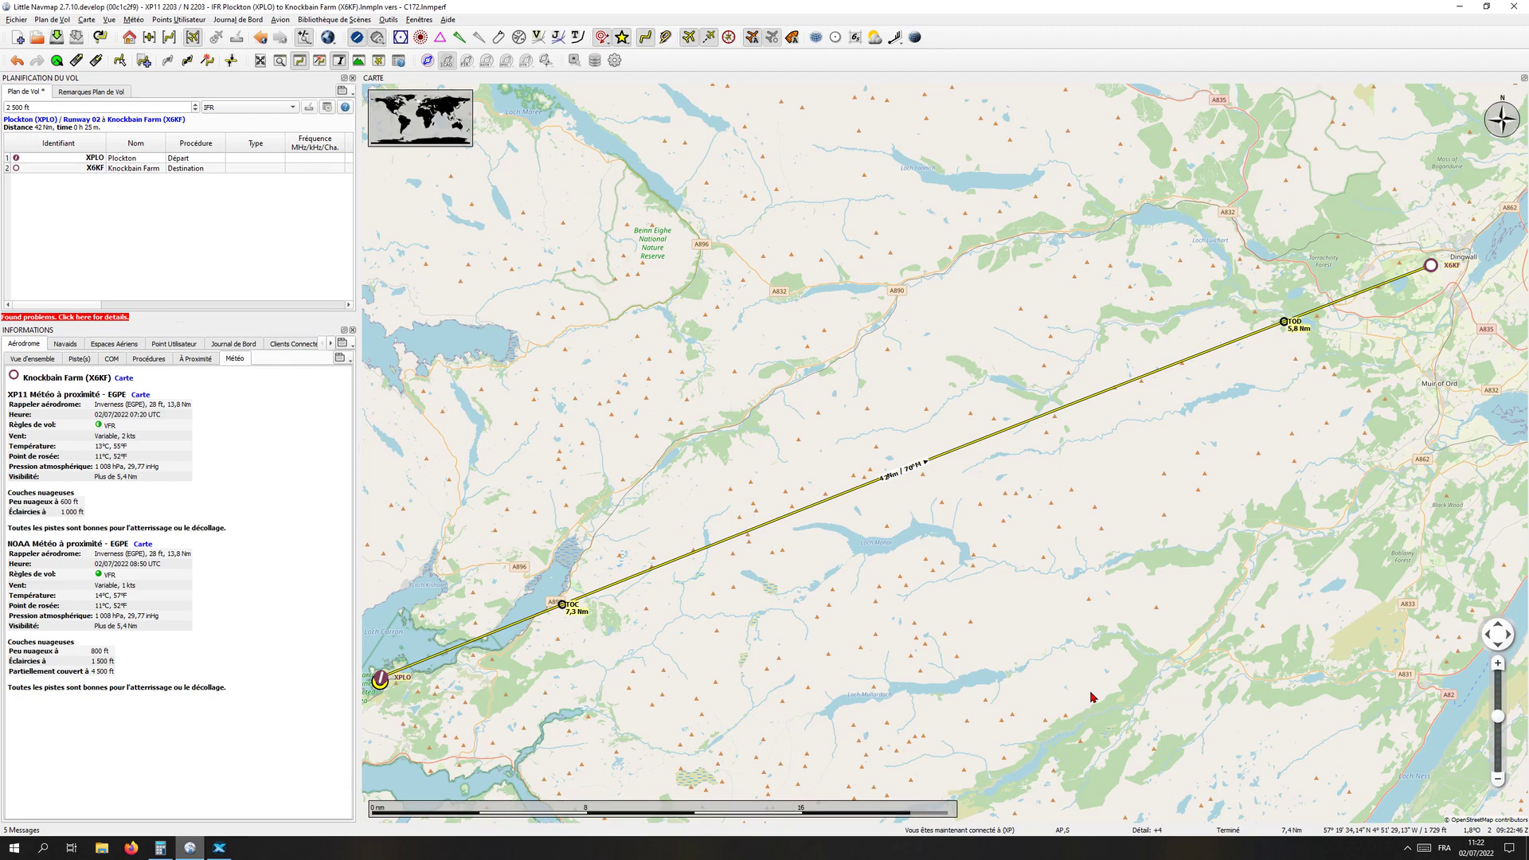
Examine the route on the map between Plockton (XPLO) and Knockbain Farm (X6KF).
{"action": "left_click_drag", "start_coordinate": [1072, 538], "coordinate": [1085, 532]}
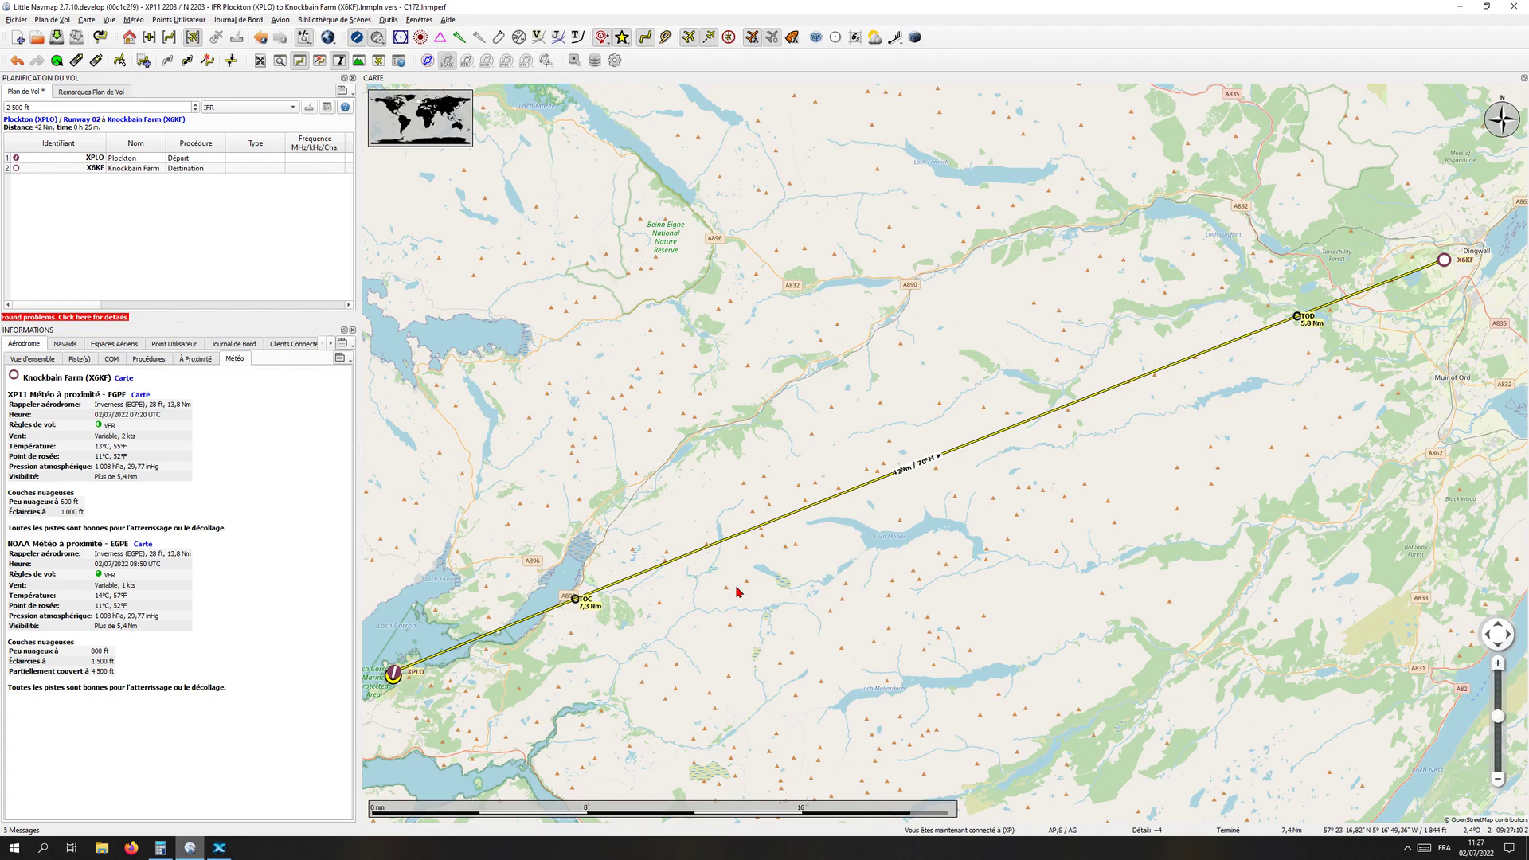
{"action": "scroll", "coordinate": [737, 592], "scroll_direction": "down", "scroll_amount": 6}
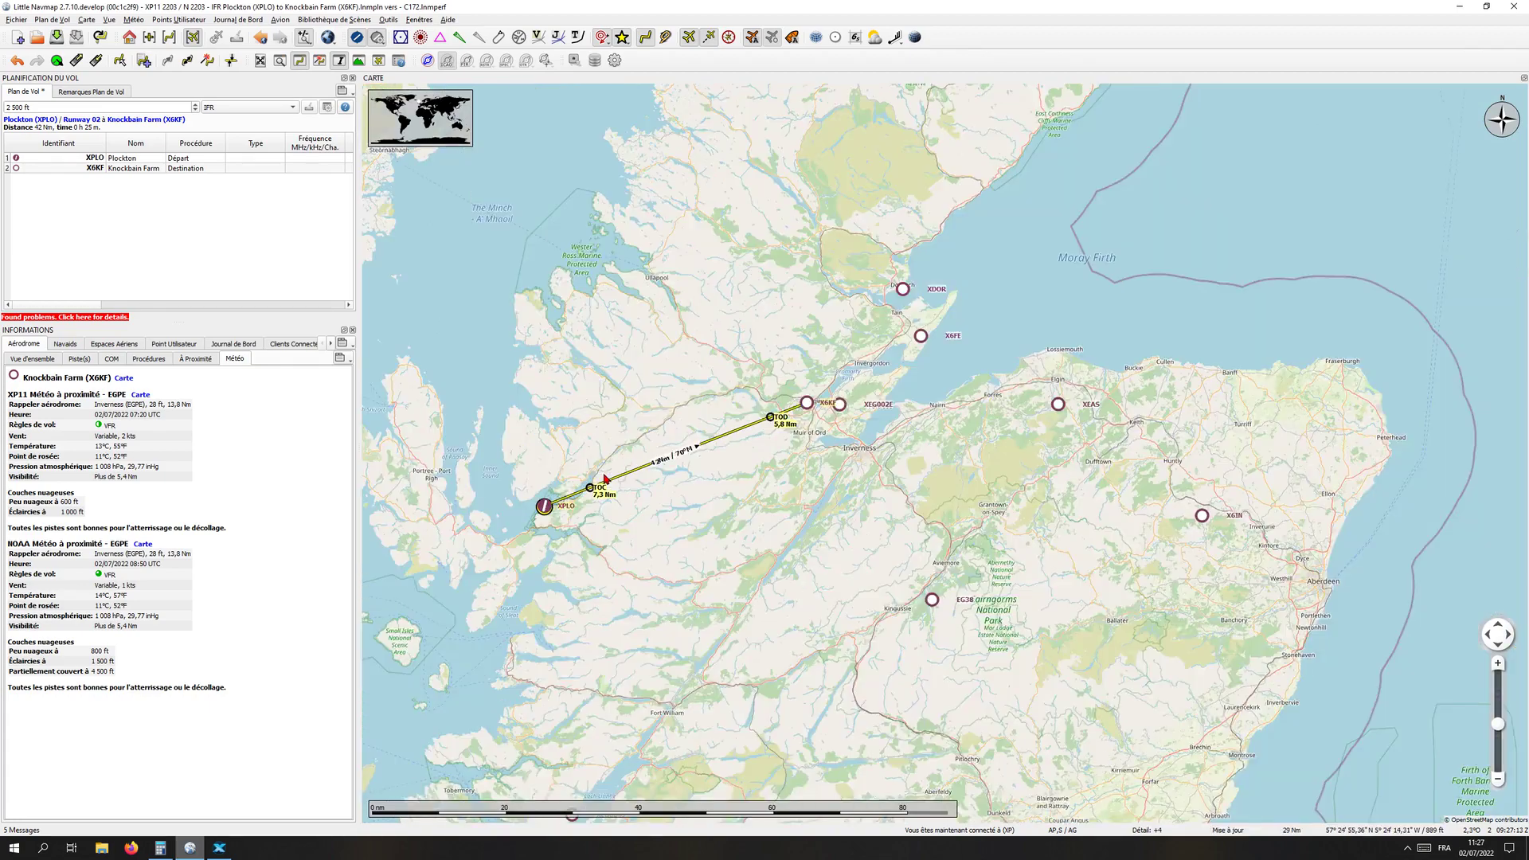
{"action": "scroll", "coordinate": [605, 478], "scroll_direction": "down", "scroll_amount": 1}
{"action": "scroll", "coordinate": [617, 480], "scroll_direction": "up", "scroll_amount": 2}
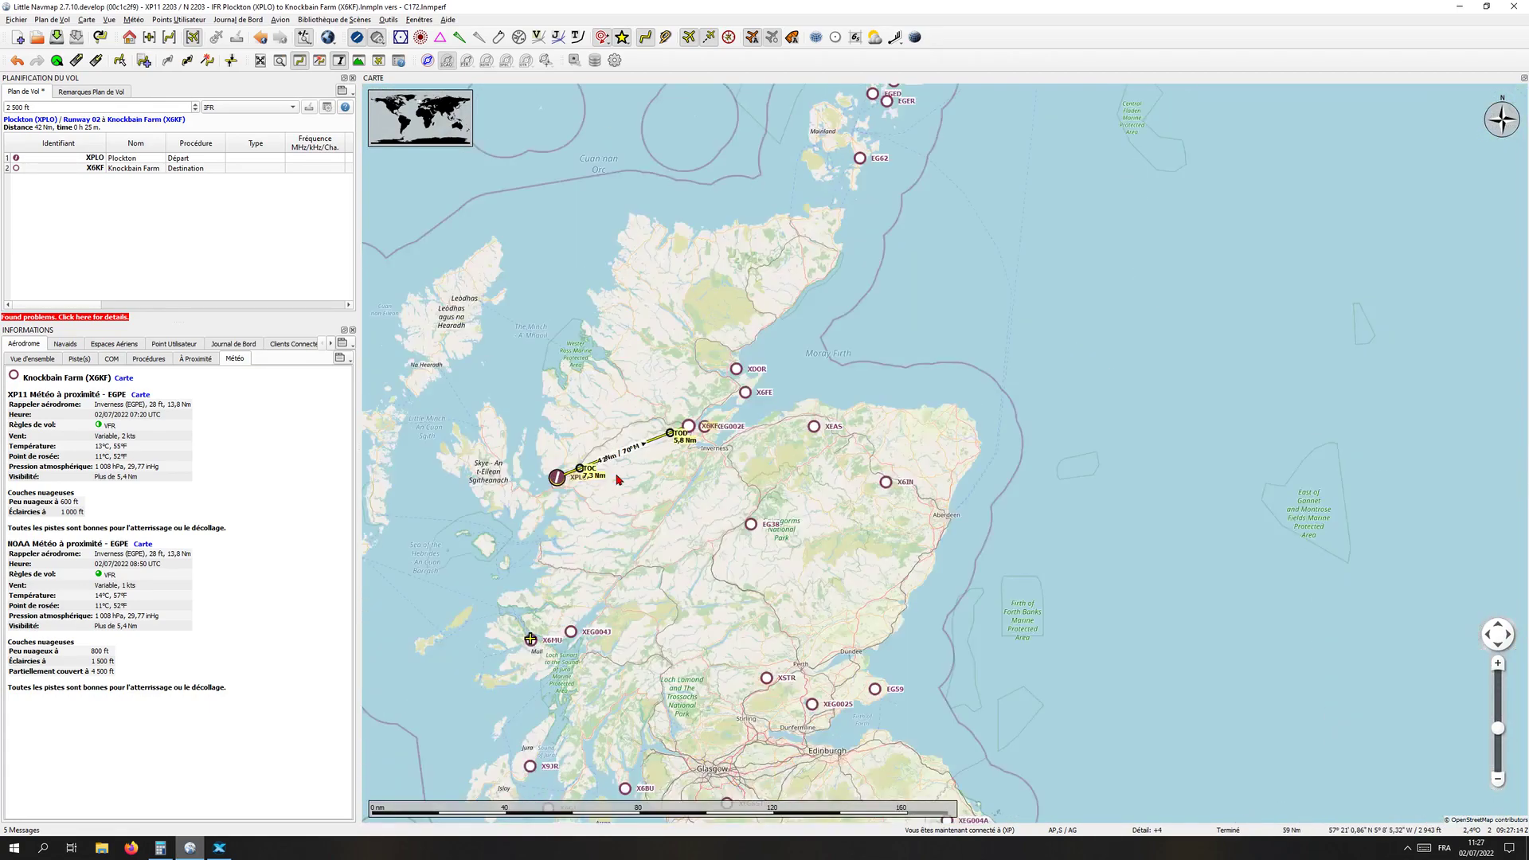
{"action": "left_click_drag", "start_coordinate": [631, 476], "coordinate": [727, 475]}
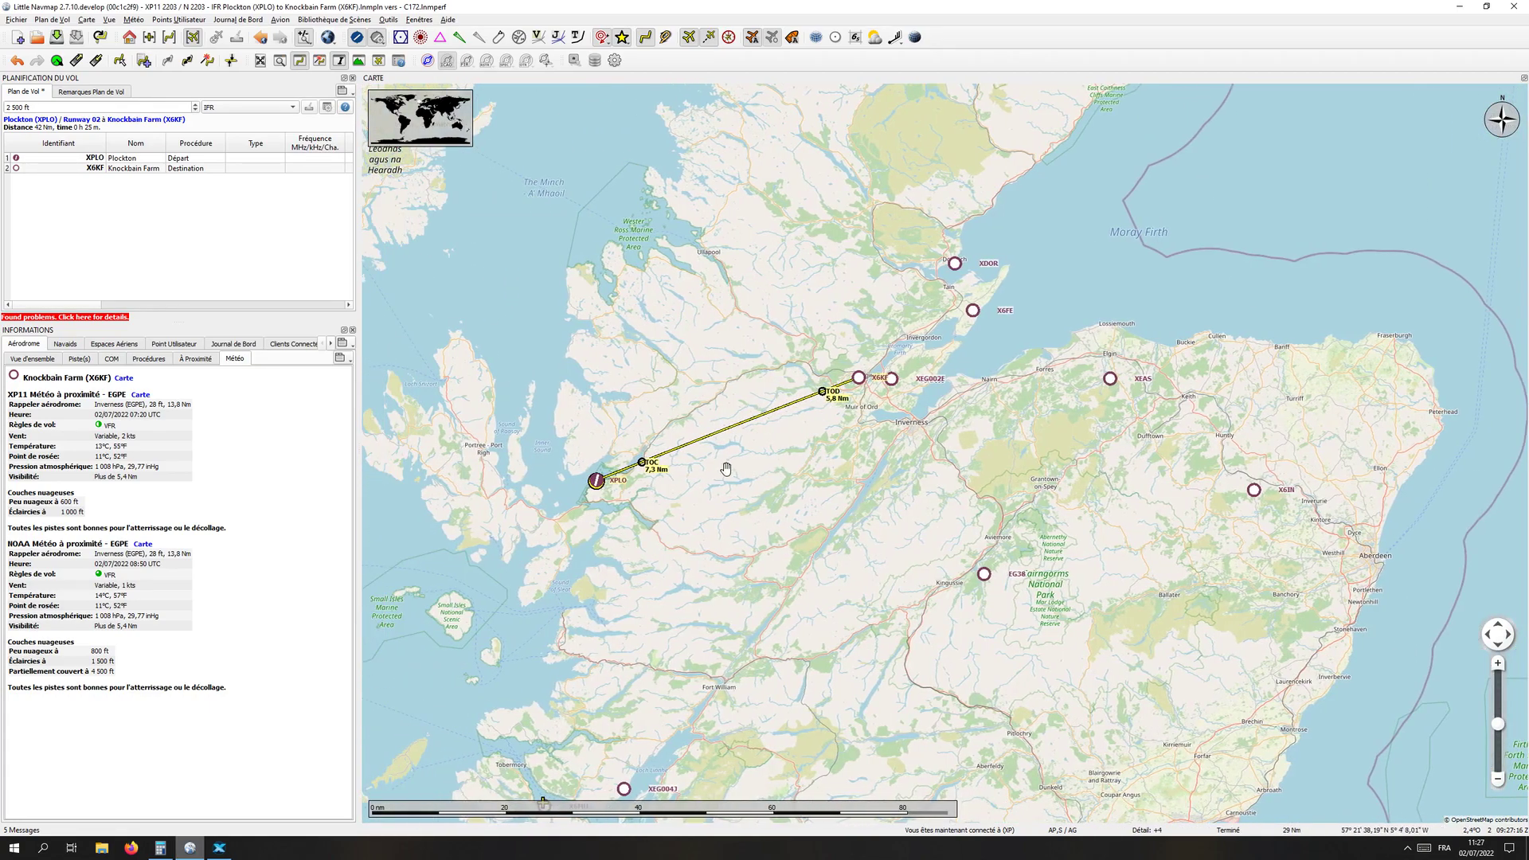
{"action": "scroll", "coordinate": [724, 475], "scroll_direction": "up", "scroll_amount": 1}
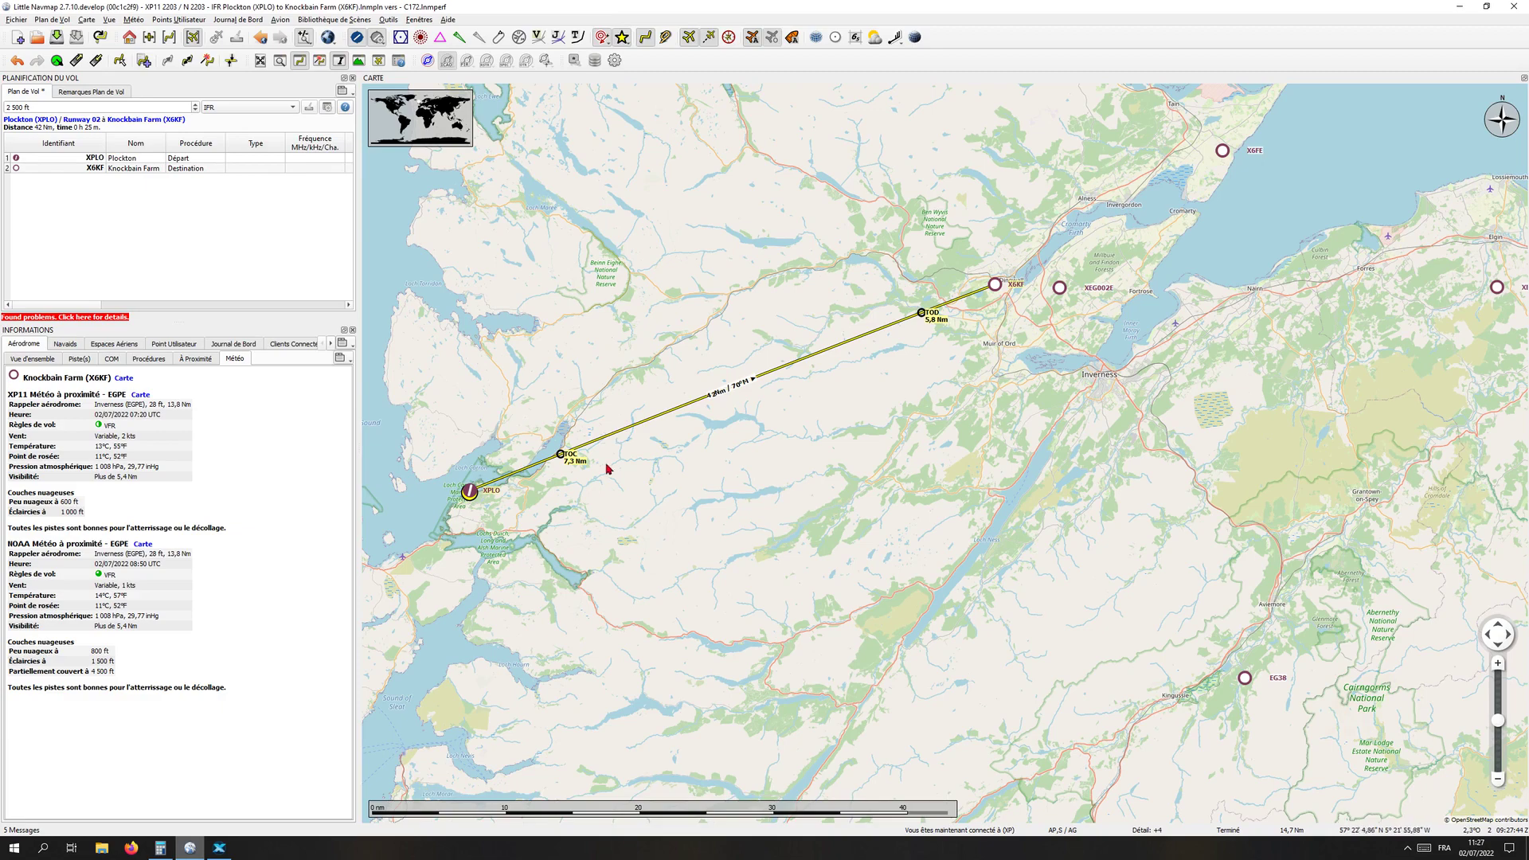
{"action": "scroll", "coordinate": [726, 422], "scroll_direction": "up", "scroll_amount": 2}
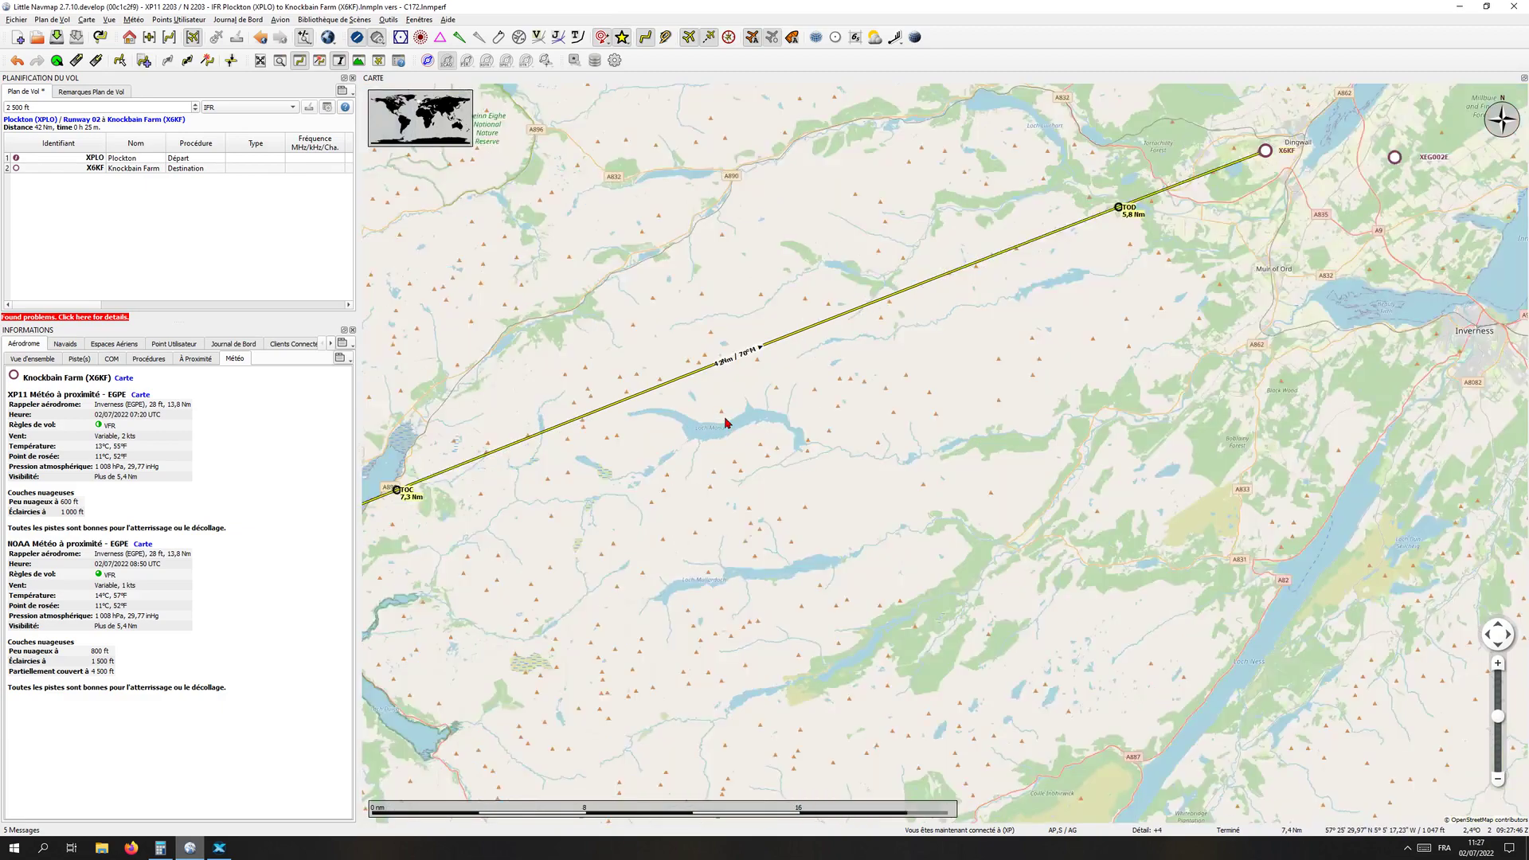
{"action": "scroll", "coordinate": [726, 422], "scroll_direction": "down", "scroll_amount": 2}
{"action": "left_click_drag", "start_coordinate": [725, 422], "coordinate": [739, 430]}
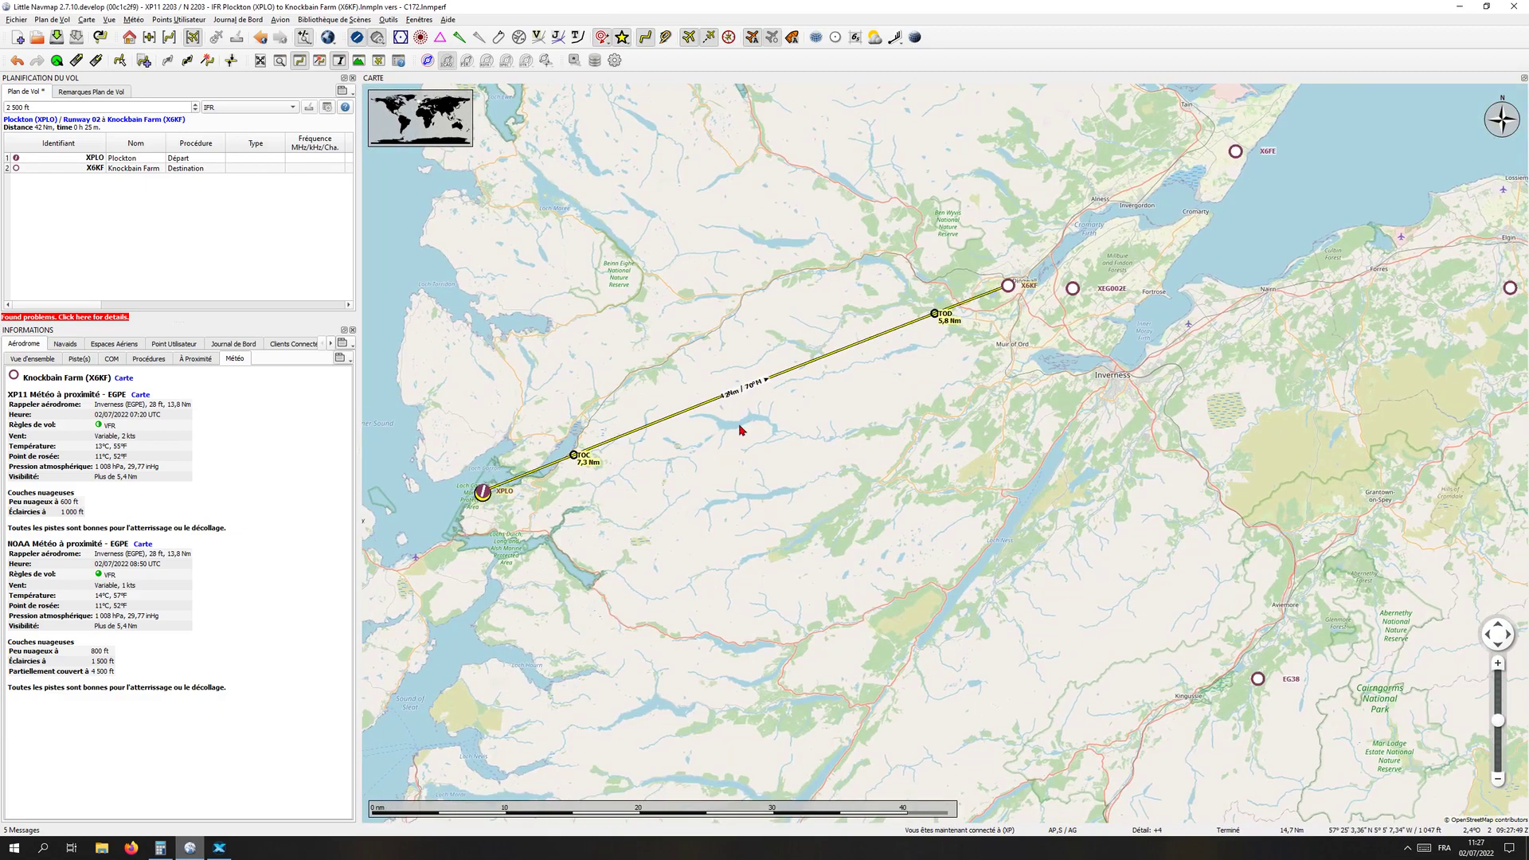
{"action": "left_click_drag", "start_coordinate": [833, 467], "coordinate": [907, 450]}
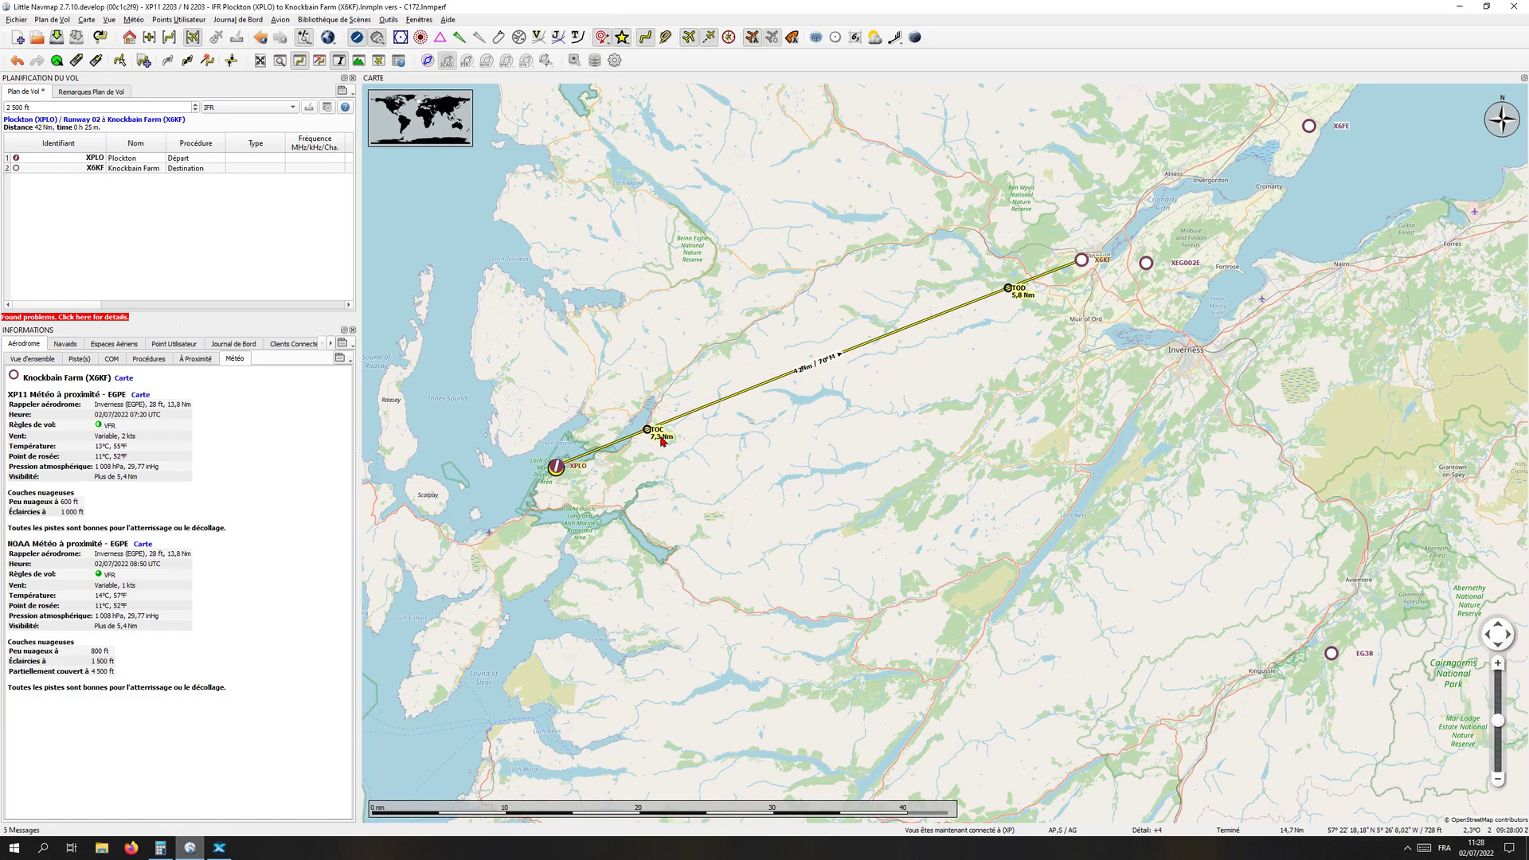
{"action": "double_click", "coordinate": [89, 159]}
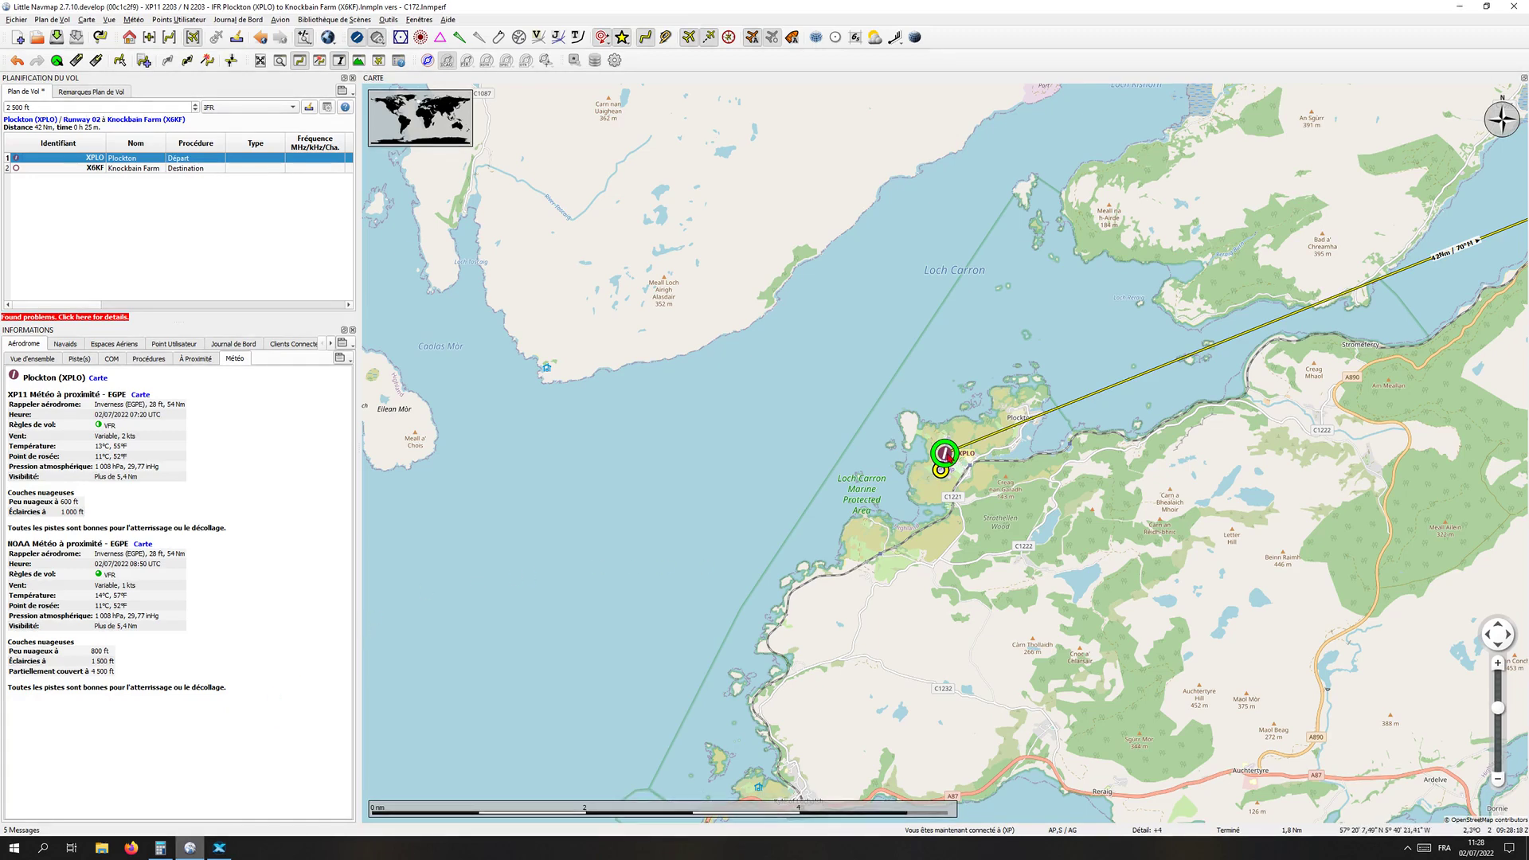
{"action": "right_click", "coordinate": [947, 453]}
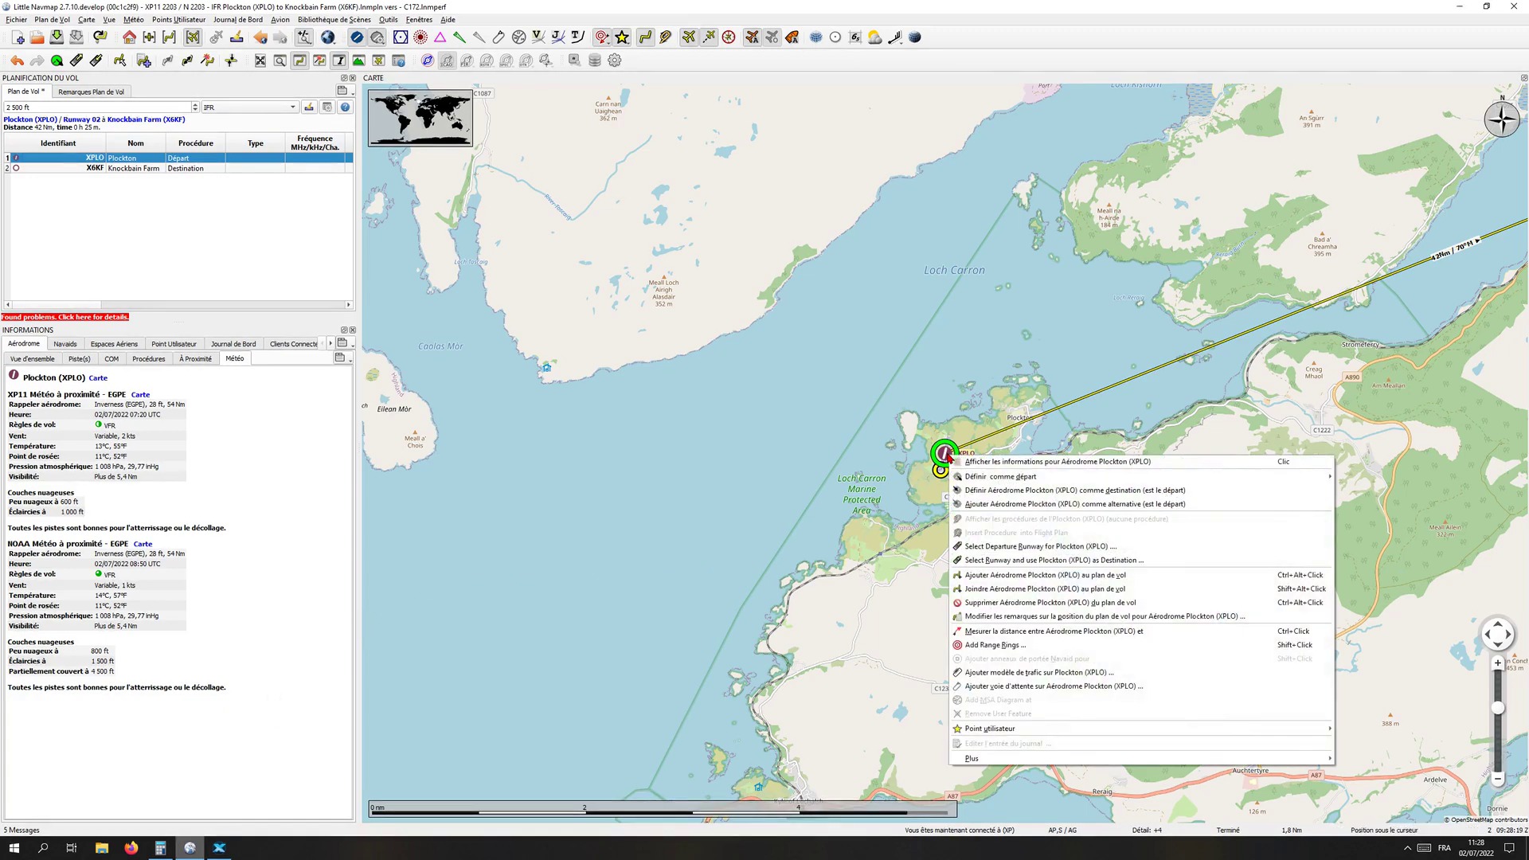
{"action": "left_click", "coordinate": [664, 360]}
{"action": "right_click", "coordinate": [946, 456]}
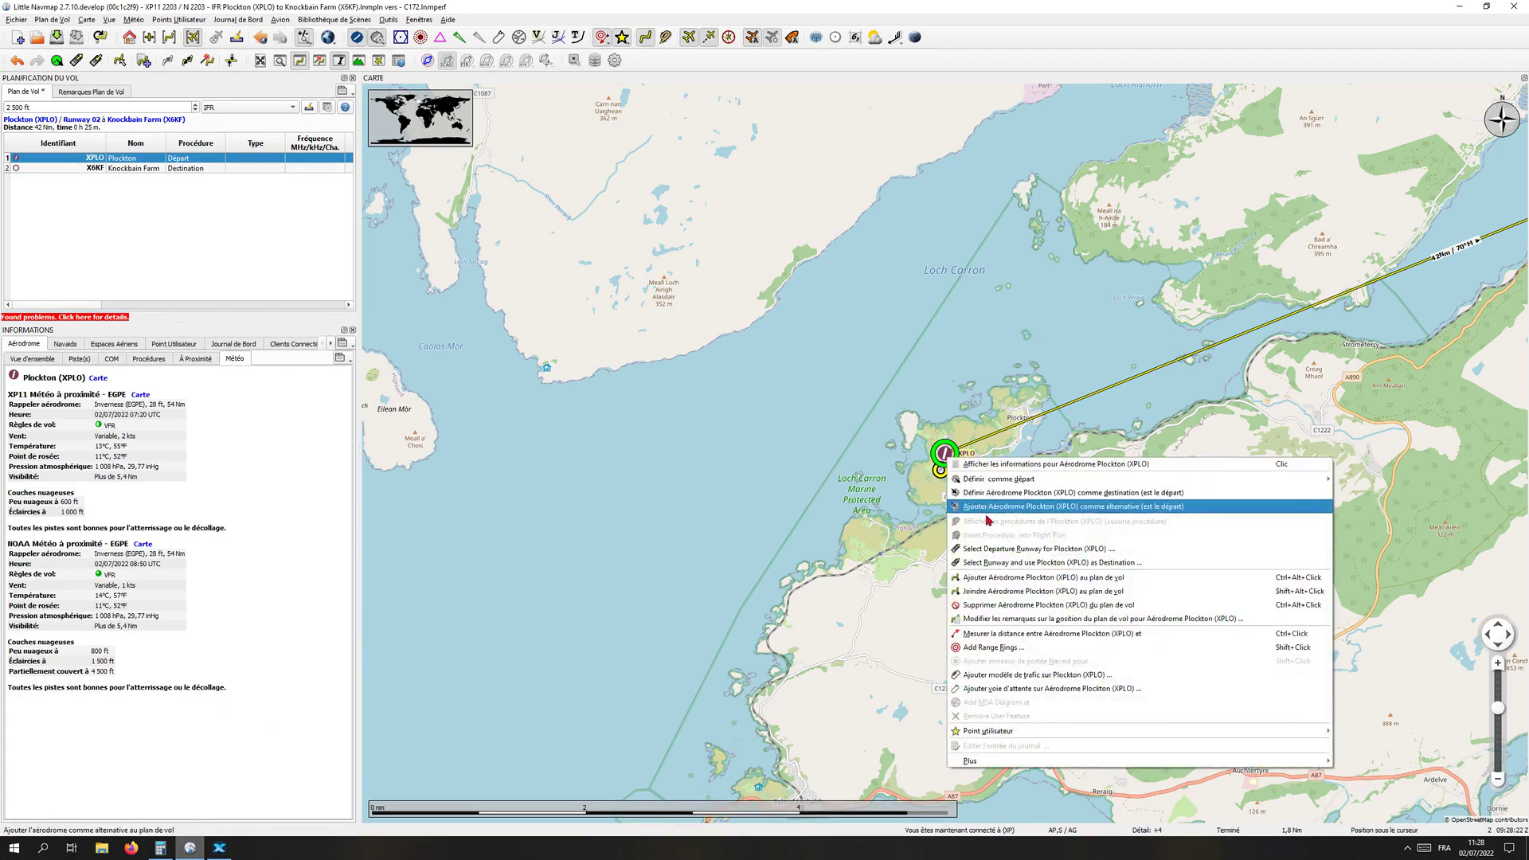
{"action": "left_click", "coordinate": [982, 549]}
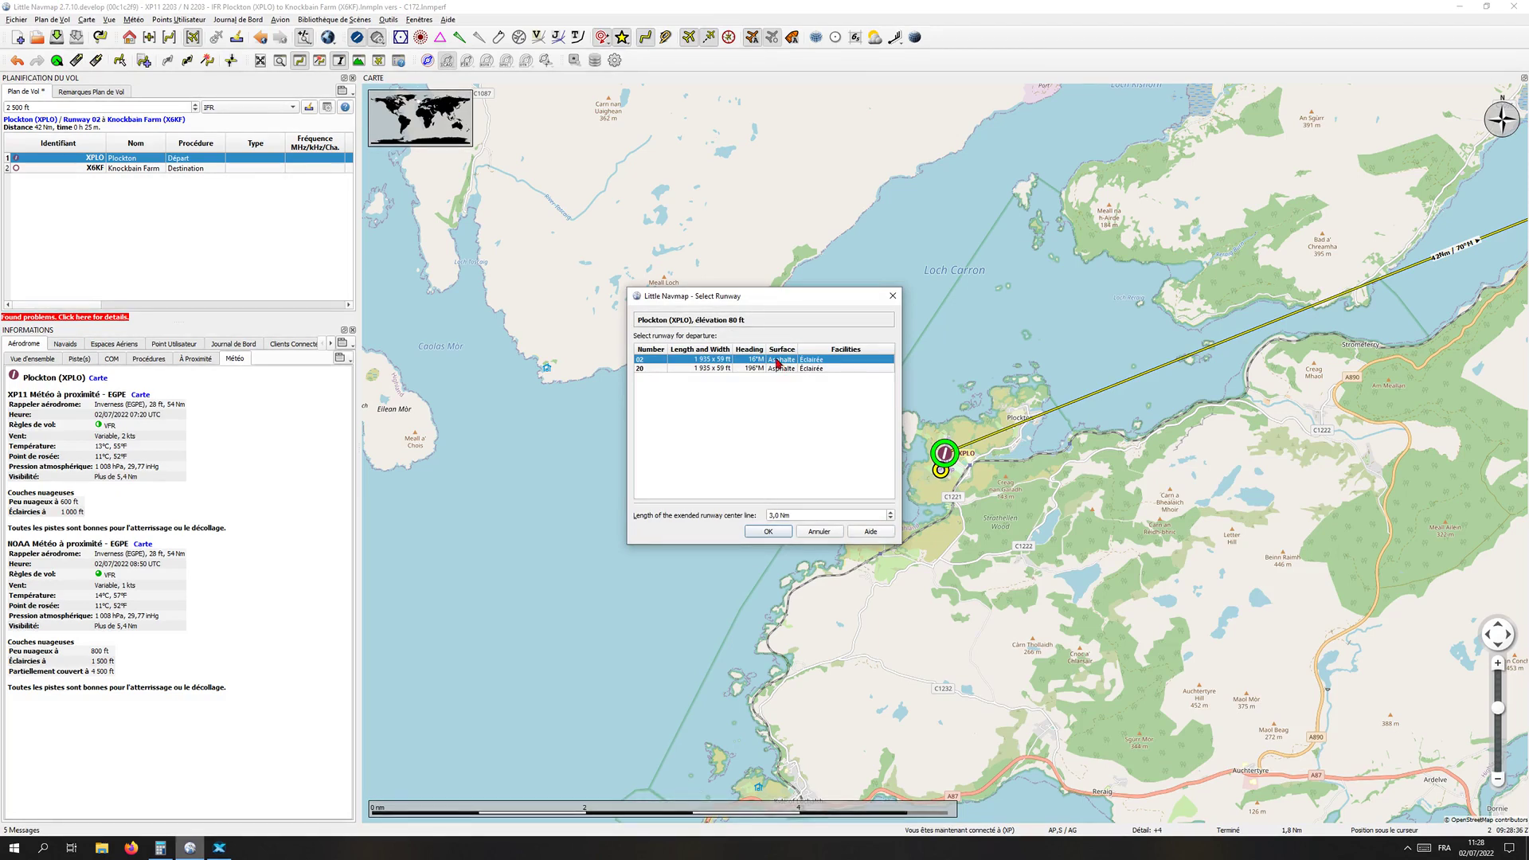
{"action": "left_click", "coordinate": [651, 369]}
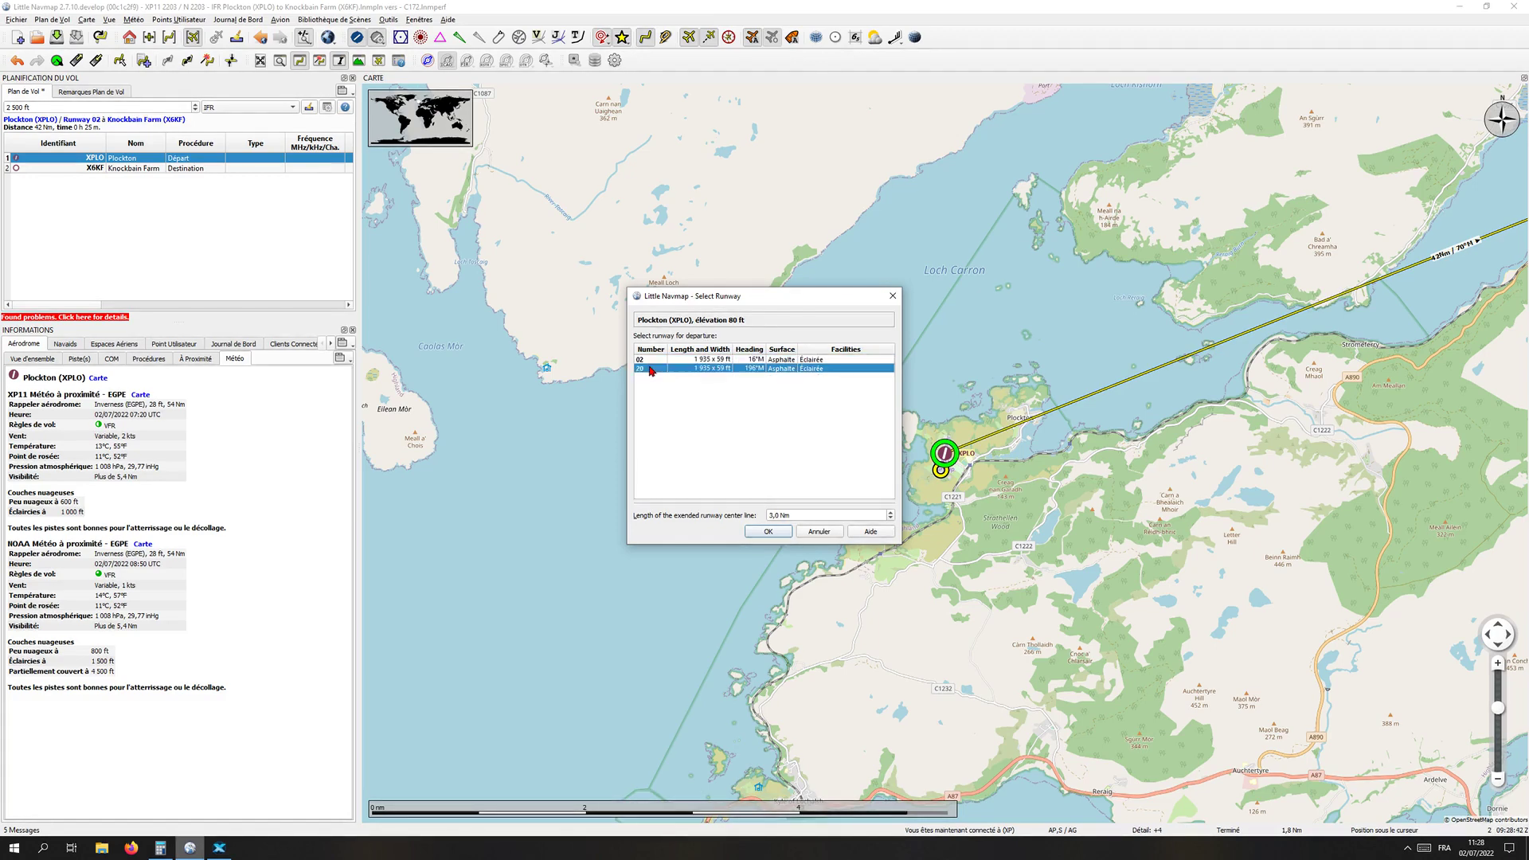
{"action": "left_click", "coordinate": [652, 361]}
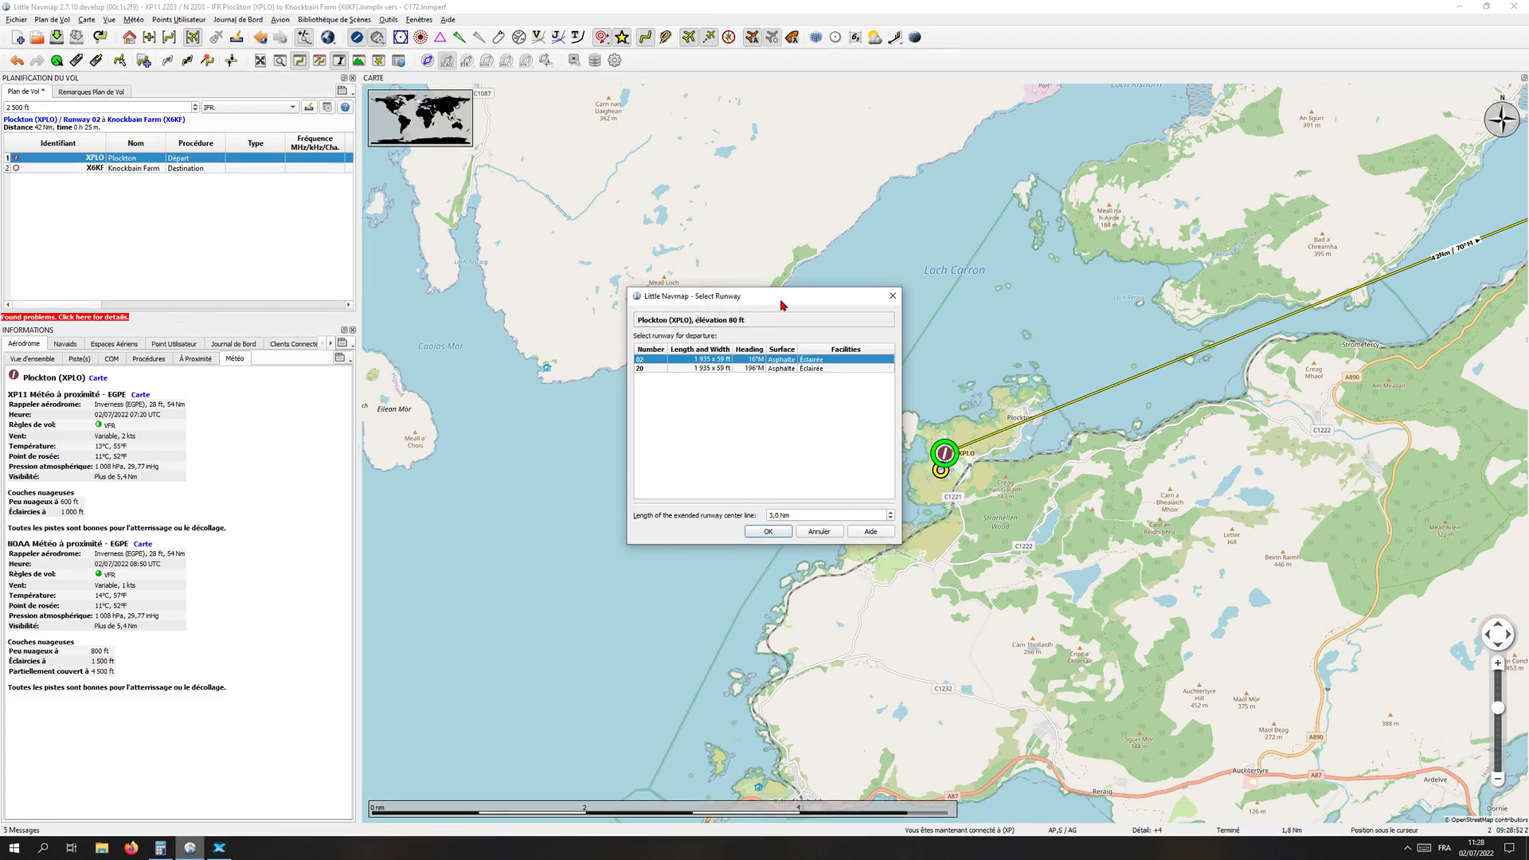
{"action": "left_click_drag", "start_coordinate": [781, 300], "coordinate": [689, 299]}
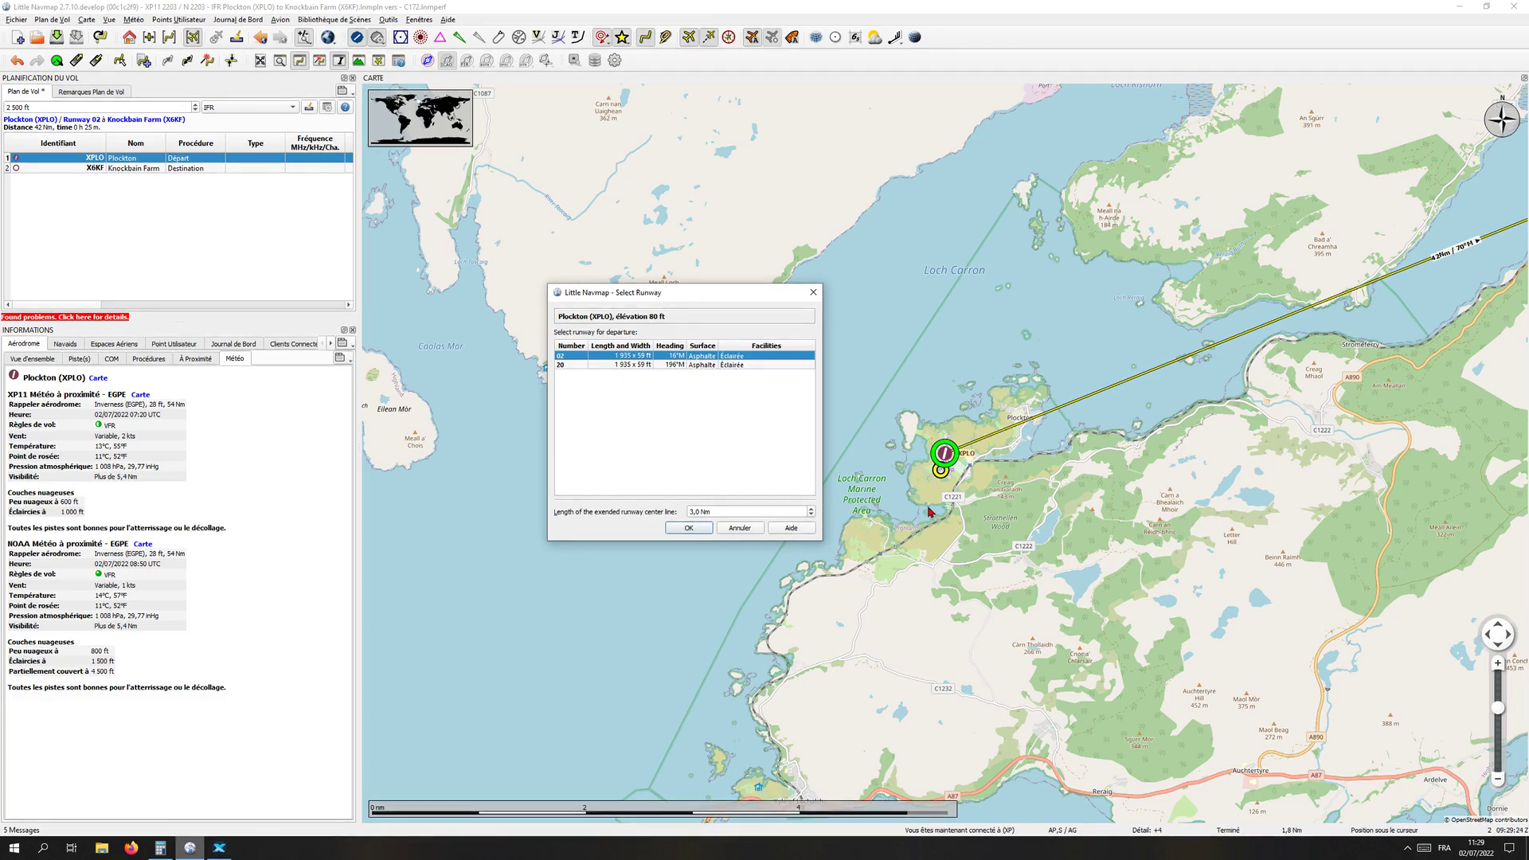
{"action": "left_click", "coordinate": [812, 292]}
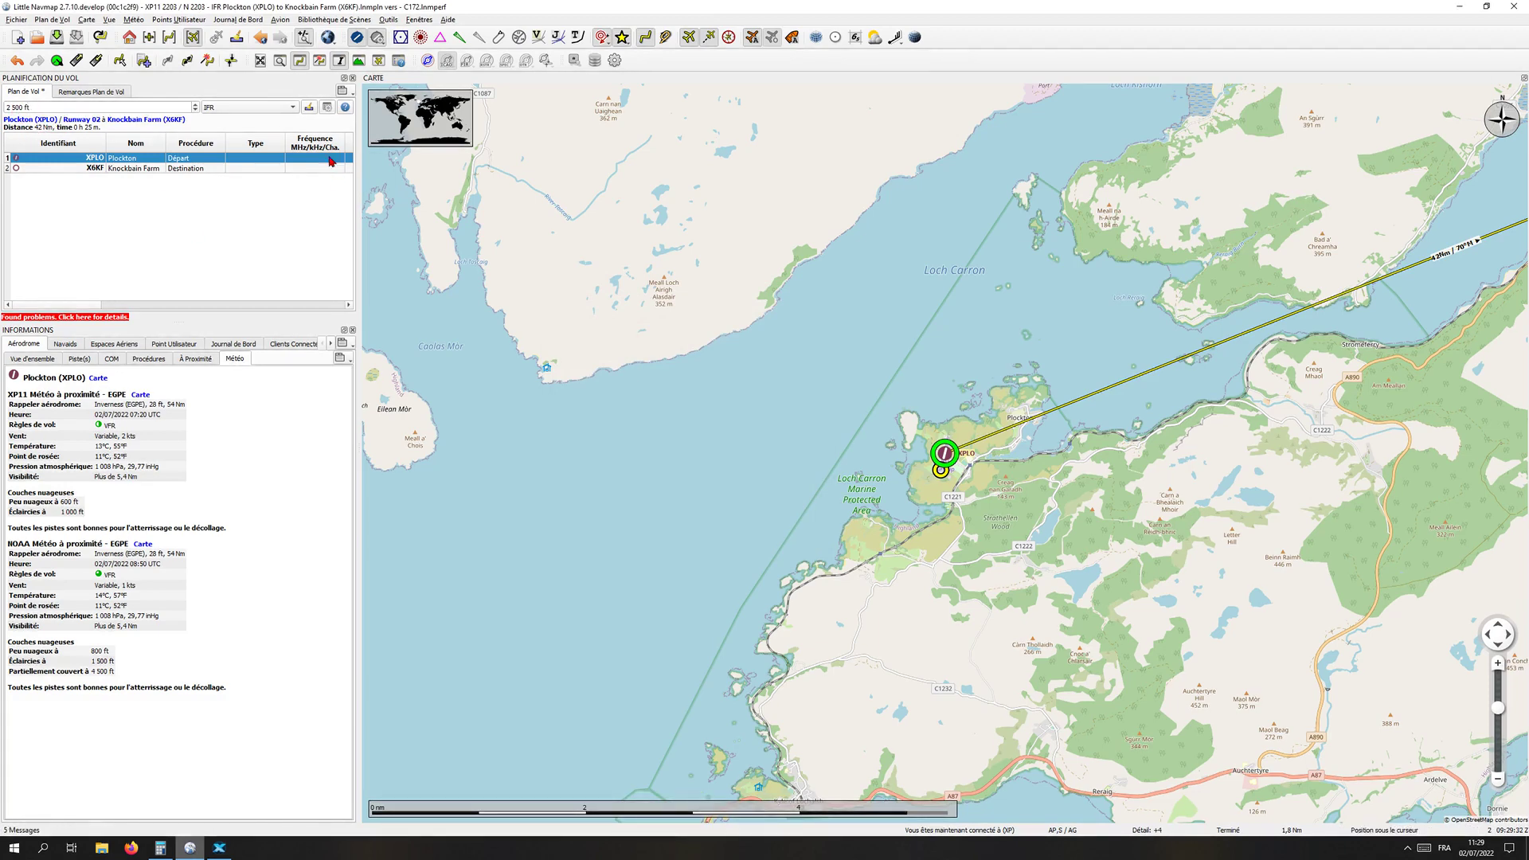
Check the terrain in an enlarged flight plan elevation profile, set the cruise altitude to 4 000 ft, and hide the profile again.
{"action": "left_click", "coordinate": [375, 62]}
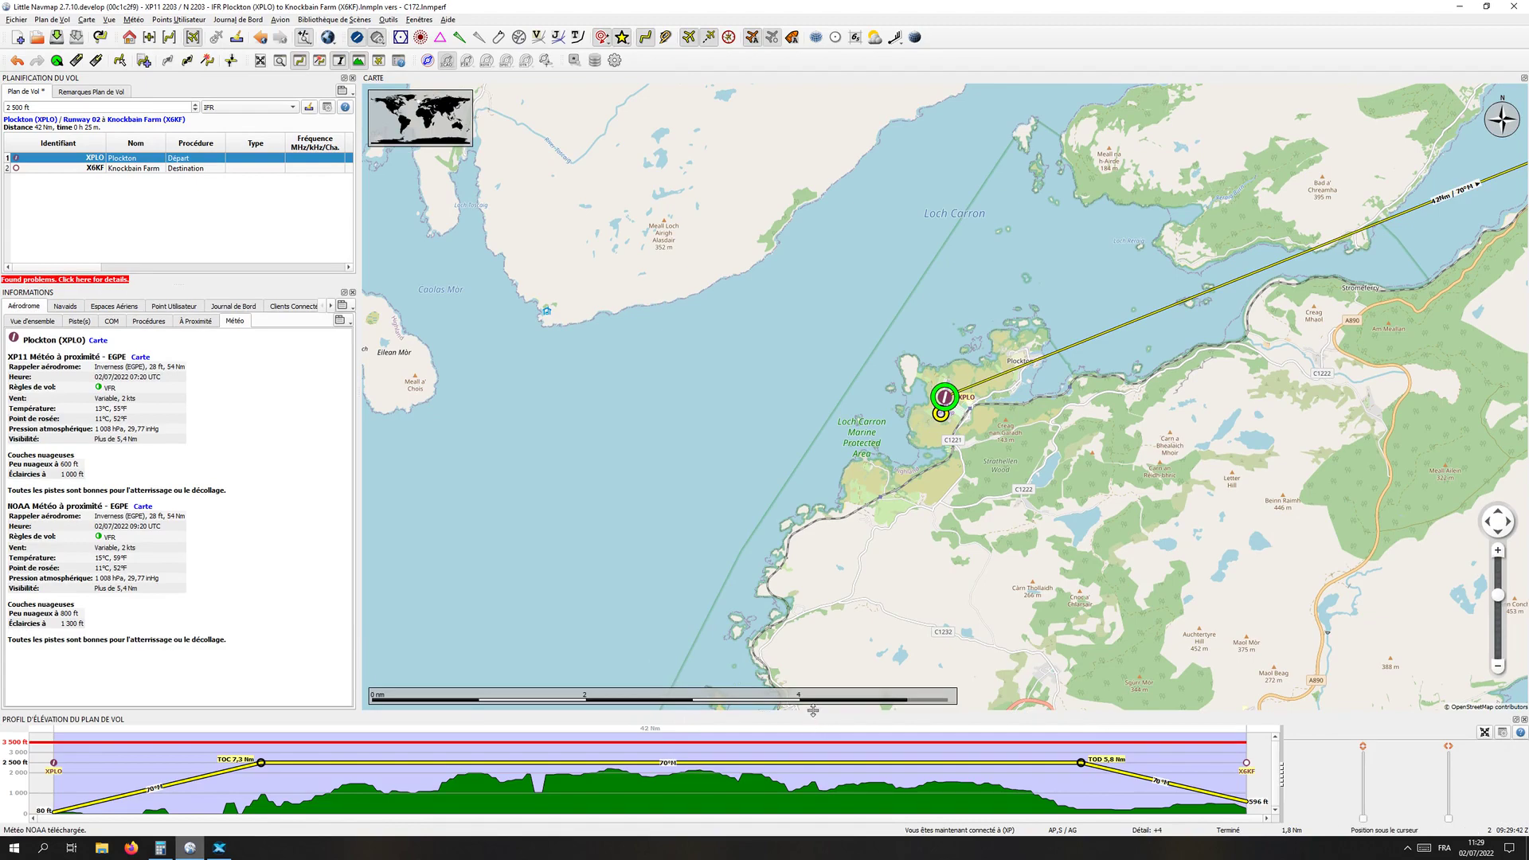
{"action": "left_click_drag", "start_coordinate": [815, 714], "coordinate": [815, 611]}
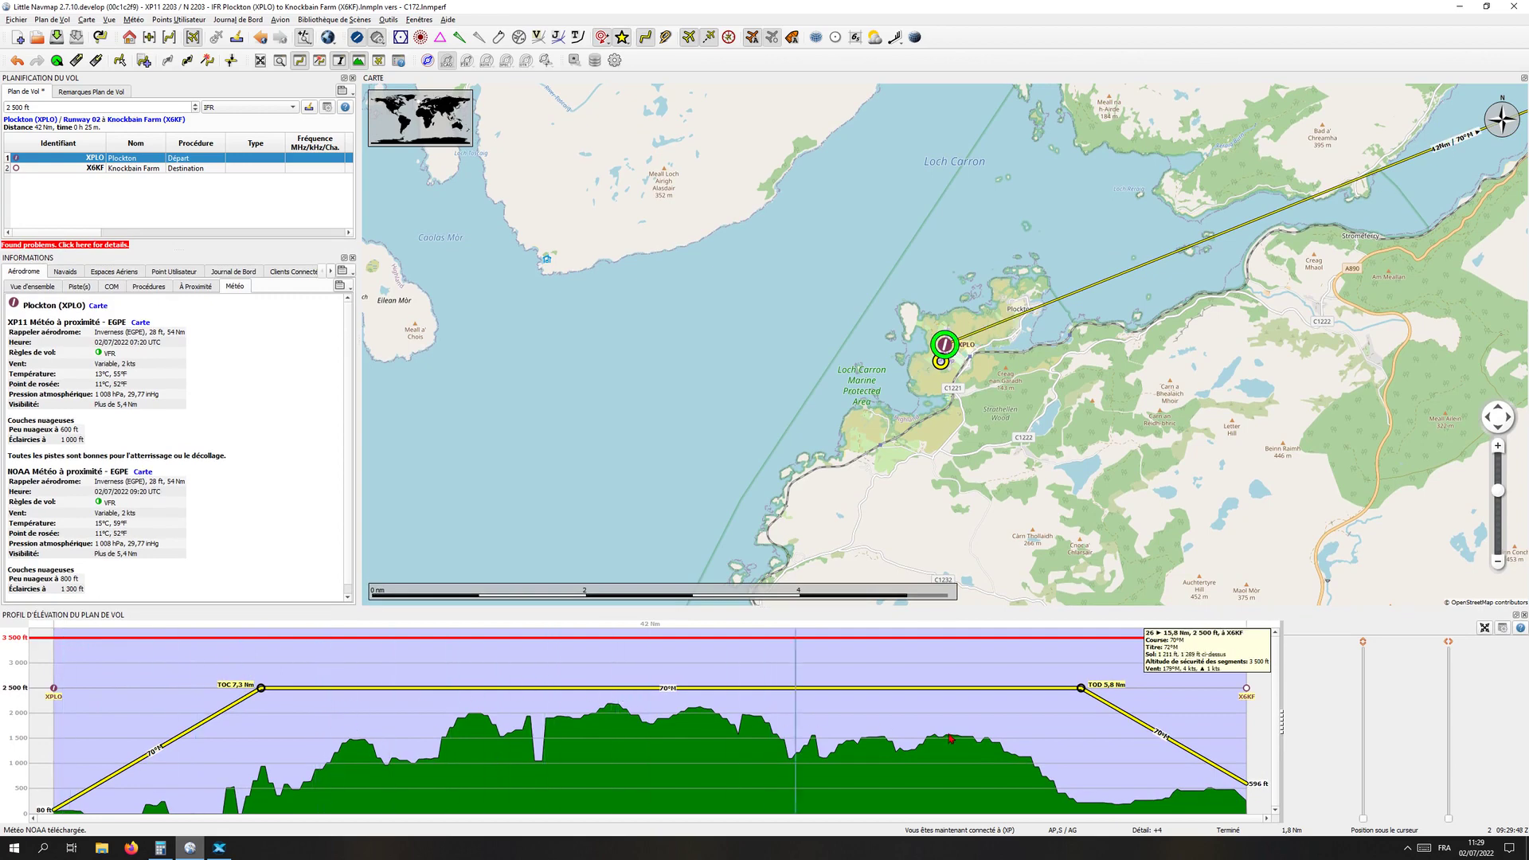
{"action": "left_click", "coordinate": [196, 105]}
{"action": "left_click", "coordinate": [196, 105]}
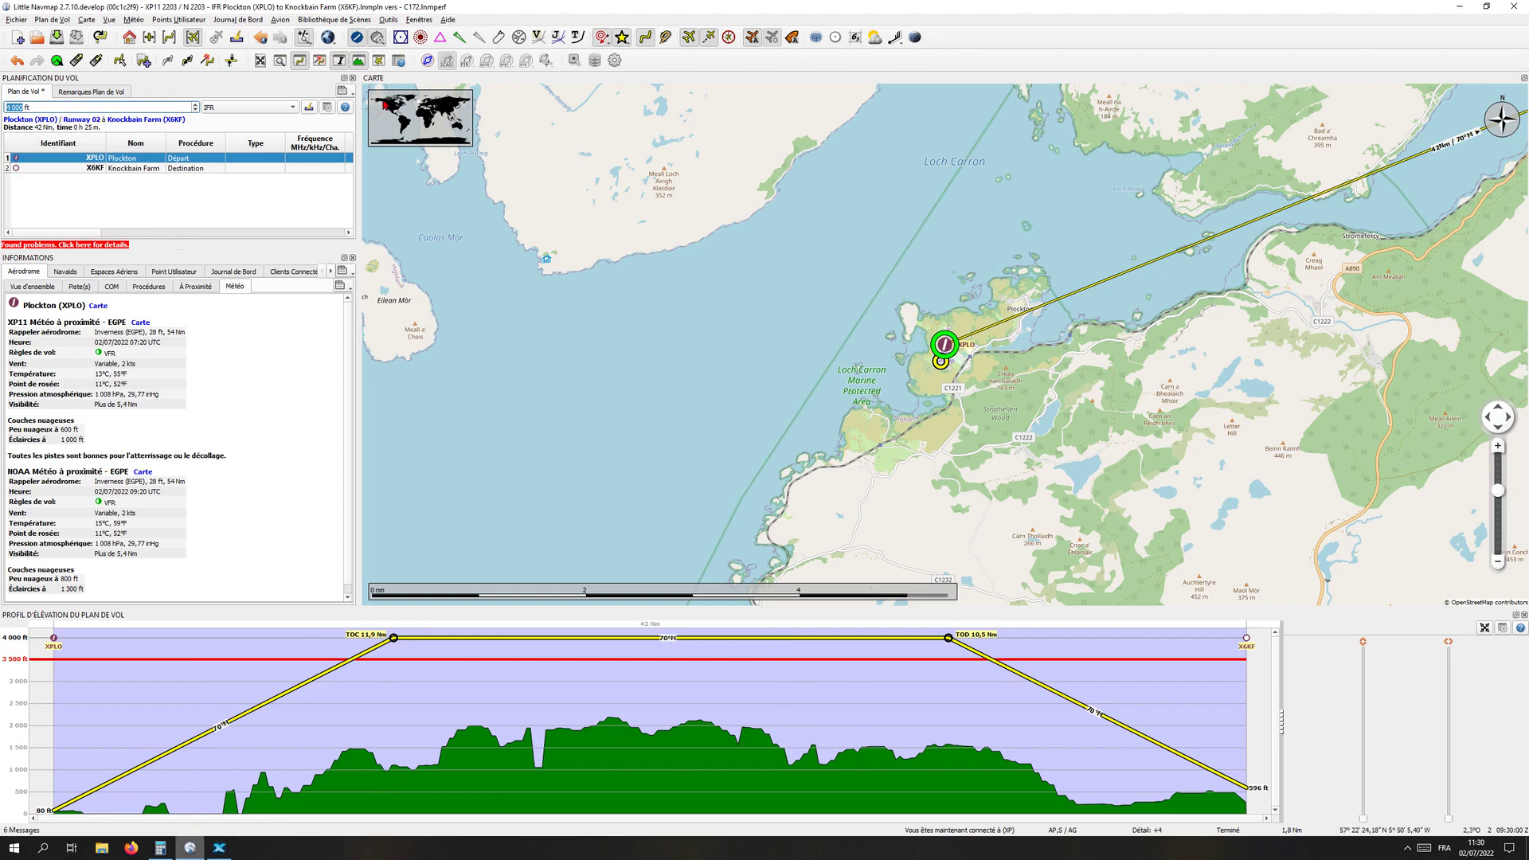
{"action": "left_click", "coordinate": [359, 59]}
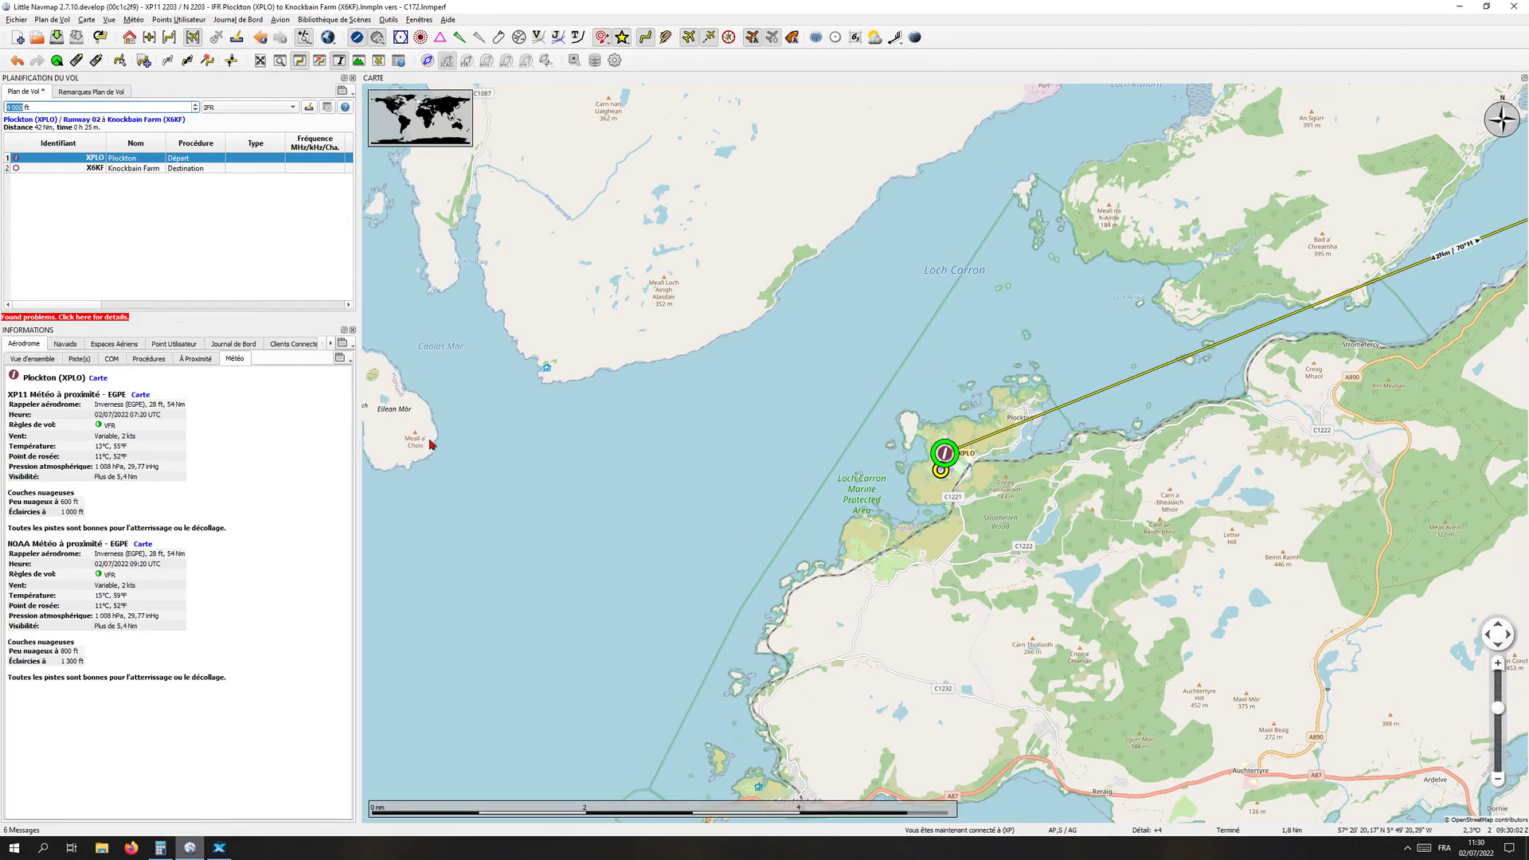
Set runway 02 as Plockton's departure runway with a 3,0 Nm extended runway center line.
{"action": "left_click_drag", "start_coordinate": [1138, 505], "coordinate": [923, 646]}
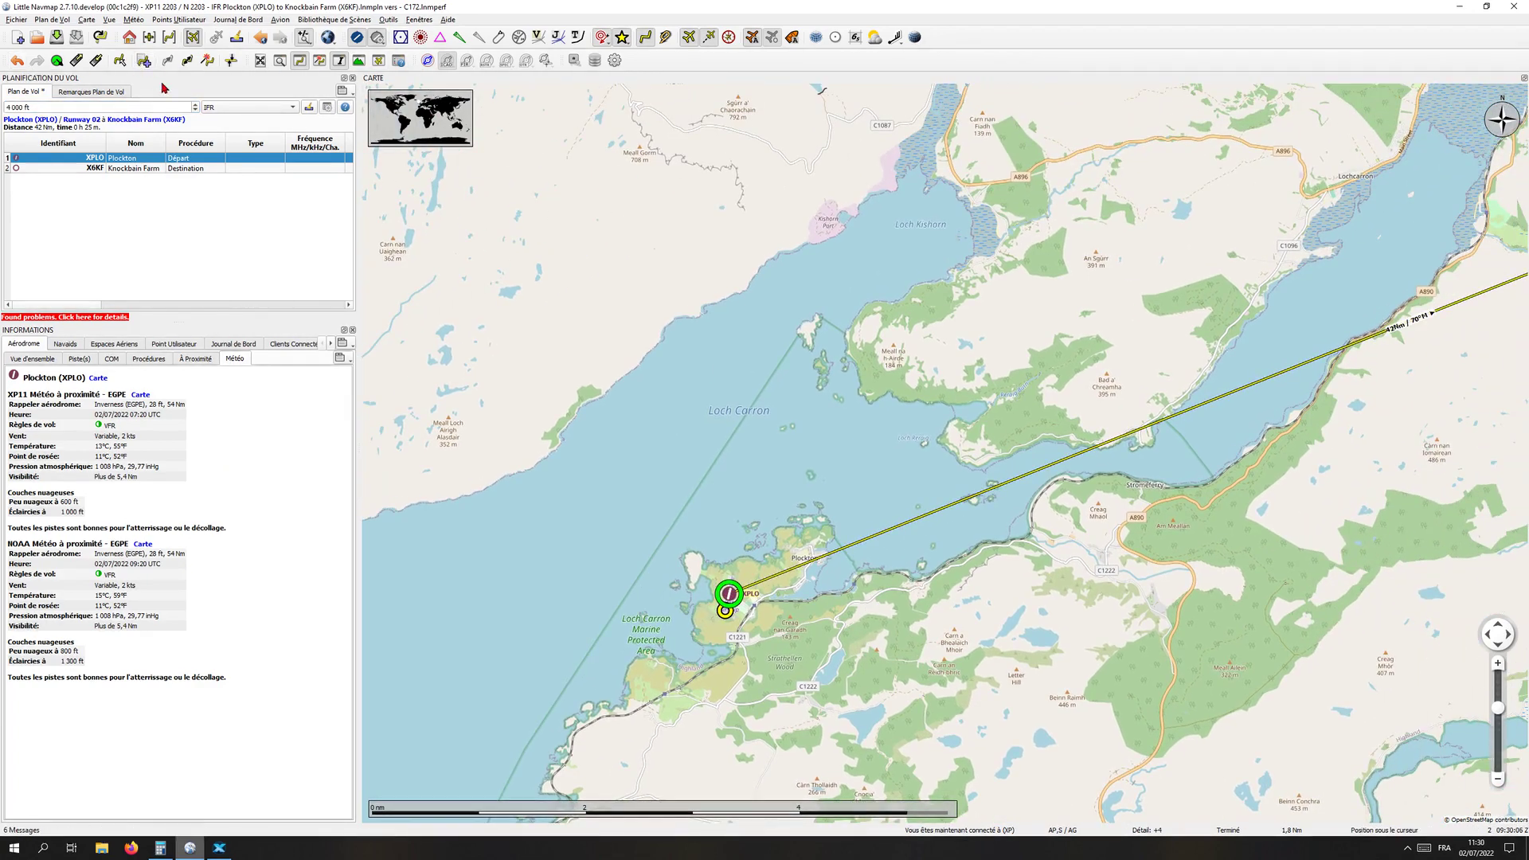
{"action": "left_click", "coordinate": [76, 60]}
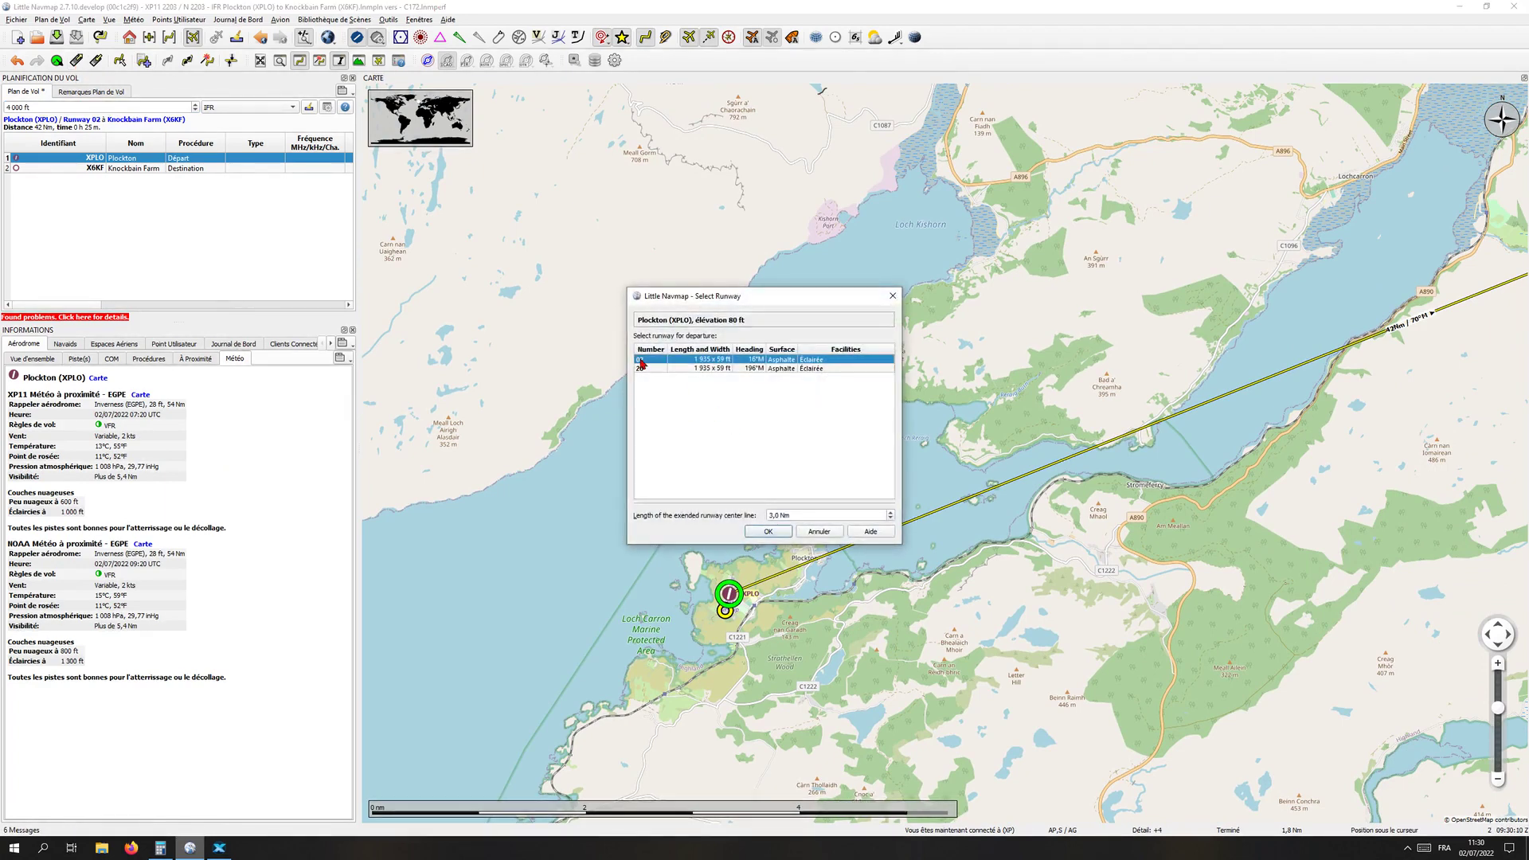
{"action": "left_click", "coordinate": [769, 532]}
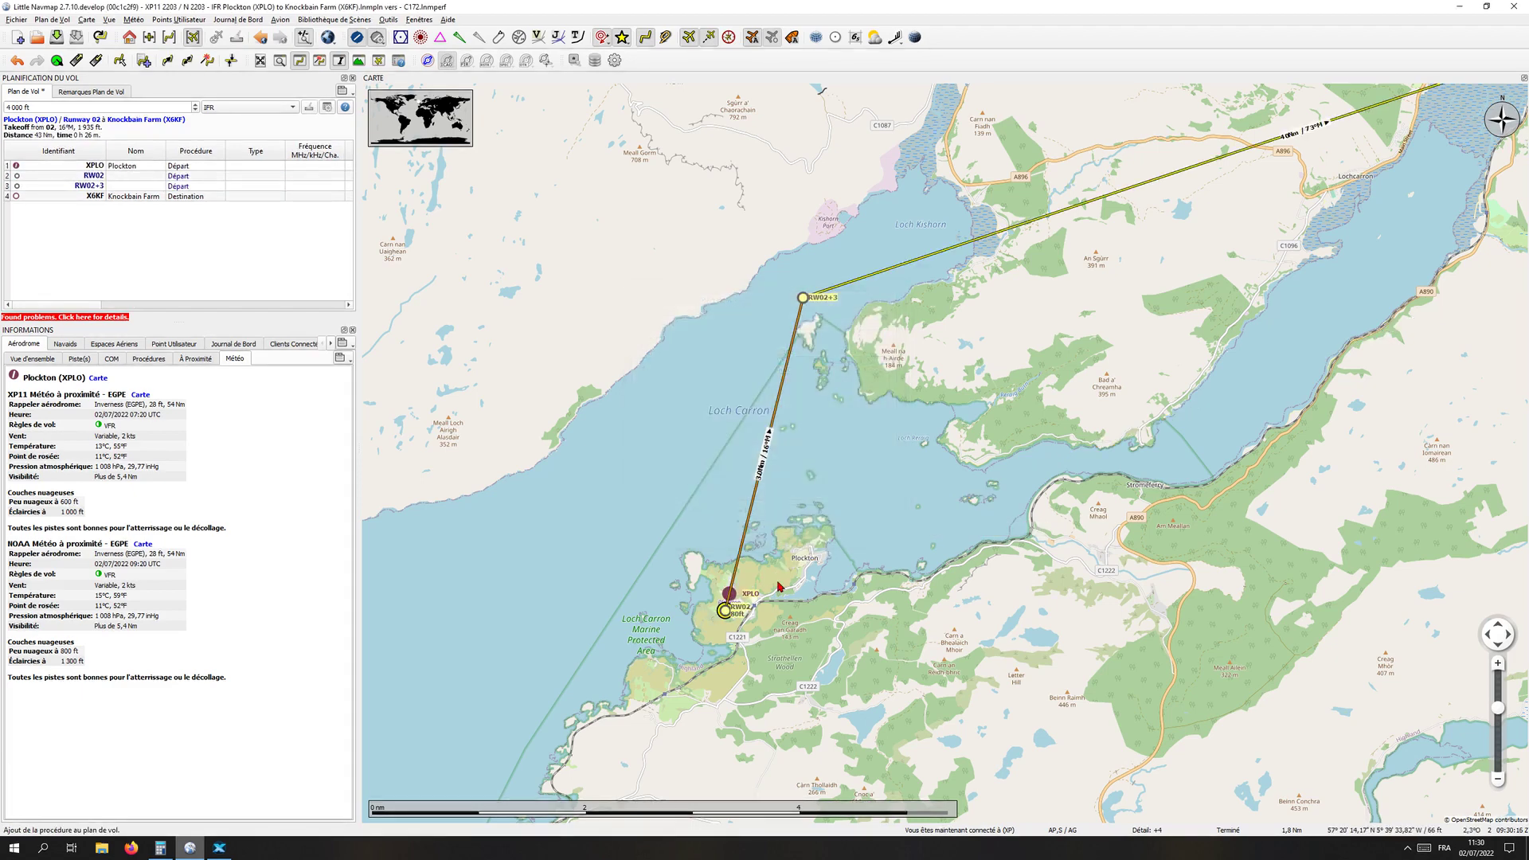
{"action": "left_click_drag", "start_coordinate": [958, 485], "coordinate": [888, 515]}
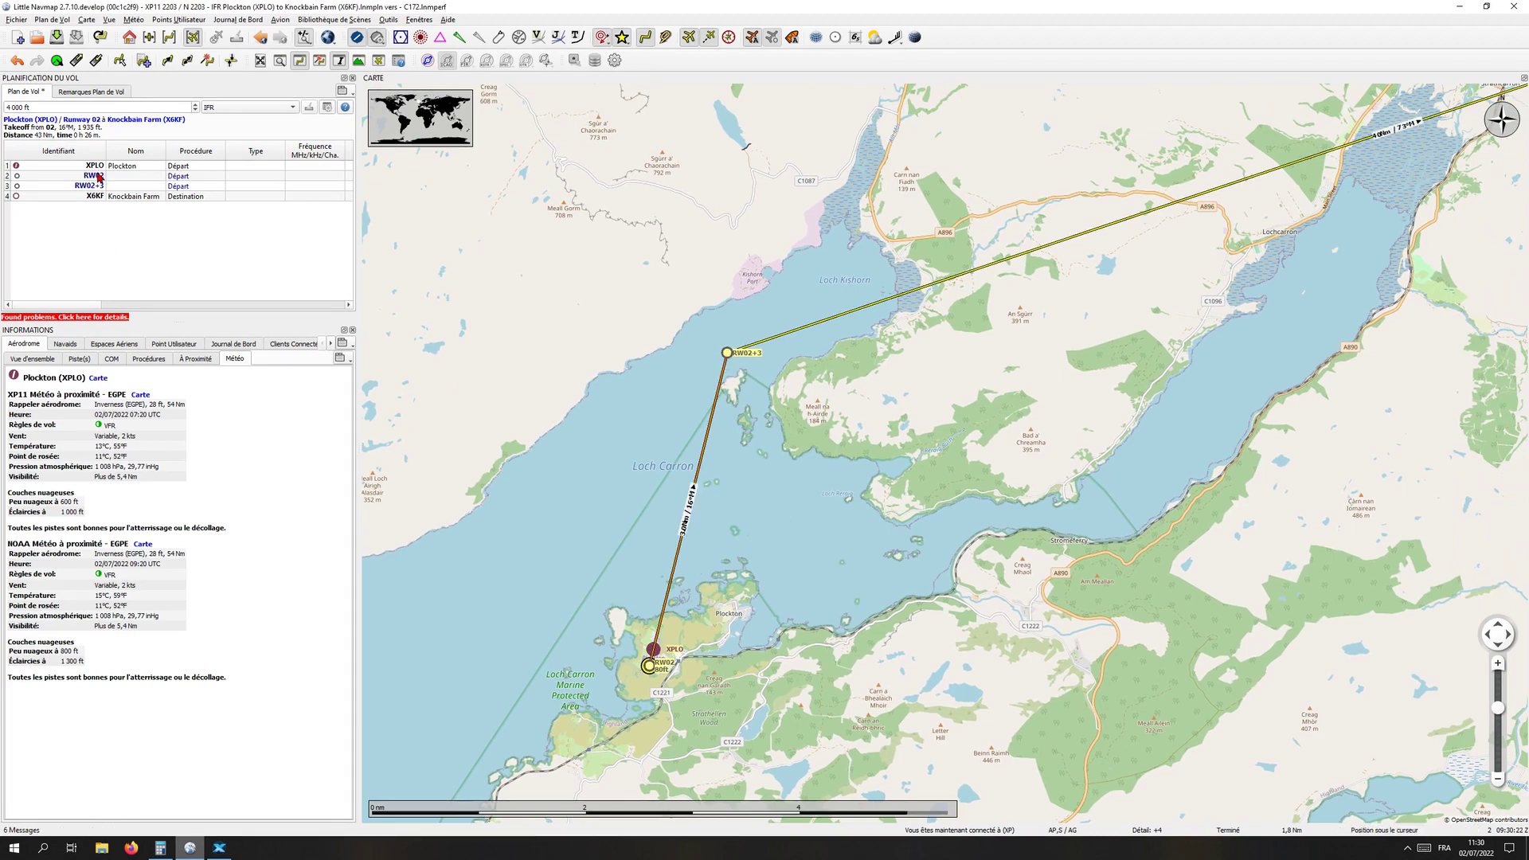
Highlight the departure points RW02 and RW02+3 in the flight plan and examine their positions on the map.
{"action": "left_click", "coordinate": [99, 177]}
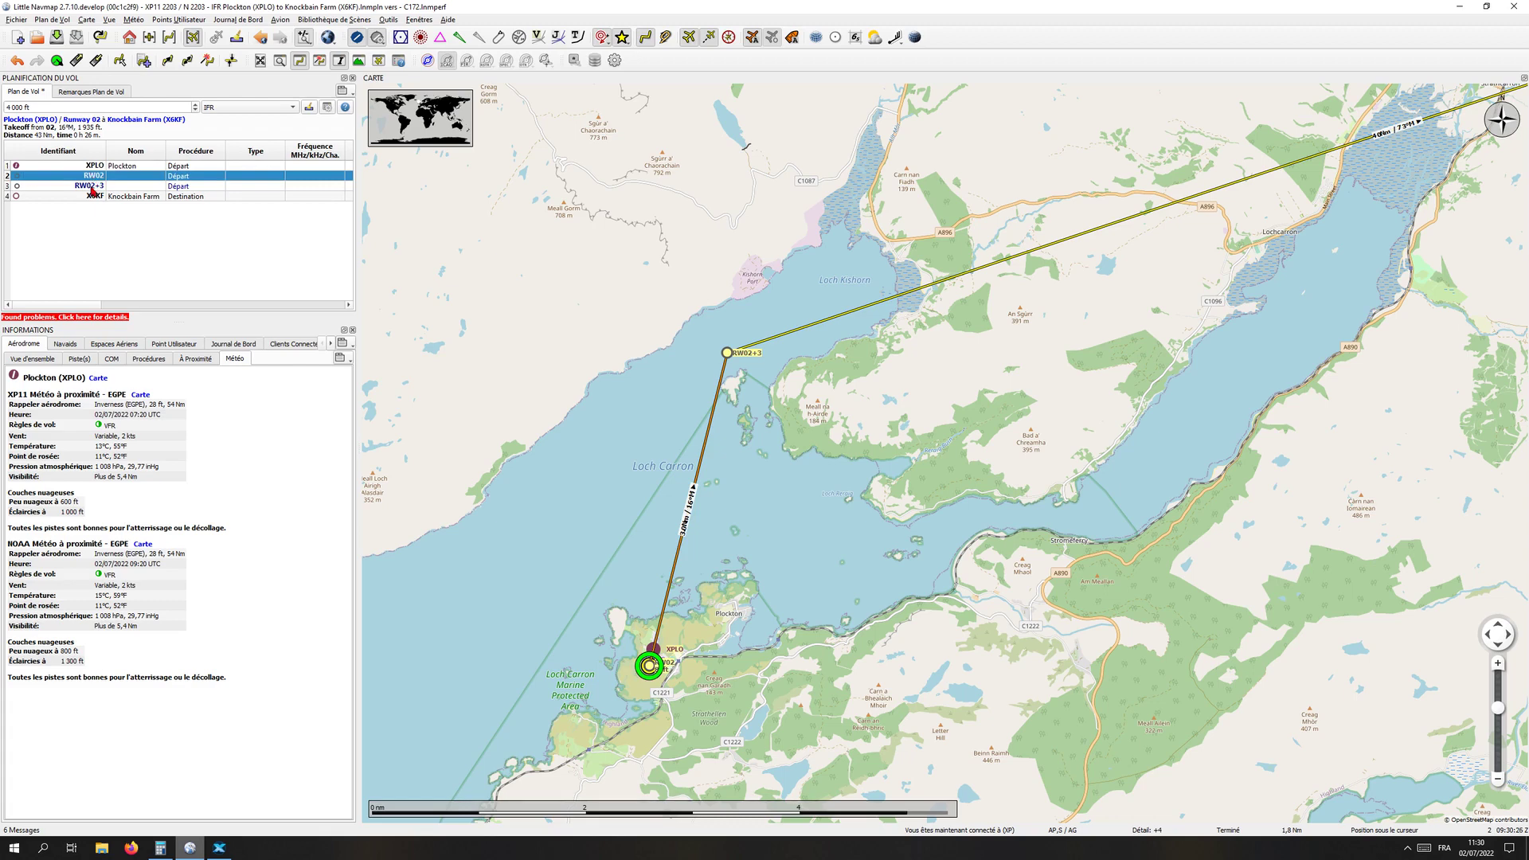
{"action": "left_click", "coordinate": [91, 186]}
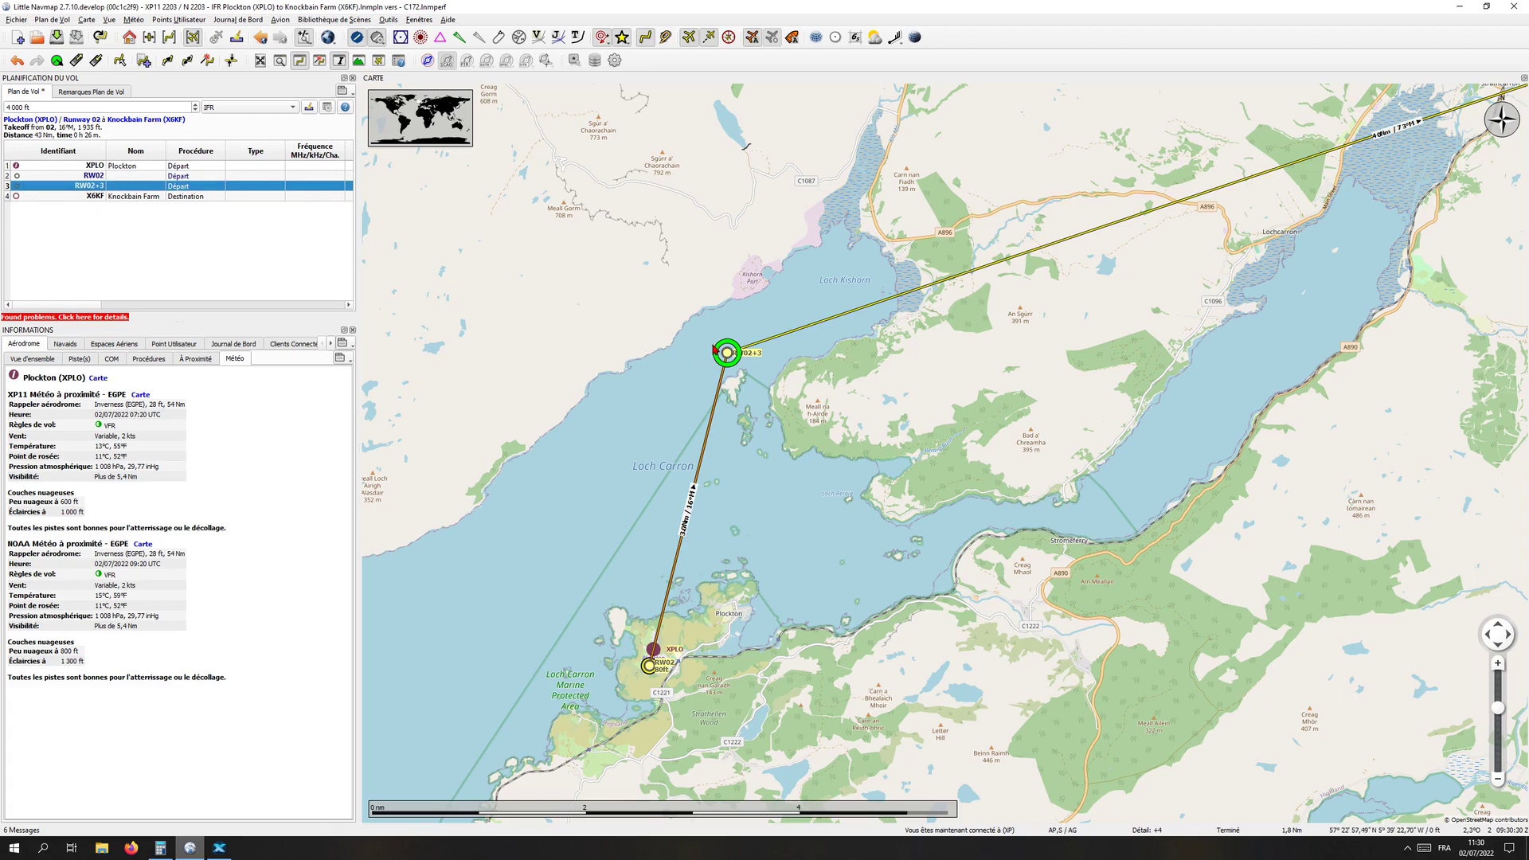
{"action": "mouse_move", "coordinate": [655, 662]}
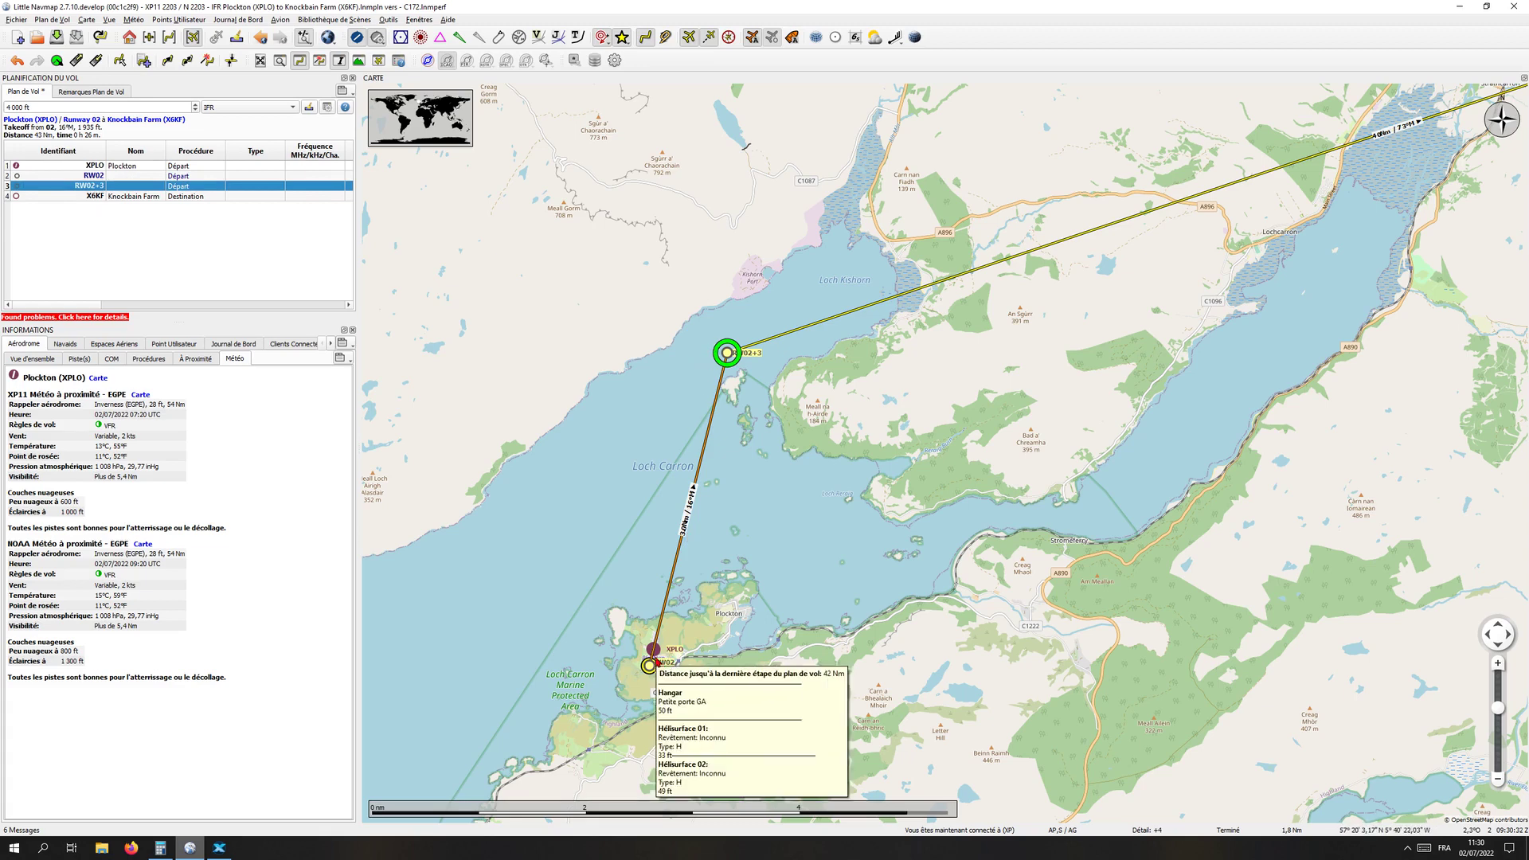
{"action": "mouse_move", "coordinate": [727, 359]}
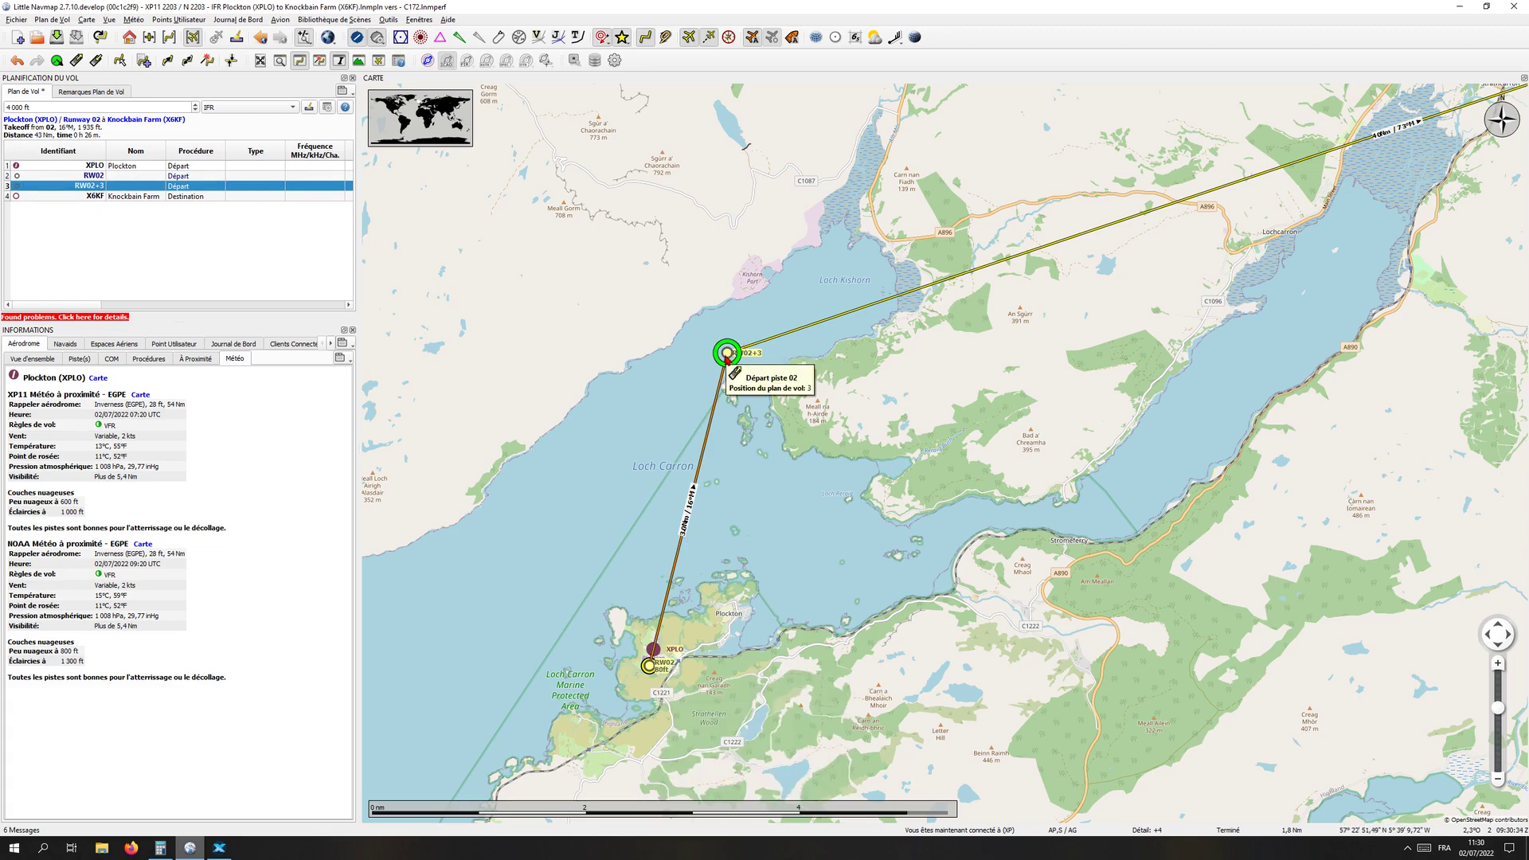
{"action": "right_click", "coordinate": [838, 337]}
{"action": "left_click", "coordinate": [937, 470]}
Follow the route eastward to Knockbain Farm (X6KF) and center the map on the destination airport.
{"action": "scroll", "coordinate": [937, 470], "scroll_direction": "down", "scroll_amount": 5}
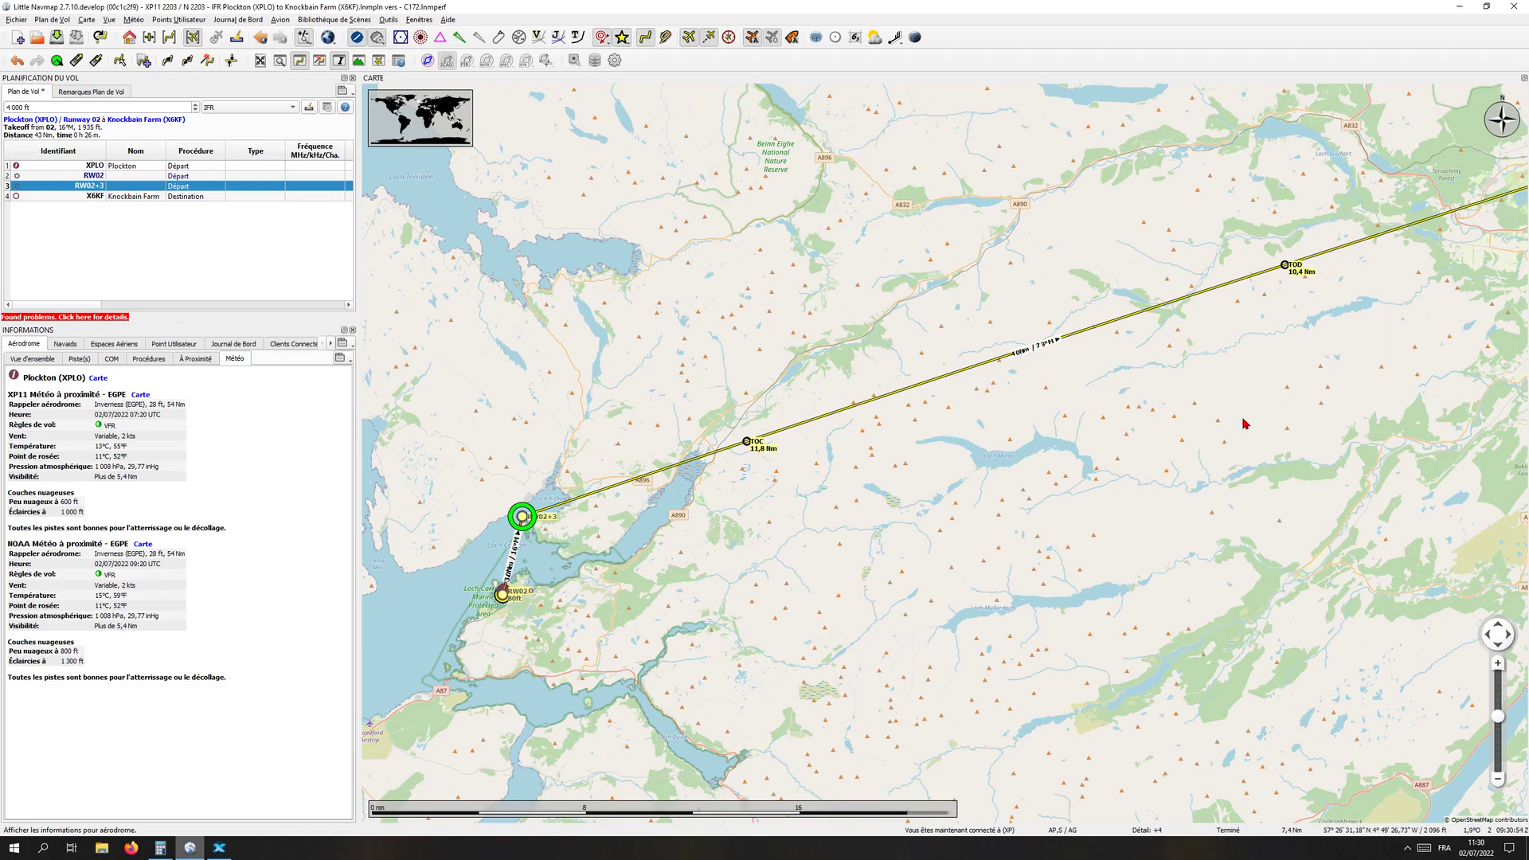
{"action": "left_click_drag", "start_coordinate": [1241, 423], "coordinate": [1077, 582]}
{"action": "left_click_drag", "start_coordinate": [1303, 469], "coordinate": [1095, 535]}
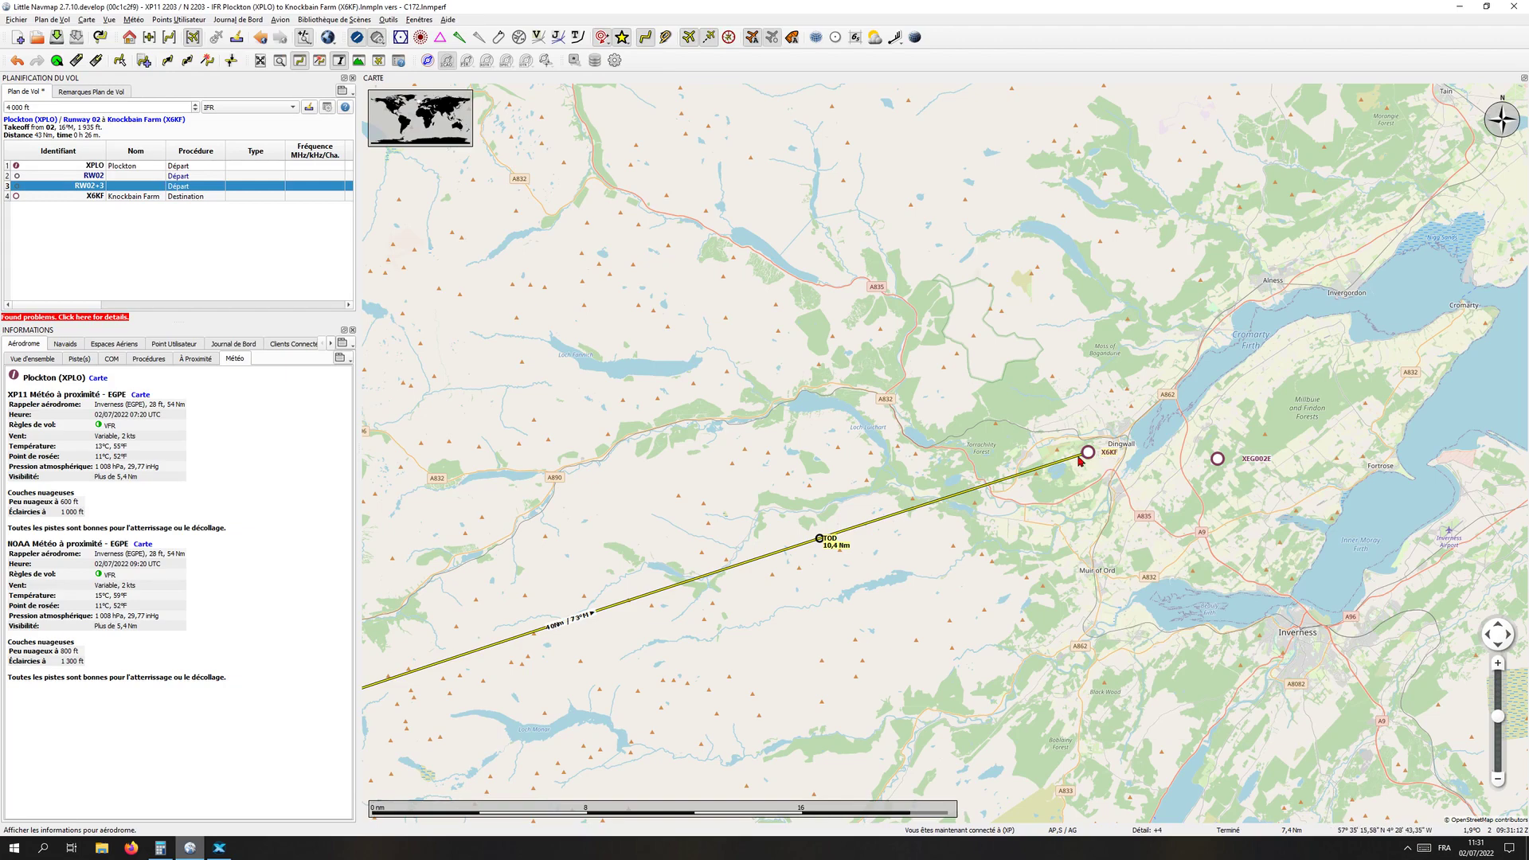
{"action": "left_click", "coordinate": [78, 197]}
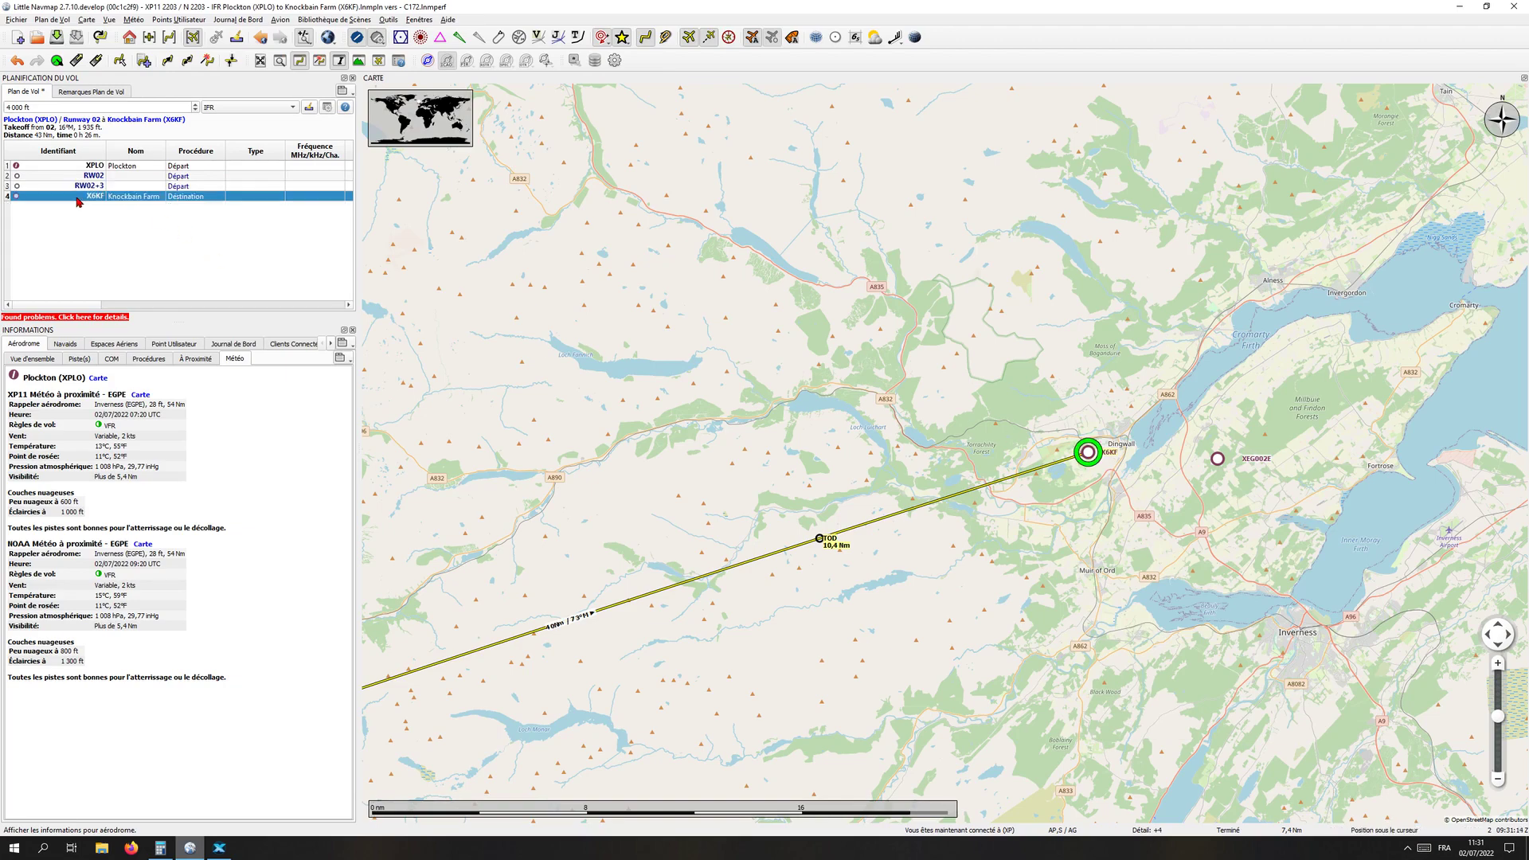
{"action": "double_click", "coordinate": [78, 199]}
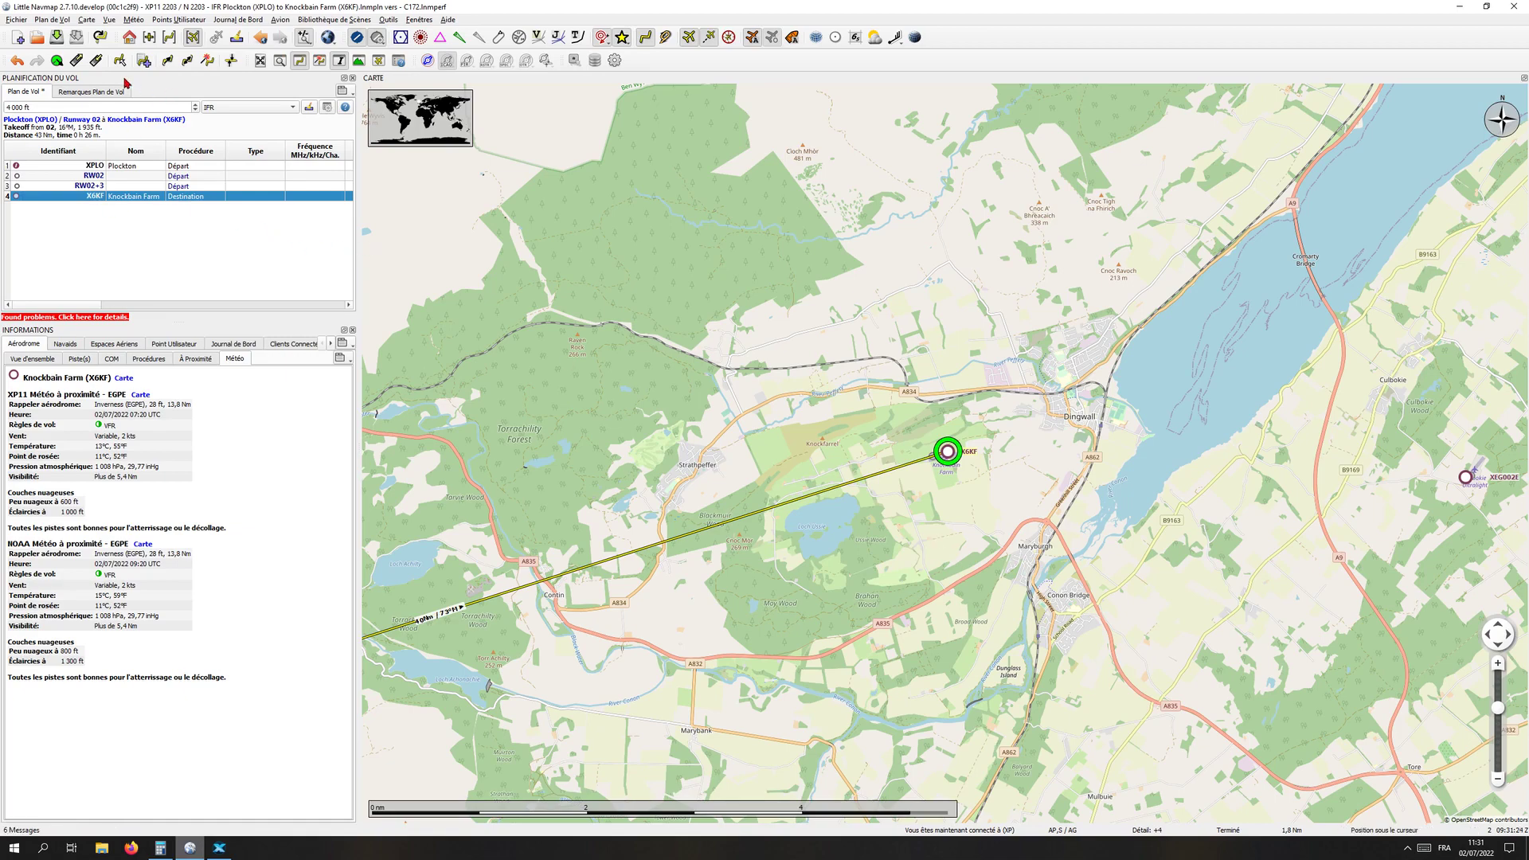
Set runway 26 as Knockbain Farm's destination runway with a 3,0 Nm final, 0° offset and 1 000 ft above the runway at start of final.
{"action": "right_click", "coordinate": [948, 453]}
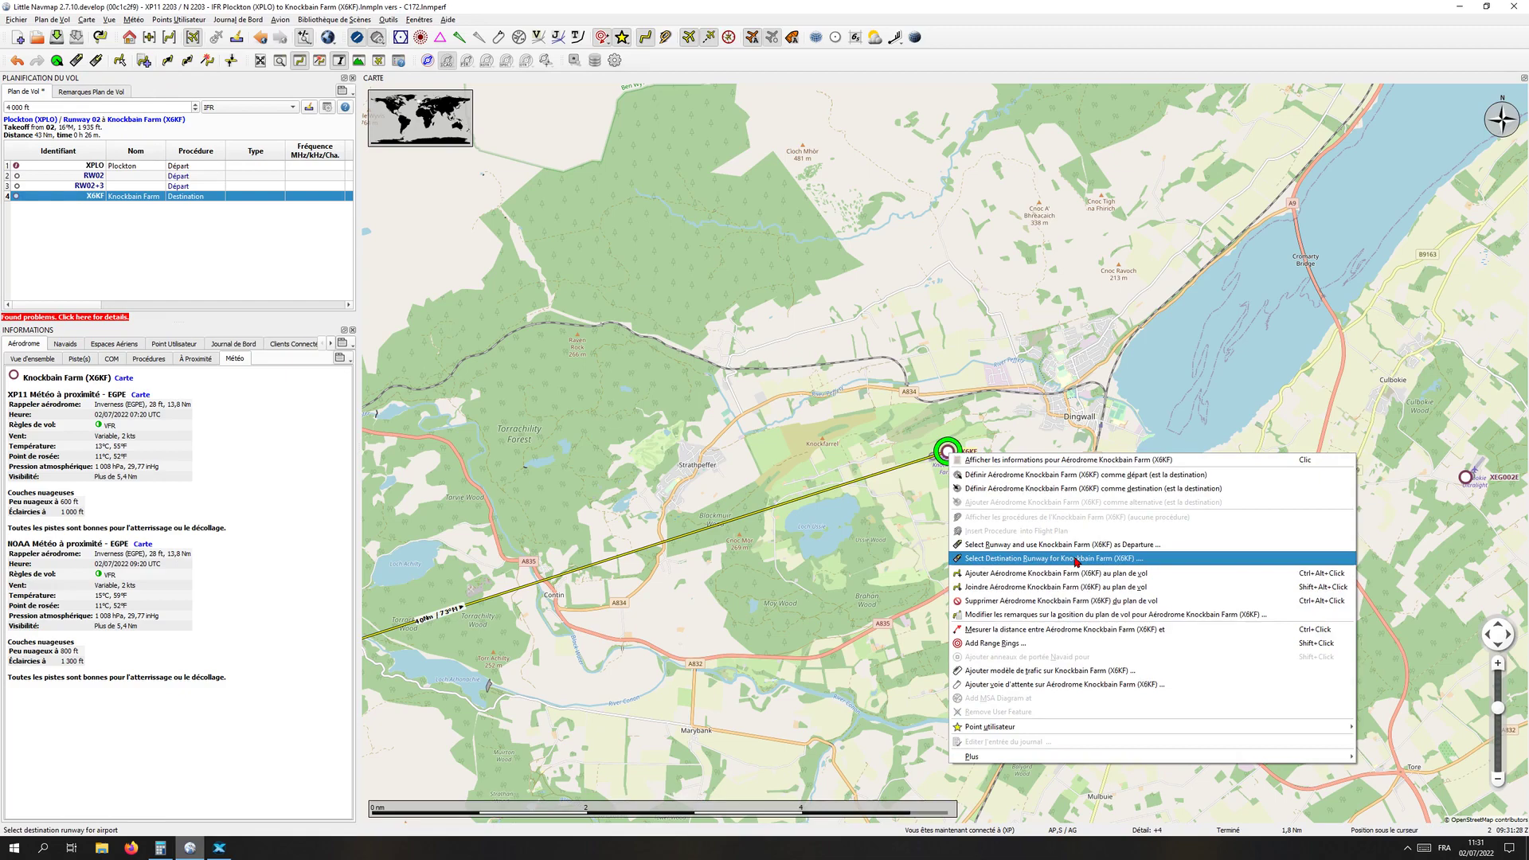
{"action": "key", "text": "Escape"}
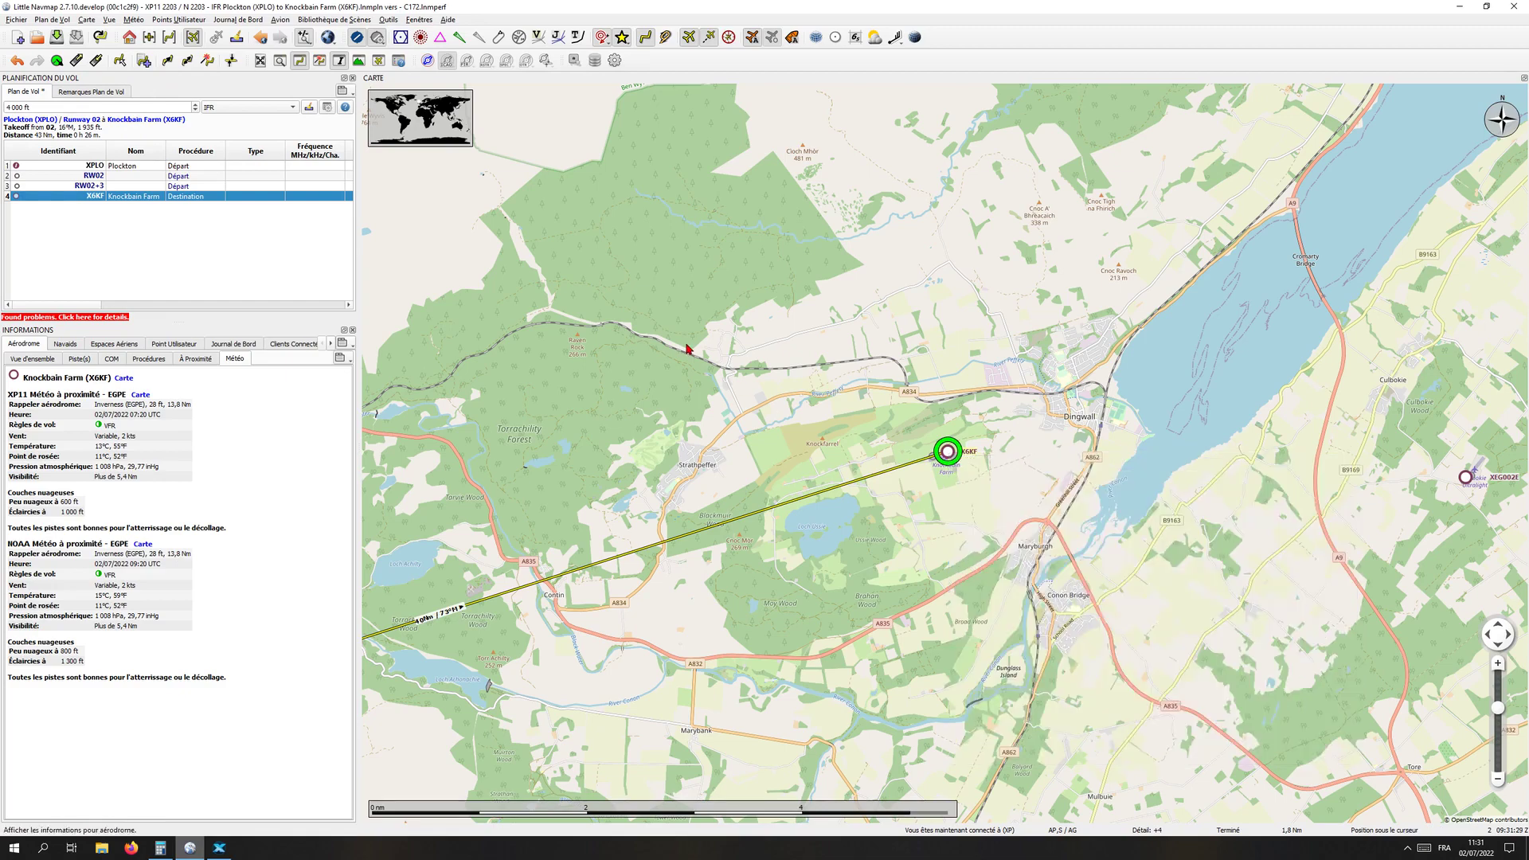
{"action": "left_click", "coordinate": [96, 61]}
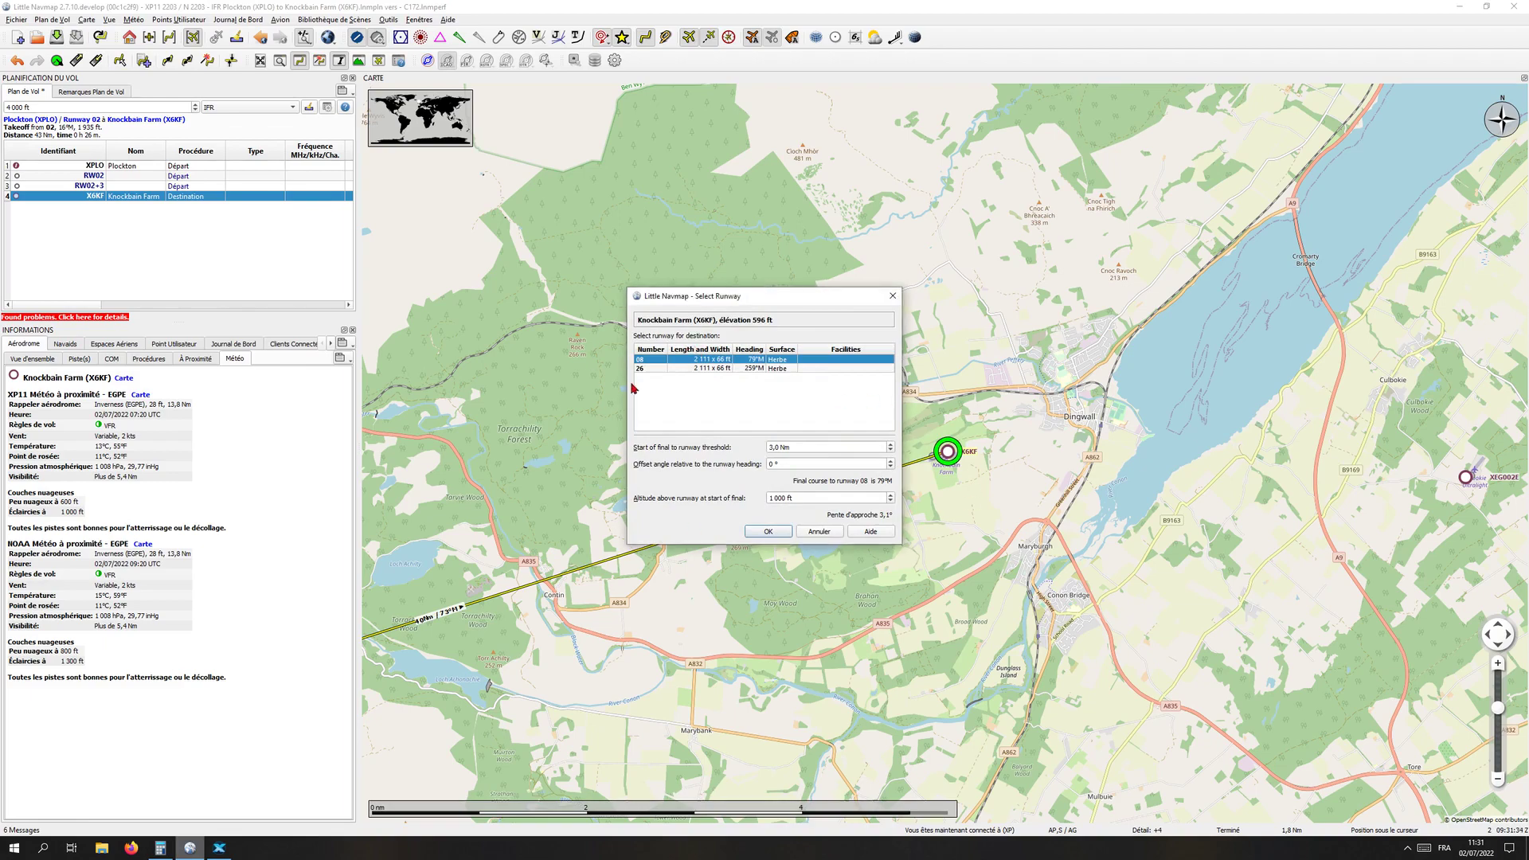
{"action": "left_click_drag", "start_coordinate": [643, 300], "coordinate": [489, 243]}
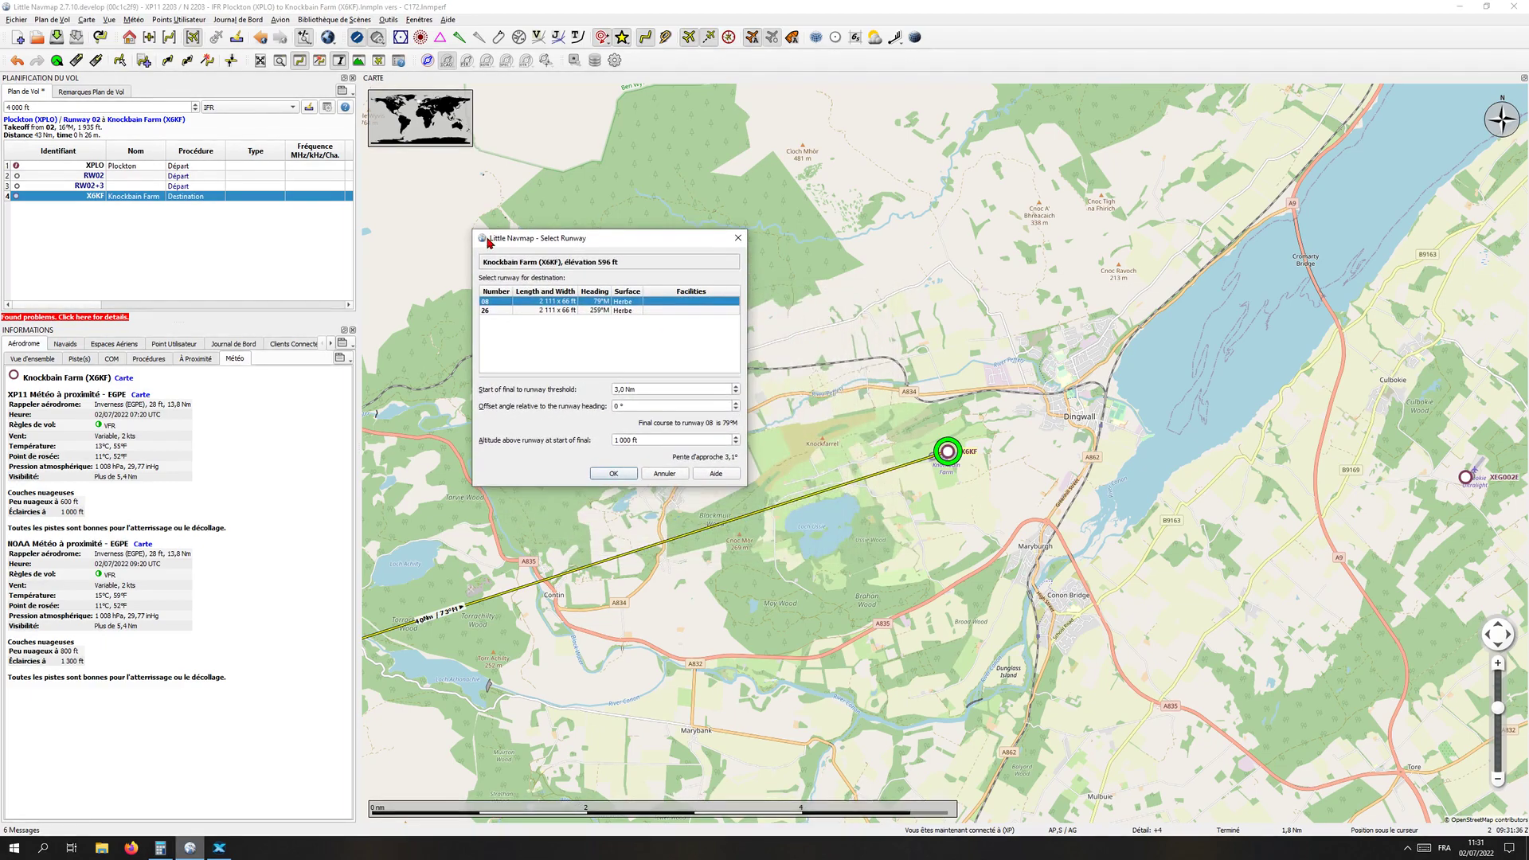
{"action": "left_click", "coordinate": [491, 311]}
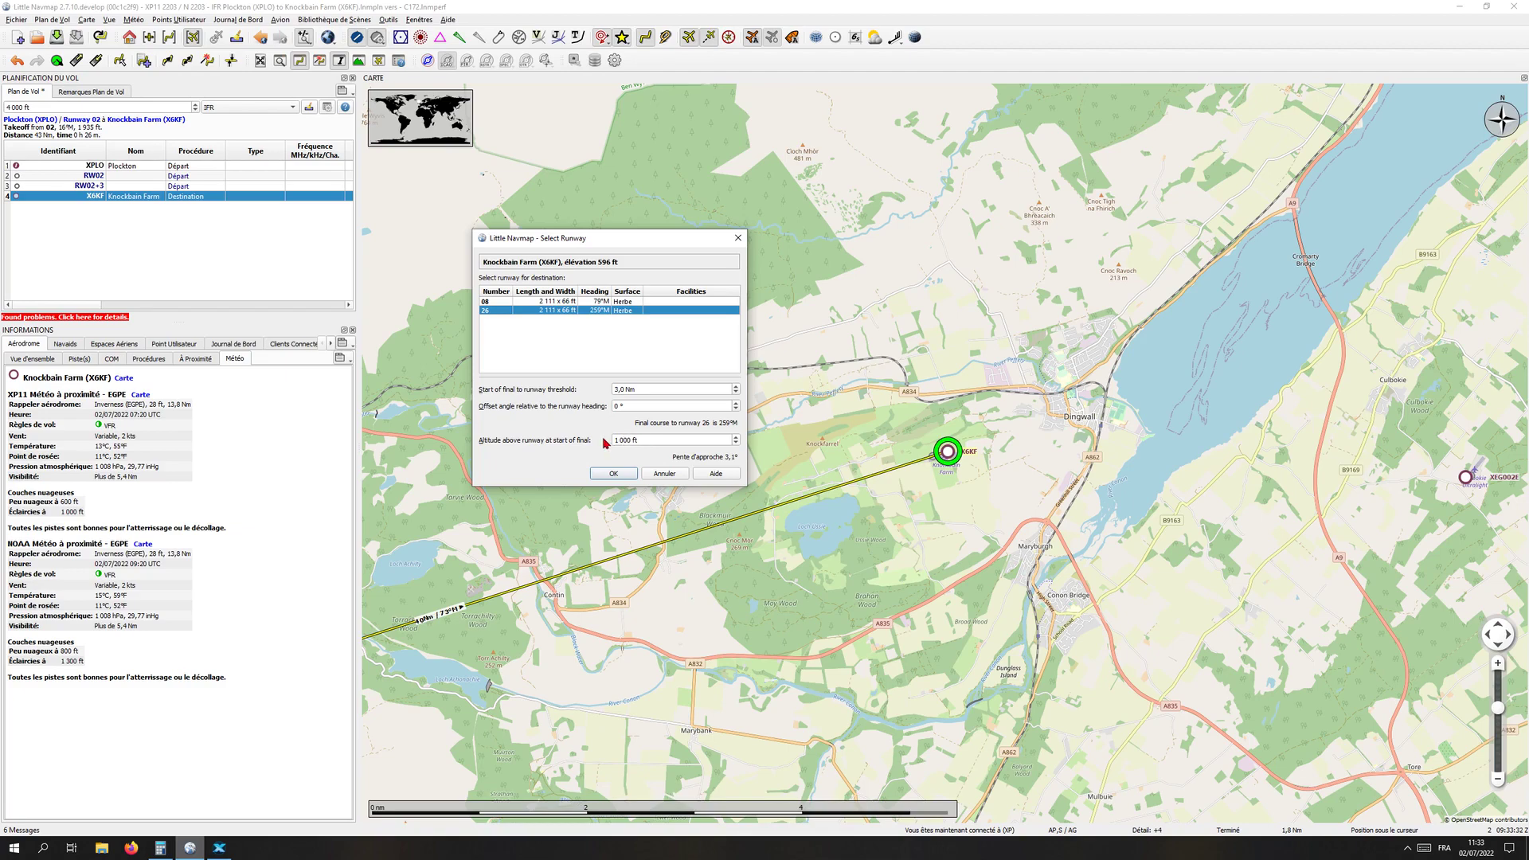
{"action": "left_click", "coordinate": [735, 437]}
{"action": "left_click", "coordinate": [737, 405]}
{"action": "left_click", "coordinate": [737, 410]}
{"action": "left_click", "coordinate": [736, 392]}
{"action": "left_click", "coordinate": [735, 387]}
{"action": "left_click", "coordinate": [736, 393]}
{"action": "left_click", "coordinate": [736, 393]}
{"action": "left_click", "coordinate": [613, 474]}
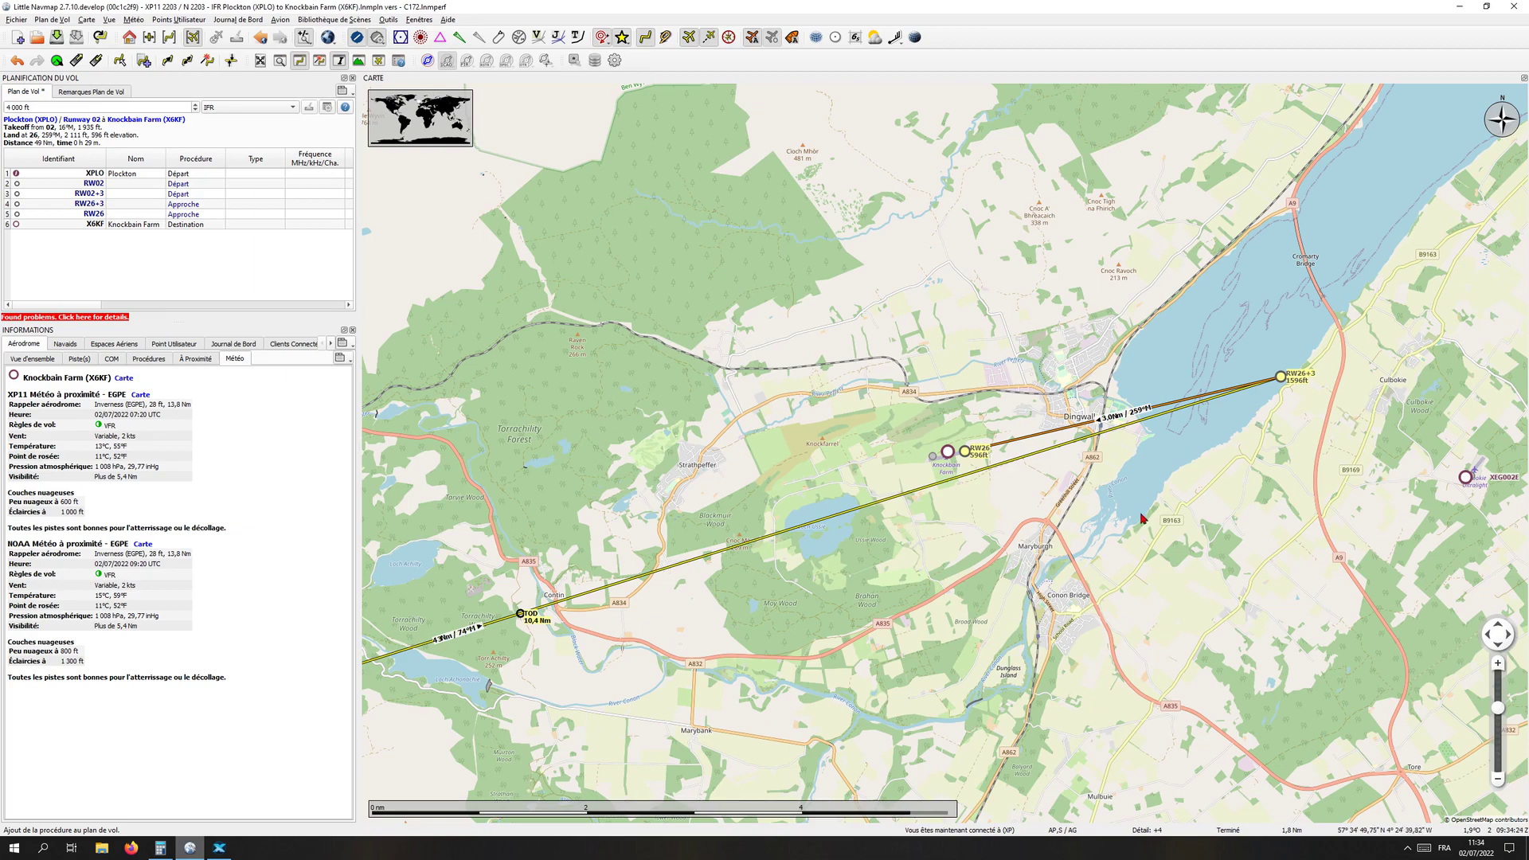
Highlight the approach points RW26+3 and RW26 in the flight plan and examine the final approach leg on the map.
{"action": "left_click_drag", "start_coordinate": [1104, 493], "coordinate": [1000, 526]}
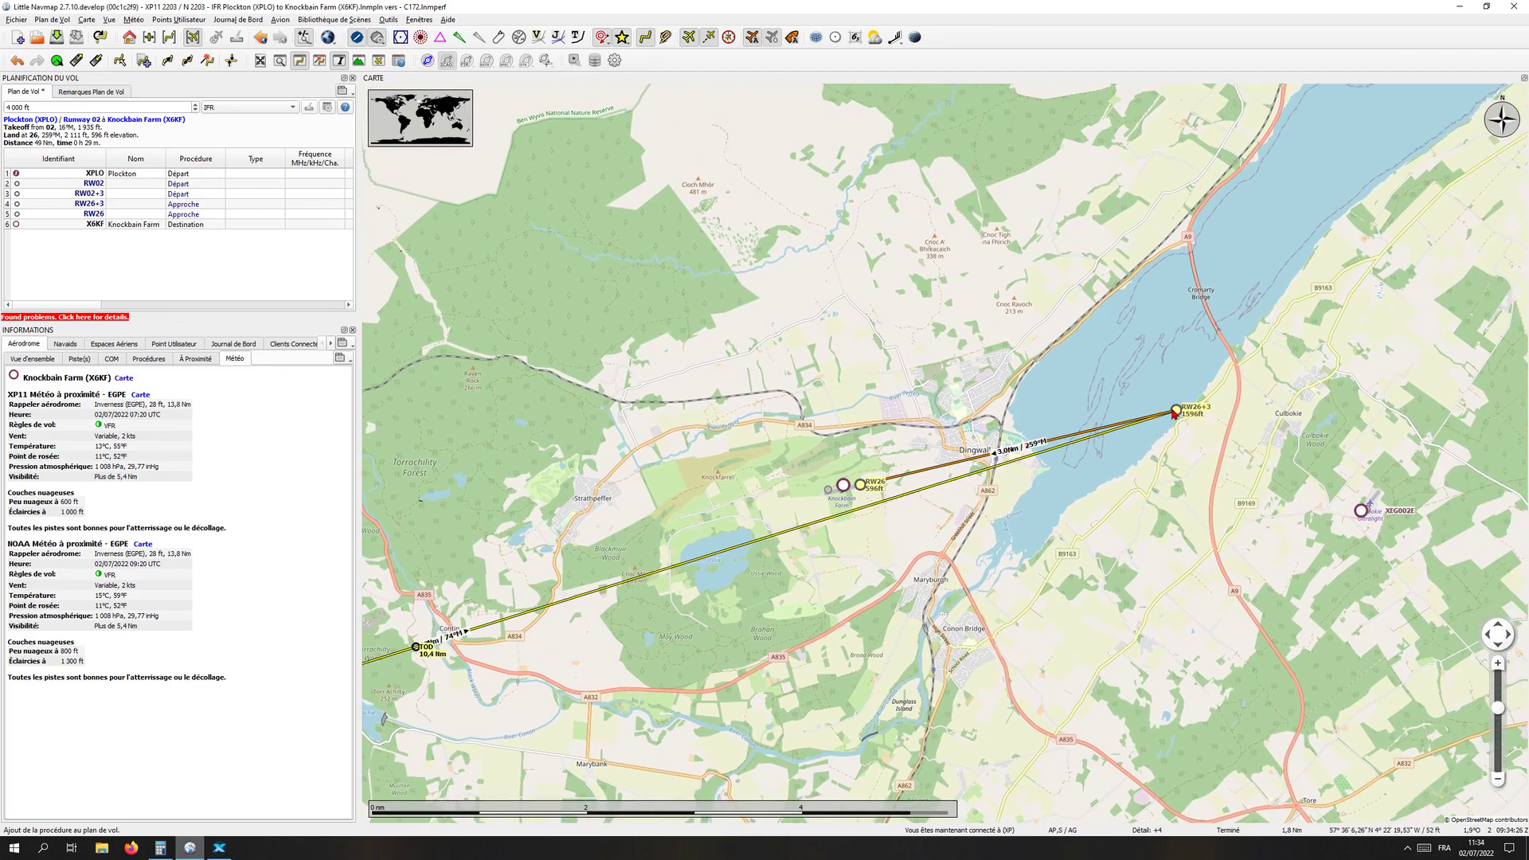
{"action": "mouse_move", "coordinate": [1176, 412]}
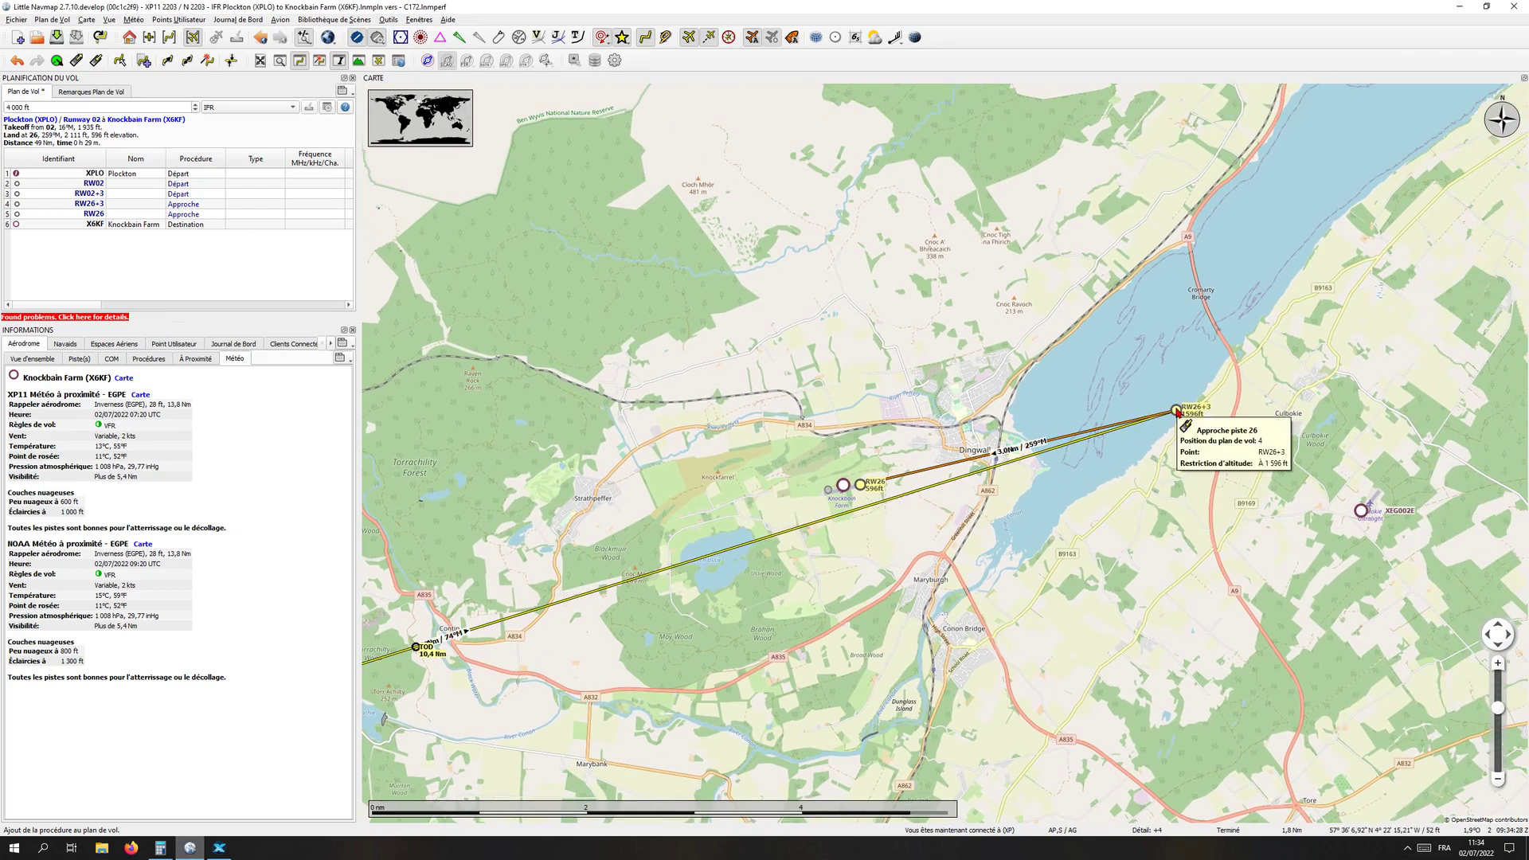
{"action": "left_click", "coordinate": [114, 206]}
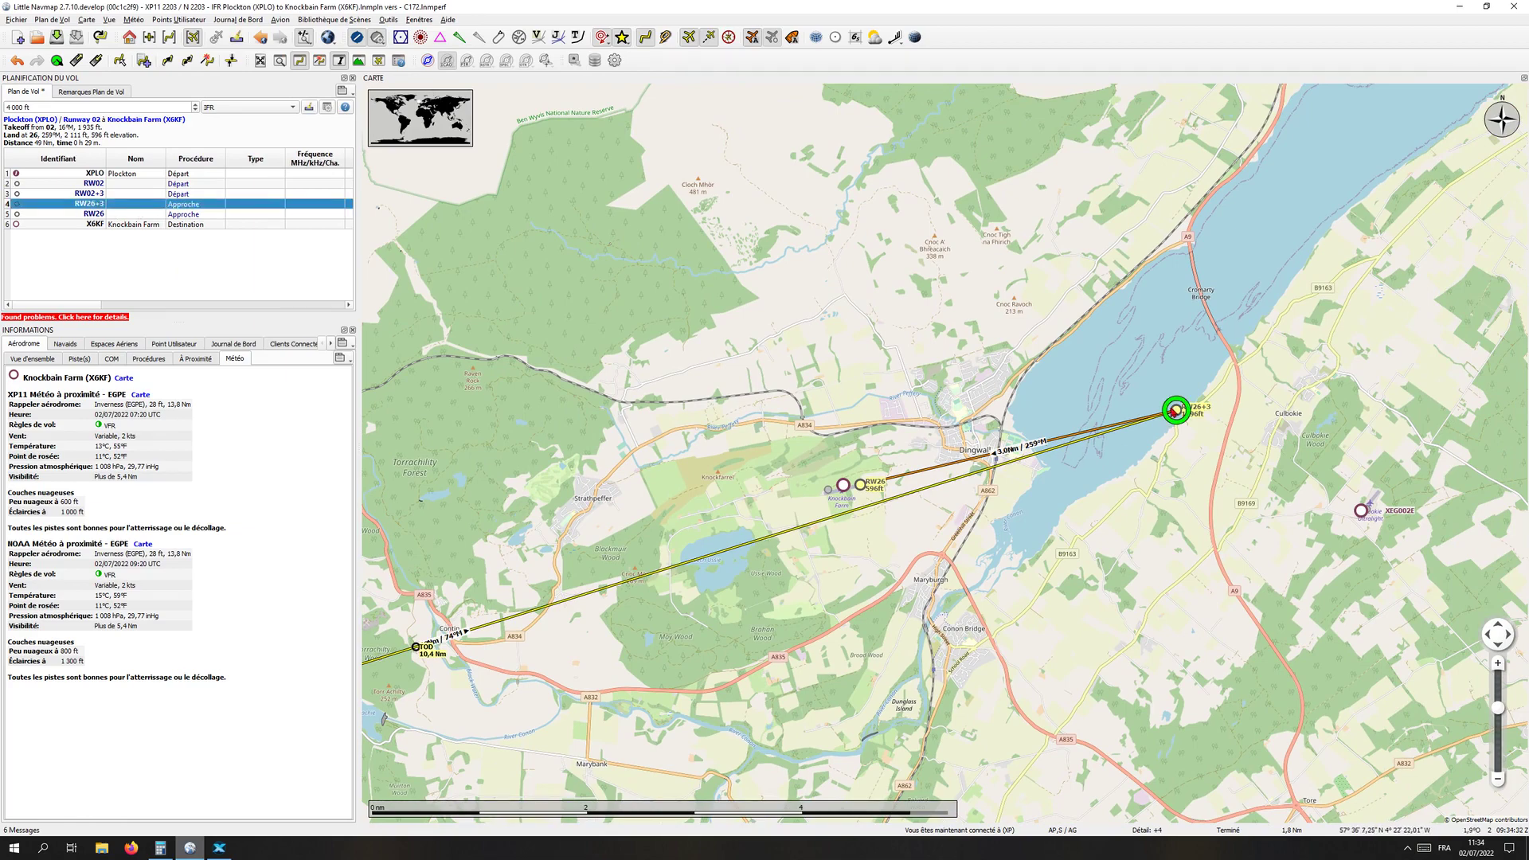
{"action": "scroll", "coordinate": [923, 480], "scroll_direction": "up", "scroll_amount": 1}
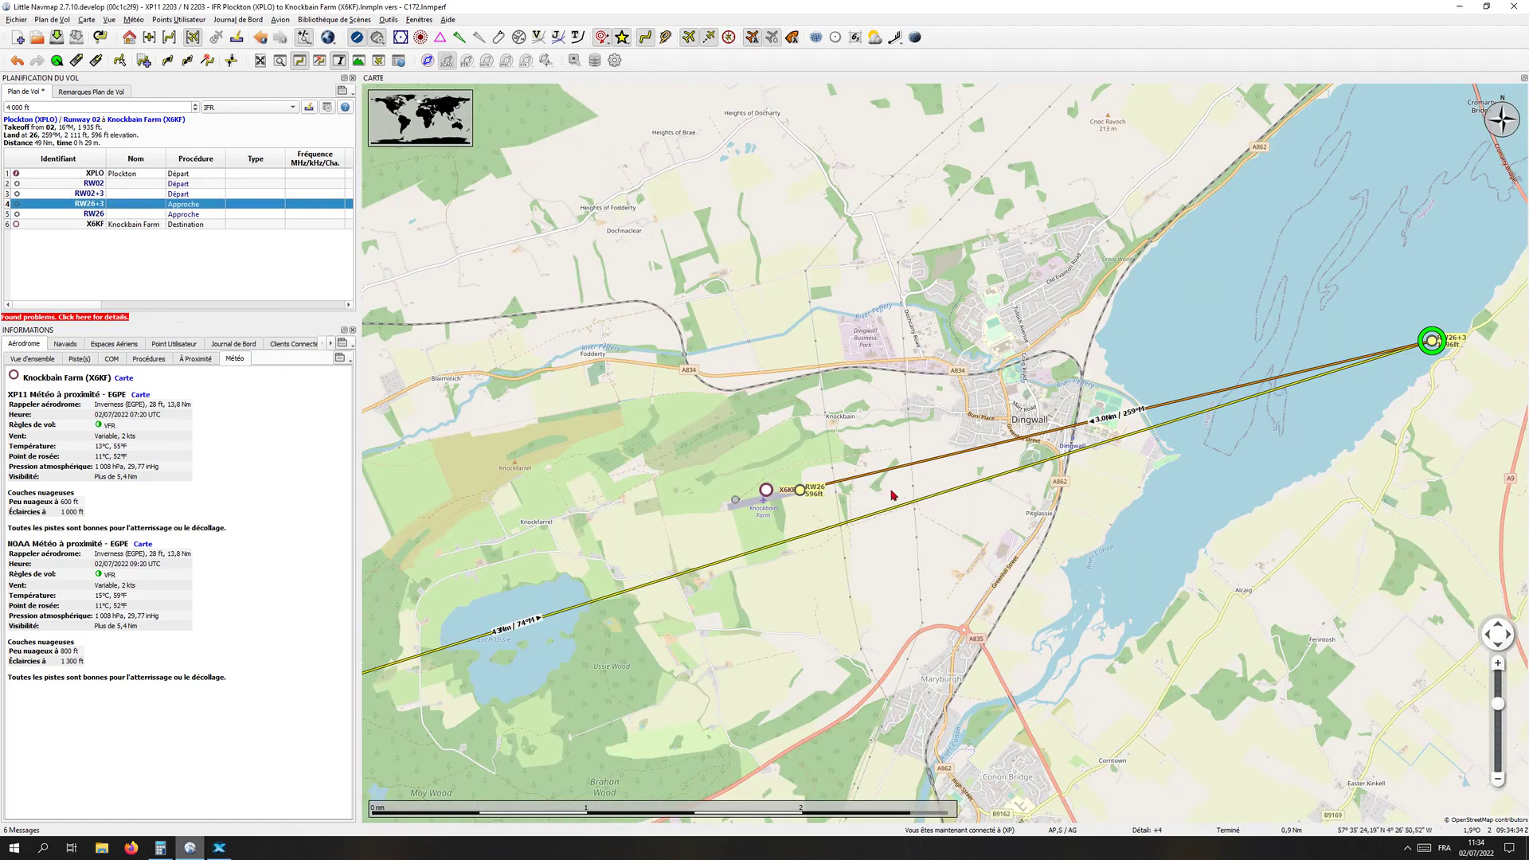
{"action": "mouse_move", "coordinate": [802, 491]}
{"action": "left_click_drag", "start_coordinate": [1269, 422], "coordinate": [1128, 460]}
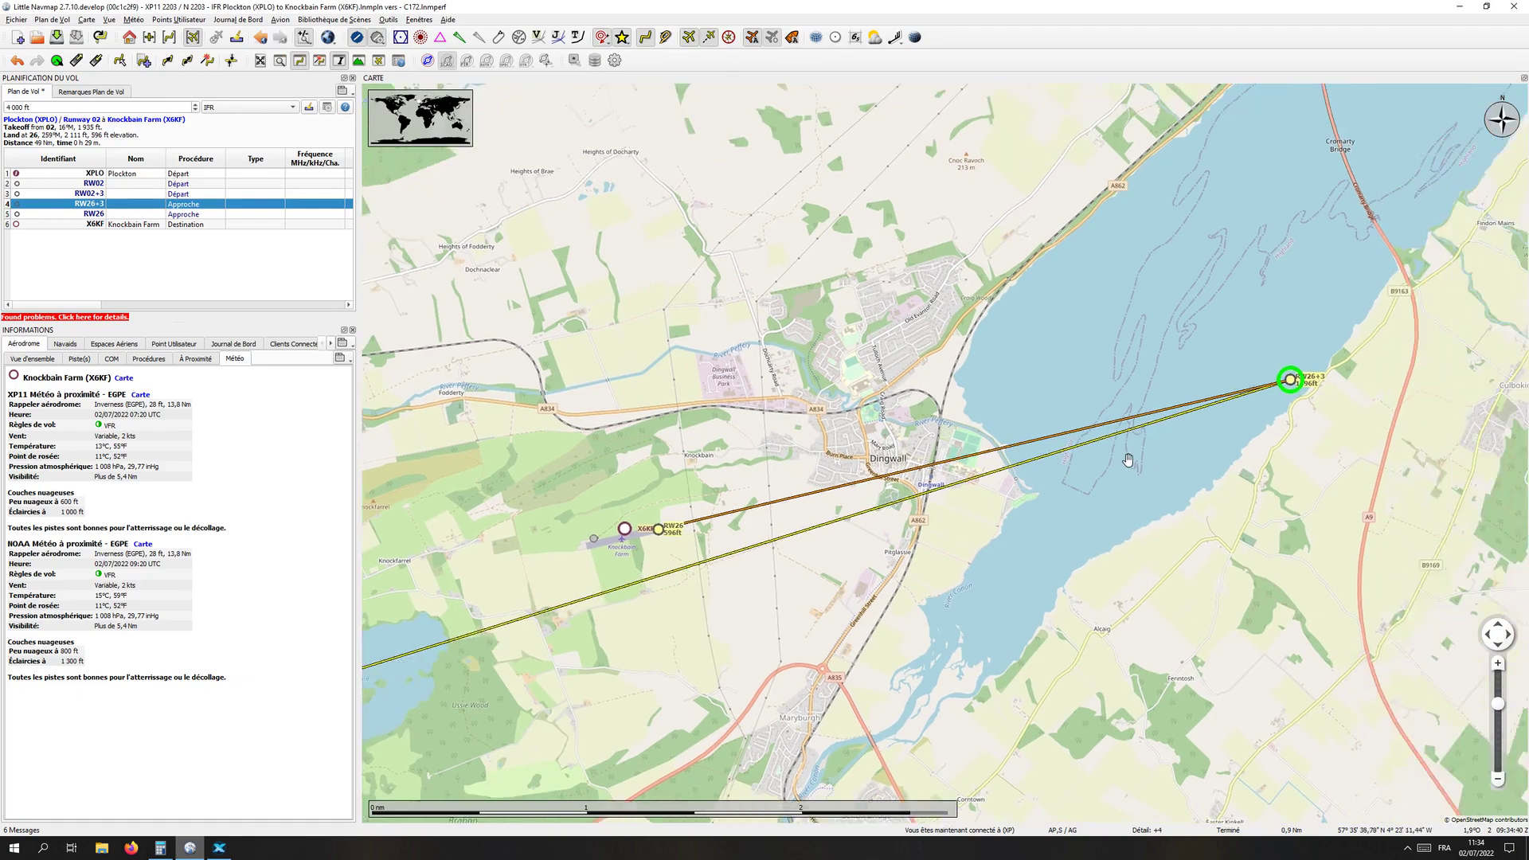
{"action": "scroll", "coordinate": [1157, 414], "scroll_direction": "up", "scroll_amount": 2}
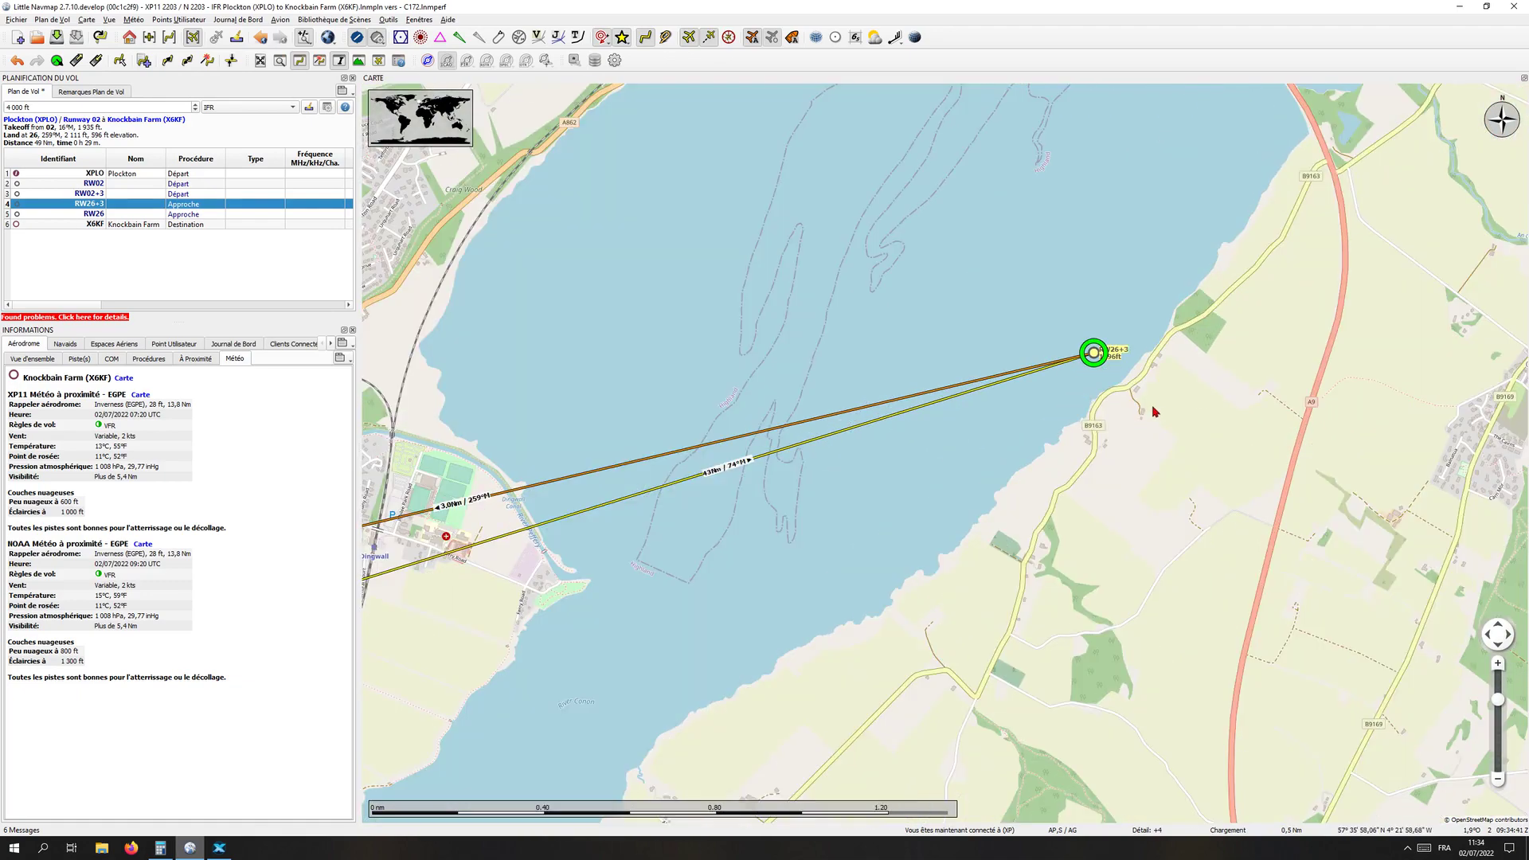
{"action": "left_click", "coordinate": [124, 214]}
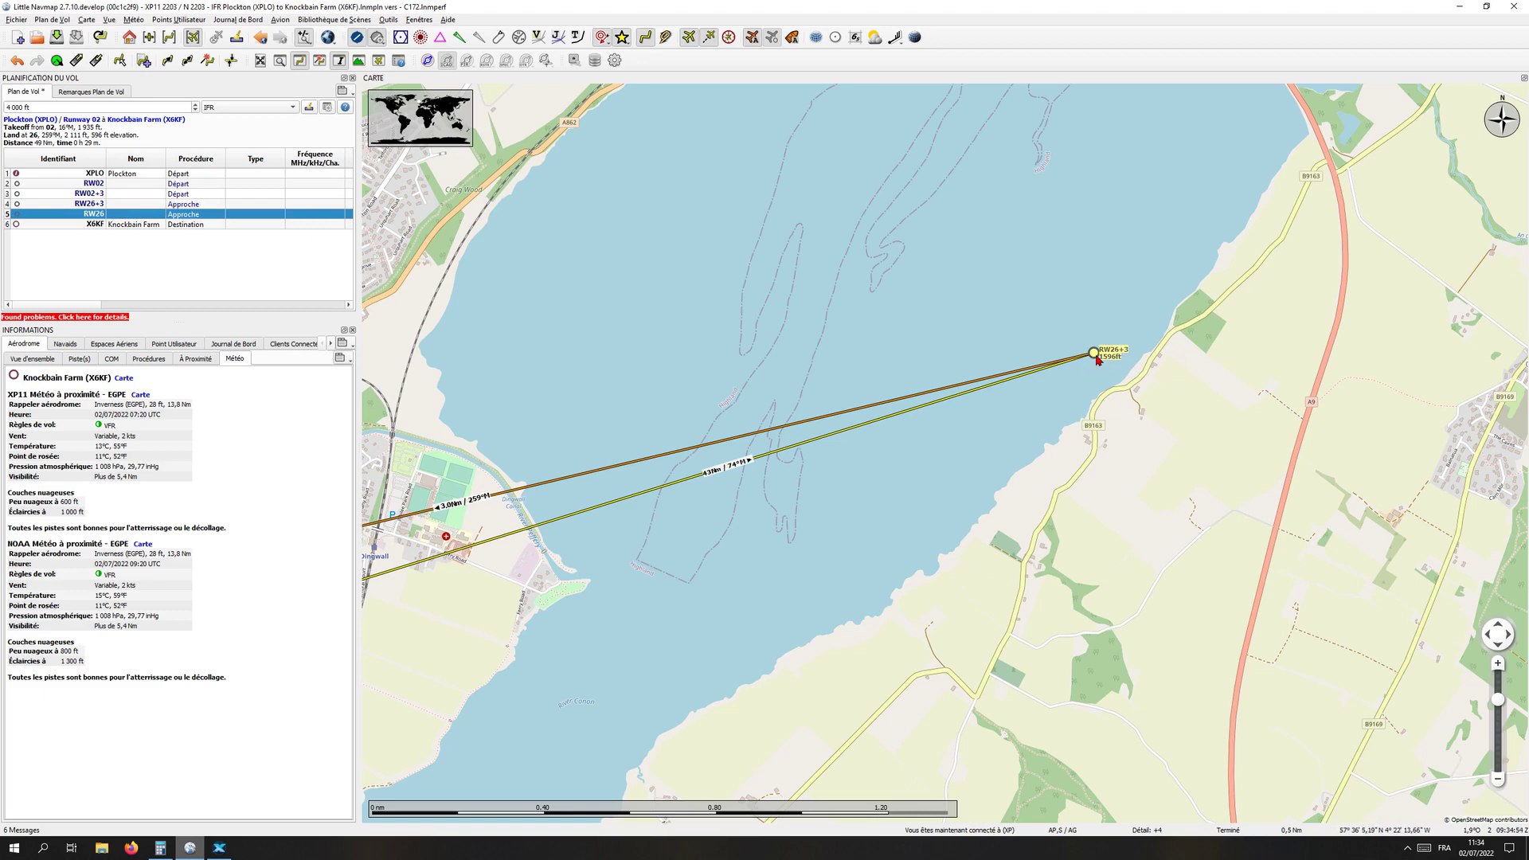
{"action": "mouse_move", "coordinate": [1096, 356]}
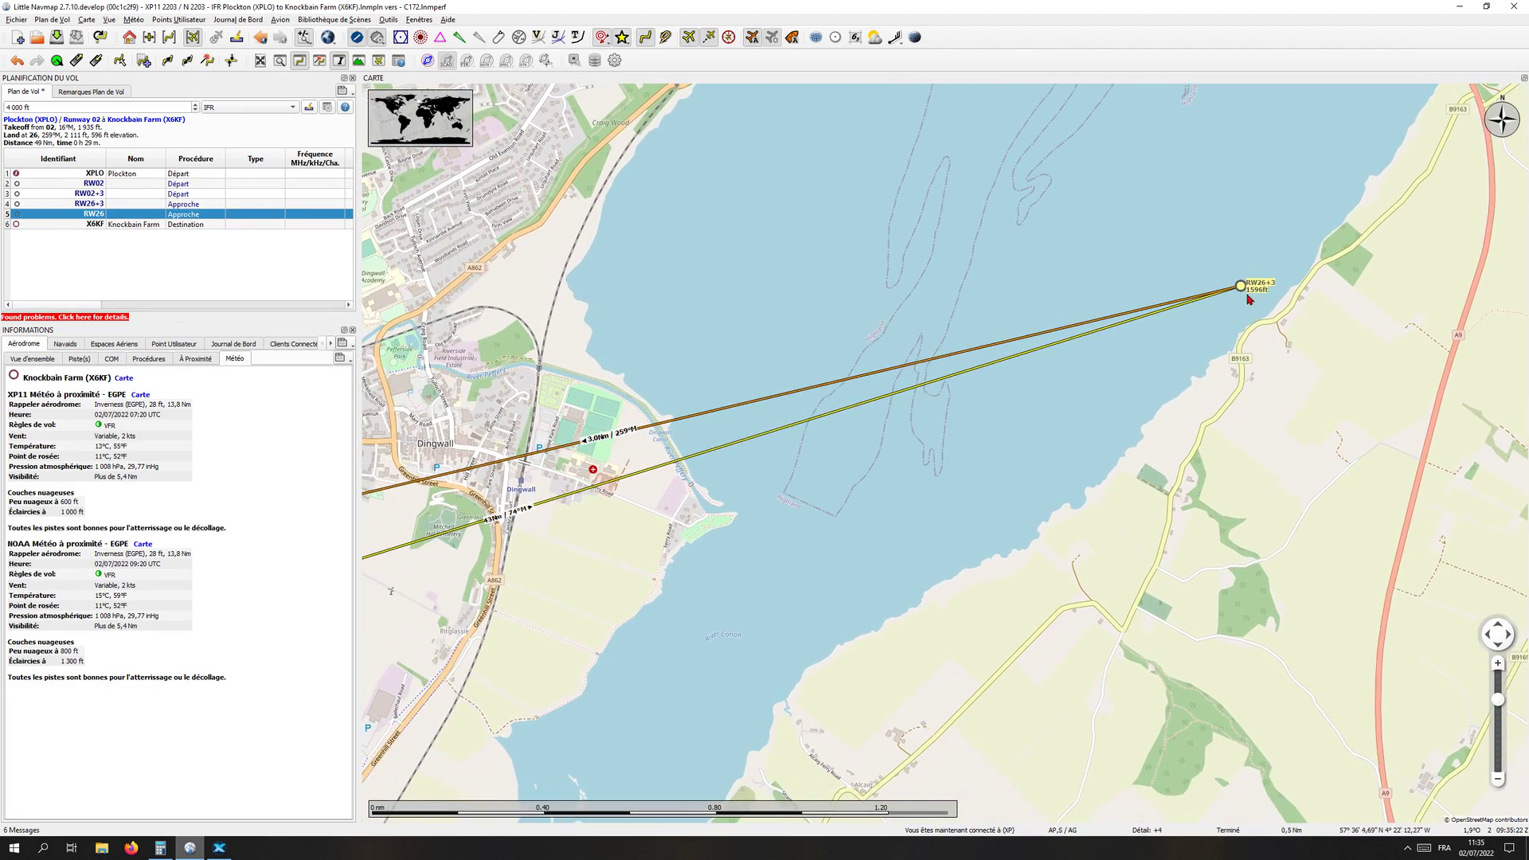
{"action": "scroll", "coordinate": [1198, 398], "scroll_direction": "down", "scroll_amount": 2}
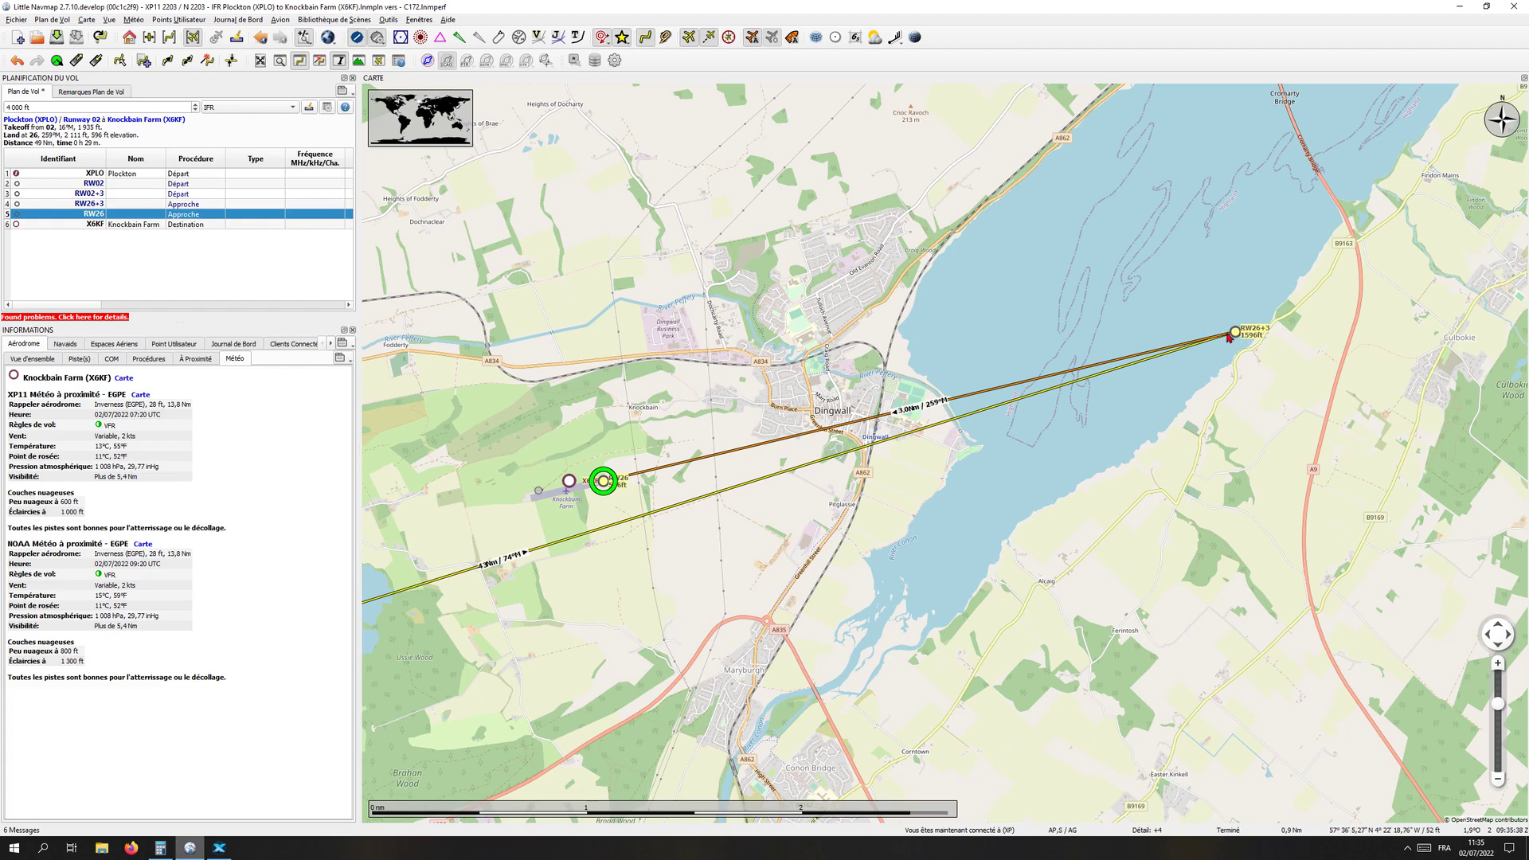
{"action": "mouse_move", "coordinate": [1234, 335]}
{"action": "mouse_move", "coordinate": [1238, 339]}
Switch to the Windows calculator and compute 60 ÷ 90 × 3 for the 3,0 Nm final approach leg.
{"action": "left_click", "coordinate": [161, 847]}
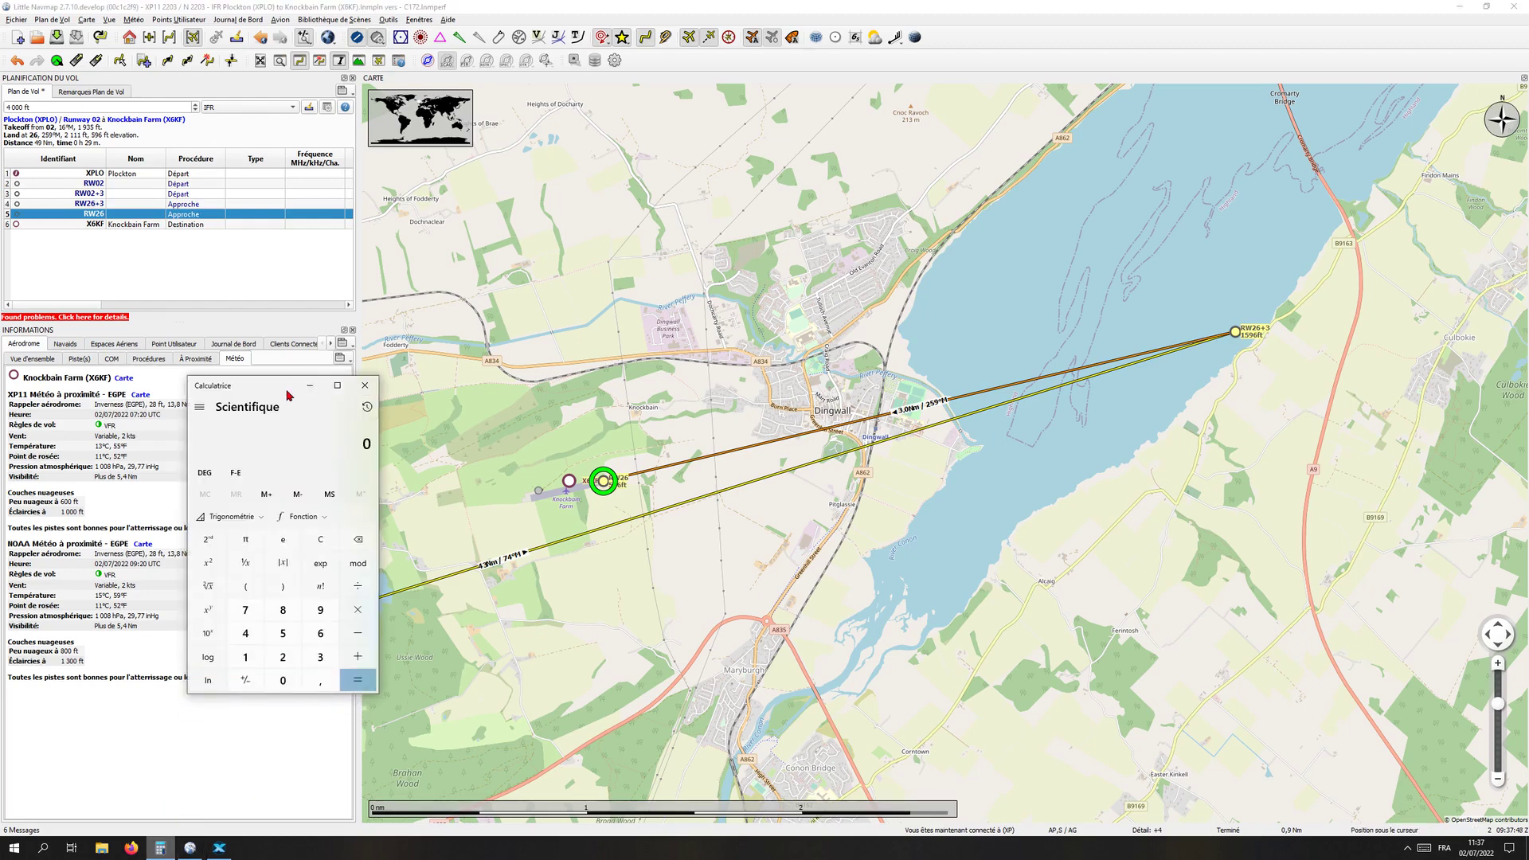
{"action": "left_click_drag", "start_coordinate": [288, 392], "coordinate": [542, 318]}
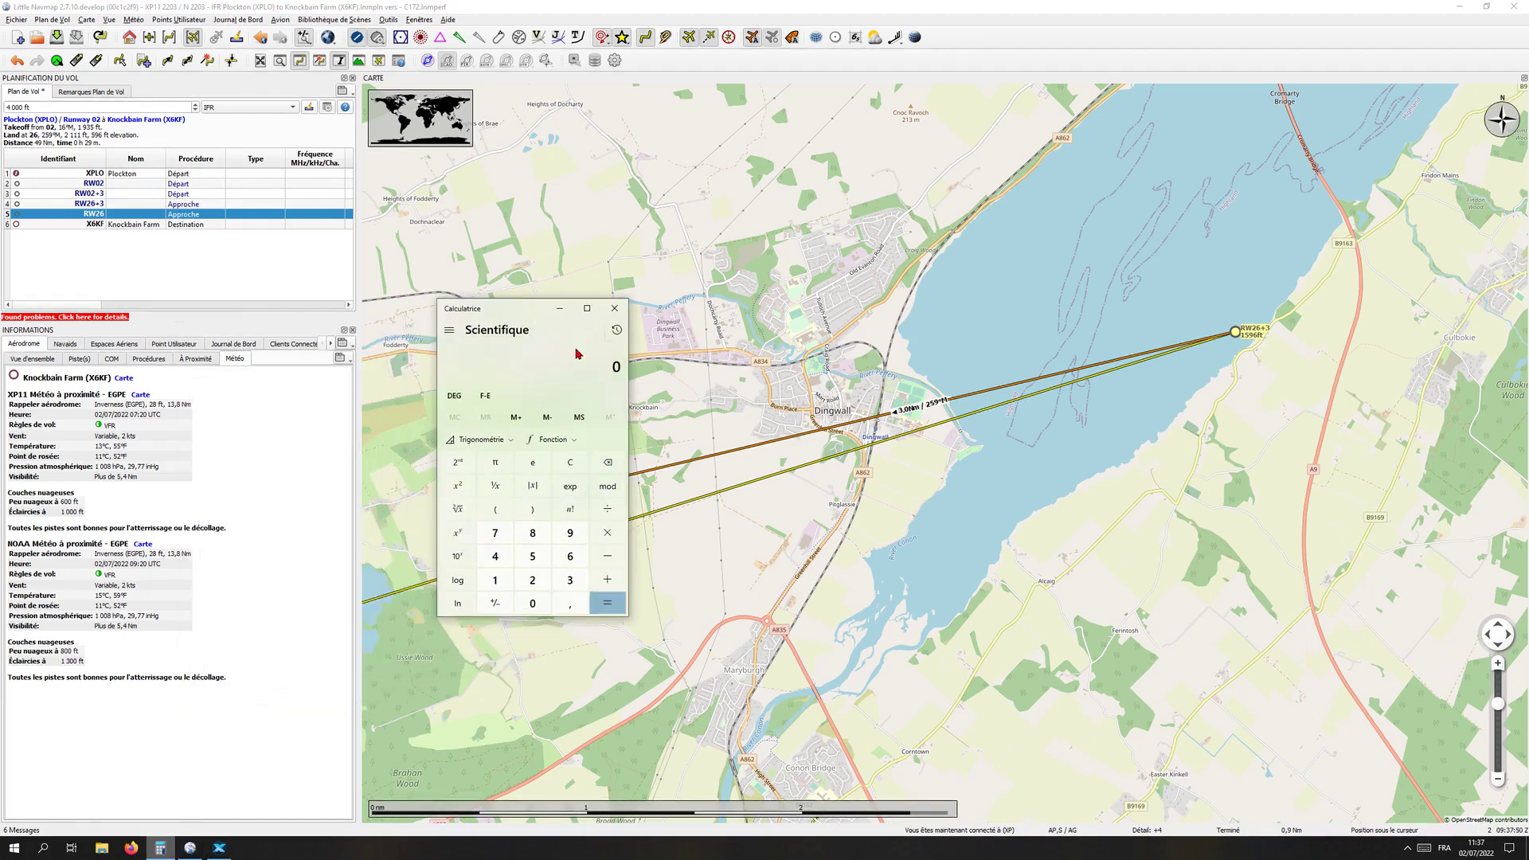
{"action": "left_click", "coordinate": [571, 557]}
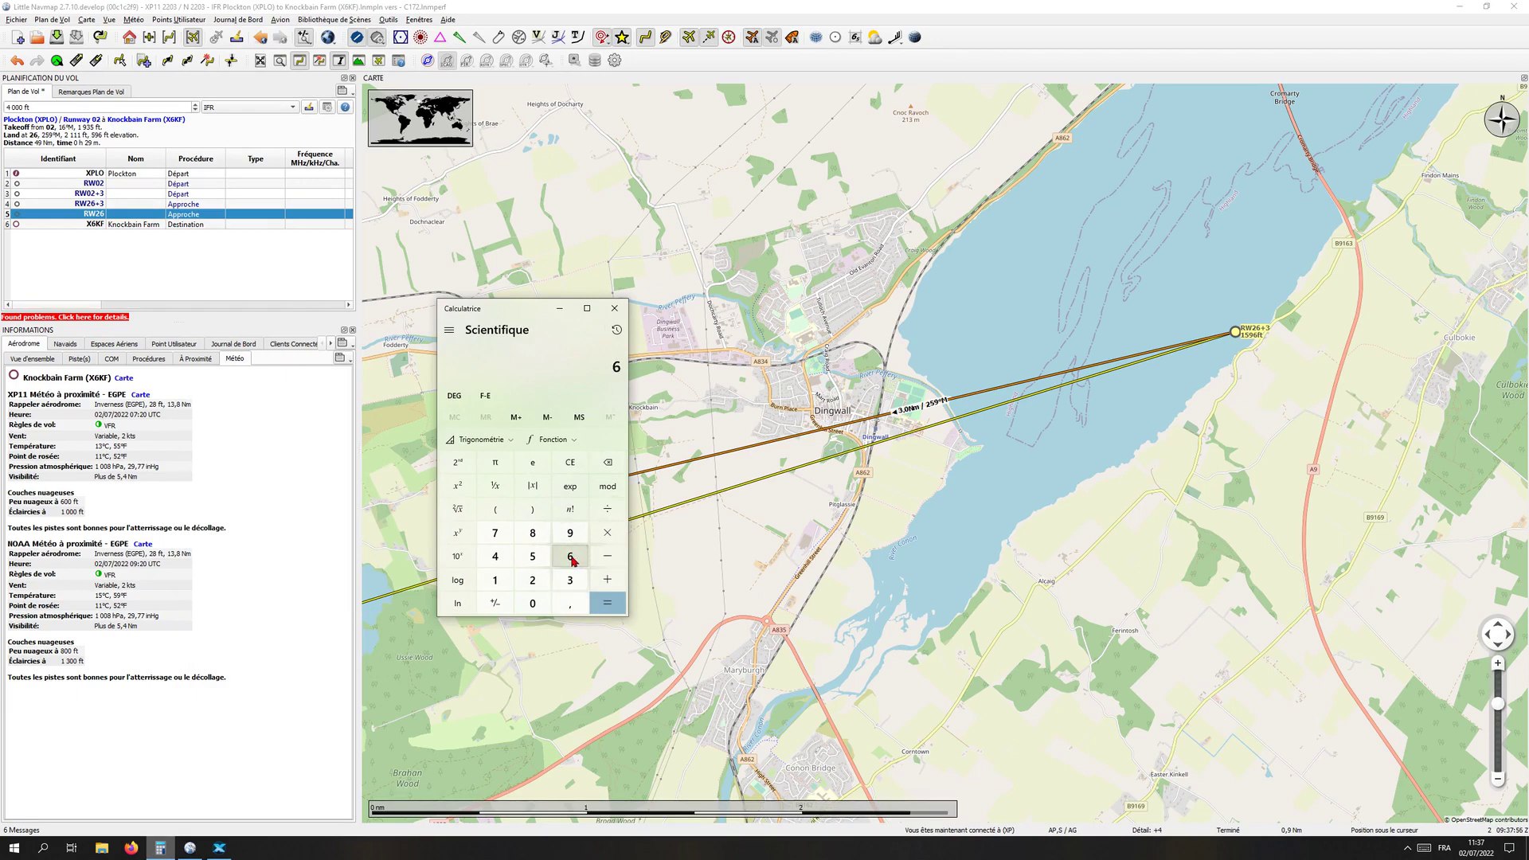
{"action": "left_click", "coordinate": [532, 603]}
{"action": "left_click", "coordinate": [615, 517]}
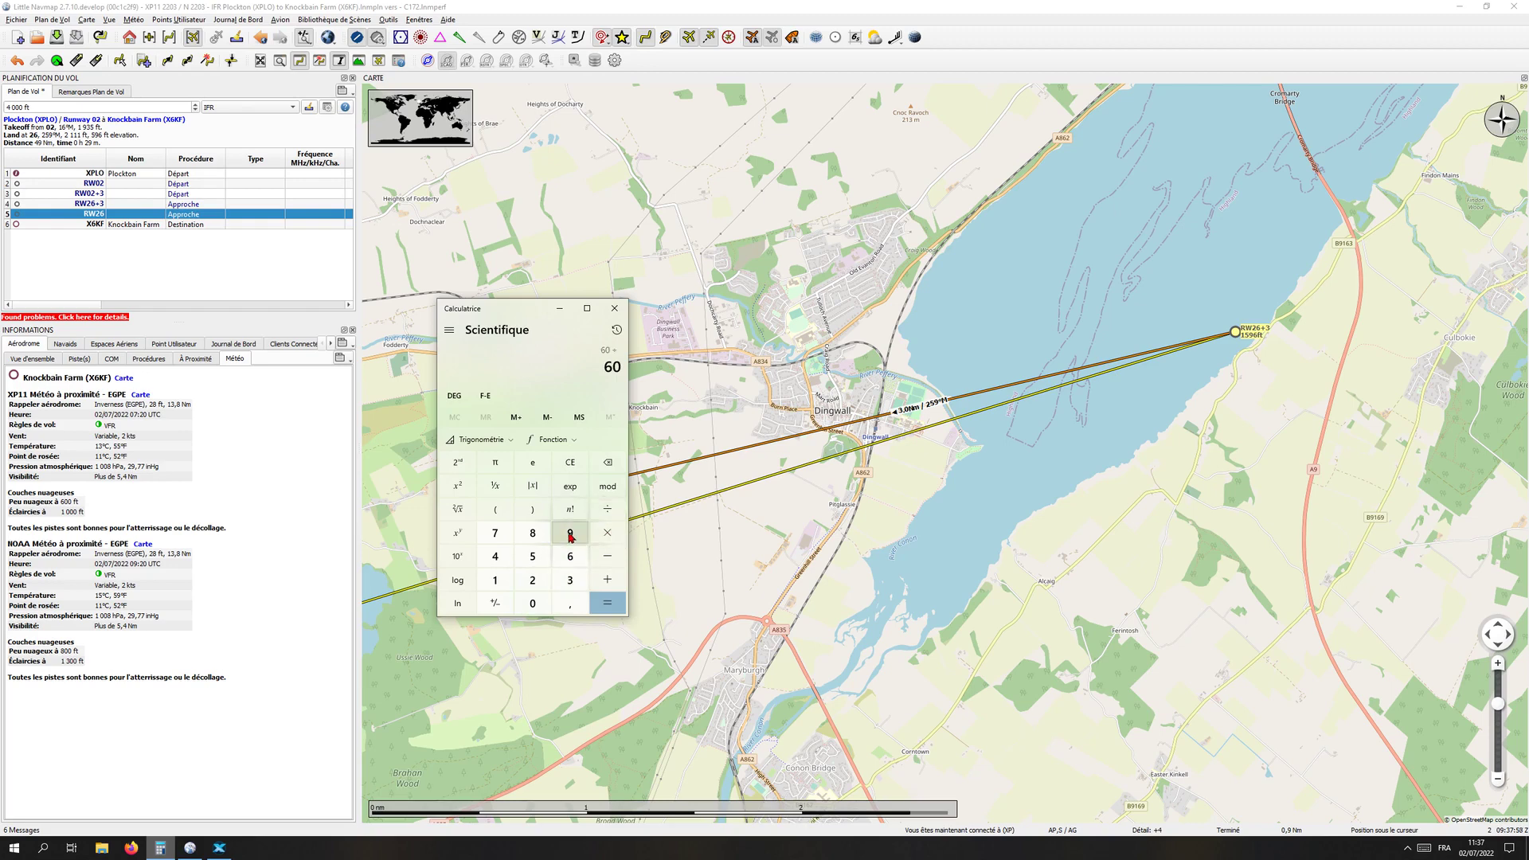
{"action": "left_click", "coordinate": [569, 532]}
{"action": "left_click", "coordinate": [532, 603]}
{"action": "left_click", "coordinate": [613, 607]}
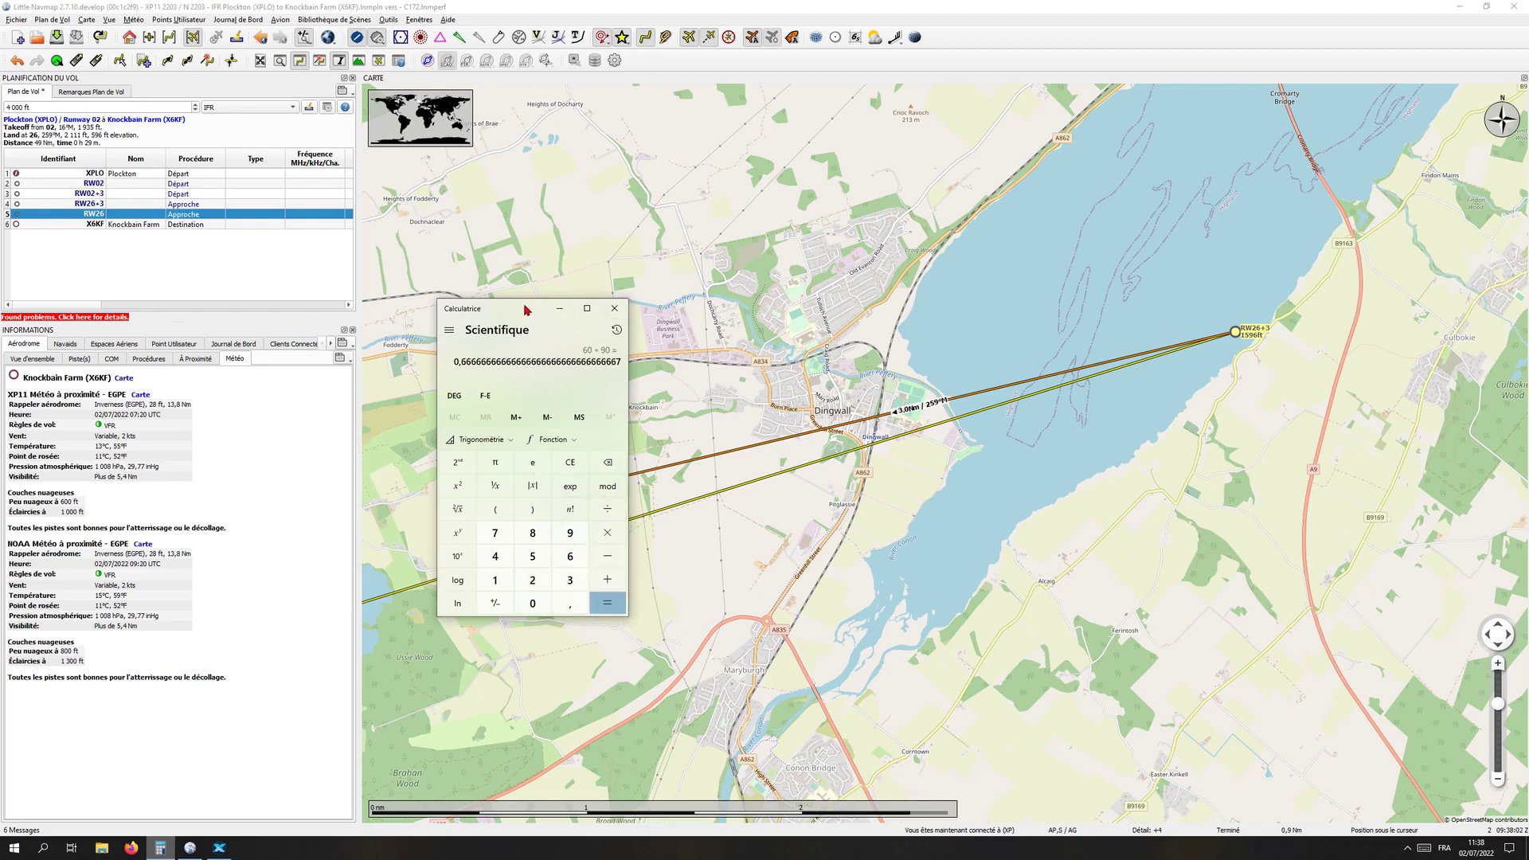
{"action": "left_click_drag", "start_coordinate": [528, 311], "coordinate": [433, 317]}
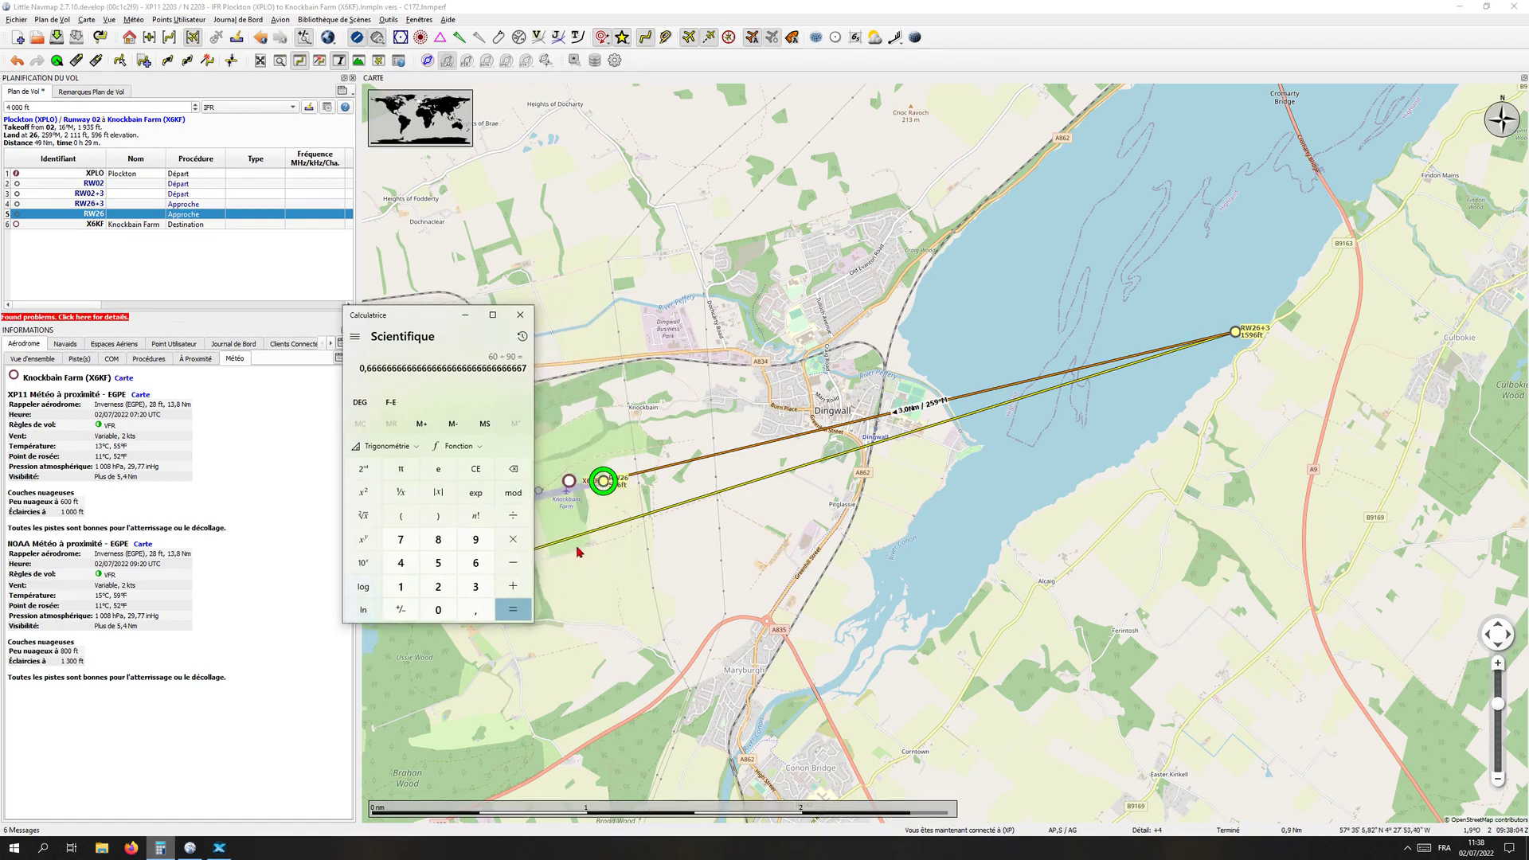
{"action": "left_click", "coordinate": [513, 539]}
{"action": "left_click", "coordinate": [480, 592]}
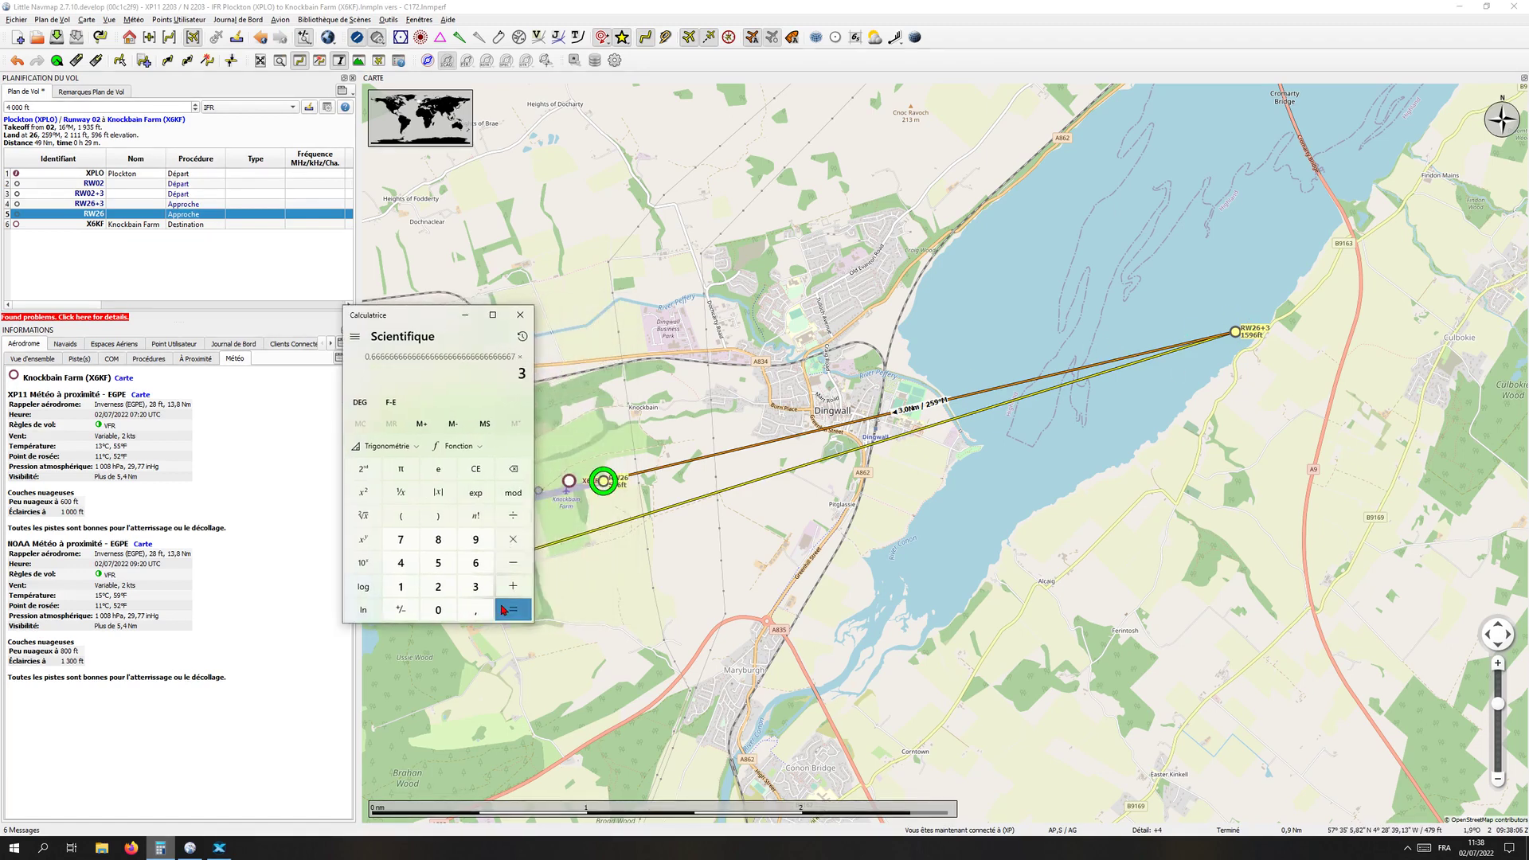
{"action": "left_click", "coordinate": [504, 610]}
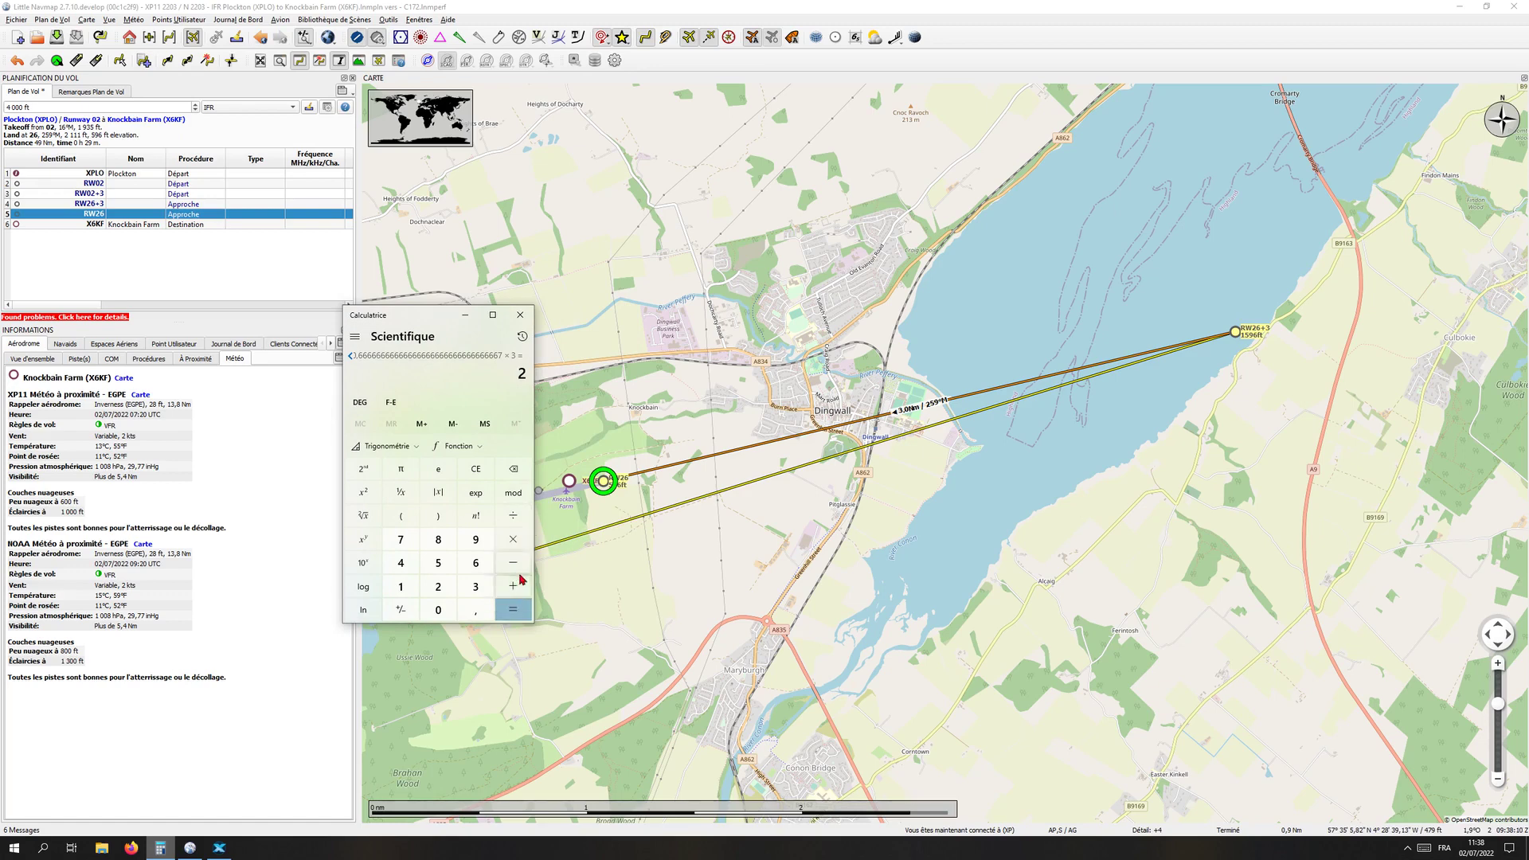
Clear the calculator, repeat the calculation 60 ÷ 90 × 3, and check the RW26 approach point's details on the map.
{"action": "left_click", "coordinate": [520, 609]}
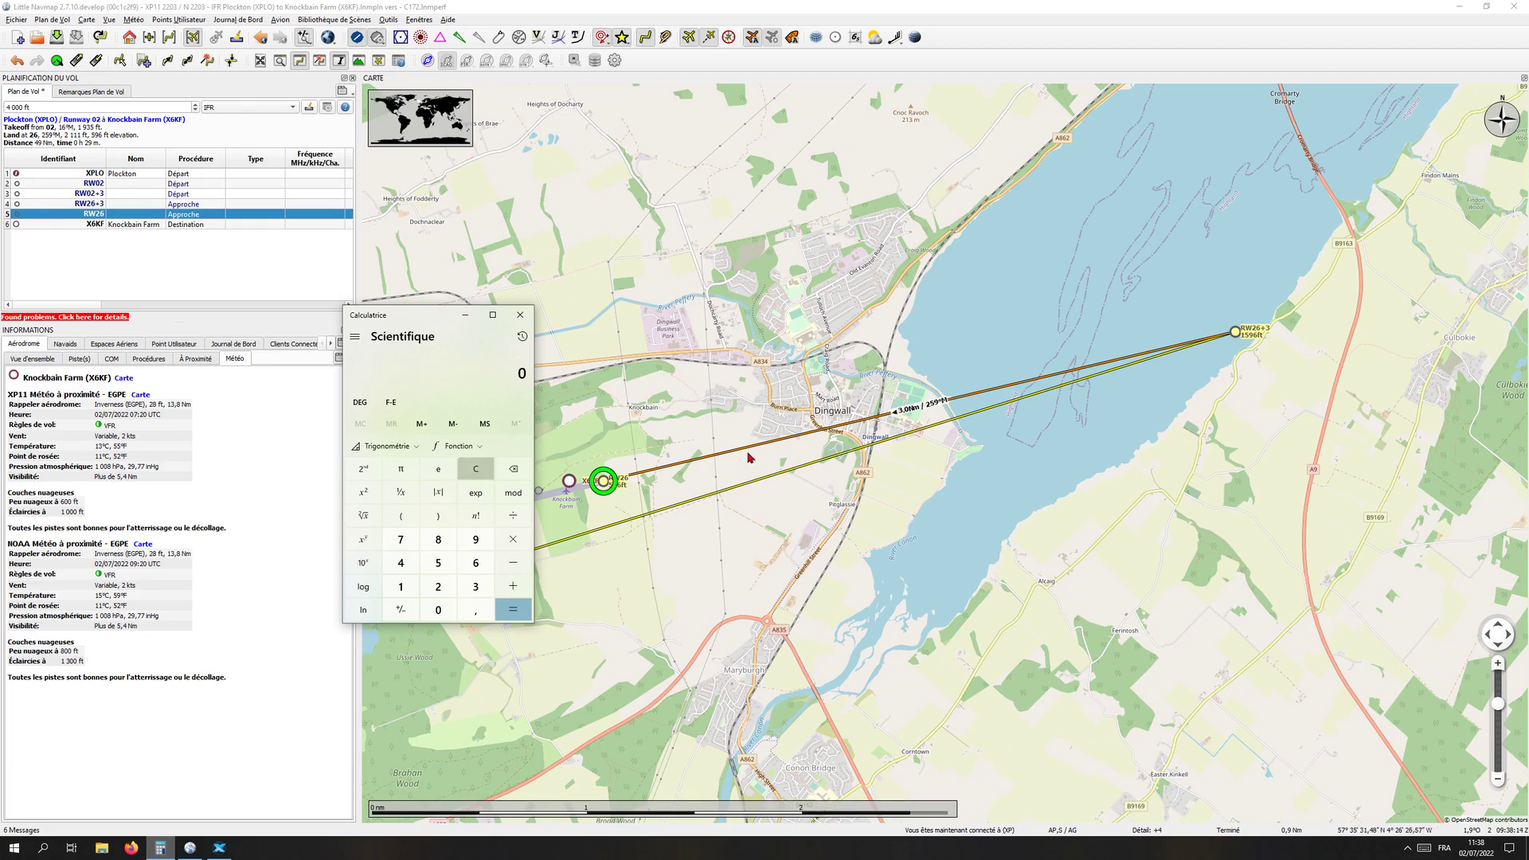
{"action": "left_click", "coordinate": [475, 468]}
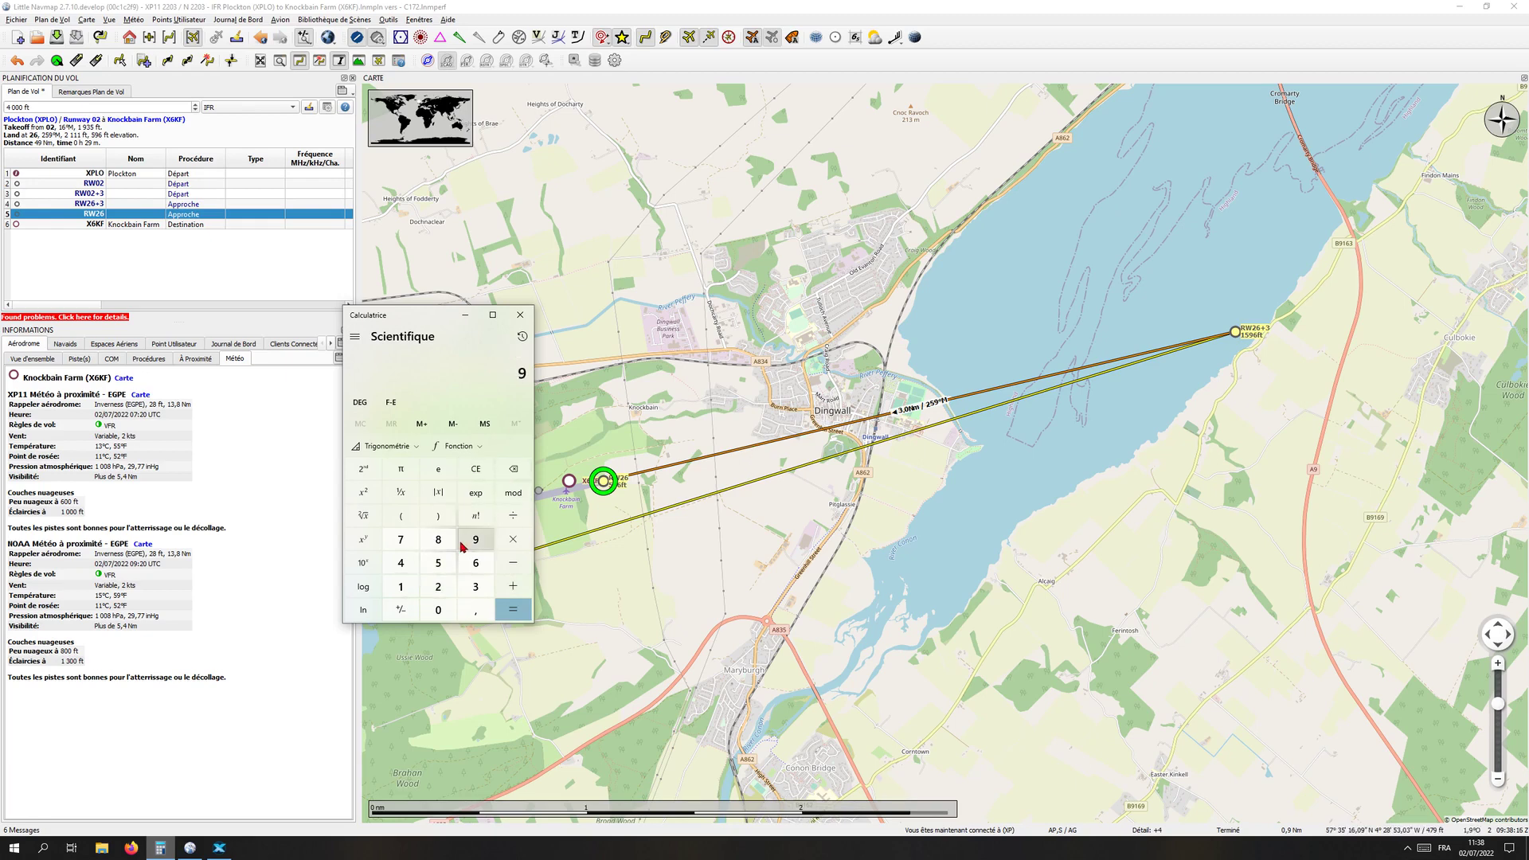
{"action": "left_click", "coordinate": [474, 564]}
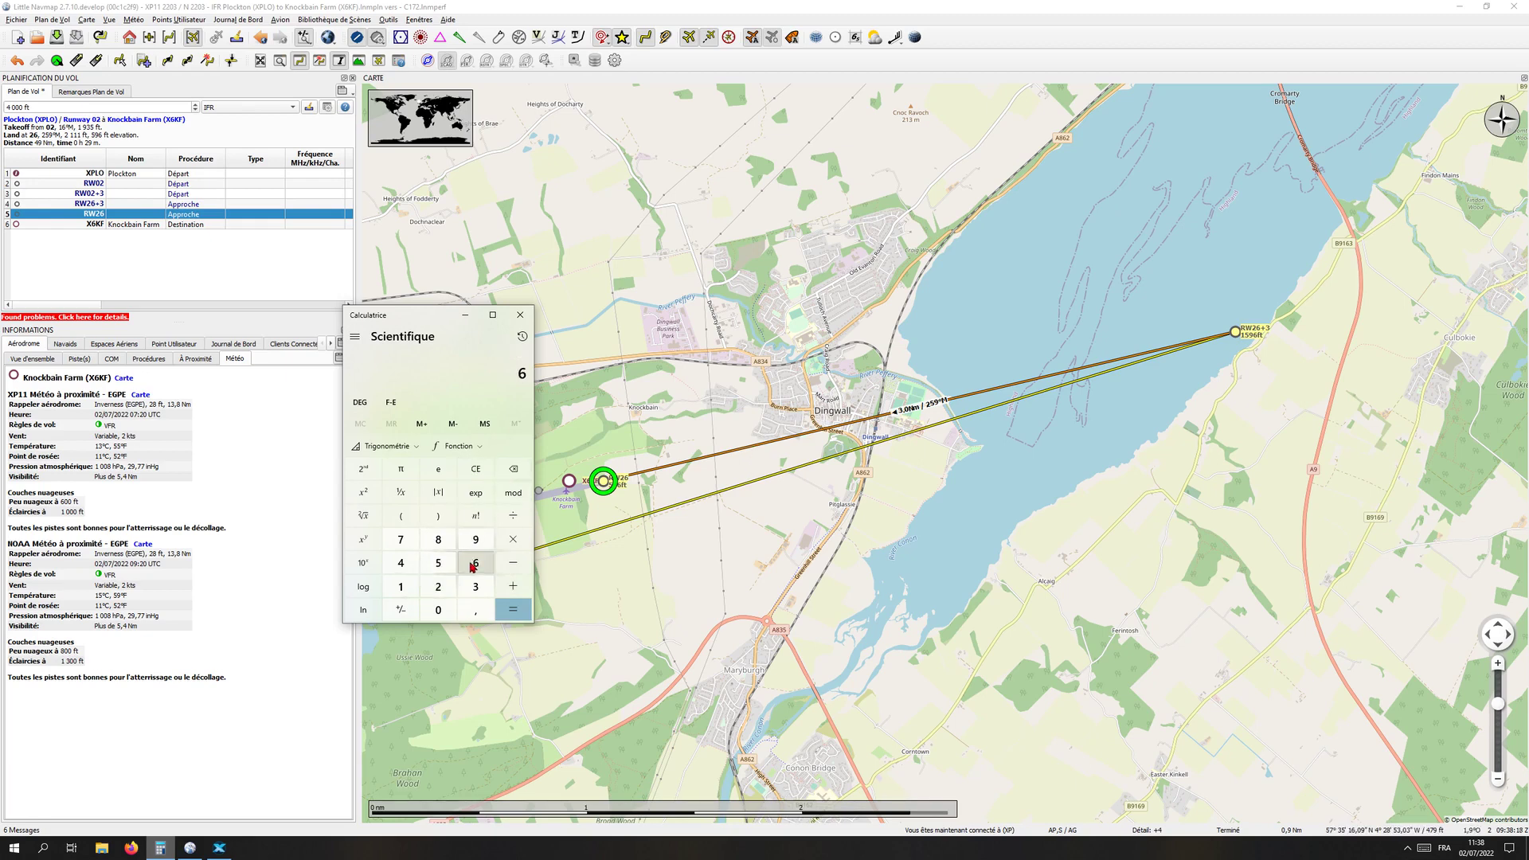
{"action": "left_click", "coordinate": [438, 609]}
{"action": "left_click", "coordinate": [513, 515]}
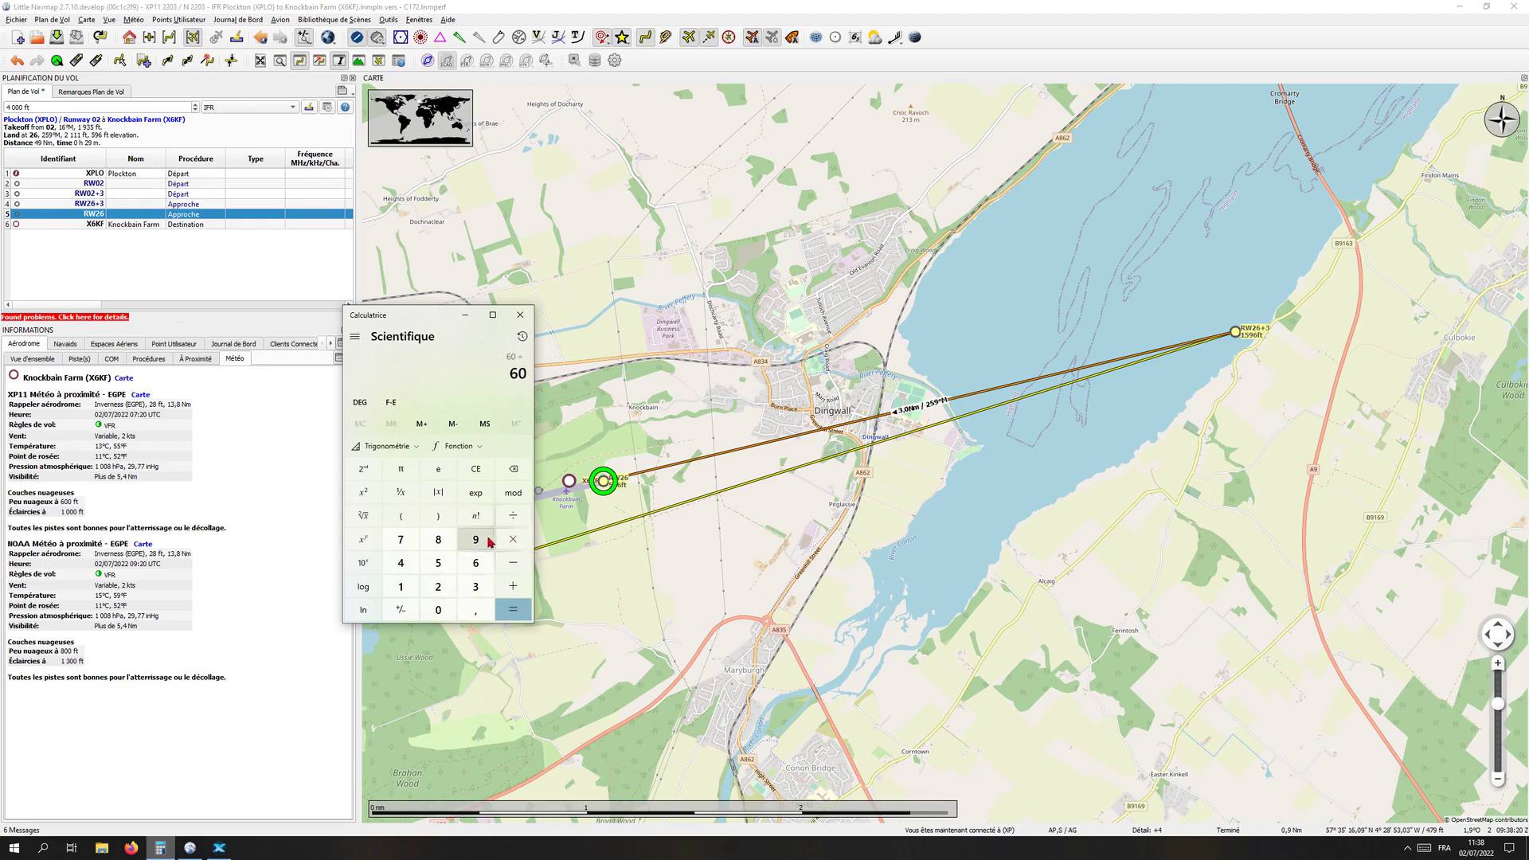
{"action": "left_click", "coordinate": [489, 540]}
{"action": "left_click", "coordinate": [438, 609]}
{"action": "left_click", "coordinate": [513, 609]}
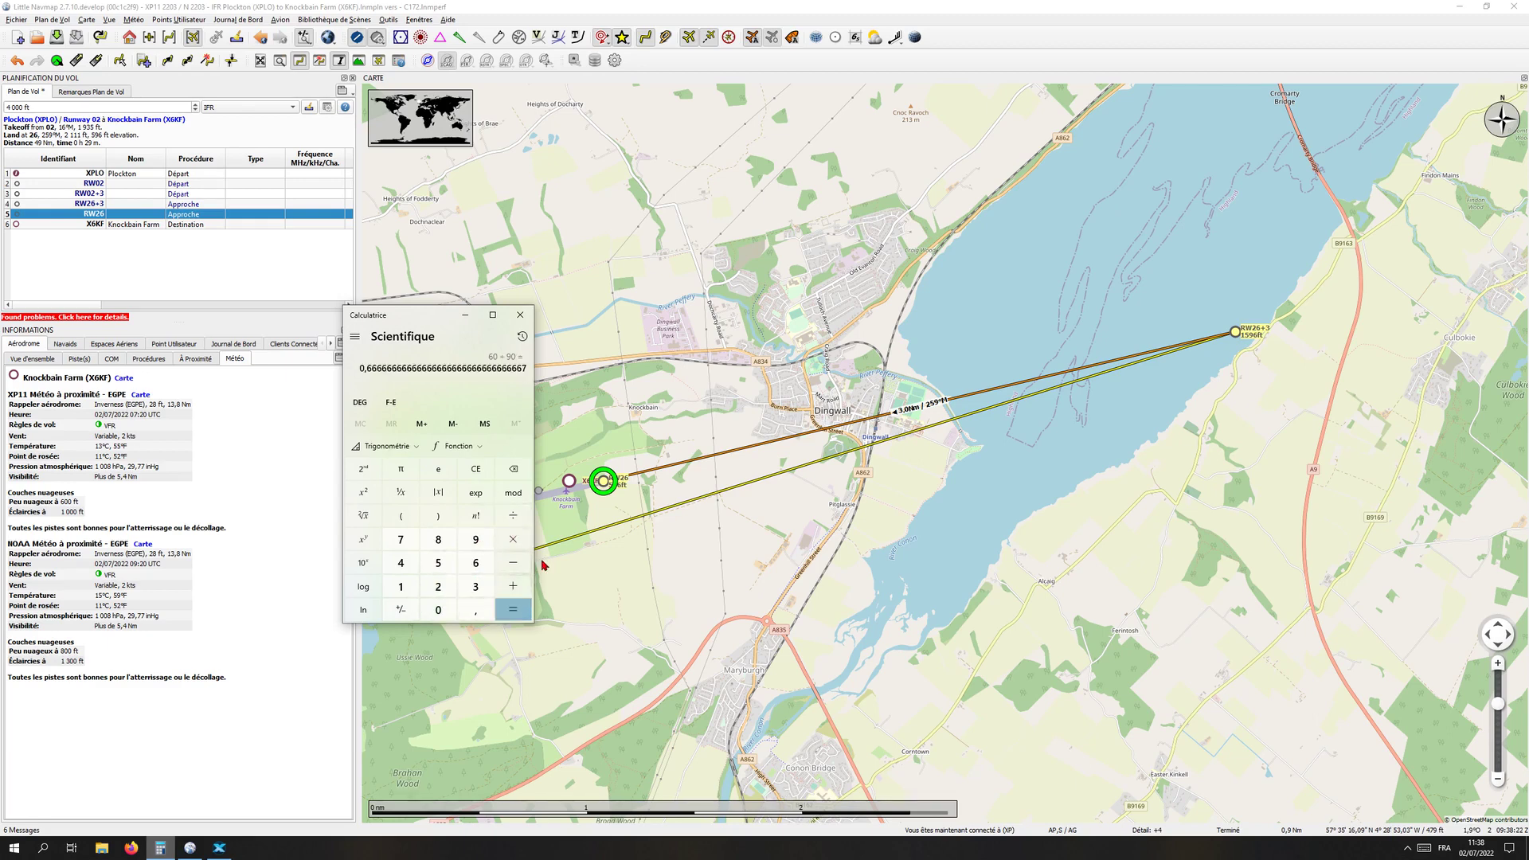
{"action": "left_click", "coordinate": [512, 539]}
{"action": "left_click", "coordinate": [475, 587]}
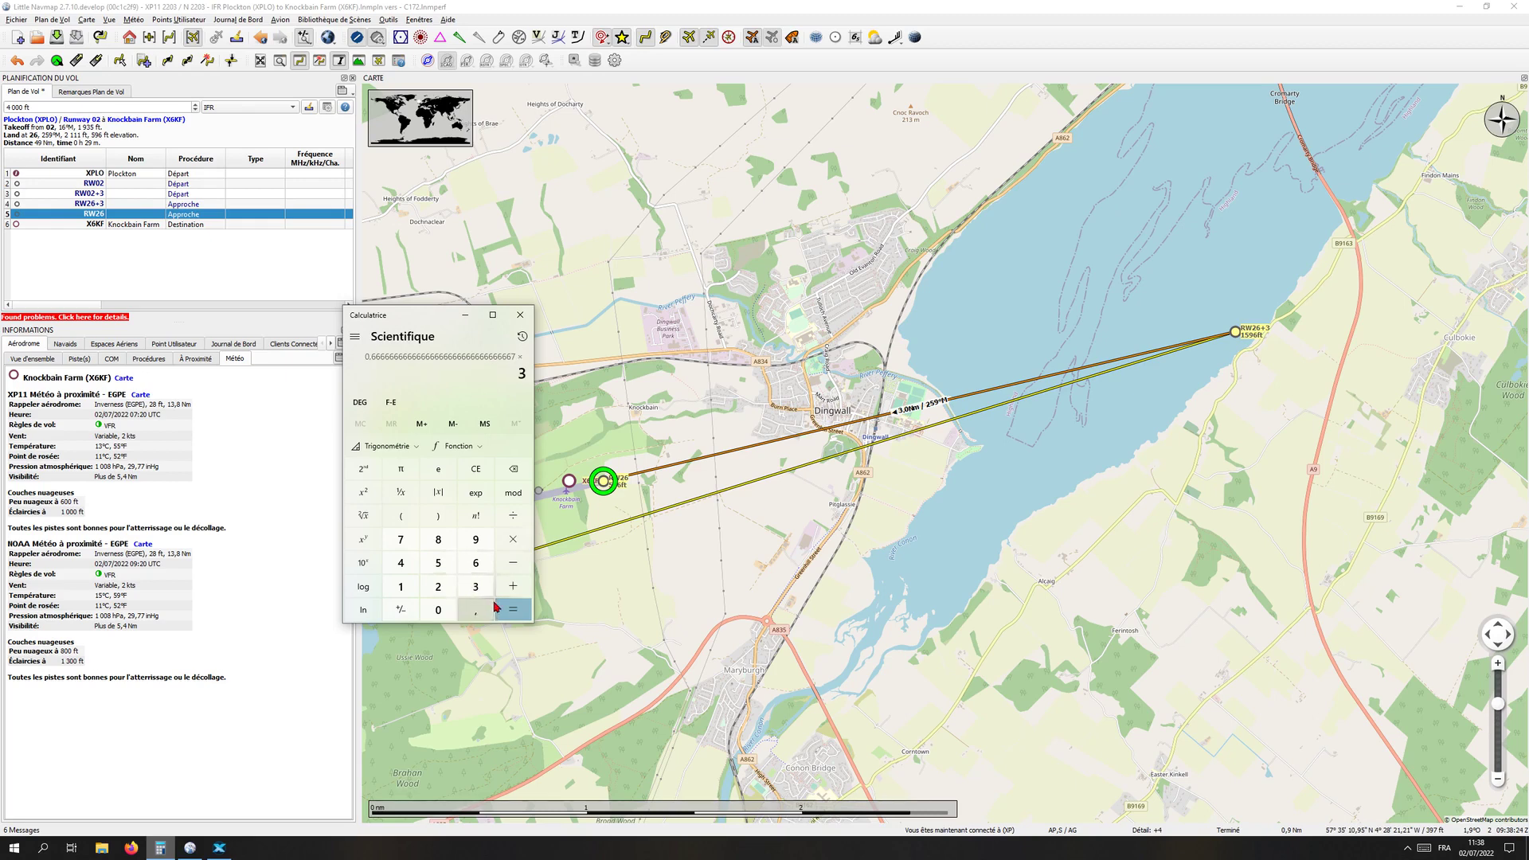
{"action": "left_click", "coordinate": [531, 604]}
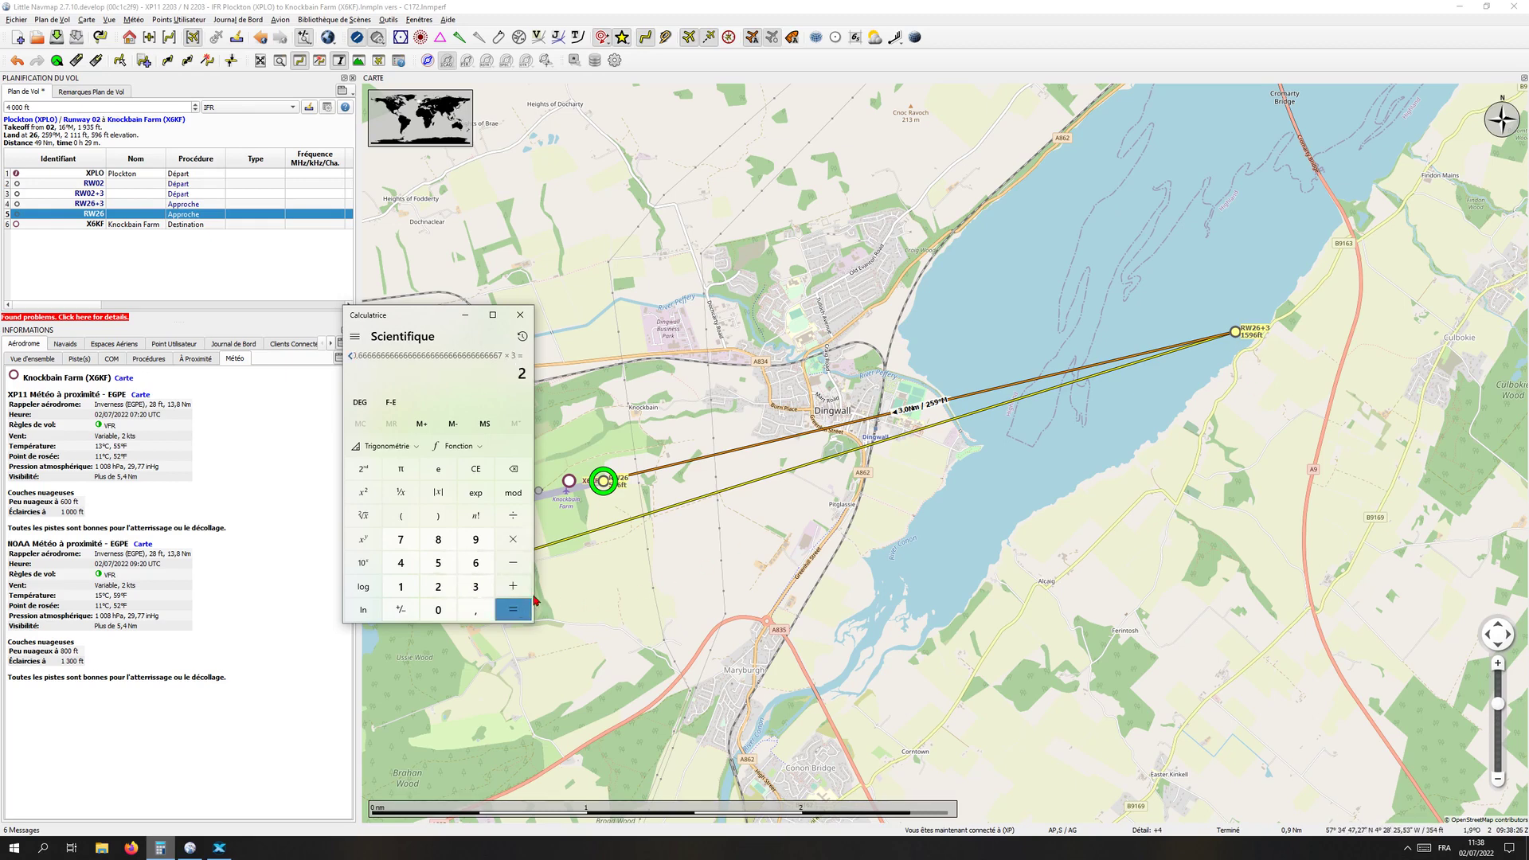
{"action": "double_click", "coordinate": [521, 374]}
{"action": "mouse_move", "coordinate": [602, 481]}
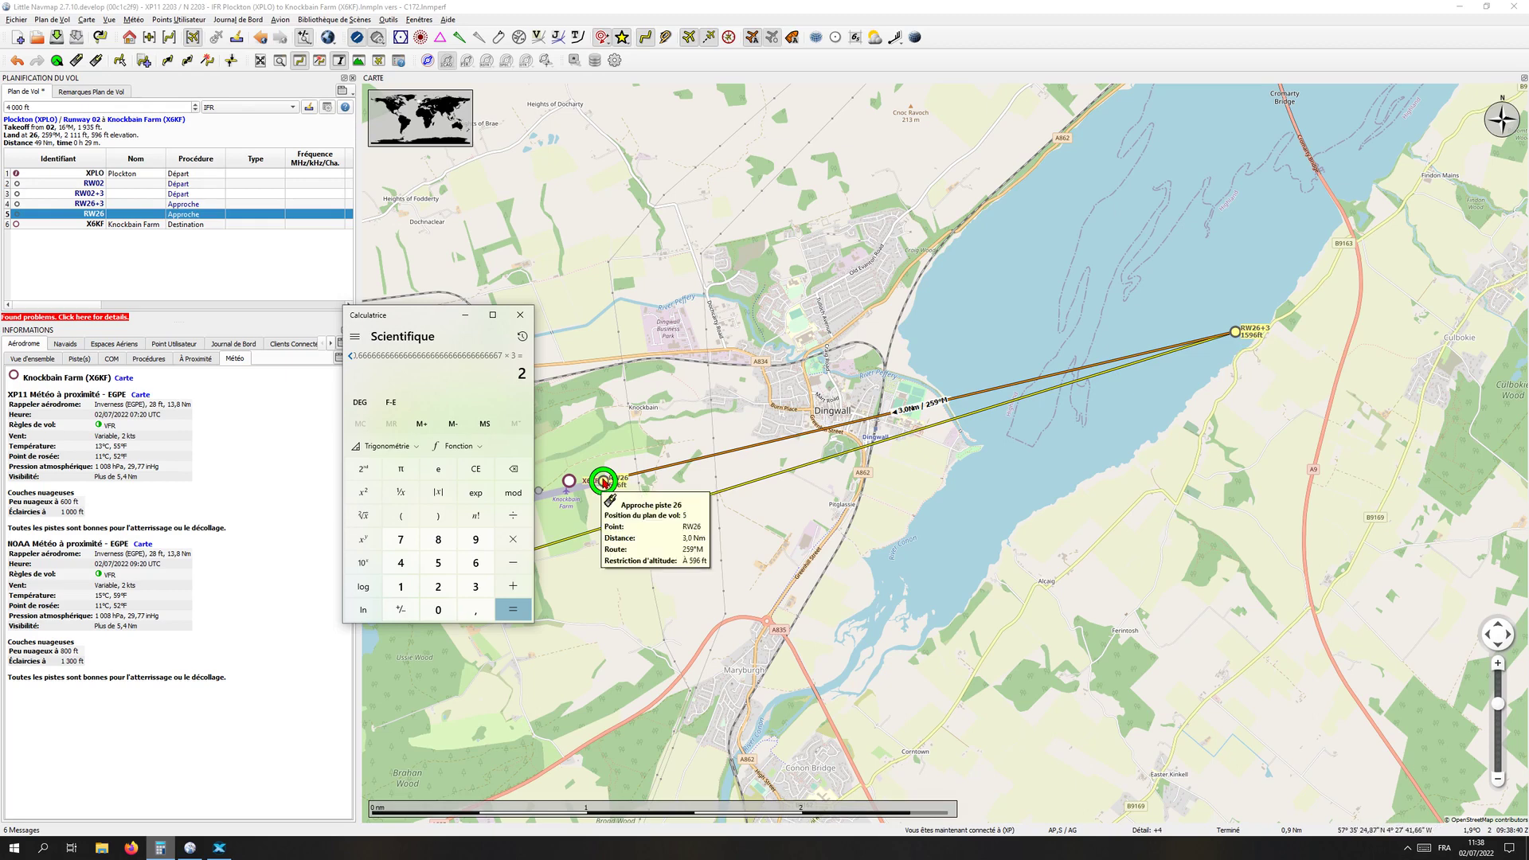
Clear the calculator, compute 1000 ÷ 2 for the descent rate on final, and close the calculator.
{"action": "mouse_move", "coordinate": [1239, 338]}
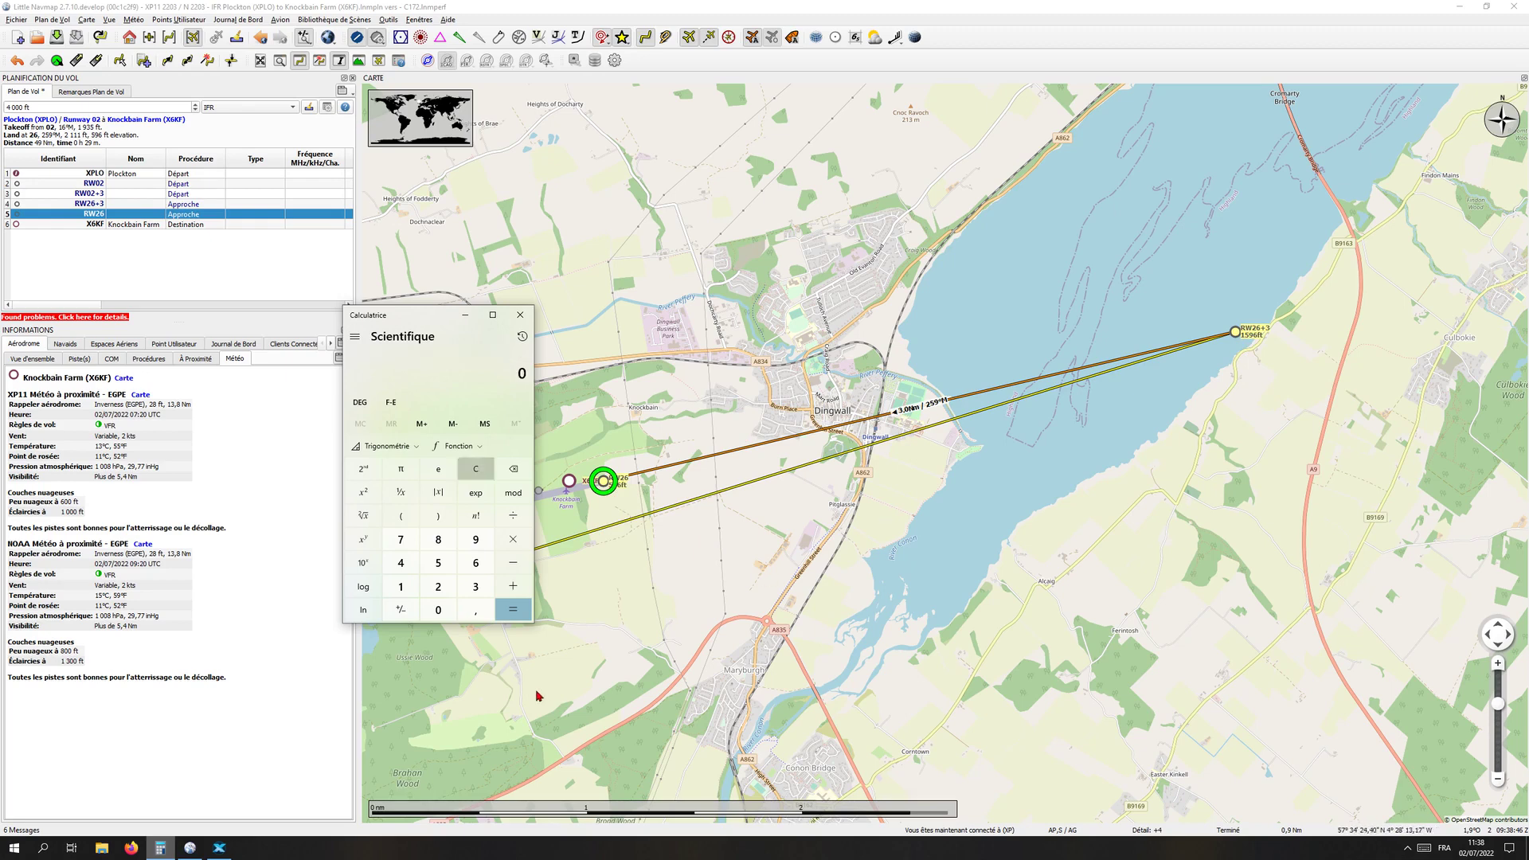
{"action": "left_click", "coordinate": [475, 469]}
{"action": "left_click", "coordinate": [401, 587]}
{"action": "left_click", "coordinate": [430, 610]}
{"action": "left_click", "coordinate": [430, 610]}
{"action": "left_click", "coordinate": [430, 610]}
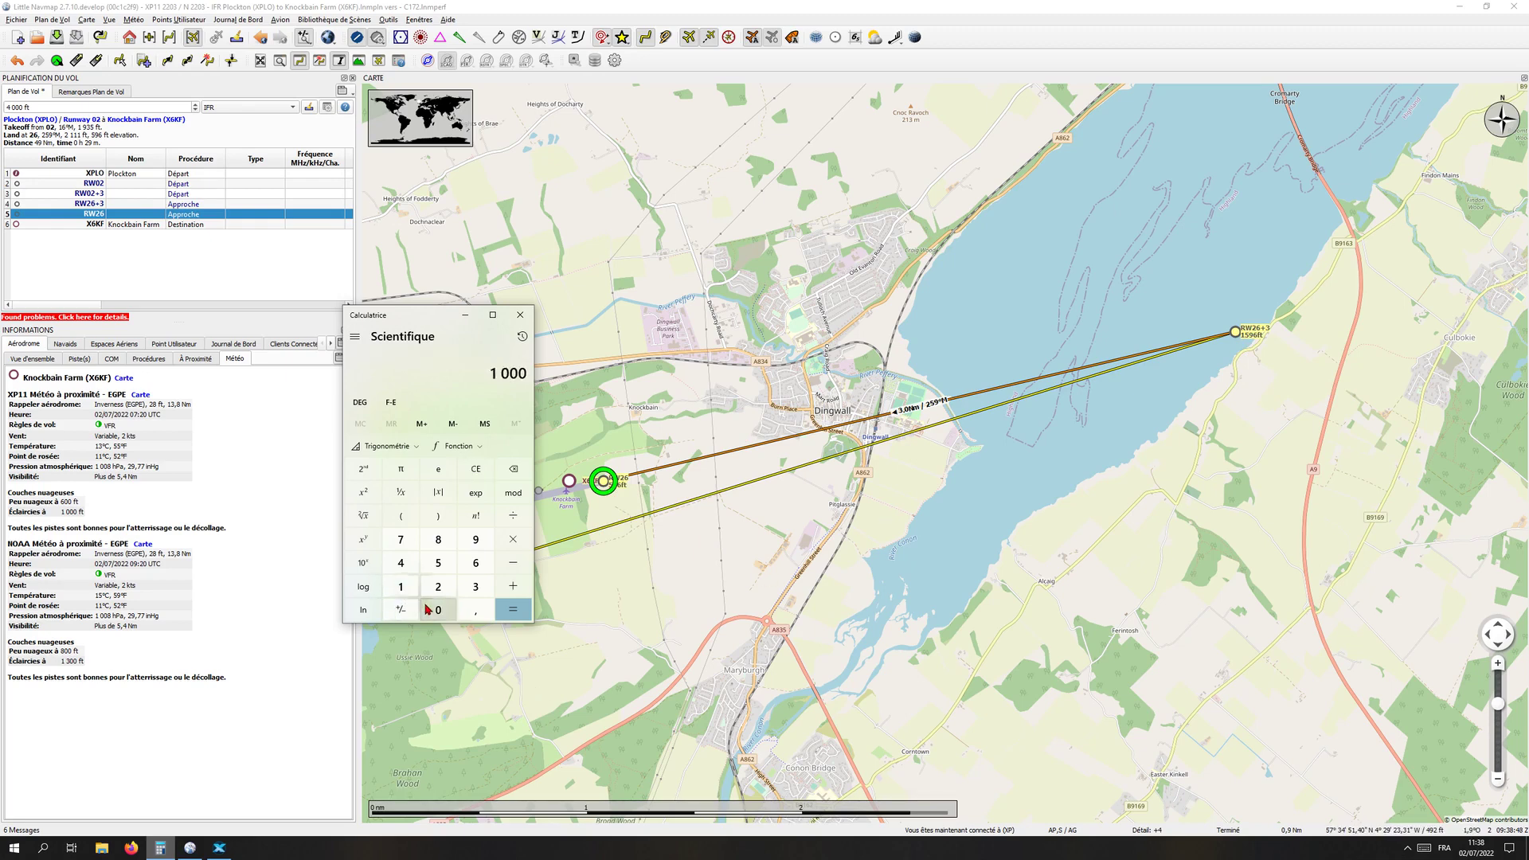
{"action": "left_click", "coordinate": [513, 515]}
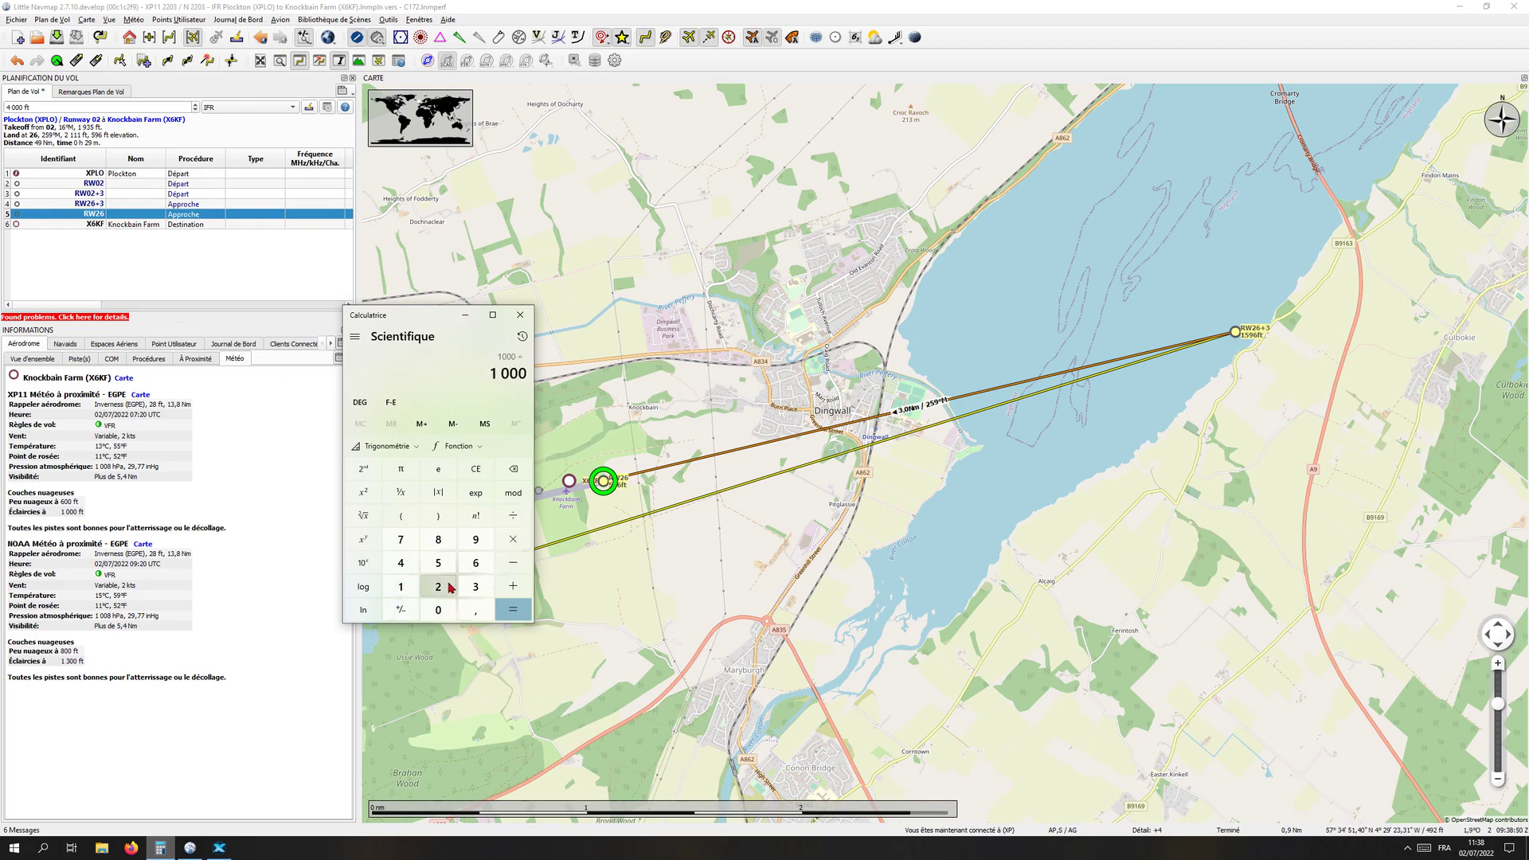
{"action": "left_click", "coordinate": [438, 587]}
{"action": "left_click", "coordinate": [514, 609]}
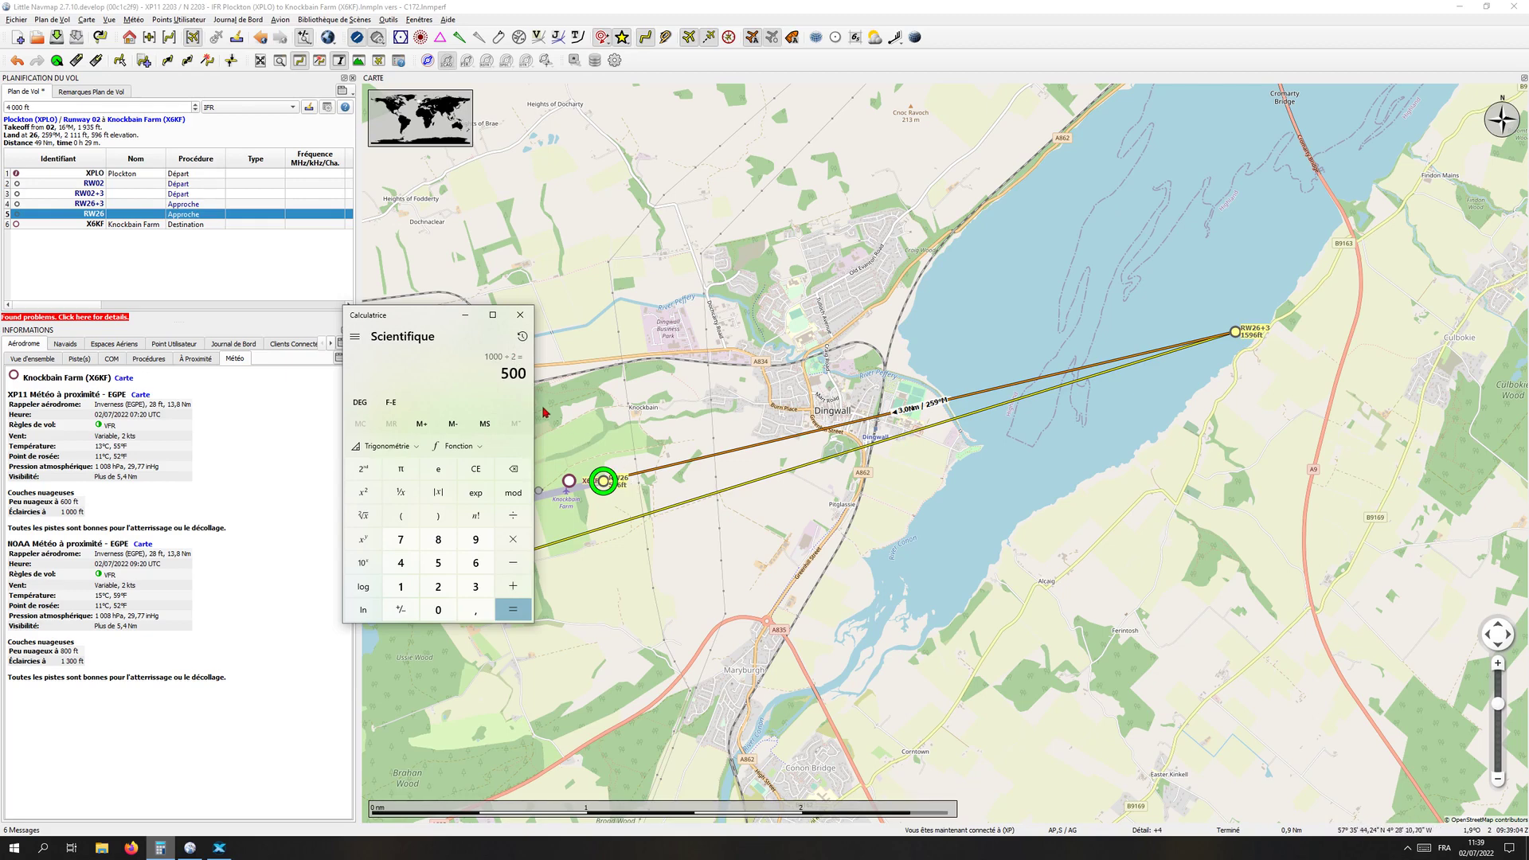
{"action": "left_click", "coordinate": [516, 321]}
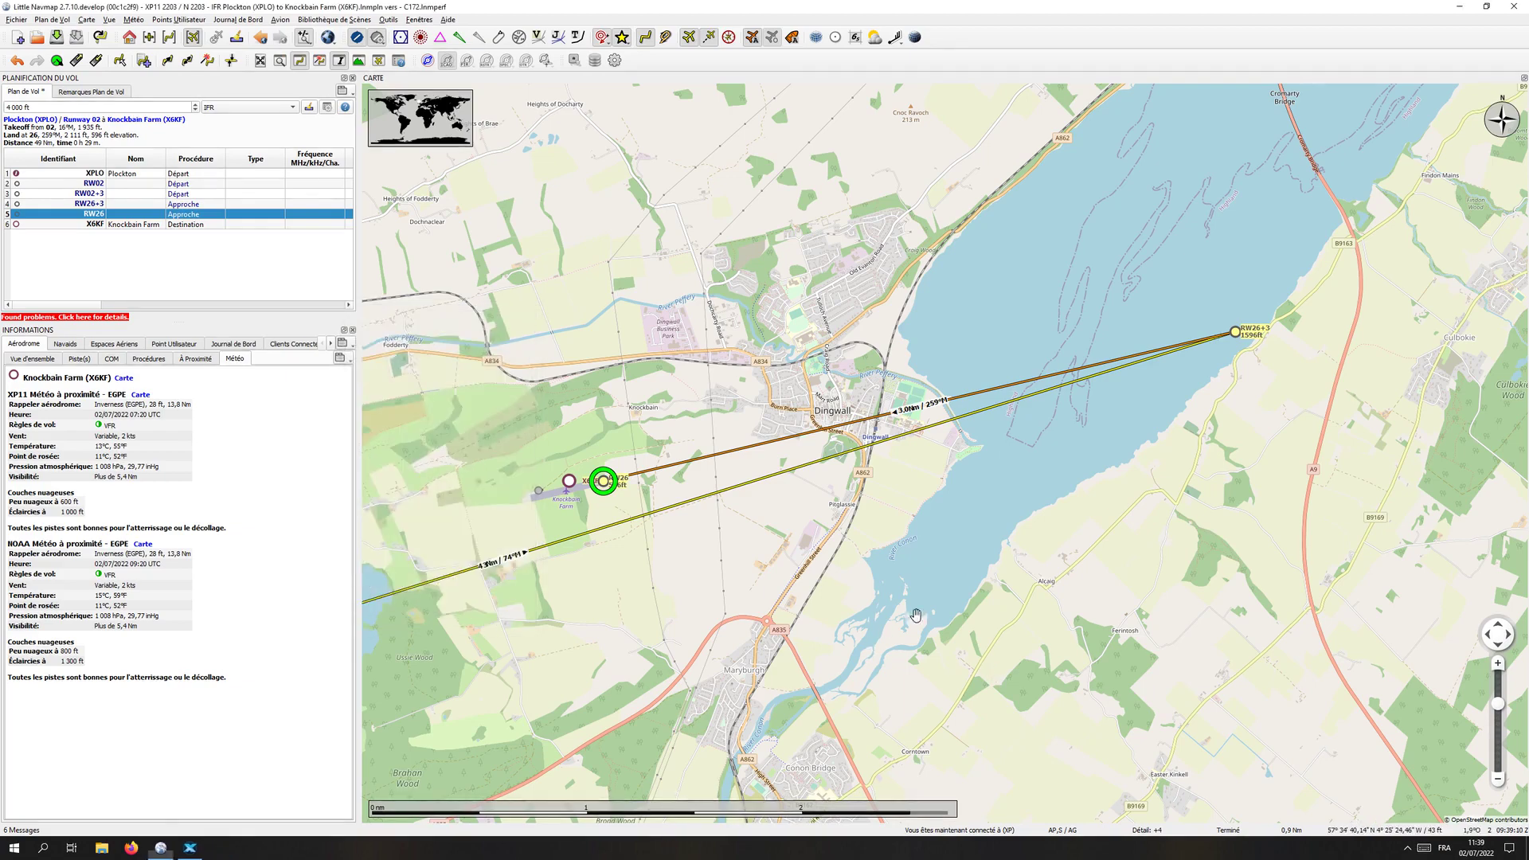
Examine the route on the map between the top-of-descent point and the final approach point RW26+3.
{"action": "left_click_drag", "start_coordinate": [911, 618], "coordinate": [989, 580]}
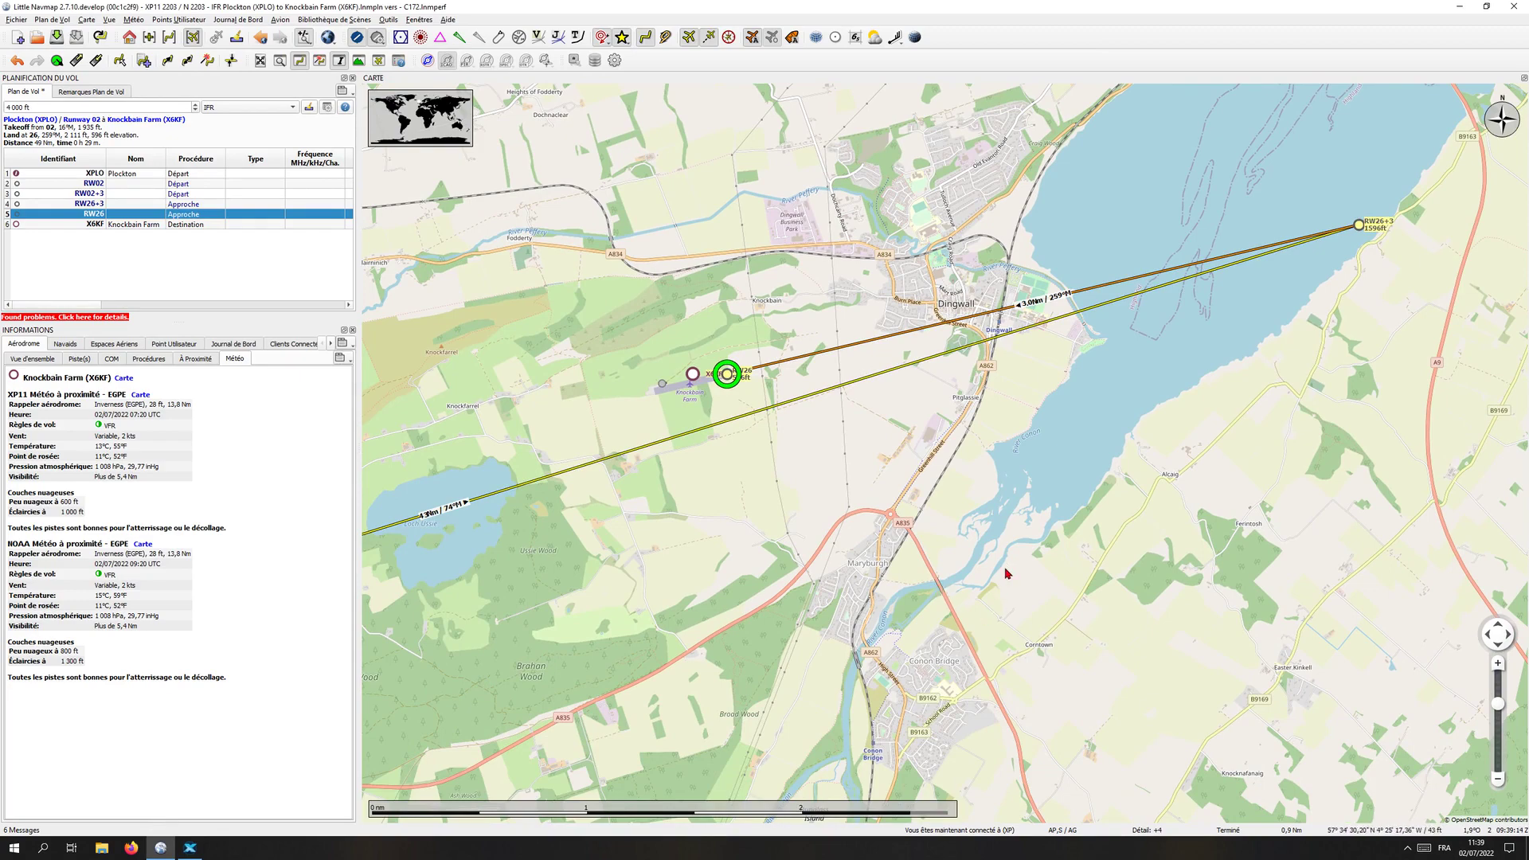
{"action": "scroll", "coordinate": [1005, 570], "scroll_direction": "down", "scroll_amount": 1}
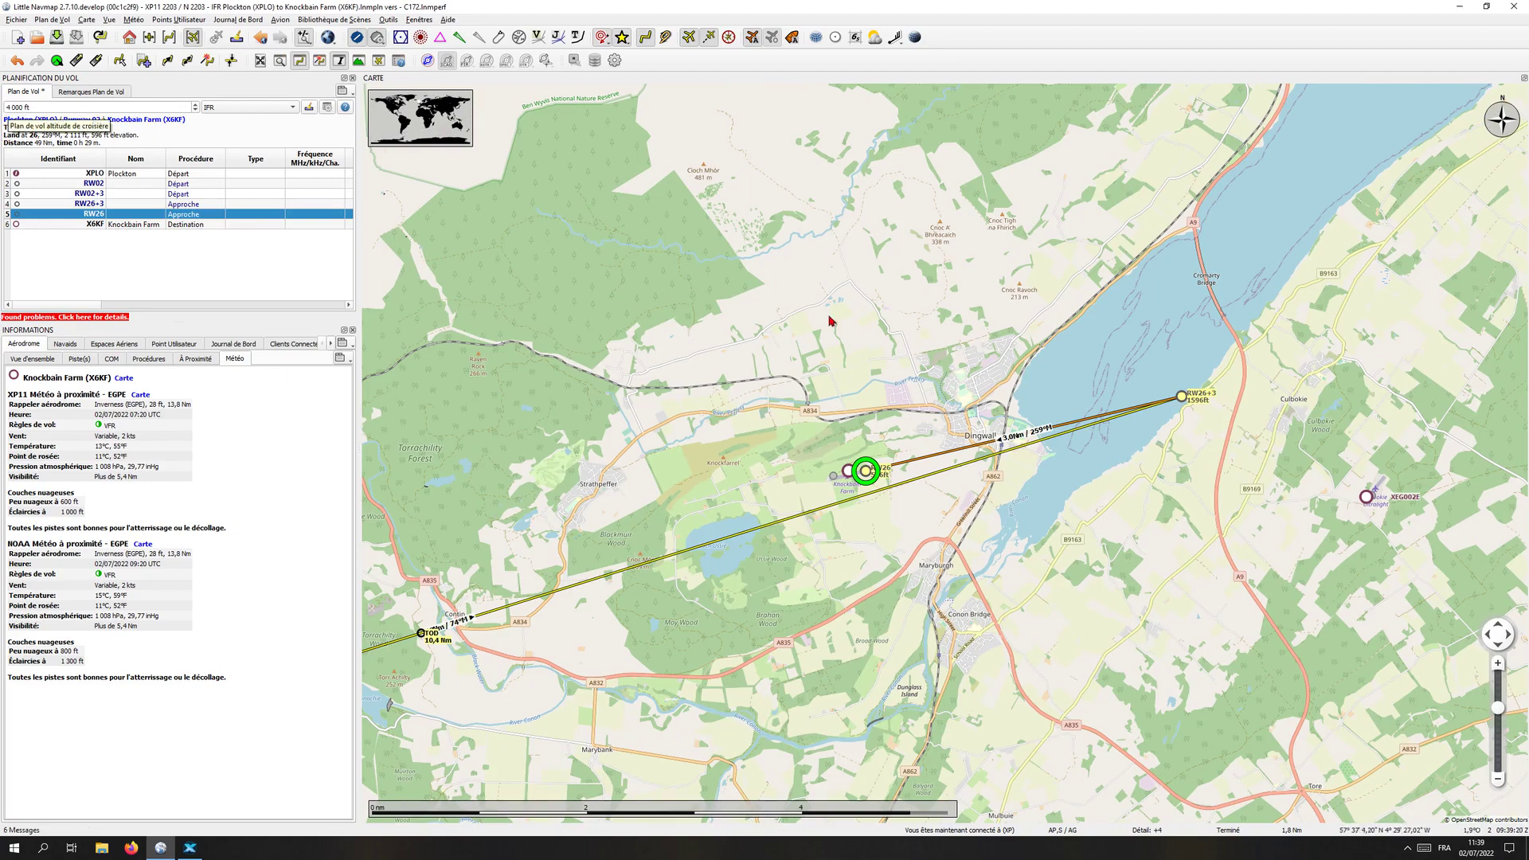
{"action": "scroll", "coordinate": [1234, 394], "scroll_direction": "up", "scroll_amount": 1}
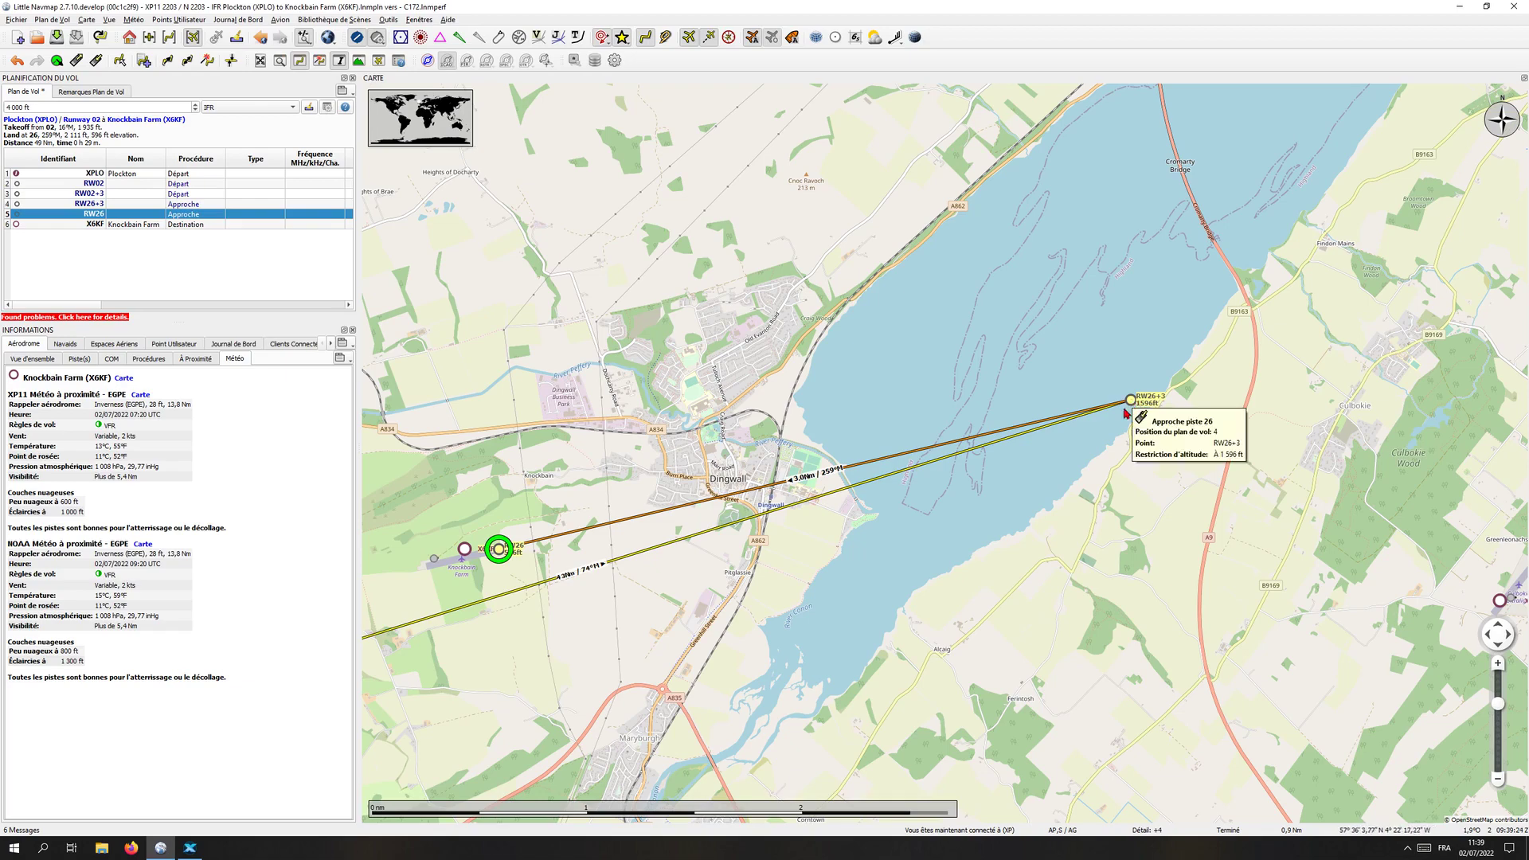
{"action": "left_click_drag", "start_coordinate": [674, 636], "coordinate": [958, 474]}
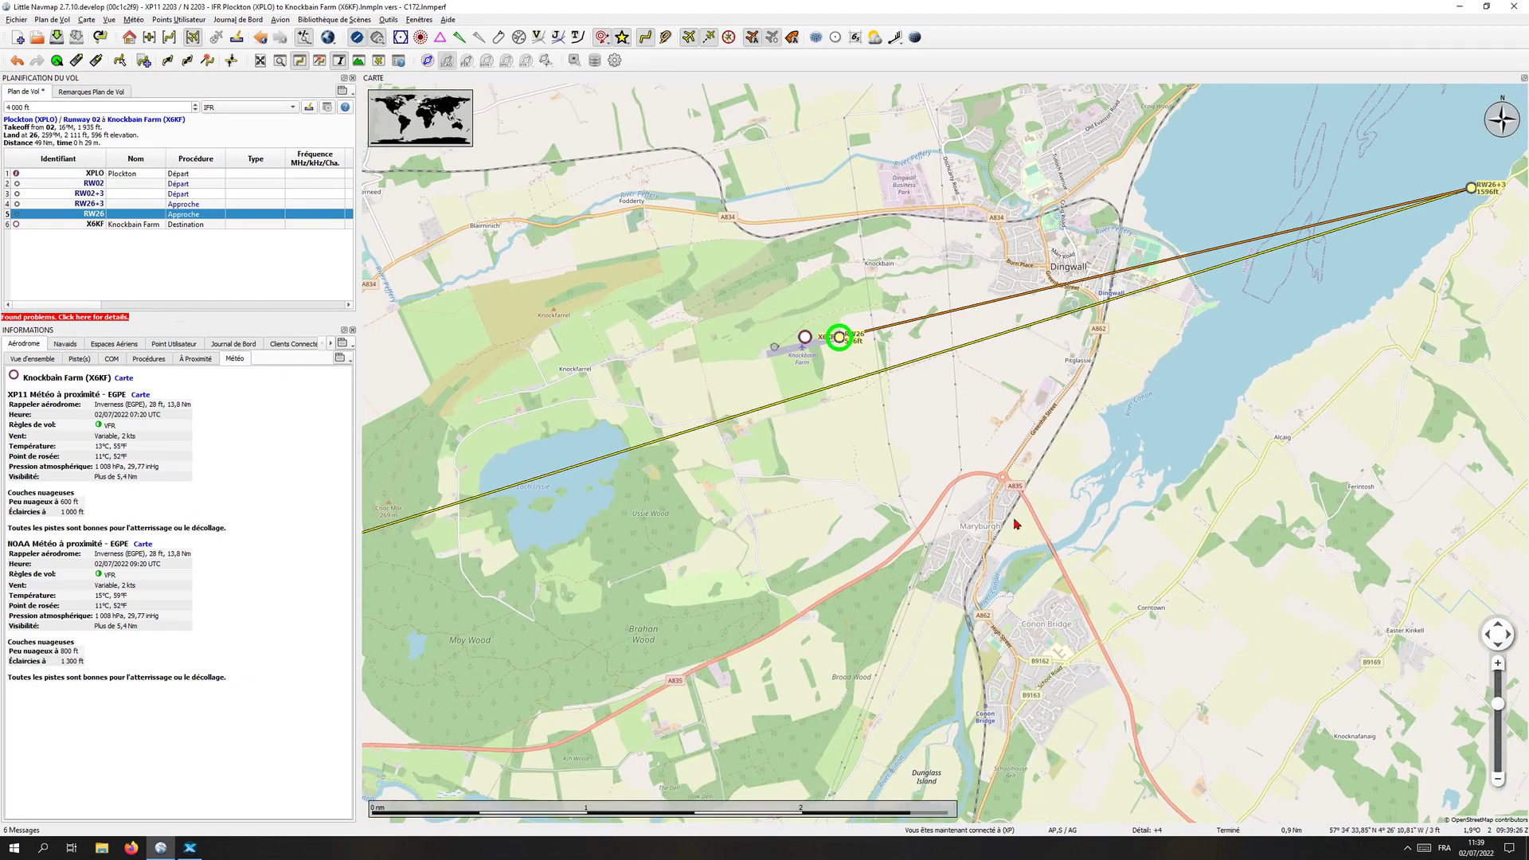
{"action": "scroll", "coordinate": [1006, 549], "scroll_direction": "down", "scroll_amount": 1}
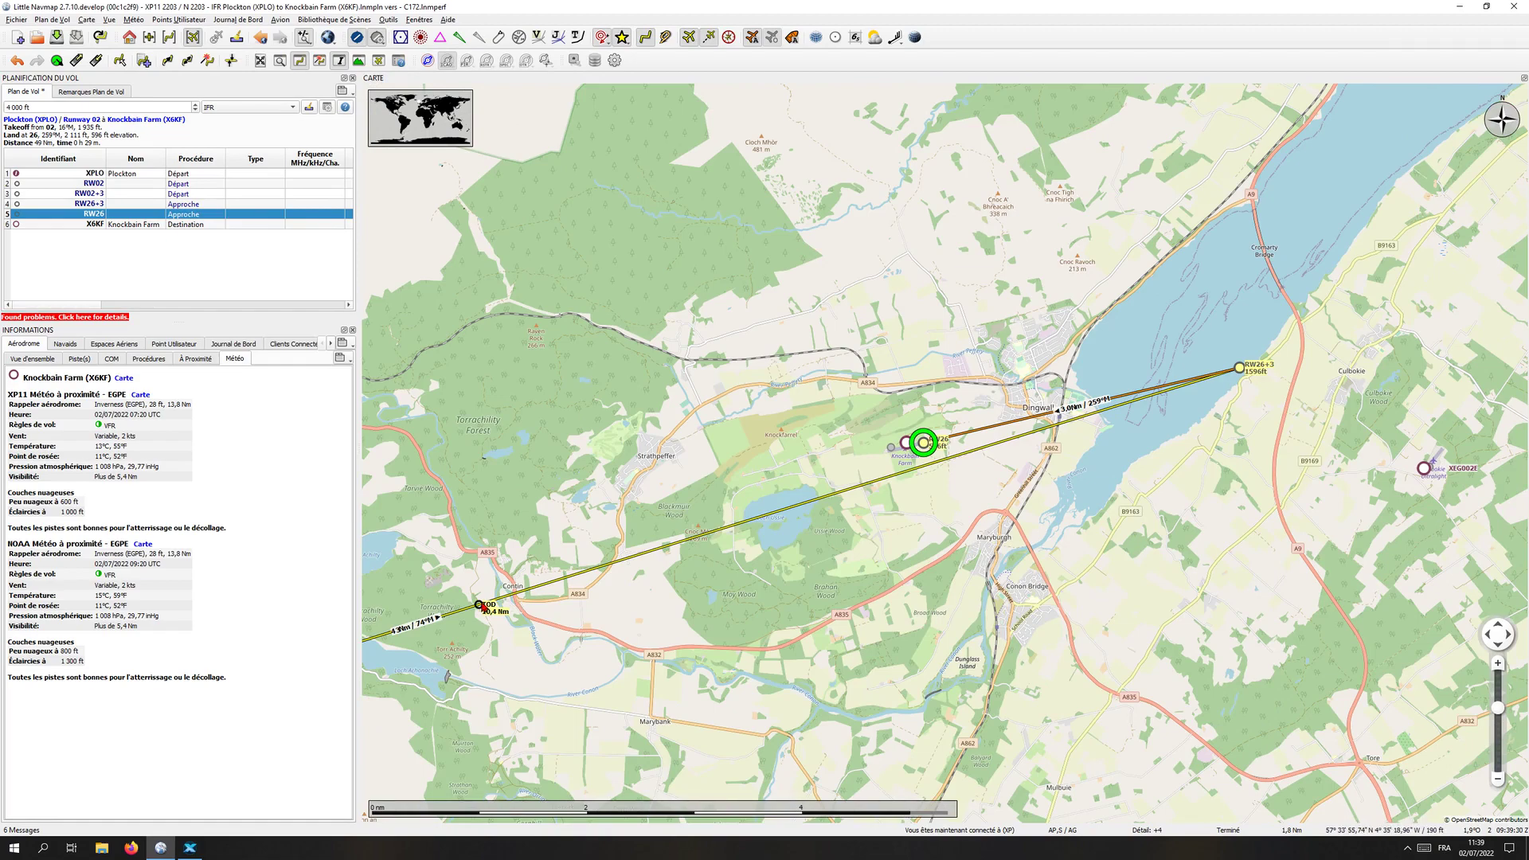
{"action": "scroll", "coordinate": [527, 543], "scroll_direction": "up", "scroll_amount": 2}
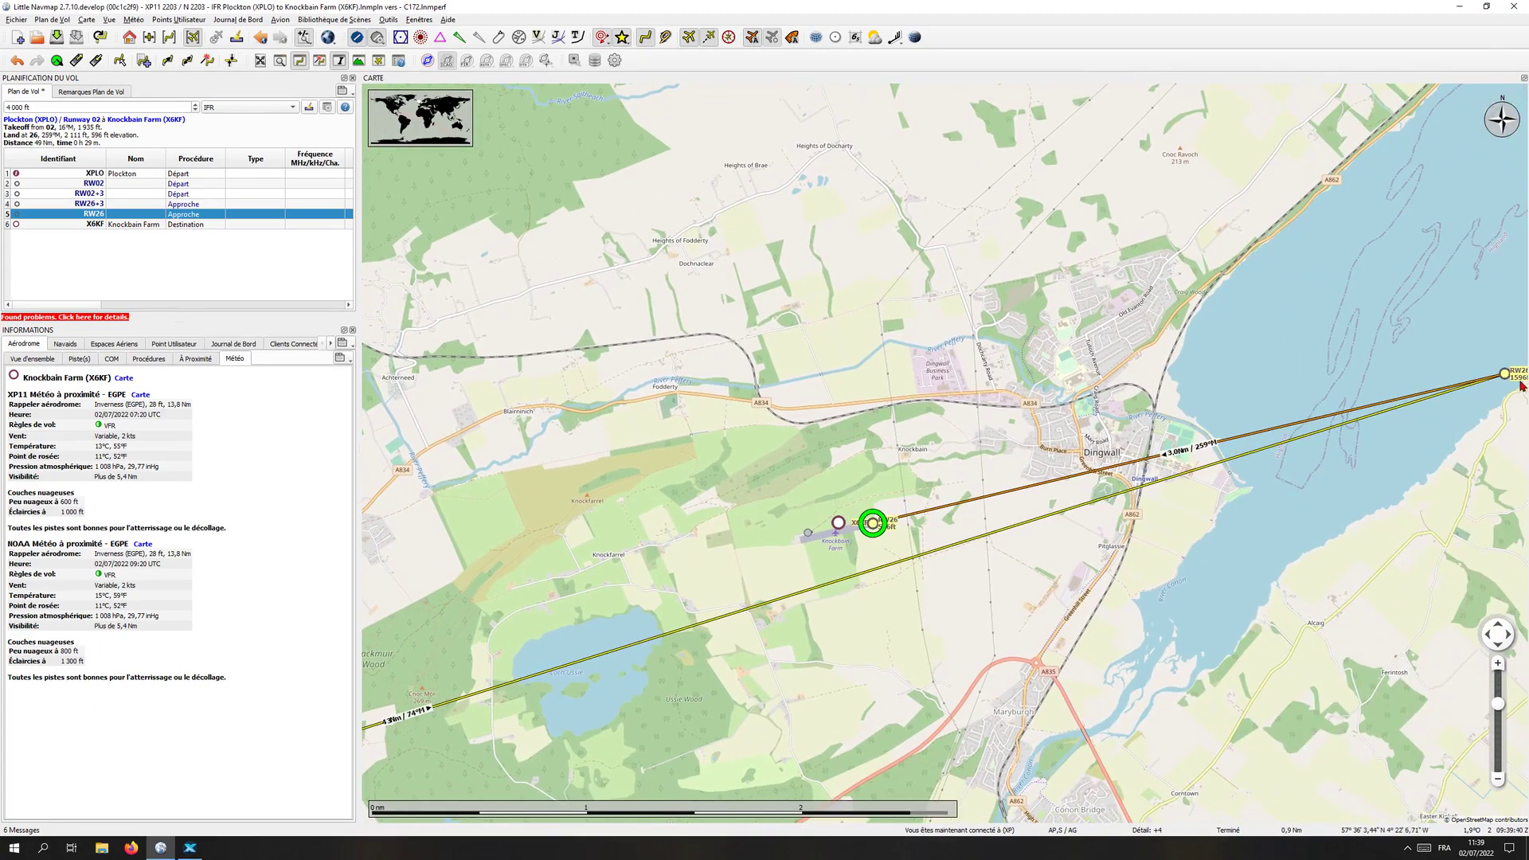
{"action": "left_click_drag", "start_coordinate": [1506, 376], "coordinate": [1351, 462]}
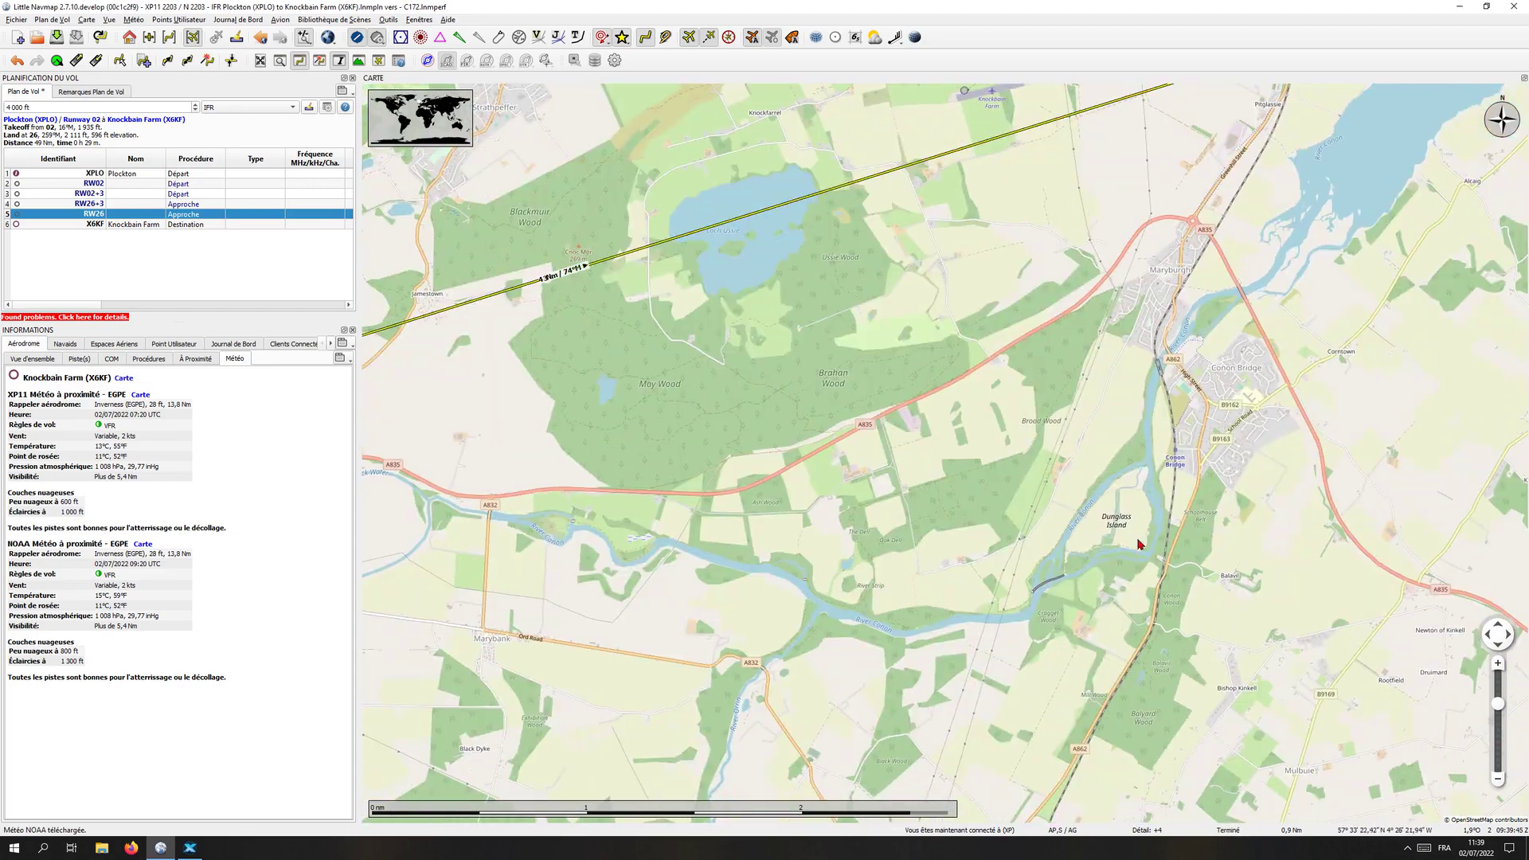
Add a user point at the top-of-descent marker with type Location, identifier TOD and tag TOD.
{"action": "left_click_drag", "start_coordinate": [661, 395], "coordinate": [1021, 392]}
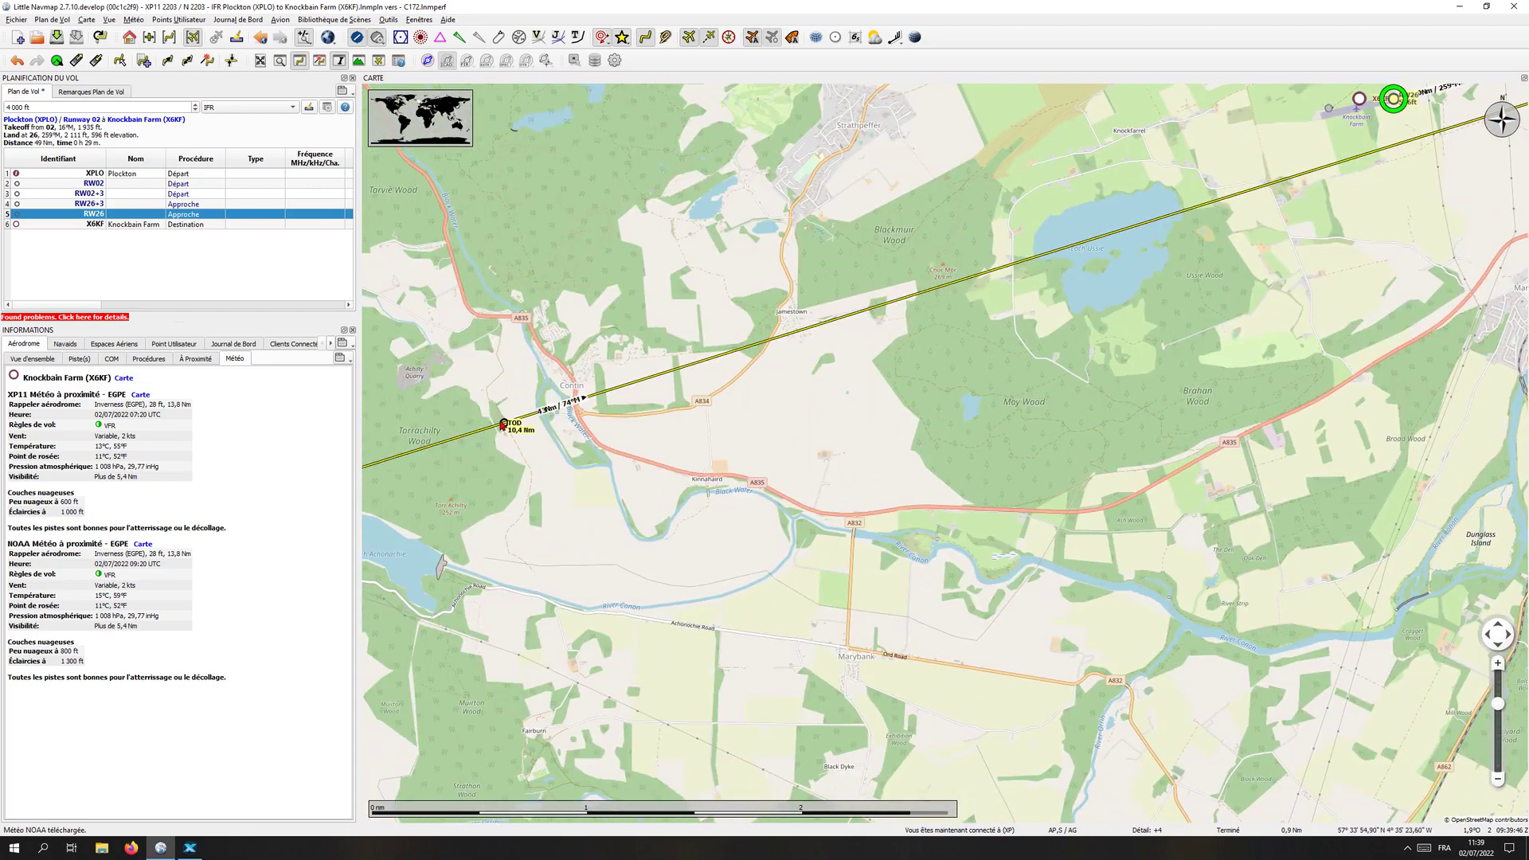
{"action": "right_click", "coordinate": [505, 427]}
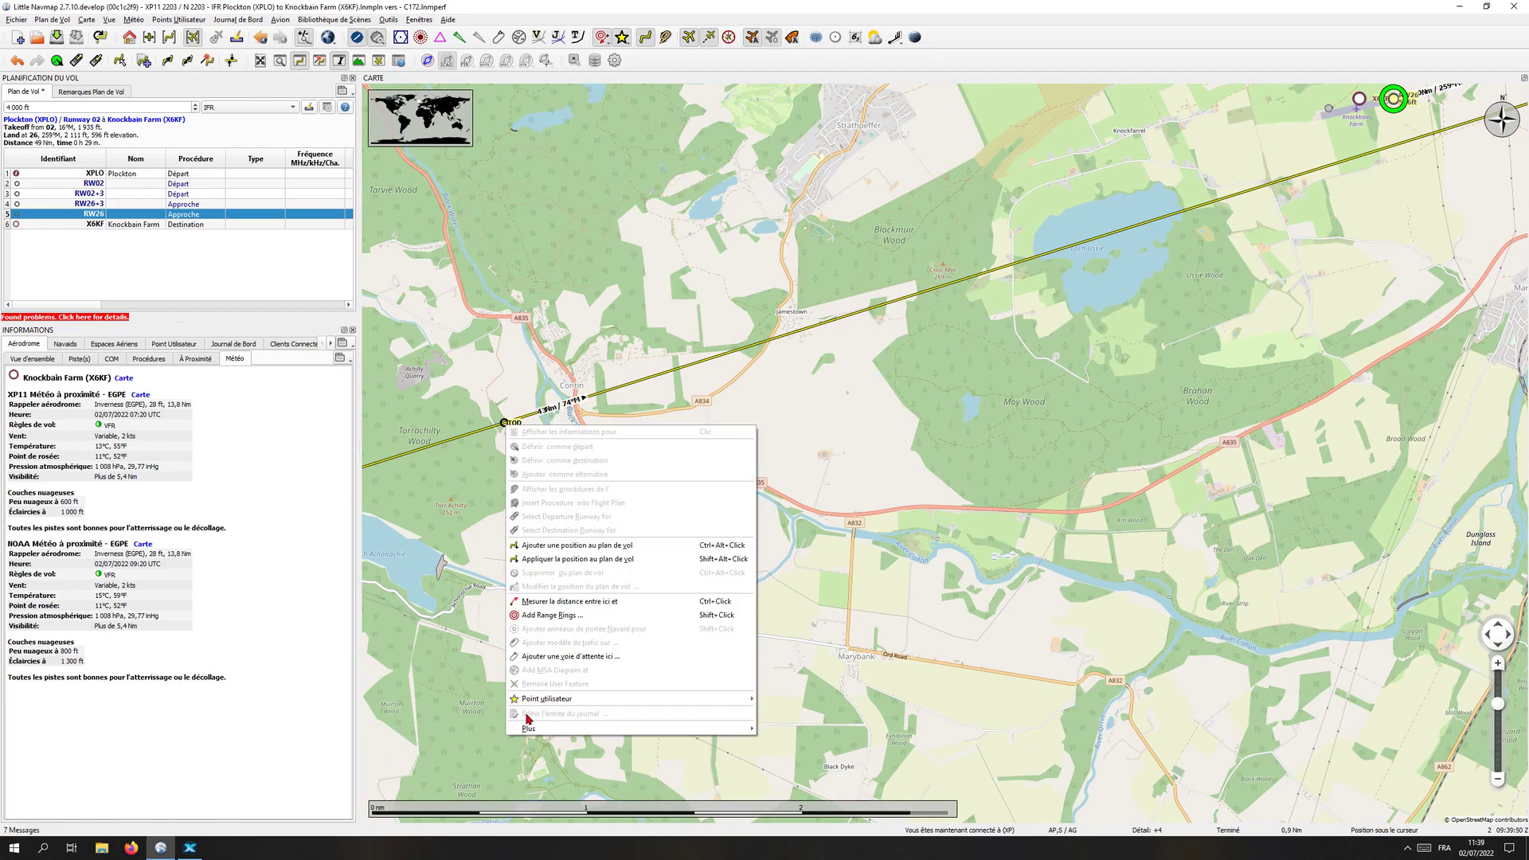
{"action": "mouse_move", "coordinate": [532, 701]}
{"action": "left_click", "coordinate": [766, 700]}
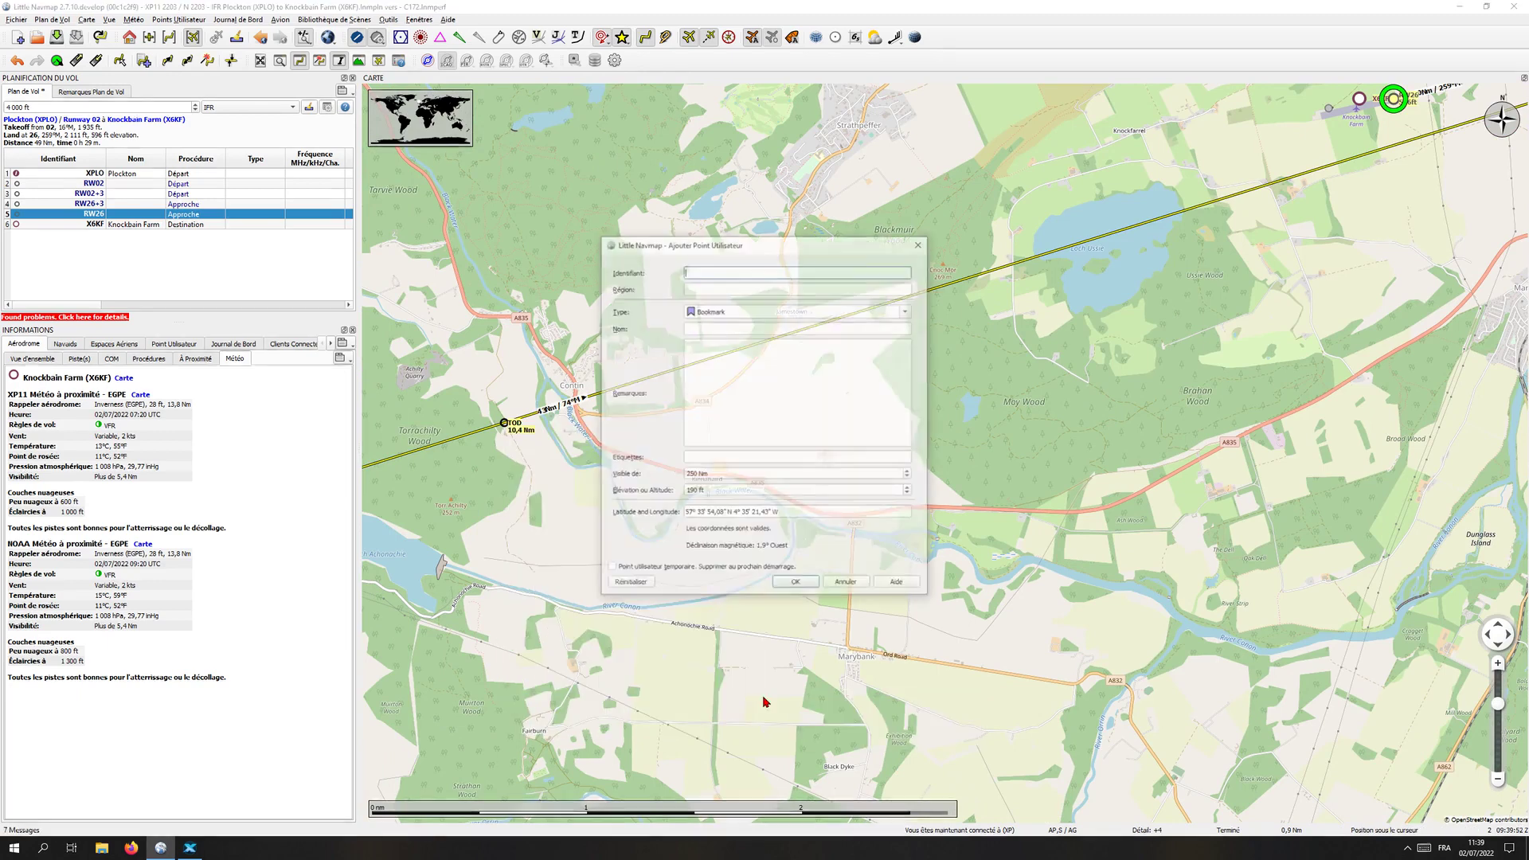
{"action": "left_click", "coordinate": [799, 310]}
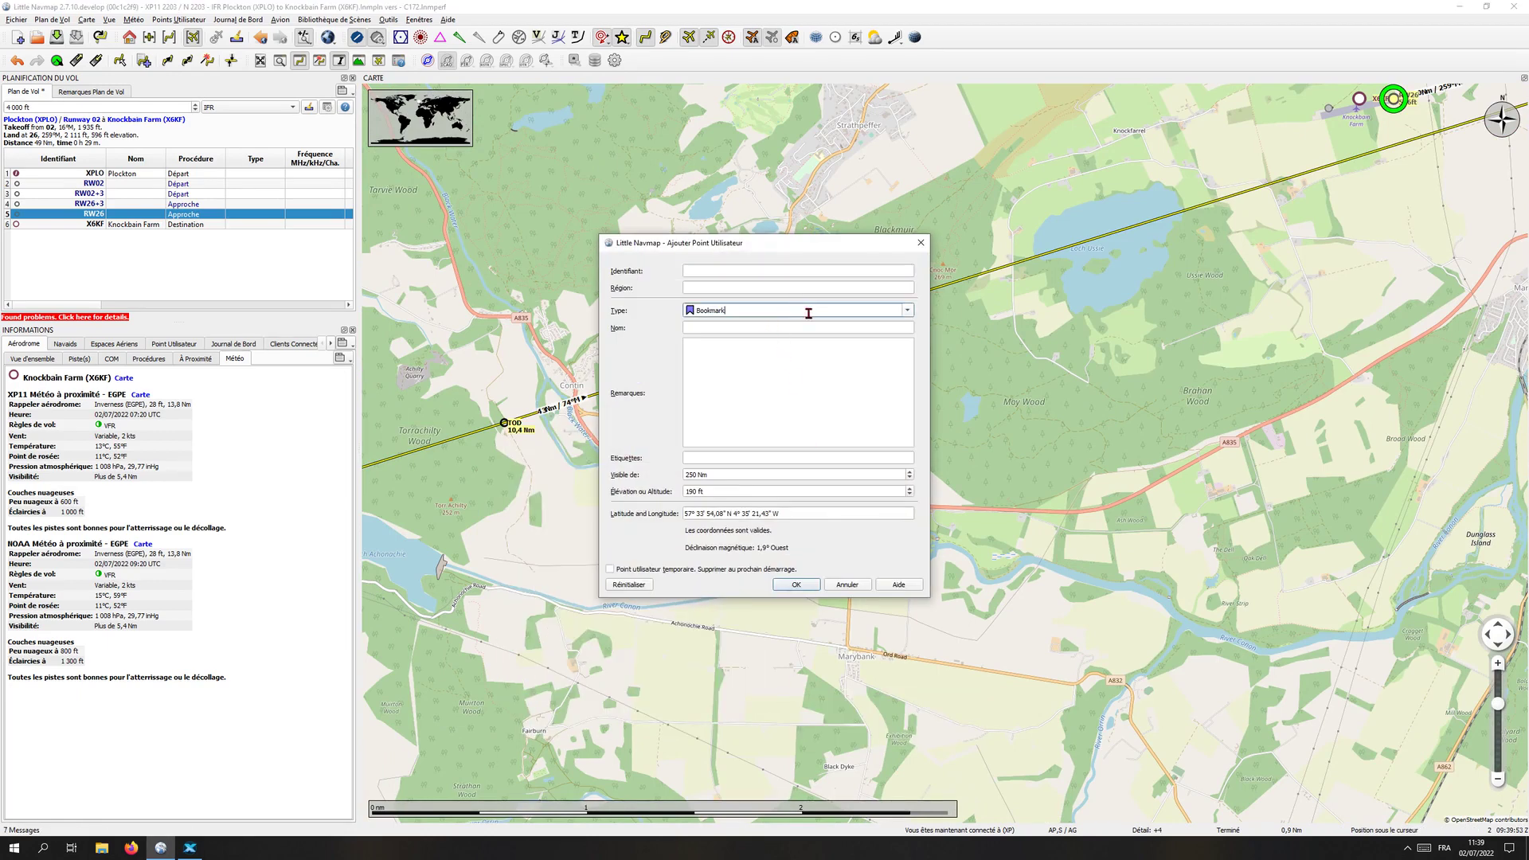
{"action": "left_click", "coordinate": [908, 310]}
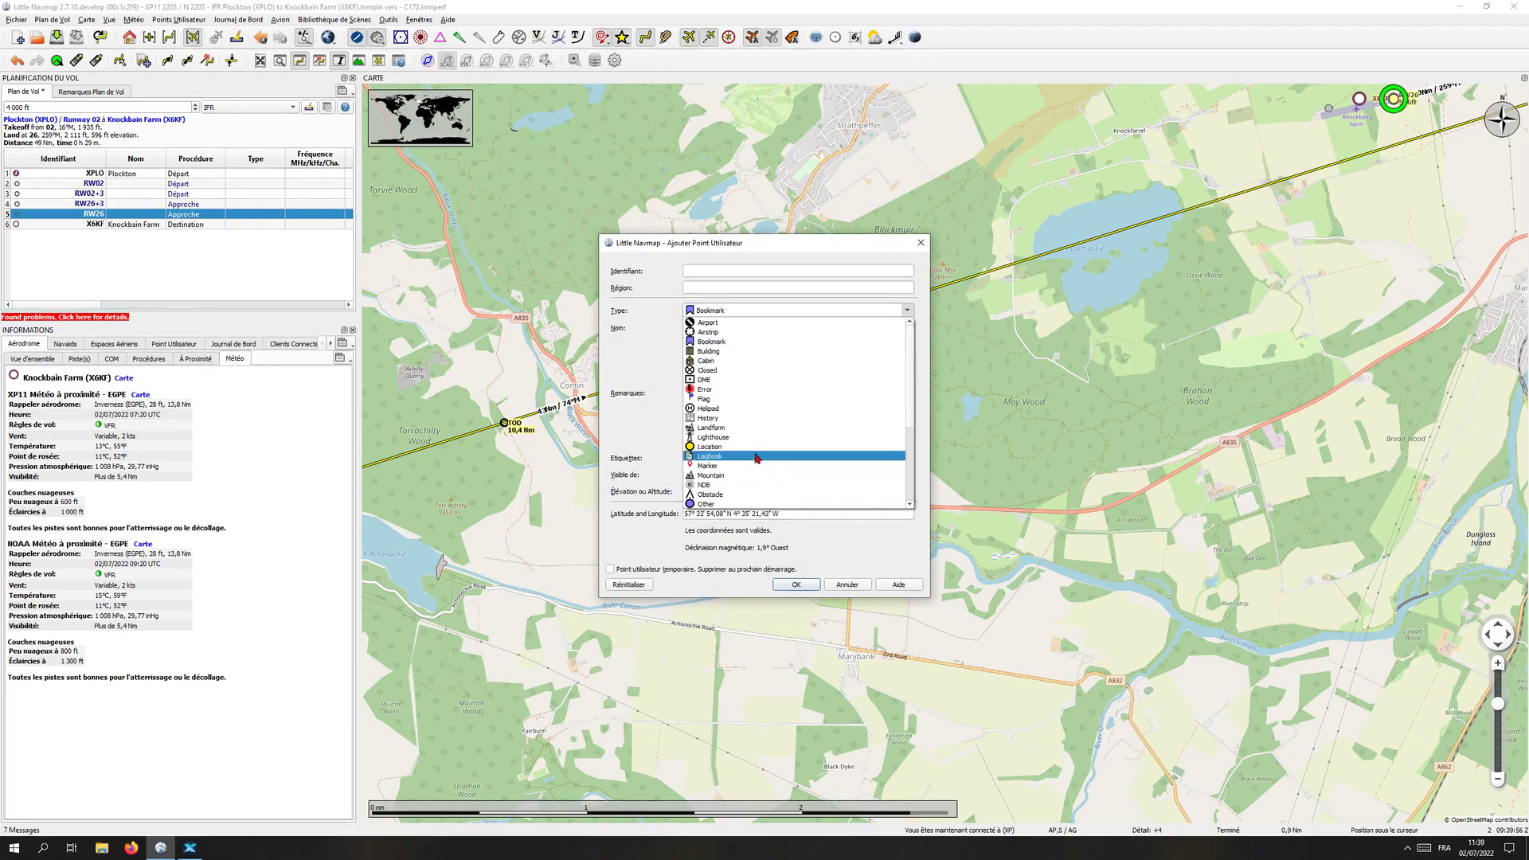
{"action": "left_click", "coordinate": [755, 452]}
{"action": "left_click", "coordinate": [700, 274]}
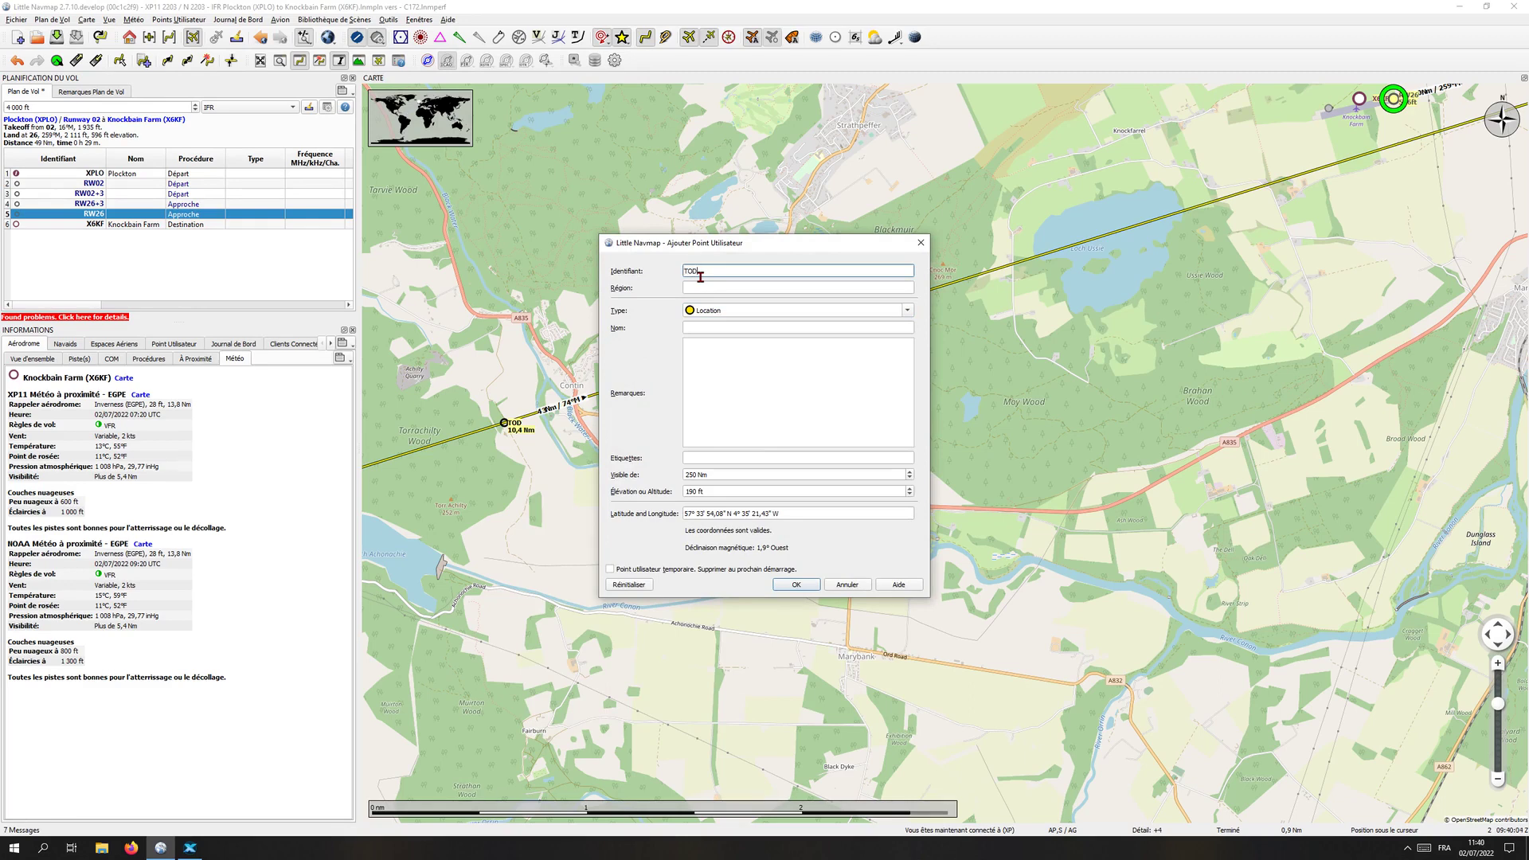
{"action": "left_click", "coordinate": [789, 453]}
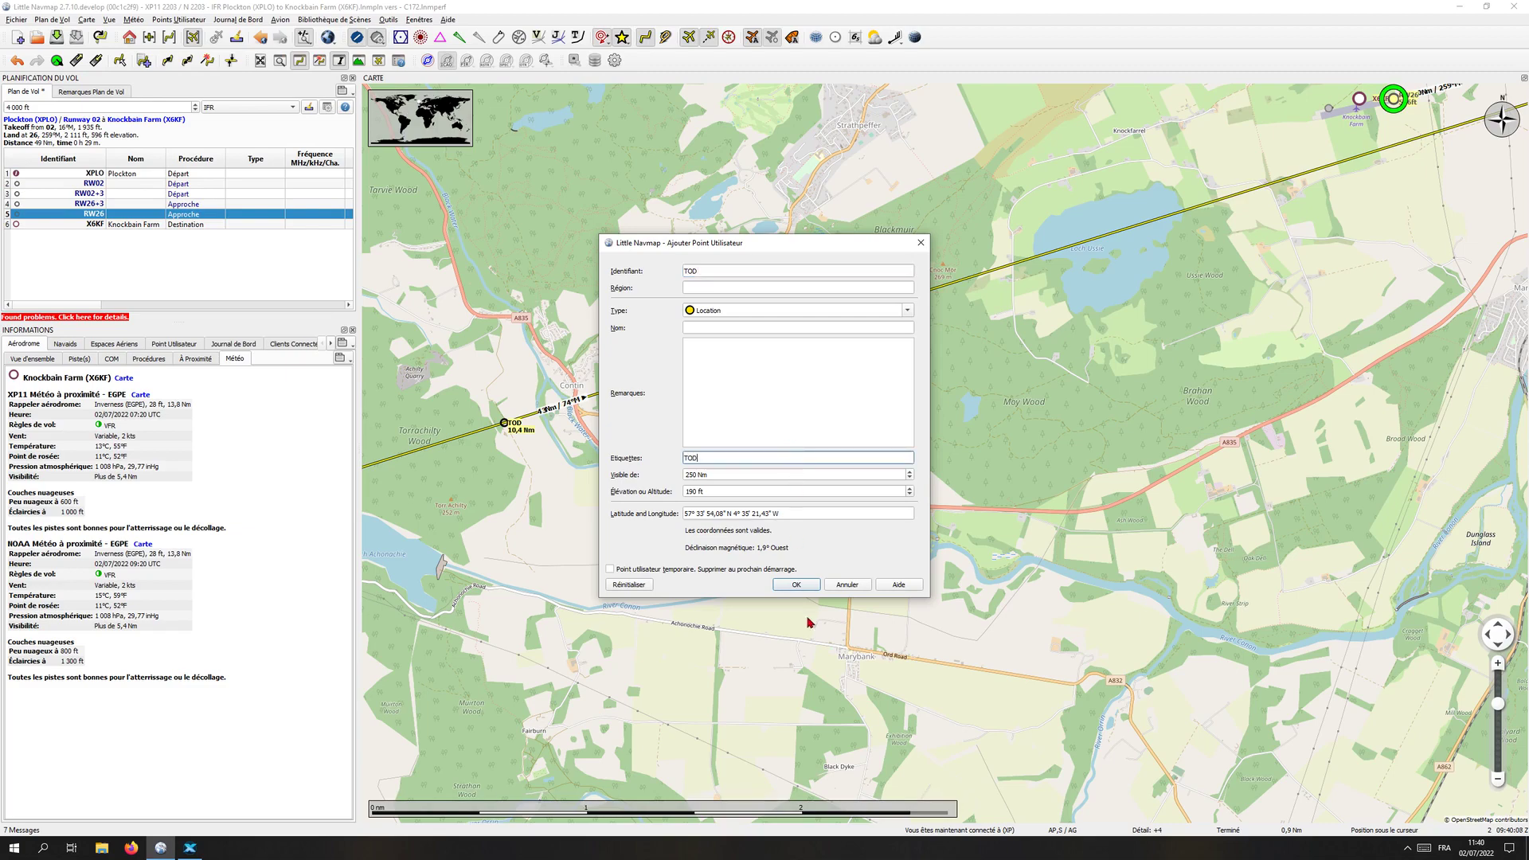
{"action": "left_click", "coordinate": [812, 584]}
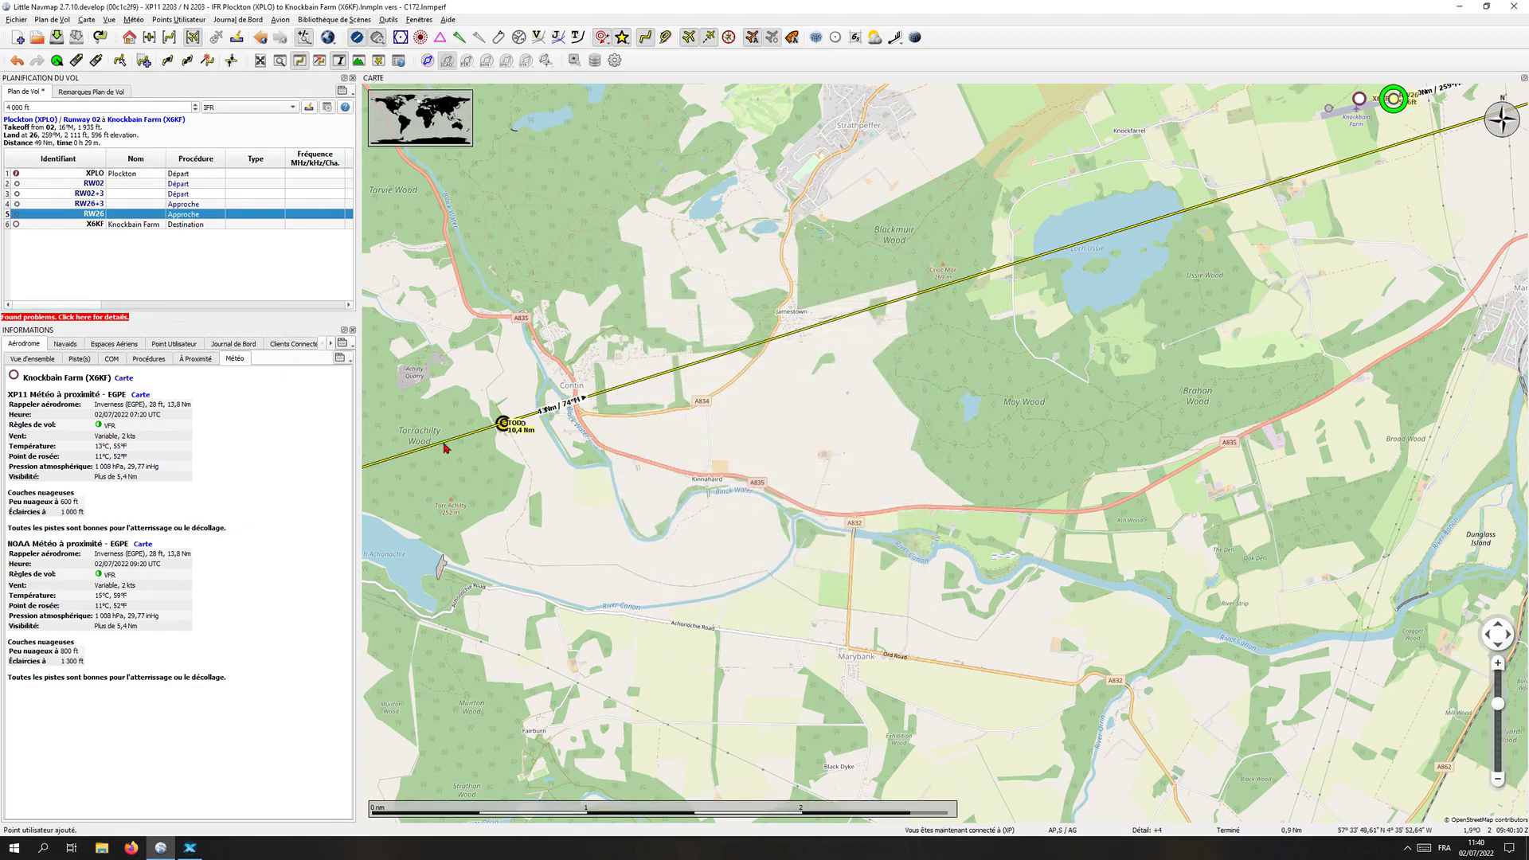
Try adding the bare map position at the top-of-descent marker to the flight plan, and undo it.
{"action": "scroll", "coordinate": [444, 447], "scroll_direction": "up", "scroll_amount": 4}
{"action": "right_click", "coordinate": [682, 367]}
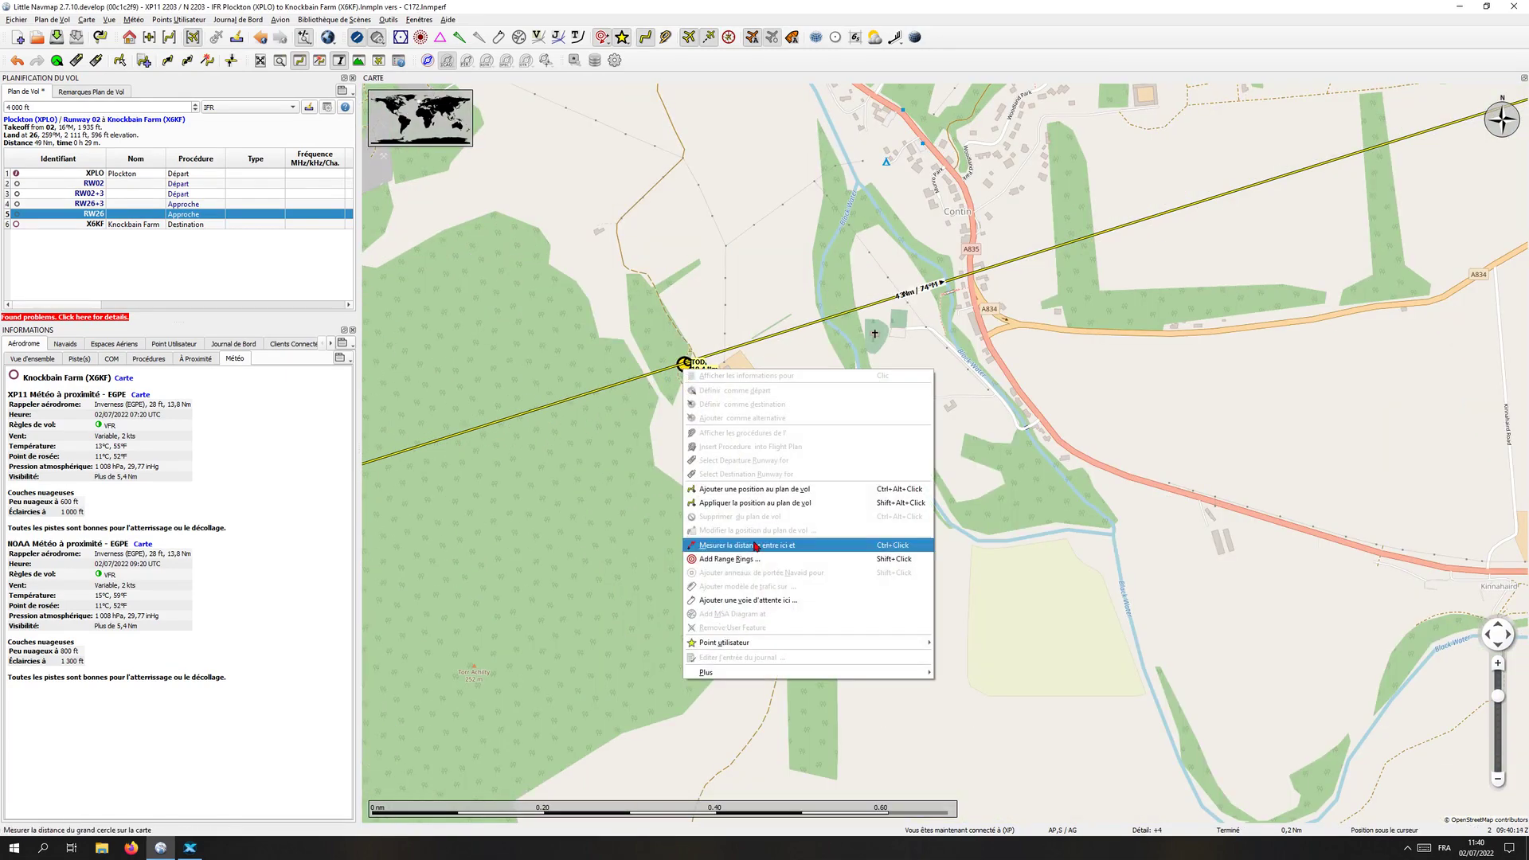
{"action": "left_click", "coordinate": [754, 489]}
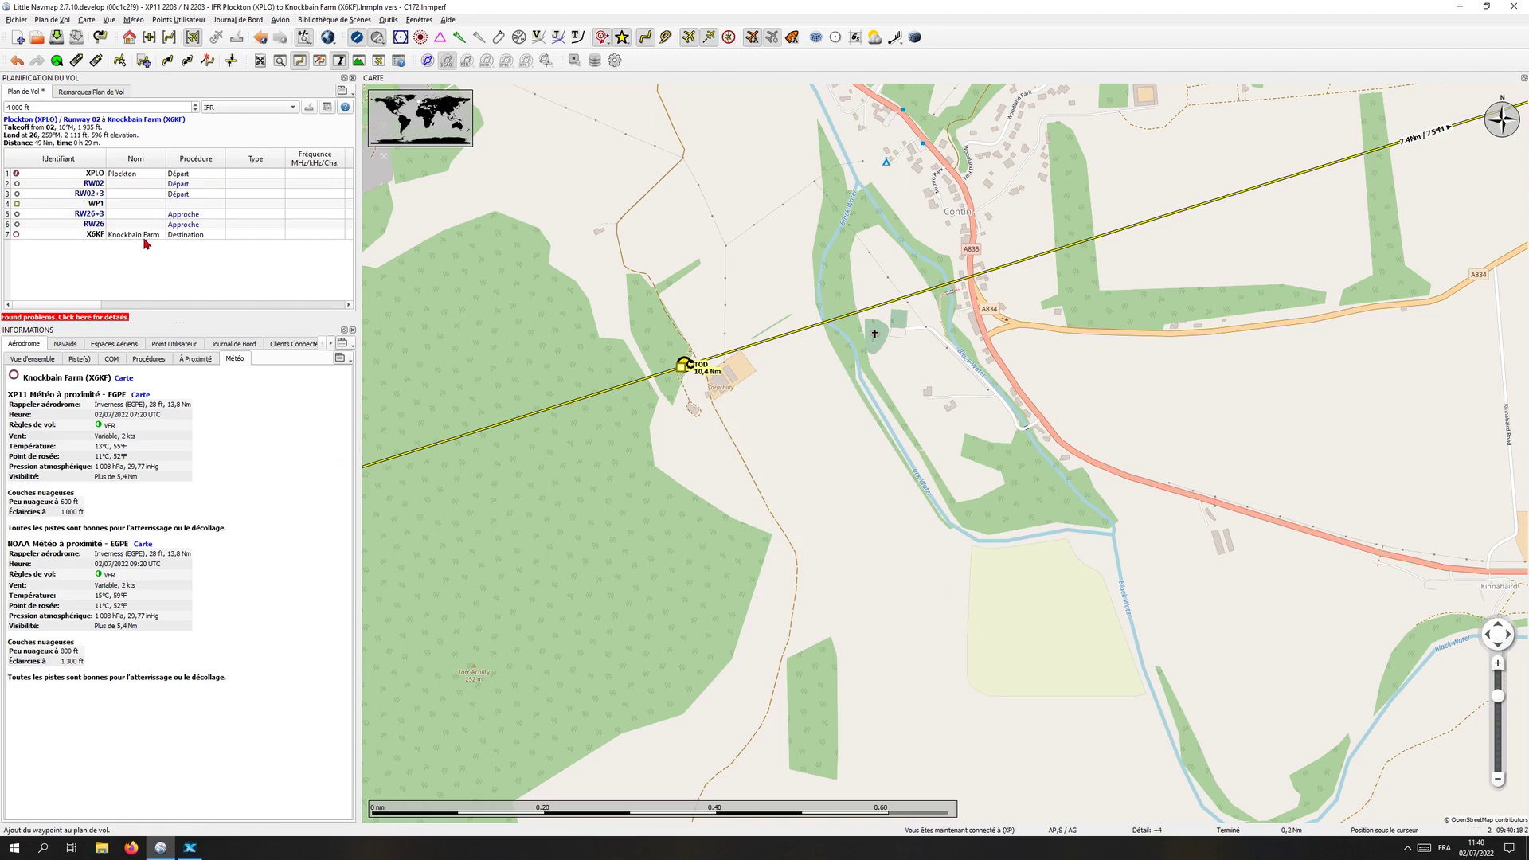
{"action": "key", "text": "ctrl+z"}
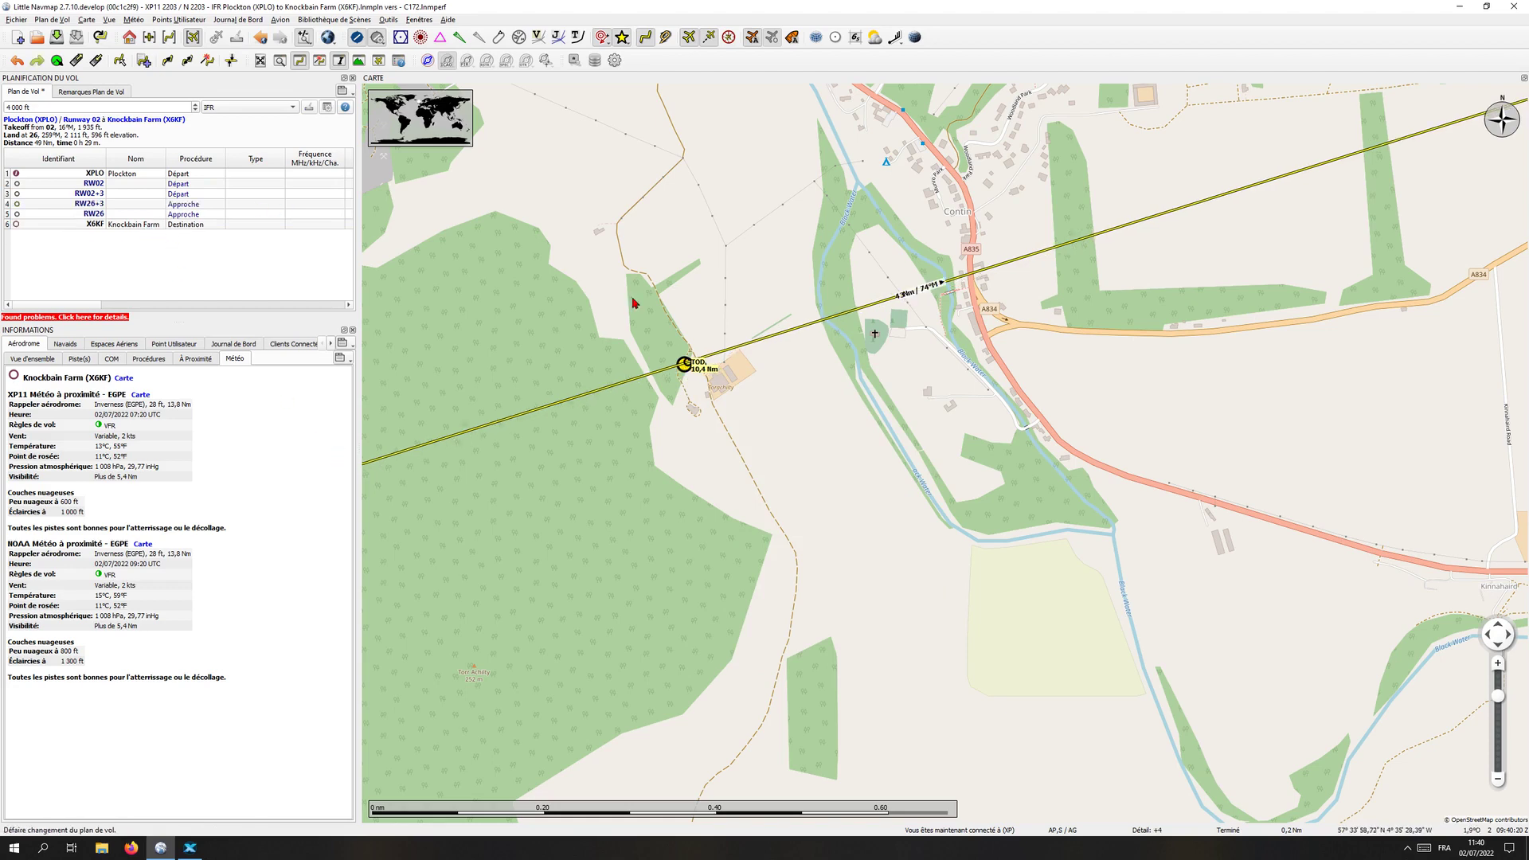
Add the user point TOD to the flight plan and highlight its row in the waypoint list.
{"action": "left_click", "coordinate": [683, 370]}
{"action": "right_click", "coordinate": [683, 370]}
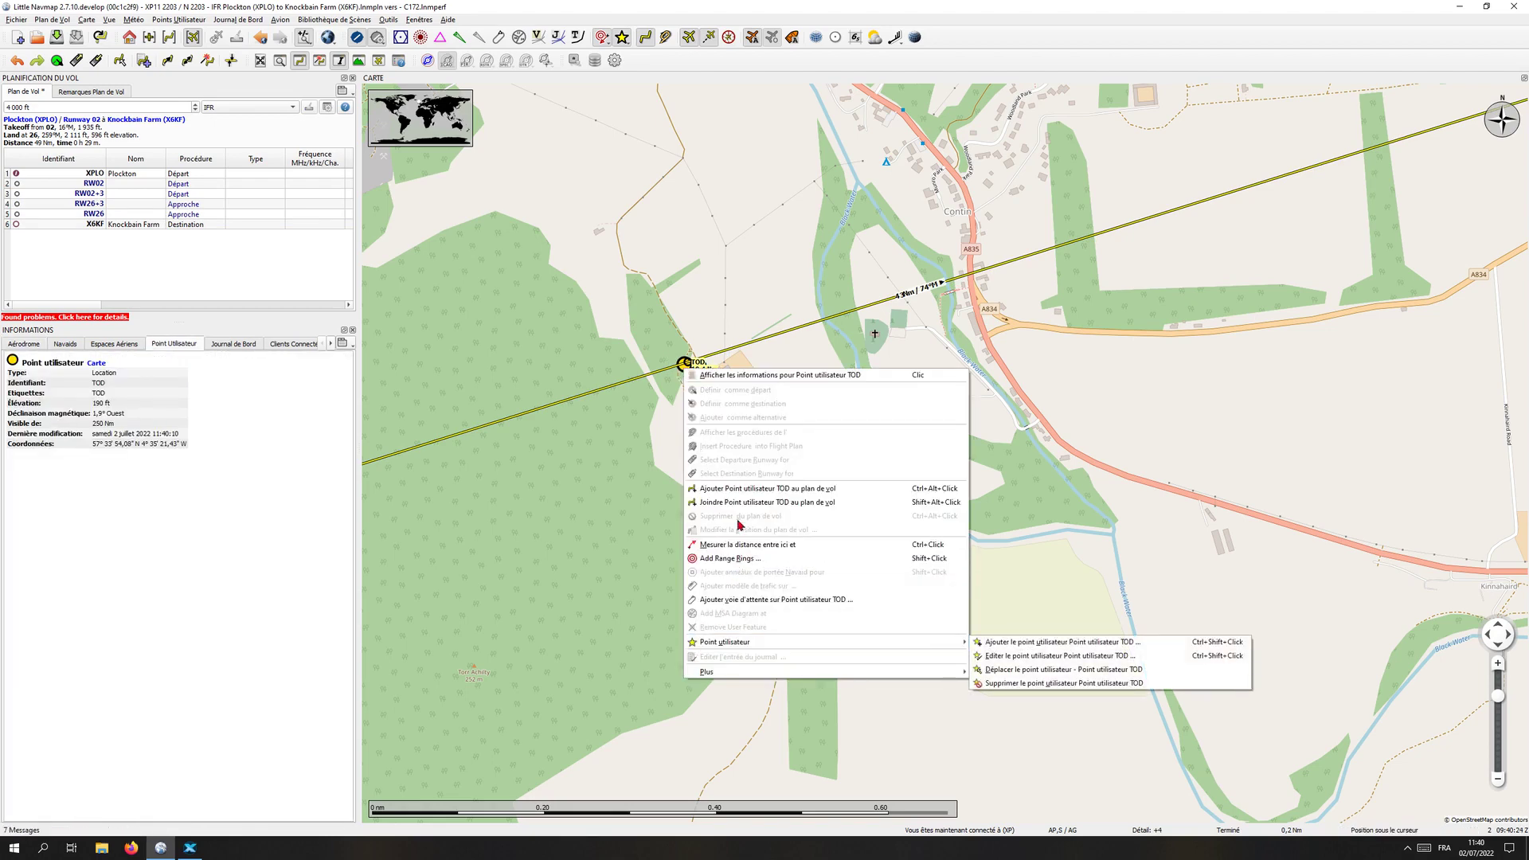
{"action": "left_click", "coordinate": [782, 489]}
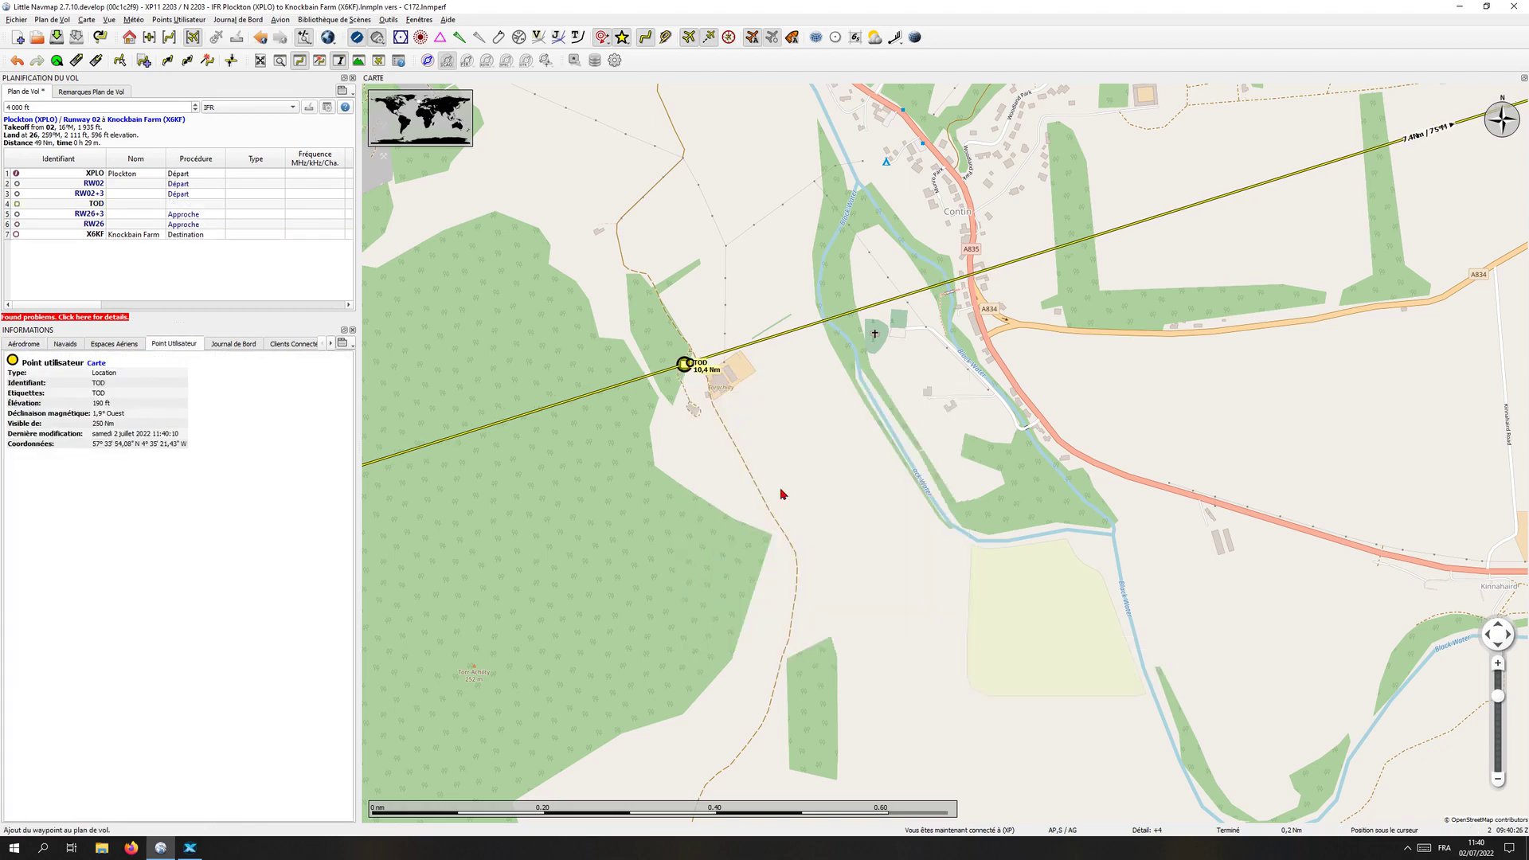
{"action": "left_click", "coordinate": [114, 207]}
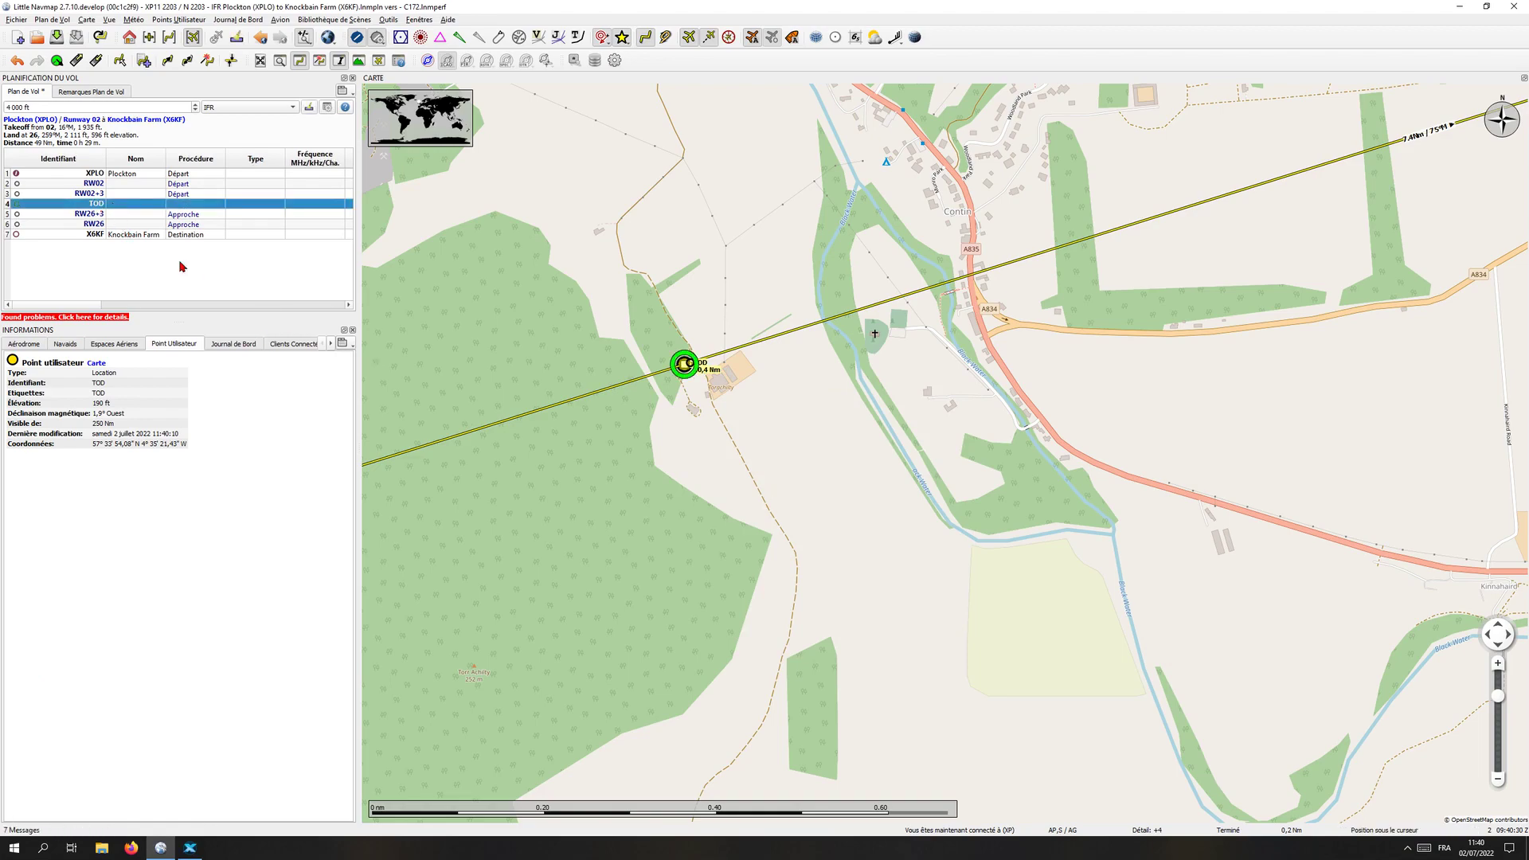
Review the whole route on the map, from the Plockton departure through TOC and TOD to the approach point RW26+3.
{"action": "scroll", "coordinate": [657, 629], "scroll_direction": "down", "scroll_amount": 5}
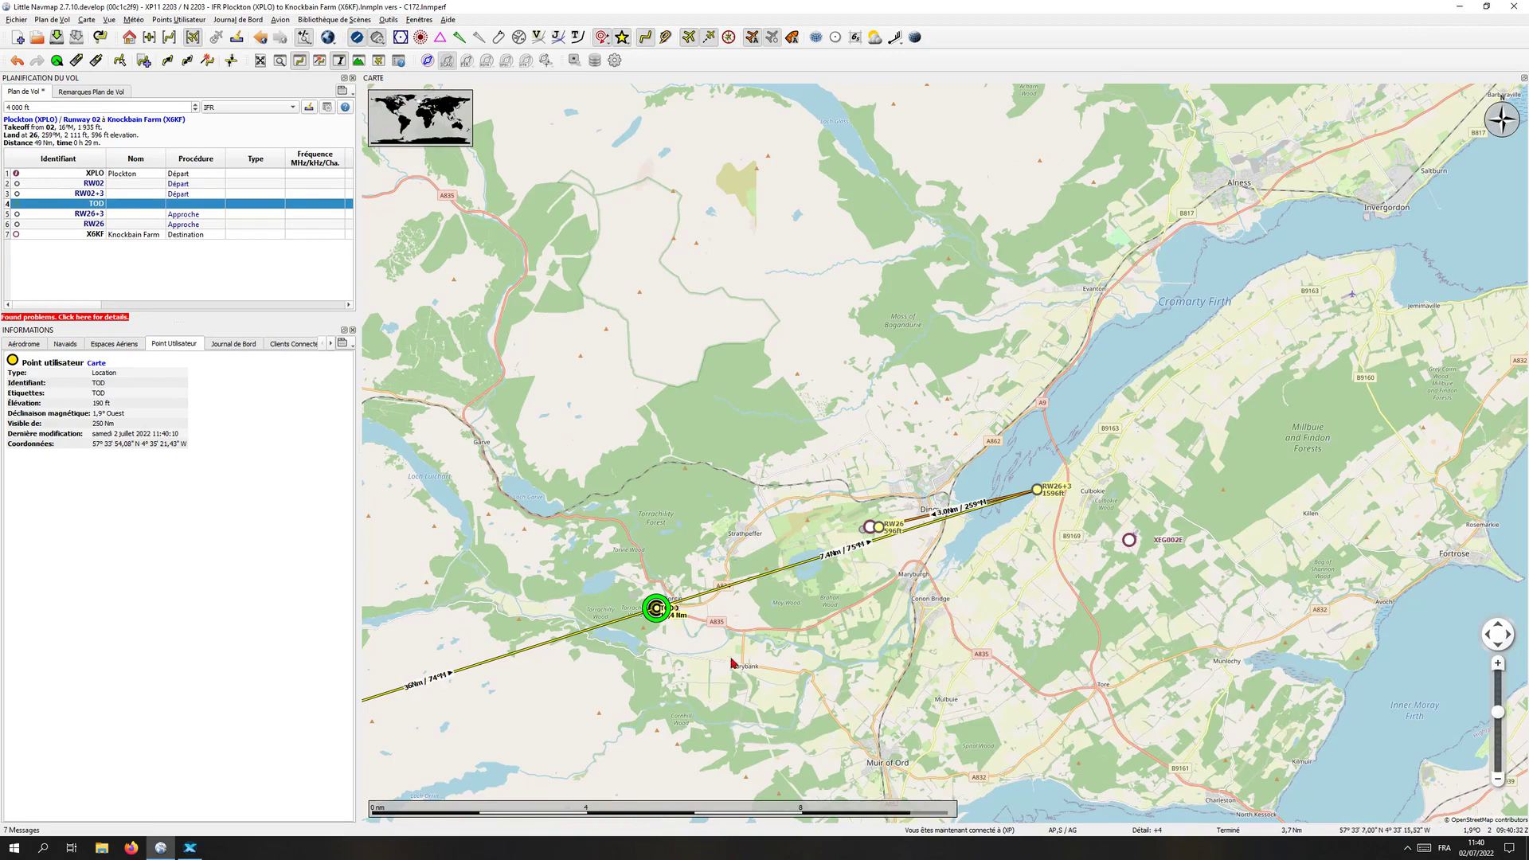
{"action": "left_click_drag", "start_coordinate": [811, 771], "coordinate": [1056, 546]}
{"action": "mouse_move", "coordinate": [764, 699]}
{"action": "left_mouse_down"}
{"action": "mouse_move", "coordinate": [927, 651]}
{"action": "mouse_move", "coordinate": [958, 575]}
{"action": "left_mouse_up"}
{"action": "scroll", "coordinate": [928, 655], "scroll_direction": "down", "scroll_amount": 1}
{"action": "scroll", "coordinate": [927, 656], "scroll_direction": "down", "scroll_amount": 1}
{"action": "left_click_drag", "start_coordinate": [975, 683], "coordinate": [1029, 566]}
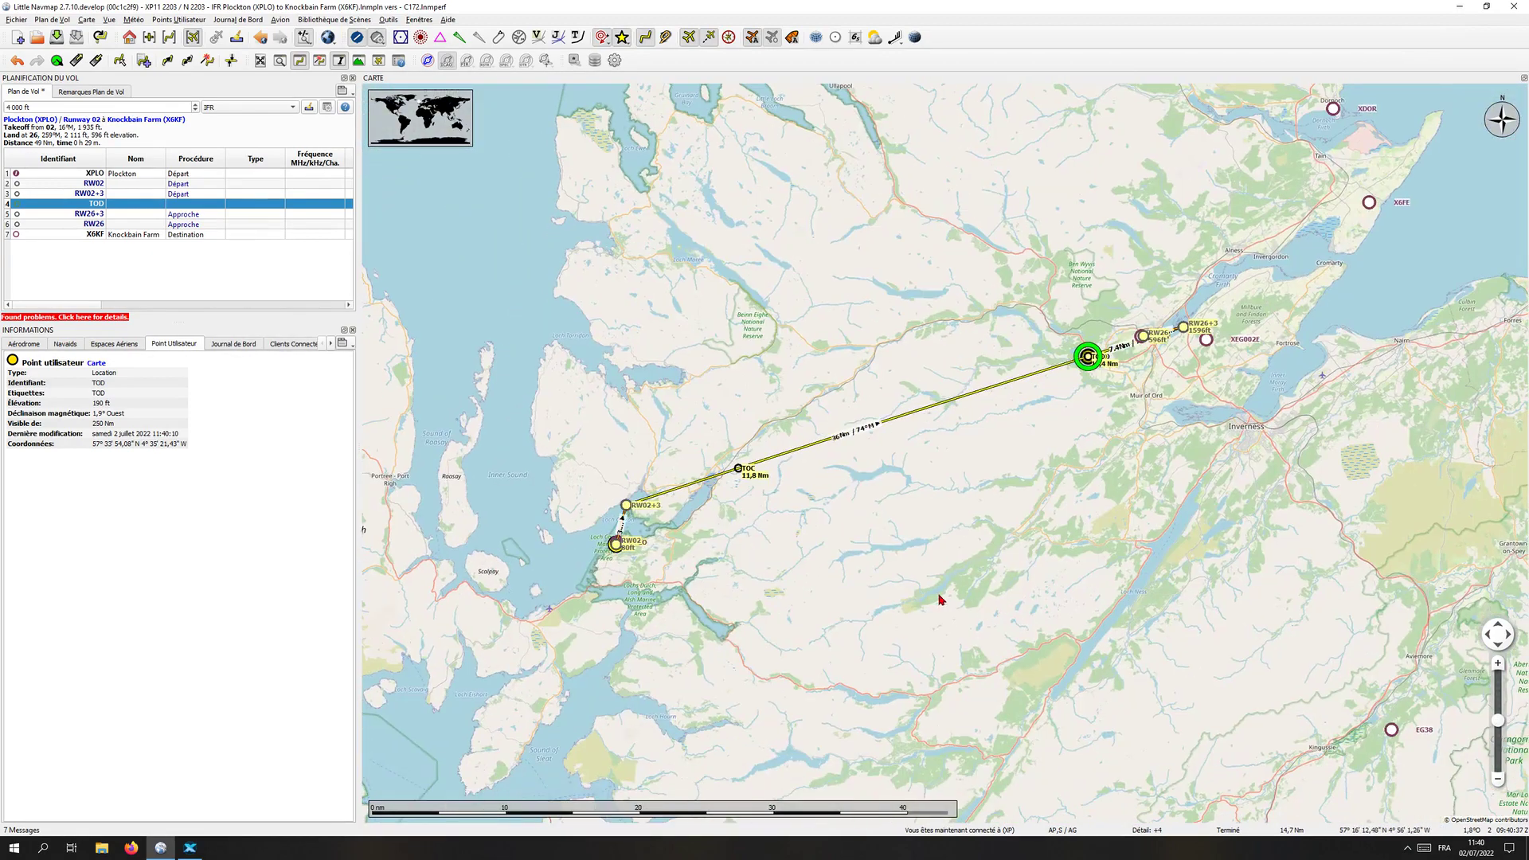
{"action": "scroll", "coordinate": [939, 599], "scroll_direction": "up", "scroll_amount": 1}
{"action": "left_click_drag", "start_coordinate": [741, 649], "coordinate": [1235, 481]}
{"action": "right_click", "coordinate": [1235, 481]}
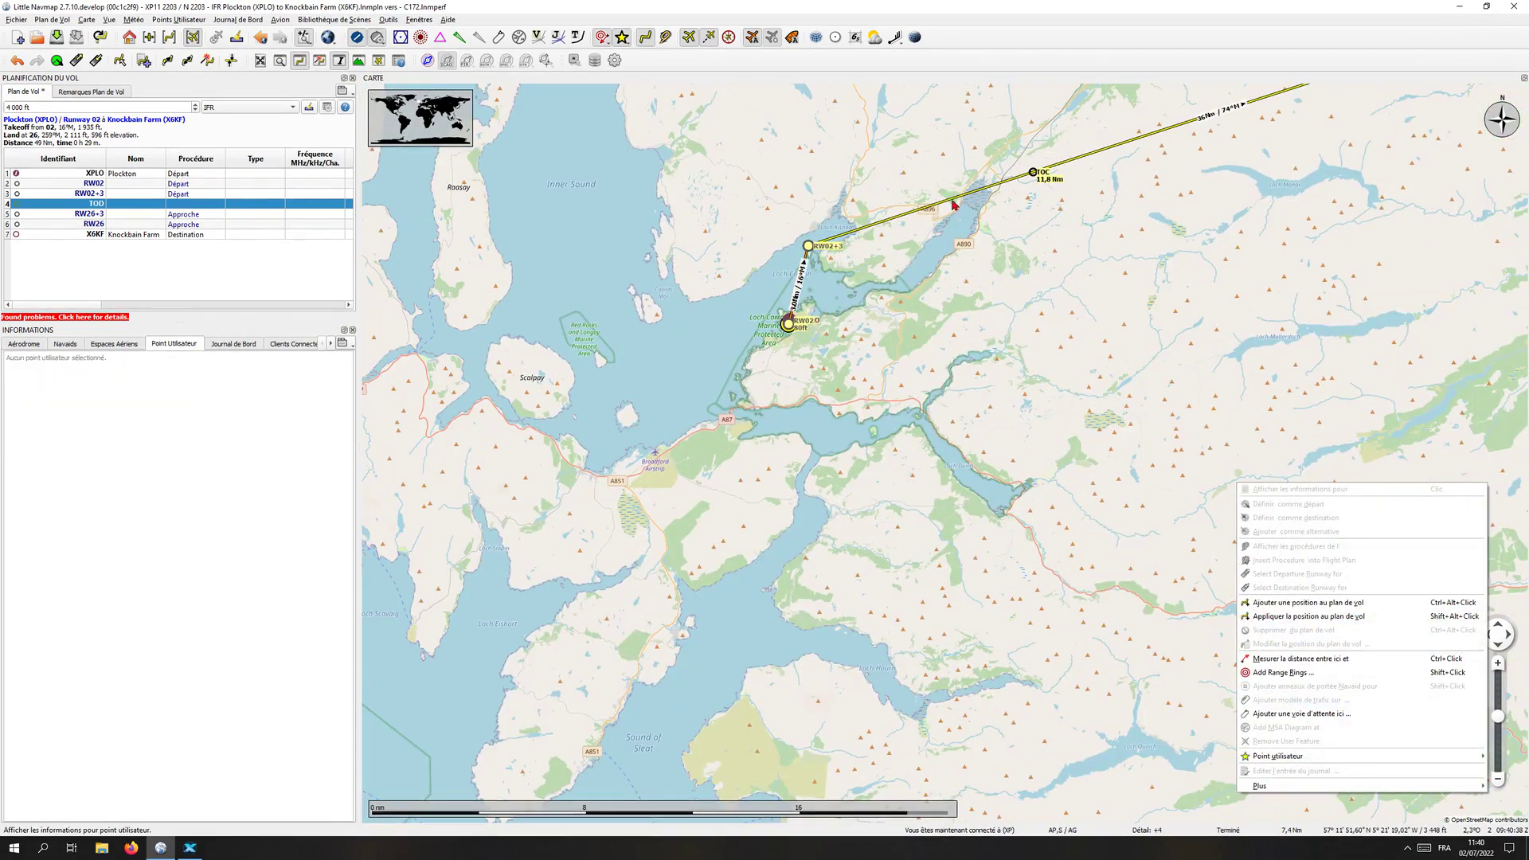
{"action": "left_click", "coordinate": [868, 262]}
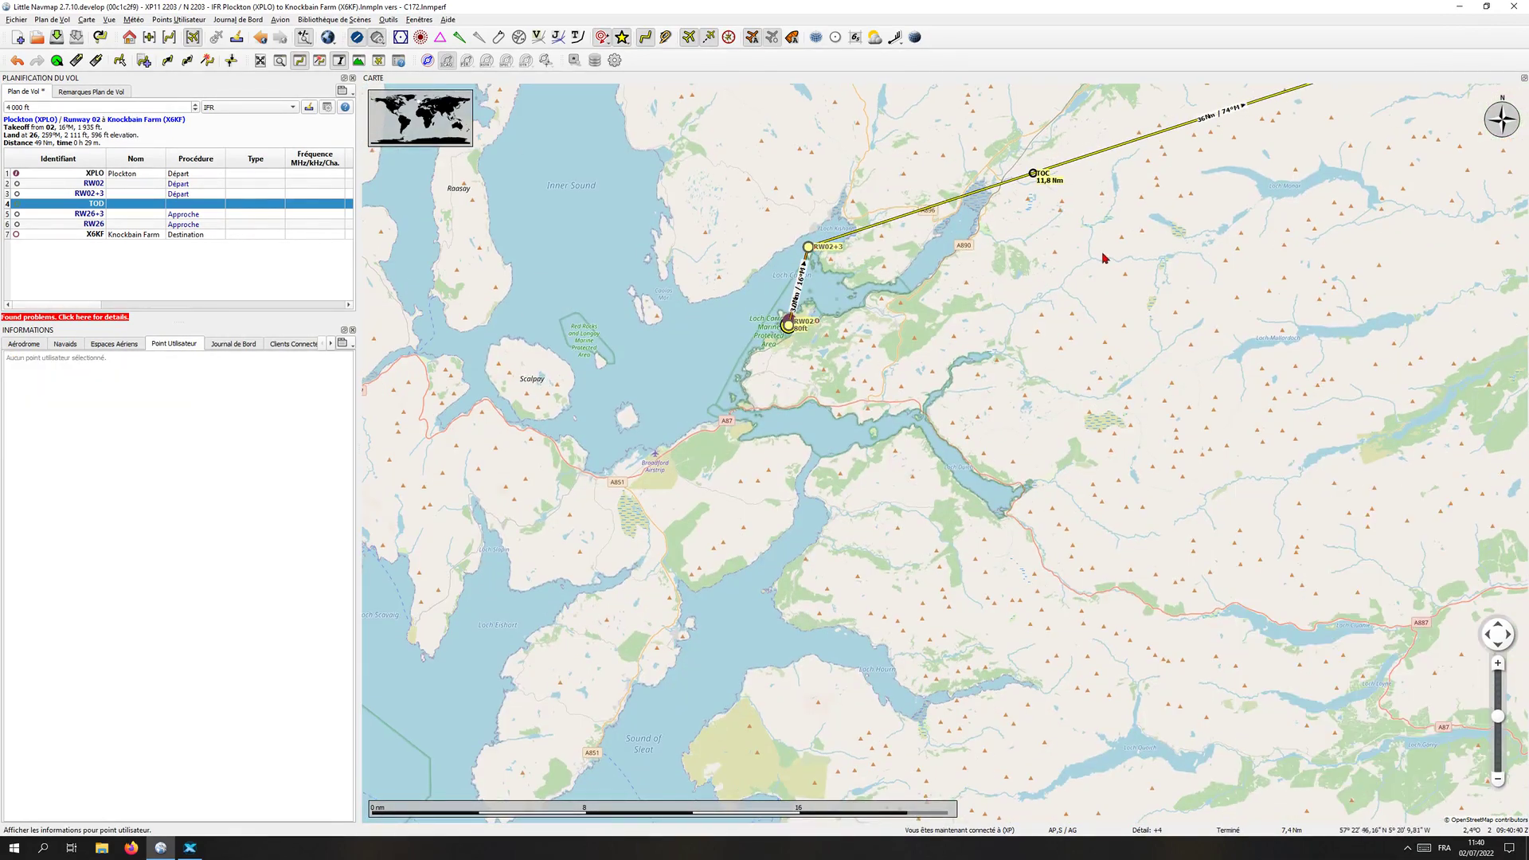
{"action": "left_click_drag", "start_coordinate": [1104, 257], "coordinate": [837, 406]}
{"action": "left_click_drag", "start_coordinate": [1353, 414], "coordinate": [831, 475]}
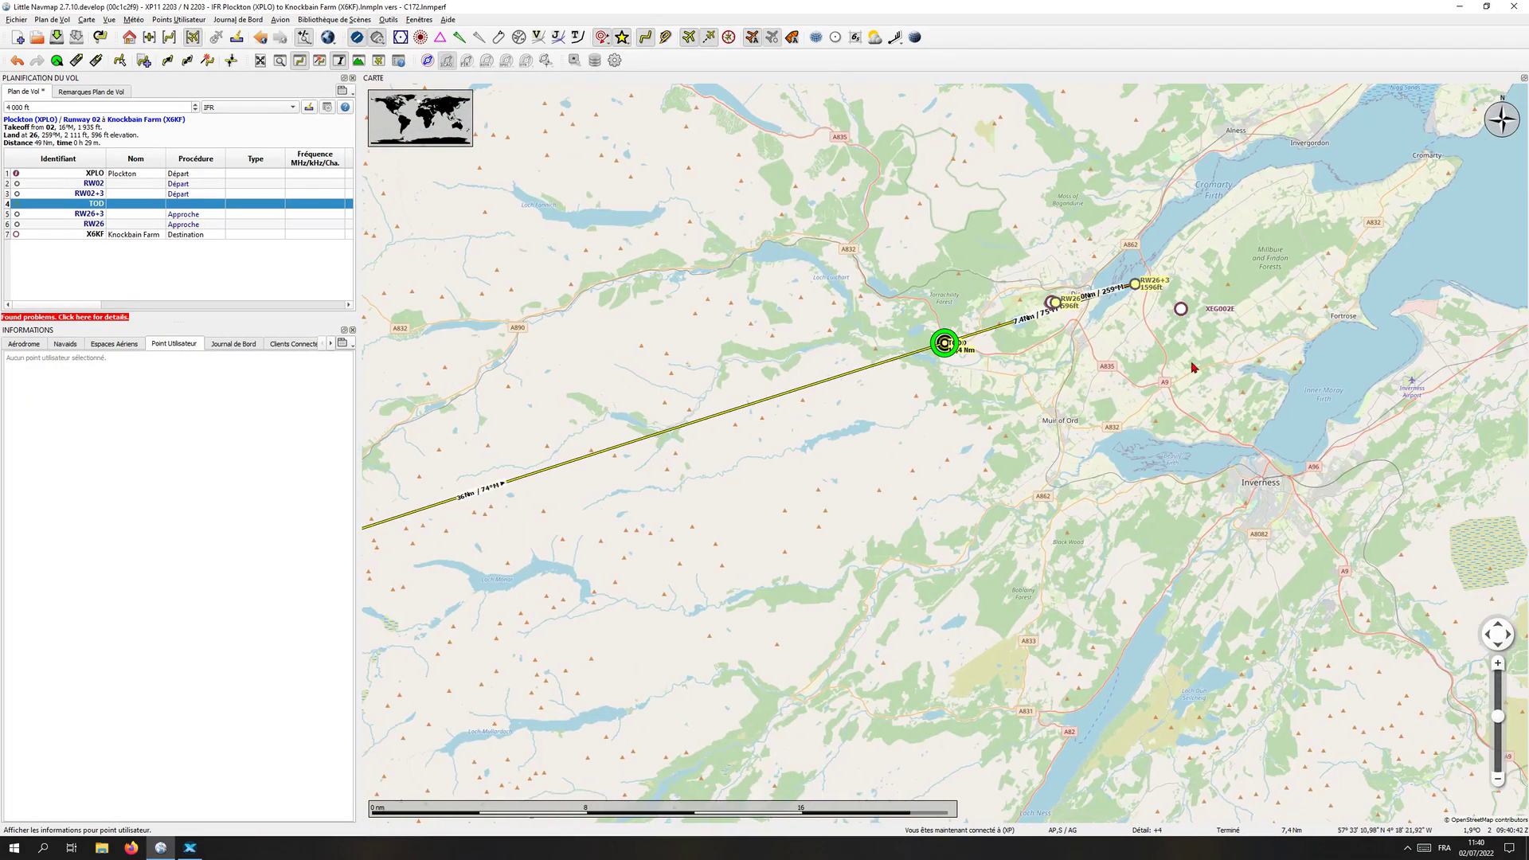
{"action": "scroll", "coordinate": [1113, 293], "scroll_direction": "up", "scroll_amount": 1}
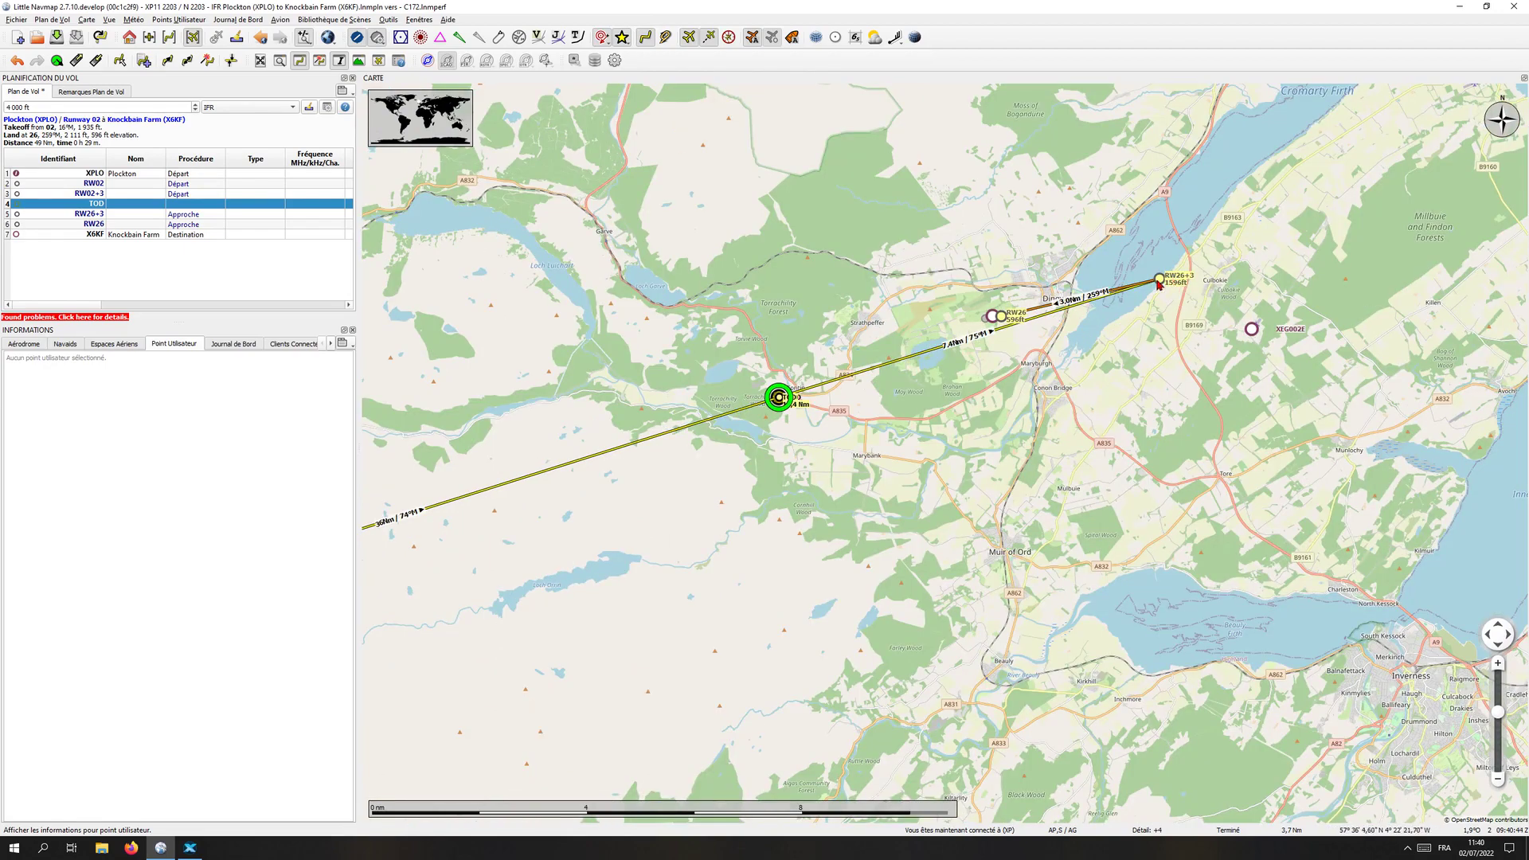
{"action": "mouse_move", "coordinate": [1162, 280]}
Export the flight plan to X-Plane FMS 11 format as XPLO-X6KF in the FMS plans folder, replacing the existing file.
{"action": "left_click", "coordinate": [16, 20]}
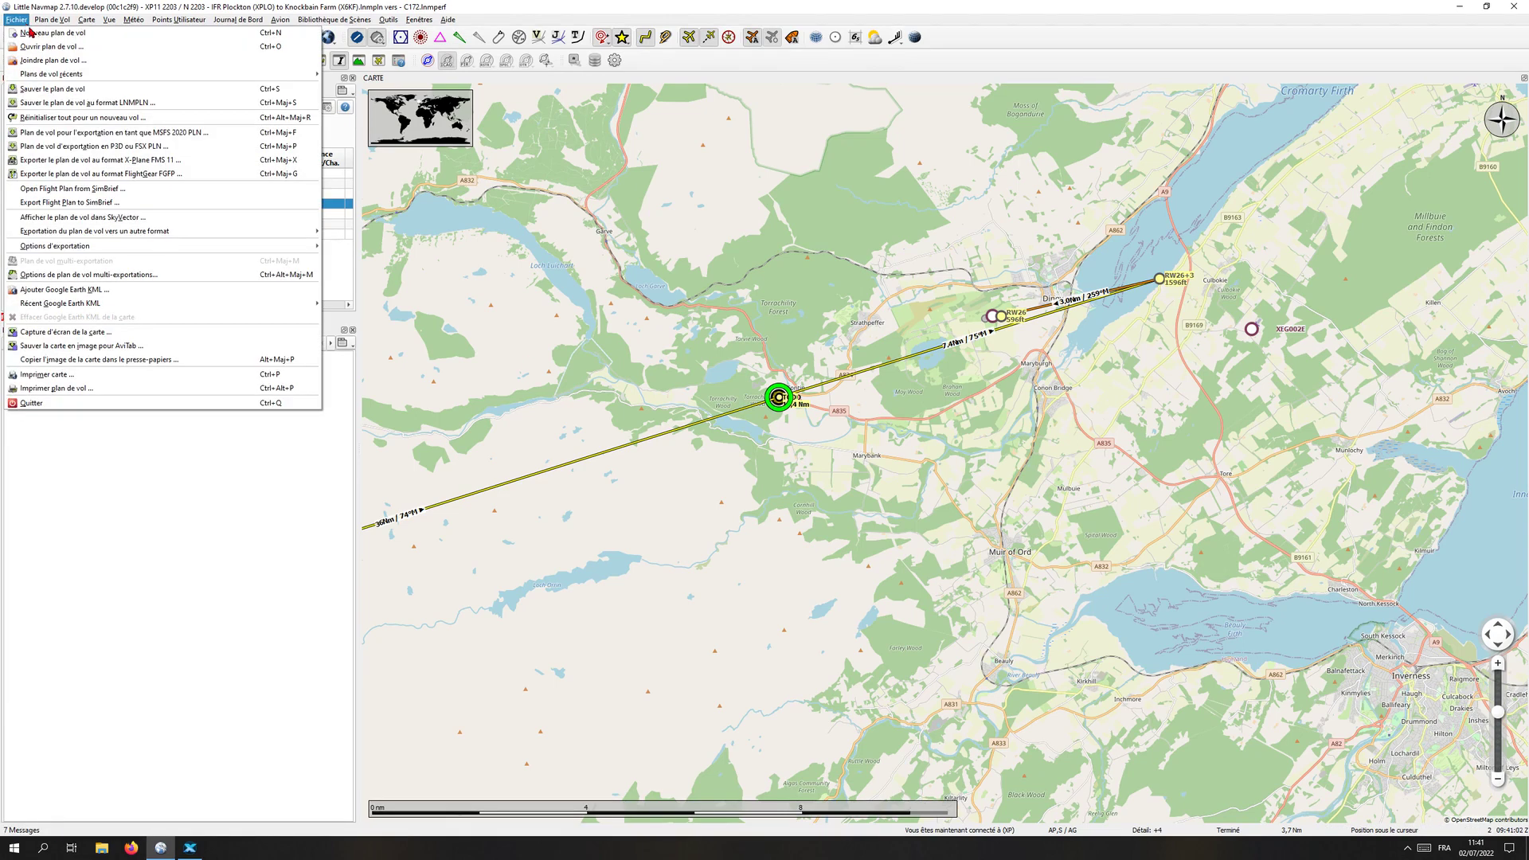
{"action": "left_click", "coordinate": [88, 161]}
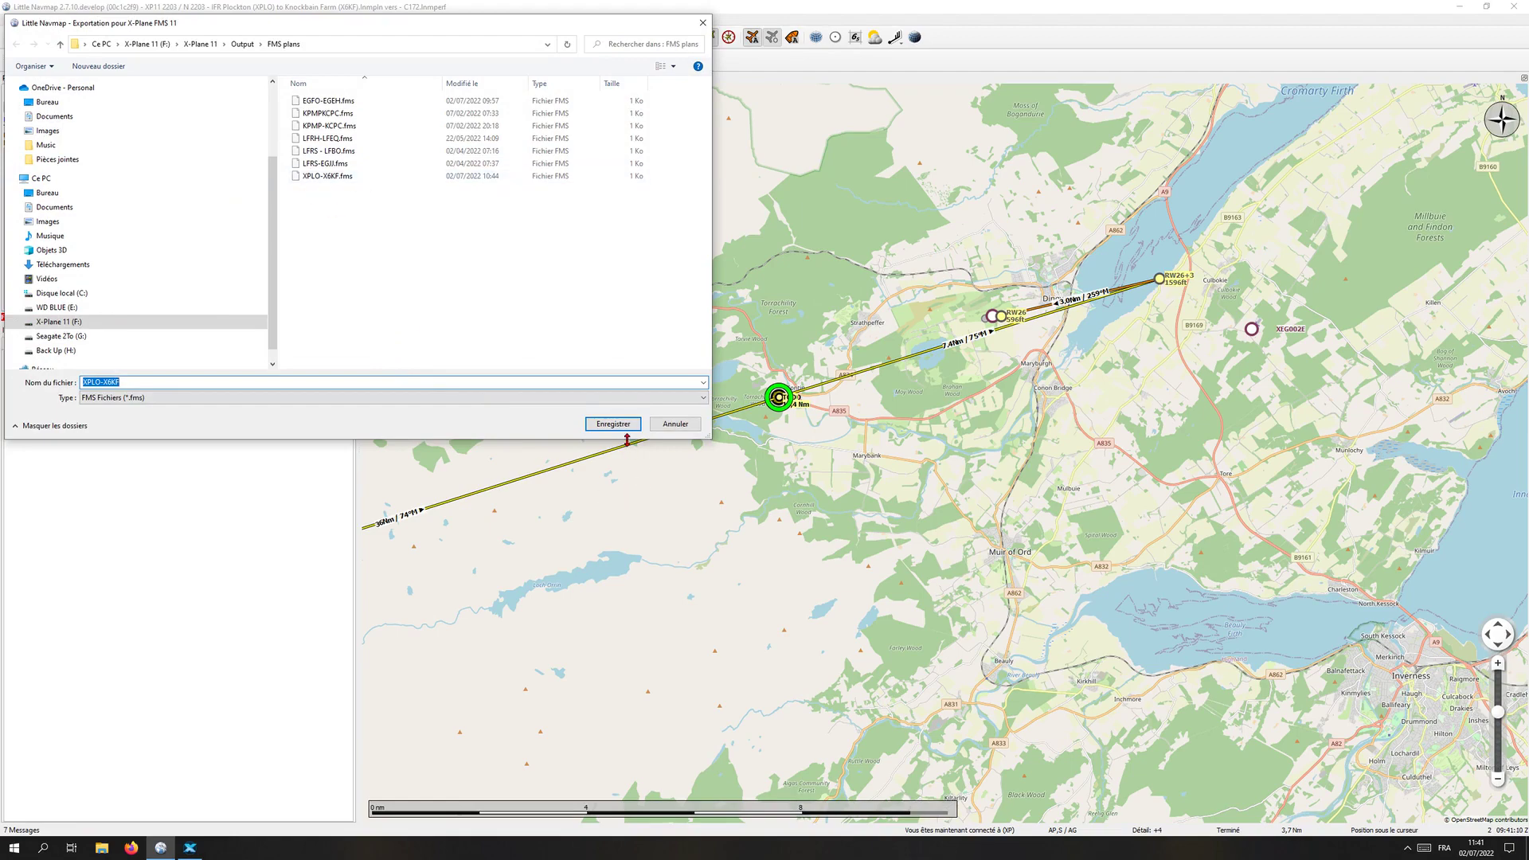
{"action": "left_click", "coordinate": [629, 426]}
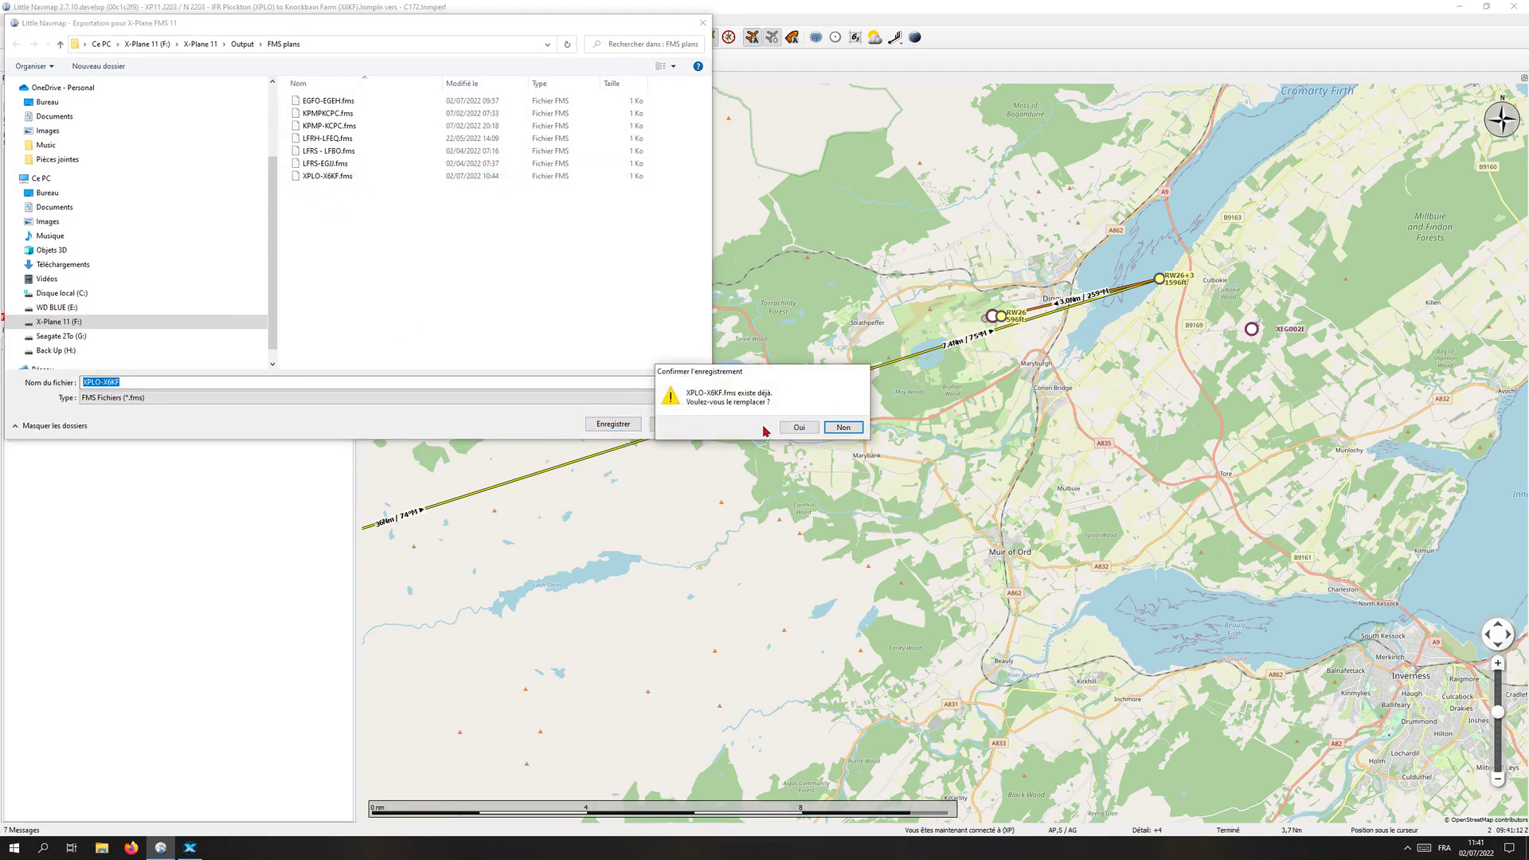
{"action": "left_click", "coordinate": [791, 431]}
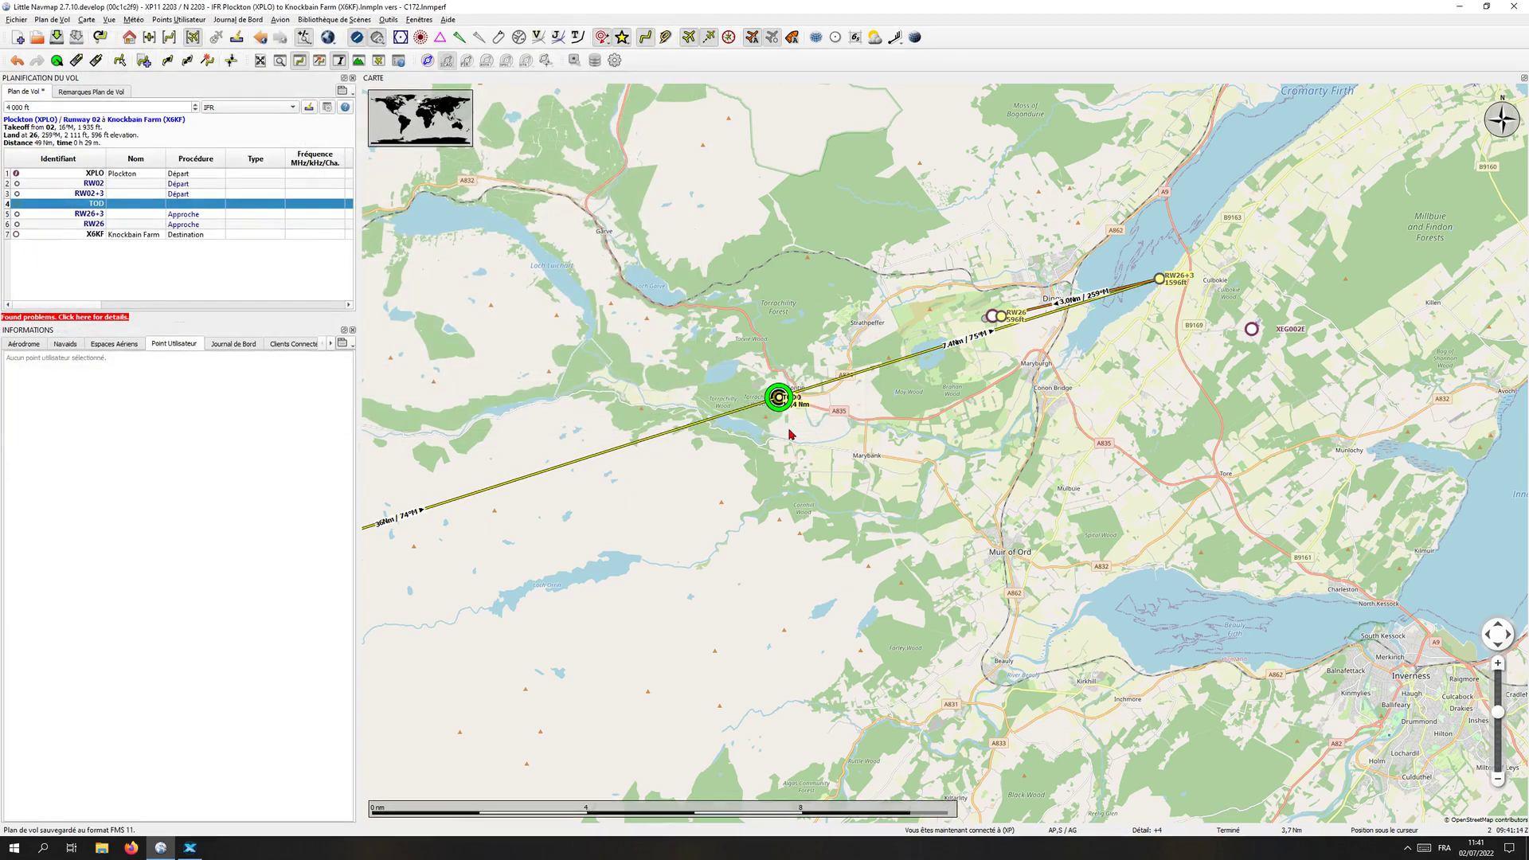
Switch to X-Plane and set the flight's starting position to Runway 02 at Plockton (XPLO).
{"action": "left_click", "coordinate": [190, 847]}
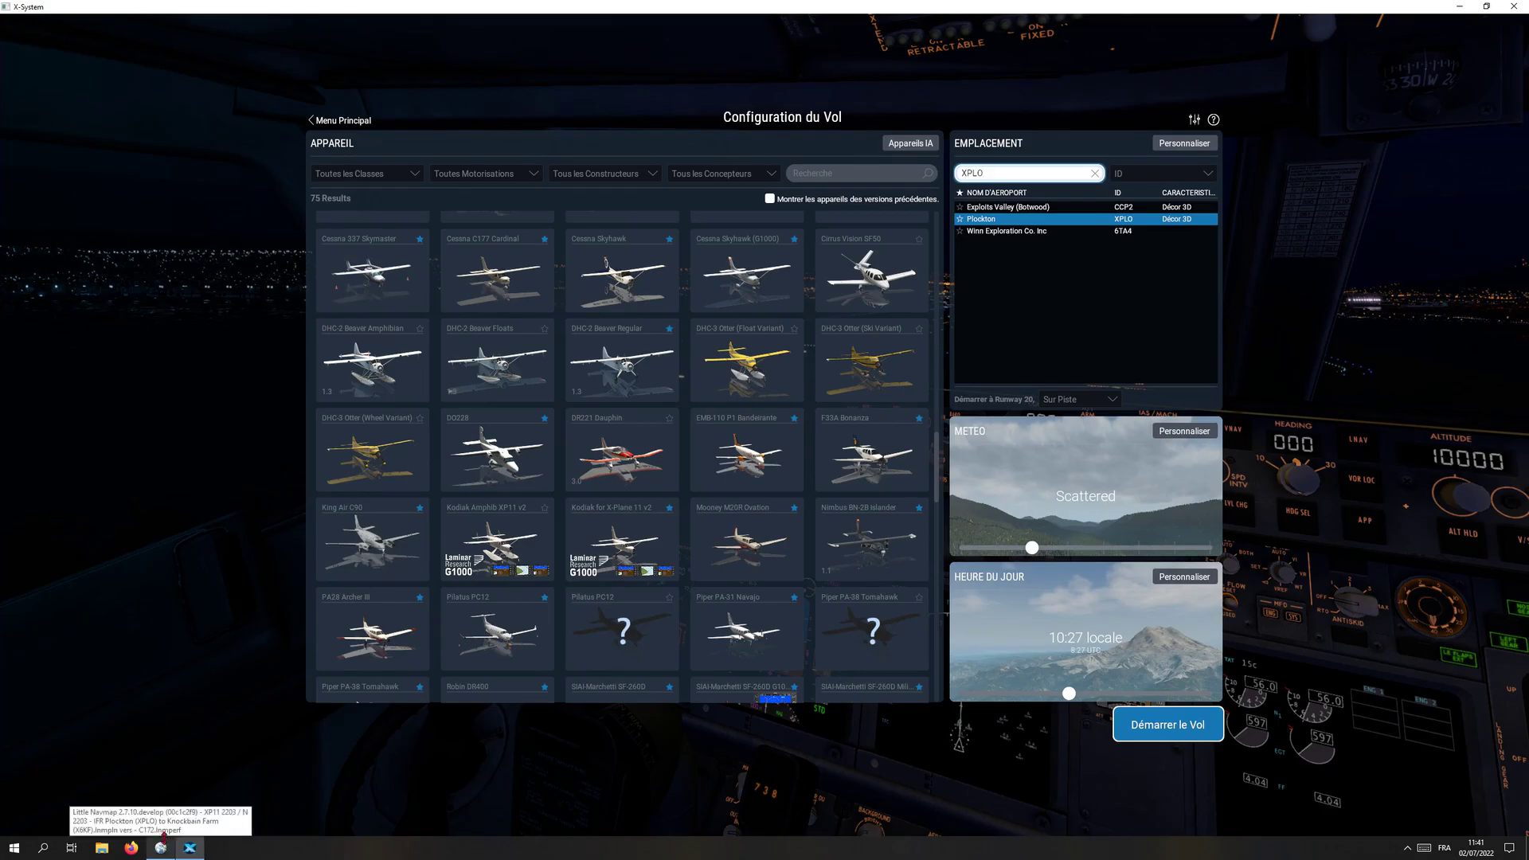
{"action": "left_click", "coordinate": [162, 847]}
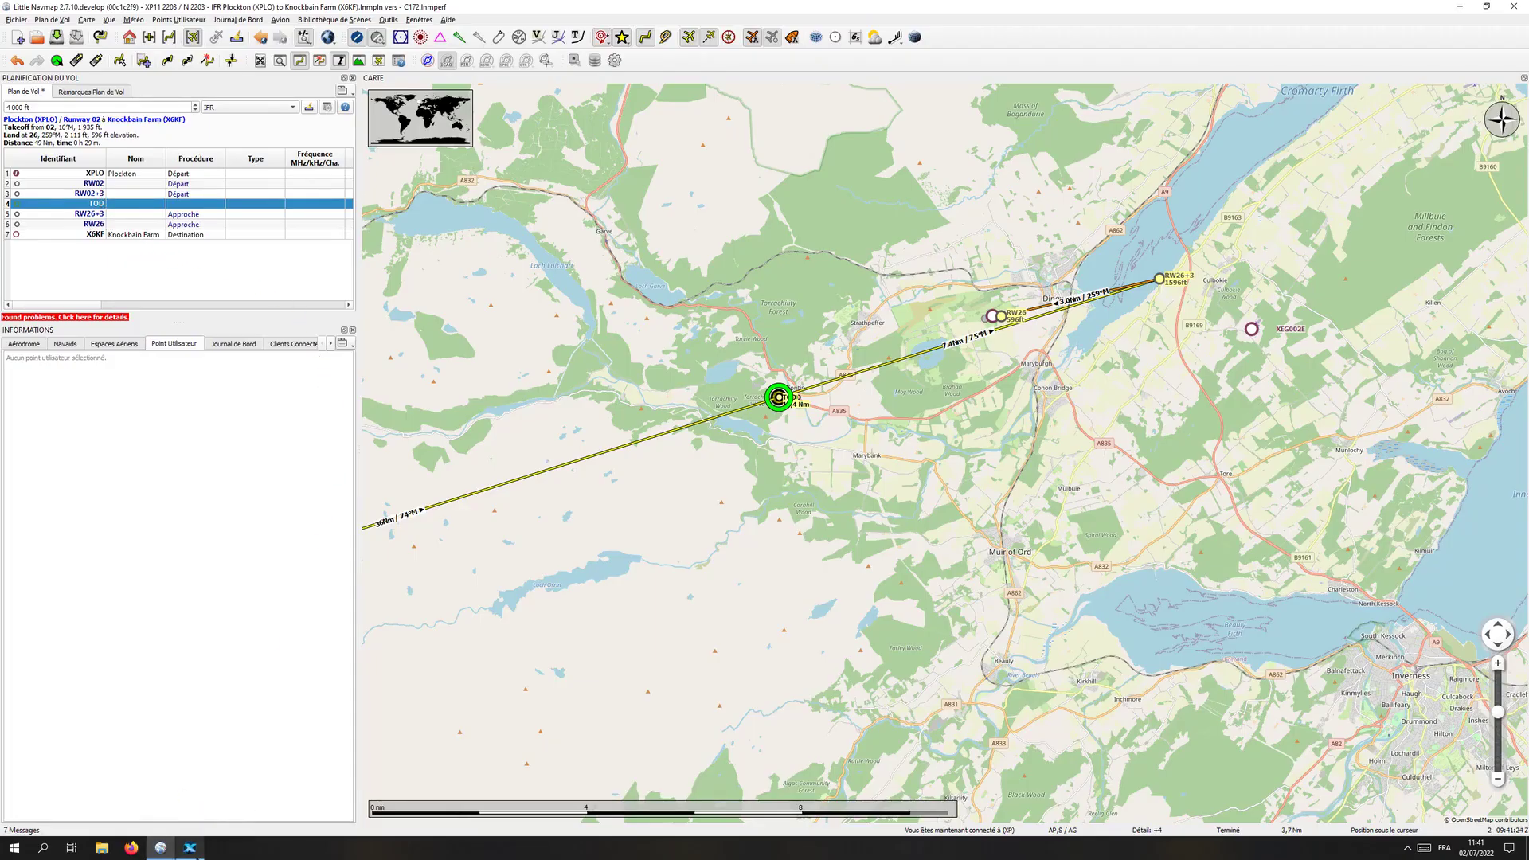
{"action": "left_click", "coordinate": [189, 847]}
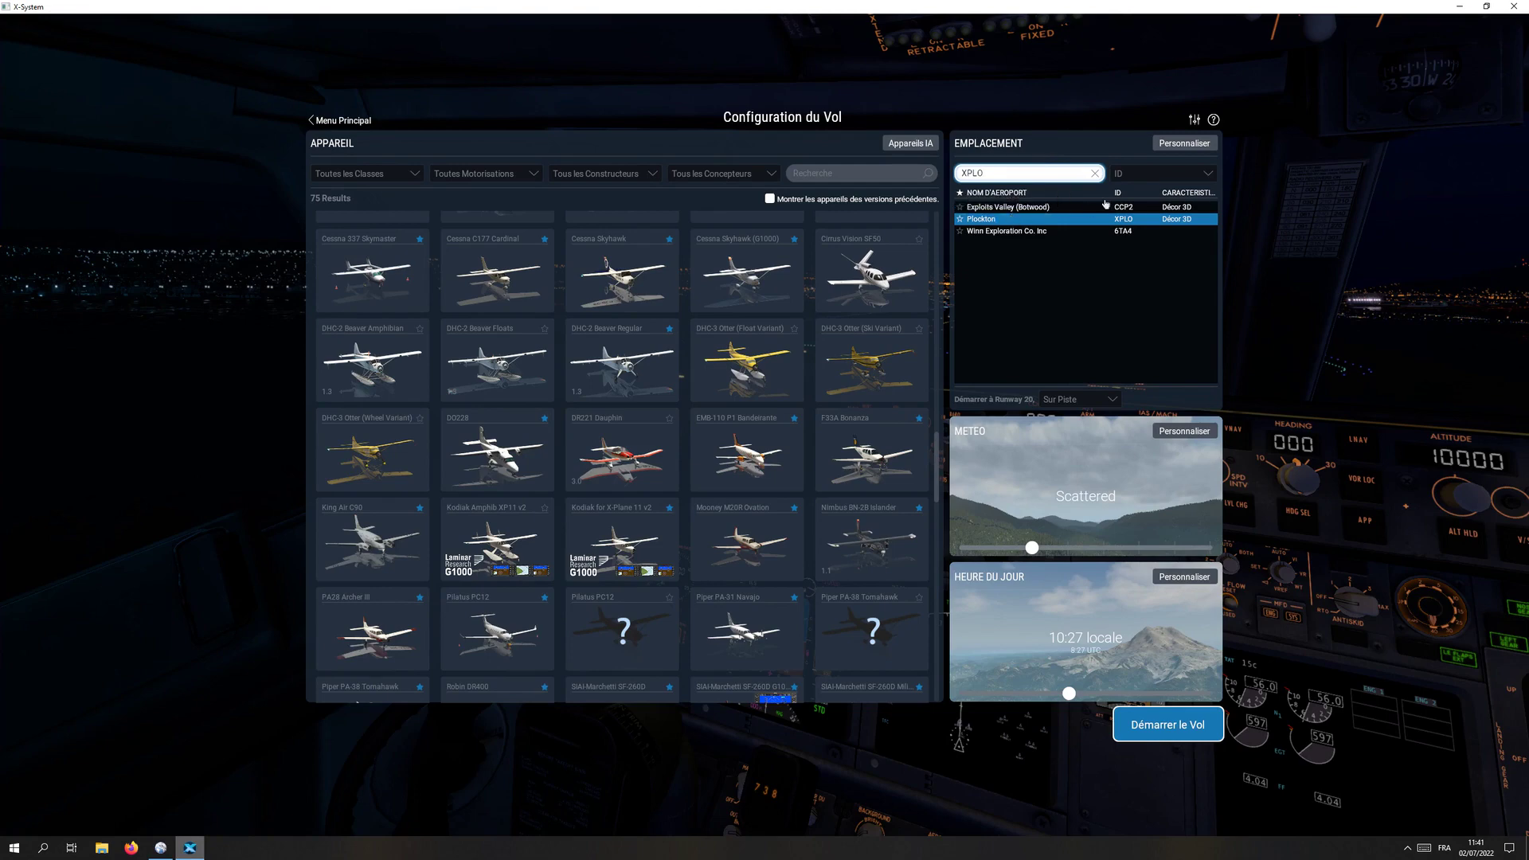
{"action": "left_click", "coordinate": [1178, 145]}
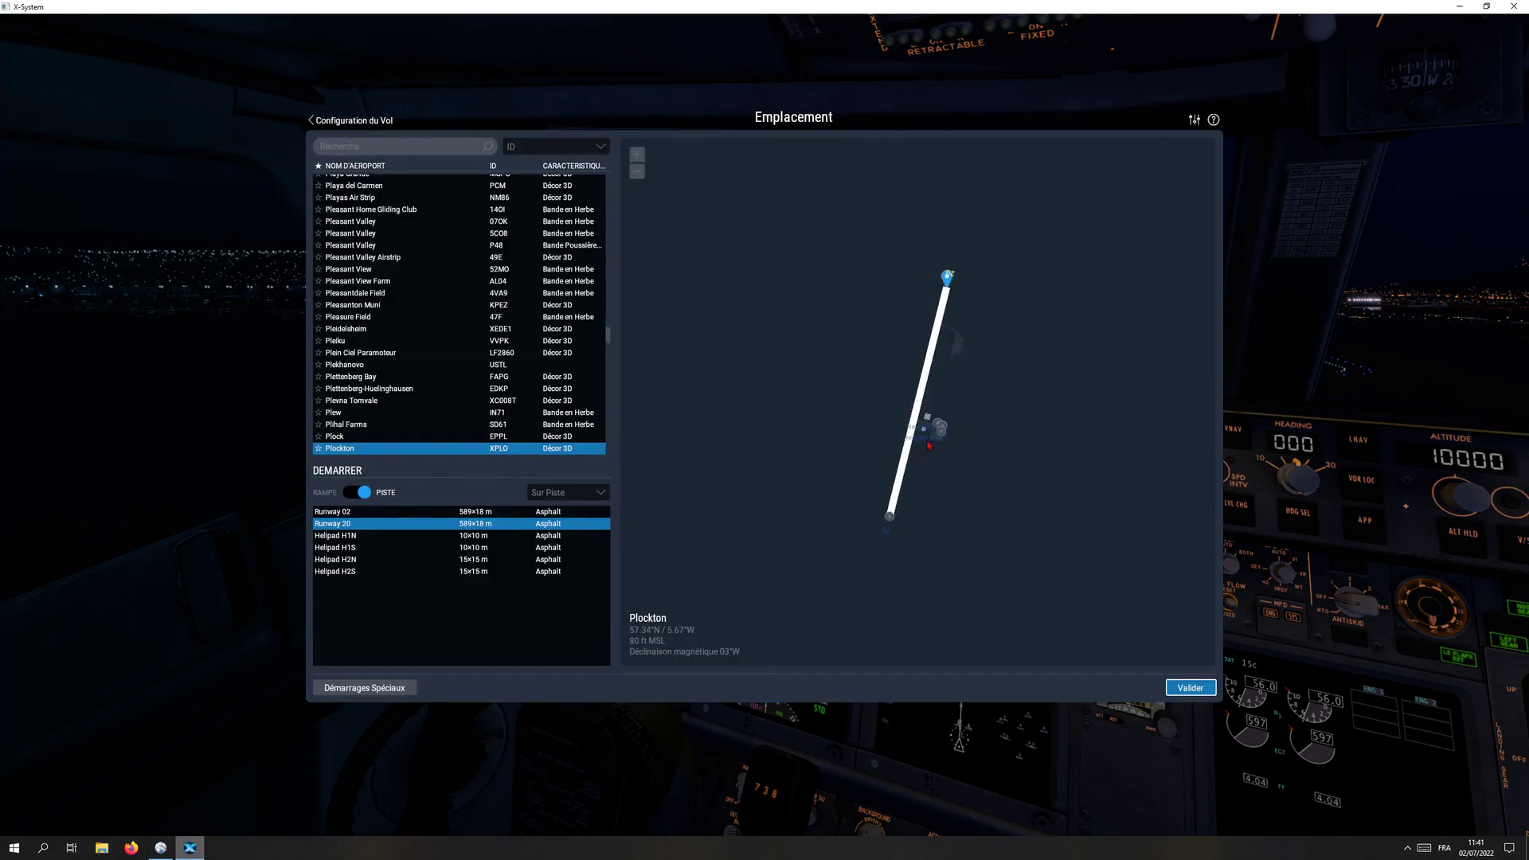
{"action": "left_click", "coordinate": [341, 514]}
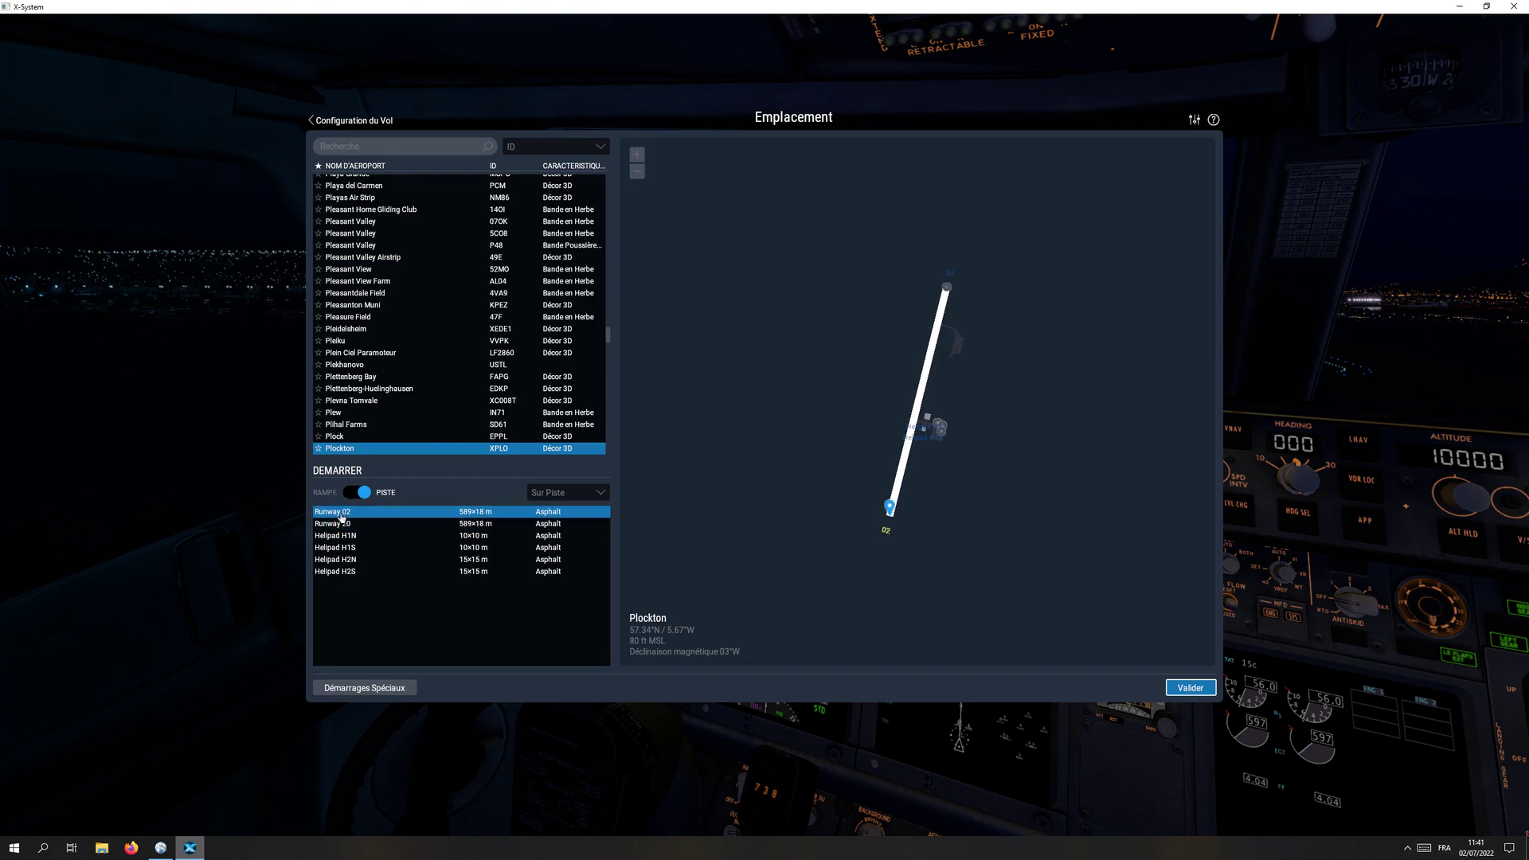
{"action": "left_click", "coordinate": [1177, 688]}
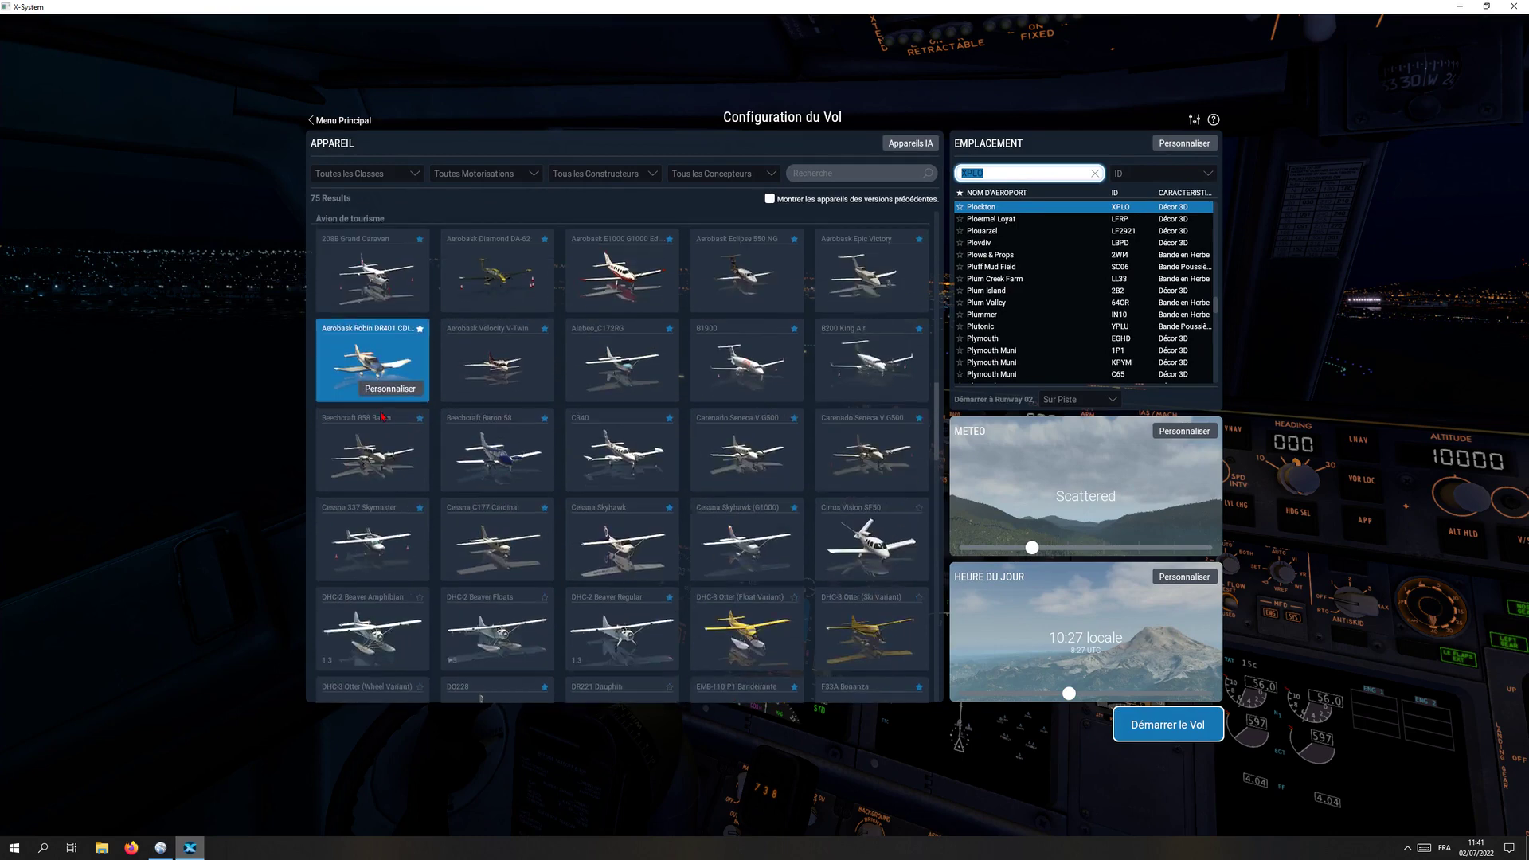
Open the details of the Aerobask Robin DR401 CDI155 and start the flight with it.
{"action": "left_click", "coordinate": [384, 391]}
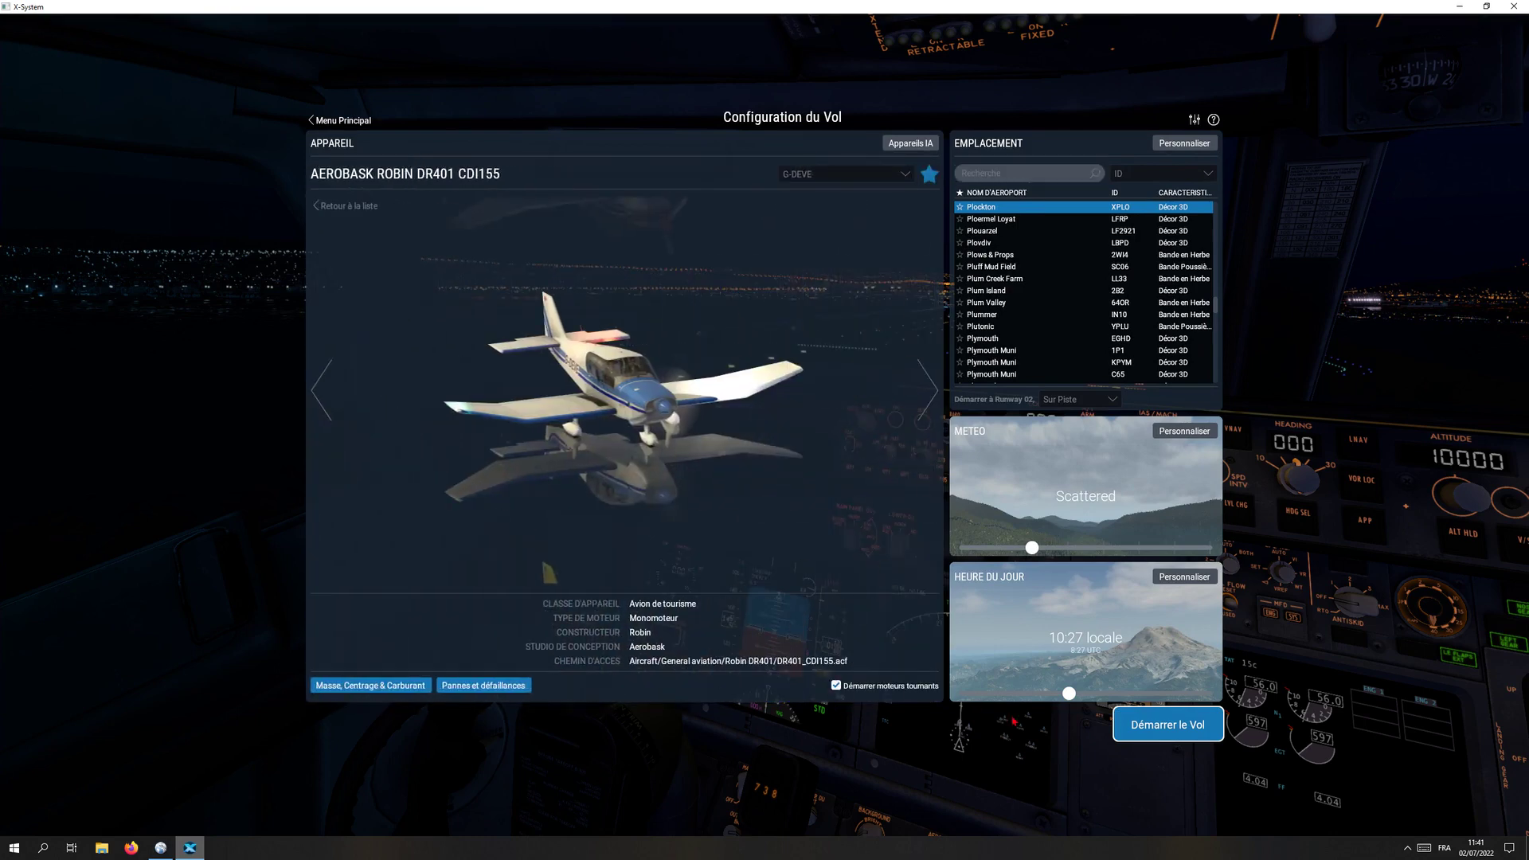
{"action": "left_click", "coordinate": [1168, 723]}
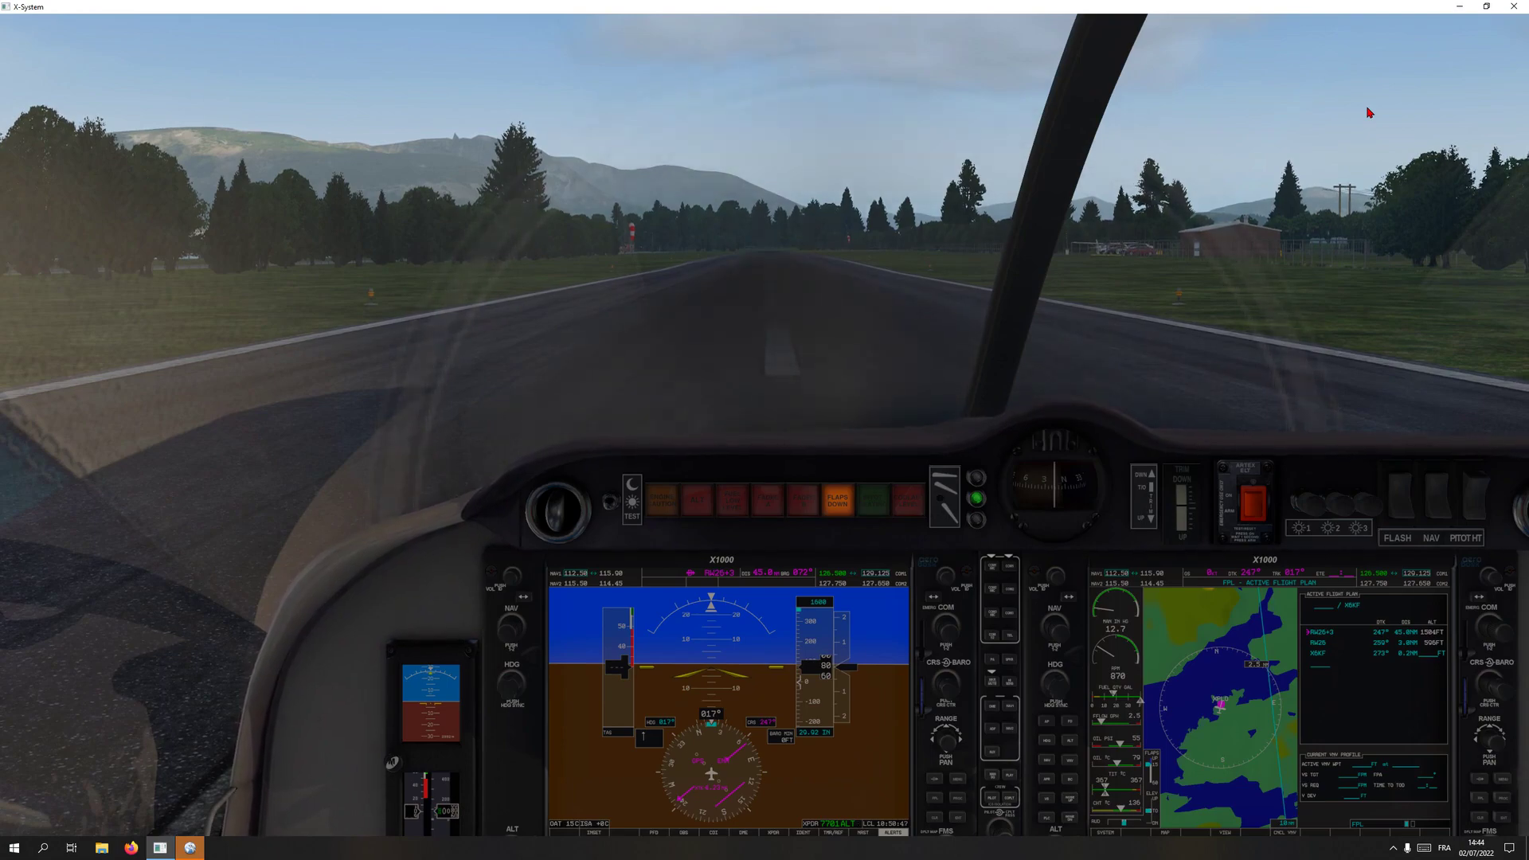
Examine the aircraft on runway 02 from outside, from behind and from its side, and return to the cockpit view.
{"action": "key", "text": "shift+8"}
{"action": "key", "text": "Left"}
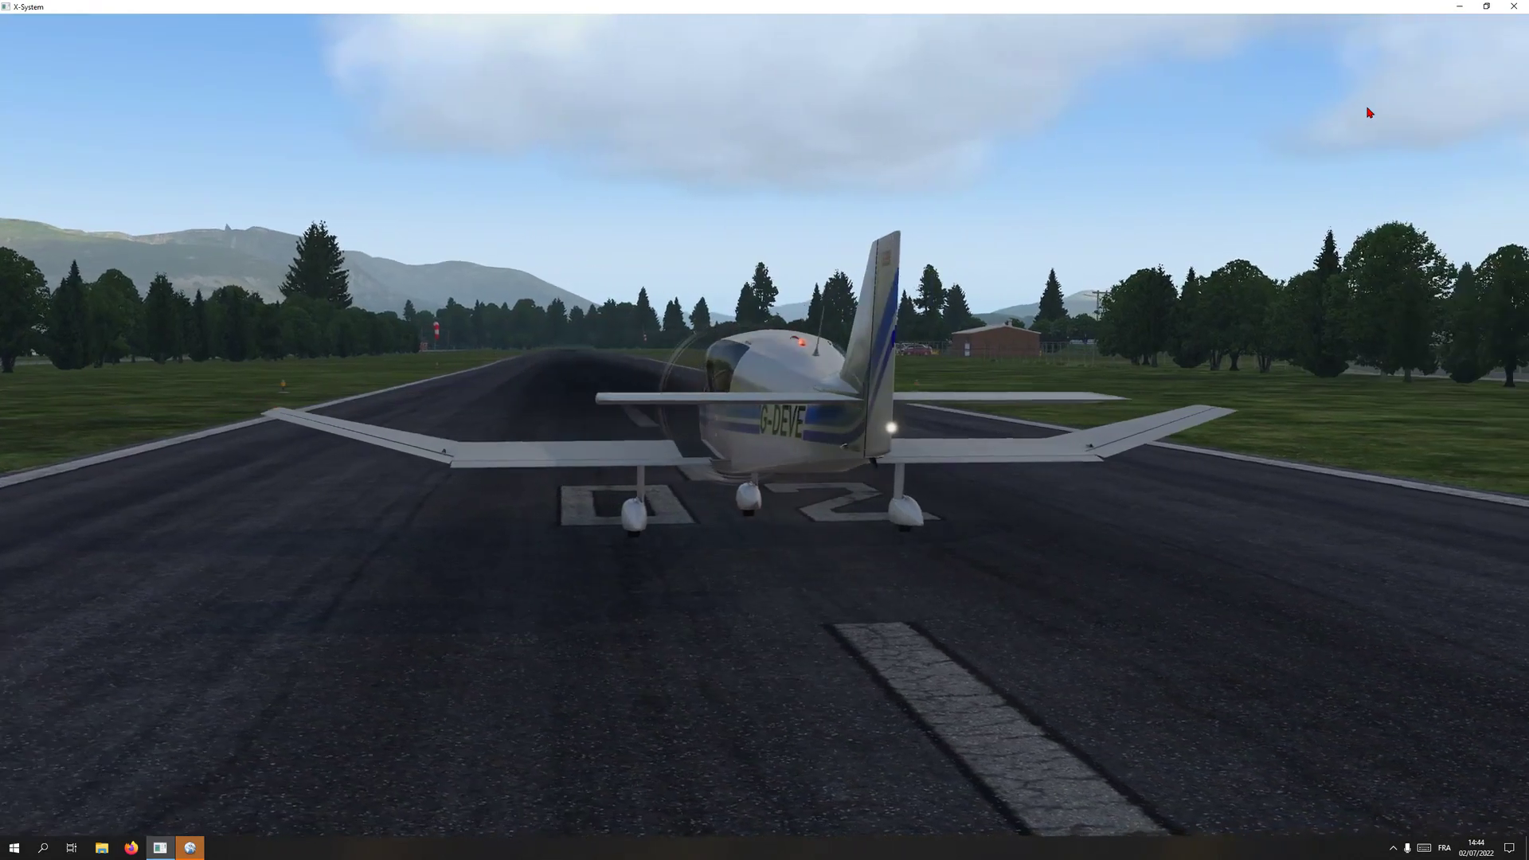
{"action": "key", "text": "Left"}
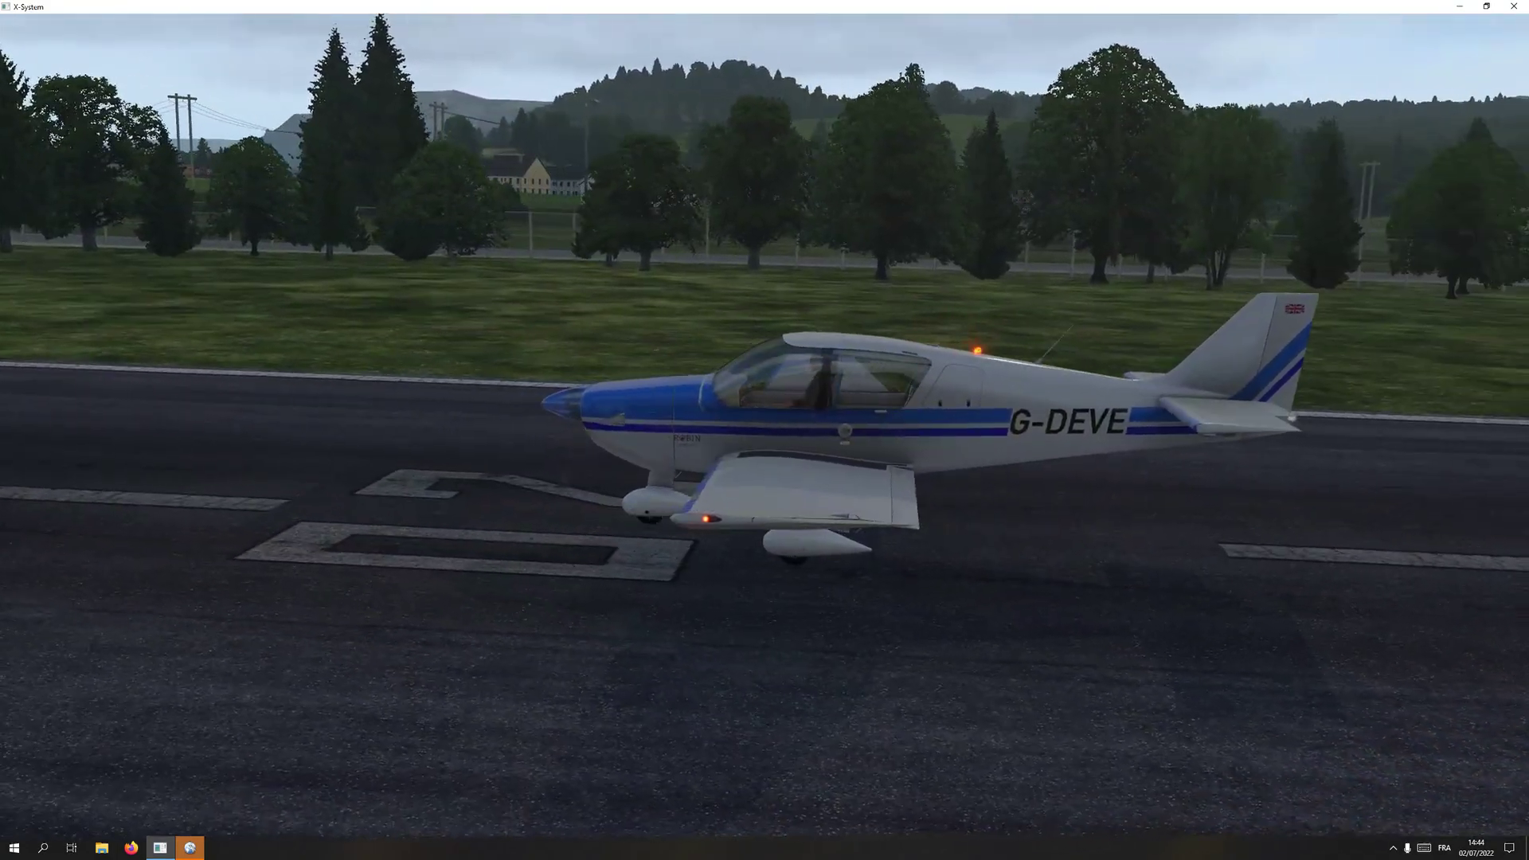
{"action": "key", "text": "shift+9"}
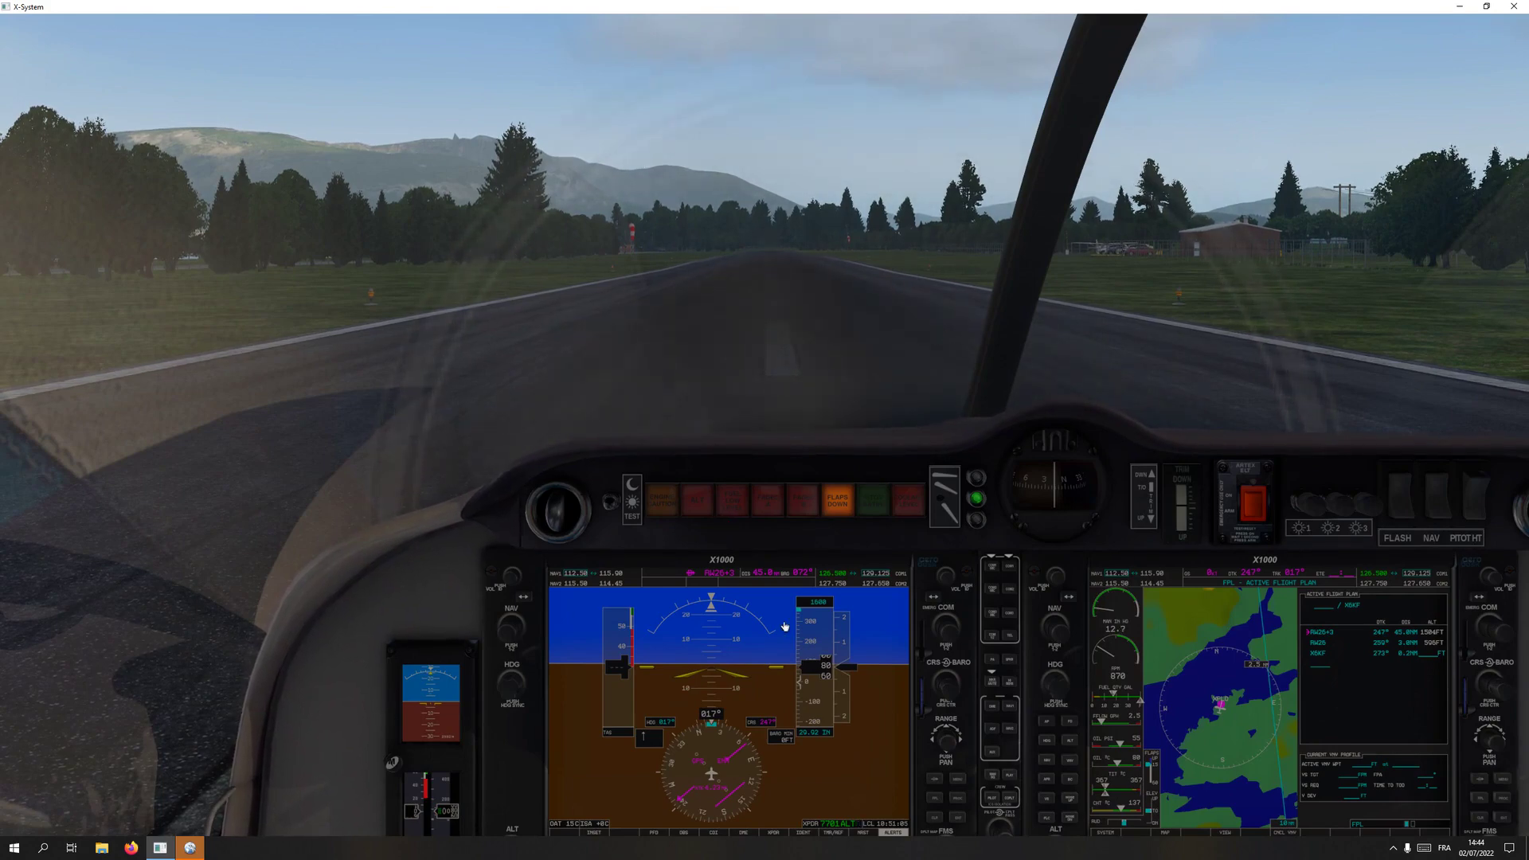
Enlarge the X1000 multifunction display and delete the active flight plan.
{"action": "left_click", "coordinate": [1188, 653]}
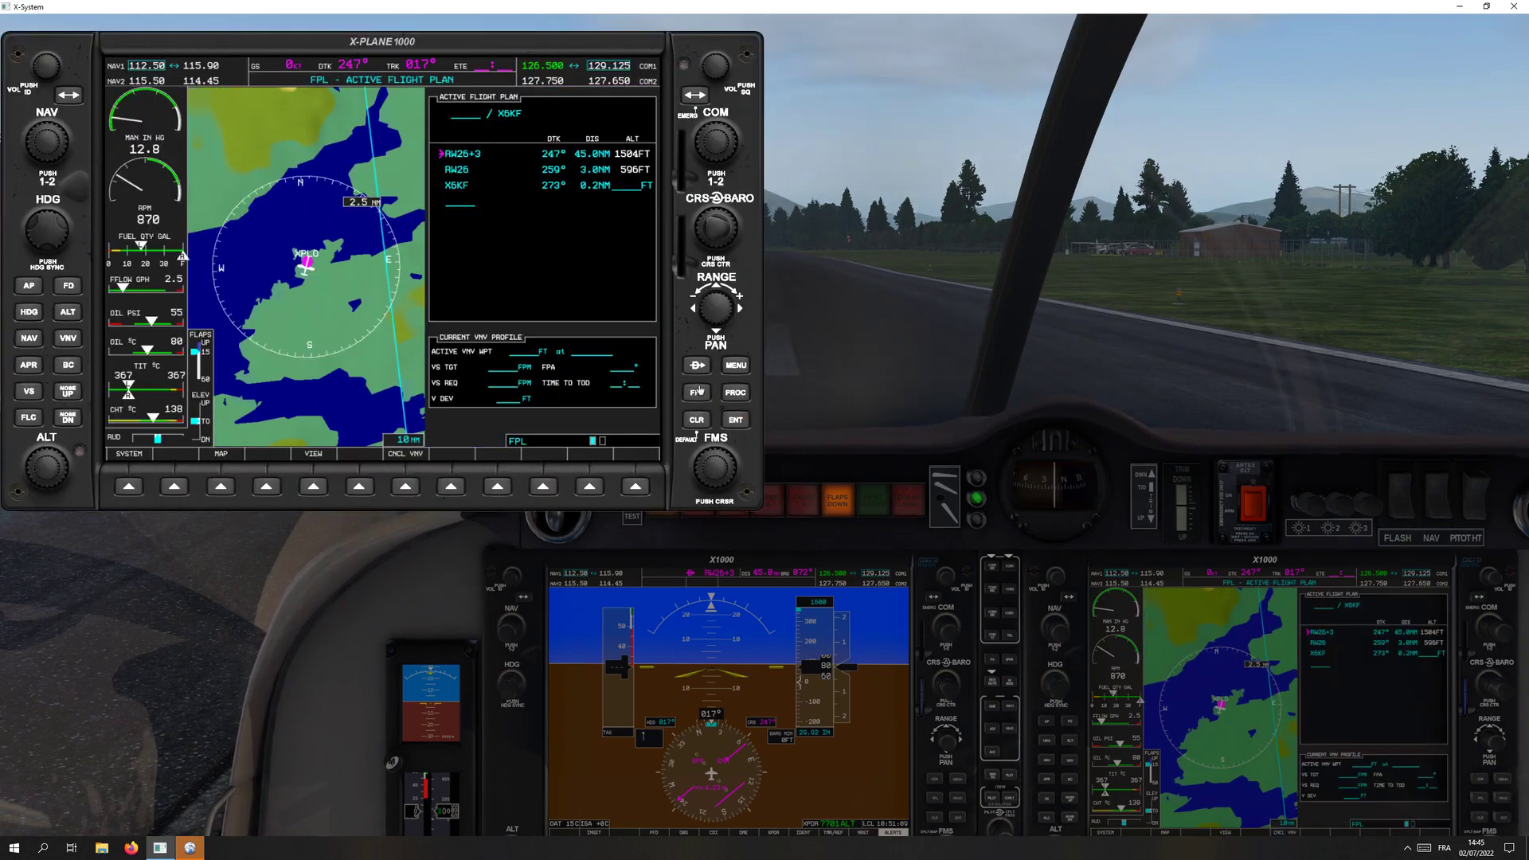
{"action": "left_click", "coordinate": [718, 468]}
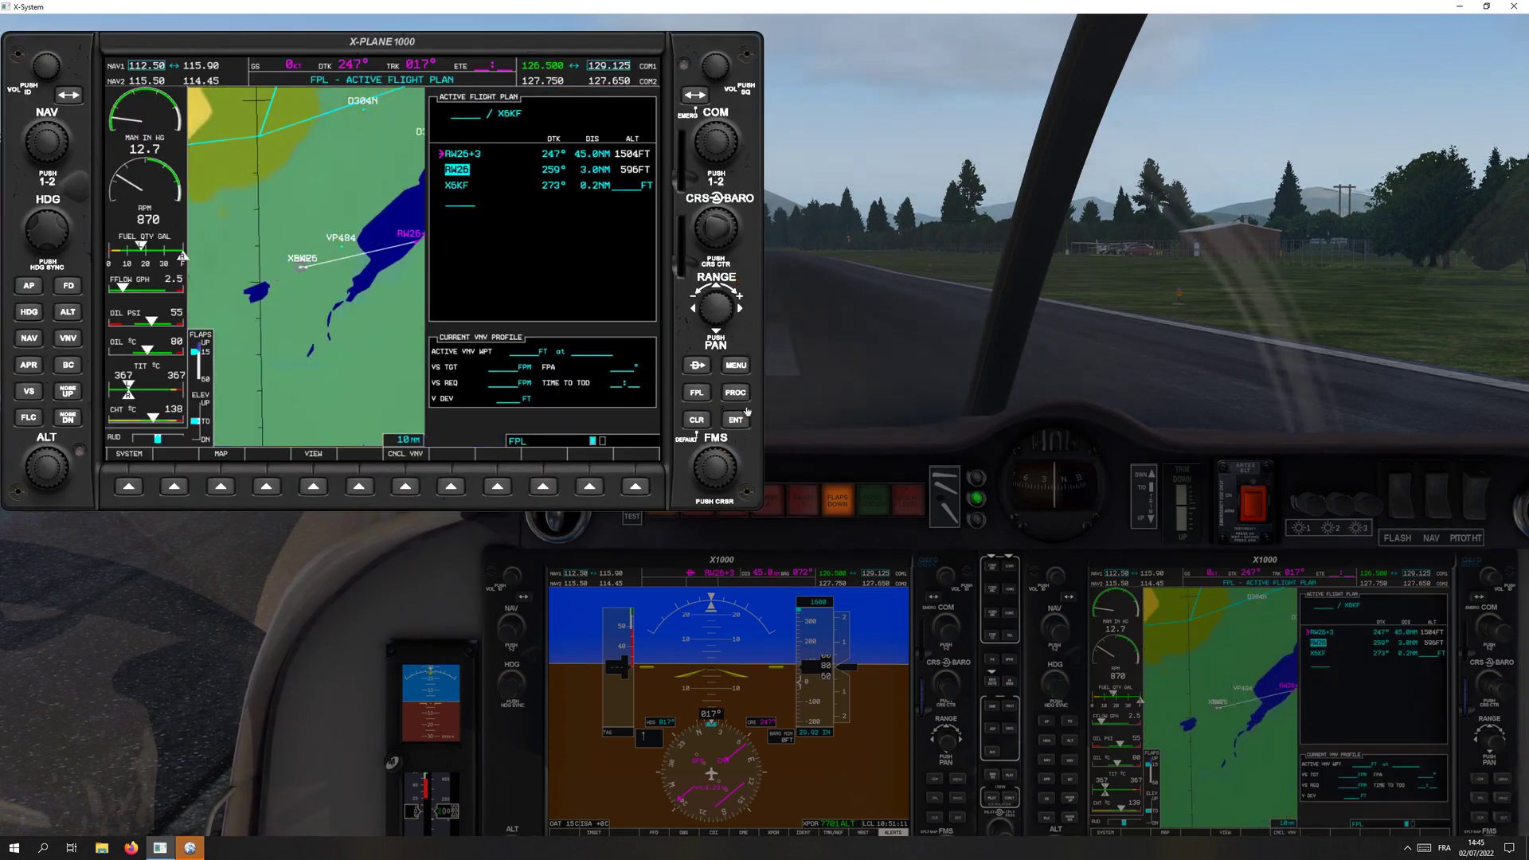
{"action": "left_click", "coordinate": [735, 366]}
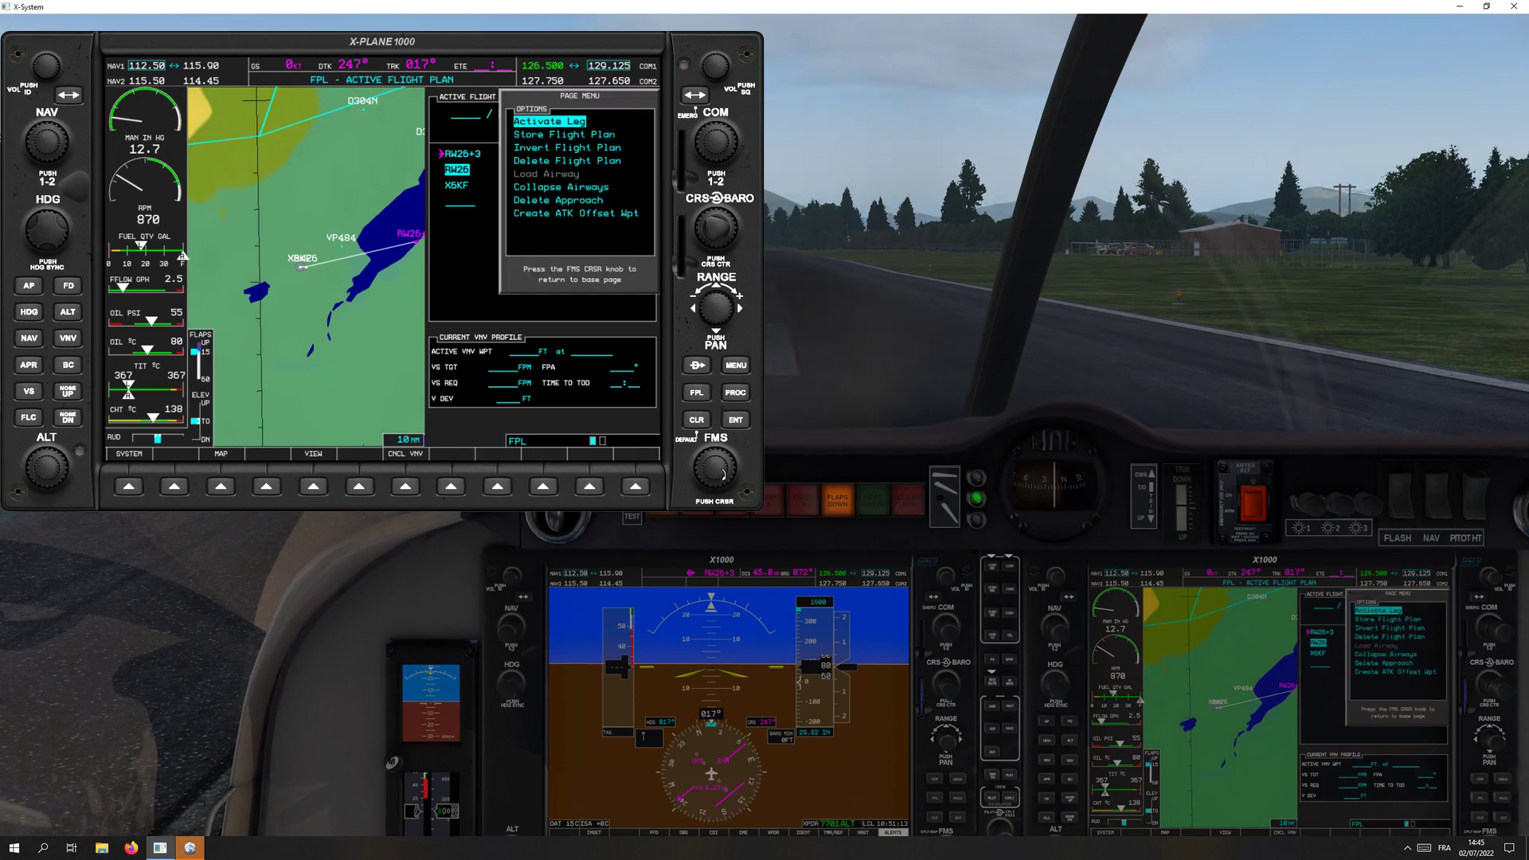
{"action": "scroll", "coordinate": [724, 469], "scroll_direction": "up", "scroll_amount": 2}
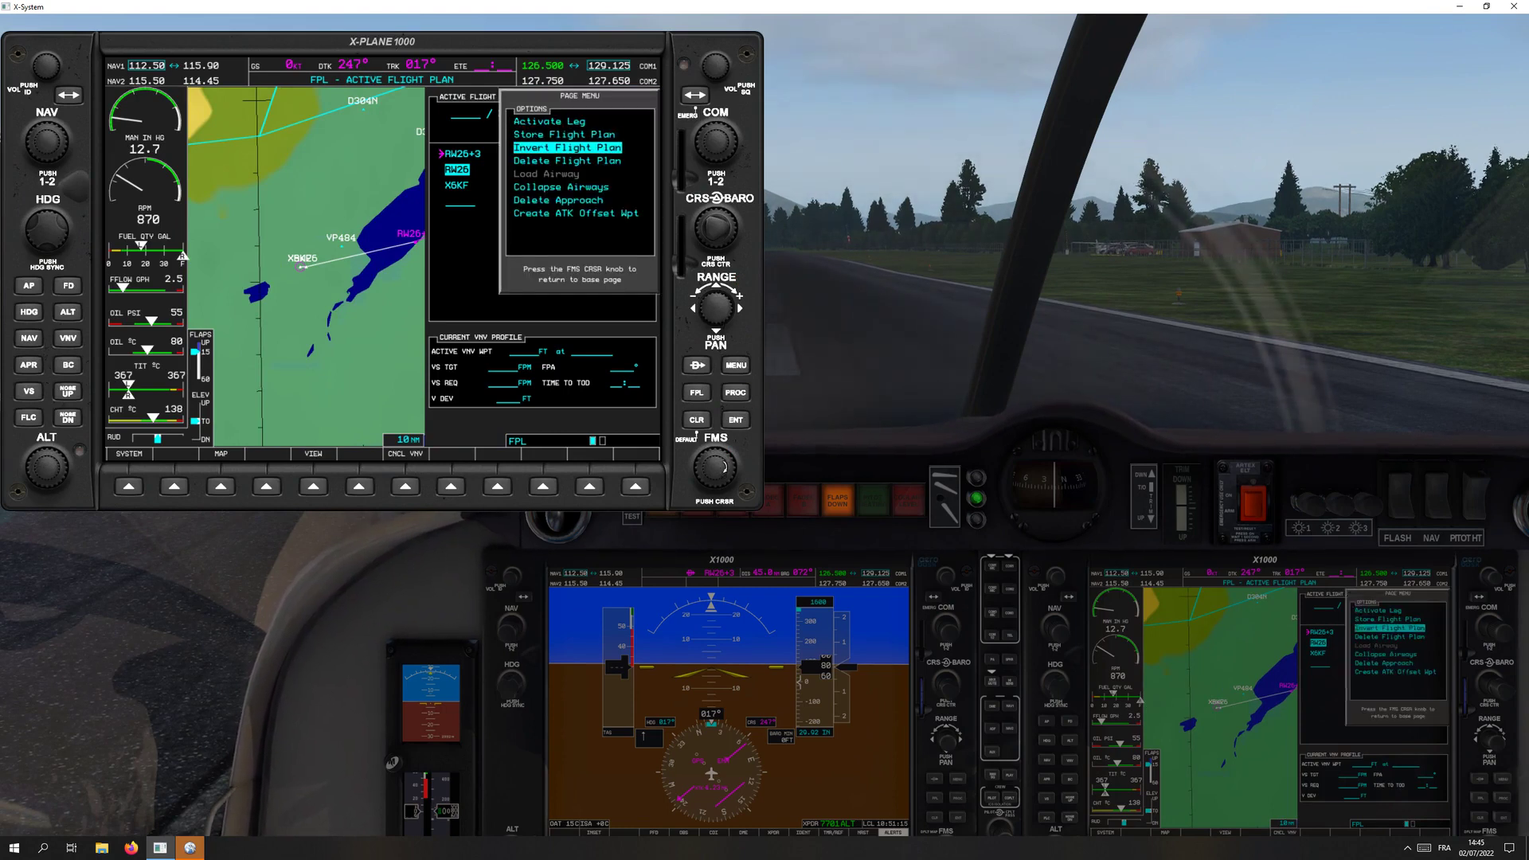
{"action": "scroll", "coordinate": [724, 469], "scroll_direction": "up", "scroll_amount": 1}
{"action": "left_click", "coordinate": [737, 421]}
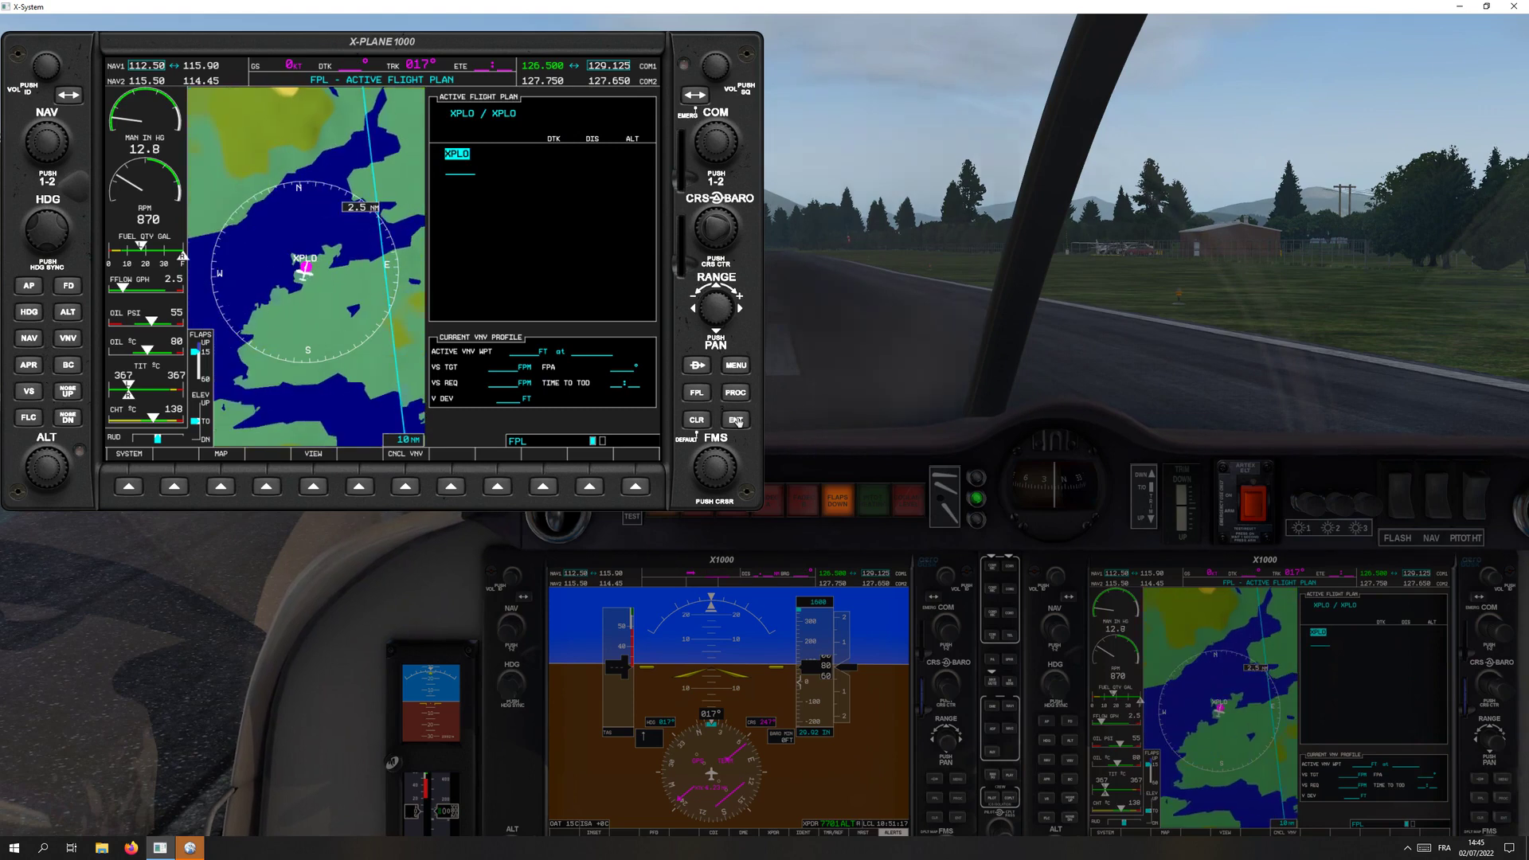
Load XPLO-X6KF.fms from the flight plan catalog and close the enlarged multifunction display.
{"action": "left_click", "coordinate": [714, 467]}
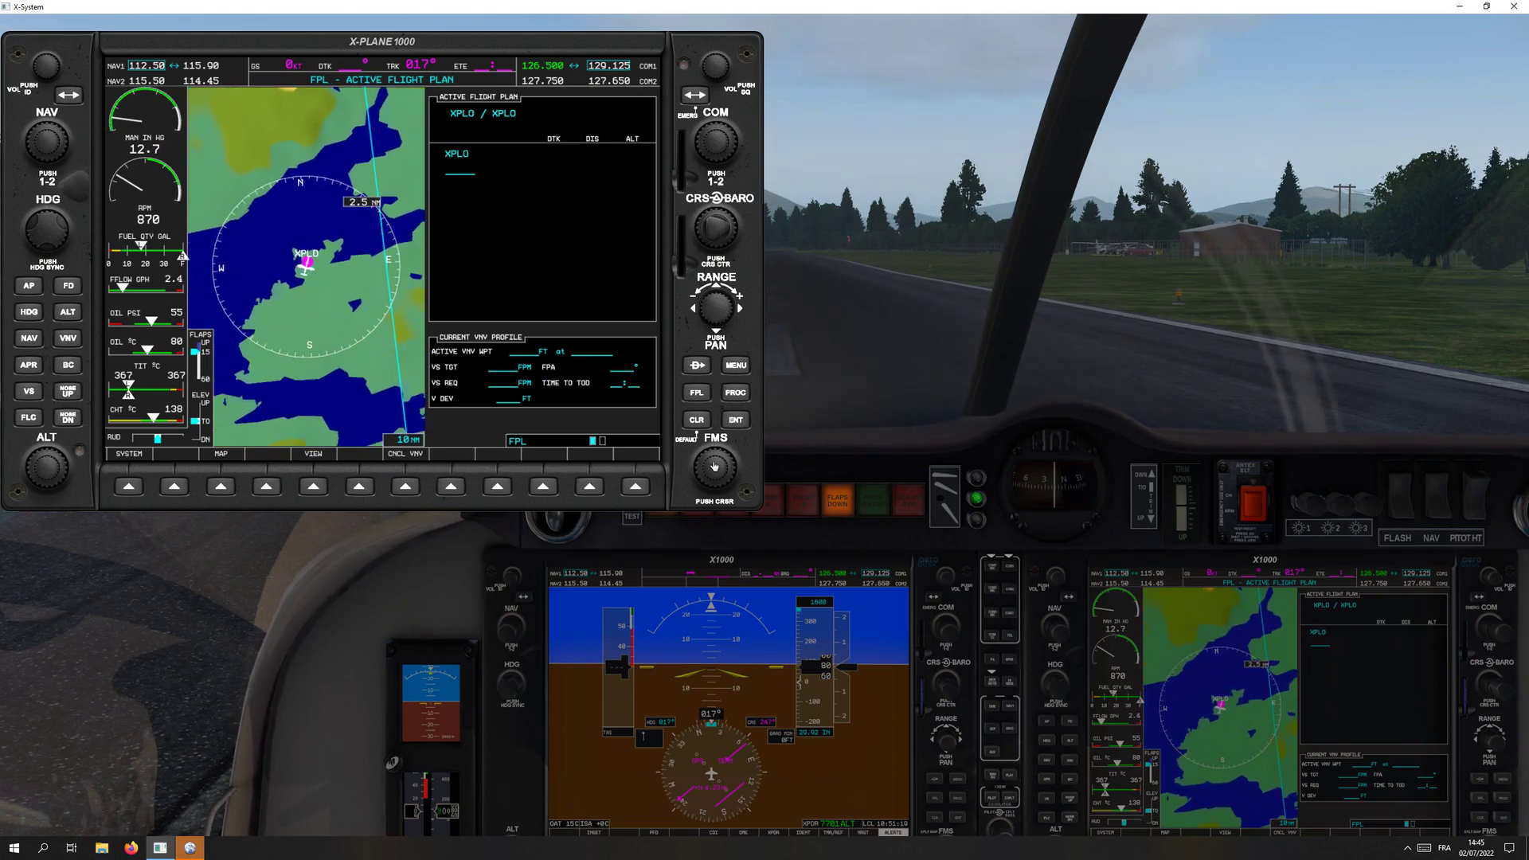
{"action": "scroll", "coordinate": [714, 467], "scroll_direction": "up", "scroll_amount": 1}
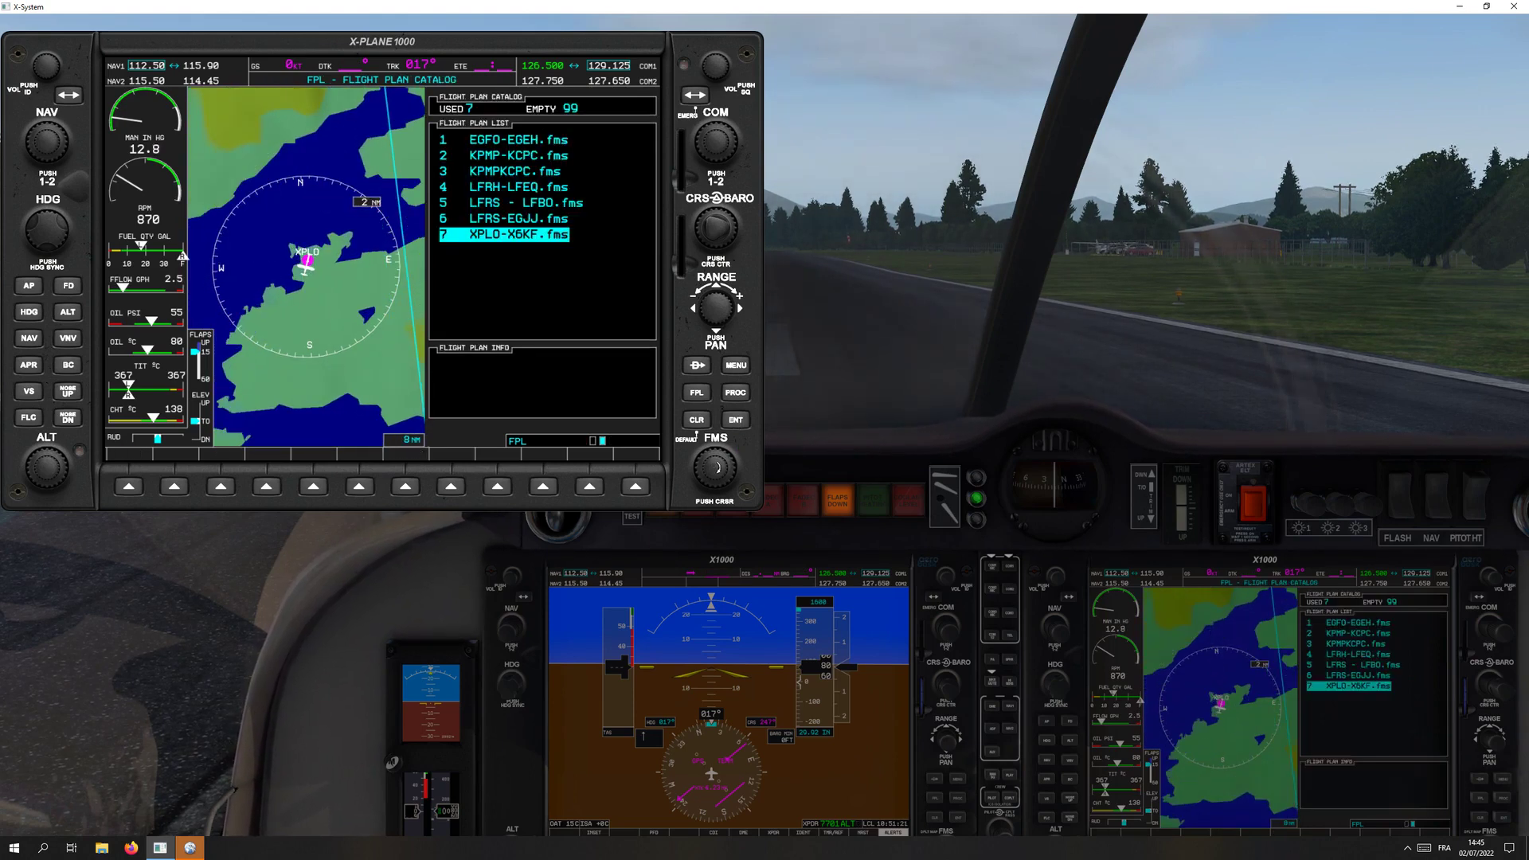
{"action": "left_click", "coordinate": [726, 419]}
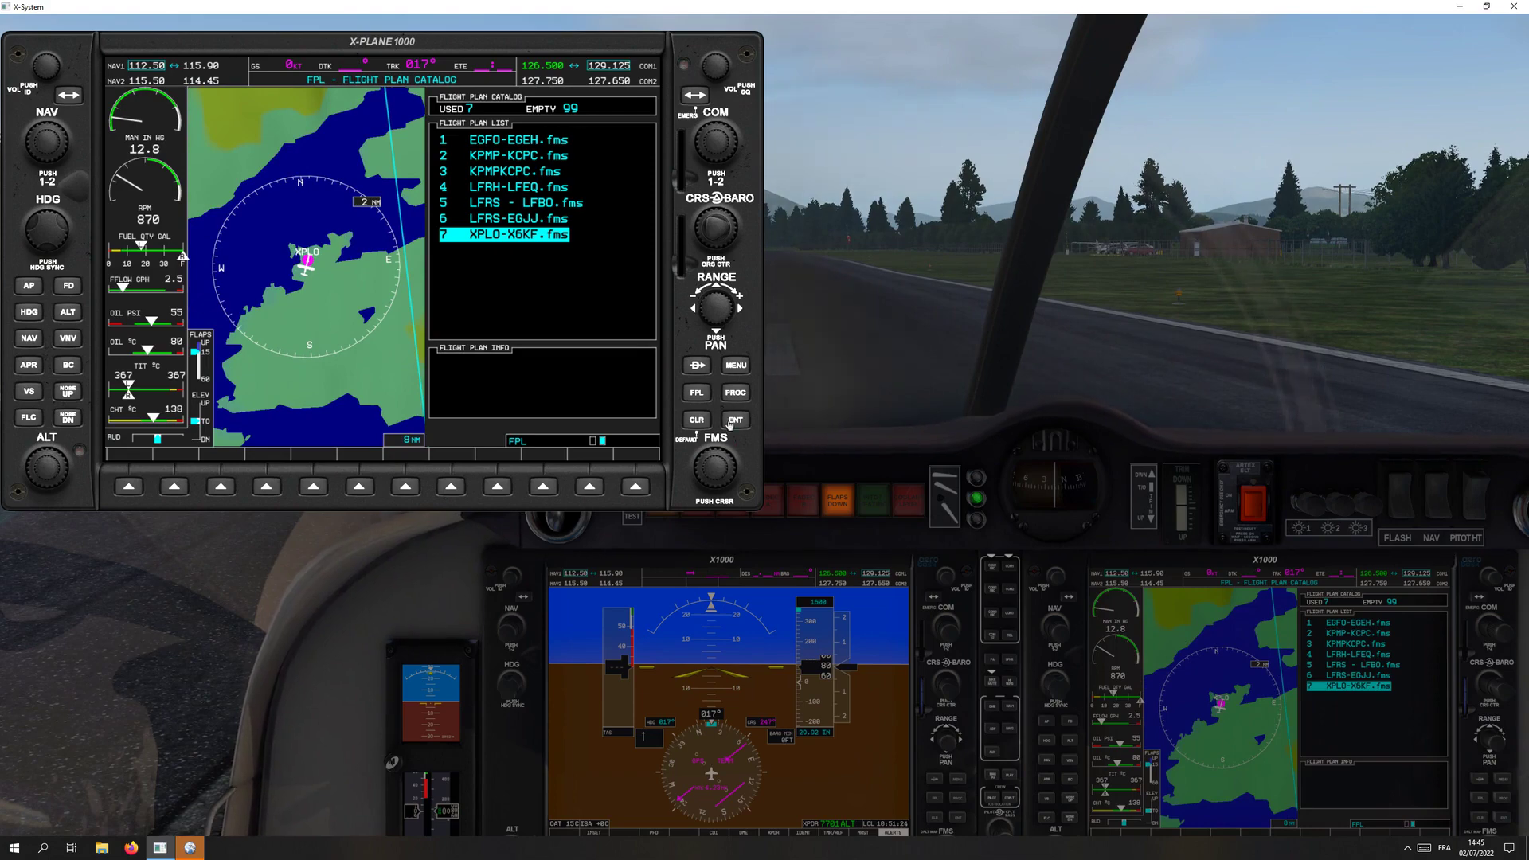
{"action": "left_click", "coordinate": [1262, 648]}
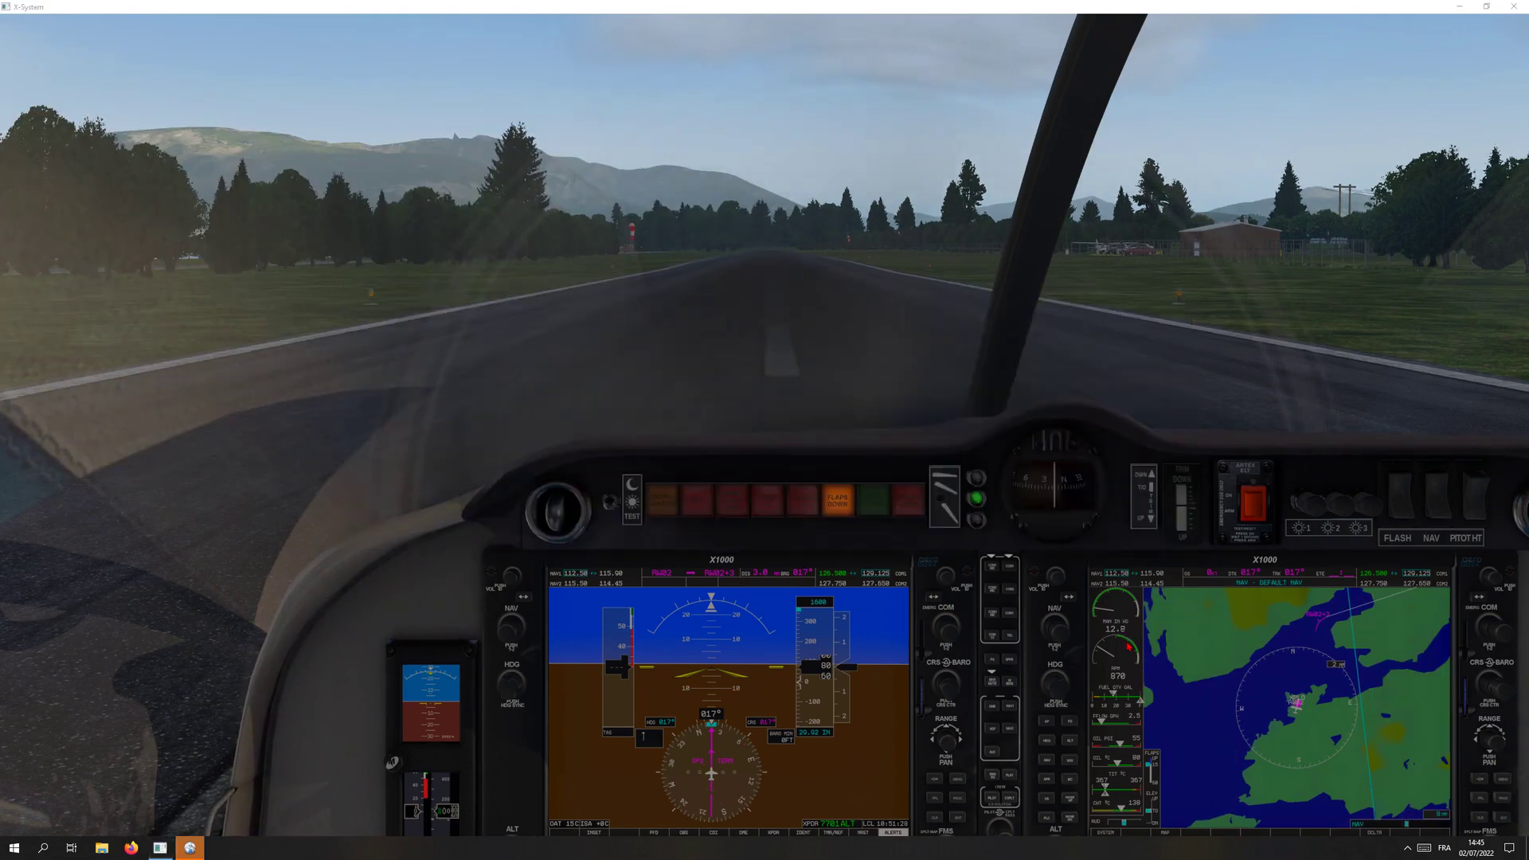
Switch to Little Navmap to check the aircraft's position and the departure leg on the map, and return to X-Plane.
{"action": "key", "text": "alt+Tab"}
{"action": "scroll", "coordinate": [805, 578], "scroll_direction": "up", "scroll_amount": 2}
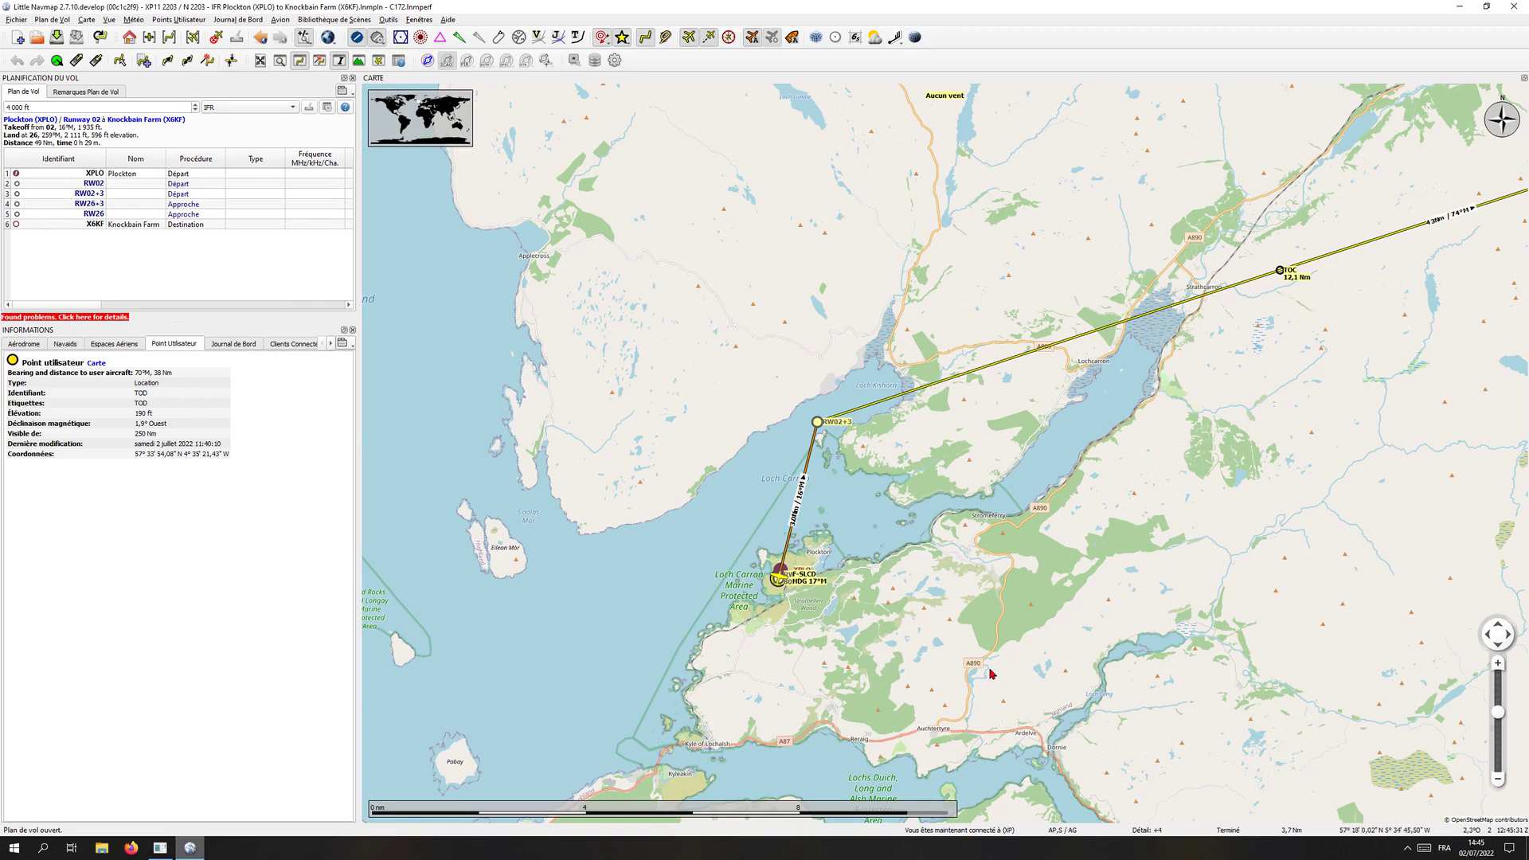
{"action": "key", "text": "alt+Tab"}
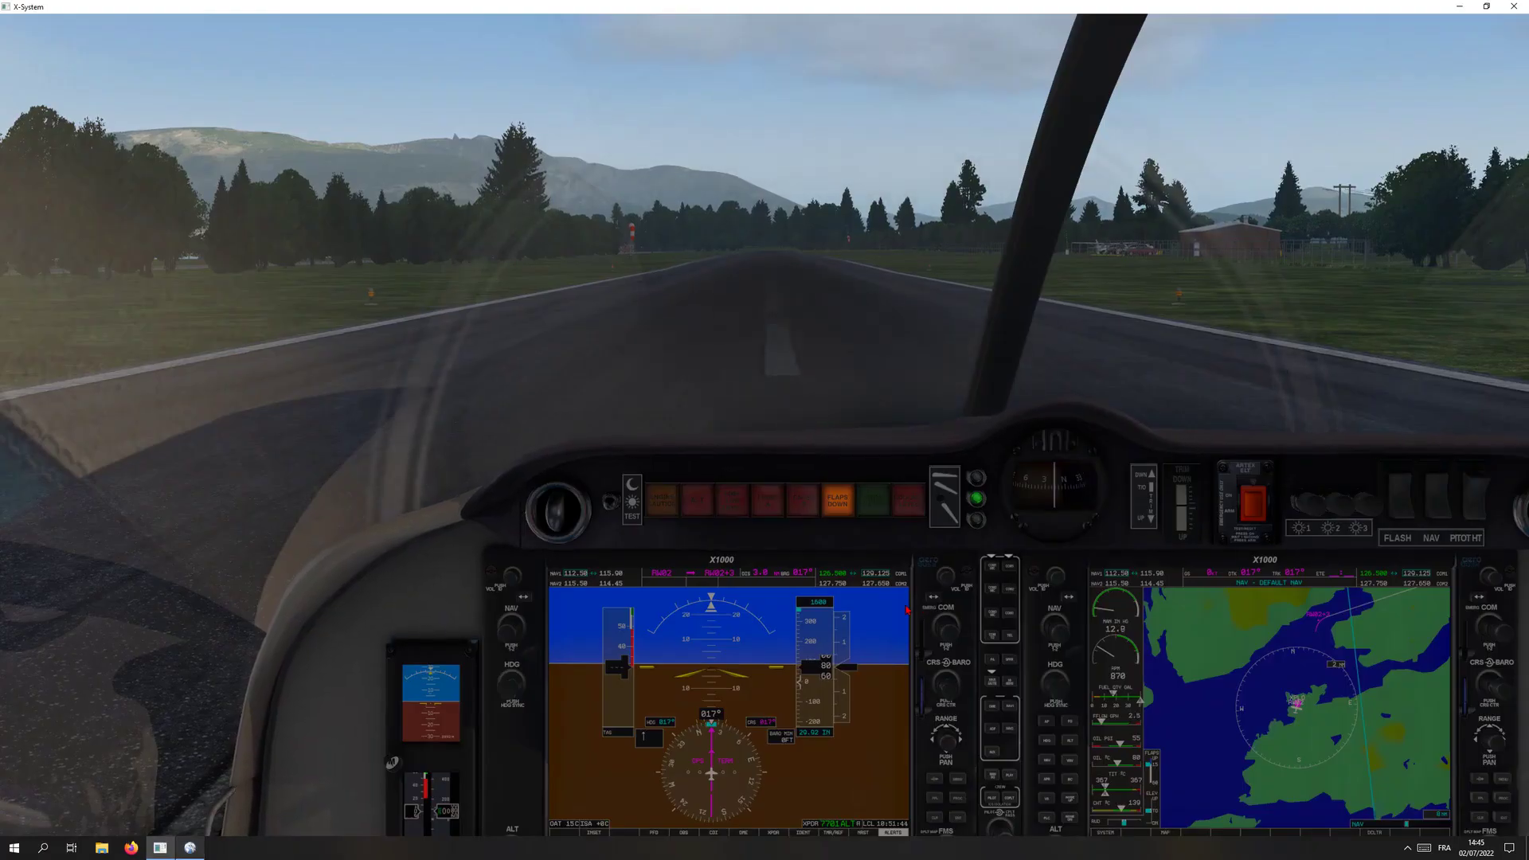
On the enlarged primary flight display, activate FLC mode at 85 kt and set the selected altitude to 4000 ft.
{"action": "left_click", "coordinate": [584, 681]}
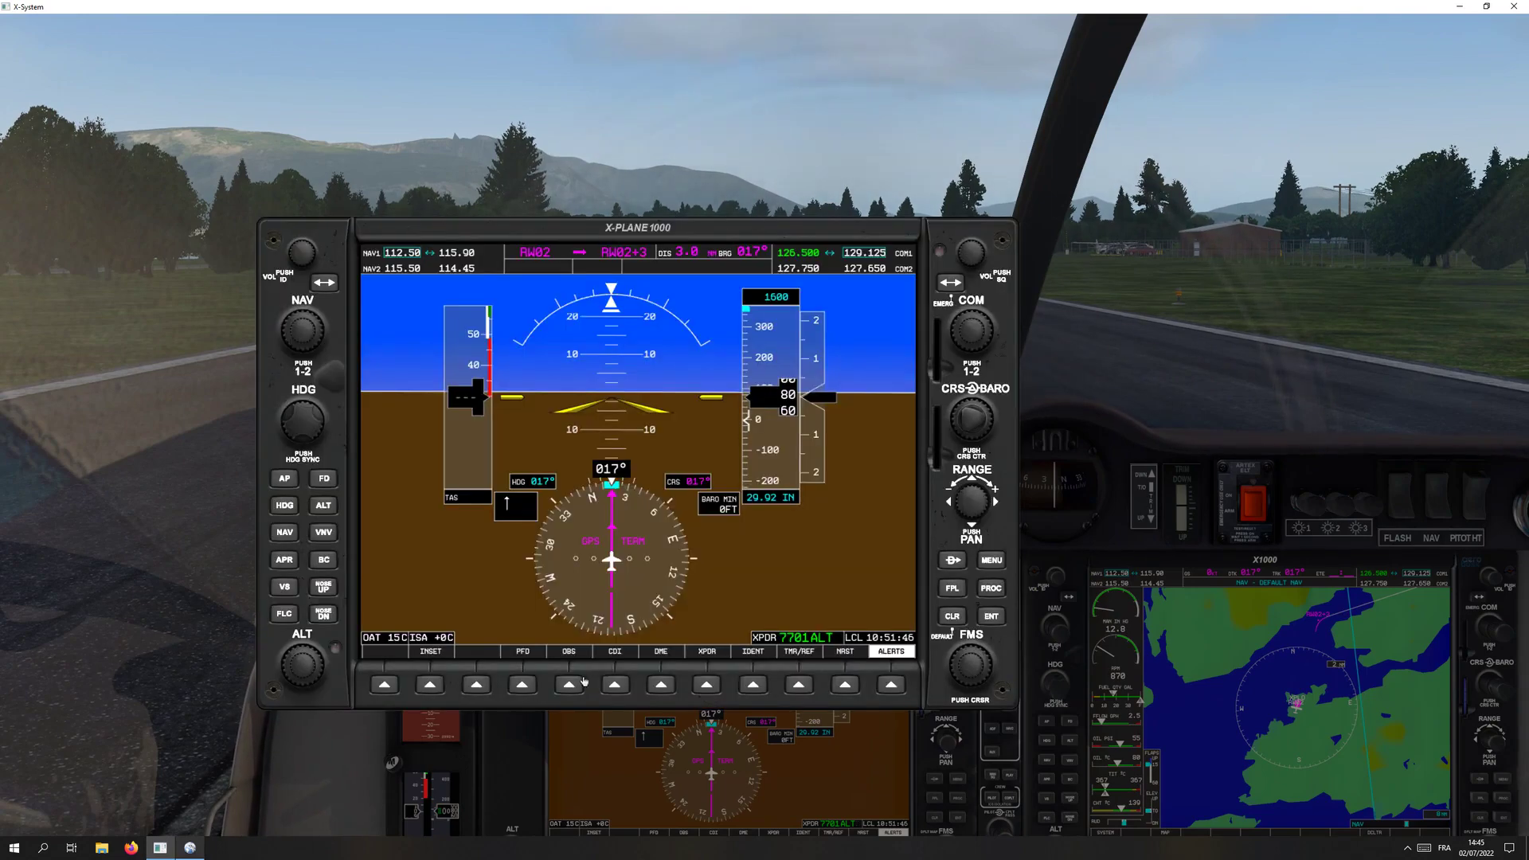
{"action": "left_click", "coordinate": [281, 612]}
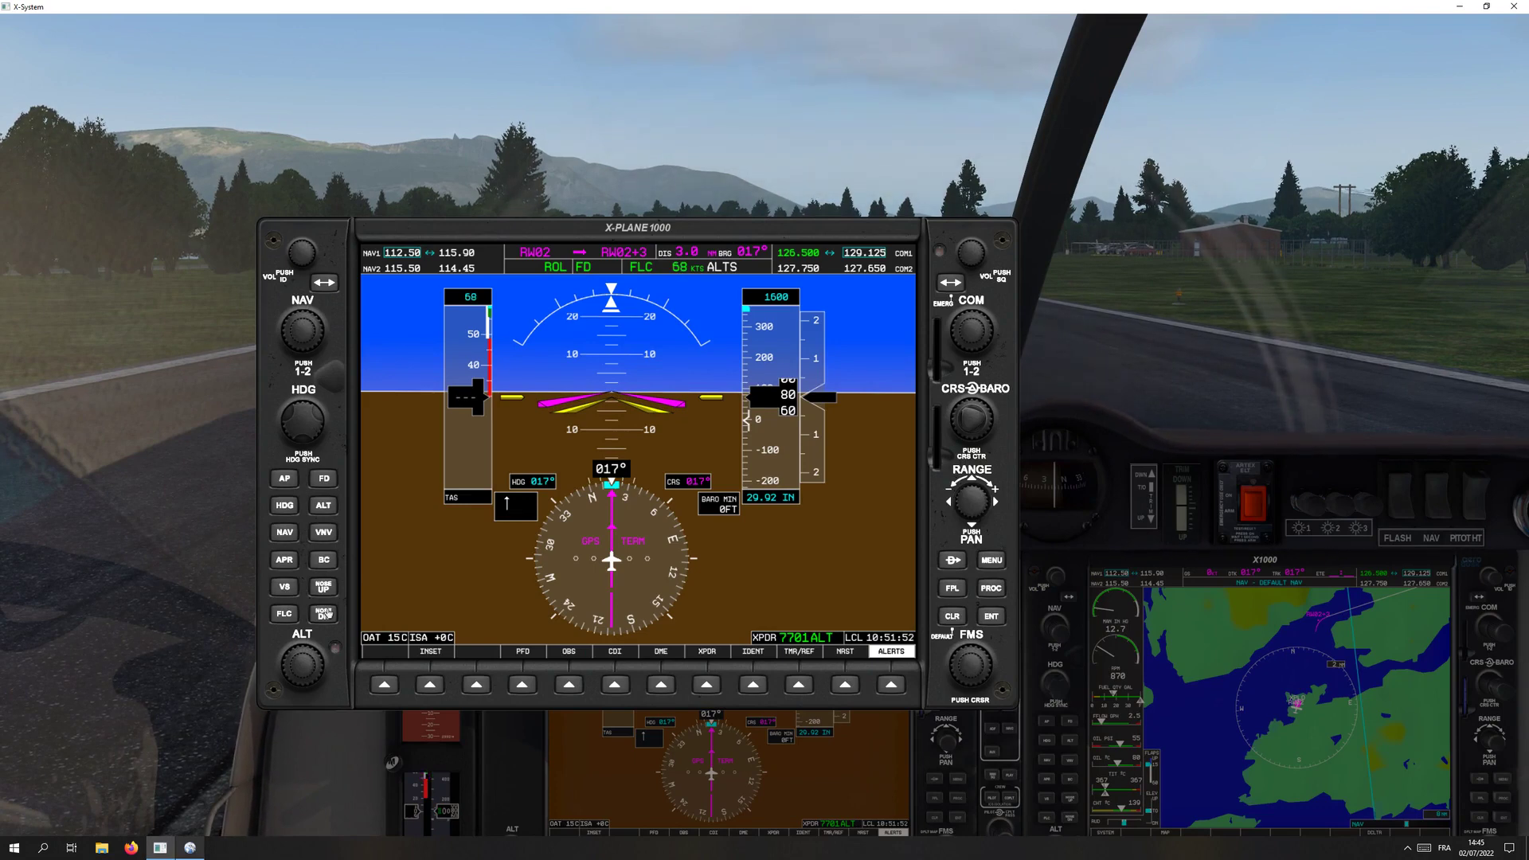
{"action": "left_click", "coordinate": [327, 614]}
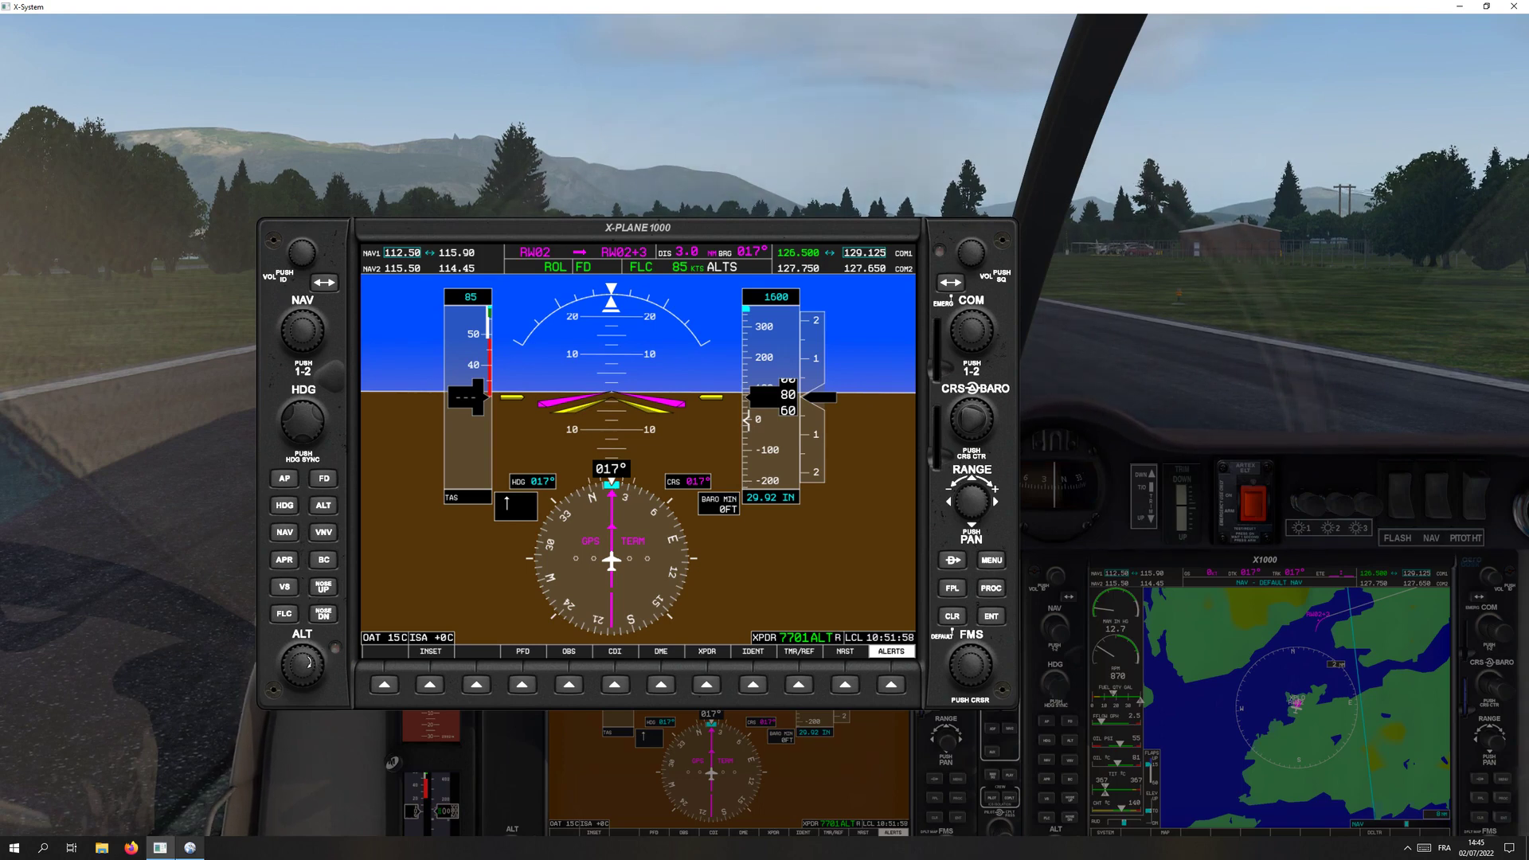
{"action": "scroll", "coordinate": [305, 663], "scroll_direction": "up", "scroll_amount": 3}
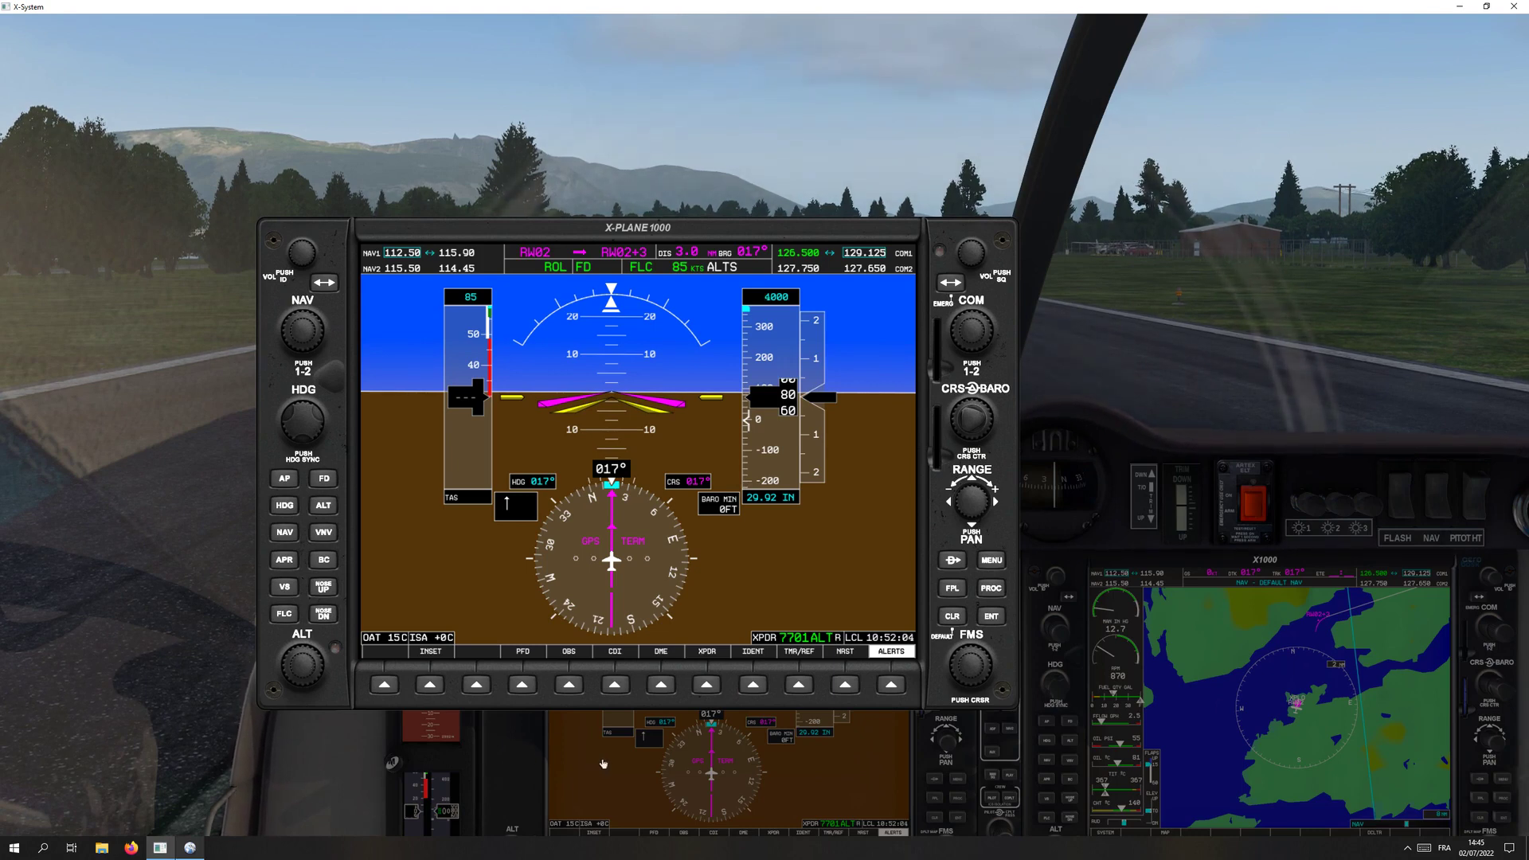
{"action": "left_click", "coordinate": [602, 763]}
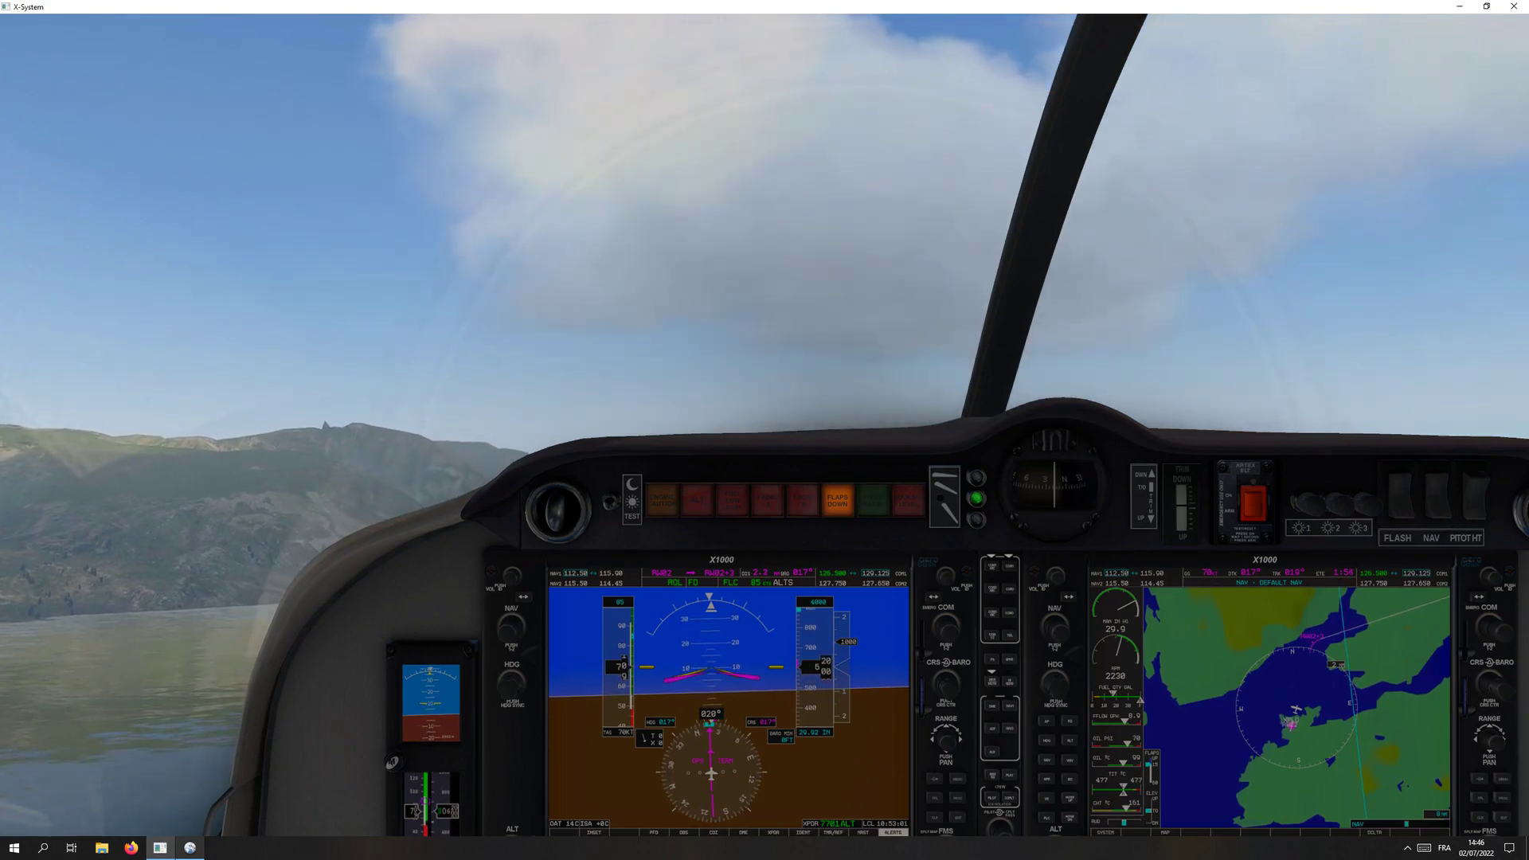
Retract the flaps after takeoff and engage the autopilot in heading mode from the enlarged multifunction display.
{"action": "key", "text": "v"}
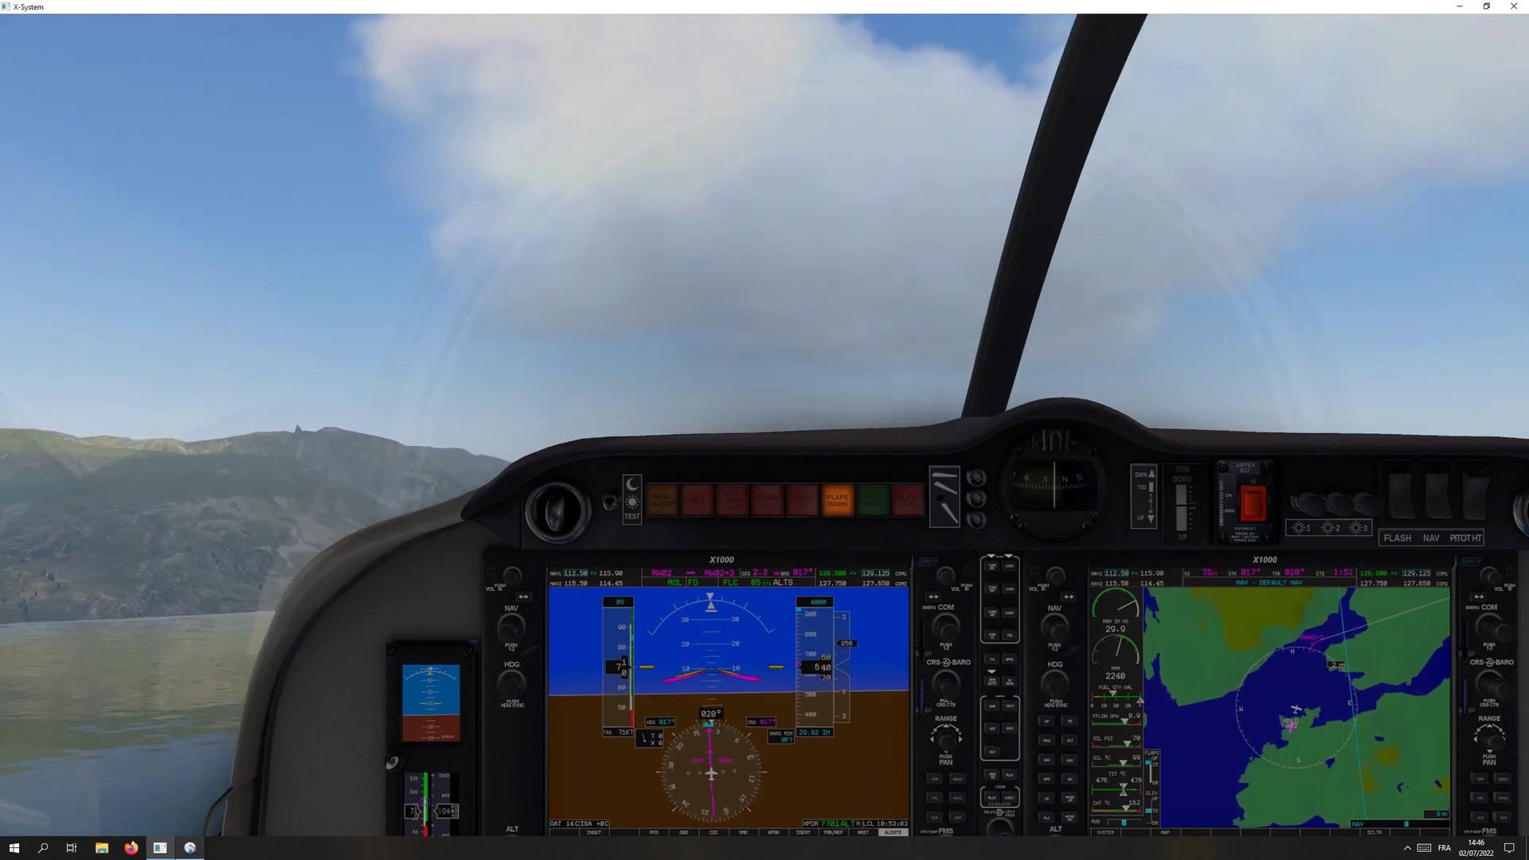
{"action": "key", "text": "Down"}
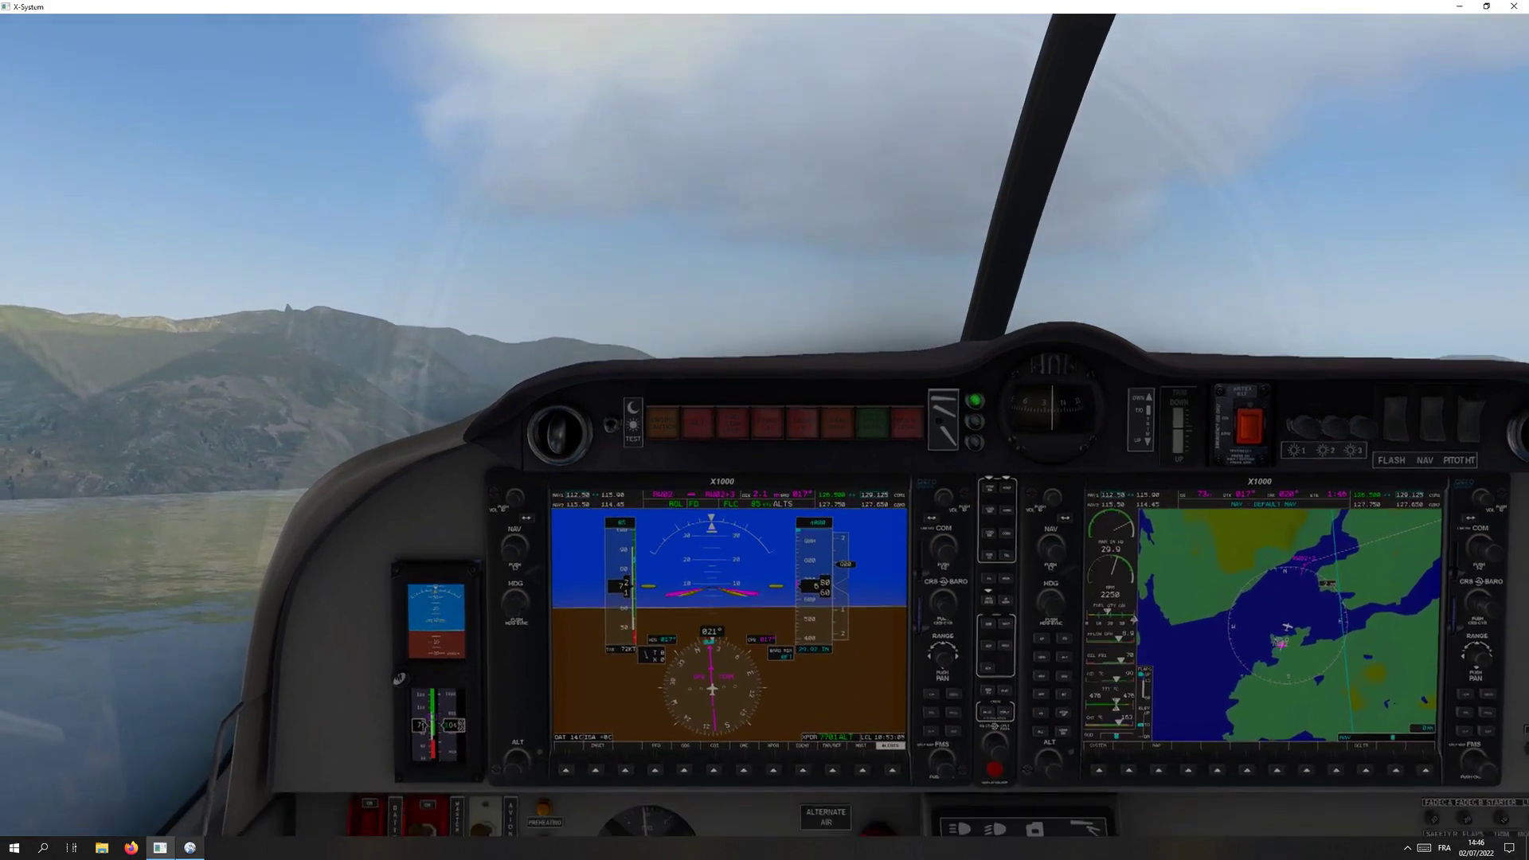
{"action": "key", "text": "Down"}
{"action": "left_click", "coordinate": [1280, 443]}
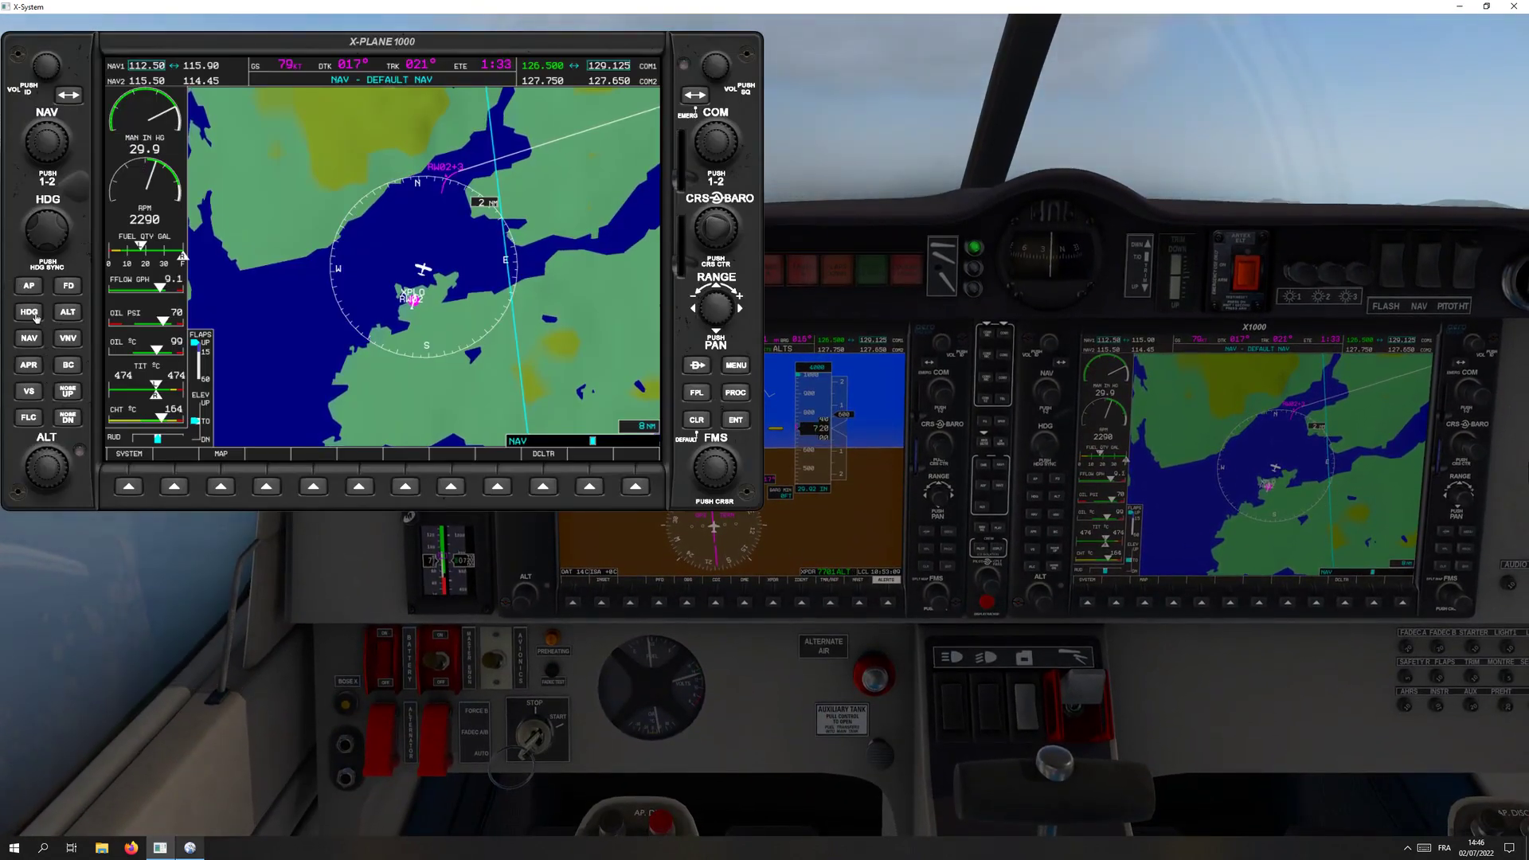
{"action": "left_click", "coordinate": [1182, 540]}
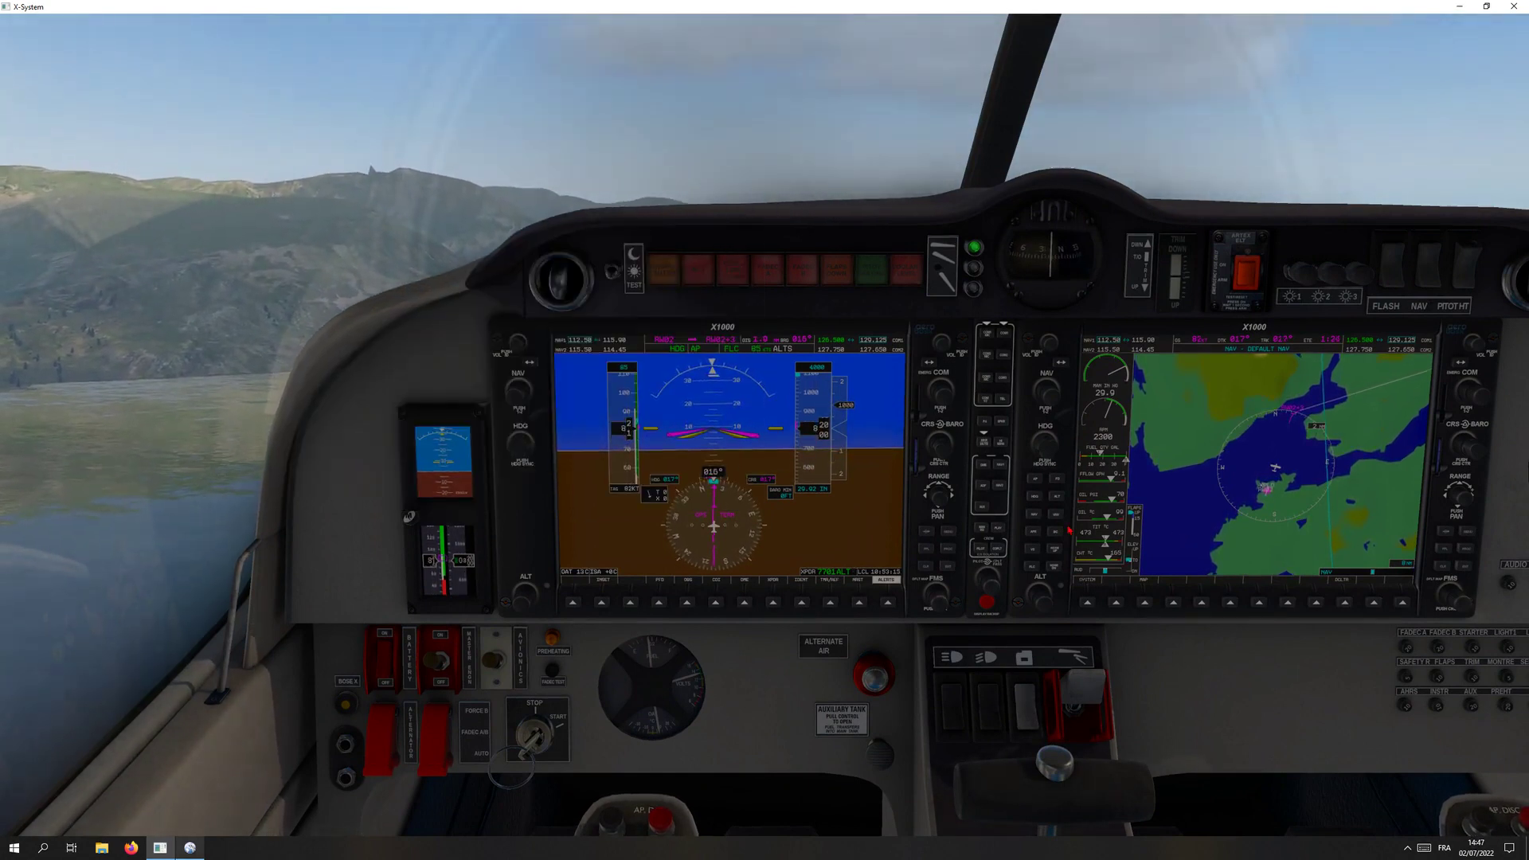
On the enlarged multifunction display, switch the autopilot from heading to NAV mode to follow the GPS route, and close the enlarged display.
{"action": "key", "text": "ctrl+m"}
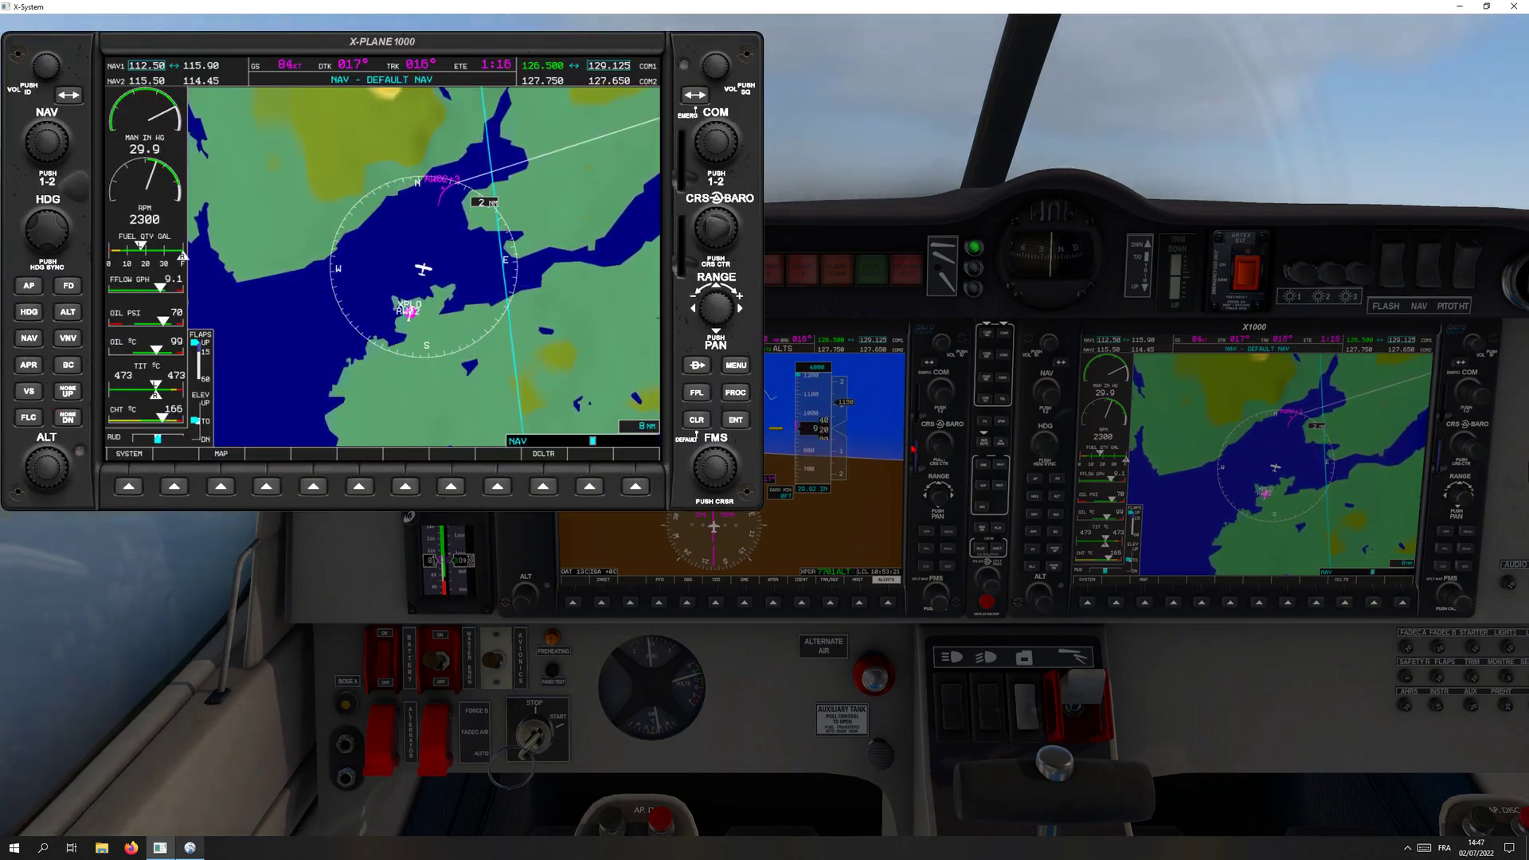
{"action": "key", "text": "ctrl+m"}
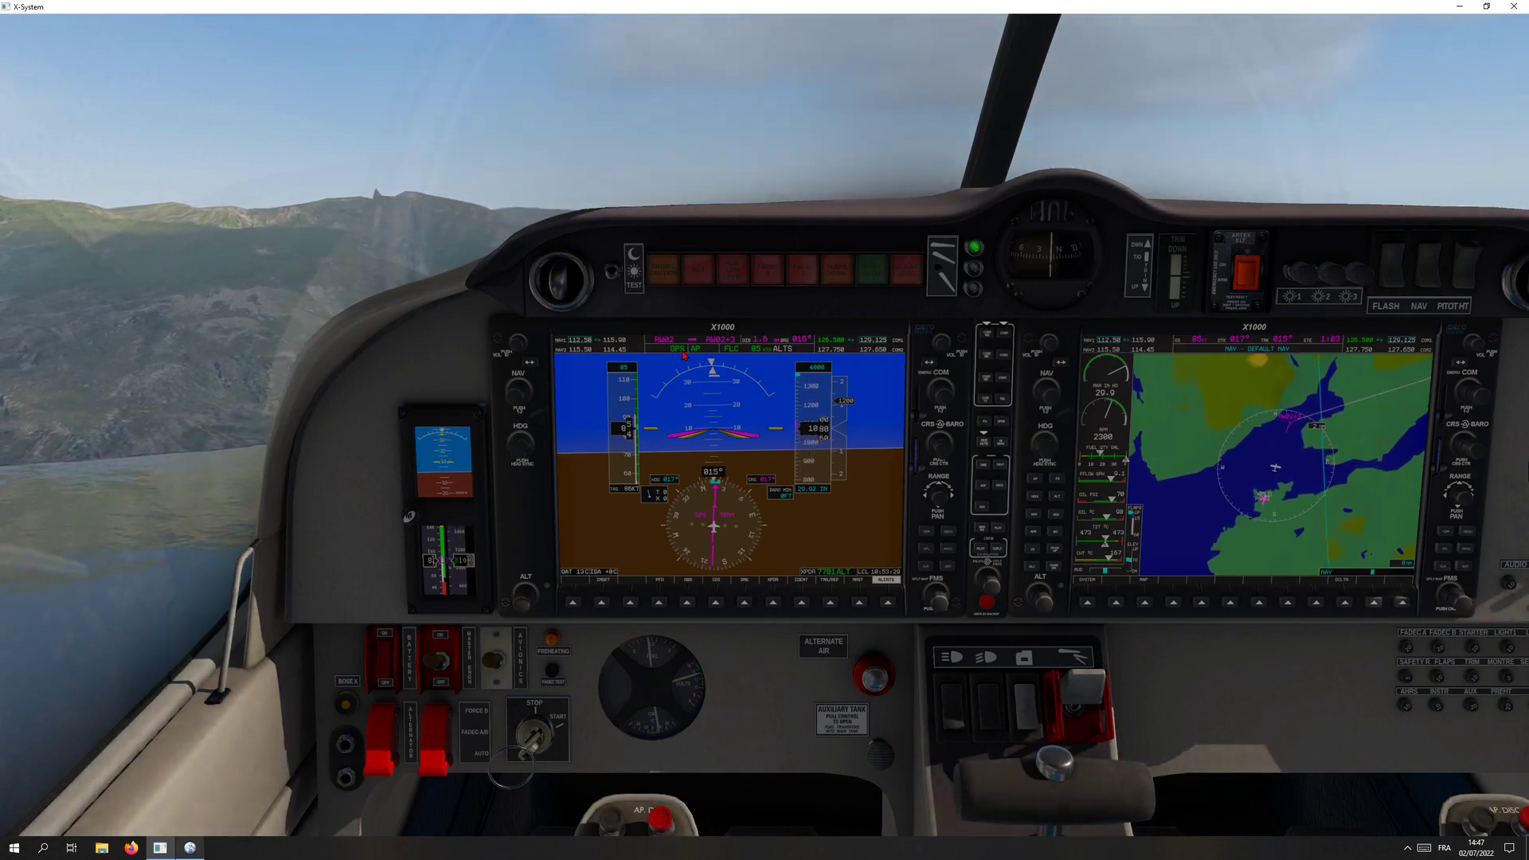
Check the aircraft's turn at RW02+3 on the Little Navmap map and on X-Plane's enlarged multifunction display.
{"action": "key", "text": "alt+Tab"}
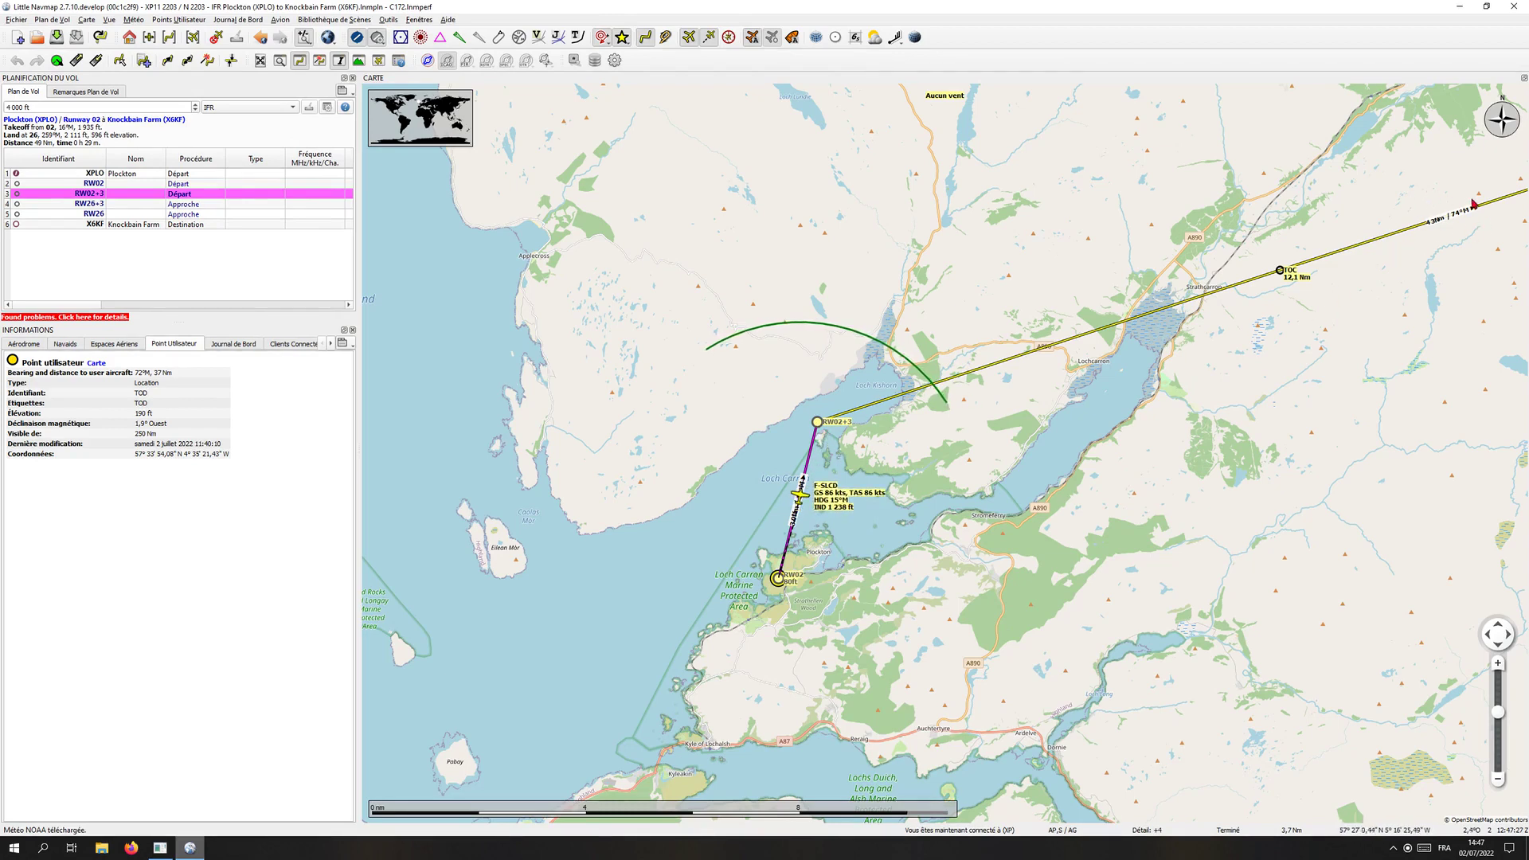
{"action": "key", "text": "alt+Tab"}
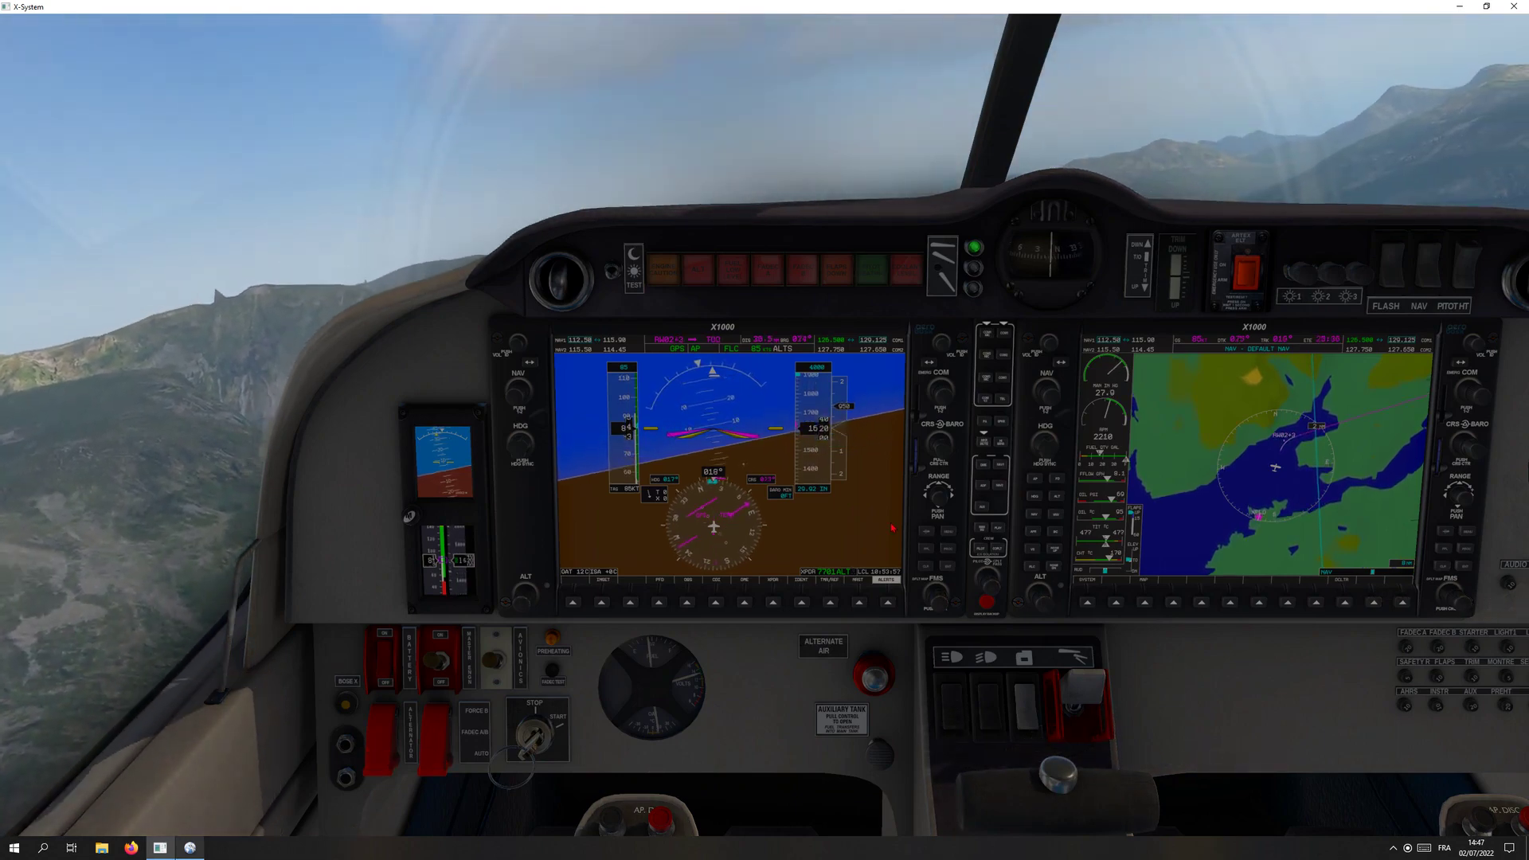
{"action": "key", "text": "alt+Tab"}
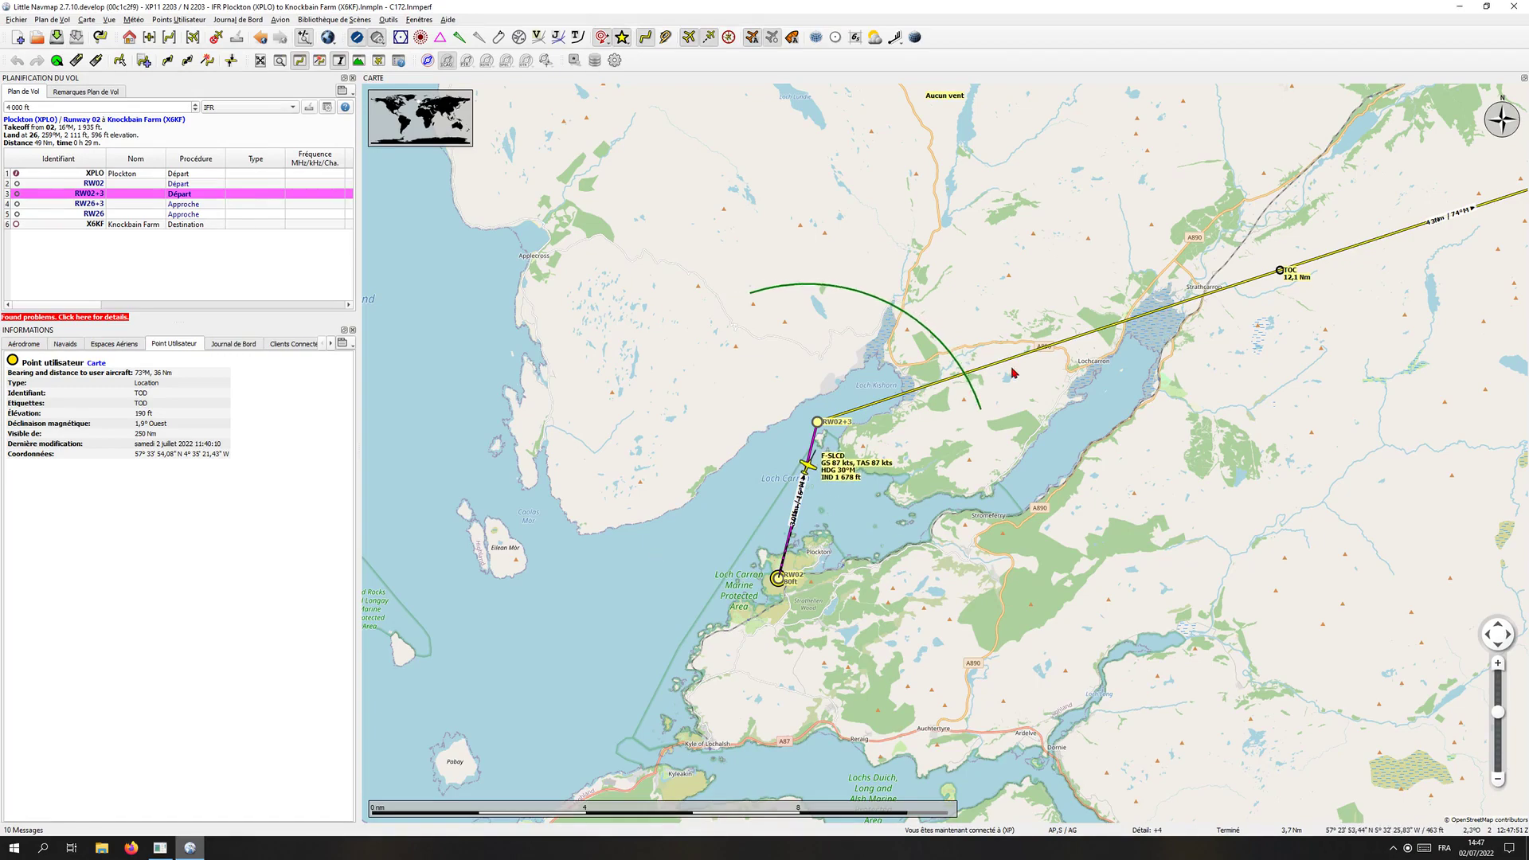
{"action": "key", "text": "alt+Tab"}
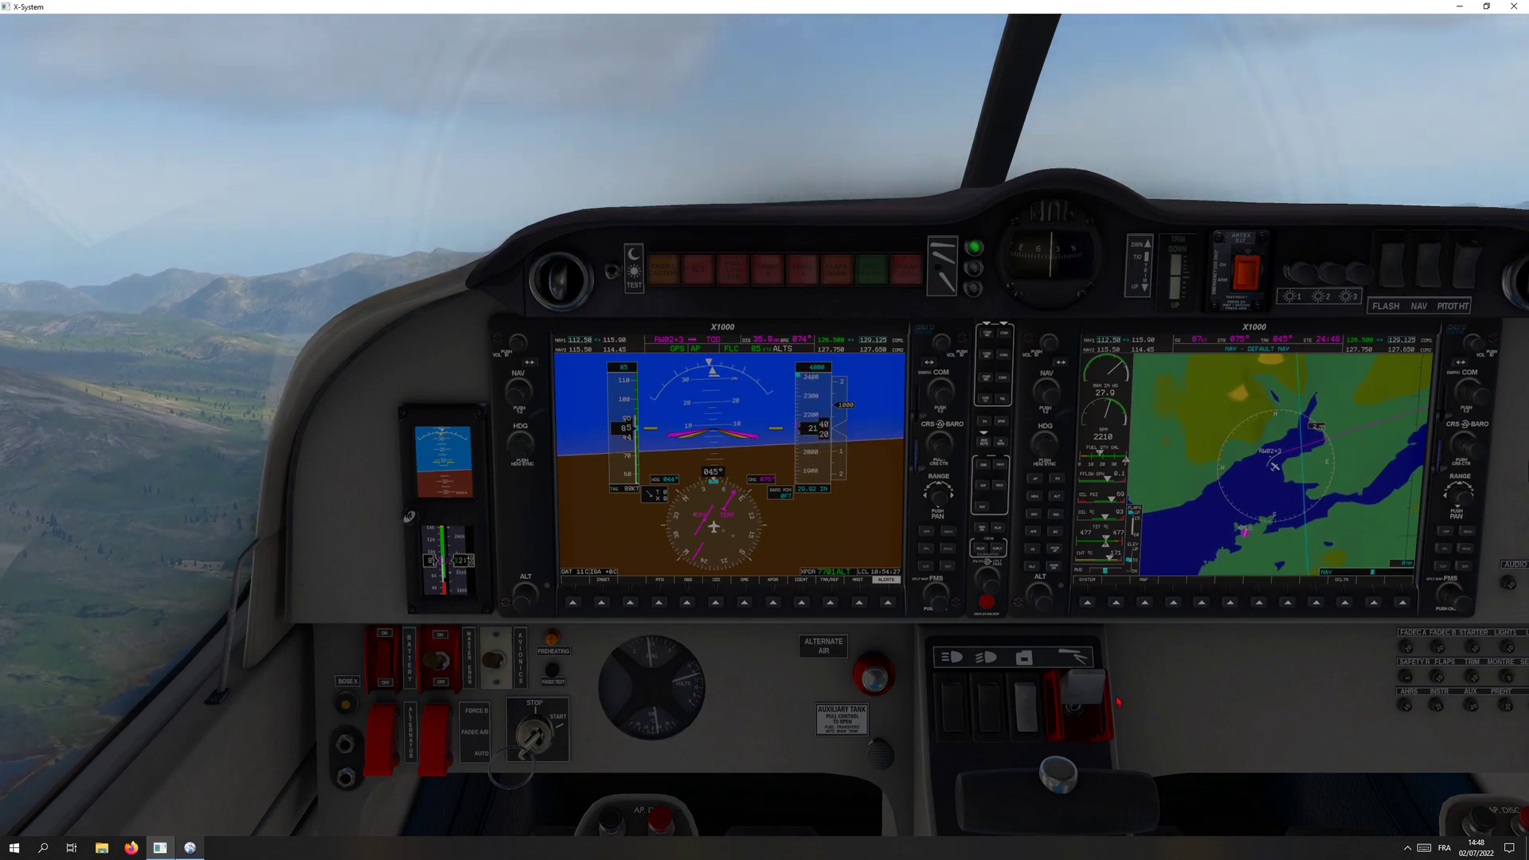
{"action": "left_click", "coordinate": [1144, 497]}
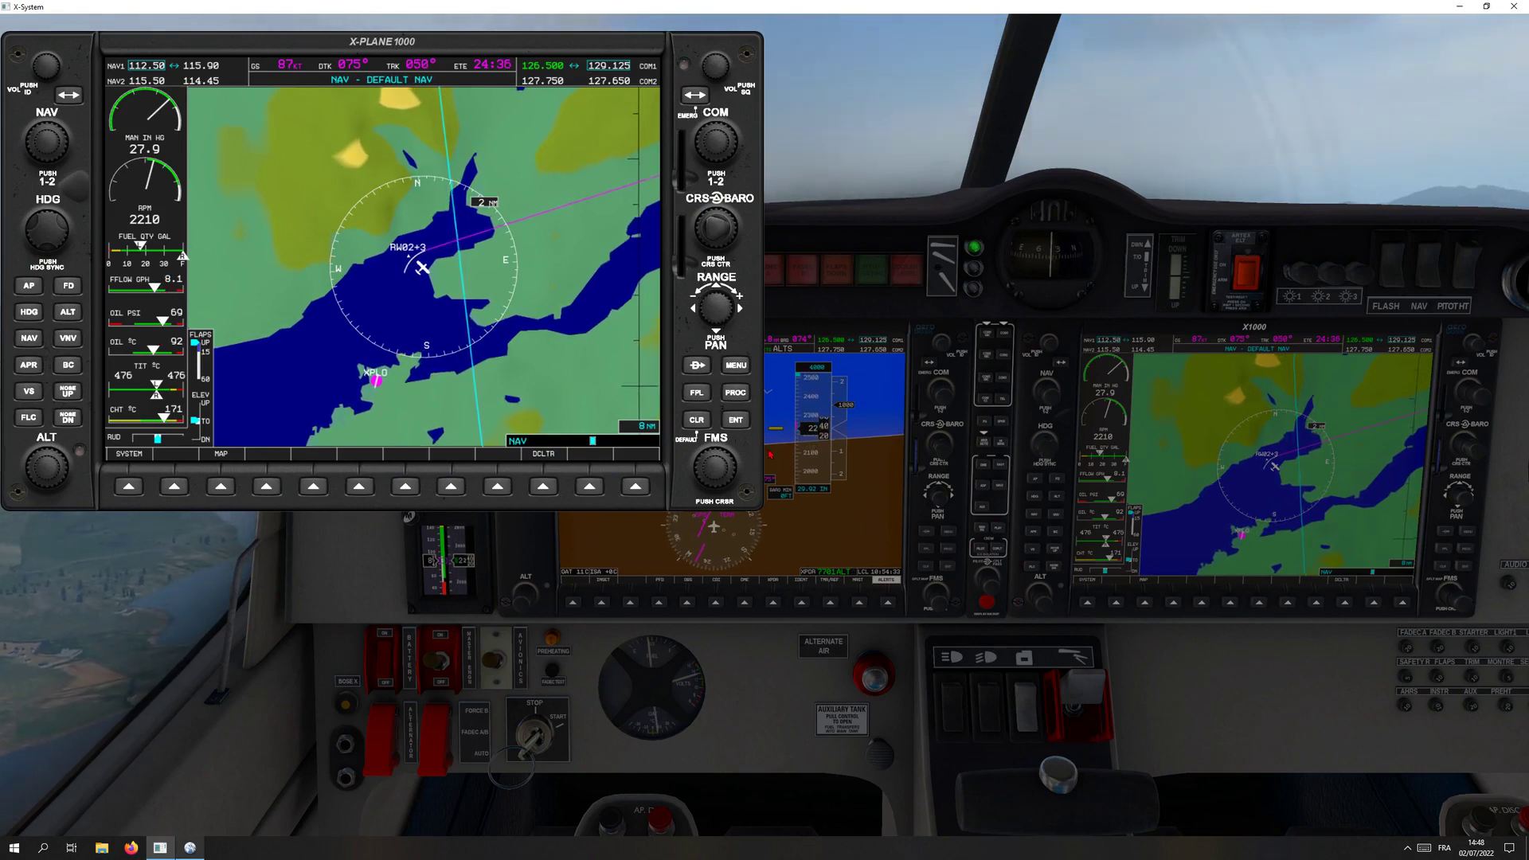
{"action": "left_click", "coordinate": [1221, 496]}
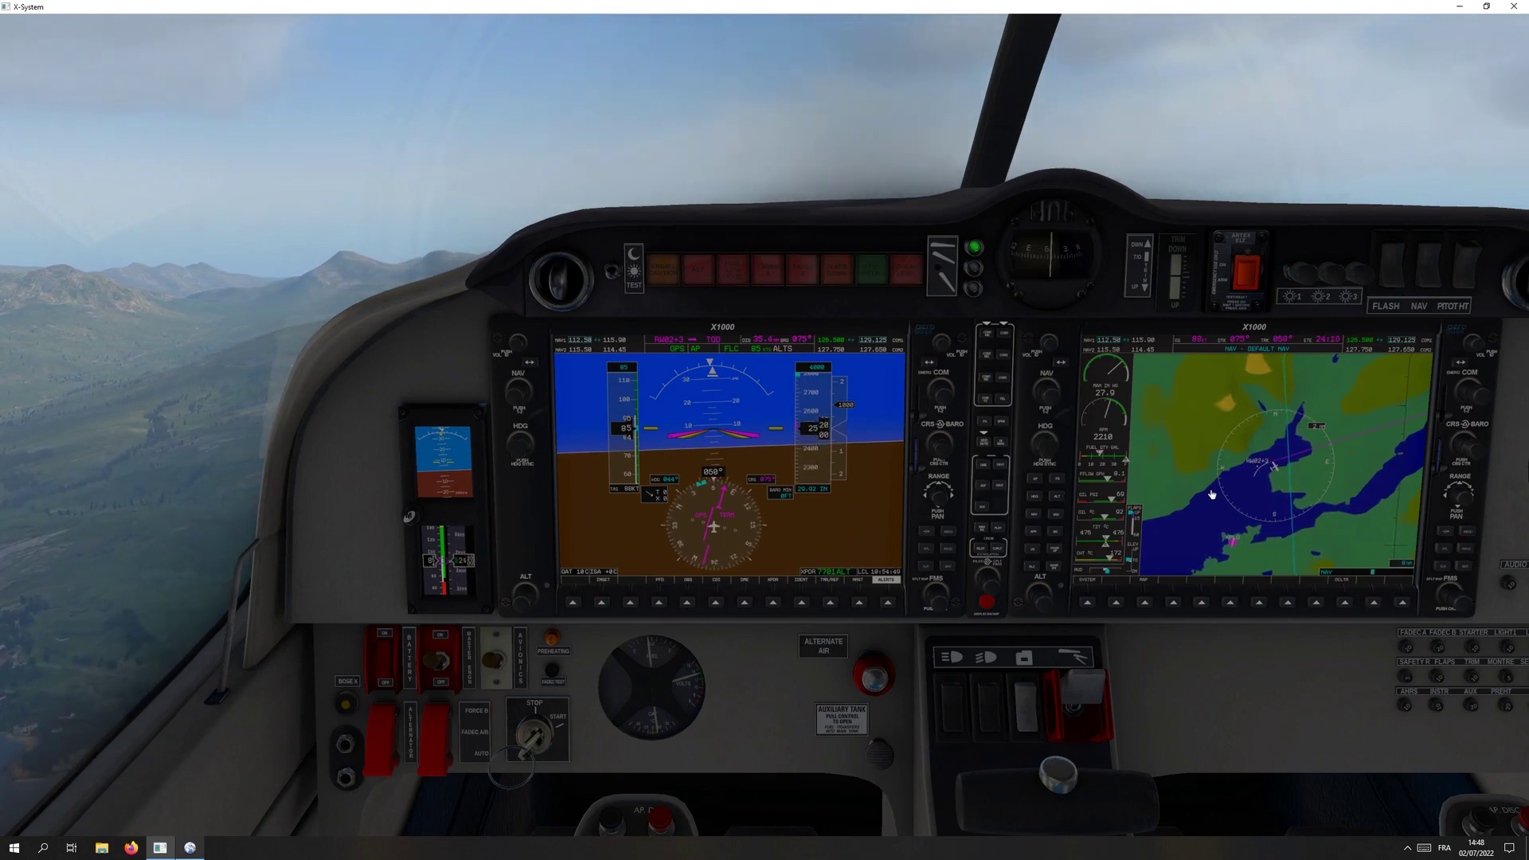
Compare the leg from RW02+3 through TOC to TOD in Little Navmap with the map on X-Plane's enlarged multifunction display.
{"action": "key", "text": "alt+Tab"}
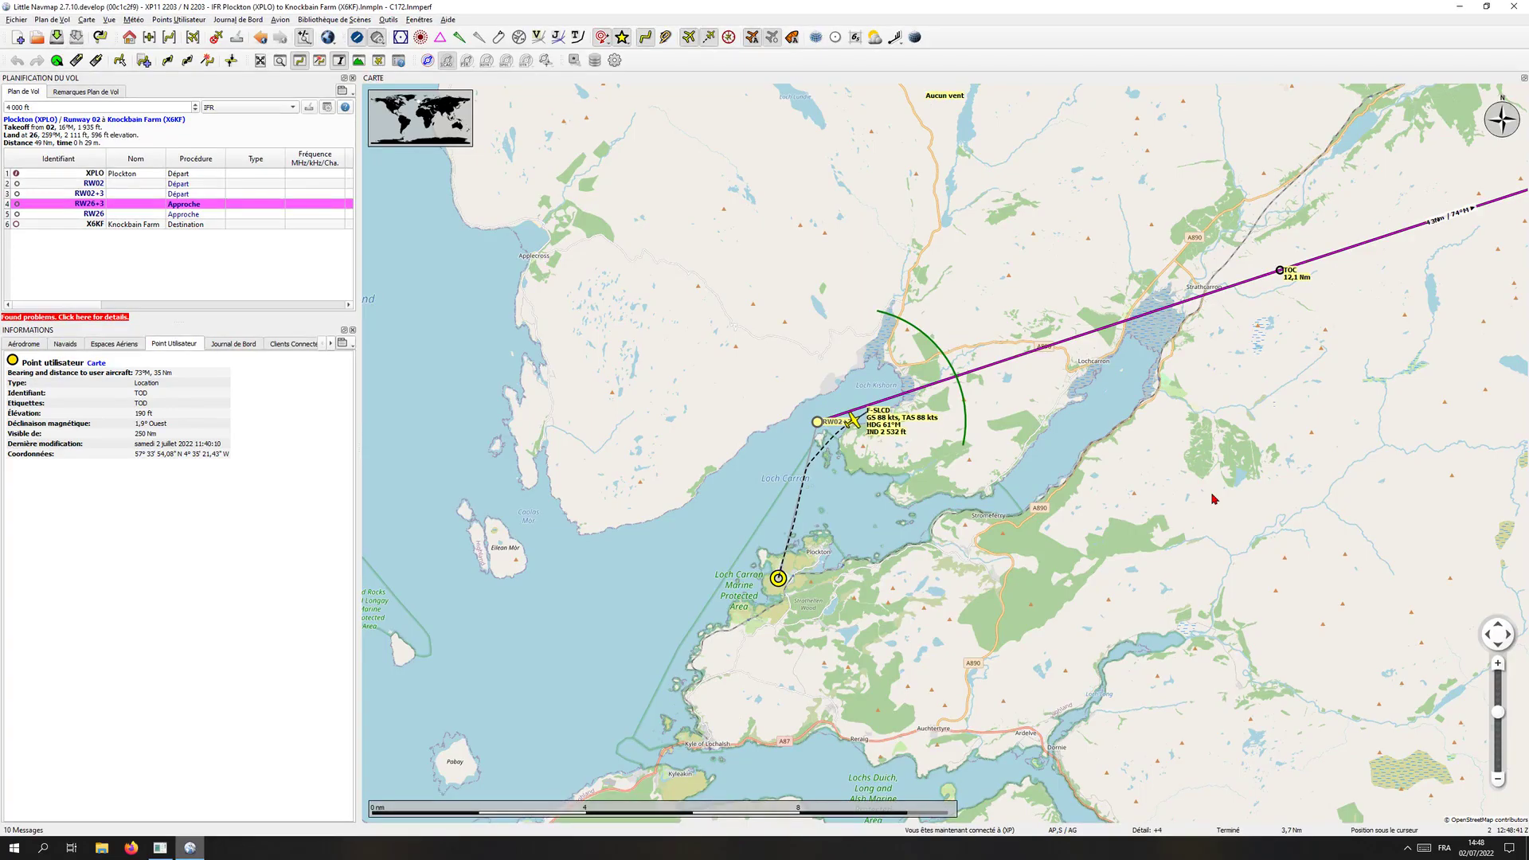
{"action": "key", "text": "alt+Tab"}
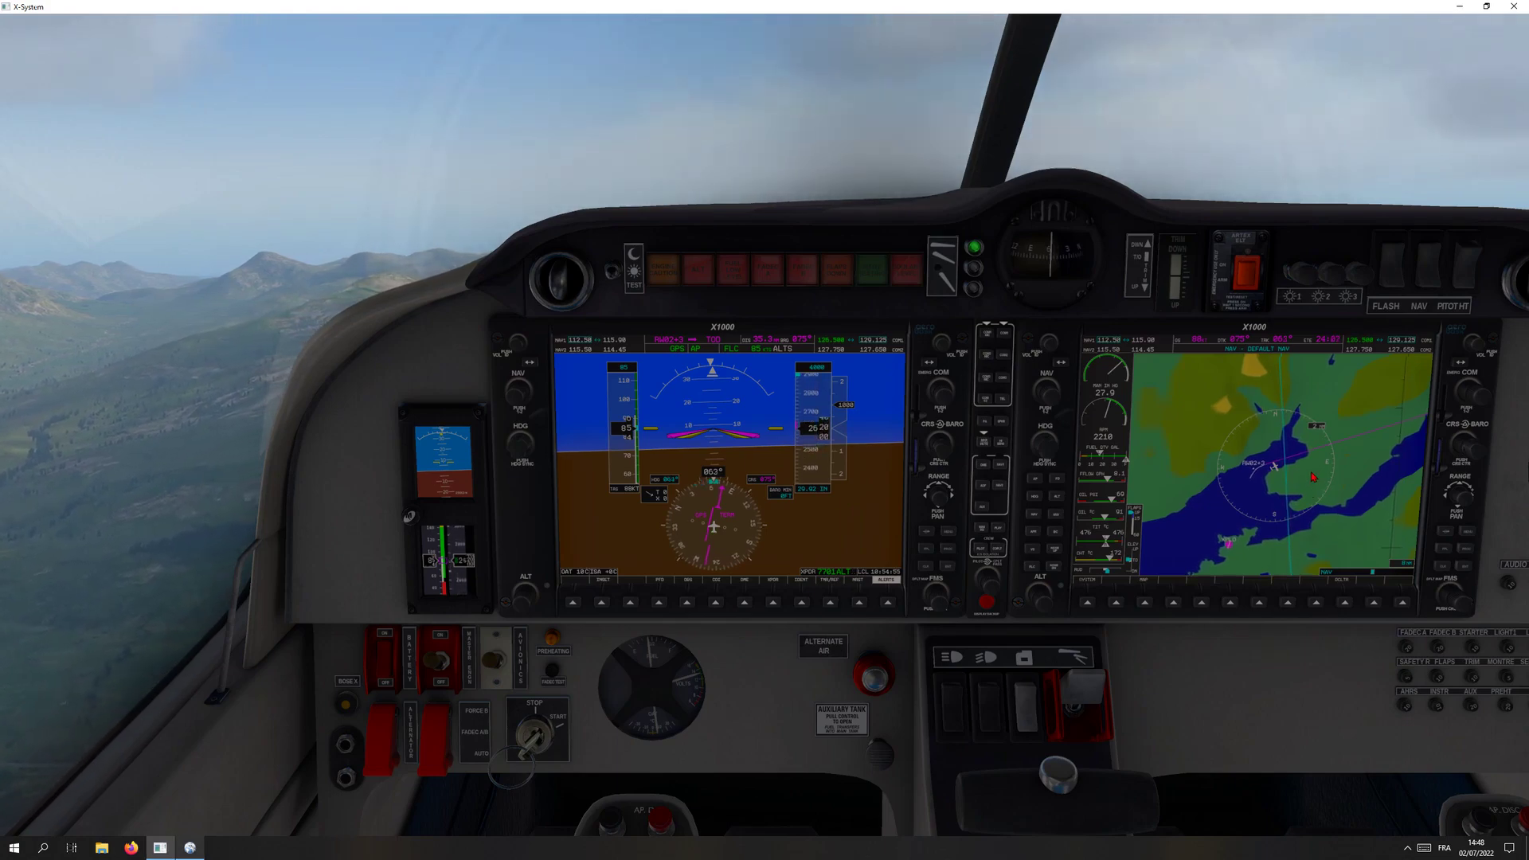
{"action": "key", "text": "alt+Tab"}
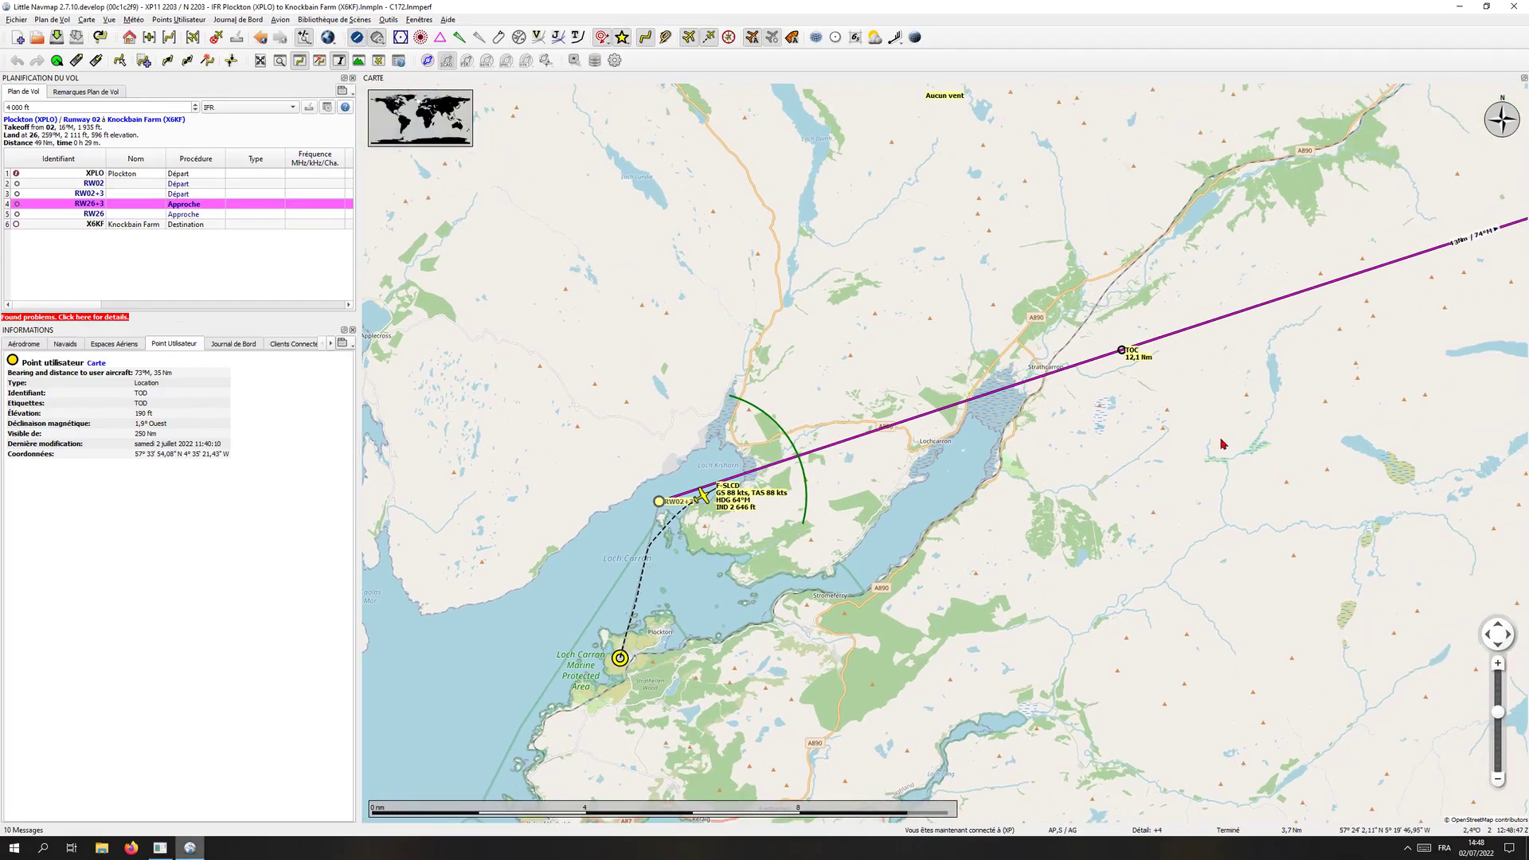
{"action": "scroll", "coordinate": [1222, 443], "scroll_direction": "down", "scroll_amount": 2}
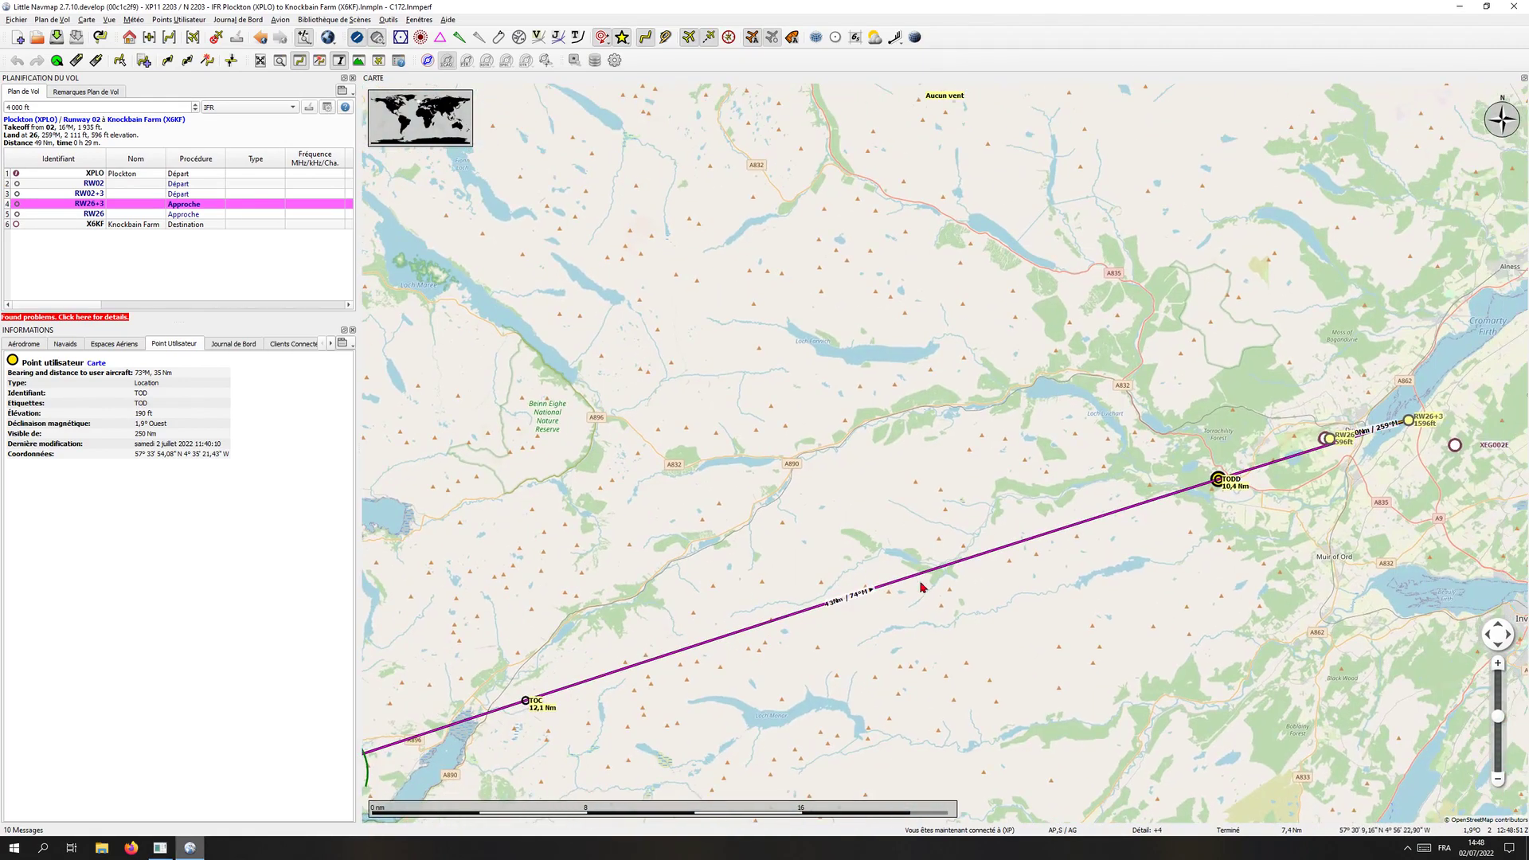
{"action": "key", "text": "alt+Tab"}
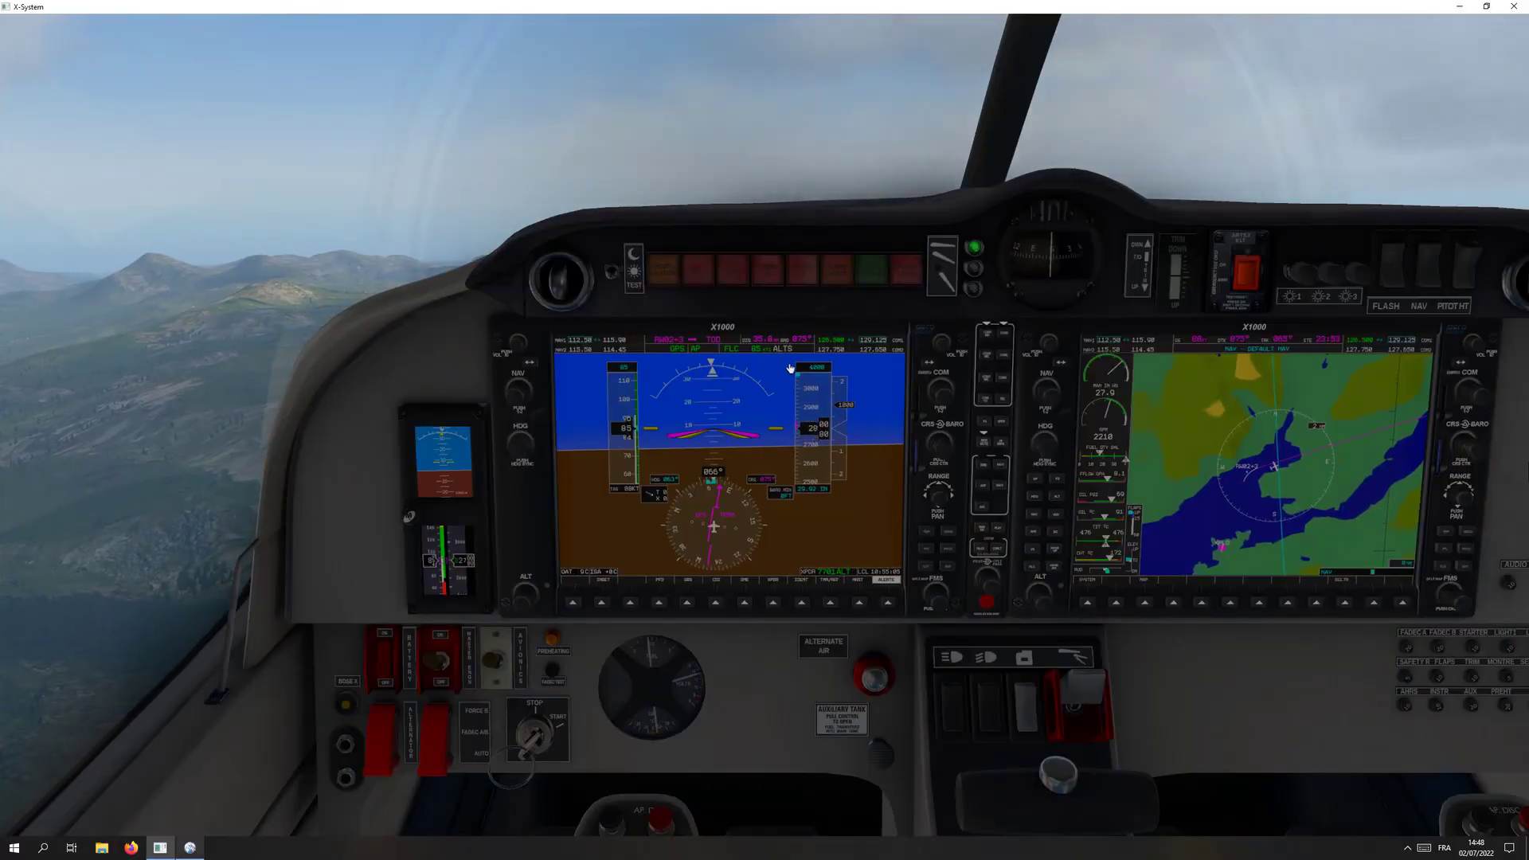
{"action": "left_click", "coordinate": [1300, 365]}
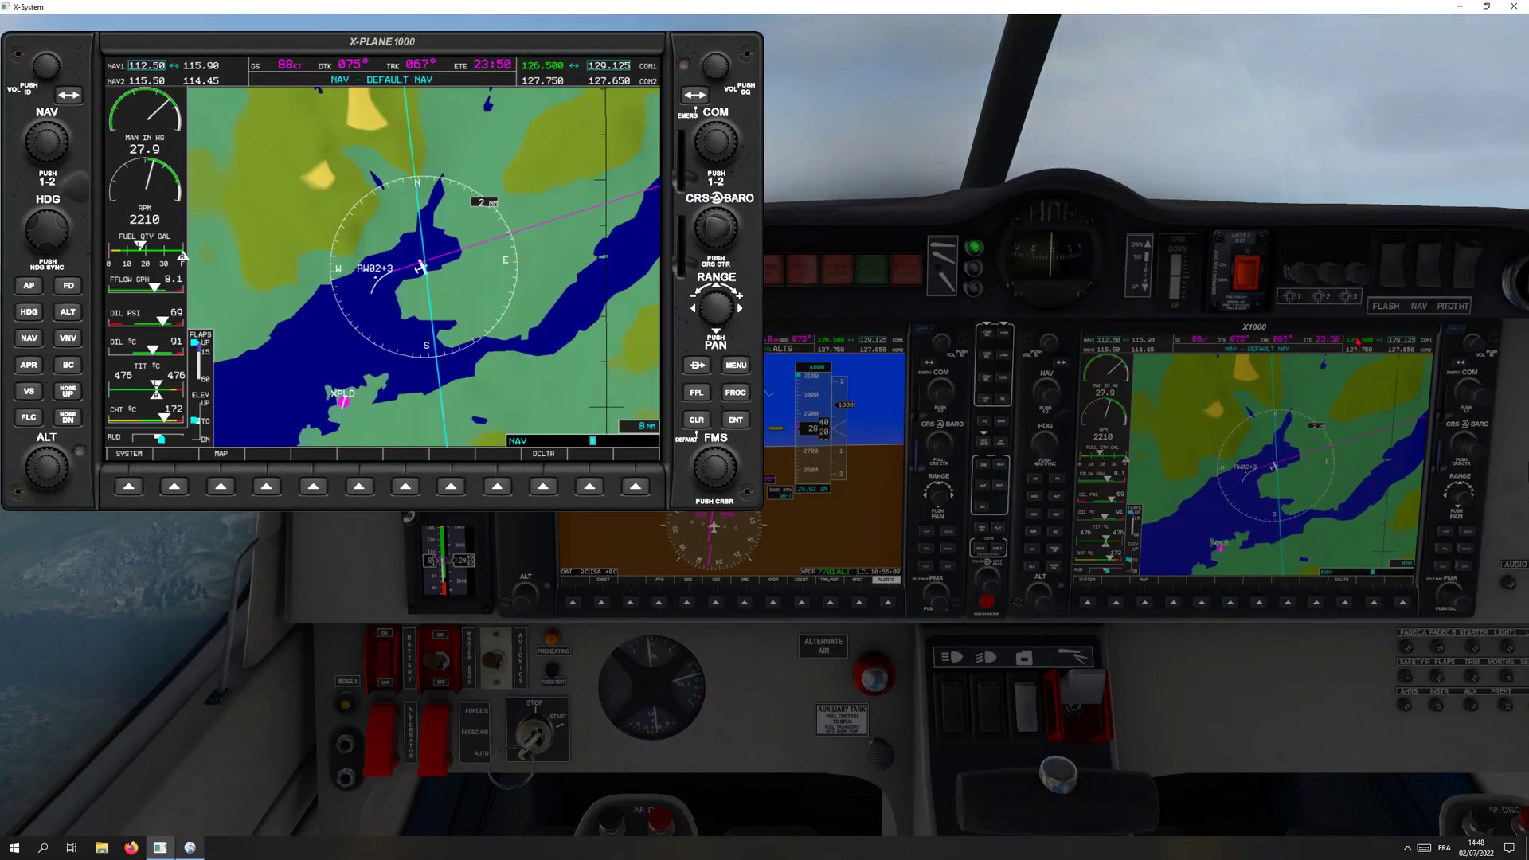
{"action": "left_click", "coordinate": [1291, 459]}
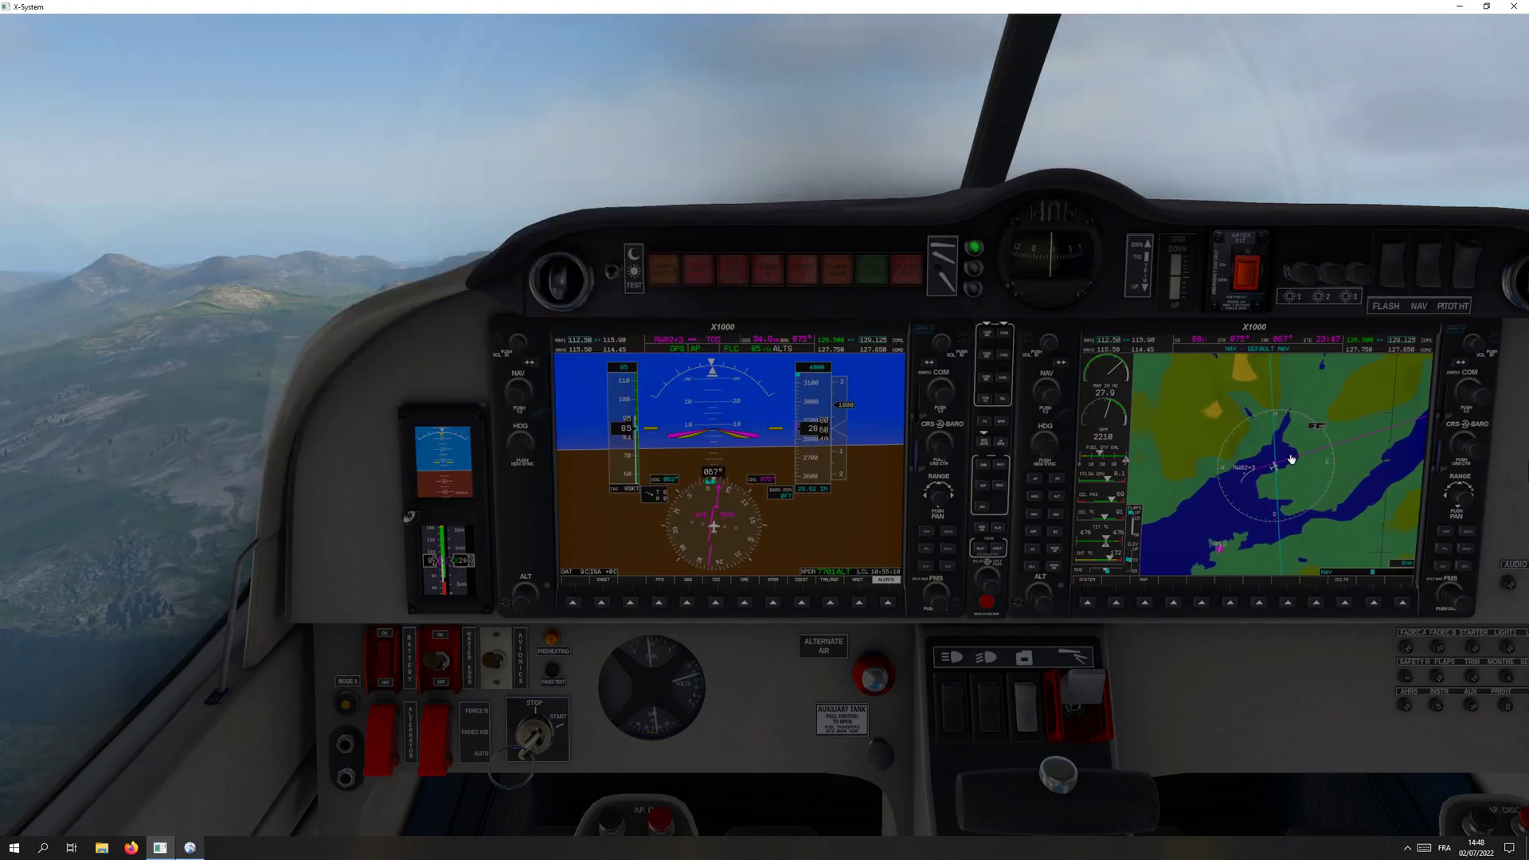
{"action": "key", "text": "alt+Tab"}
{"action": "key", "text": "alt+Tab"}
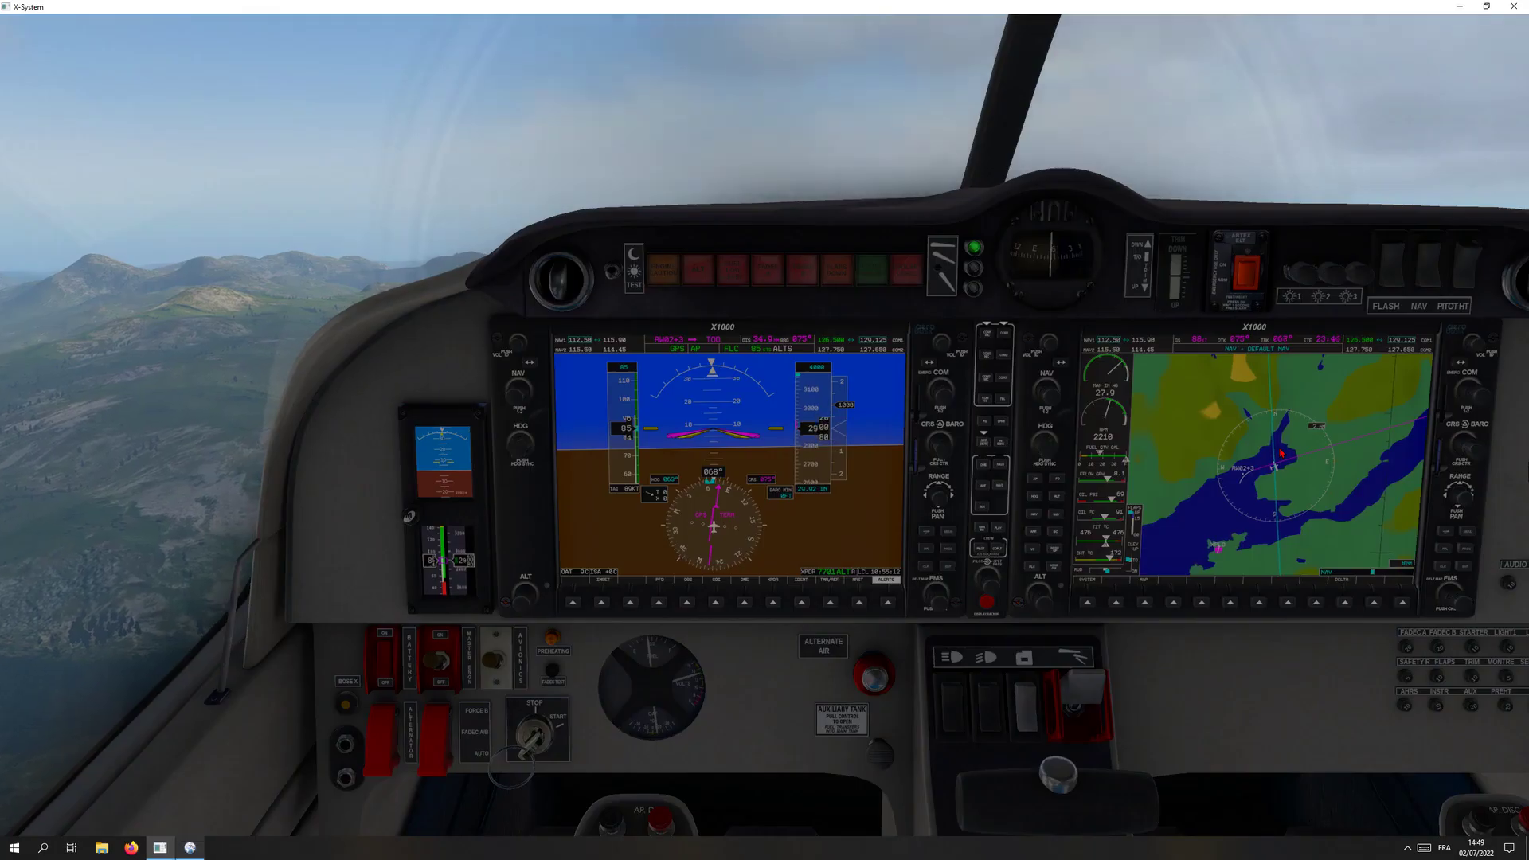
In Little Navmap, examine the route around TOD and on towards RW26+3 and runway 26.
{"action": "key", "text": "alt+Tab"}
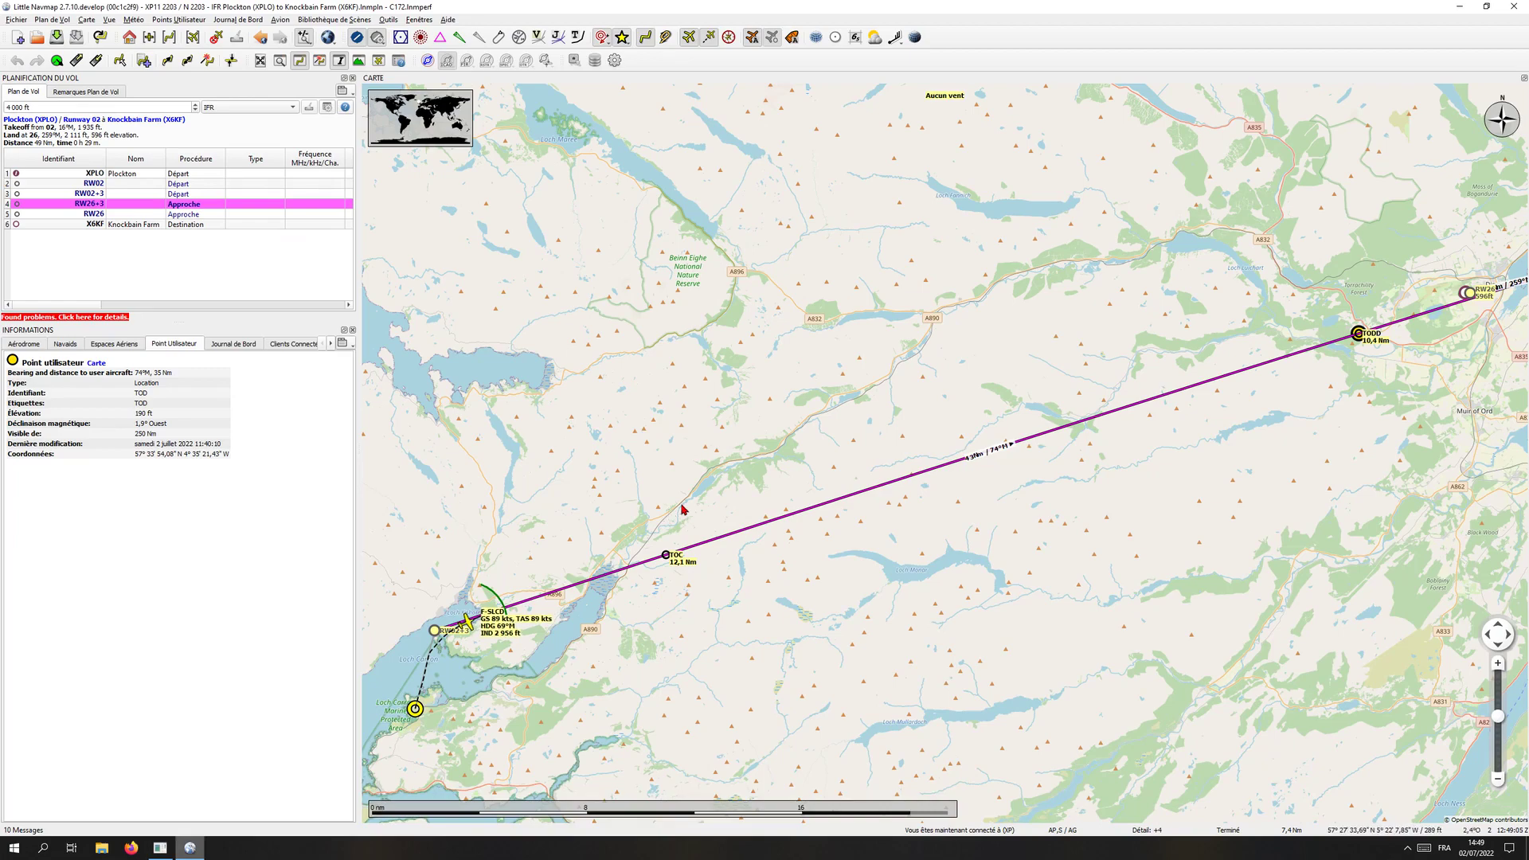
{"action": "left_click_drag", "start_coordinate": [1221, 490], "coordinate": [1105, 558]}
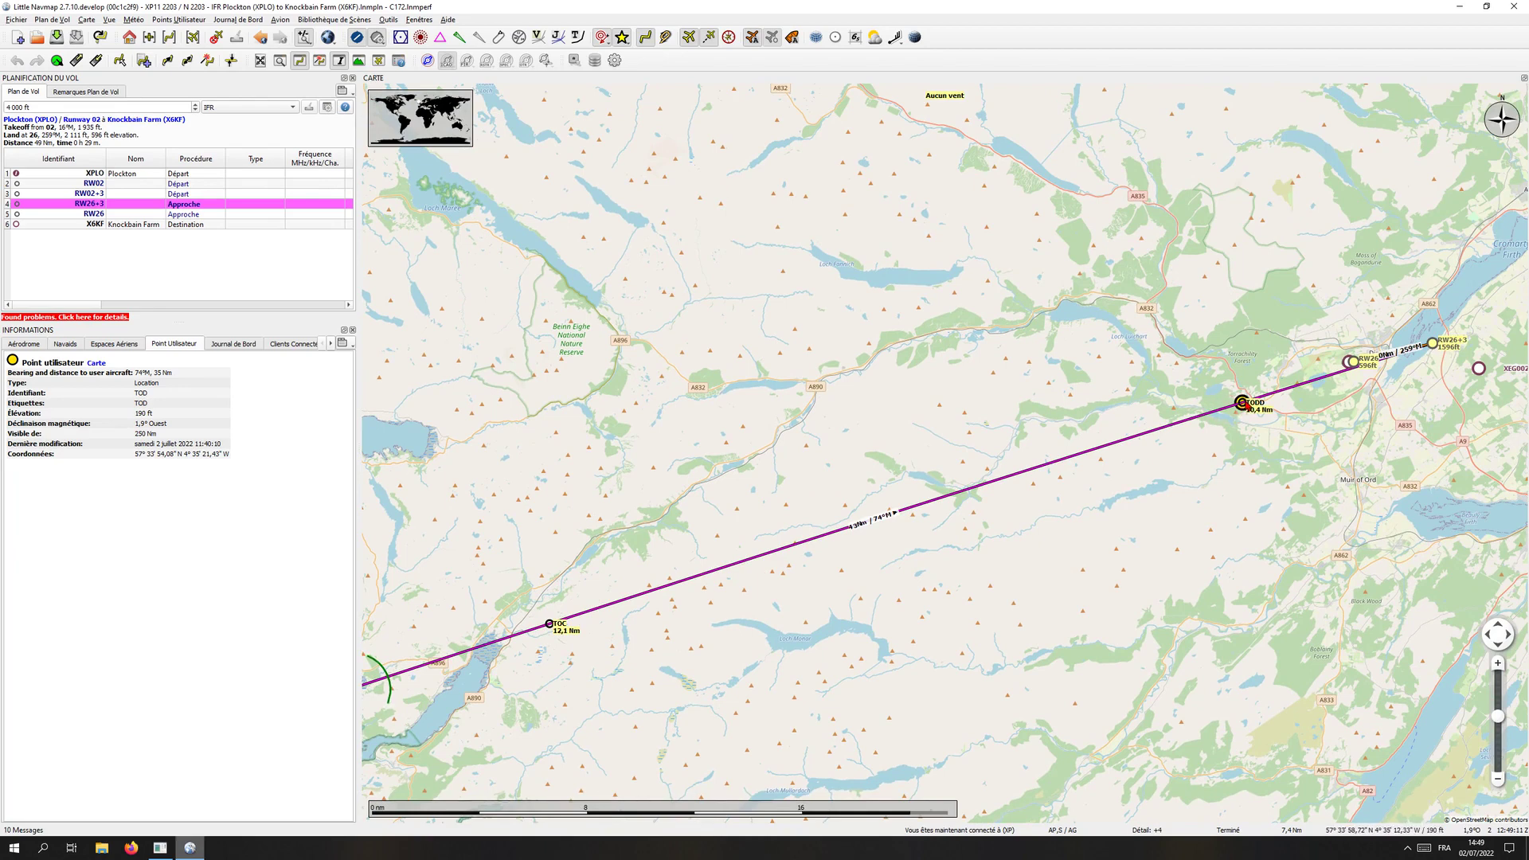
{"action": "left_click_drag", "start_coordinate": [1210, 395], "coordinate": [1099, 410]}
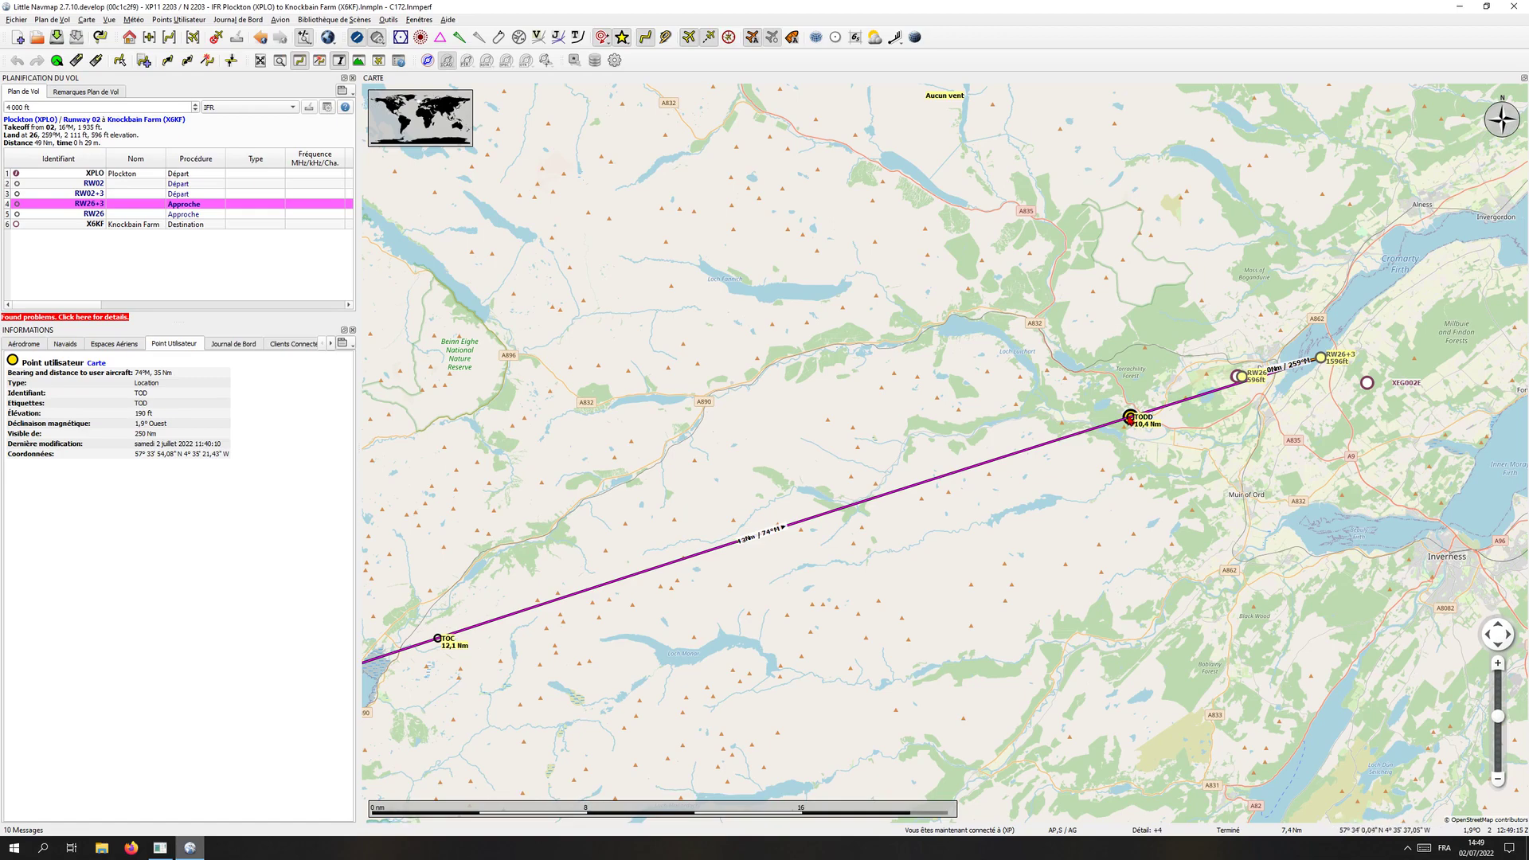
{"action": "scroll", "coordinate": [1262, 395], "scroll_direction": "up", "scroll_amount": 1}
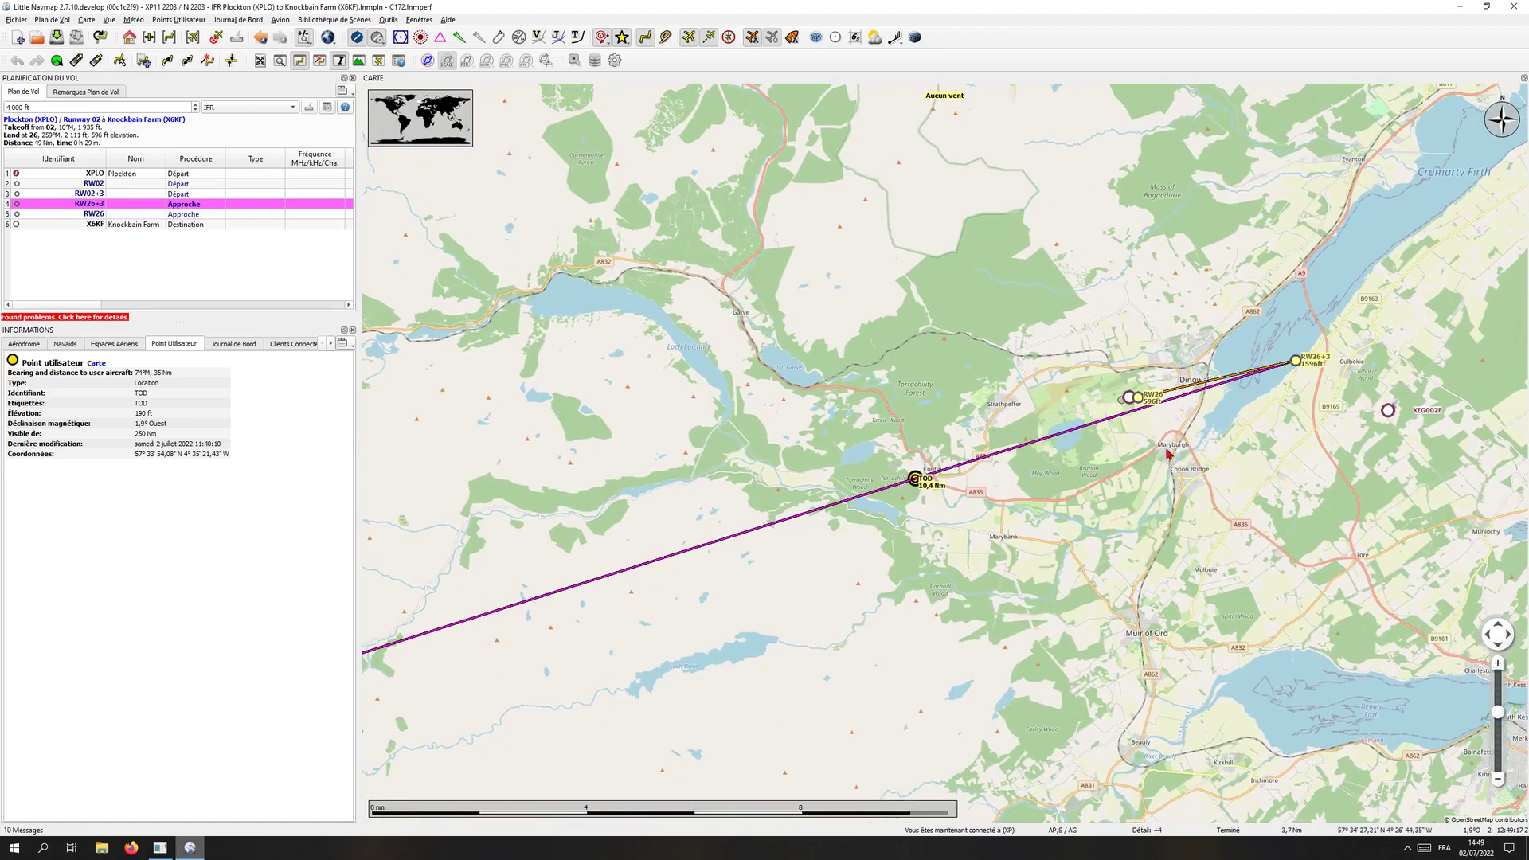
{"action": "scroll", "coordinate": [1170, 442], "scroll_direction": "up", "scroll_amount": 2}
{"action": "left_click_drag", "start_coordinate": [1132, 447], "coordinate": [1110, 458]}
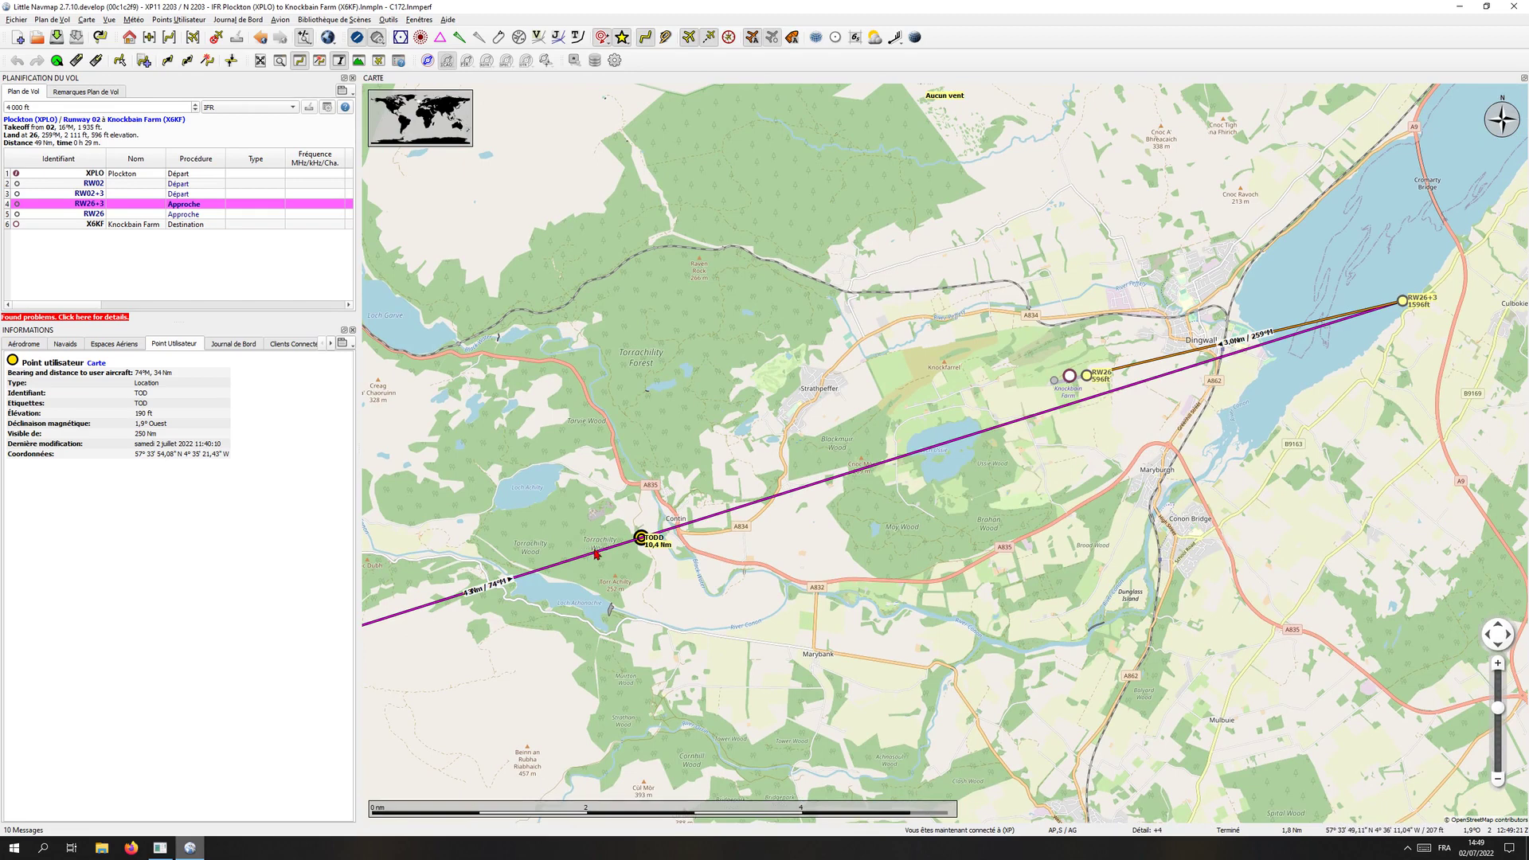
{"action": "mouse_move", "coordinate": [648, 543]}
Show the active flight plan page on X-Plane's enlarged multifunction display and compare its waypoints with the Little Navmap route.
{"action": "key", "text": "alt+Tab"}
{"action": "left_click", "coordinate": [1245, 409]}
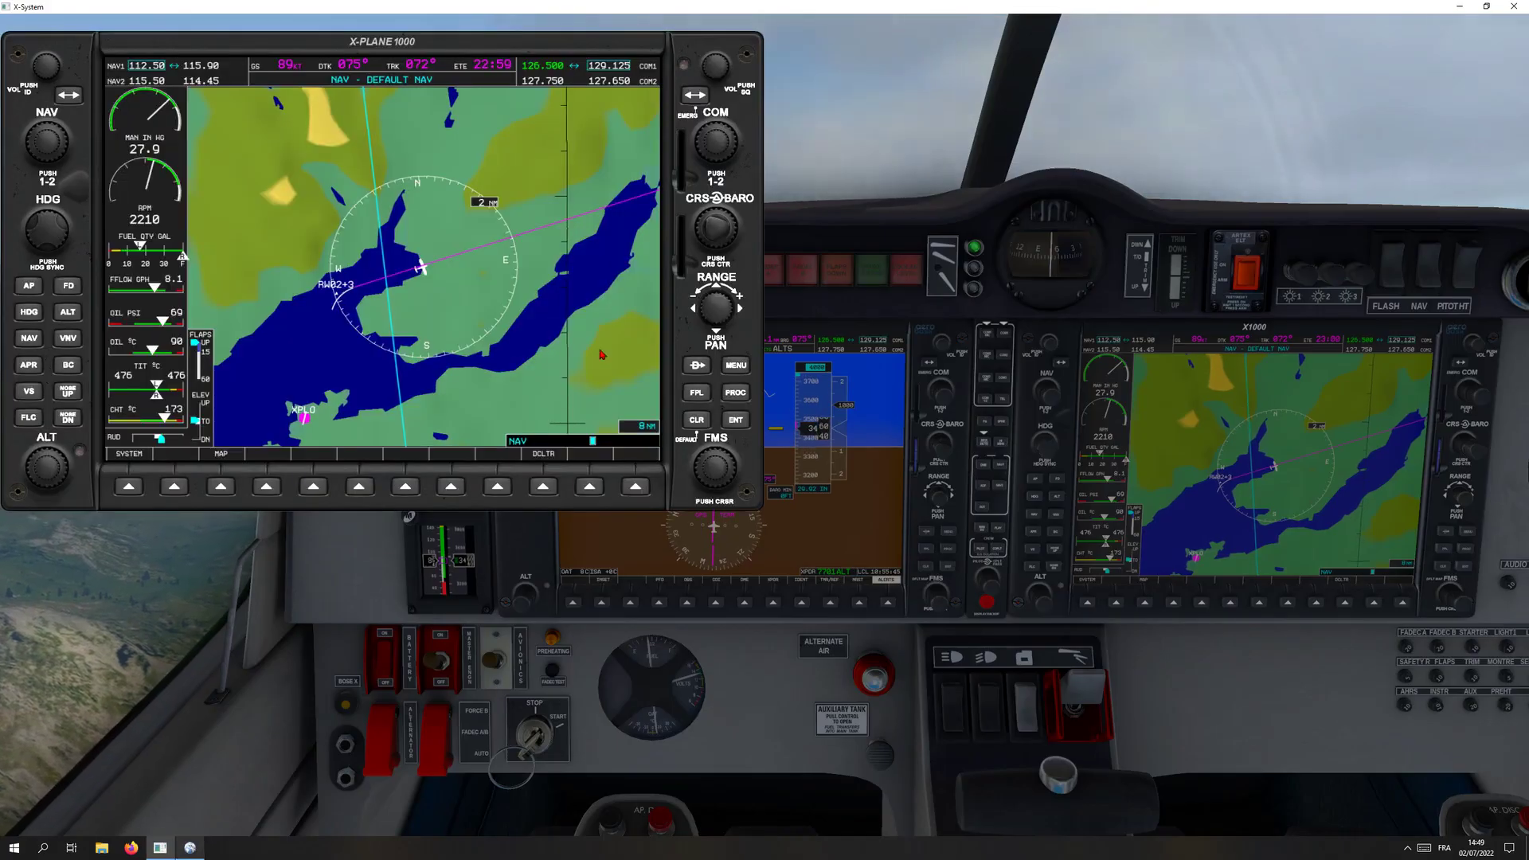
{"action": "left_click", "coordinate": [697, 393]}
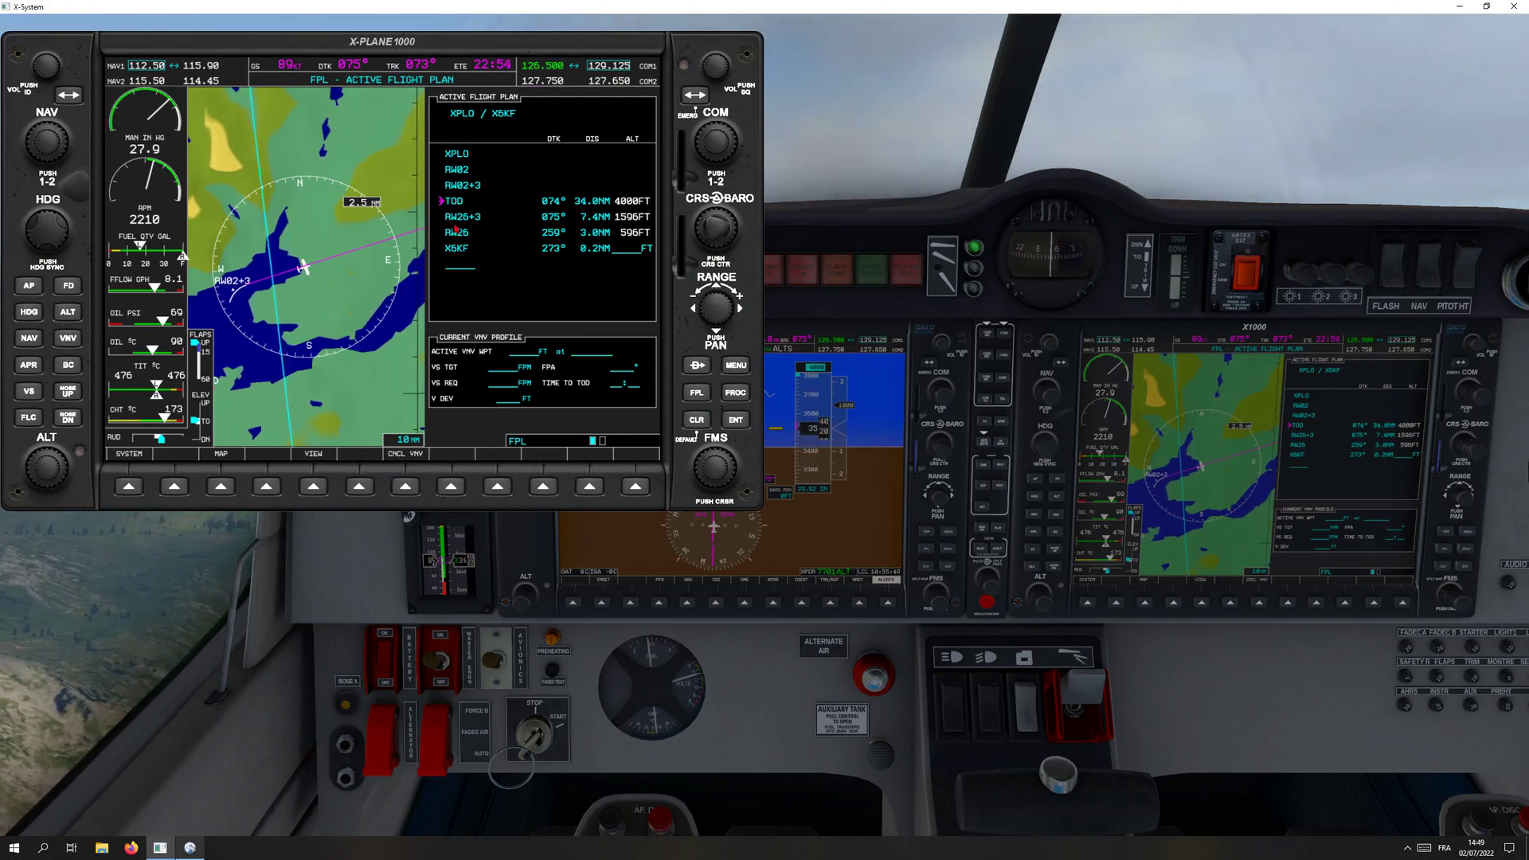
{"action": "key", "text": "alt+Tab"}
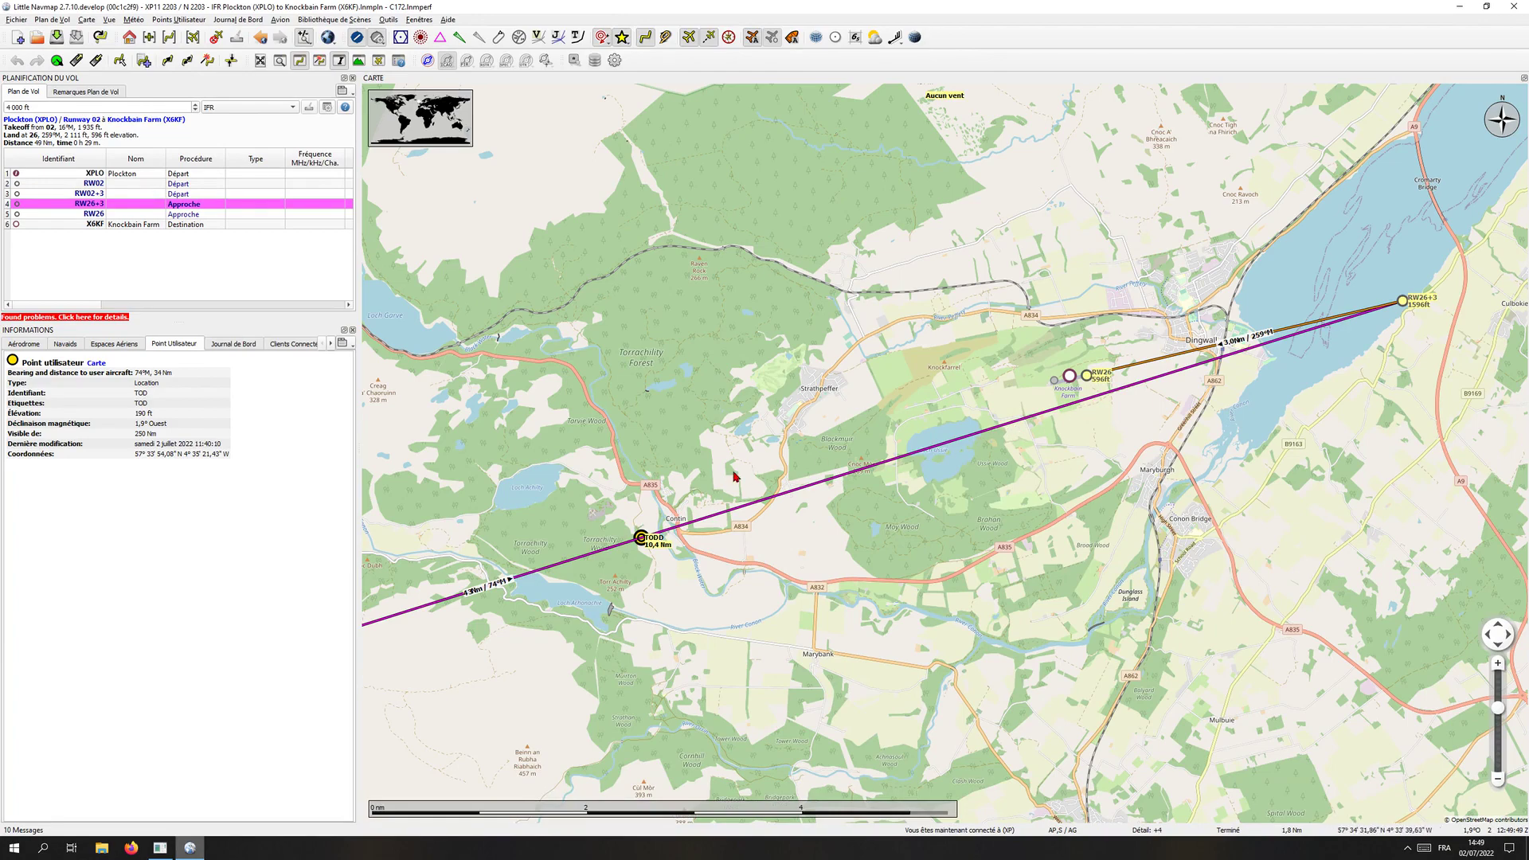
{"action": "key", "text": "alt+Tab"}
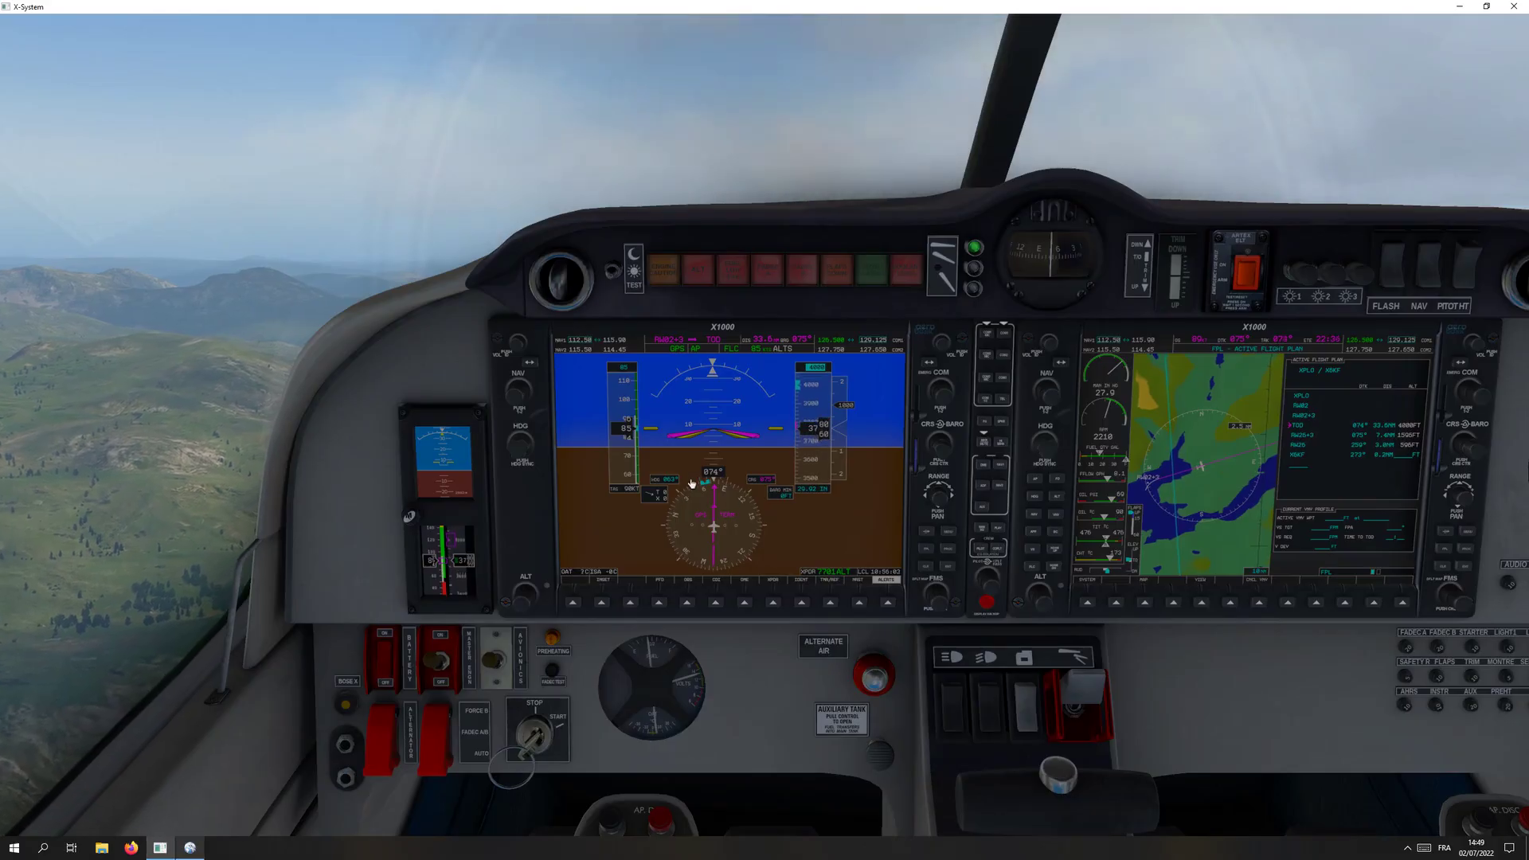
In Little Navmap, examine the final approach from RW26+3 to runway 26, including the altitude restriction at RW26+3.
{"action": "key", "text": "alt+Tab"}
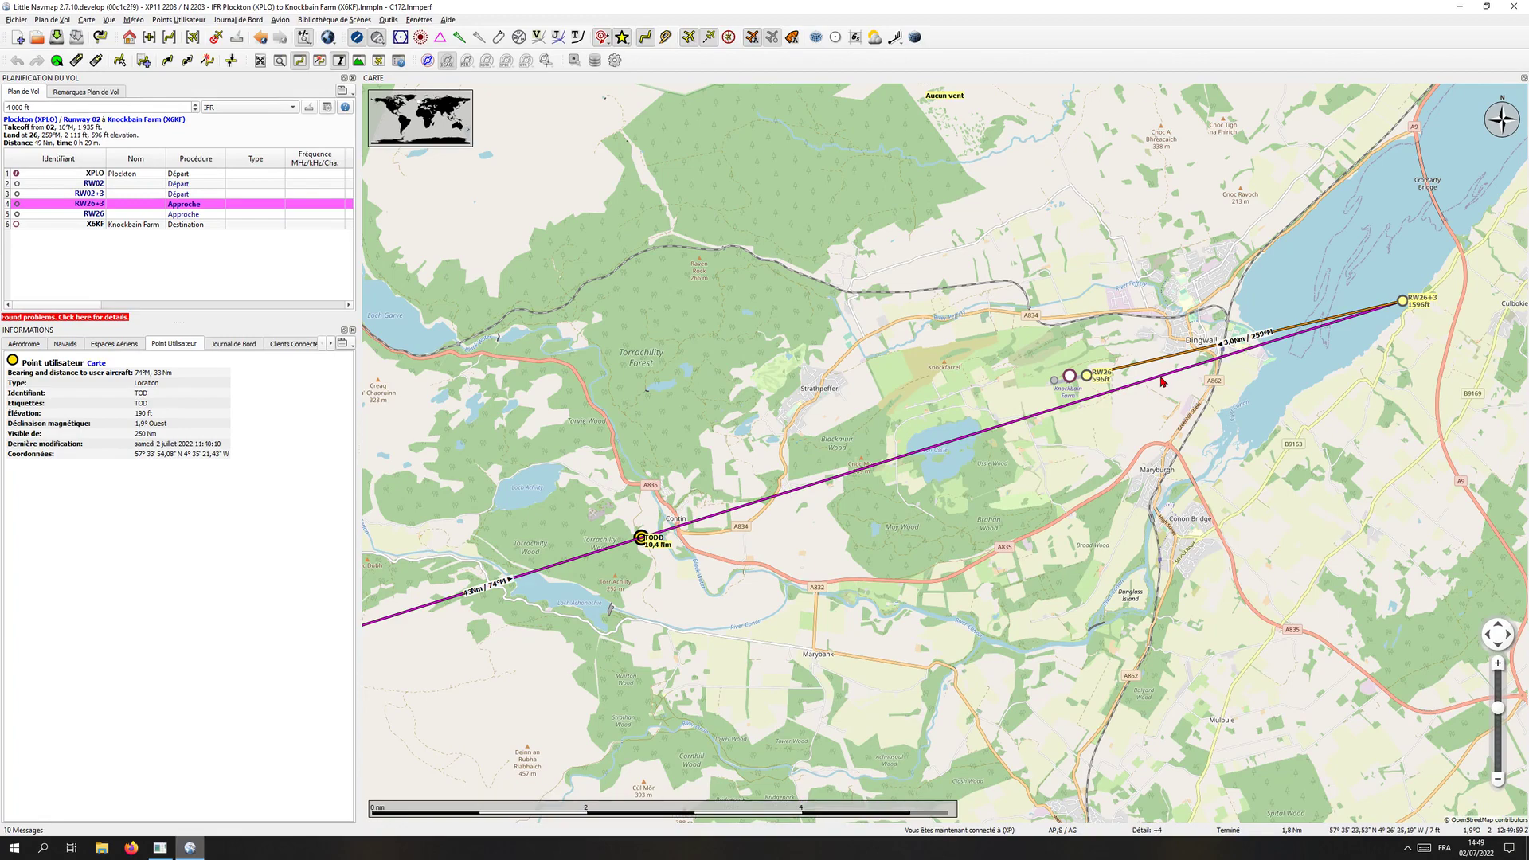
{"action": "left_click_drag", "start_coordinate": [1389, 341], "coordinate": [1238, 370]}
{"action": "mouse_move", "coordinate": [1230, 374]}
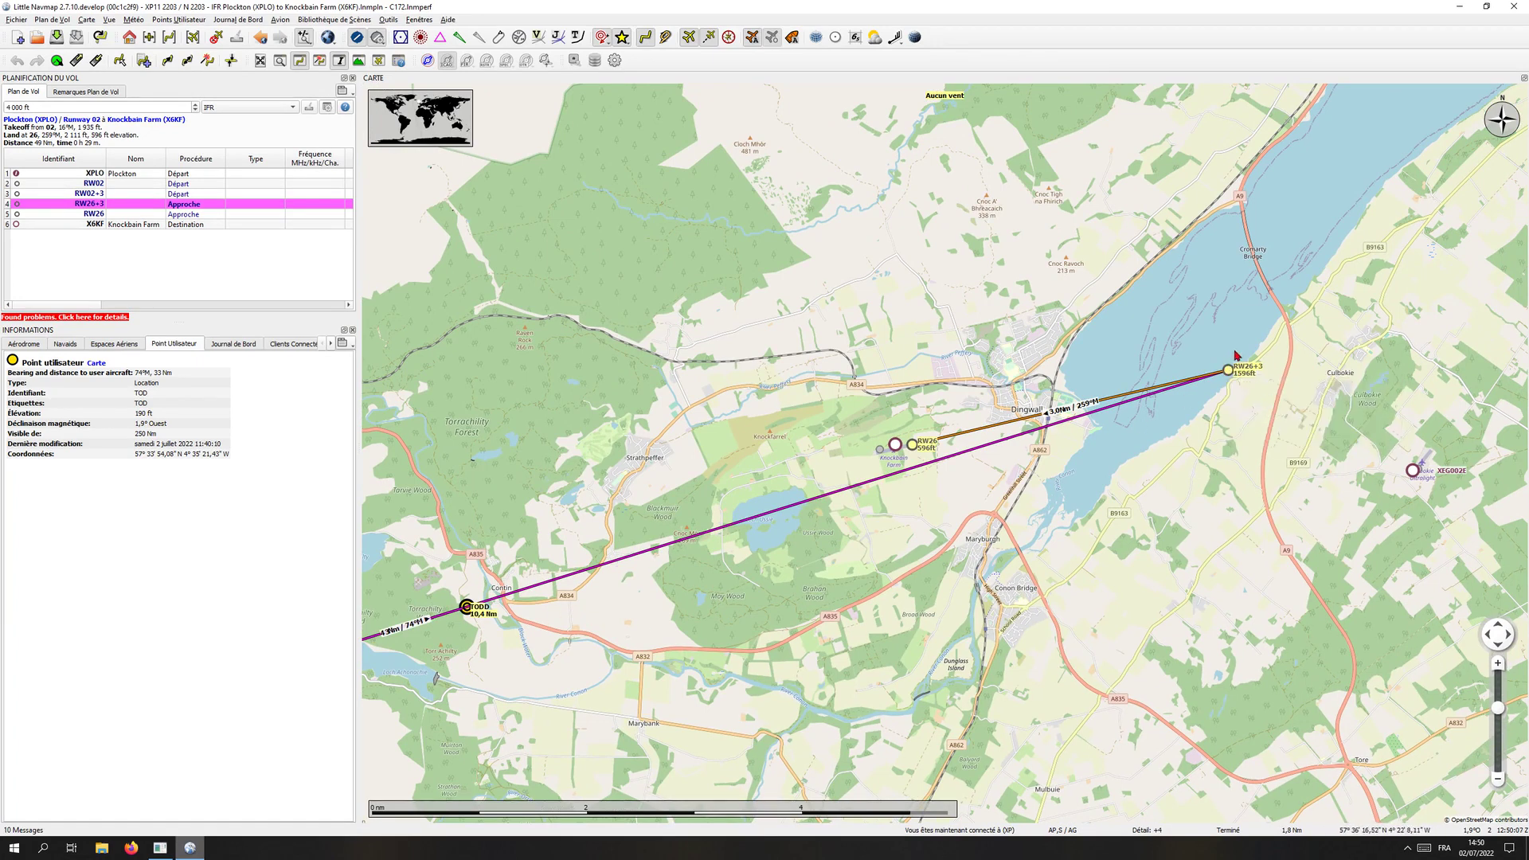
{"action": "left_click_drag", "start_coordinate": [1274, 381], "coordinate": [967, 520]}
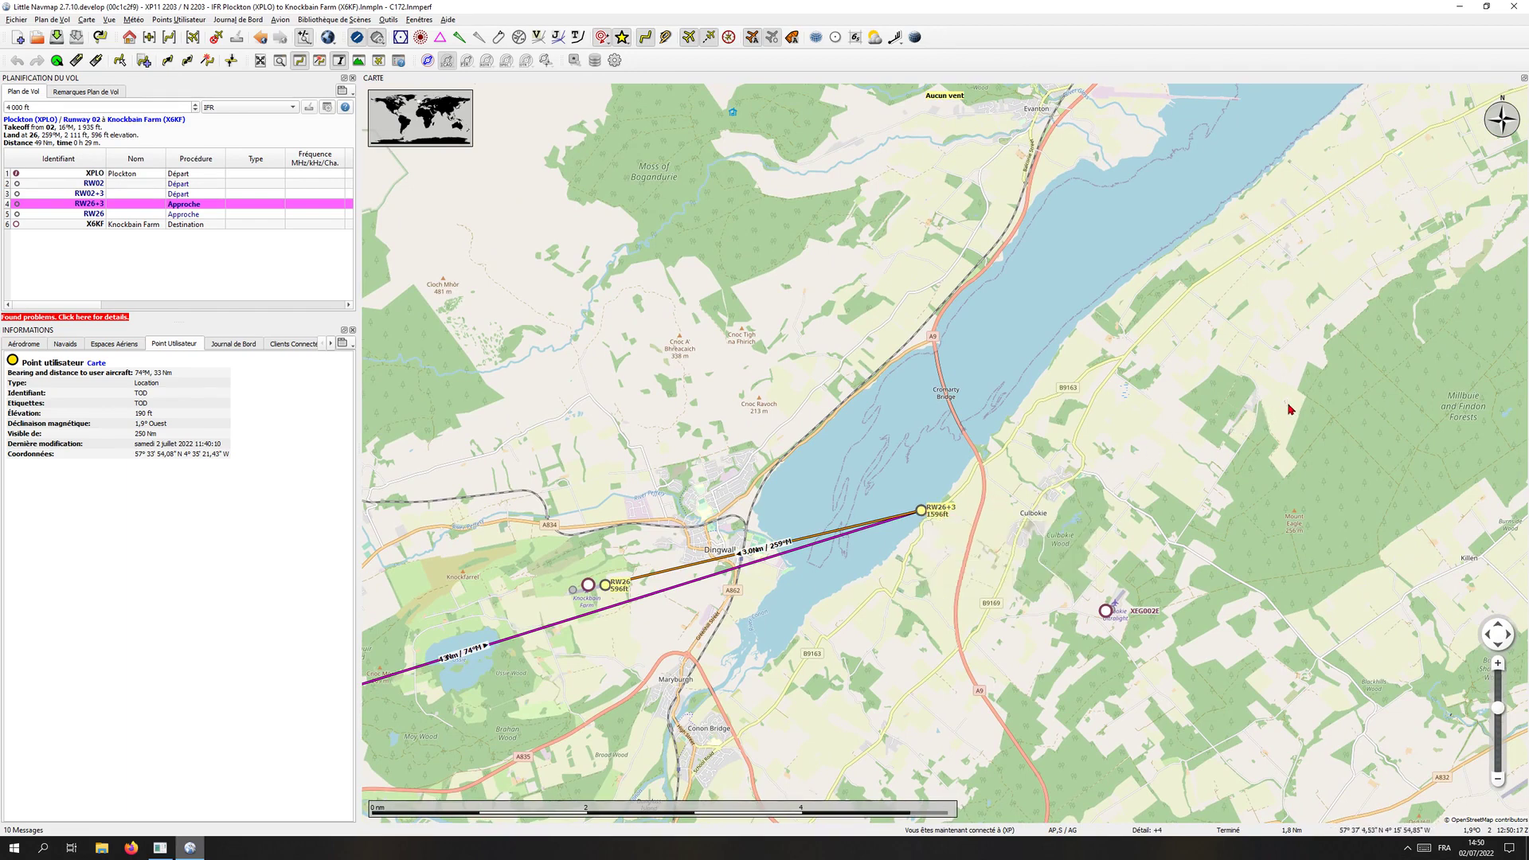
{"action": "right_click", "coordinate": [1279, 313]}
{"action": "left_click", "coordinate": [1065, 375]}
{"action": "mouse_move", "coordinate": [924, 515]}
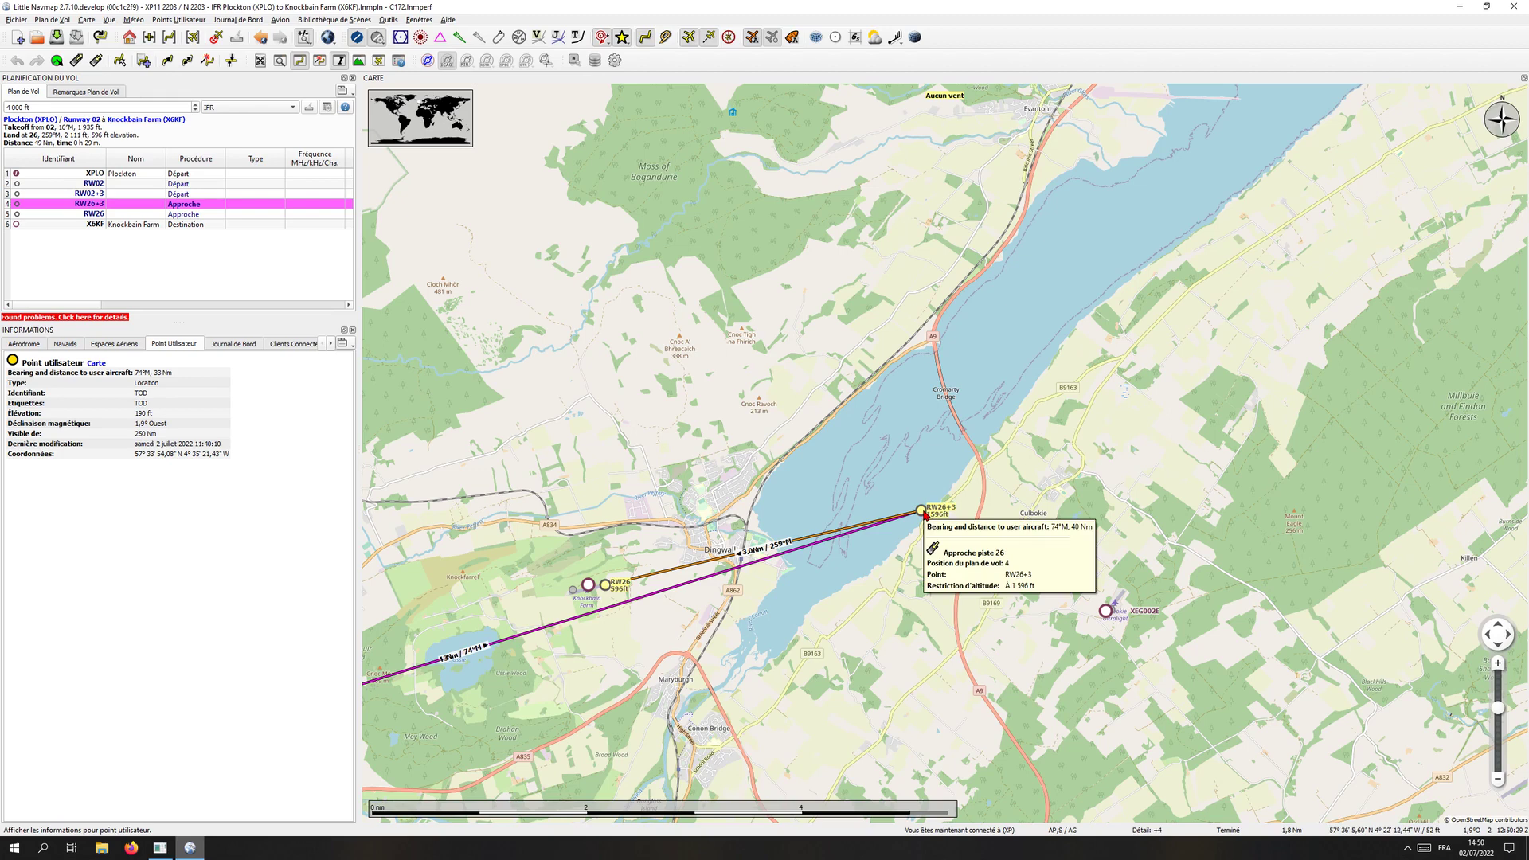
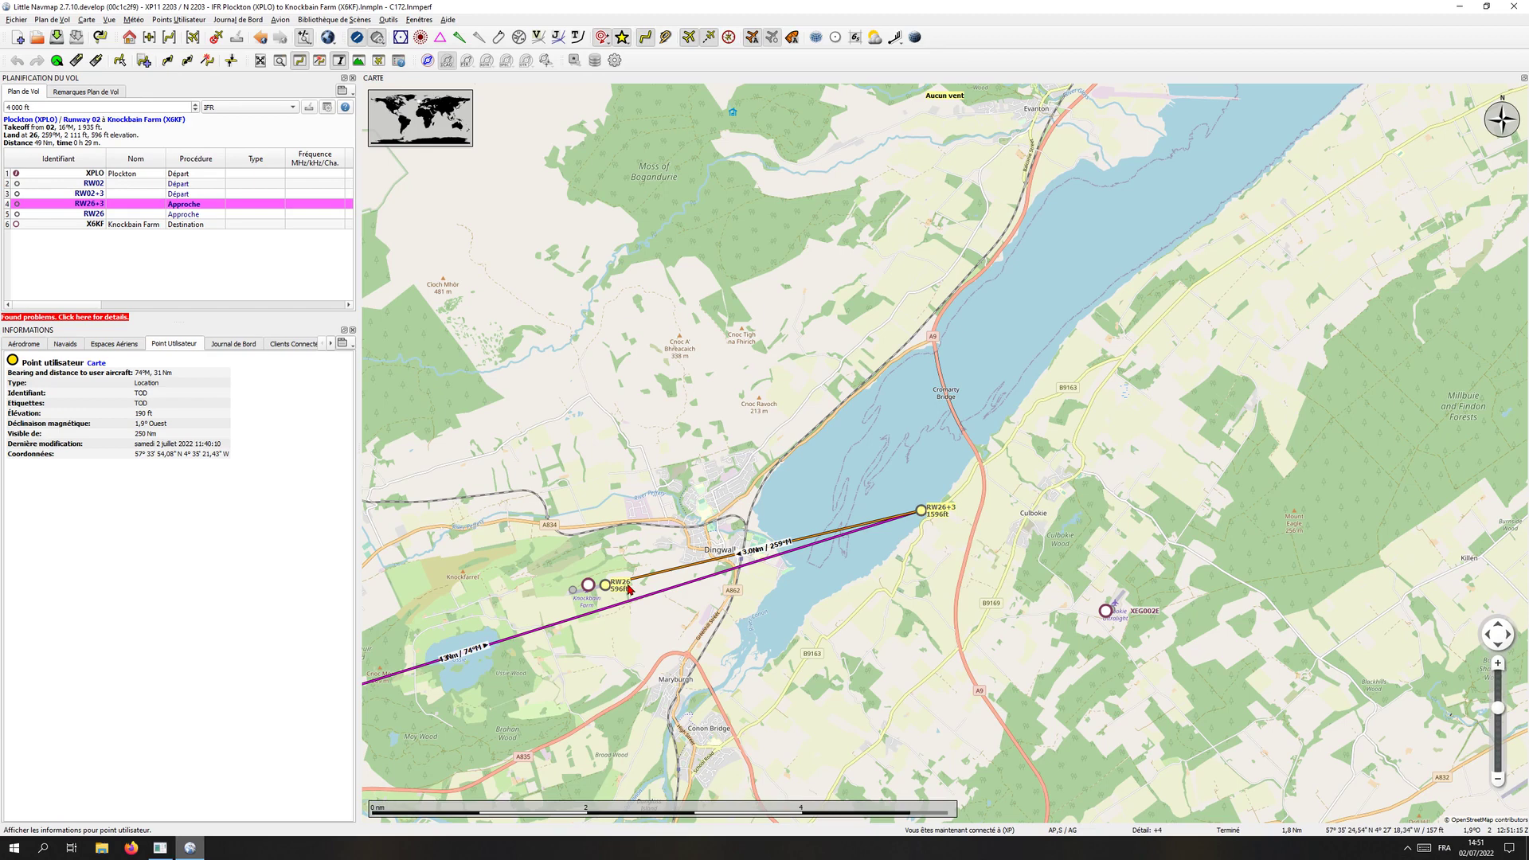
Return to X-Plane, view the aircraft in cruise from outside, and go back to the cockpit view.
{"action": "key", "text": "alt+Tab"}
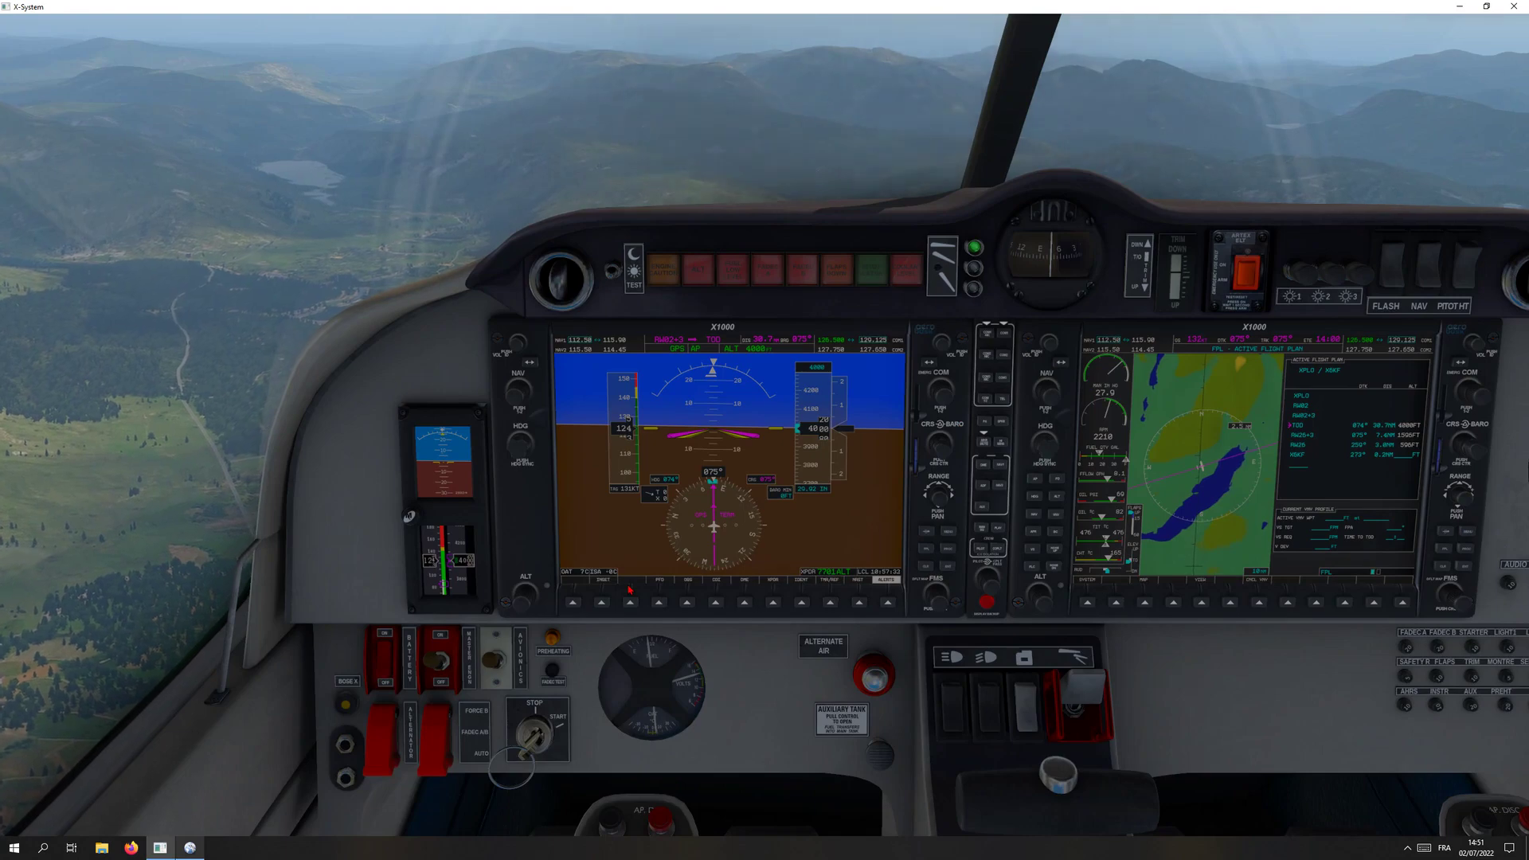
{"action": "key", "text": "r"}
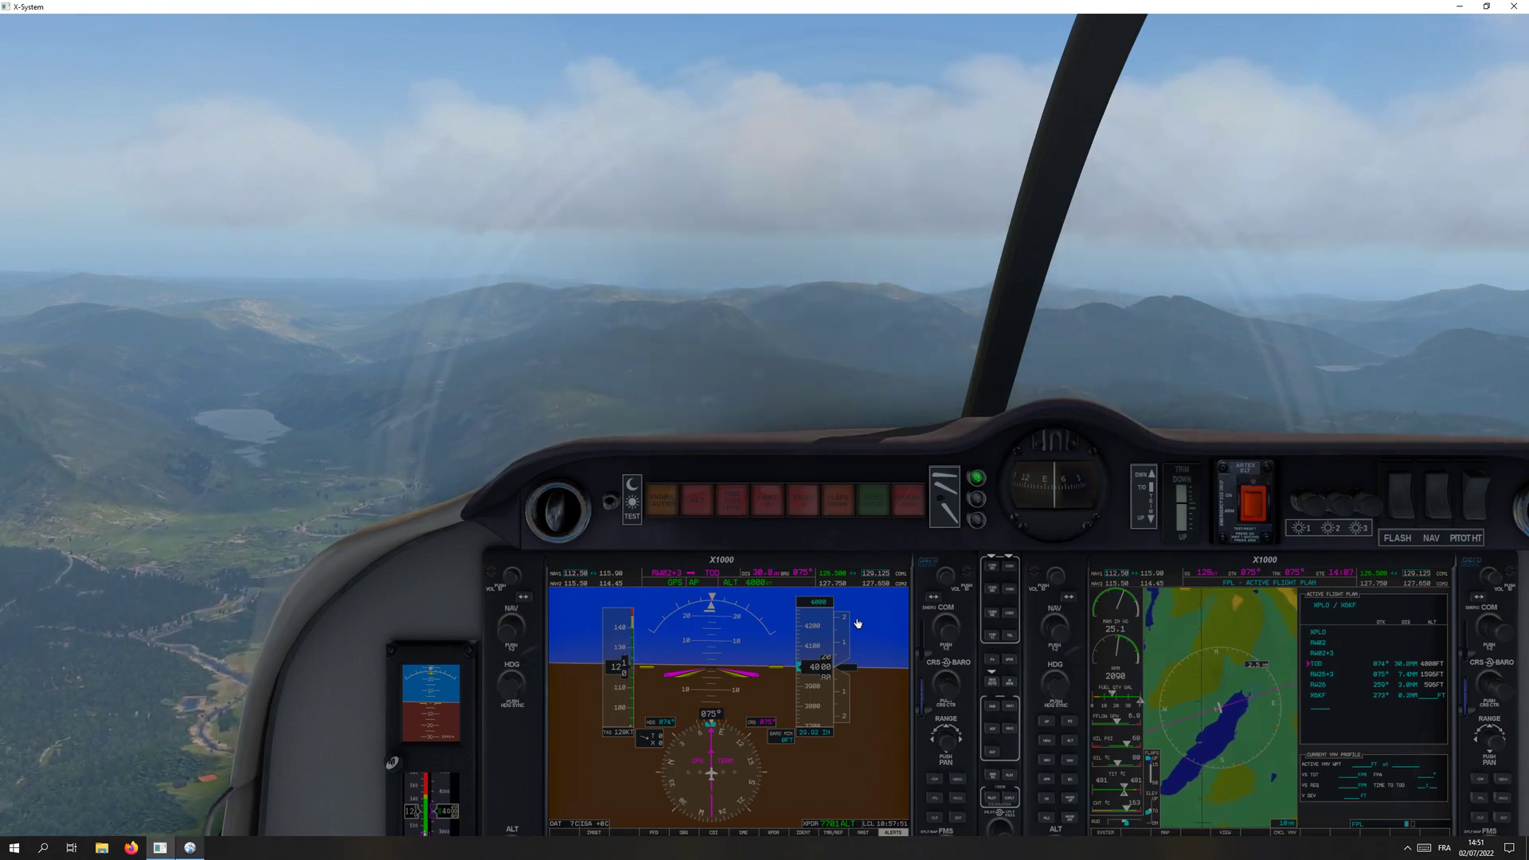
{"action": "key", "text": "shift+8"}
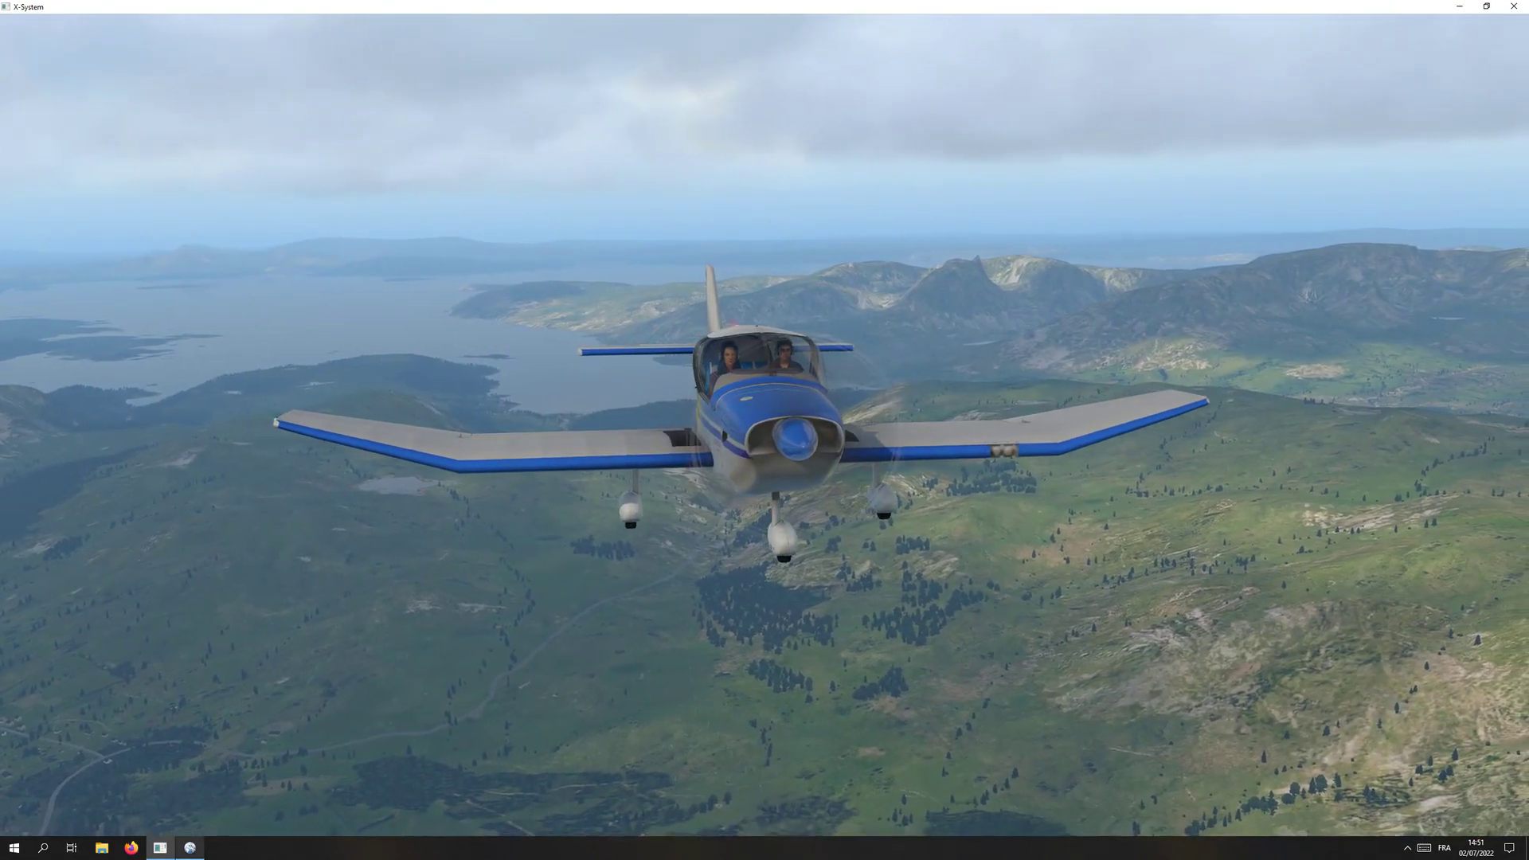
{"action": "key", "text": "shift+9"}
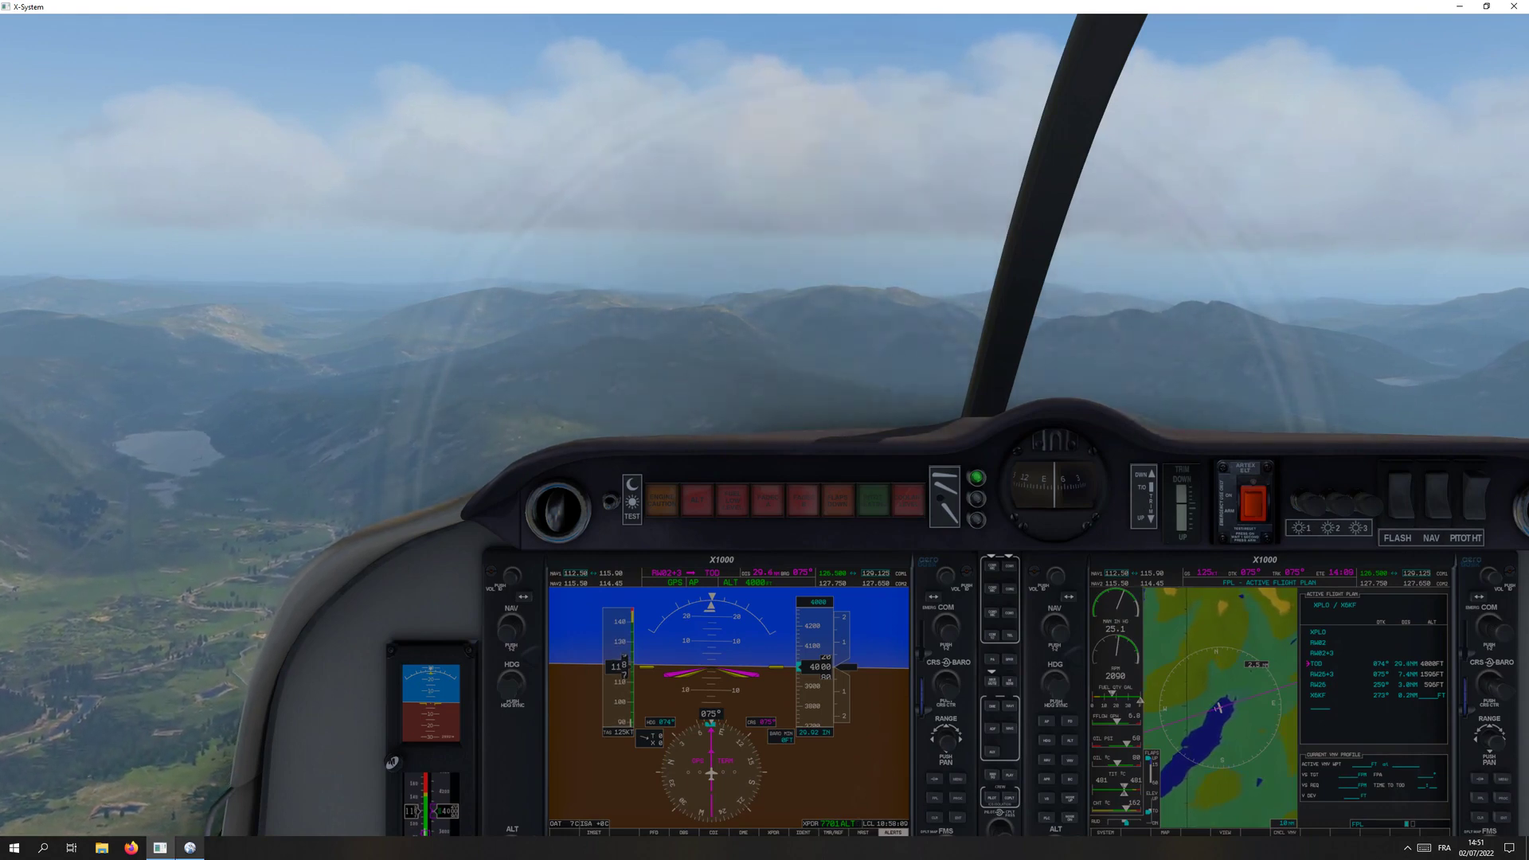
Raise the simulator's ground-speed multiplier by three increments to shorten the cruise.
{"action": "key", "text": "ctrl+t"}
{"action": "key", "text": "ctrl+t"}
{"action": "key", "text": "ctrl+t"}
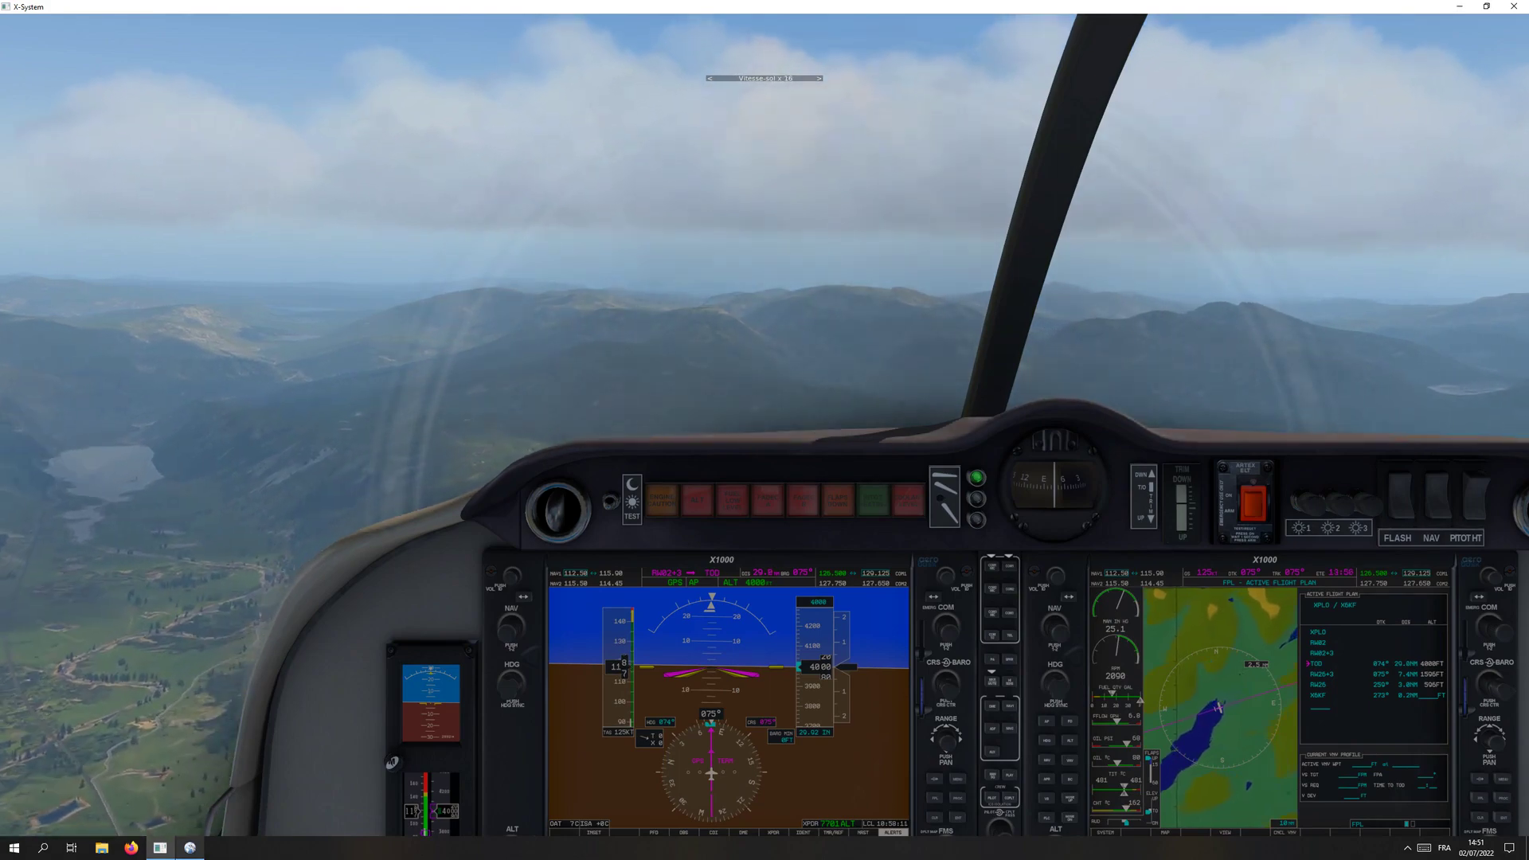
Enlarge the multifunction display's active flight plan, place it centrally over the cockpit view, read the distance to TOD, and close the enlargement.
{"action": "left_click", "coordinate": [1218, 709]}
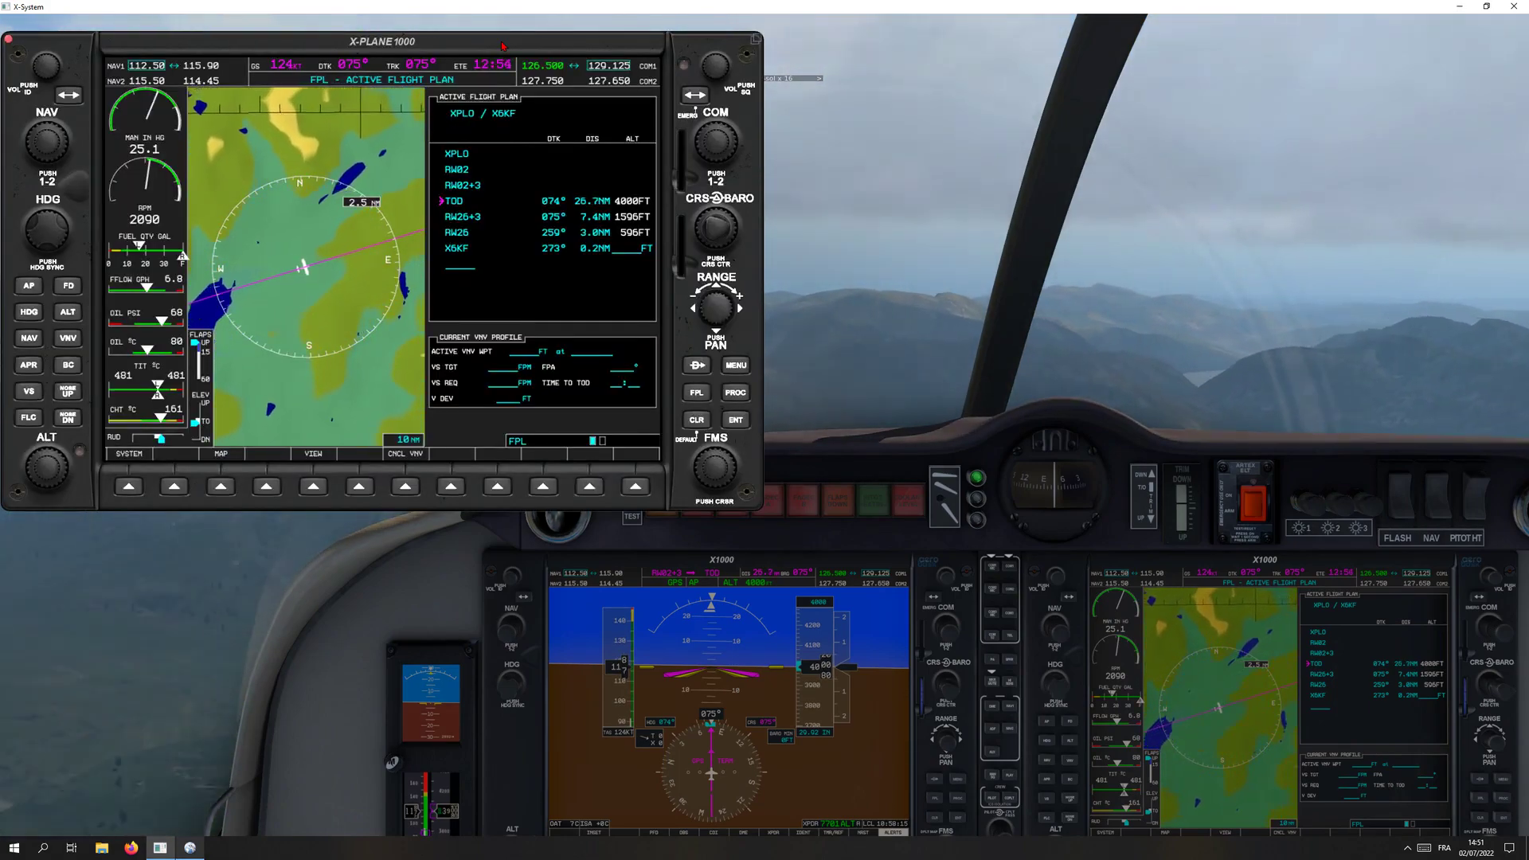
{"action": "left_click_drag", "start_coordinate": [495, 77], "coordinate": [856, 149]}
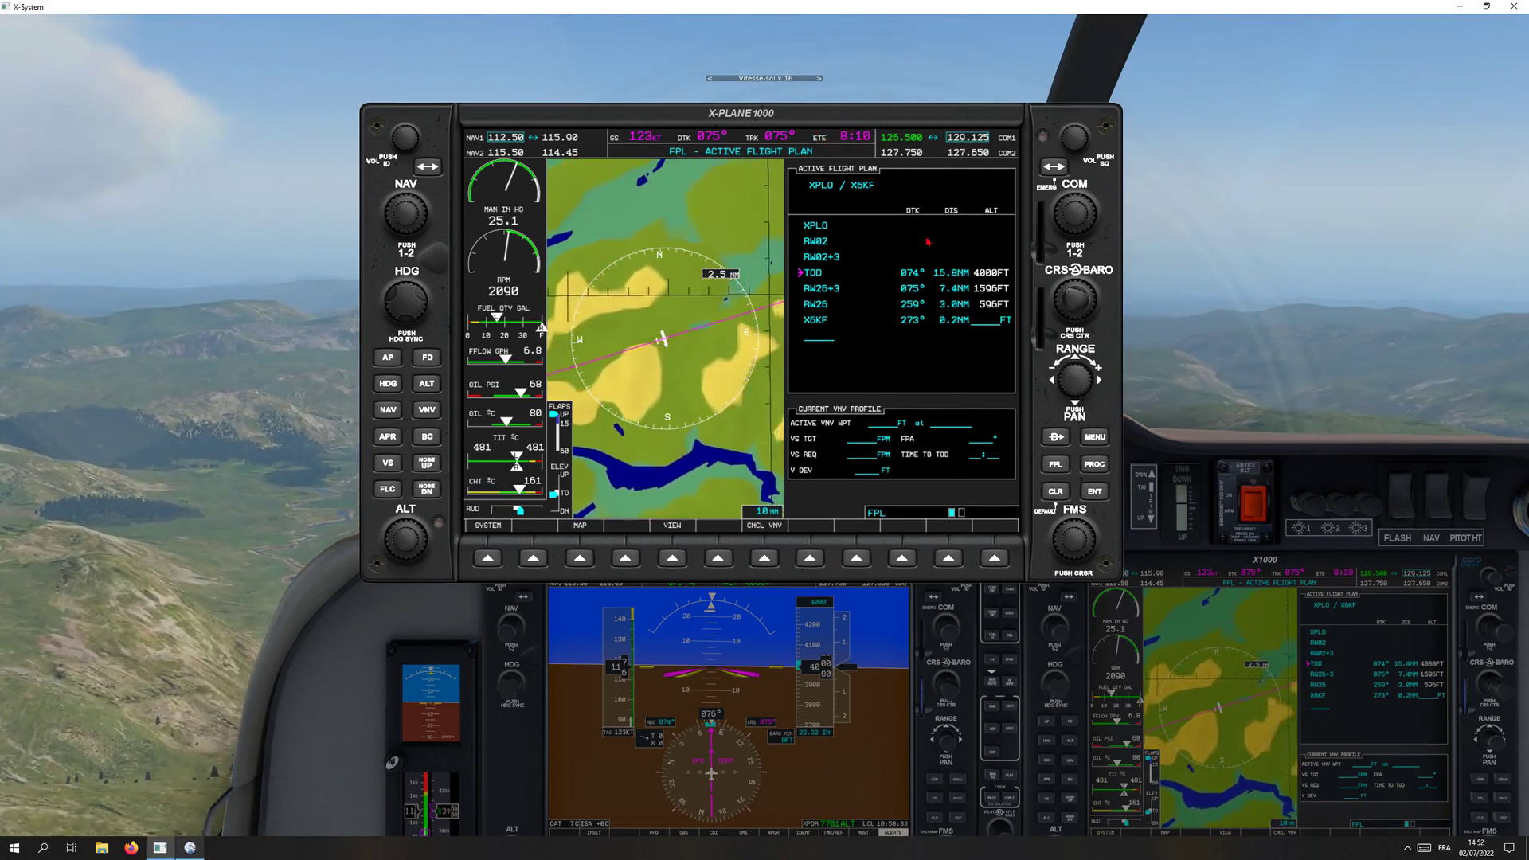
{"action": "left_click", "coordinate": [1239, 718]}
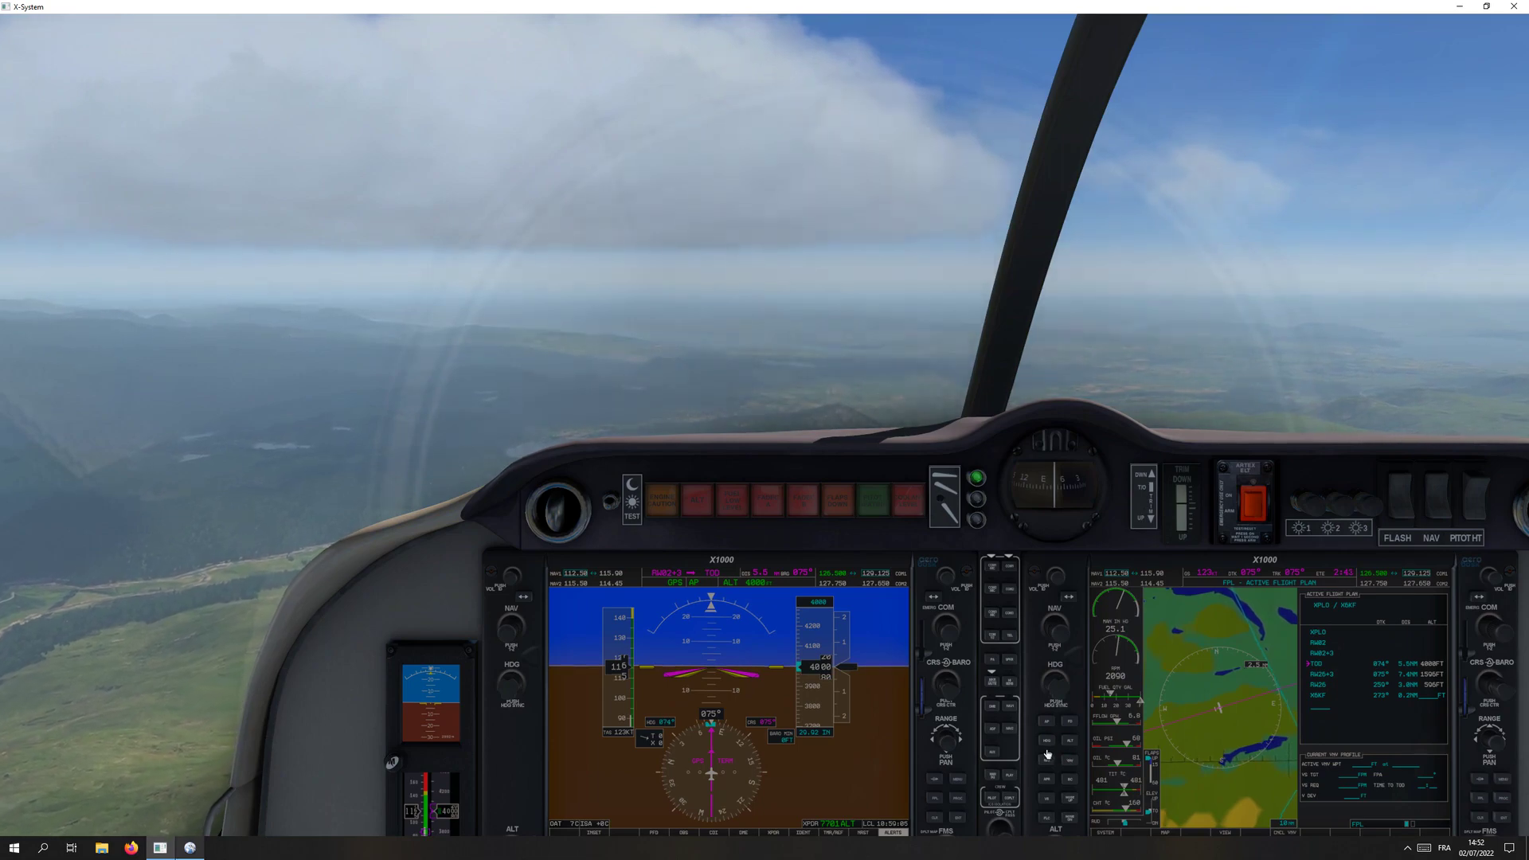
Switch to Little Navmap and examine the route from the aircraft through TOD to RW26+3.
{"action": "key", "text": "alt+Tab"}
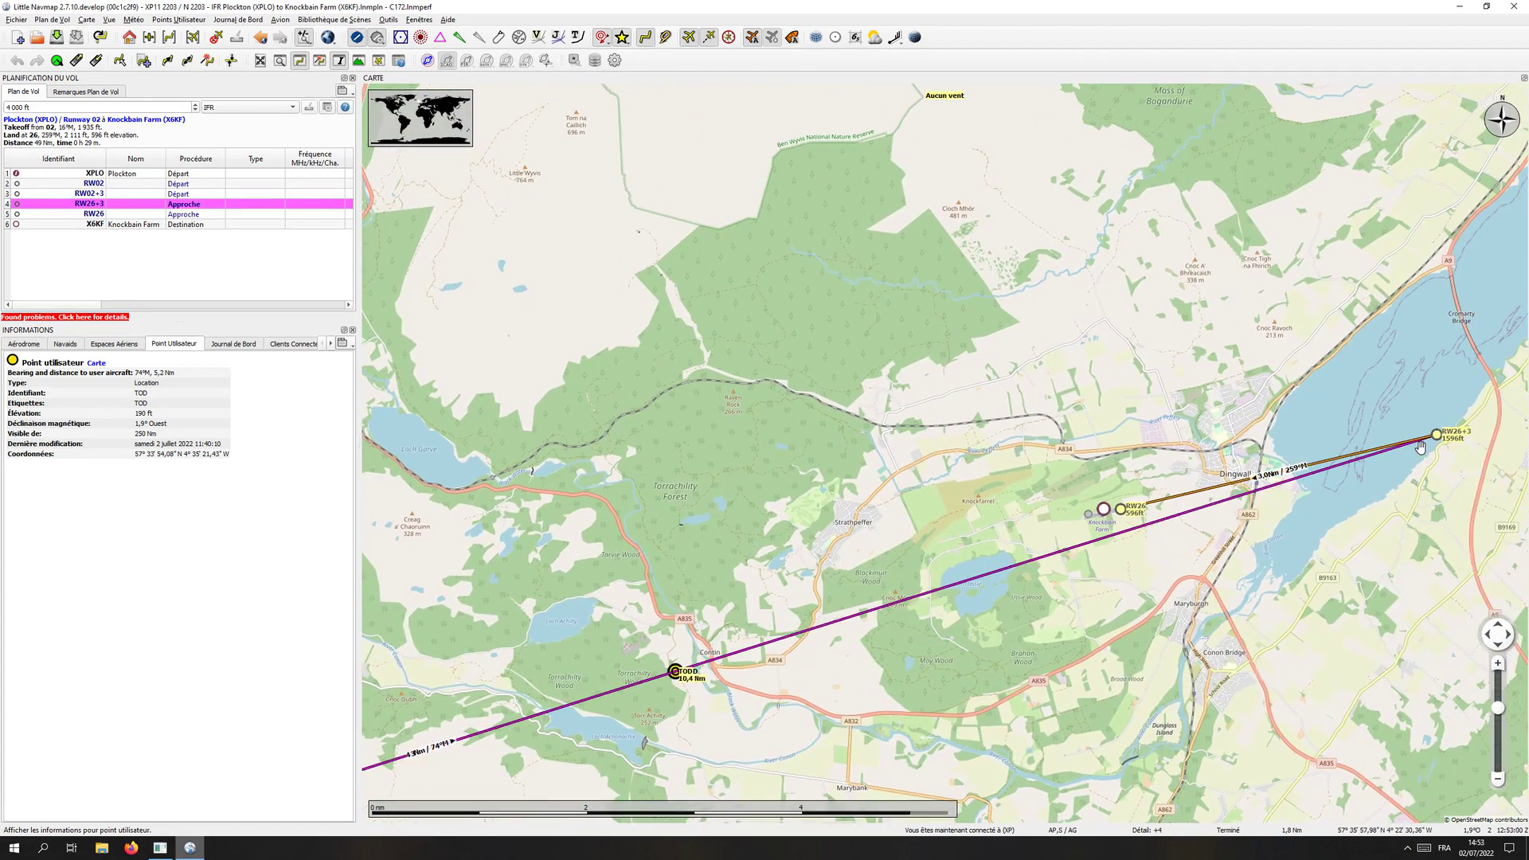
{"action": "right_click", "coordinate": [1419, 446]}
{"action": "key", "text": "Escape"}
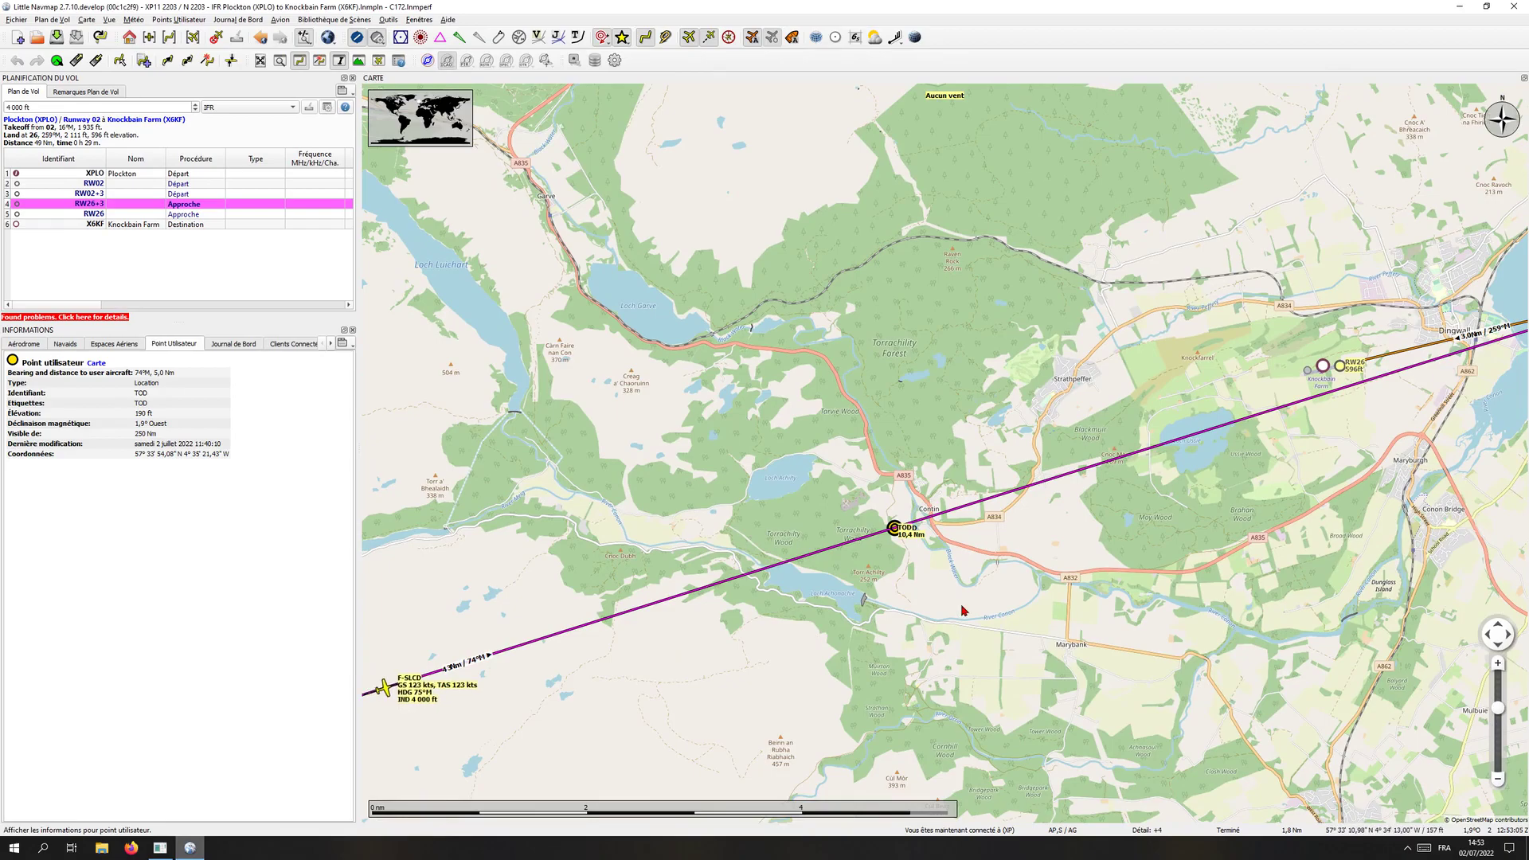
Return to X-Plane and preselect a target altitude of 1600 ft on the enlarged primary flight display, closing the enlargement when done.
{"action": "key", "text": "alt+Tab"}
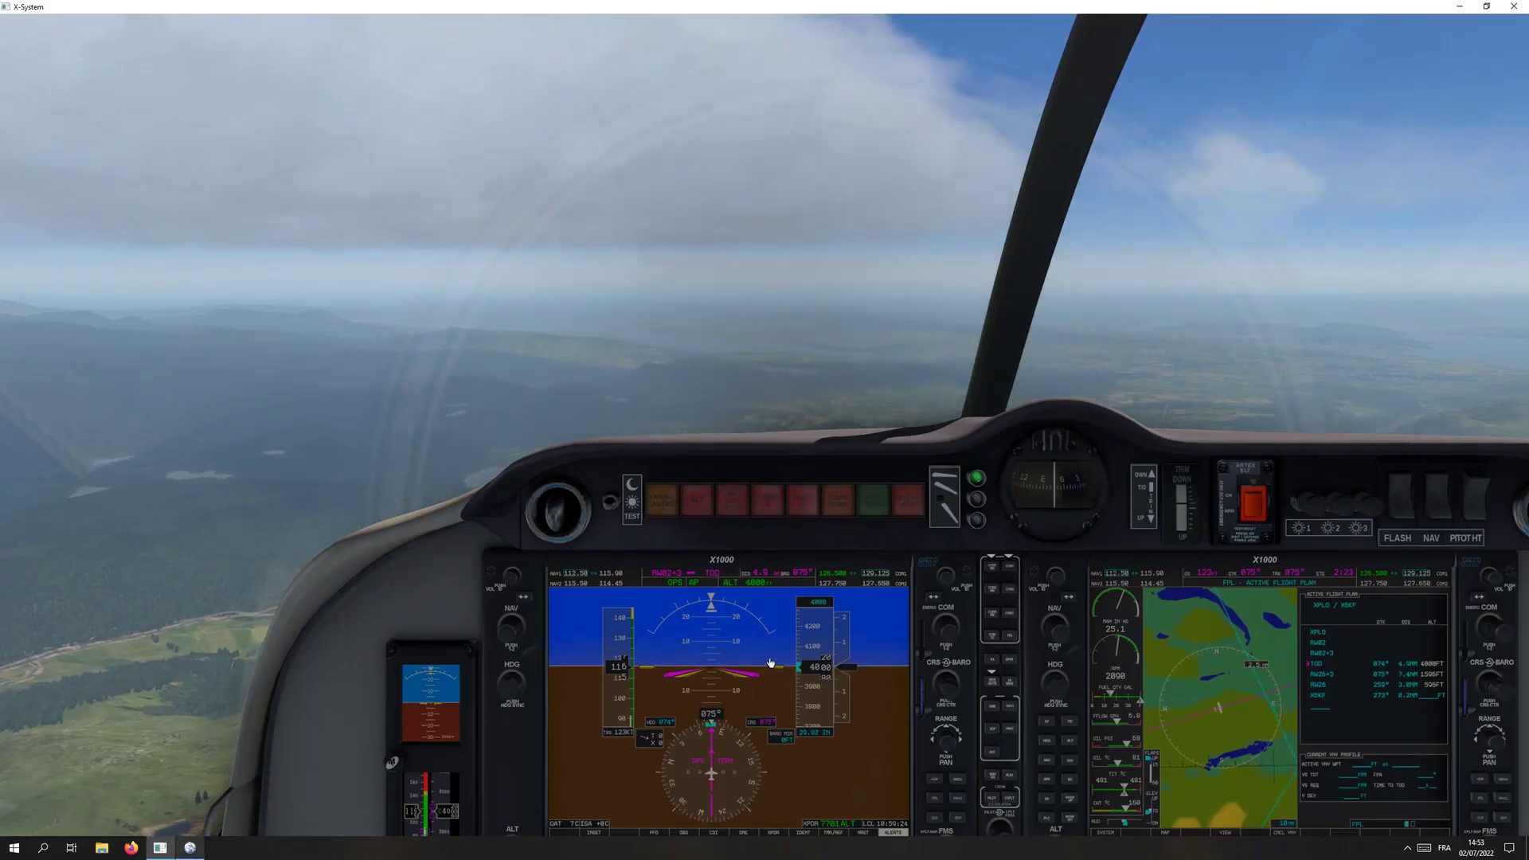
{"action": "left_click_drag", "start_coordinate": [720, 675], "coordinate": [765, 506]}
{"action": "left_click", "coordinate": [750, 499]}
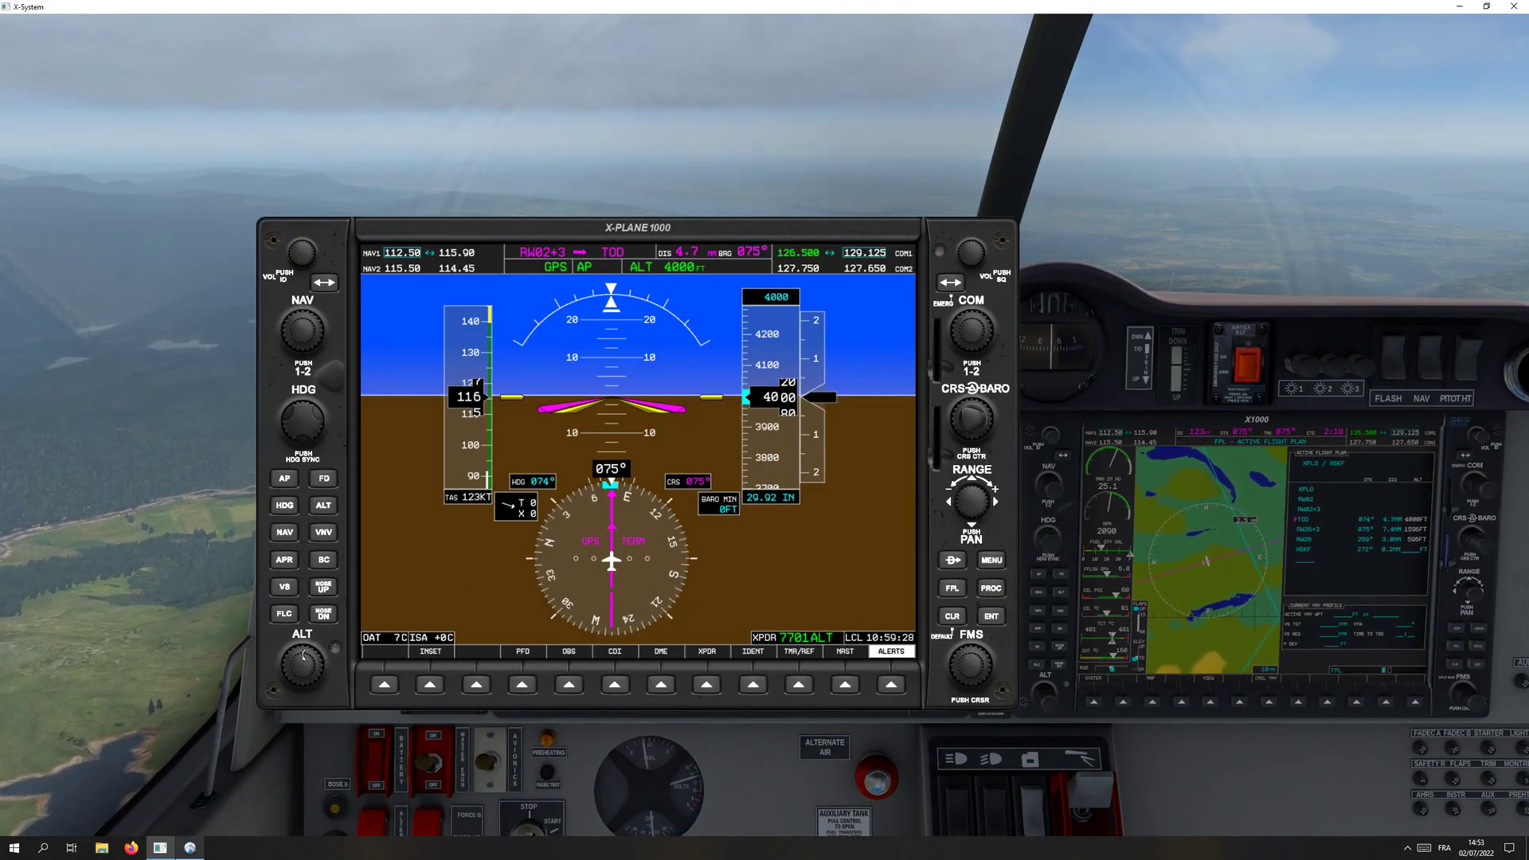
{"action": "scroll", "coordinate": [301, 659], "scroll_direction": "down", "scroll_amount": 1}
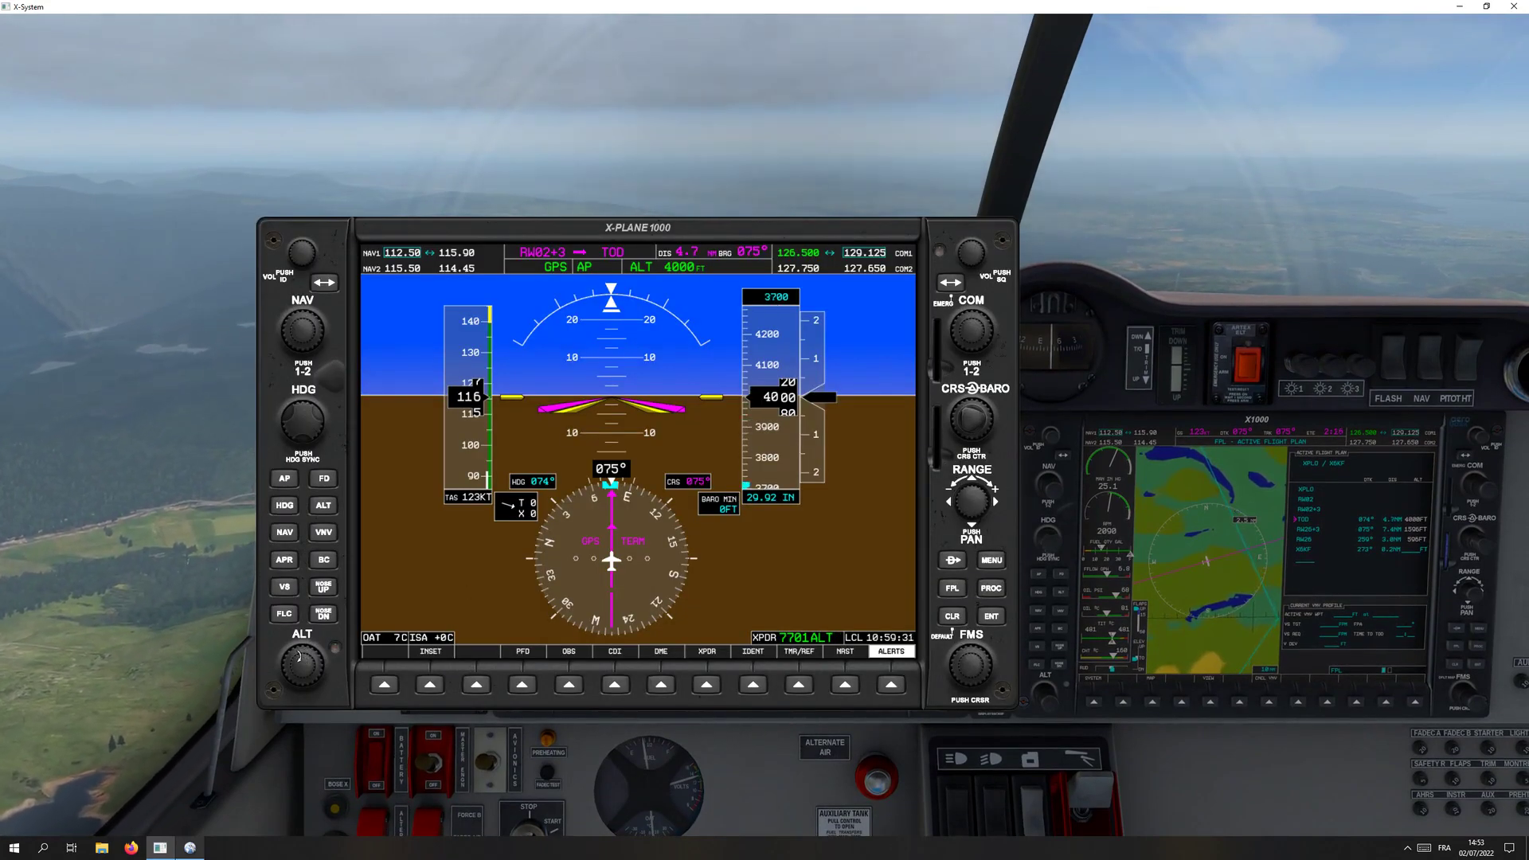
{"action": "scroll", "coordinate": [300, 658], "scroll_direction": "down", "scroll_amount": 3}
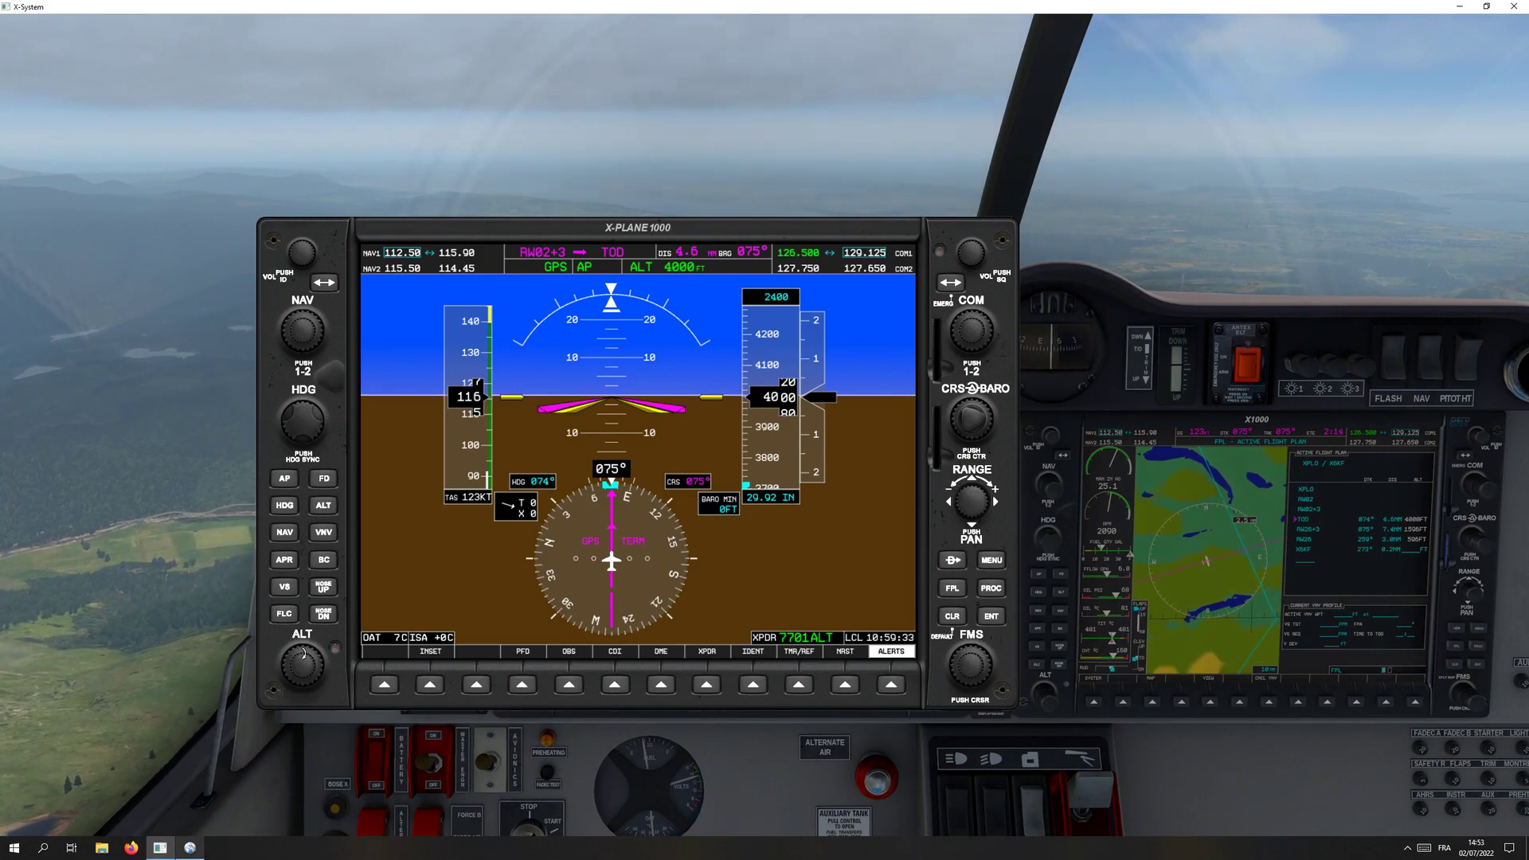
{"action": "scroll", "coordinate": [303, 654], "scroll_direction": "down", "scroll_amount": 3}
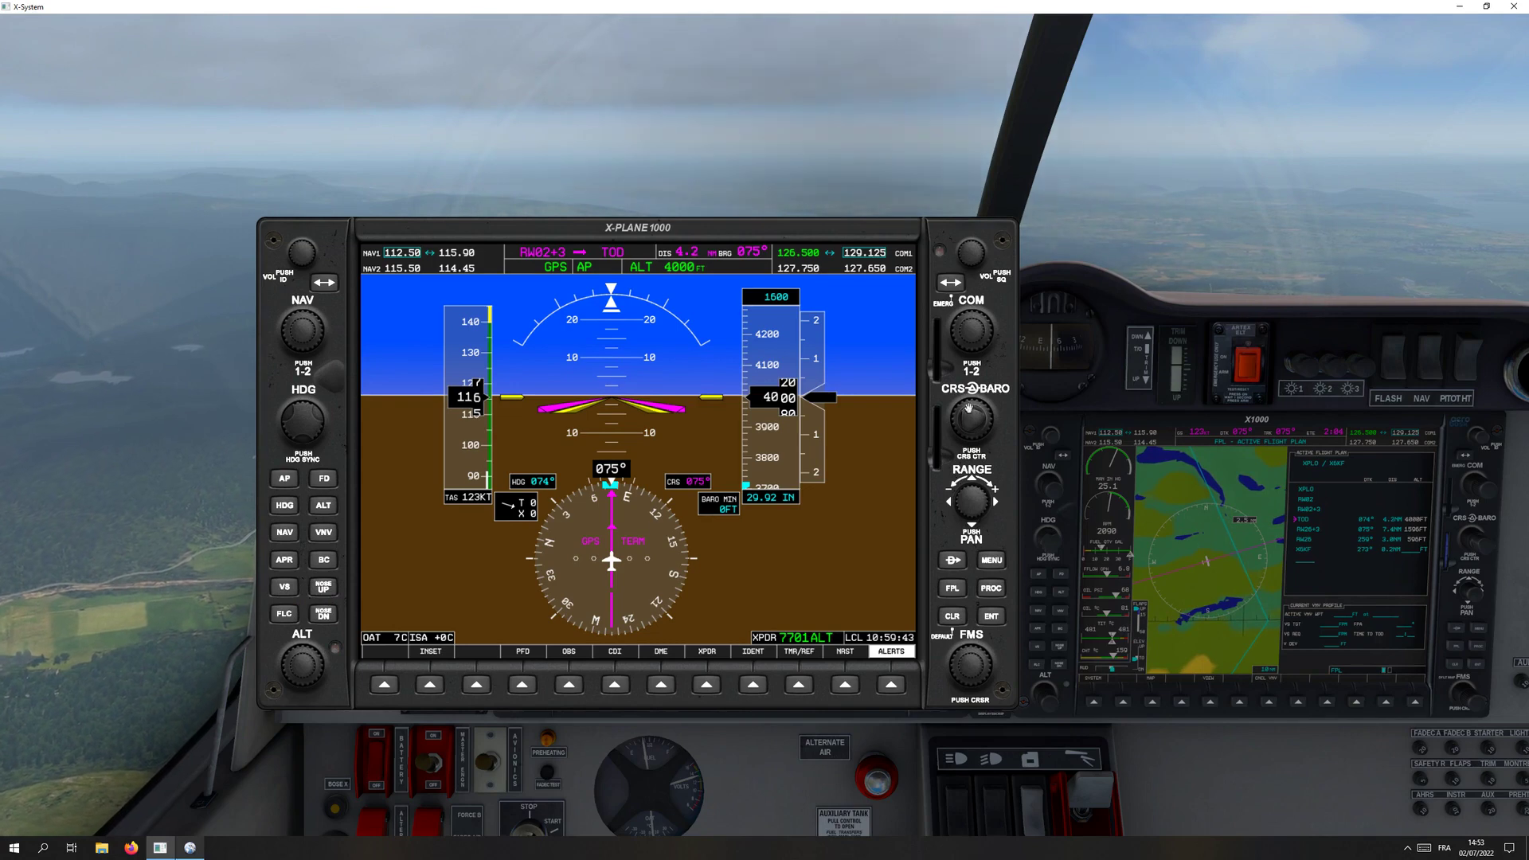
{"action": "left_click", "coordinate": [263, 227]}
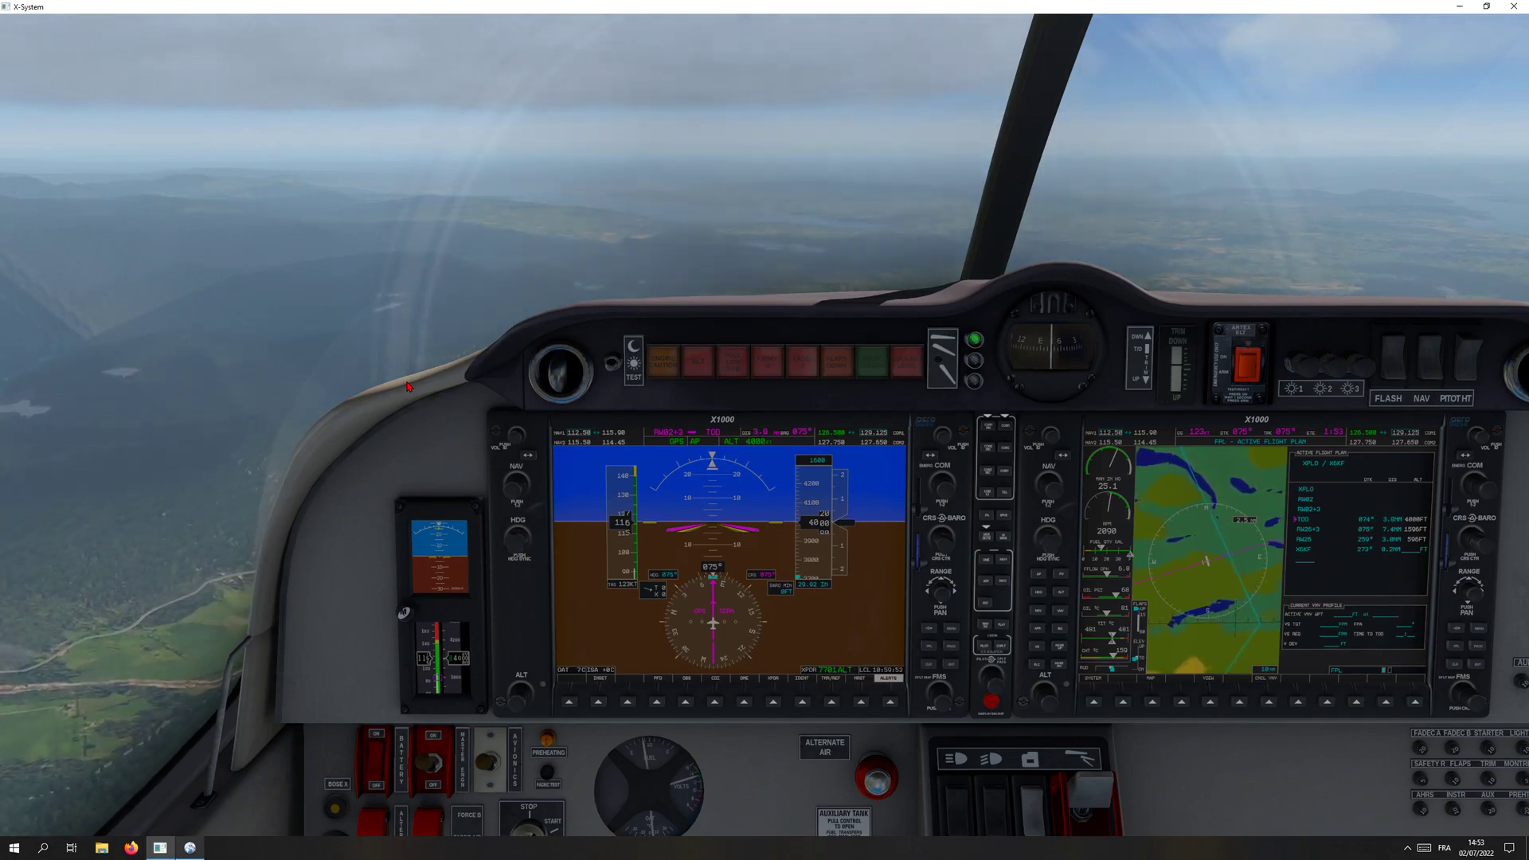
Step the simulator's ground-speed multiplier through successive settings, including x4, while approaching TOD.
{"action": "key", "text": "ctrl+t"}
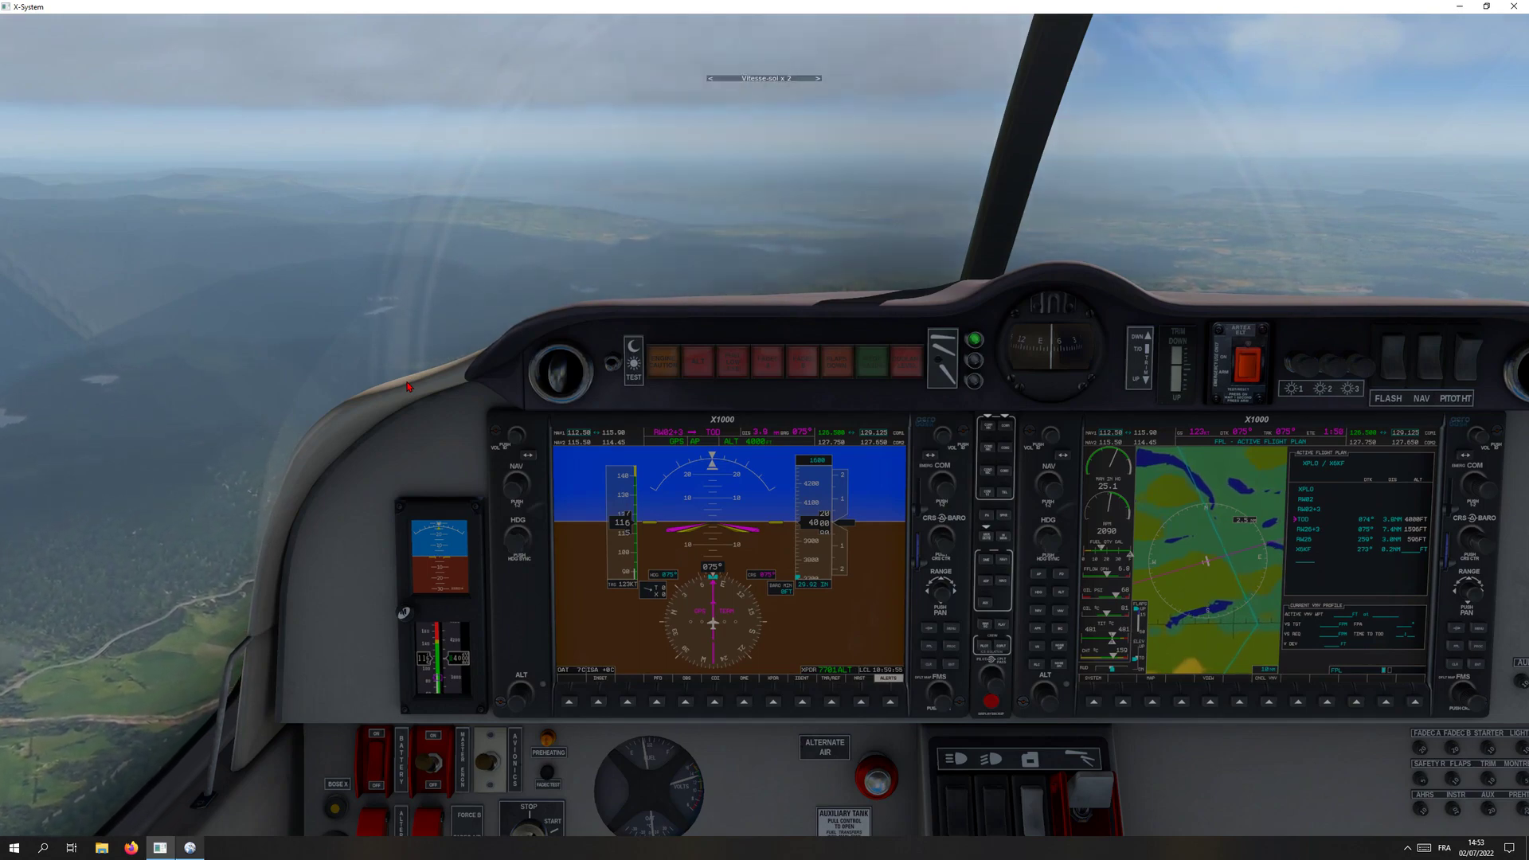
{"action": "key", "text": "ctrl+t"}
{"action": "key", "text": "ctrl+t"}
{"action": "key", "text": "ctrl+t"}
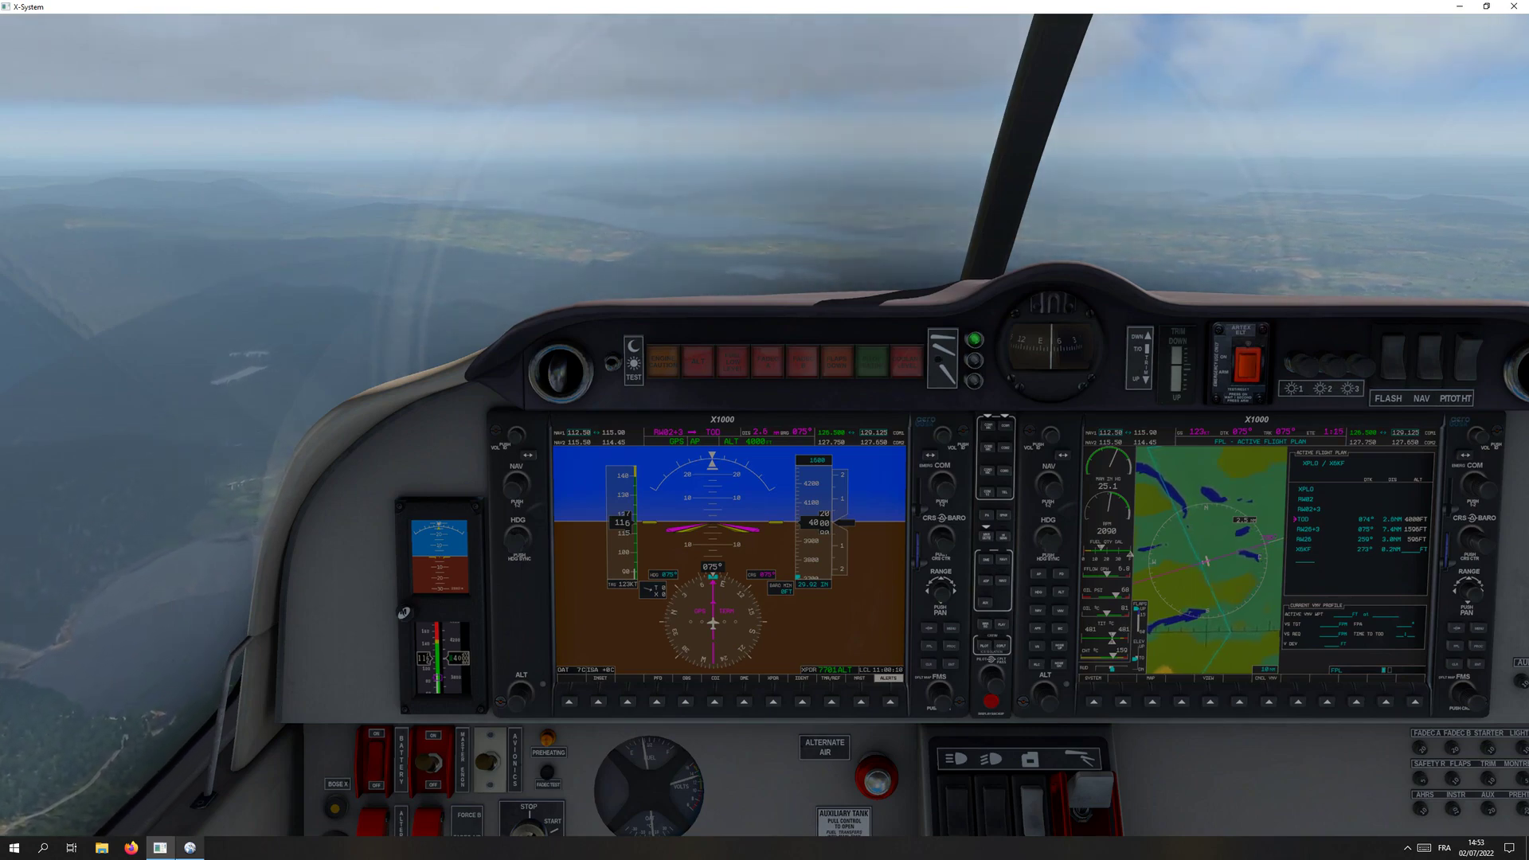
{"action": "key", "text": "ctrl+t"}
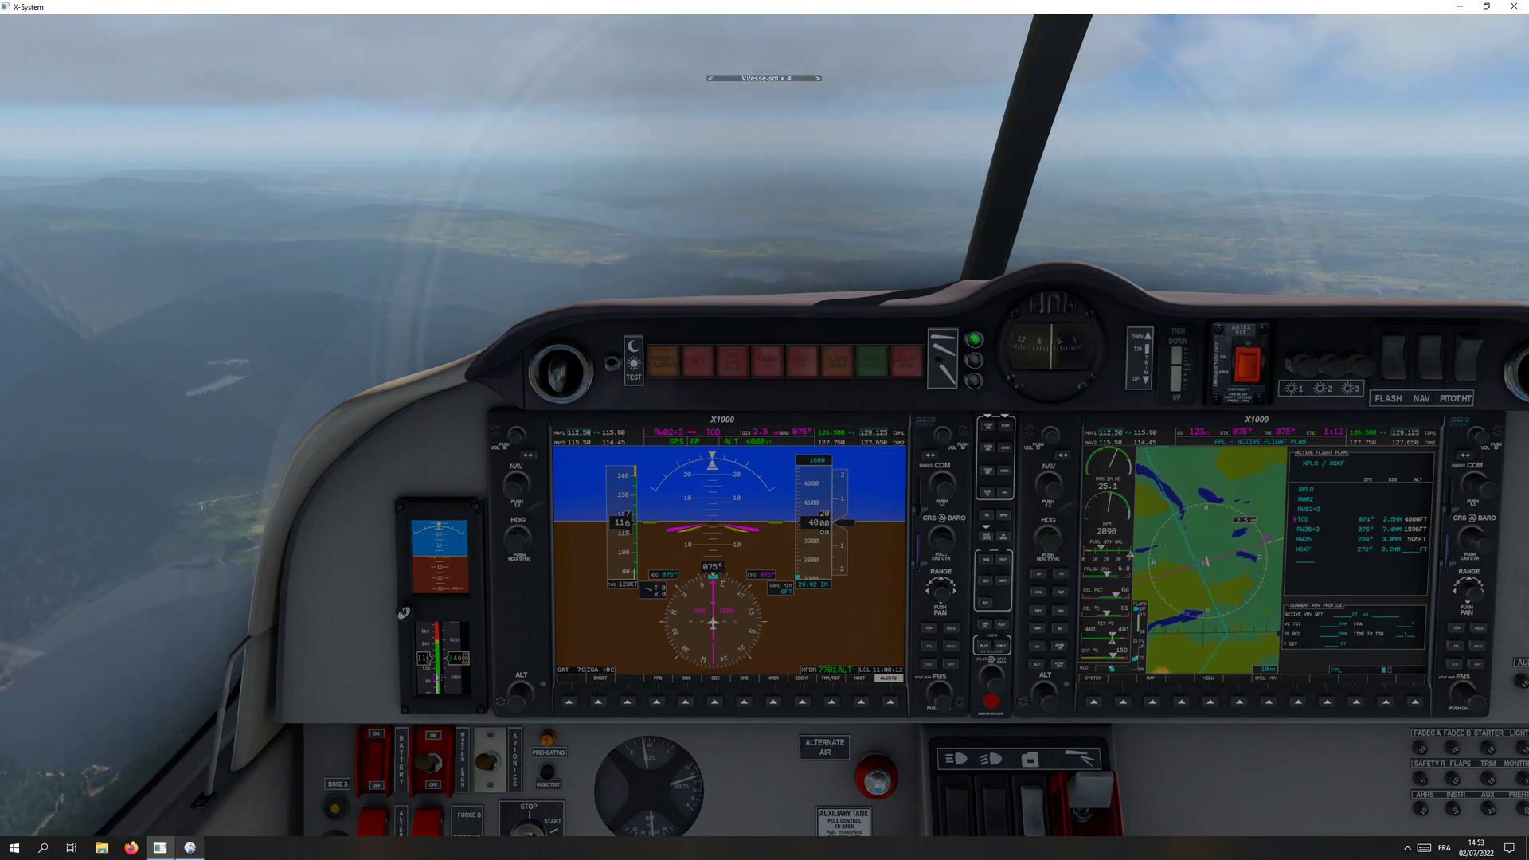
{"action": "key", "text": "ctrl+t"}
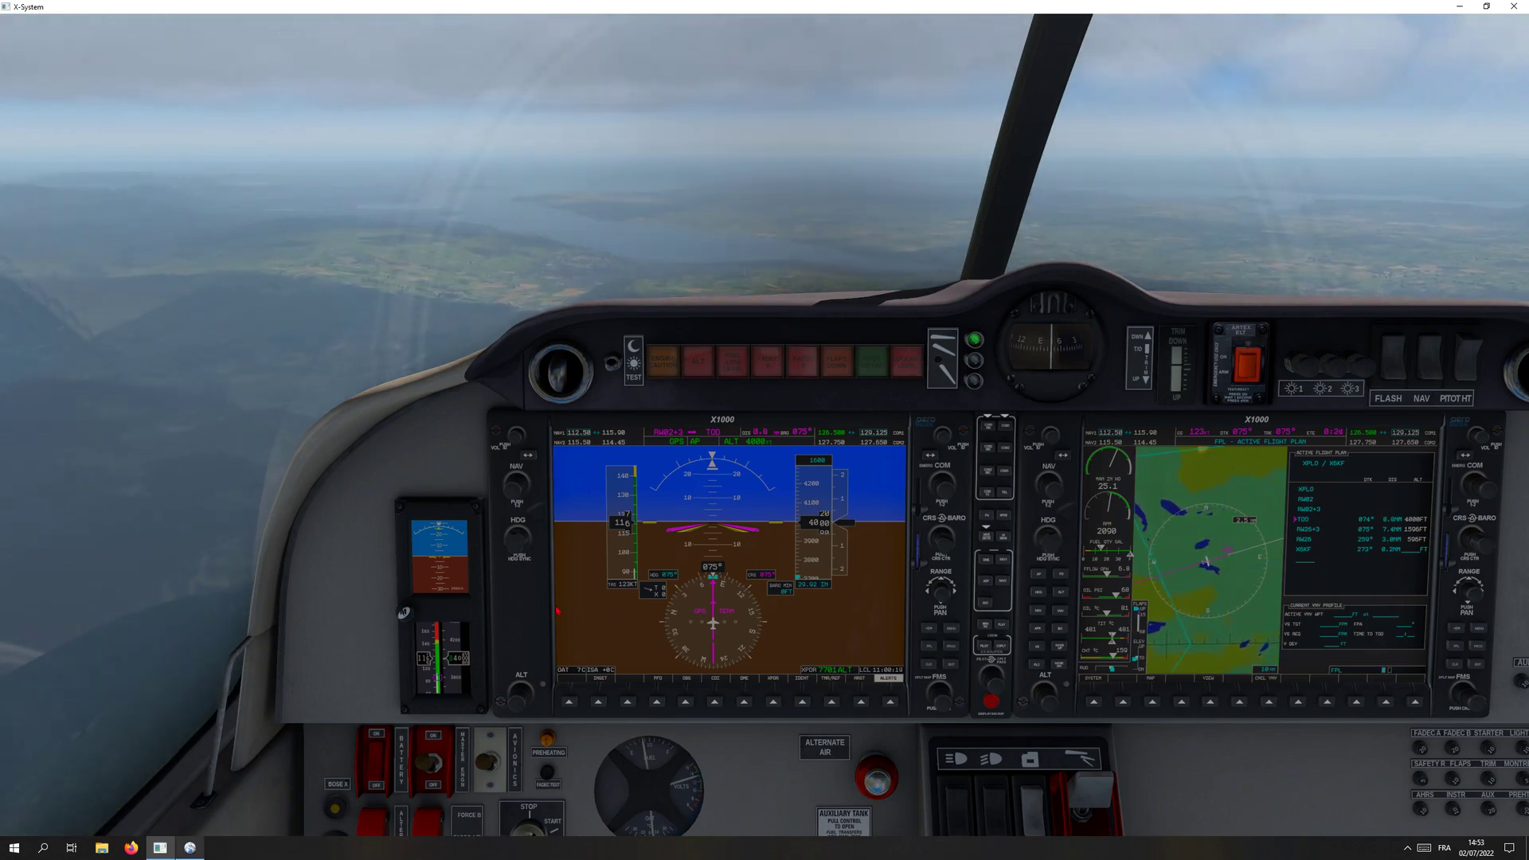
Check the remaining distance to TOD on the enlarged multifunction display, and monitor the waypoint change on the enlarged primary flight display.
{"action": "left_click", "coordinate": [1171, 507]}
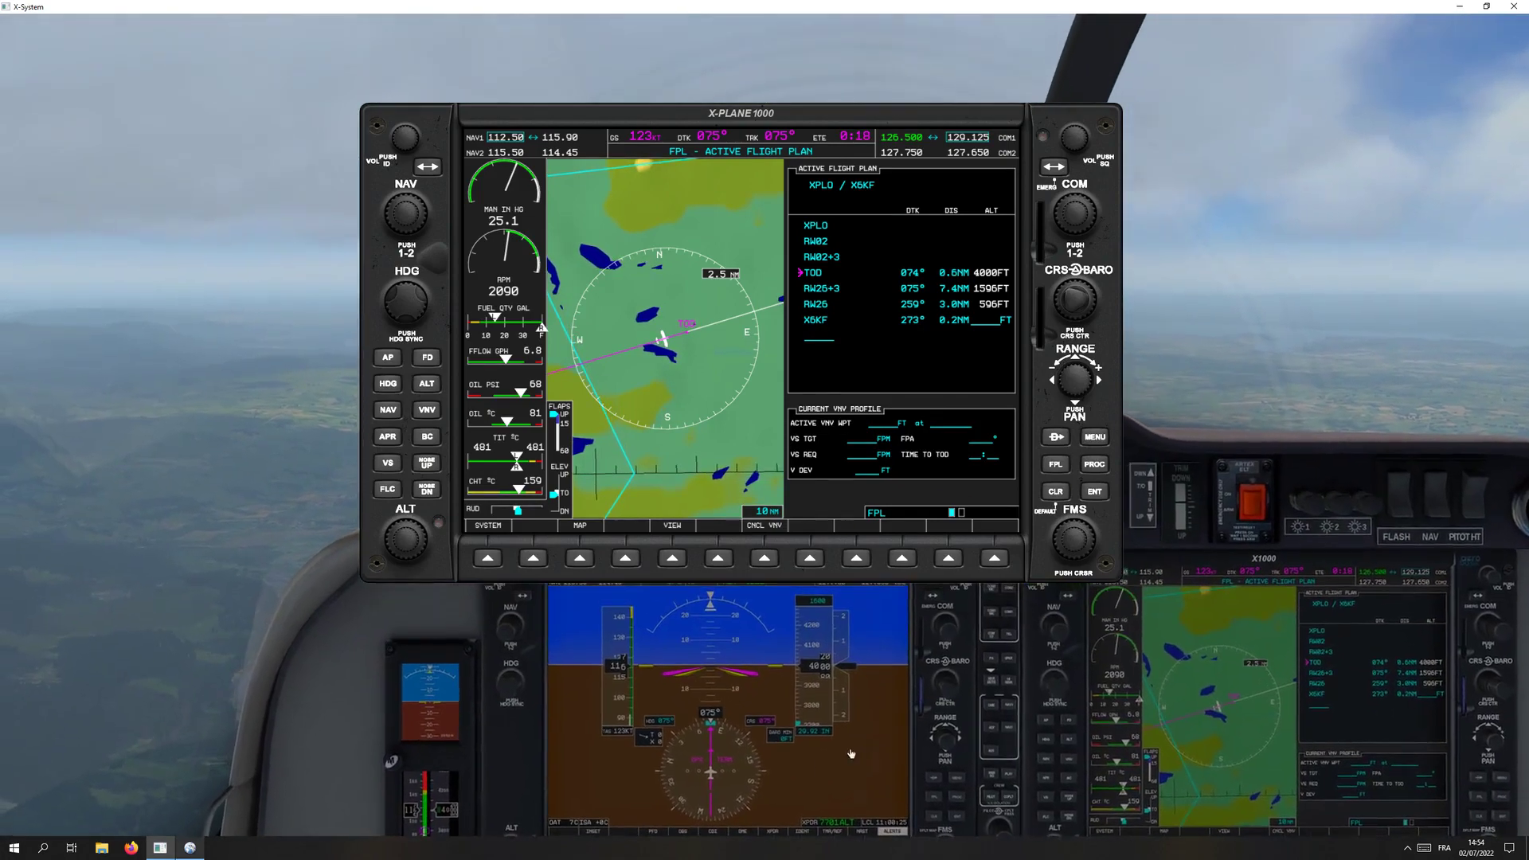
{"action": "left_click", "coordinate": [1189, 671]}
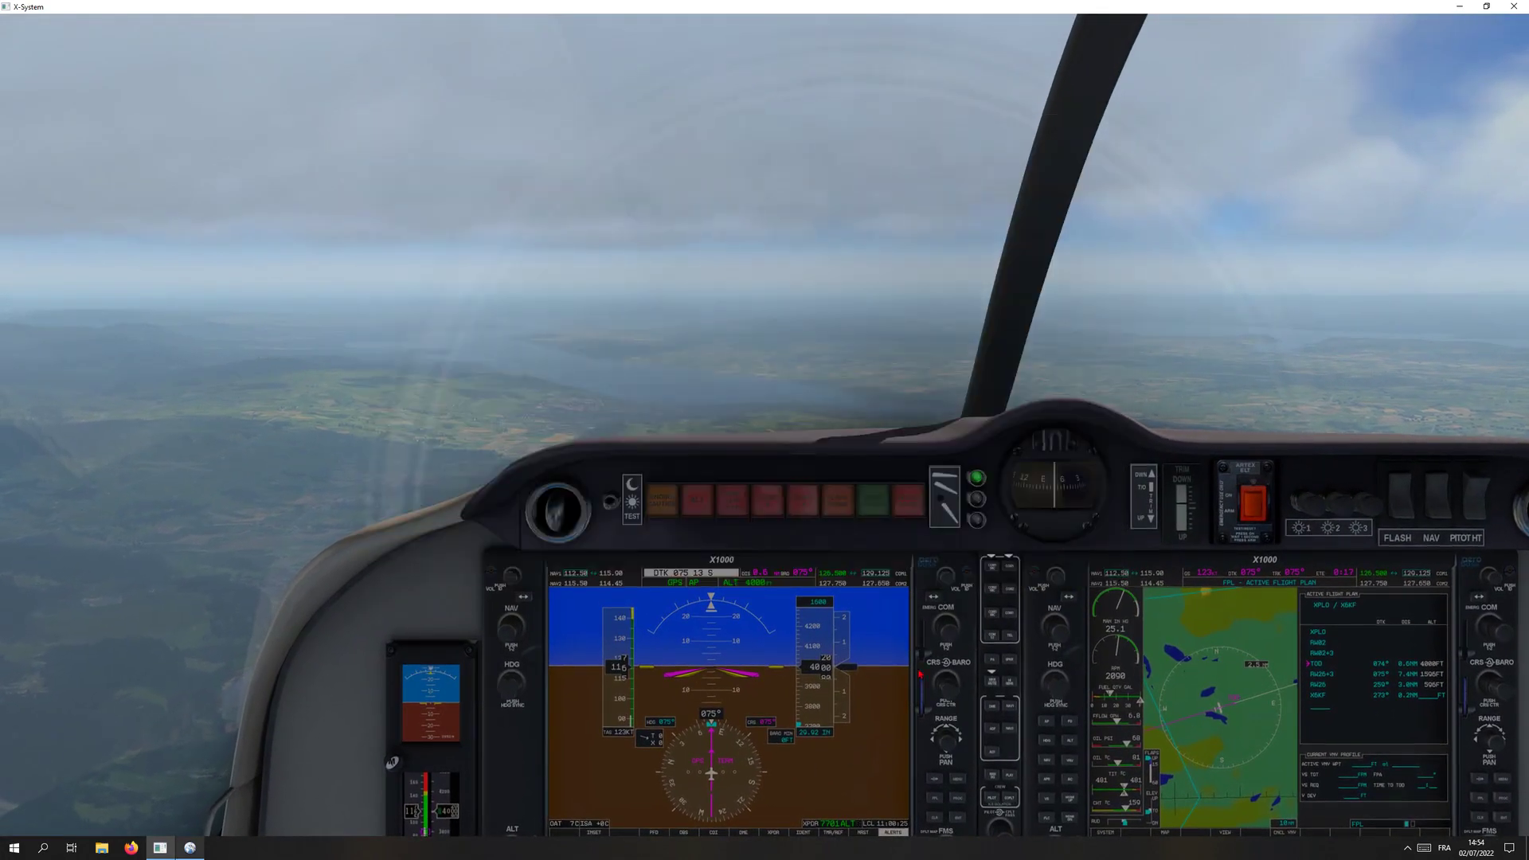
{"action": "left_click", "coordinate": [746, 659]}
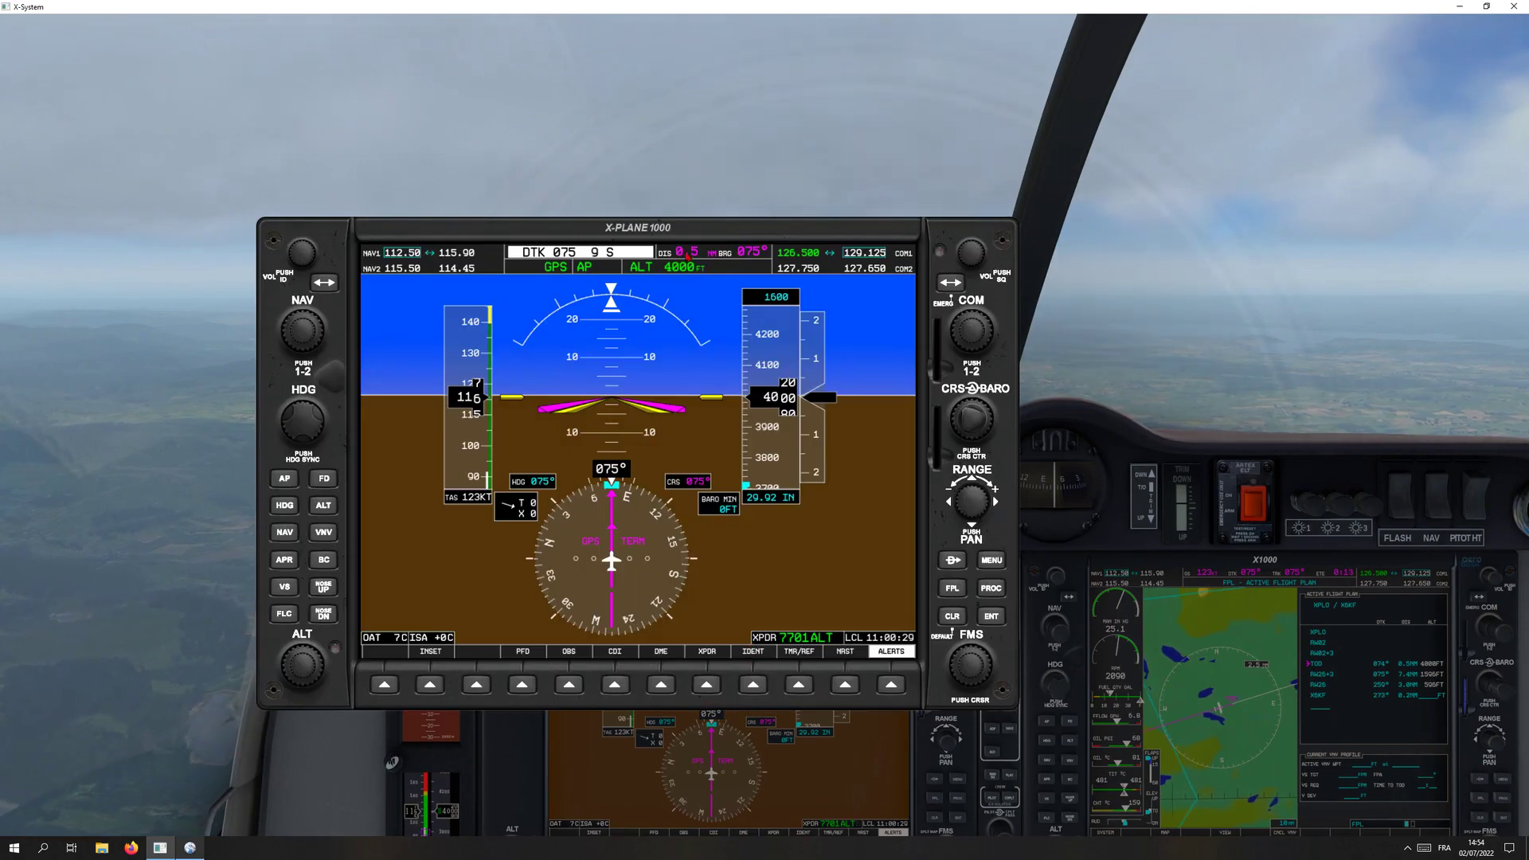
{"action": "left_click", "coordinate": [741, 725]}
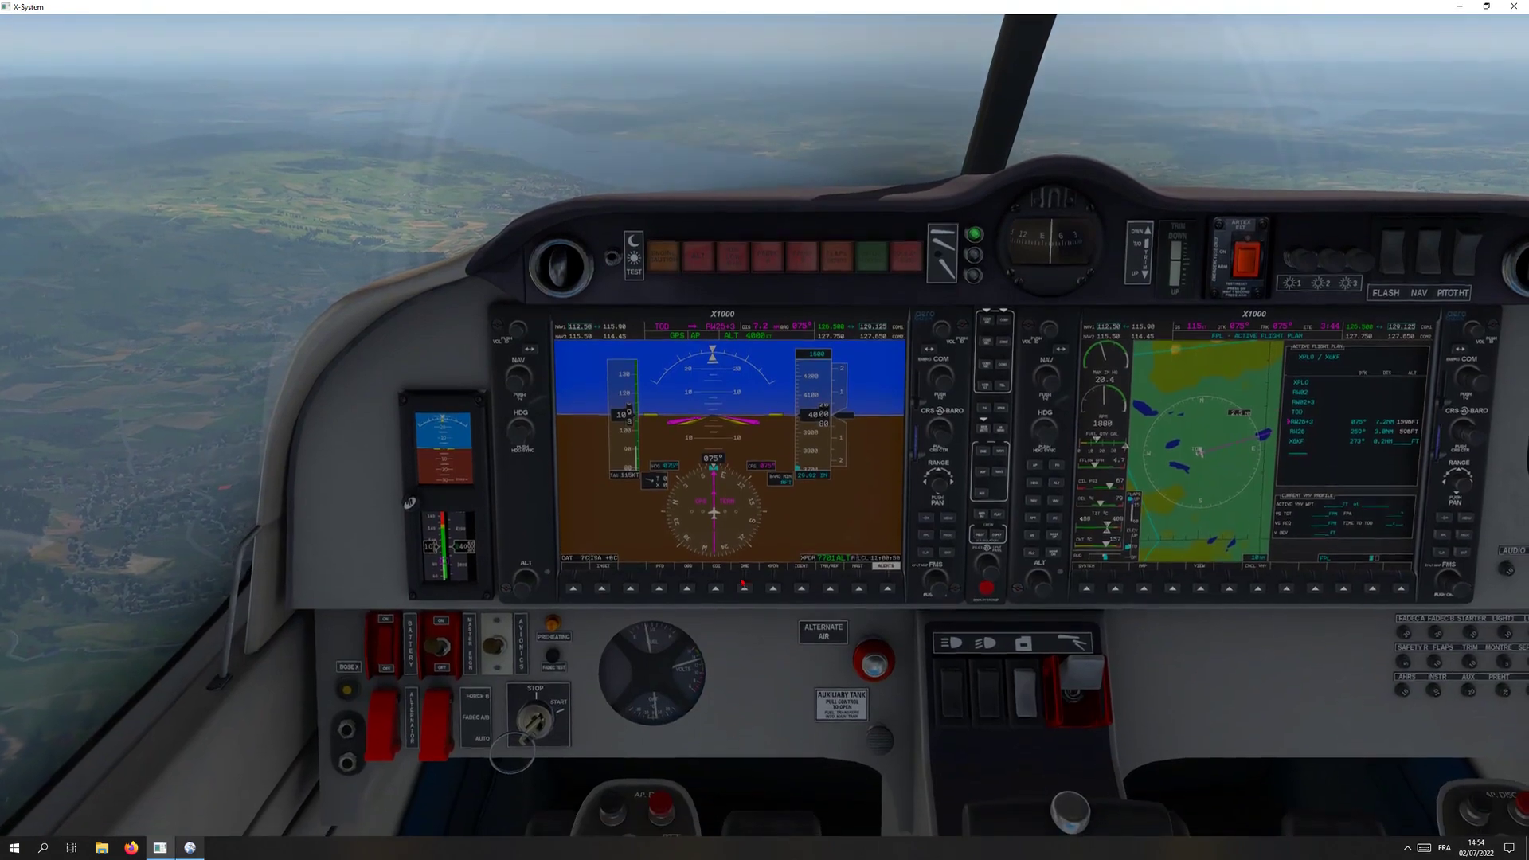
Start the autopilot descent in vertical speed mode at -700 fpm from the enlarged primary flight display, and close the enlargement.
{"action": "left_click", "coordinate": [611, 501]}
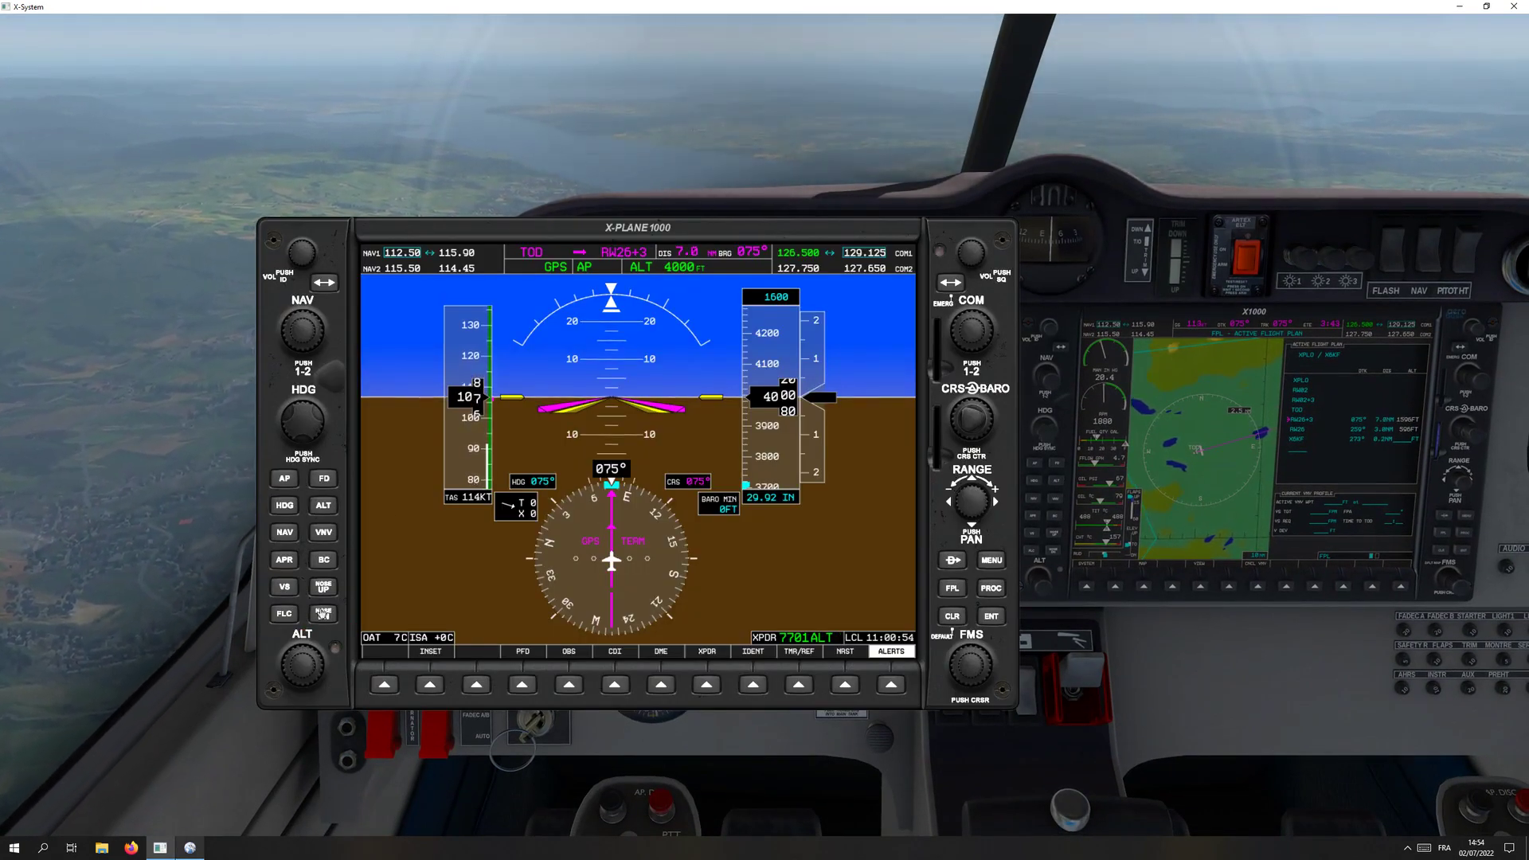
{"action": "left_click", "coordinate": [323, 614]}
{"action": "left_click", "coordinate": [323, 614]}
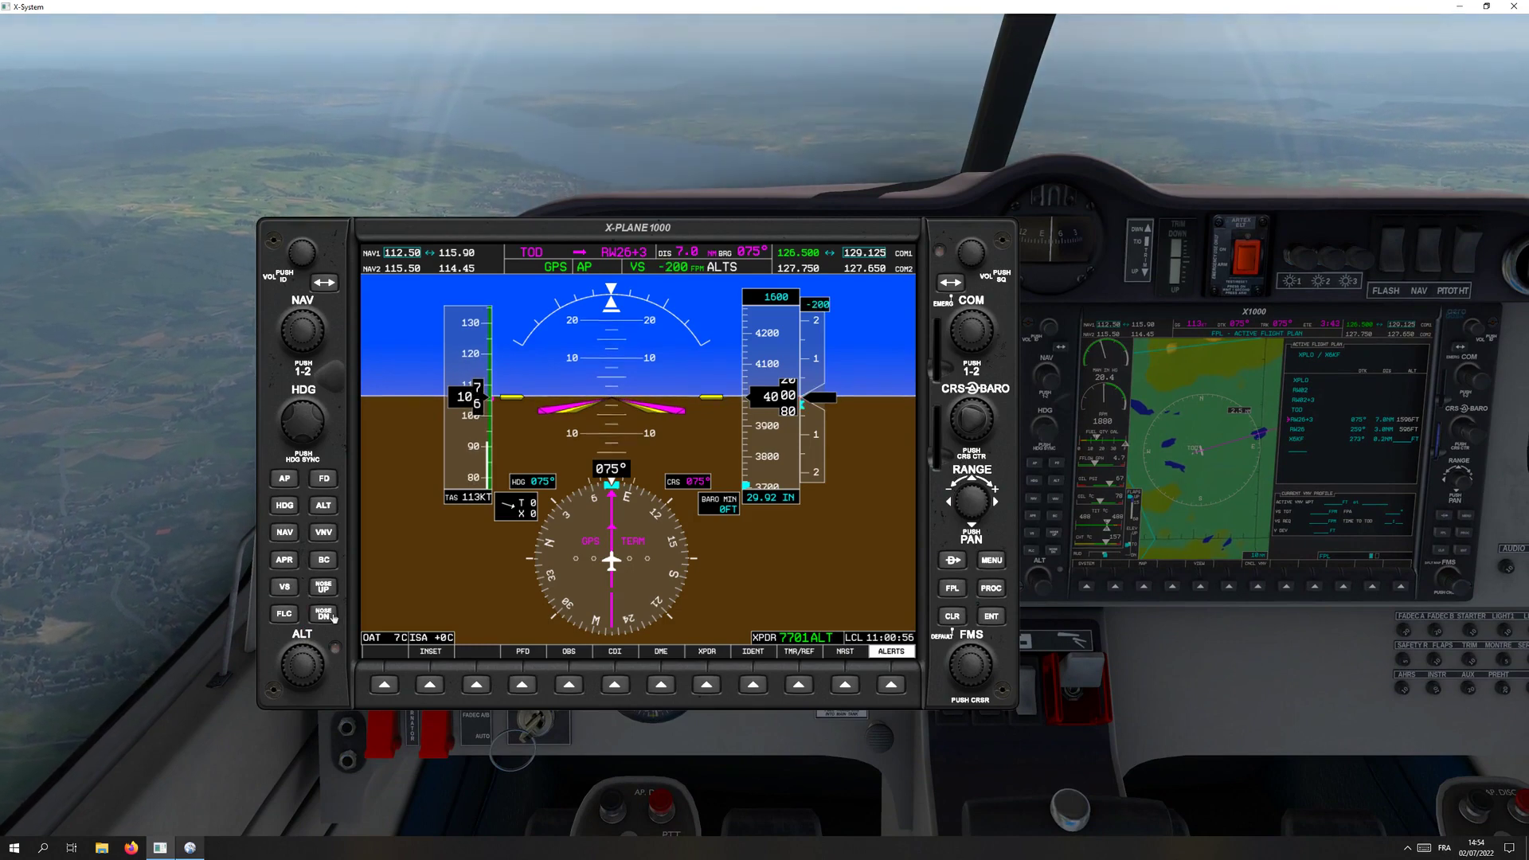
{"action": "left_click", "coordinate": [323, 614]}
{"action": "left_click", "coordinate": [324, 614]}
{"action": "left_click", "coordinate": [323, 614]}
{"action": "left_click", "coordinate": [323, 614]}
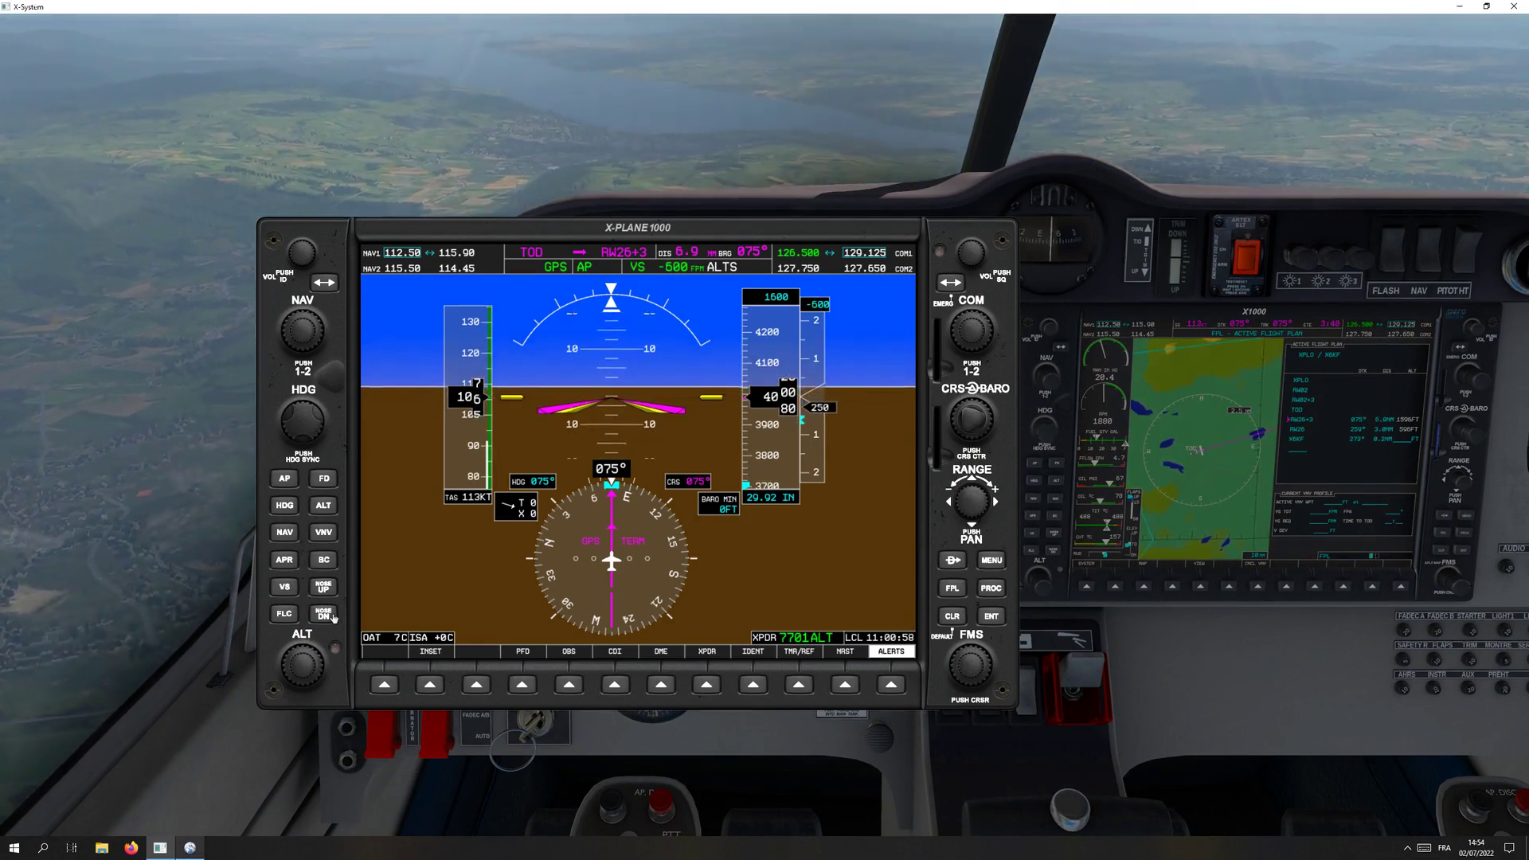
{"action": "left_click", "coordinate": [323, 613]}
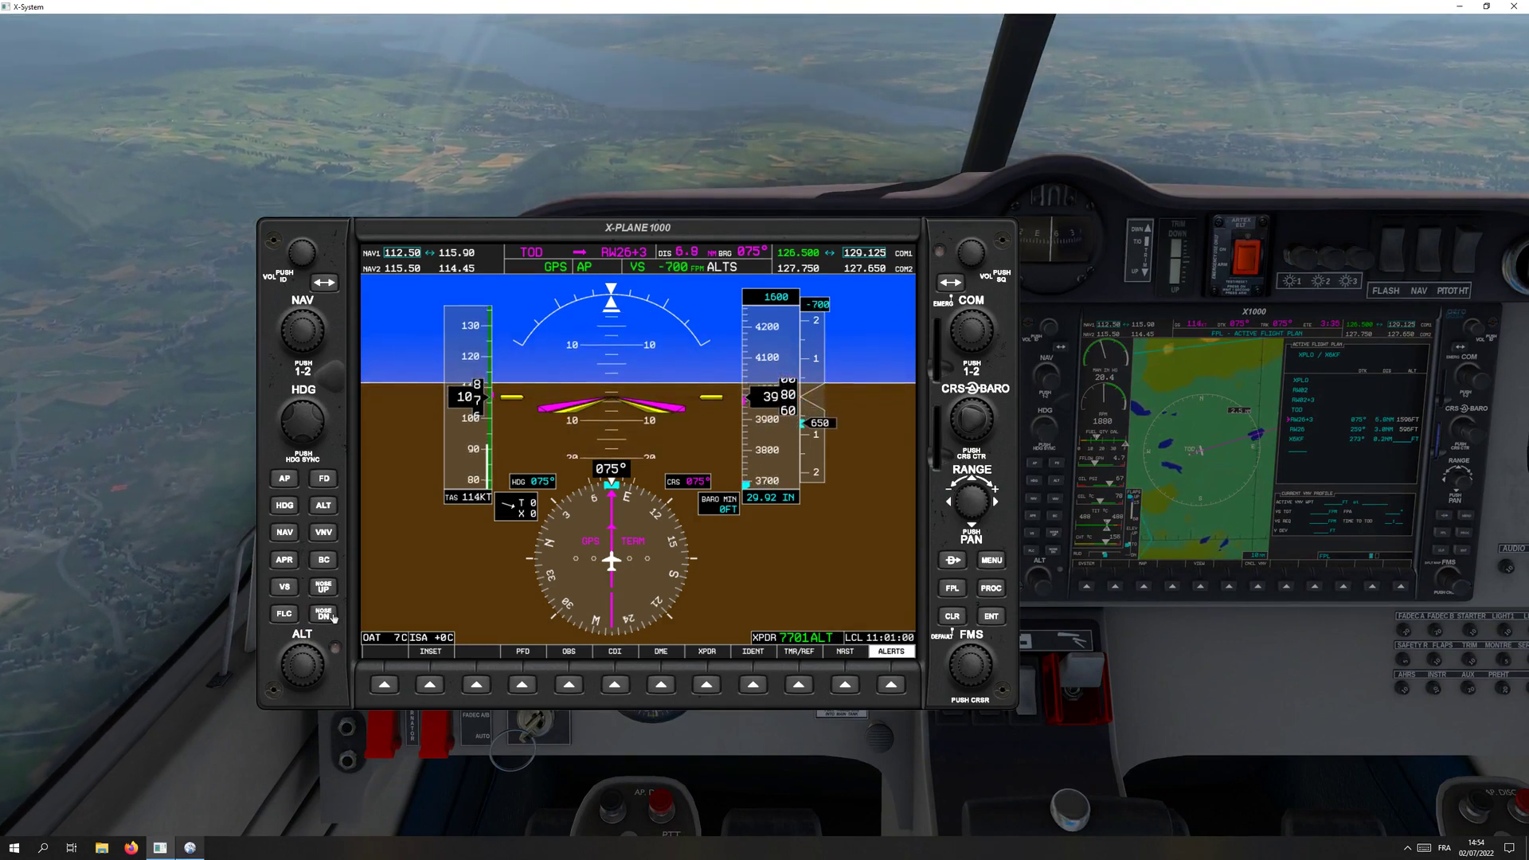
{"action": "left_click", "coordinate": [264, 224]}
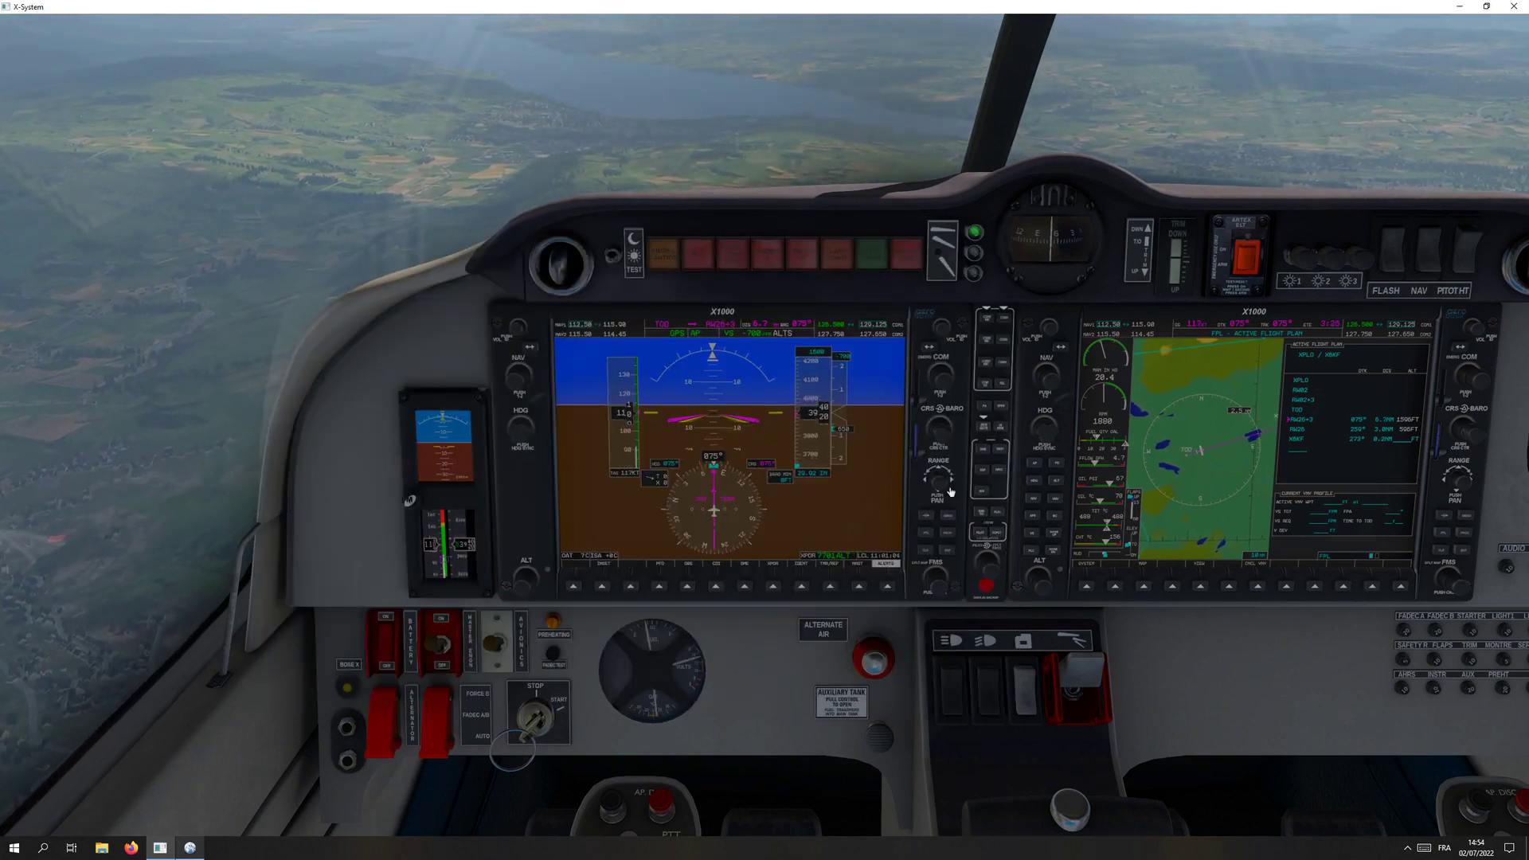
Switch to Little Navmap and examine the final leg between RW26+3 and runway 26 against the aircraft's descent position.
{"action": "key", "text": "alt+Tab"}
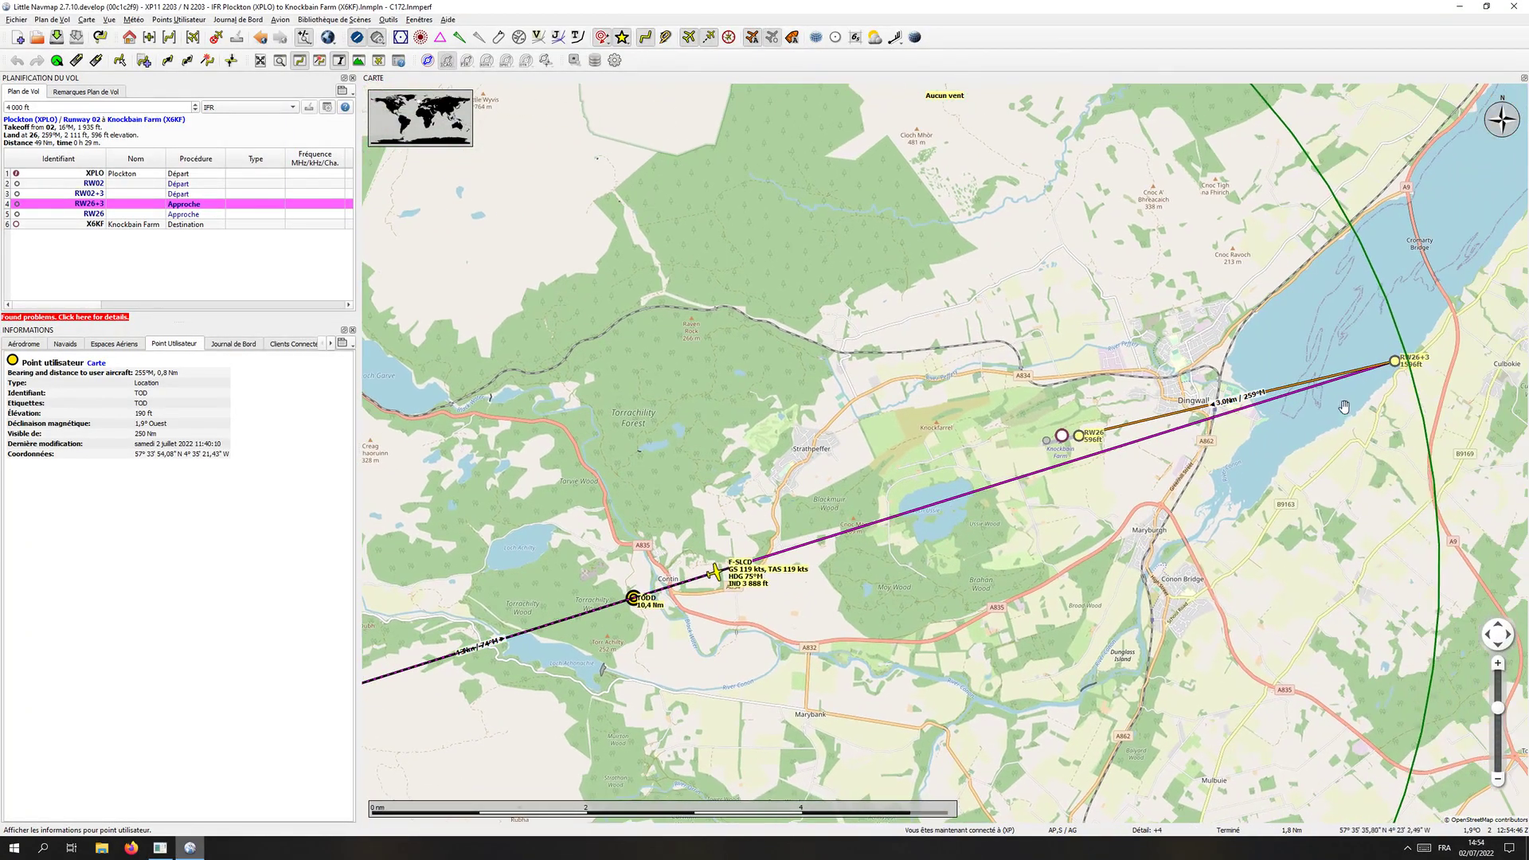
{"action": "right_click", "coordinate": [1277, 386]}
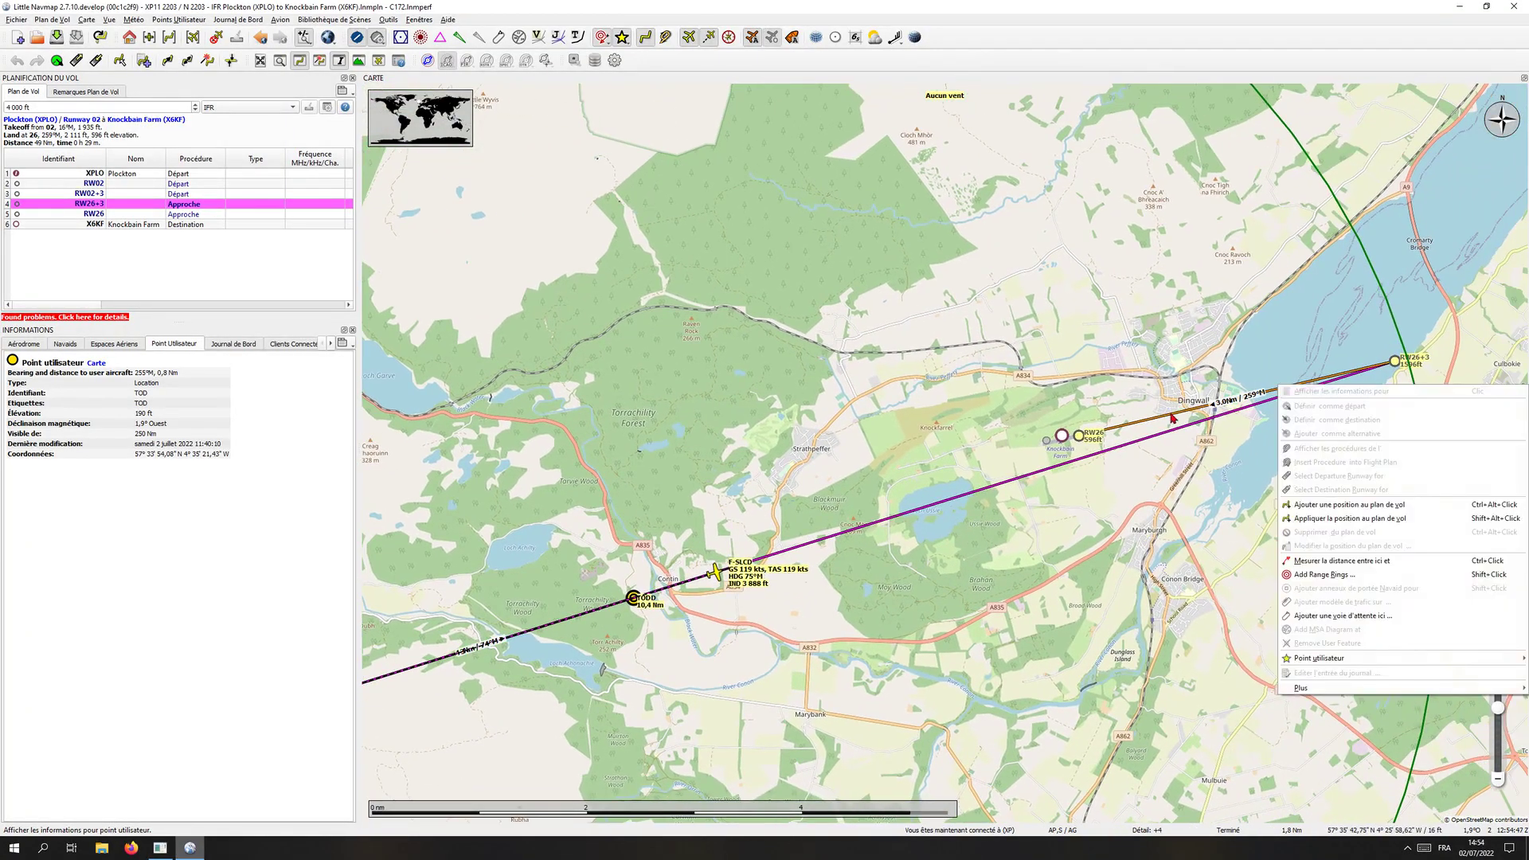
{"action": "left_click", "coordinate": [1139, 542]}
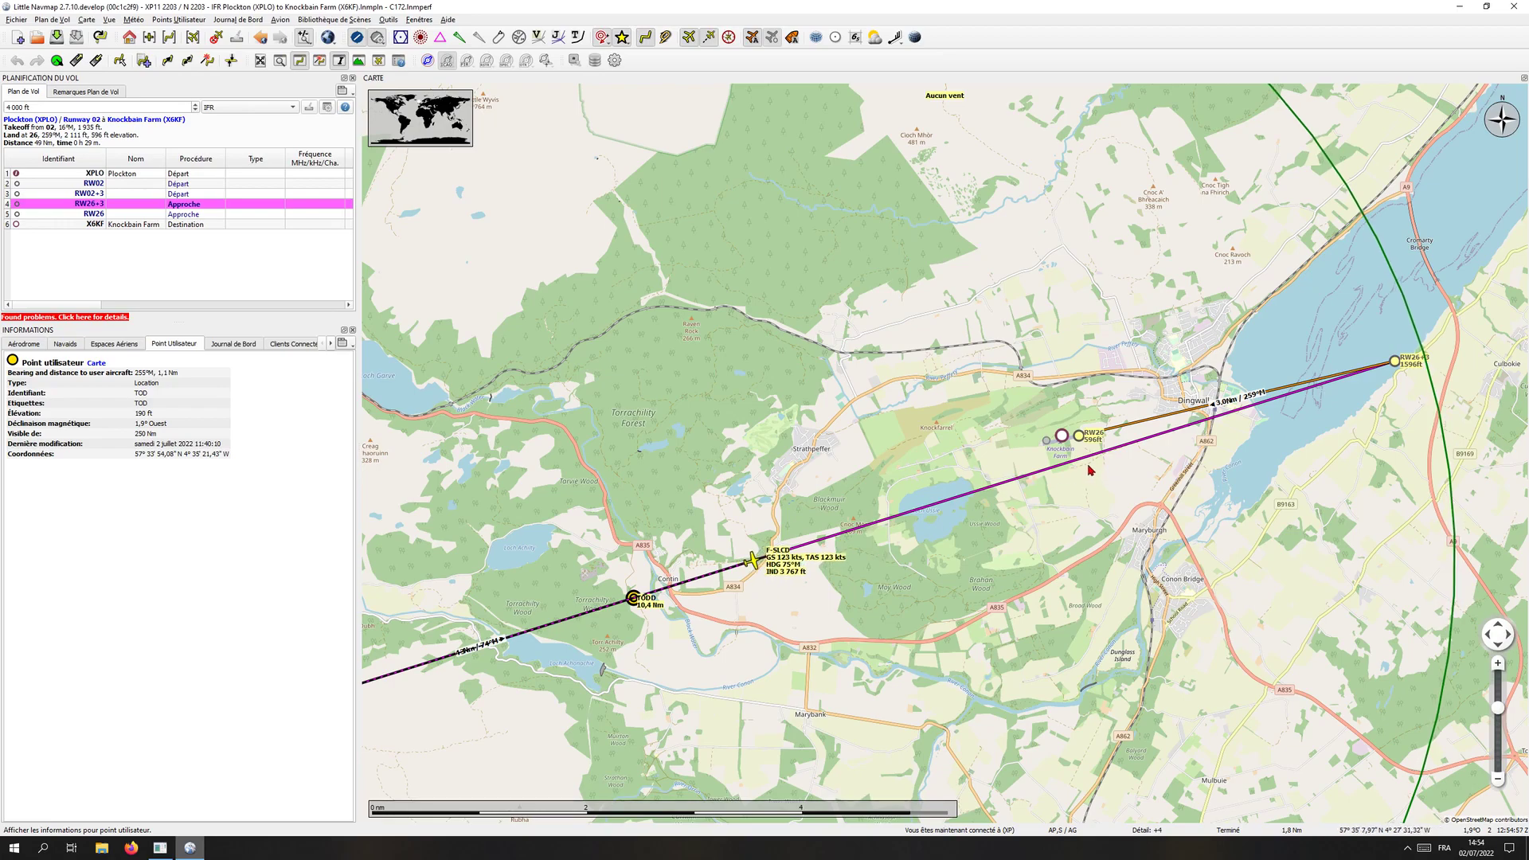
Return to X-Plane, activate OBS on the enlarged primary flight display, switch the autopilot from GPS to heading mode, and close the enlargement.
{"action": "key", "text": "alt+Tab"}
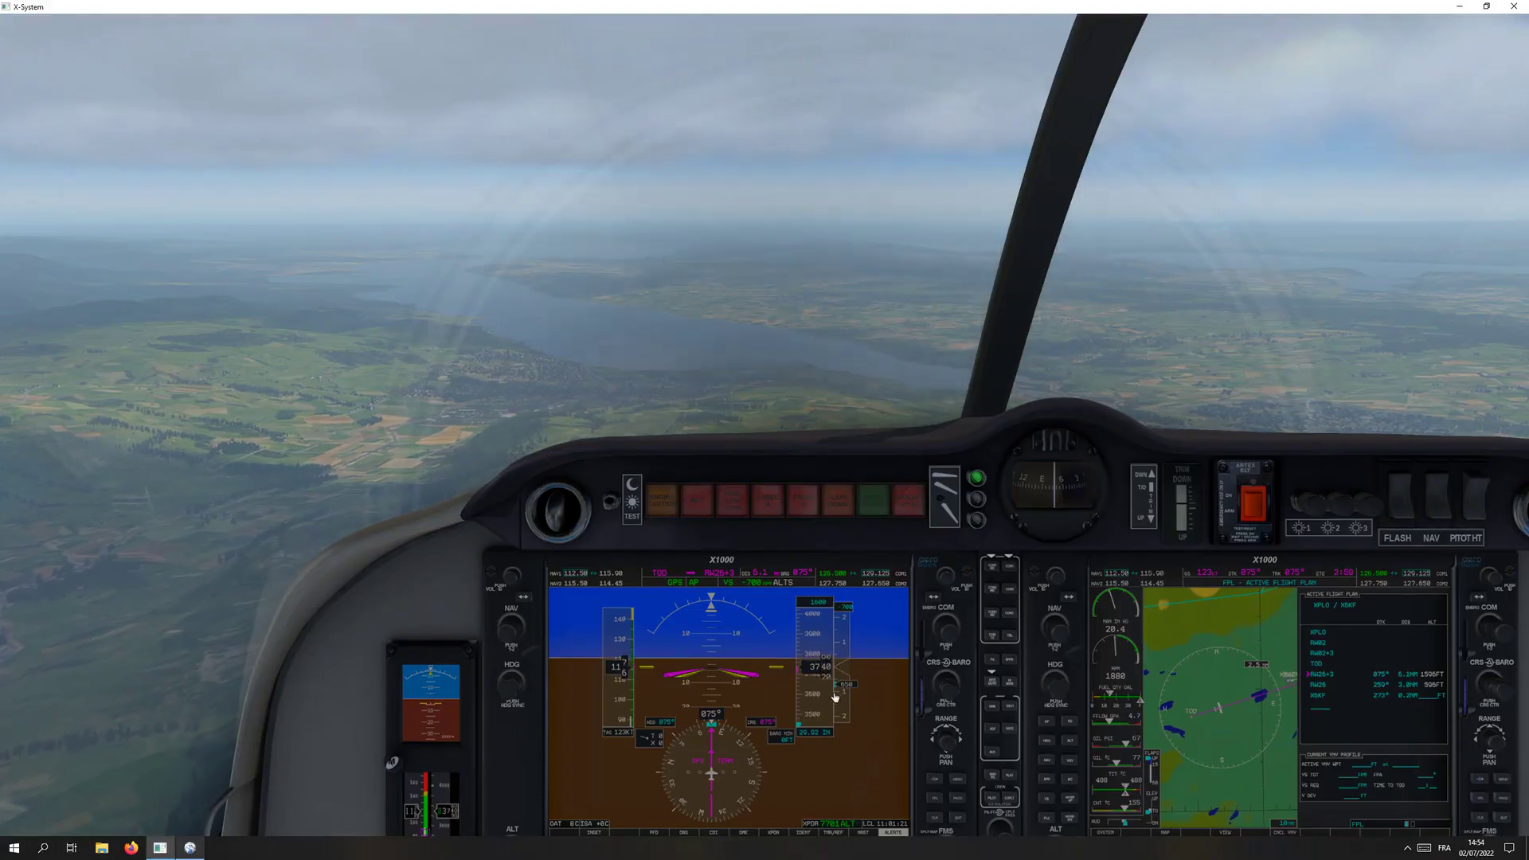
{"action": "key", "text": "Down"}
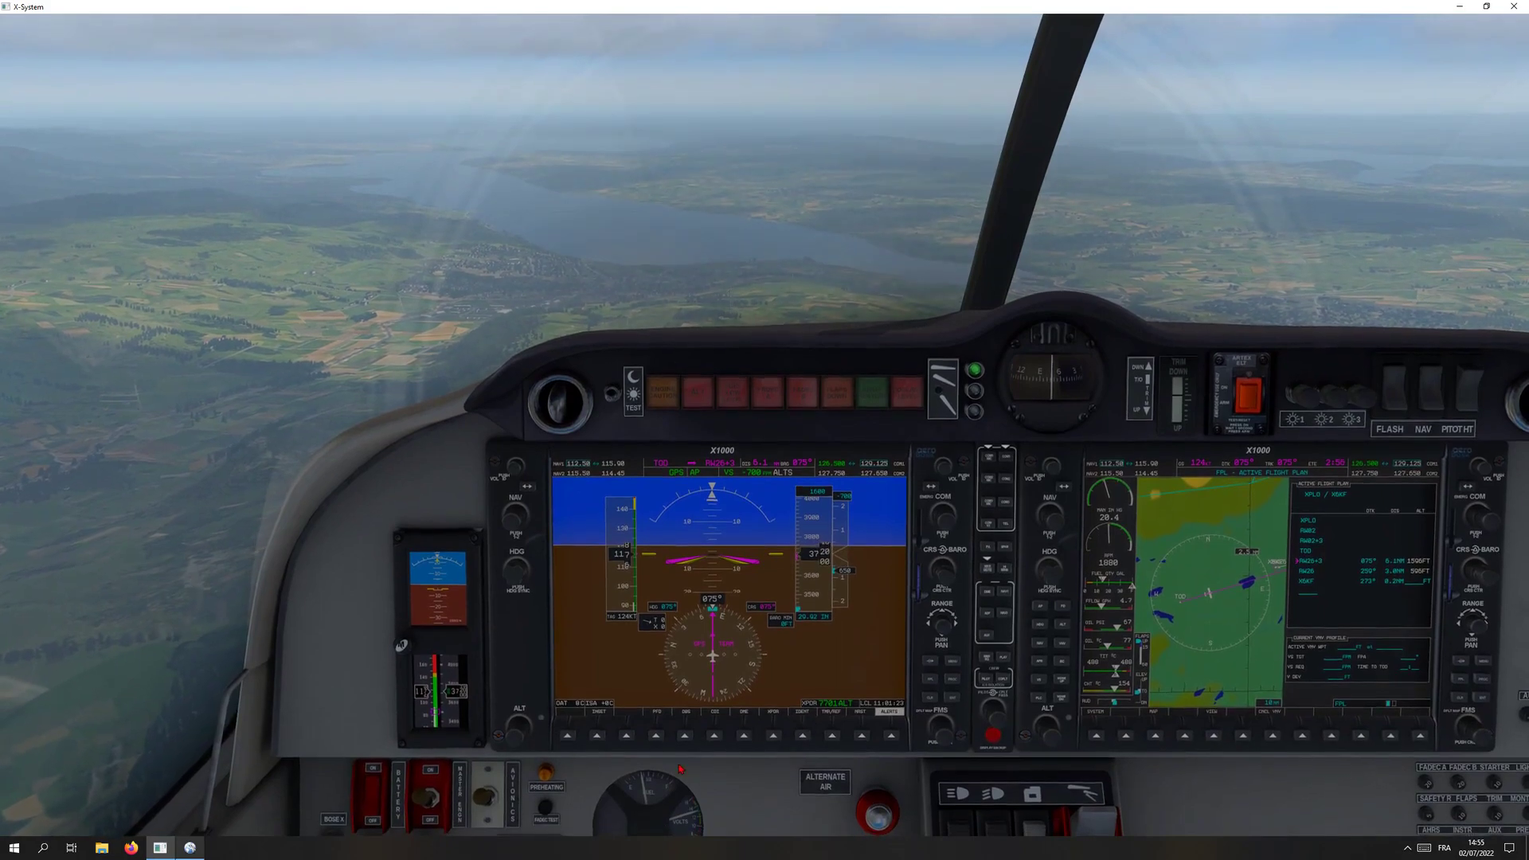
{"action": "left_click", "coordinate": [730, 640]}
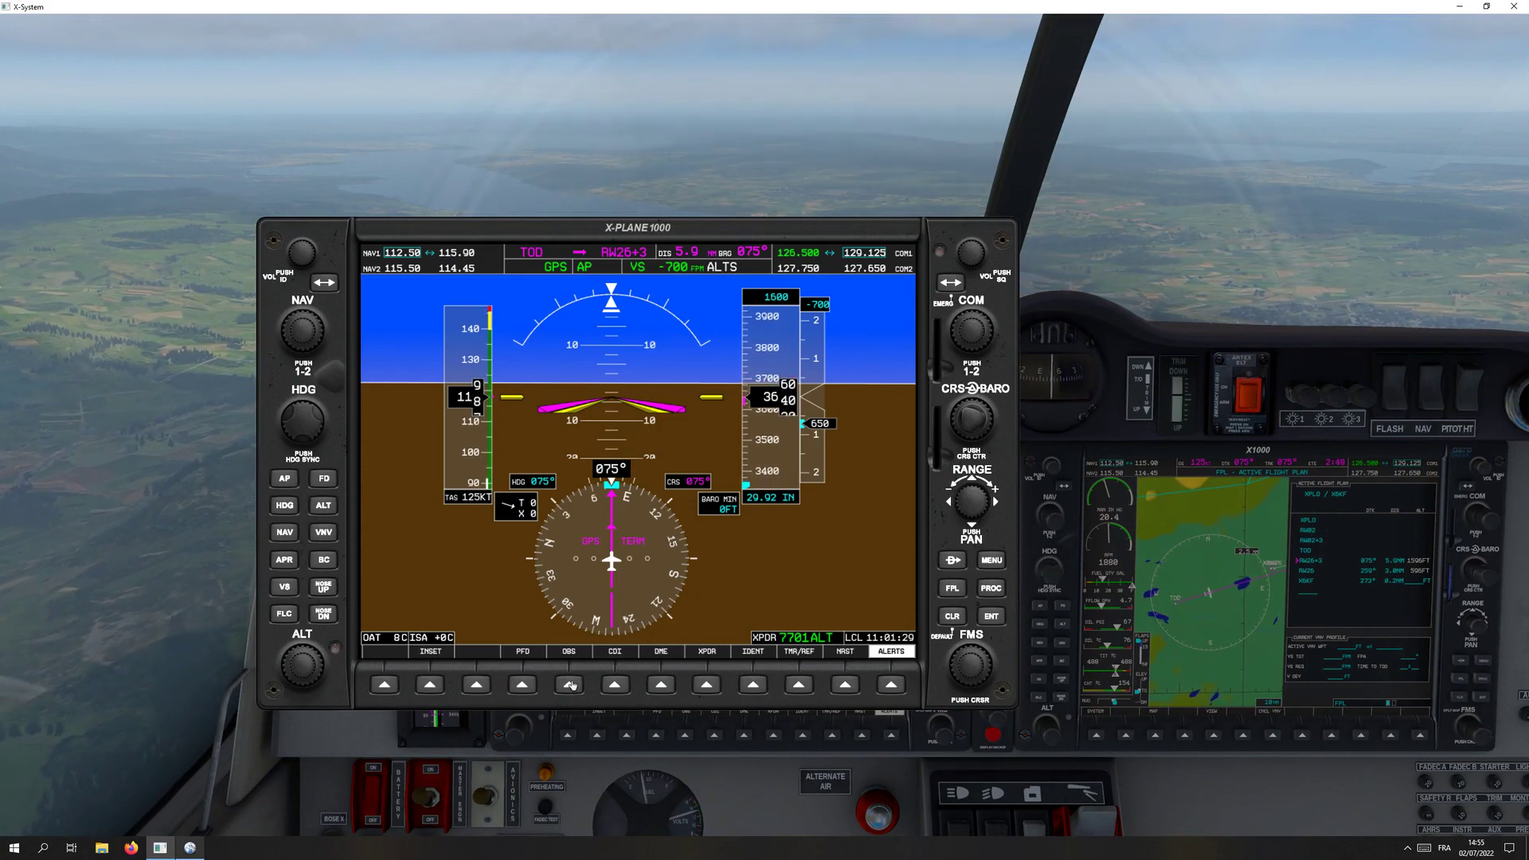
{"action": "left_click", "coordinate": [569, 685]}
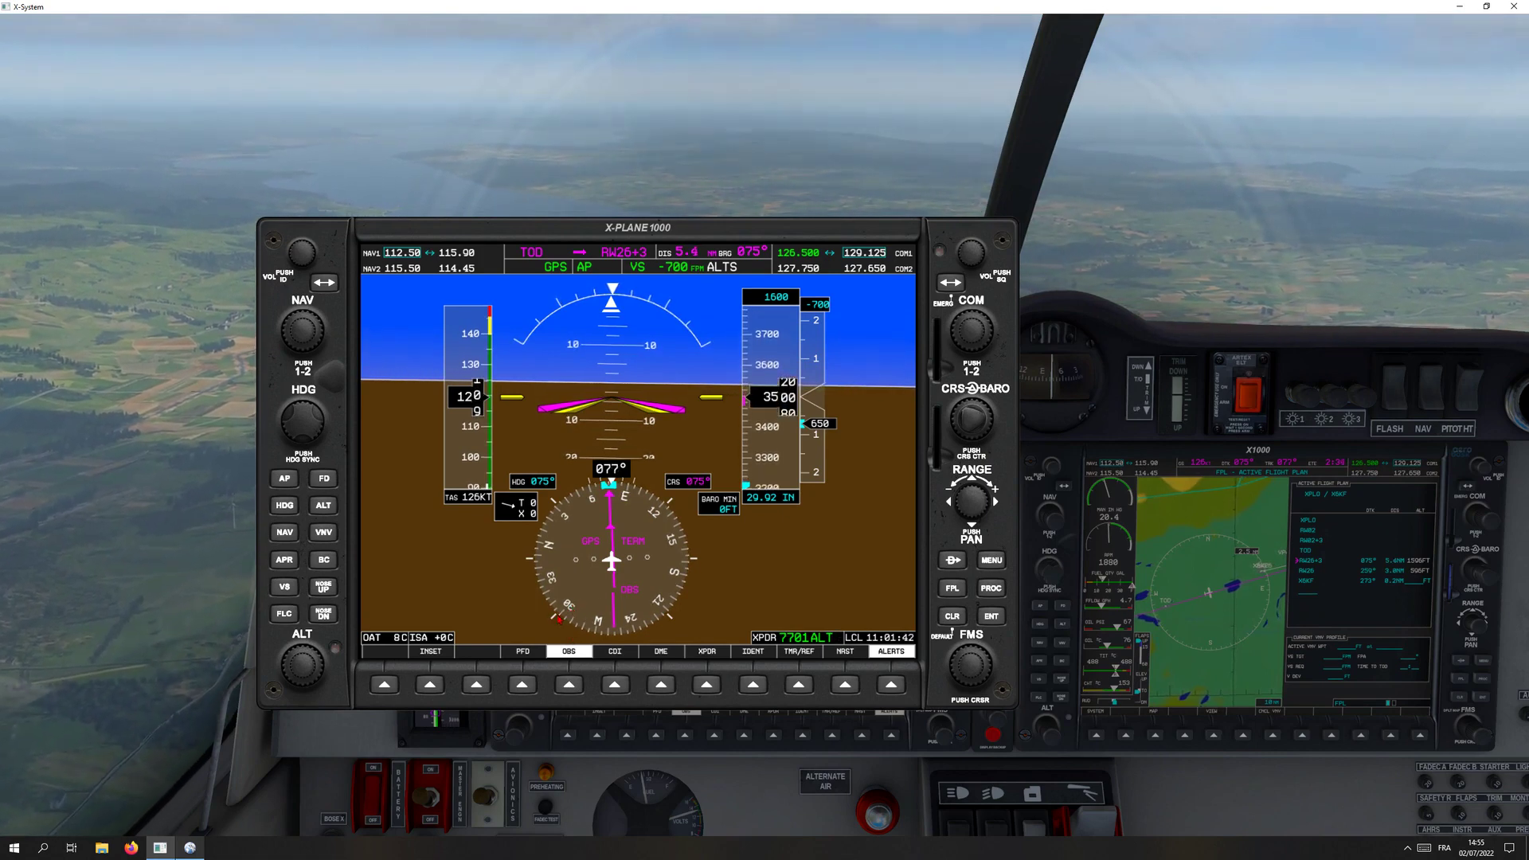
{"action": "left_click", "coordinate": [285, 506]}
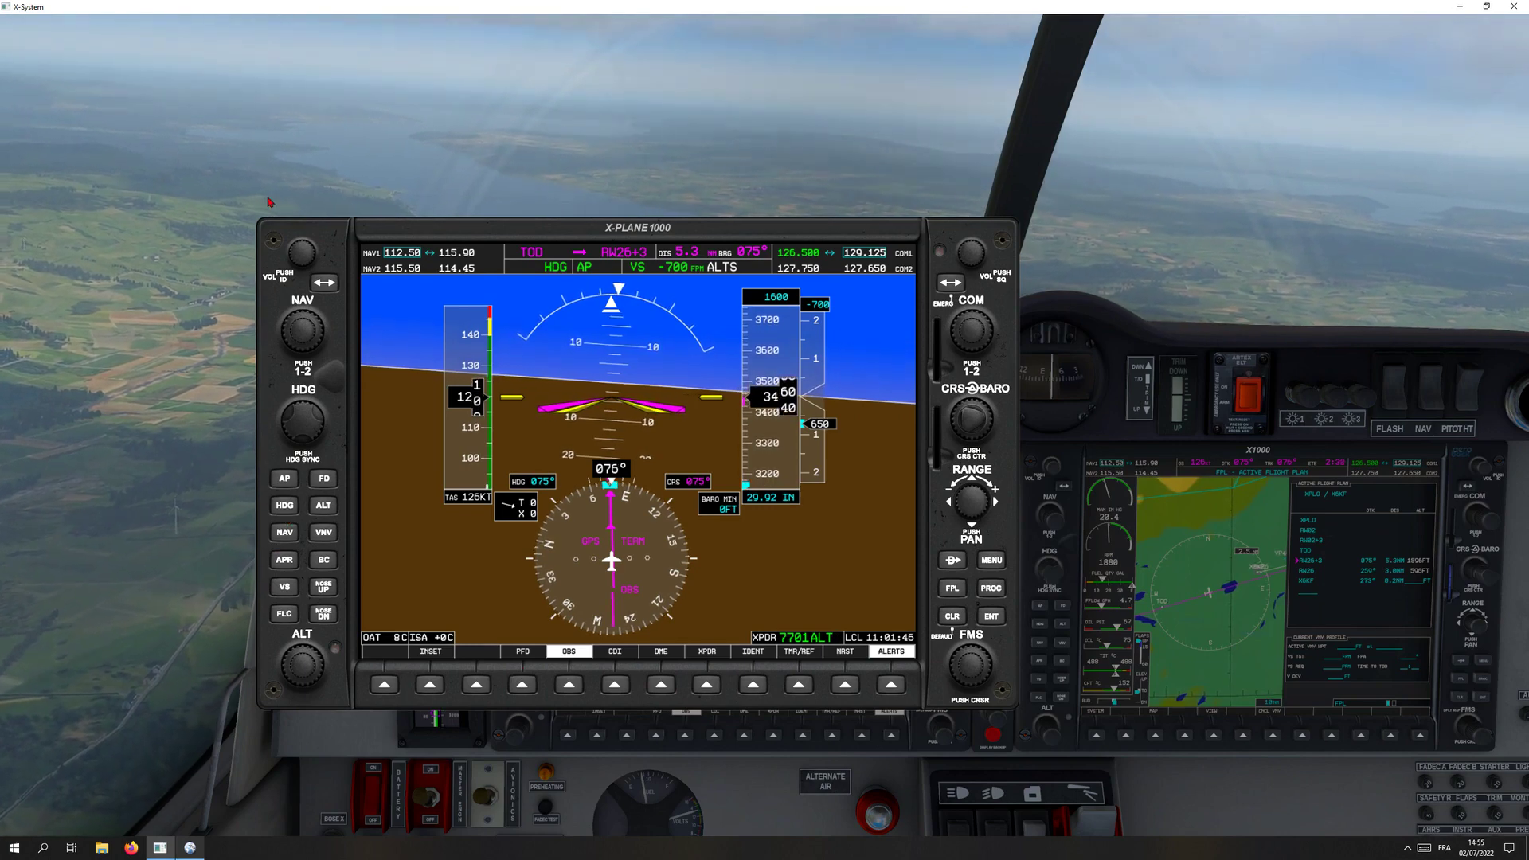
{"action": "left_click", "coordinate": [267, 223]}
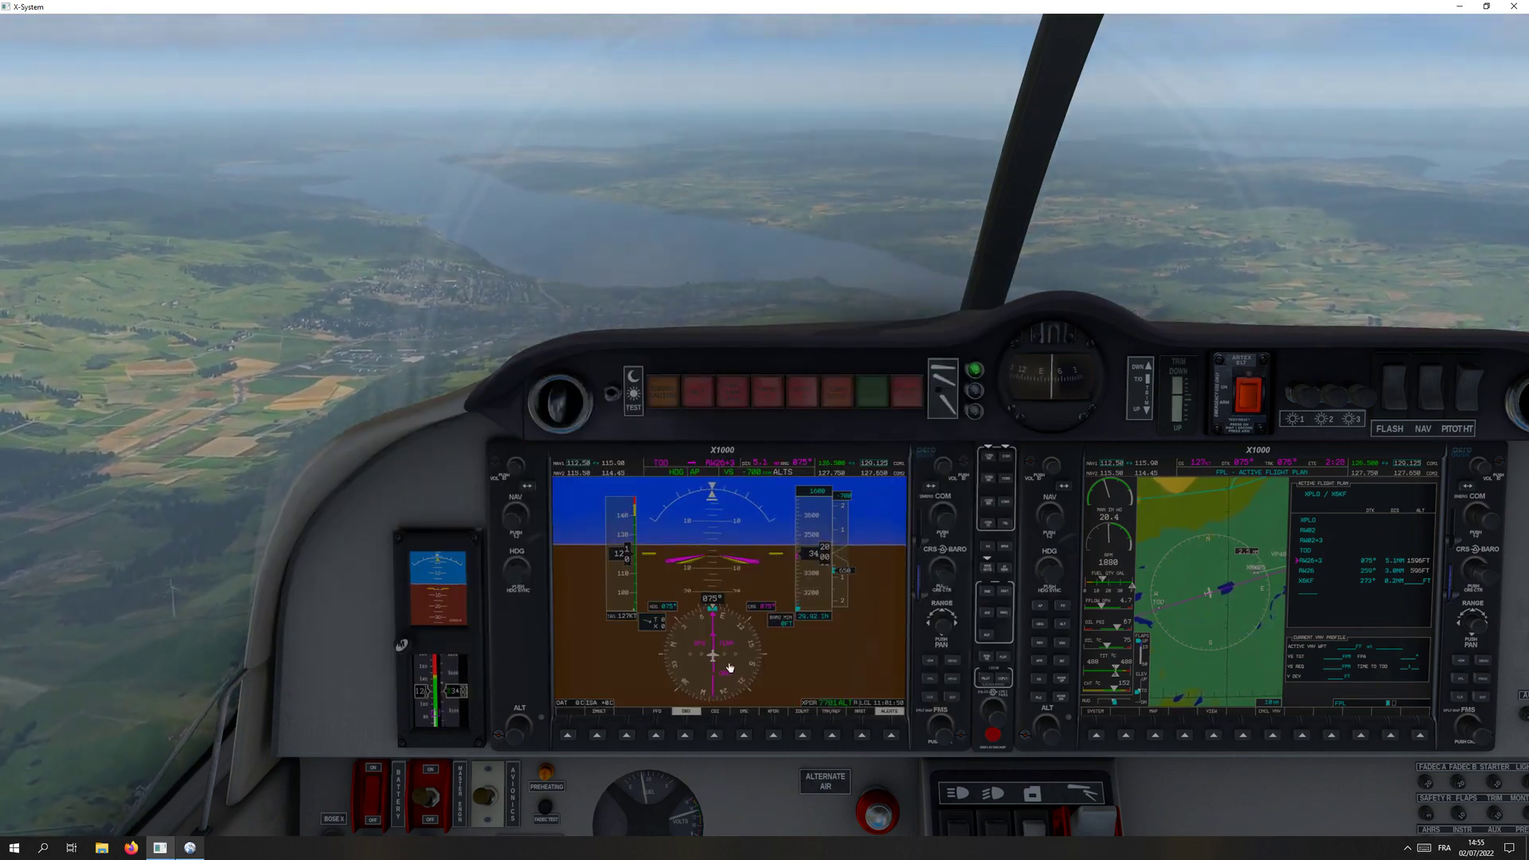
Check the aircraft's position relative to RW26+3 in Little Navmap and return to the X-Plane cockpit.
{"action": "key", "text": "alt+Tab"}
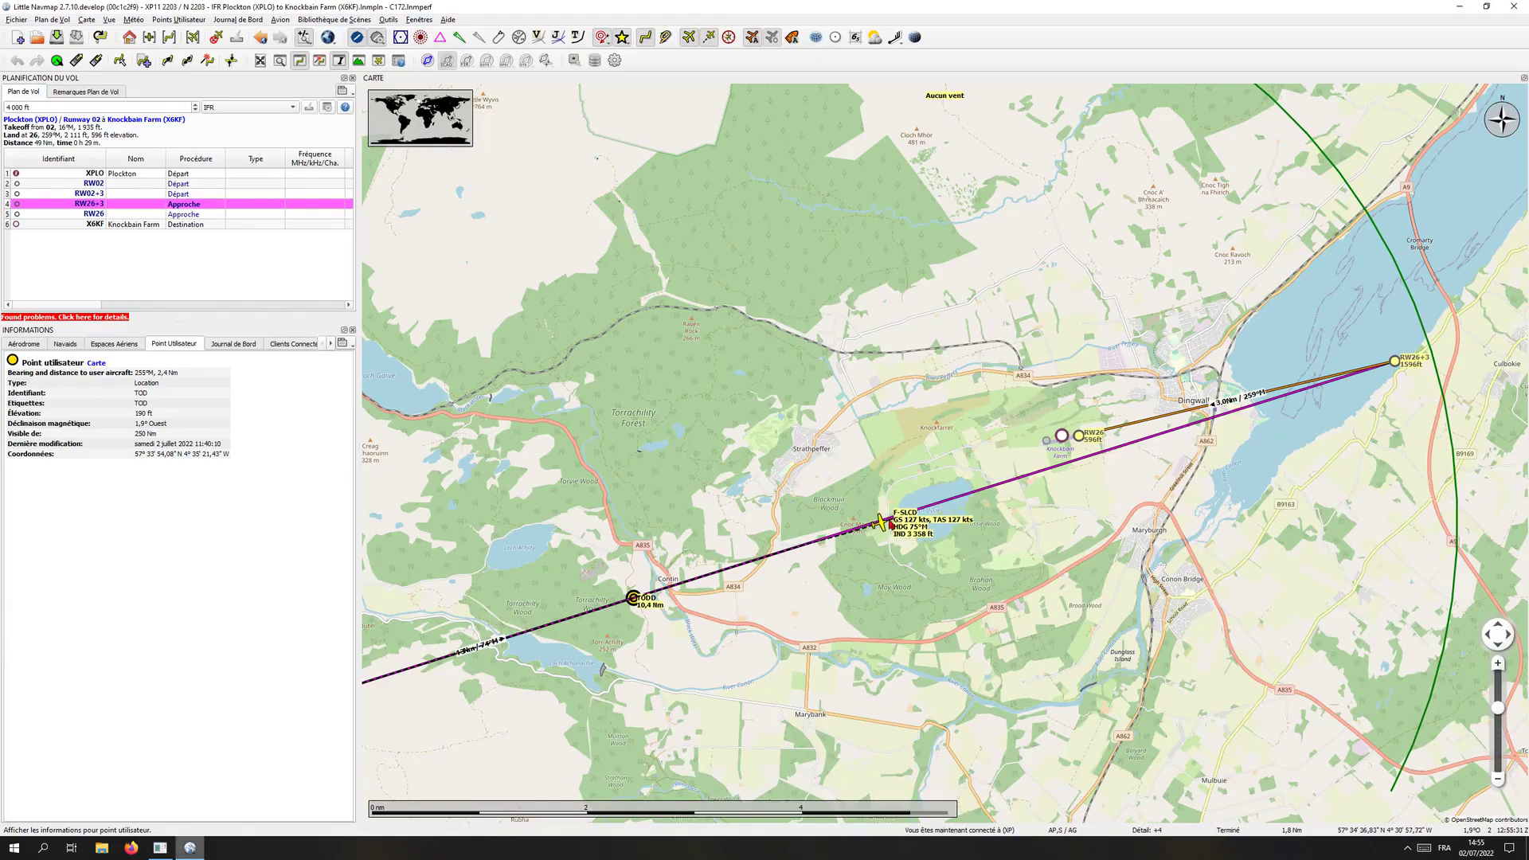
{"action": "key", "text": "alt+Tab"}
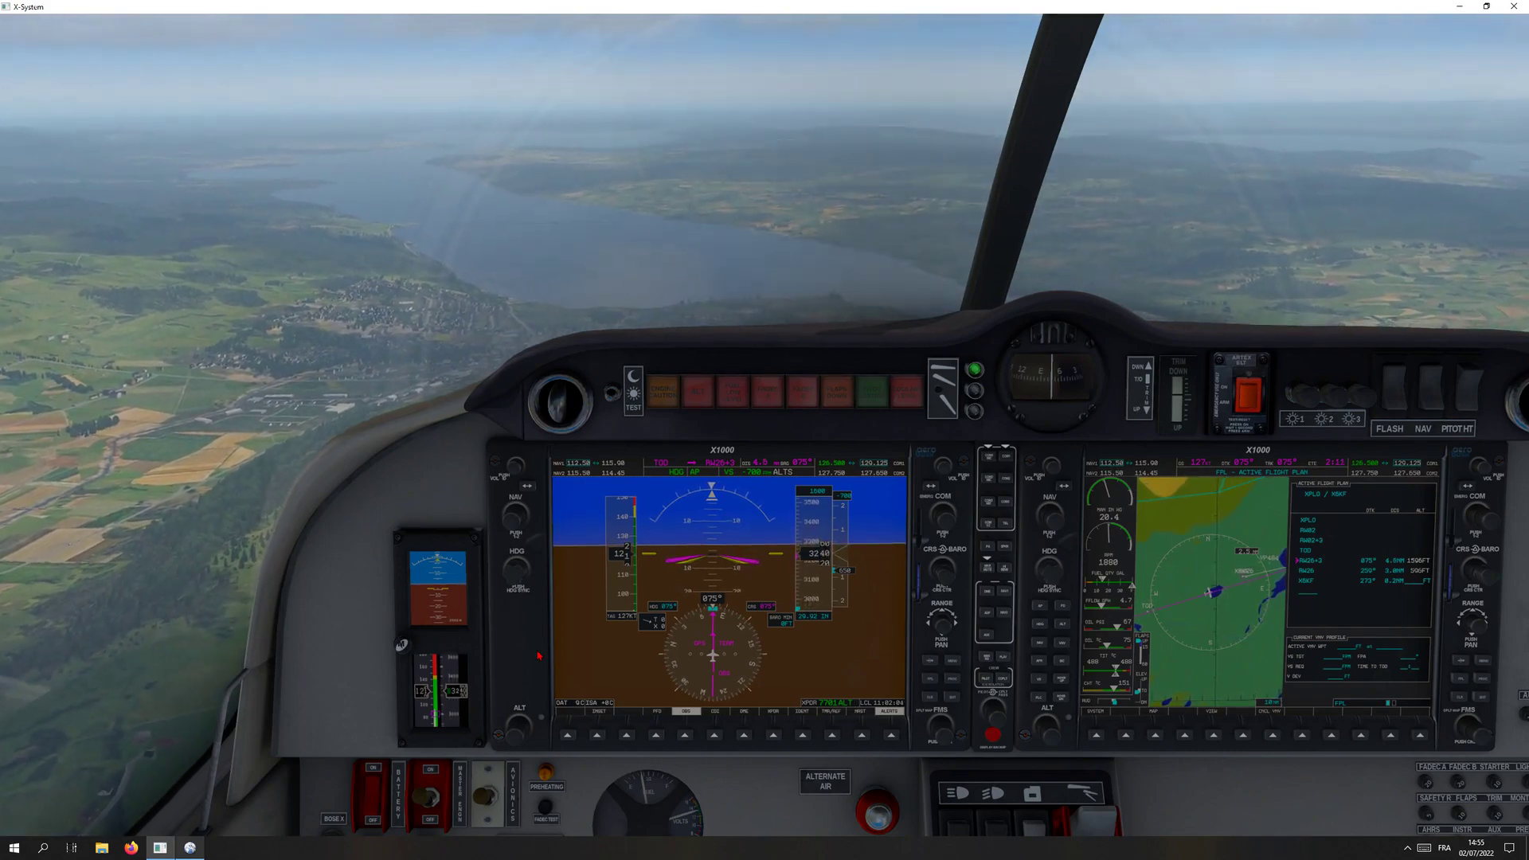
Switch to Little Navmap, check the bearing and distance between RW26+3 and the aircraft, and return to X-Plane.
{"action": "key", "text": "alt+Tab"}
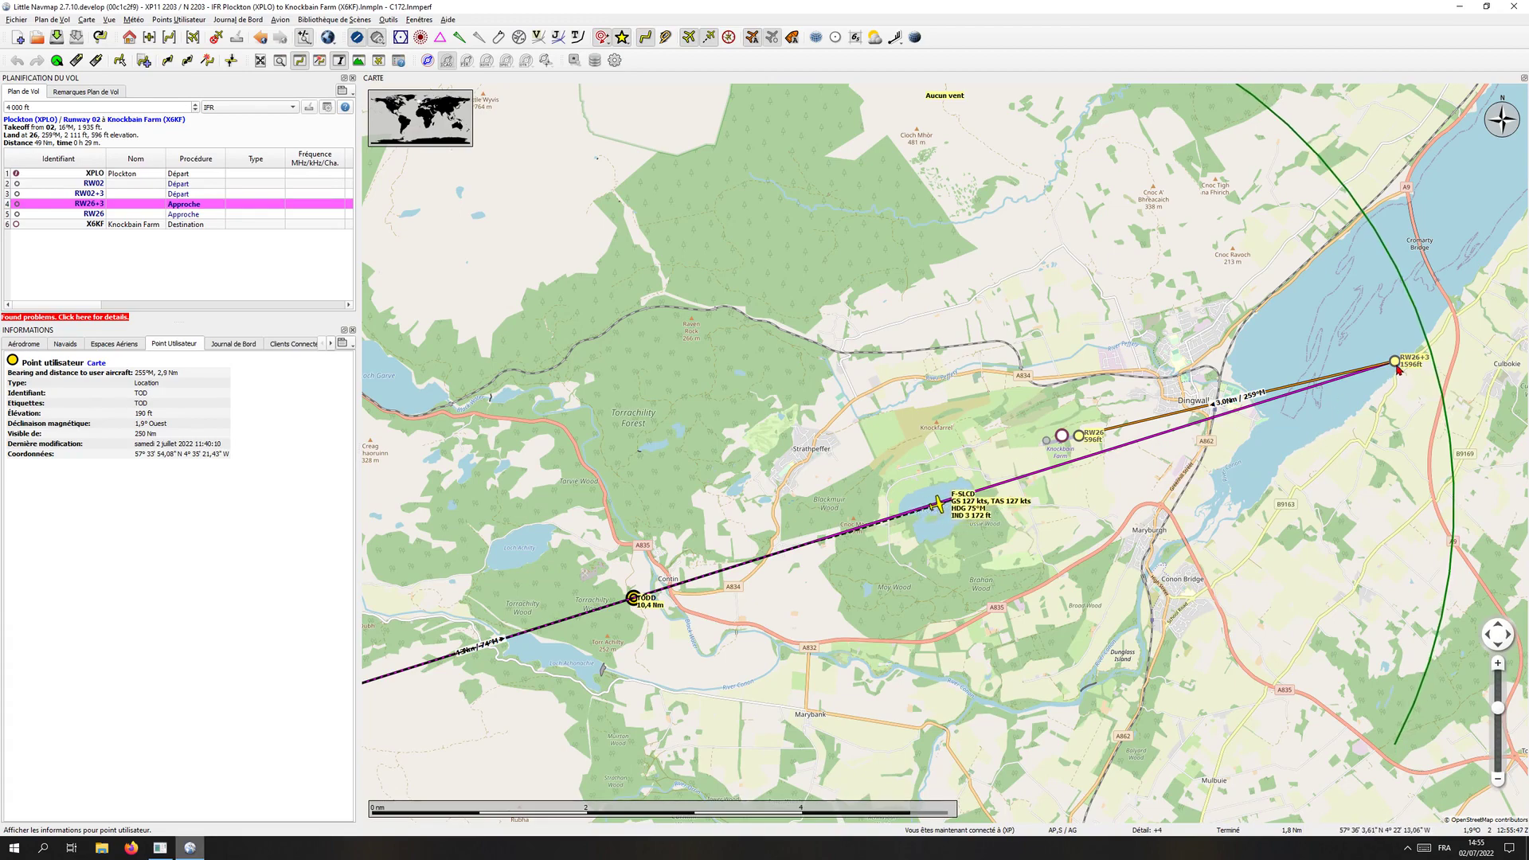
{"action": "left_click_drag", "start_coordinate": [1397, 370], "coordinate": [1176, 500]}
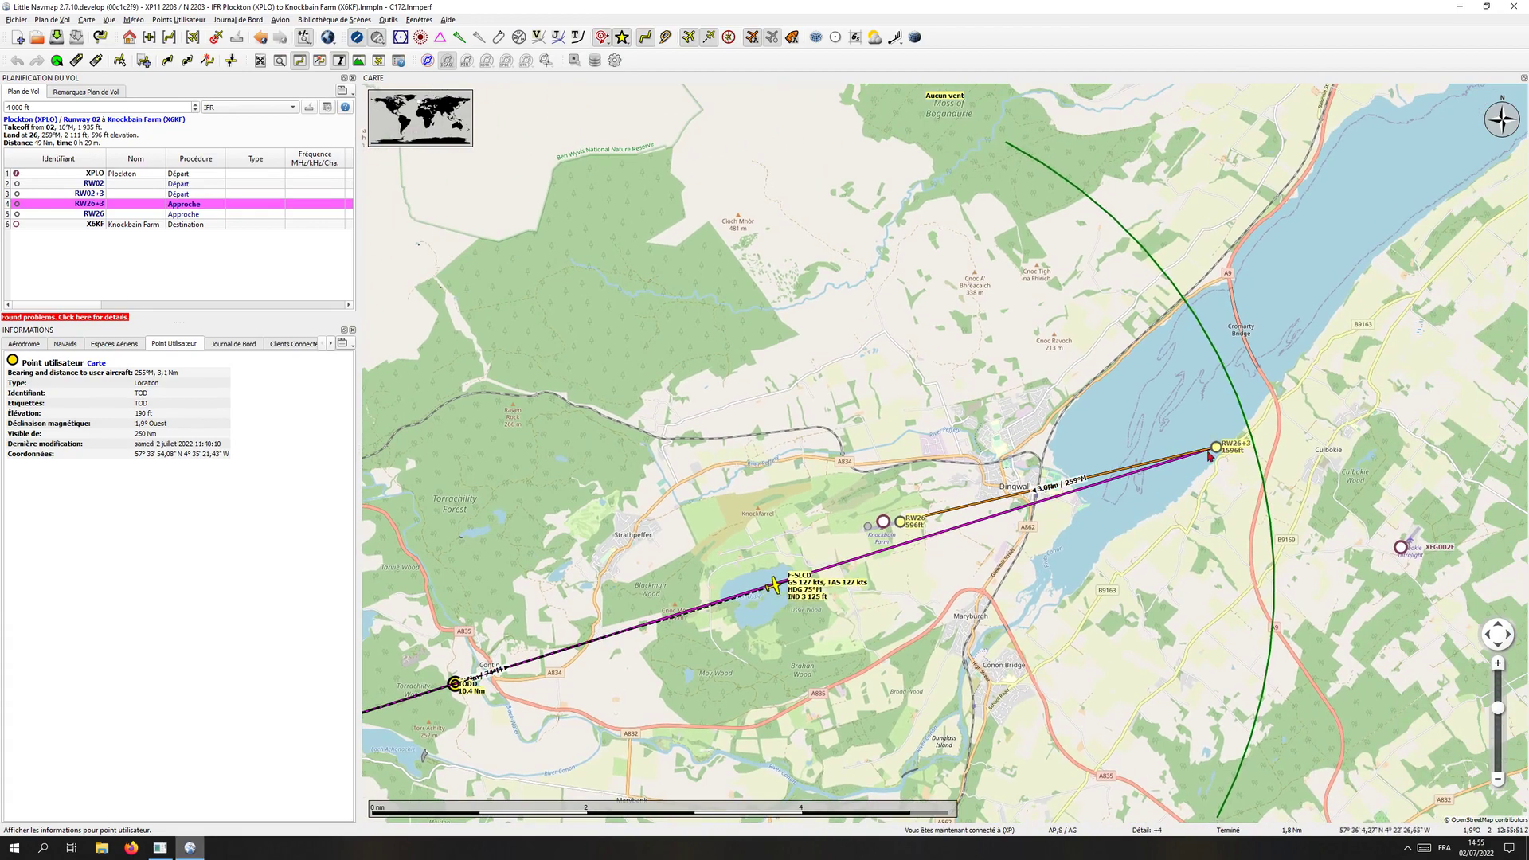
{"action": "mouse_move", "coordinate": [1216, 451]}
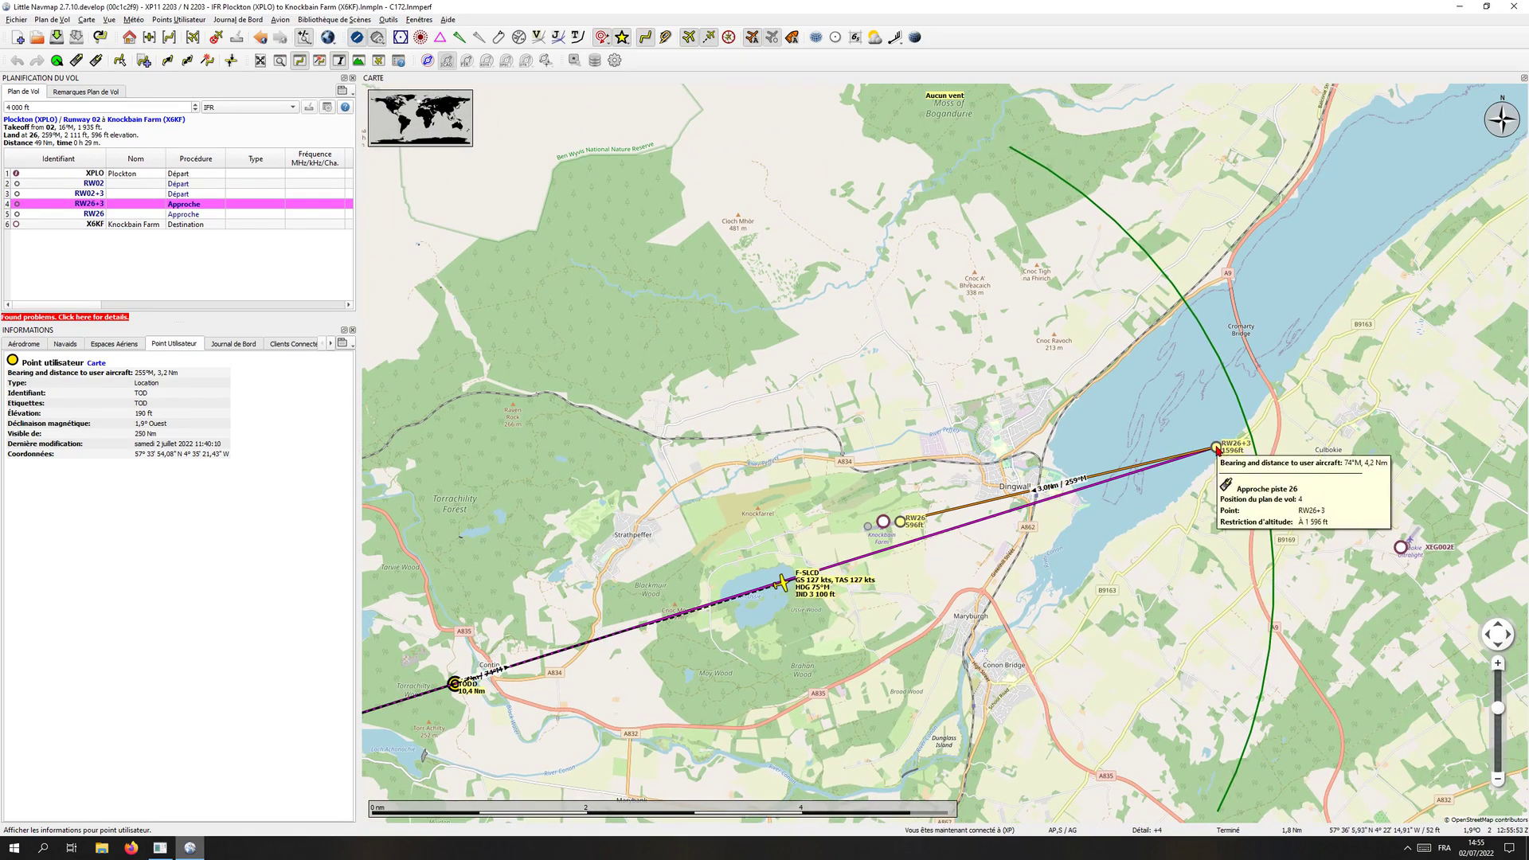
{"action": "key", "text": "alt+Tab"}
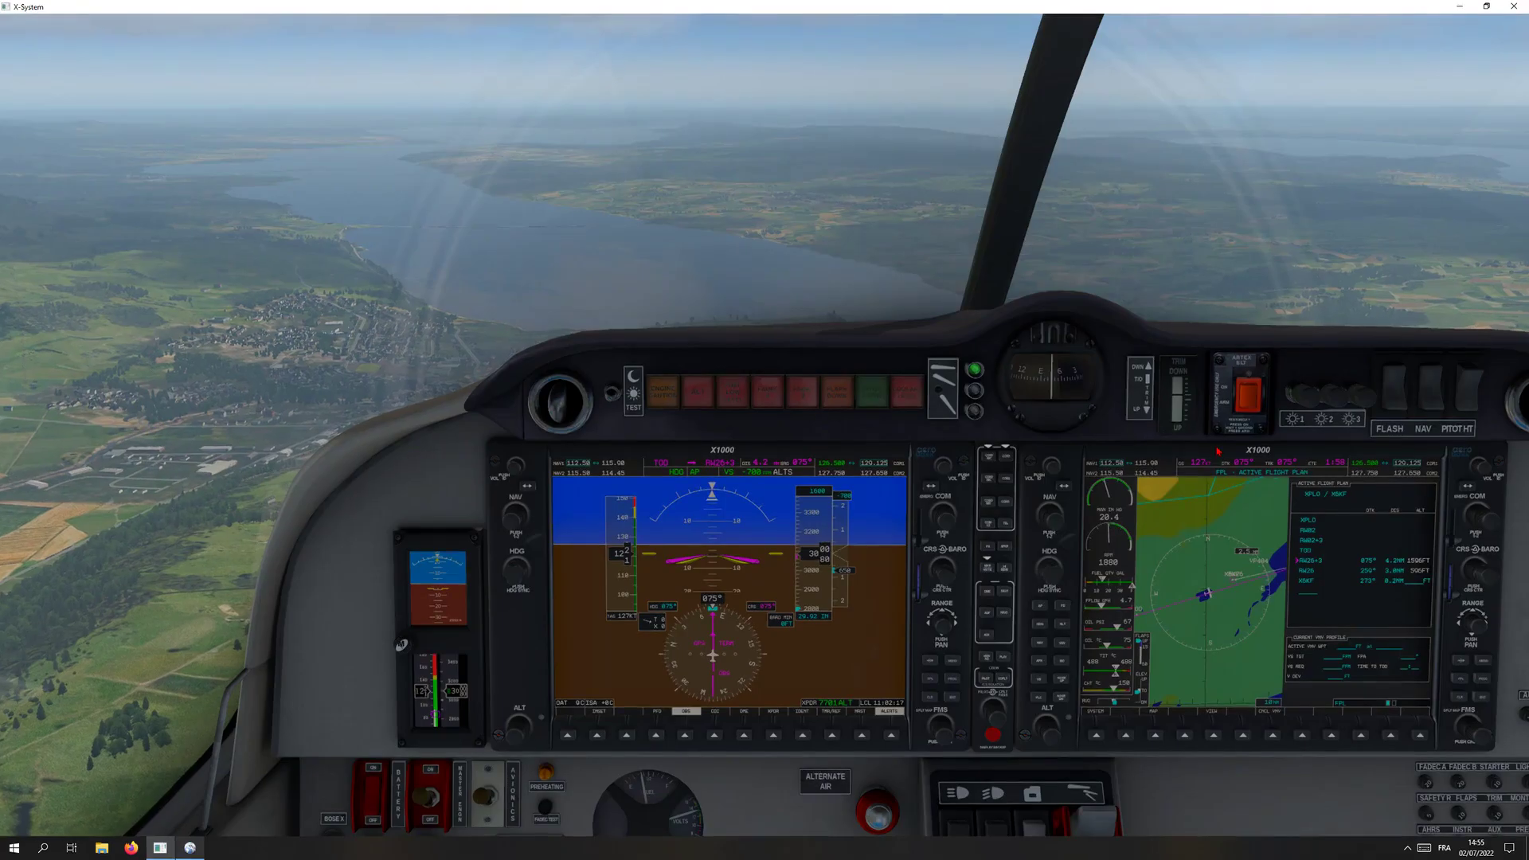
Show the timer and references window on the enlarged primary flight display, and close the enlargement.
{"action": "left_click", "coordinate": [761, 539]}
{"action": "left_click", "coordinate": [799, 685]}
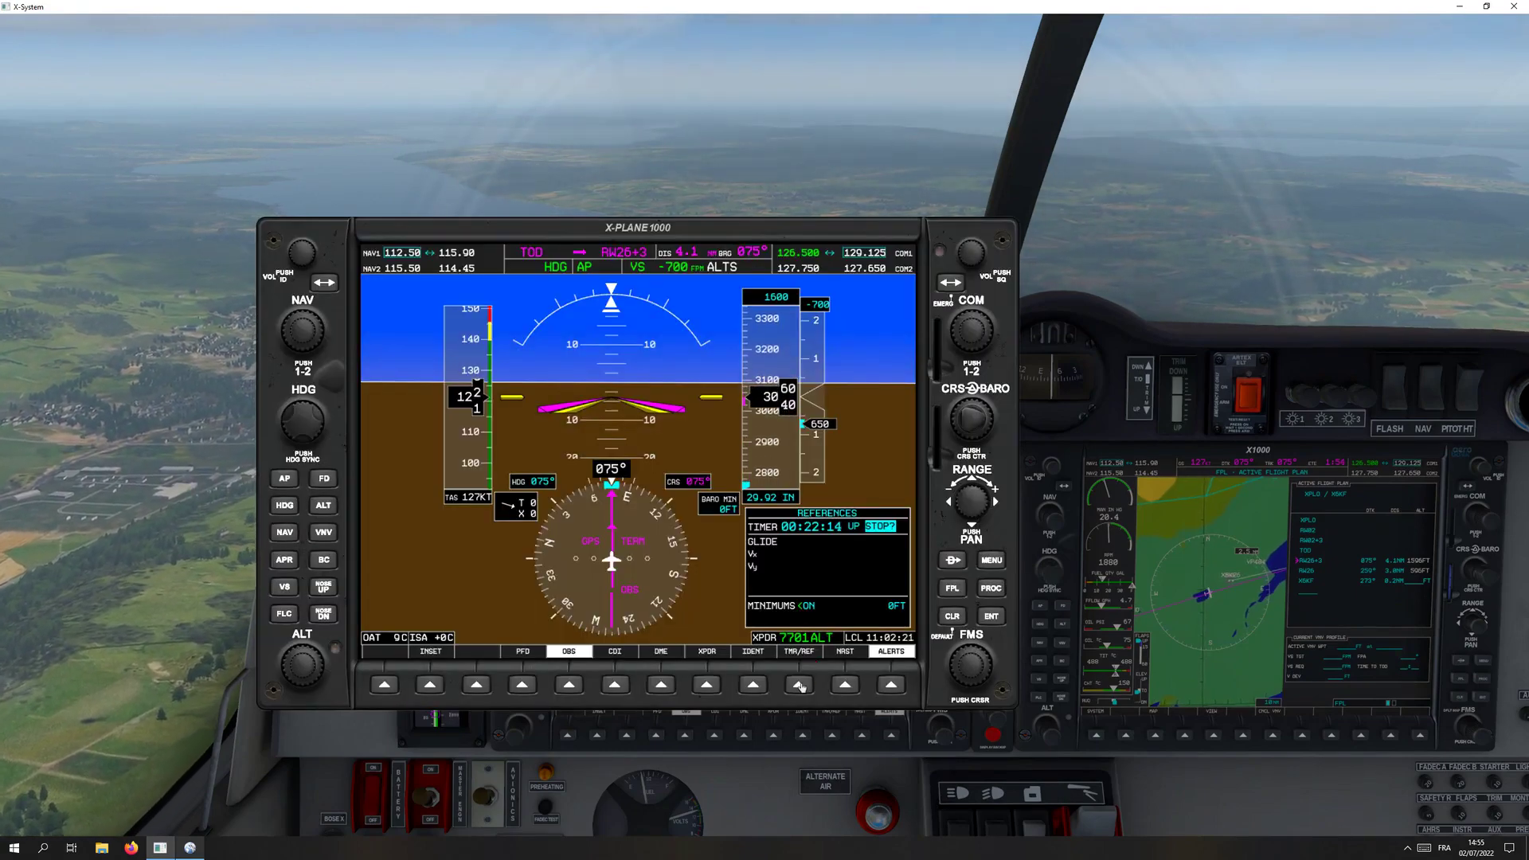
{"action": "left_click", "coordinate": [263, 231]}
Compare the aircraft's distance to RW26+3 in Little Navmap with the X-Plane cockpit instruments during the descent.
{"action": "key", "text": "alt+Tab"}
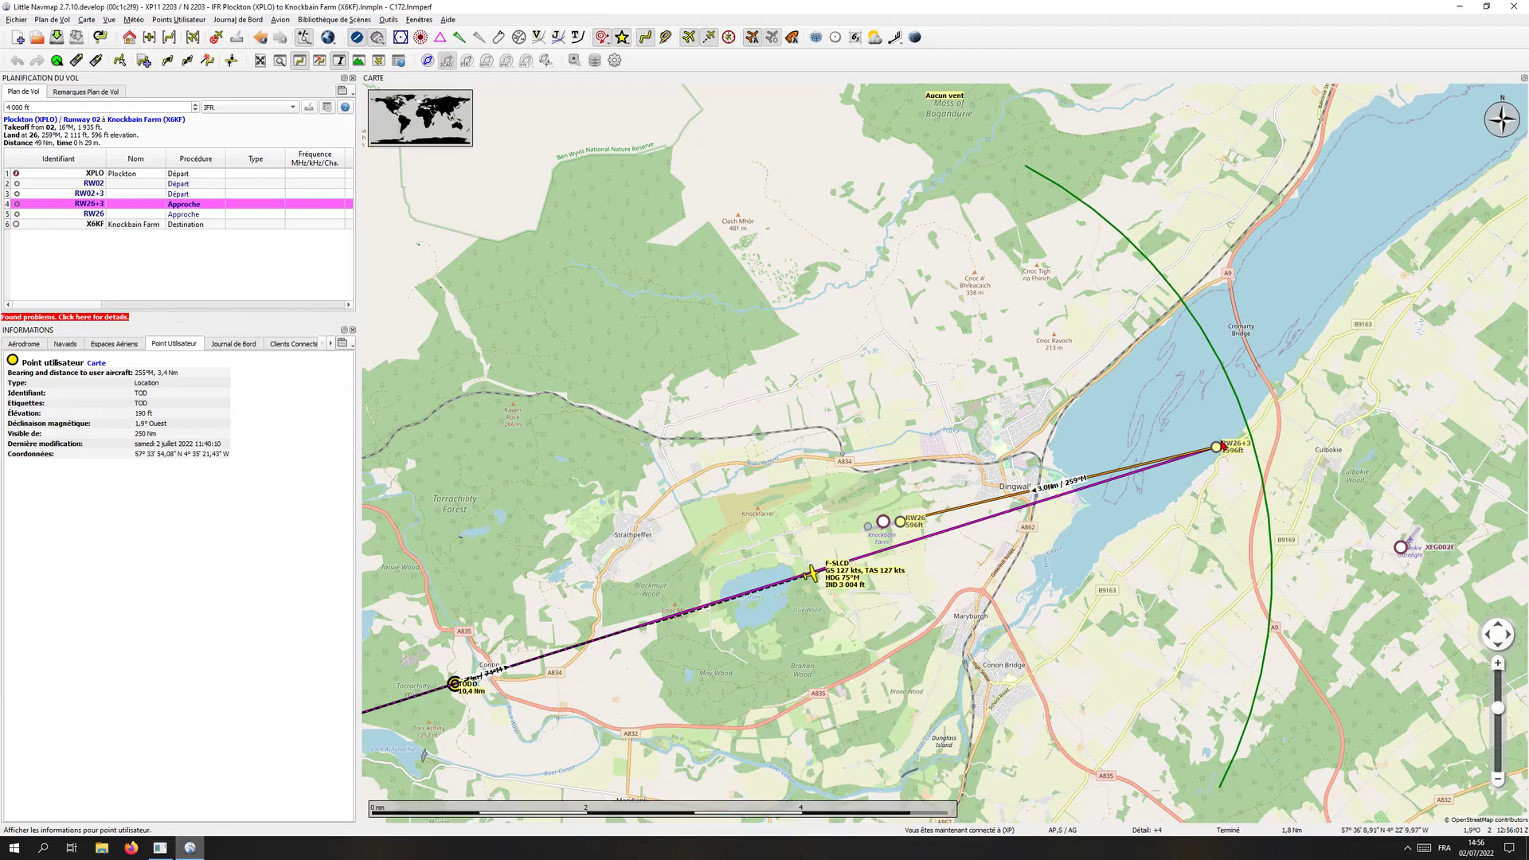
{"action": "mouse_move", "coordinate": [1219, 452]}
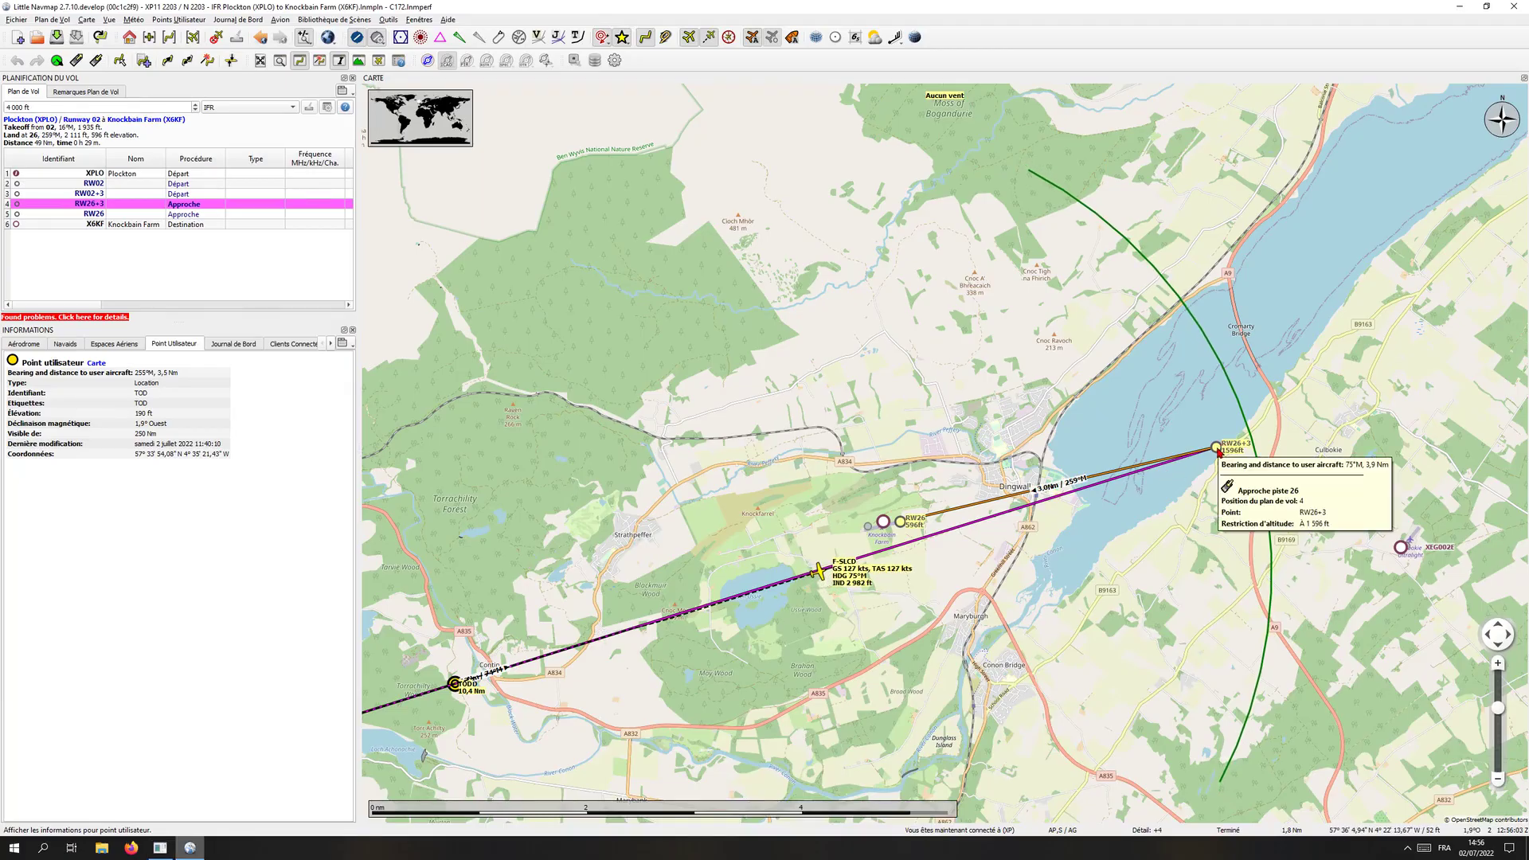
{"action": "key", "text": "alt+Tab"}
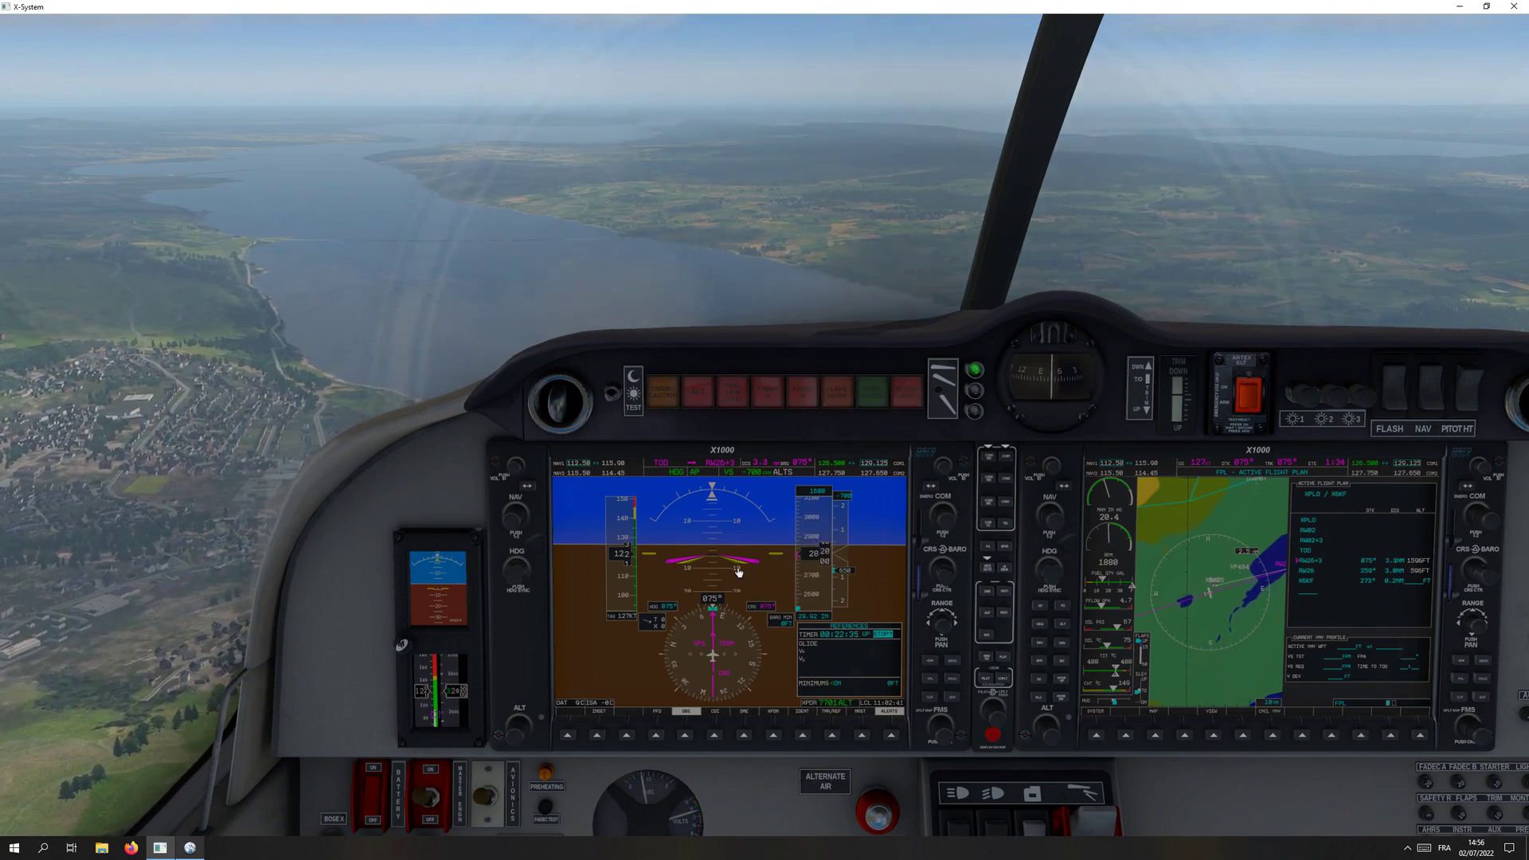
{"action": "key", "text": "alt+Tab"}
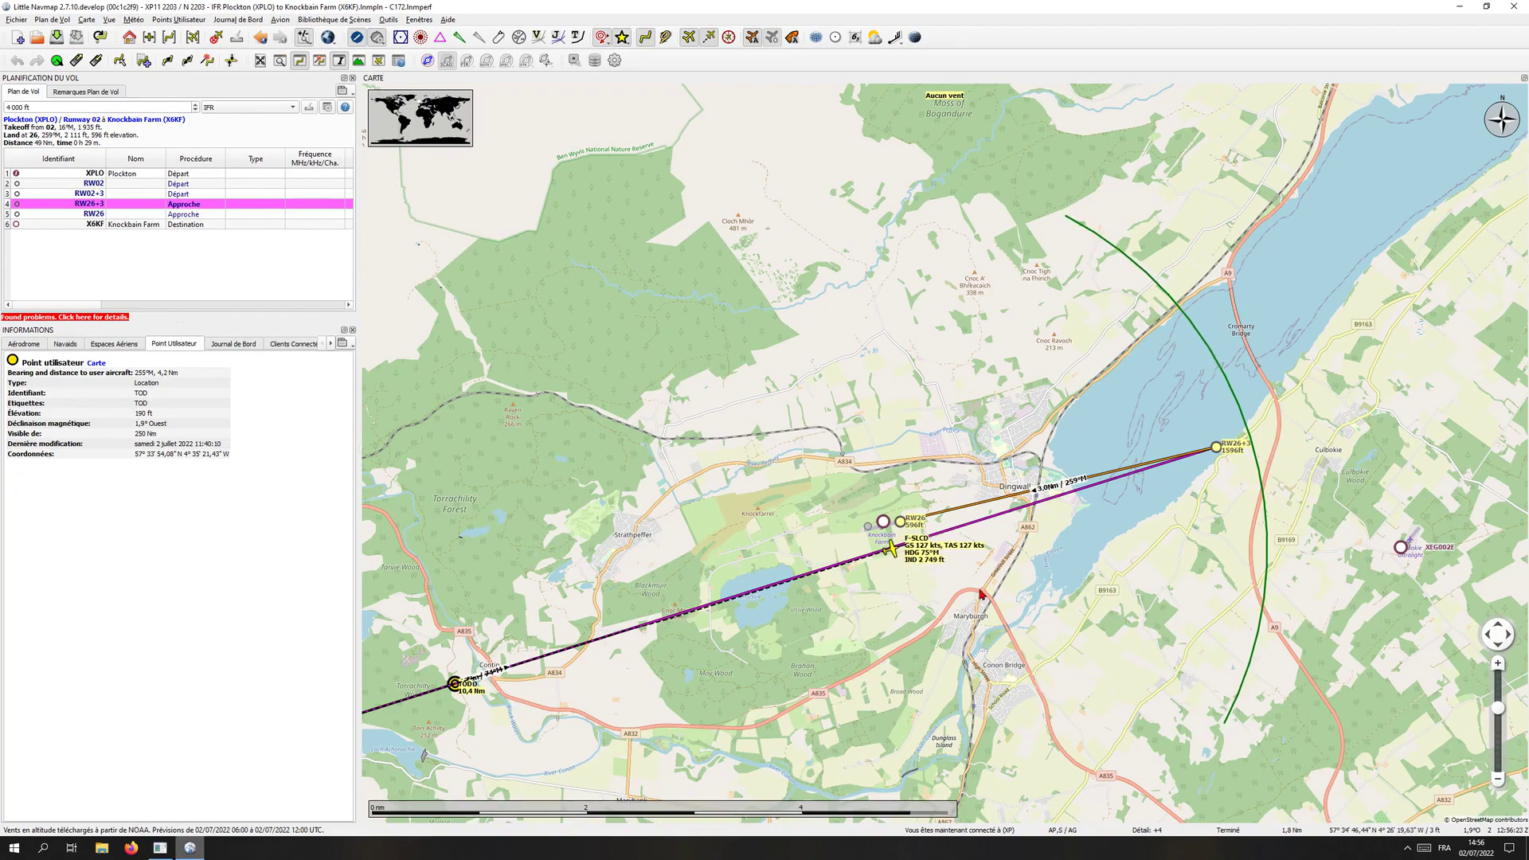
{"action": "key", "text": "alt+Tab"}
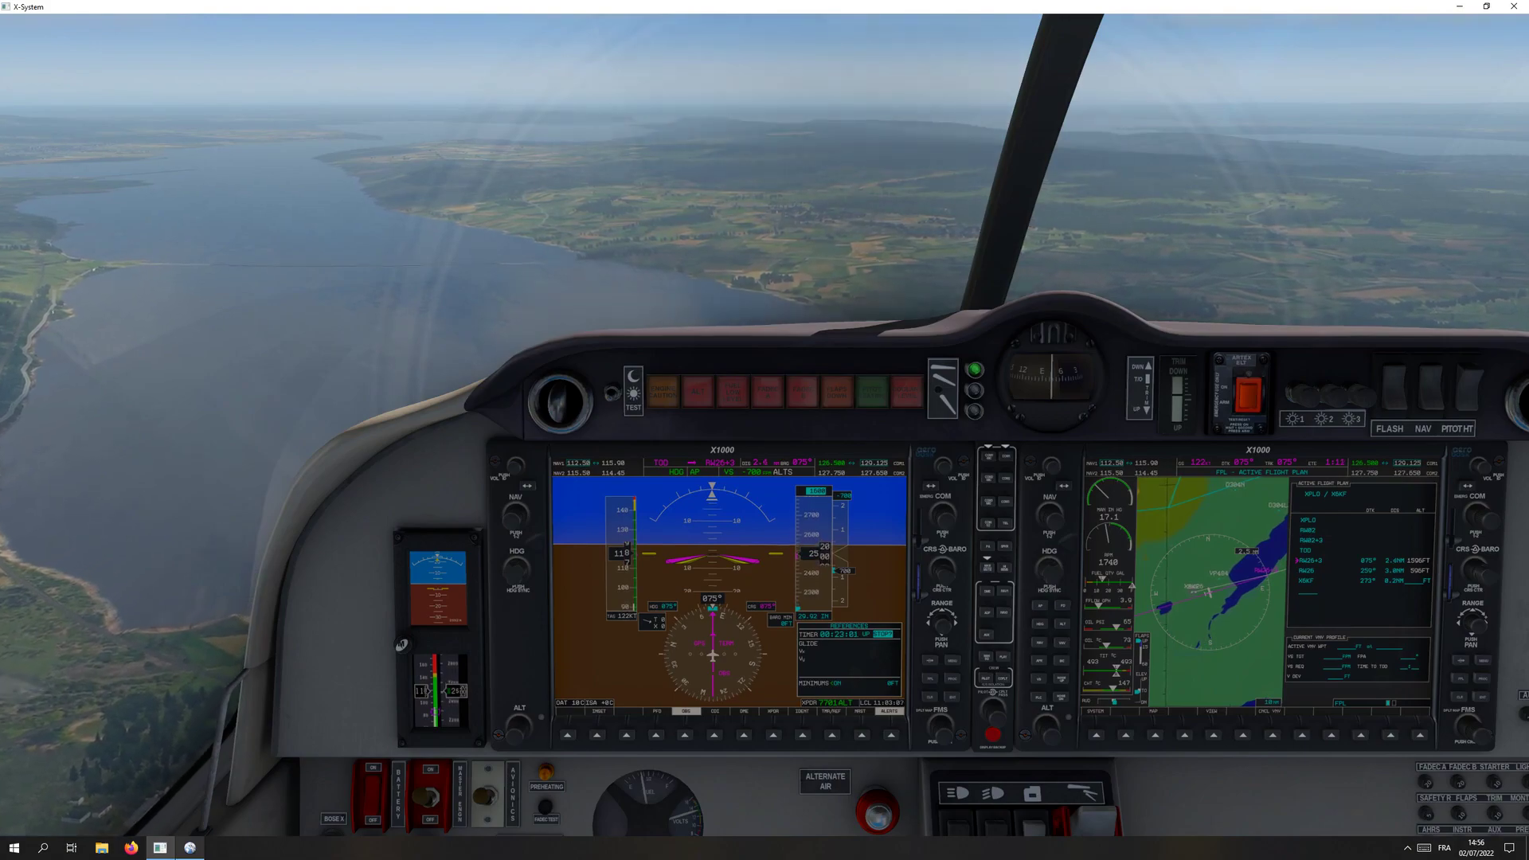
Switch to Little Navmap, close the flight planning and information windows, and focus the map on the final leg to runway 26.
{"action": "key", "text": "alt+Tab"}
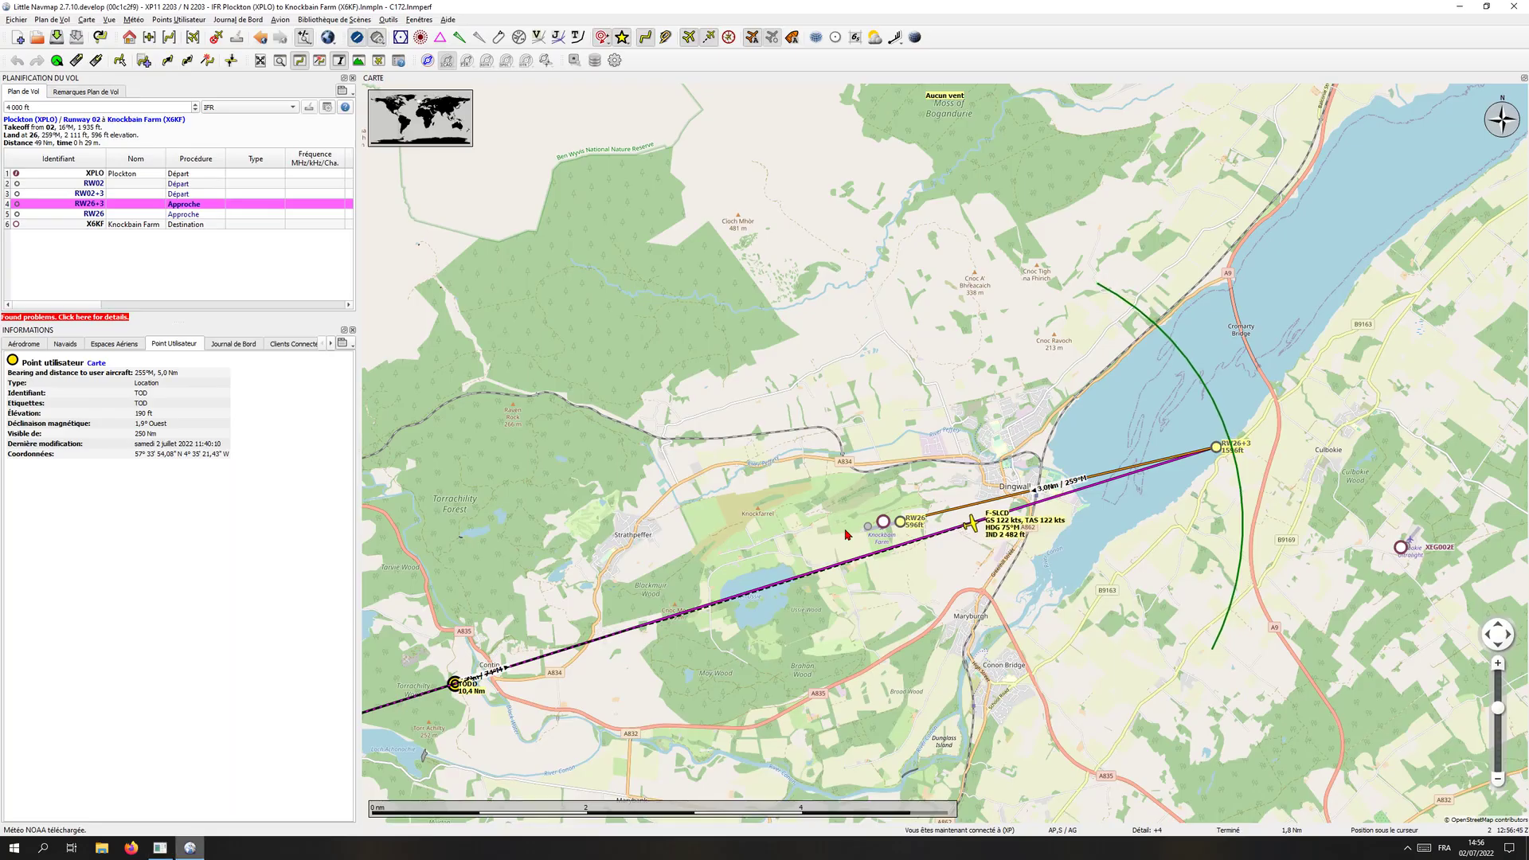
{"action": "scroll", "coordinate": [1098, 551], "scroll_direction": "up", "scroll_amount": 3}
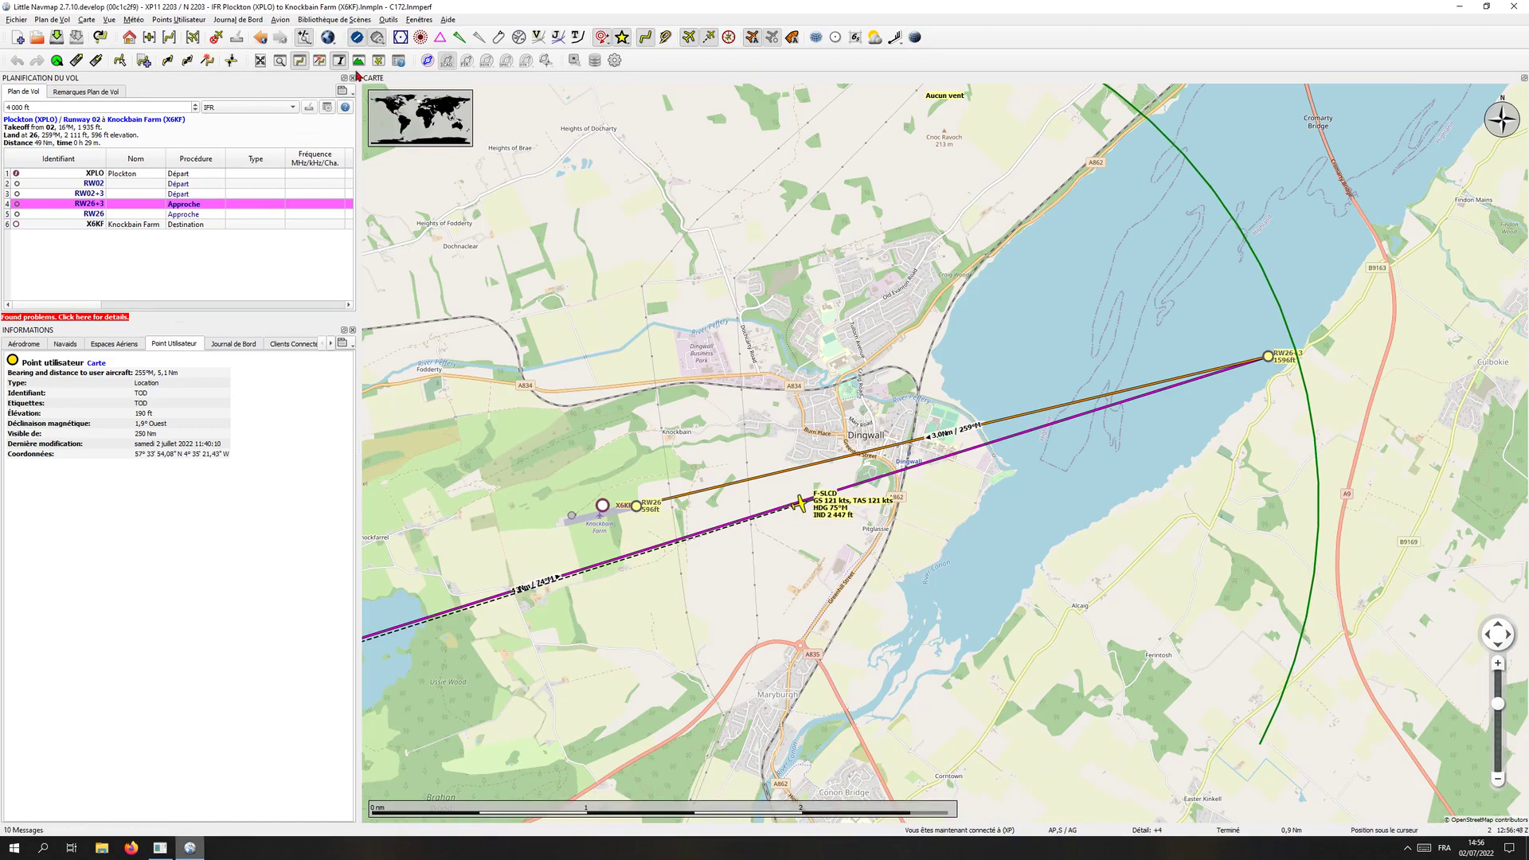
{"action": "left_click", "coordinate": [353, 78]}
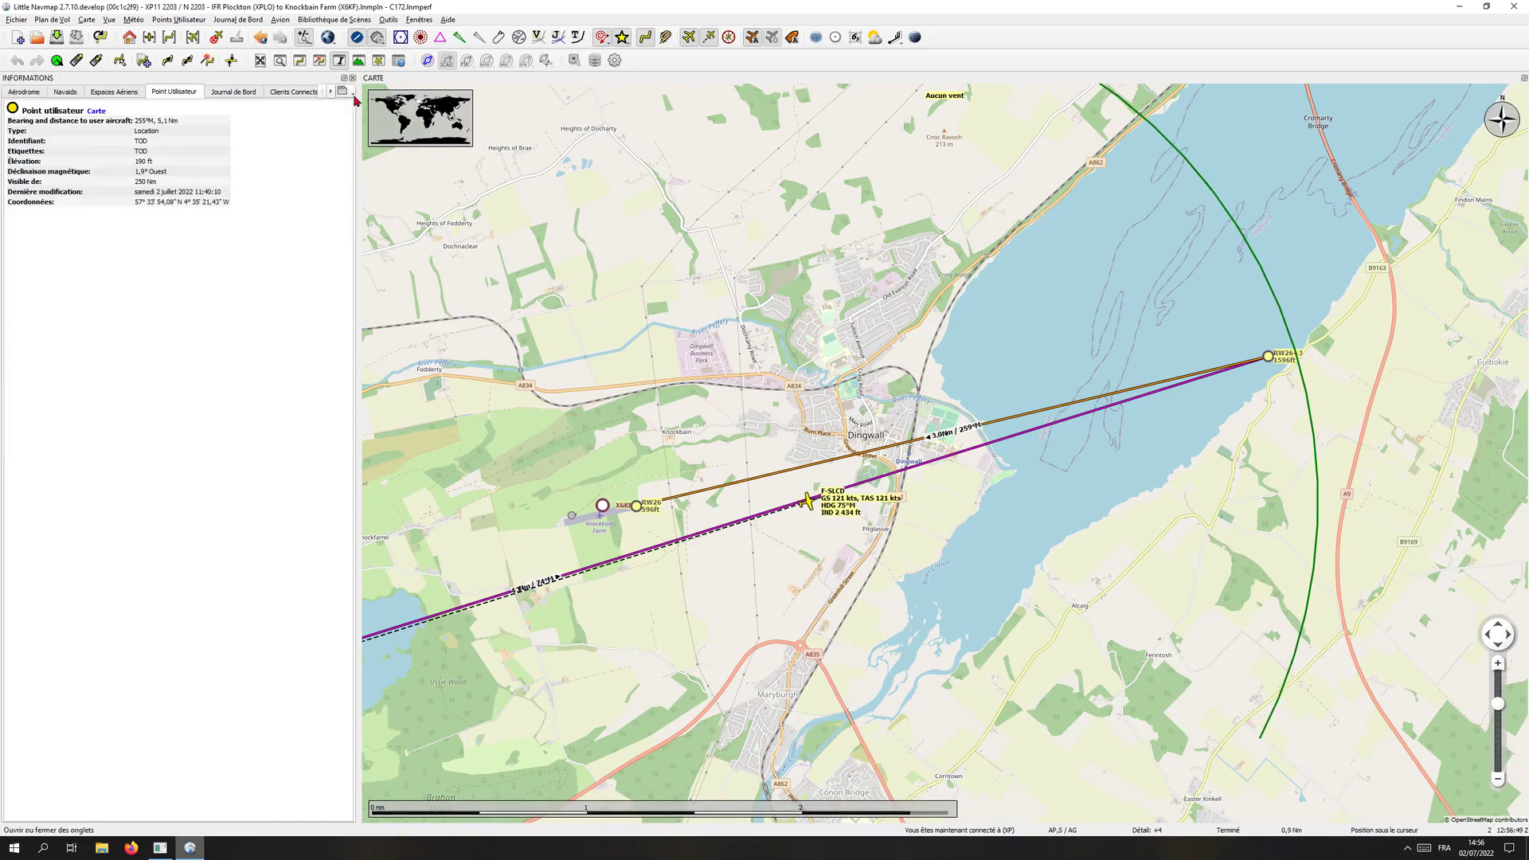
{"action": "left_click", "coordinate": [352, 77]}
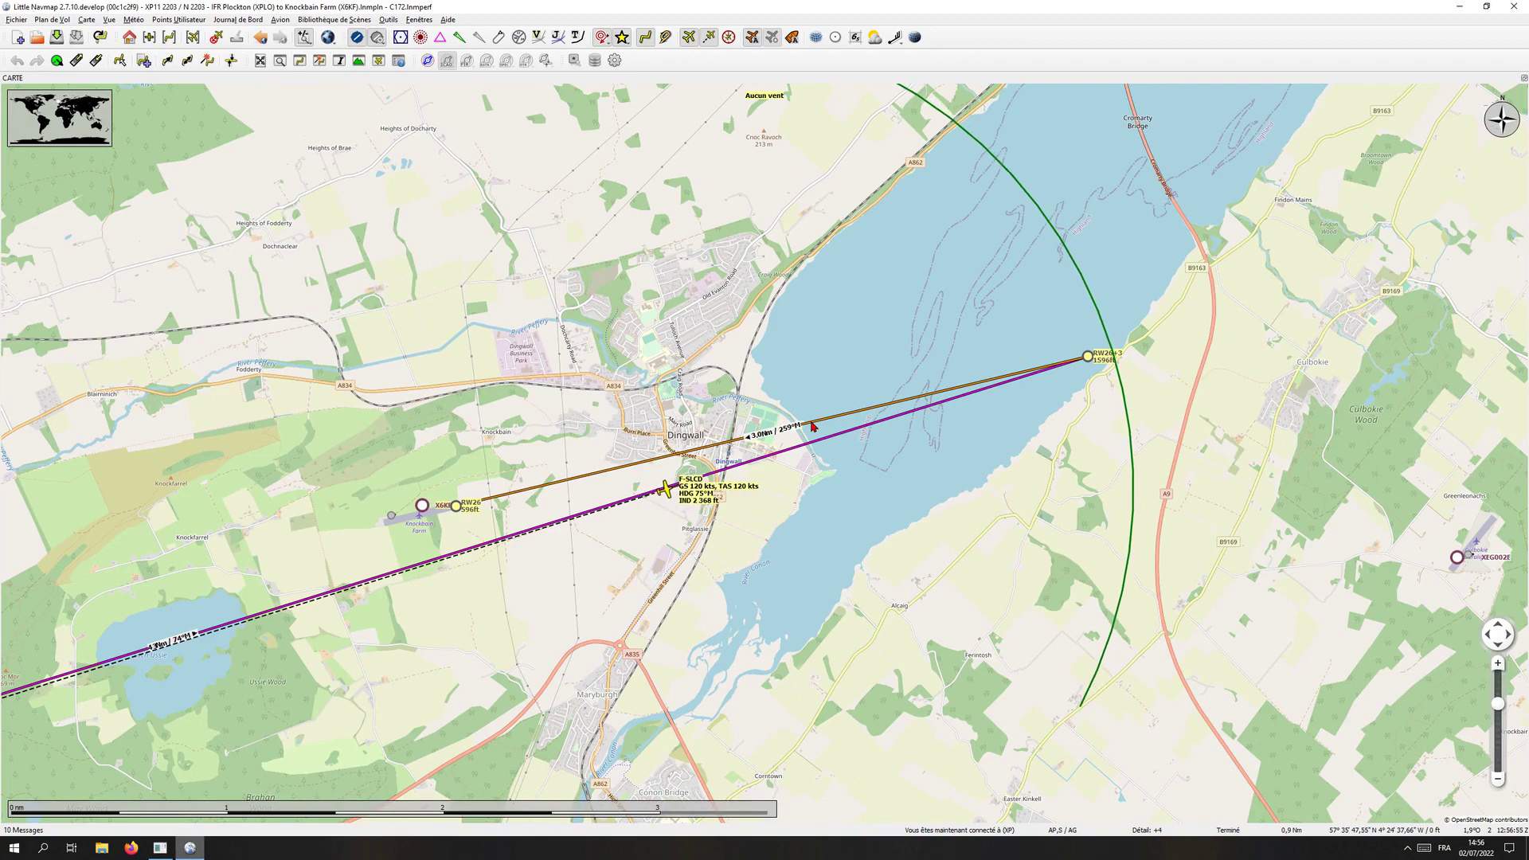
Follow the aircraft toward RW26+3 in Little Navmap and X-Plane, checking the enlarged multifunction display's flight plan before closing it.
{"action": "key", "text": "alt+Tab"}
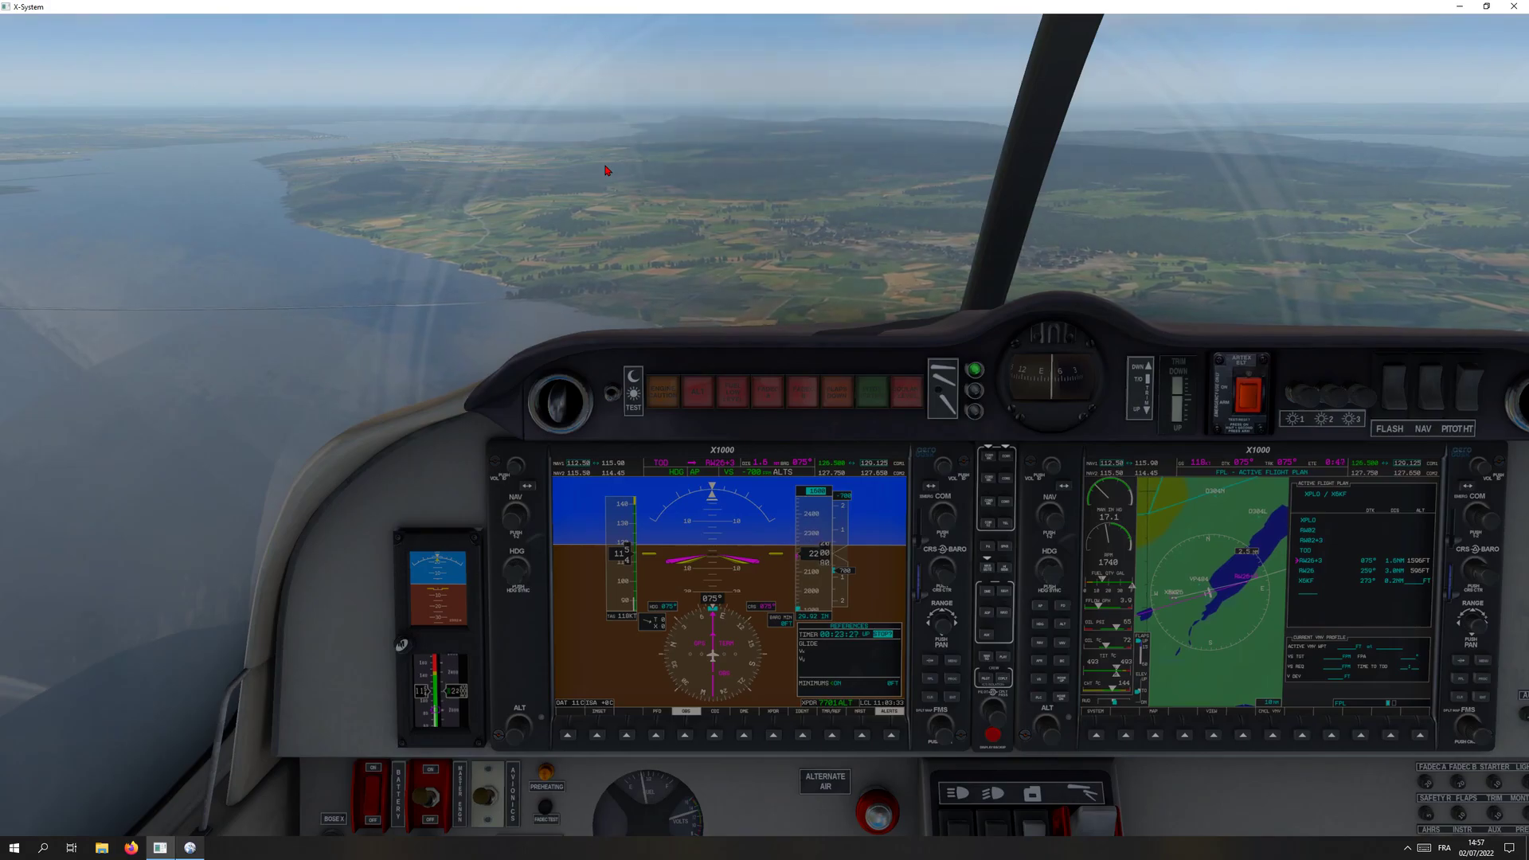
{"action": "key", "text": "alt+Tab"}
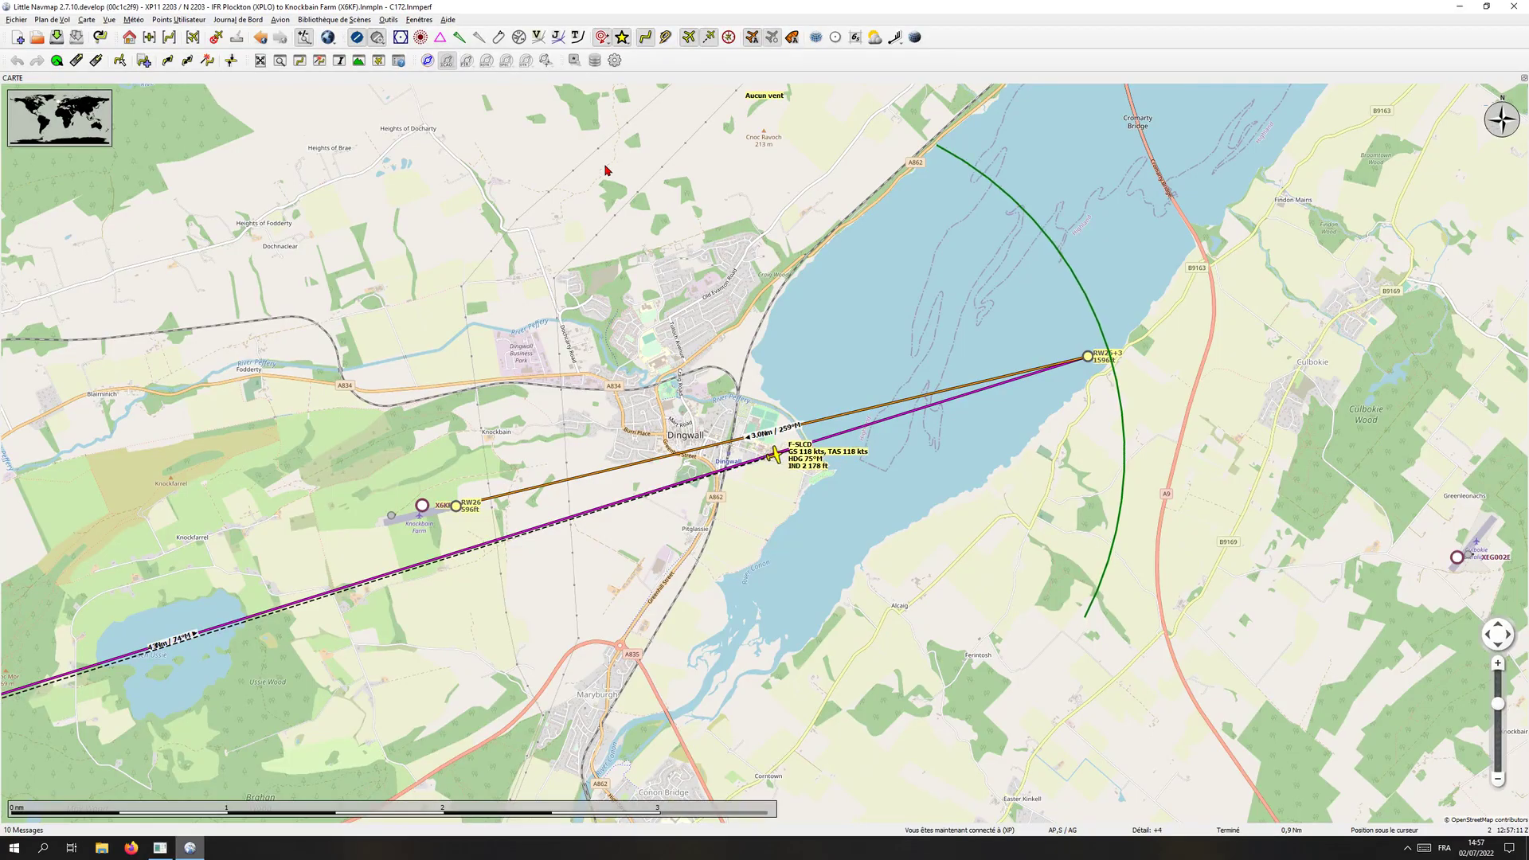
{"action": "key", "text": "alt+Tab"}
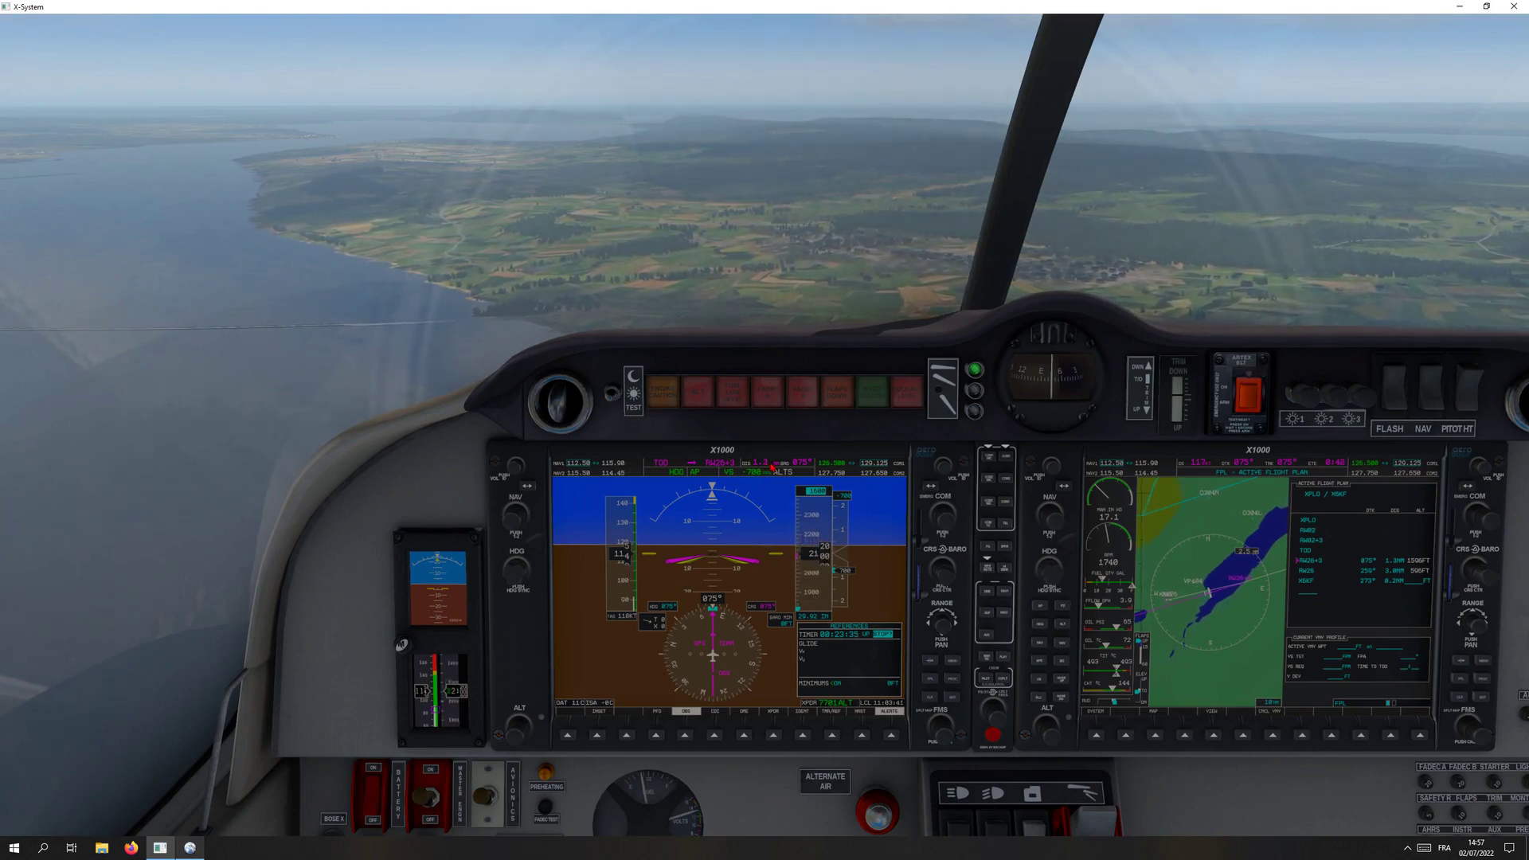
{"action": "key", "text": "alt+Tab"}
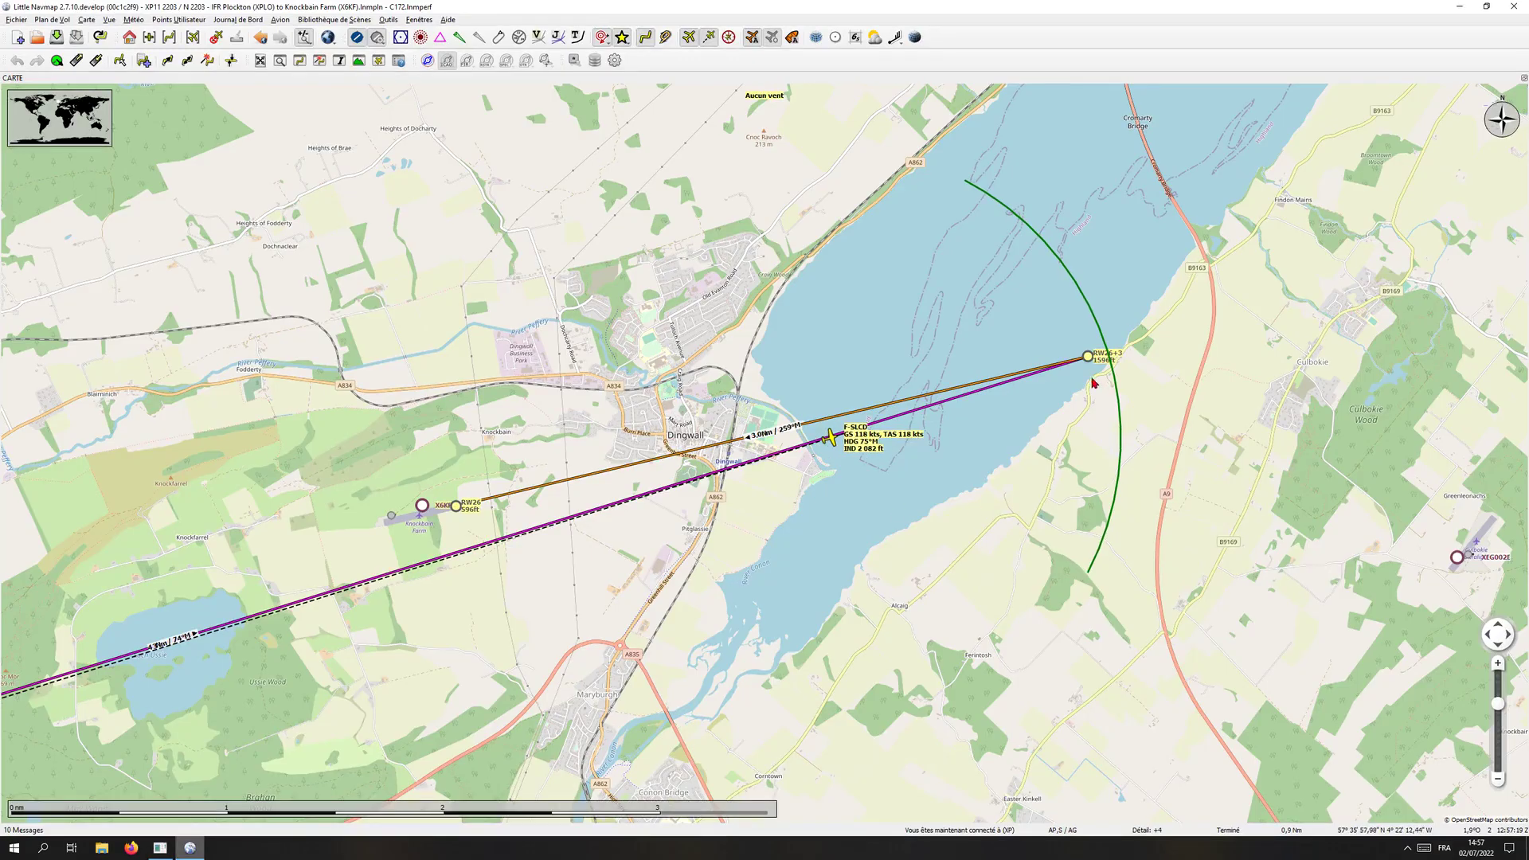
{"action": "key", "text": "alt+Tab"}
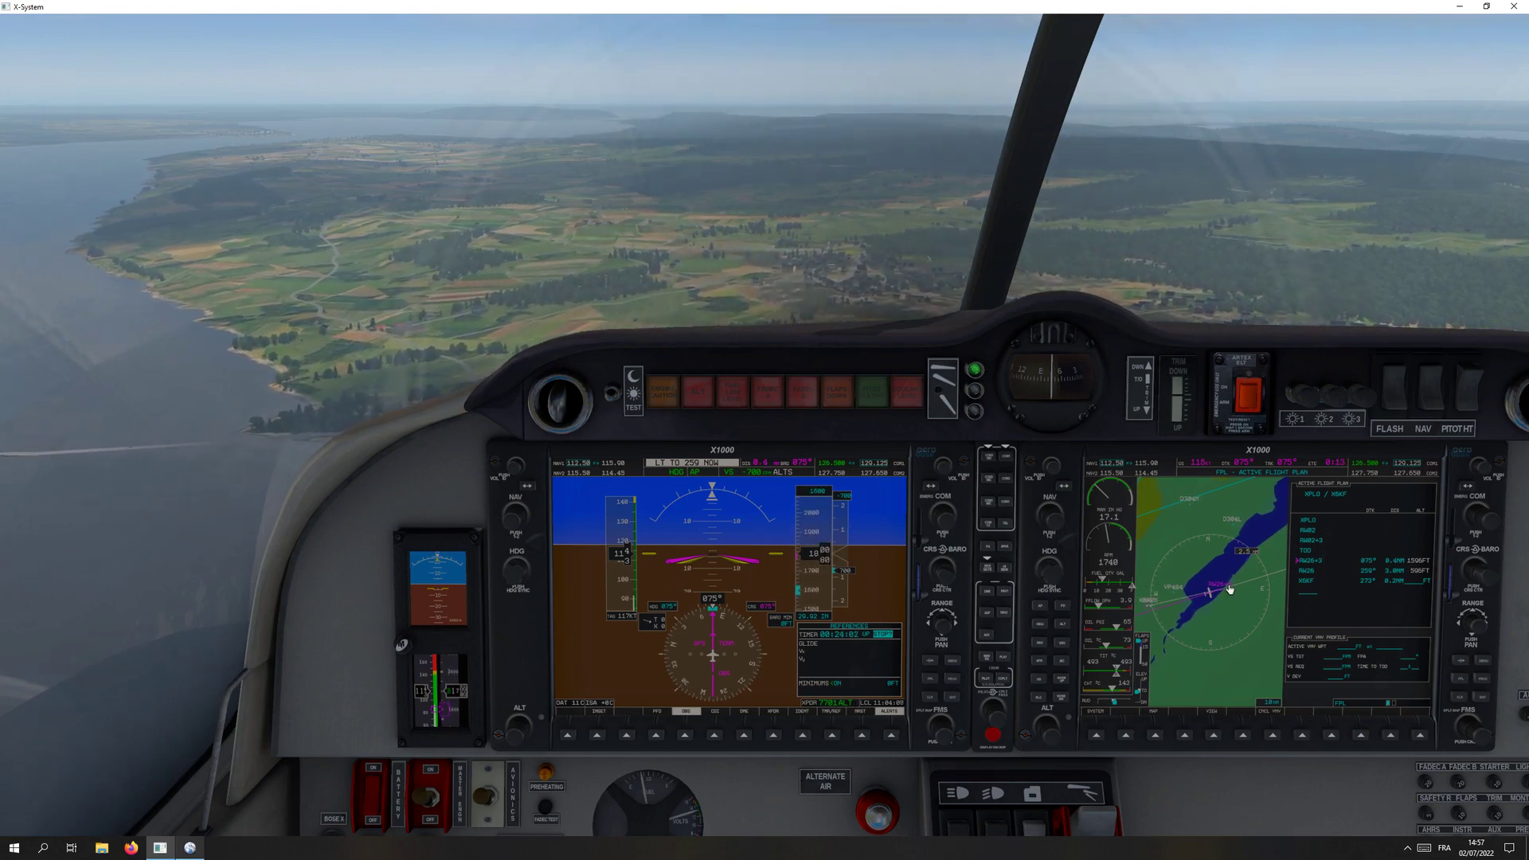
{"action": "left_click", "coordinate": [1149, 586]}
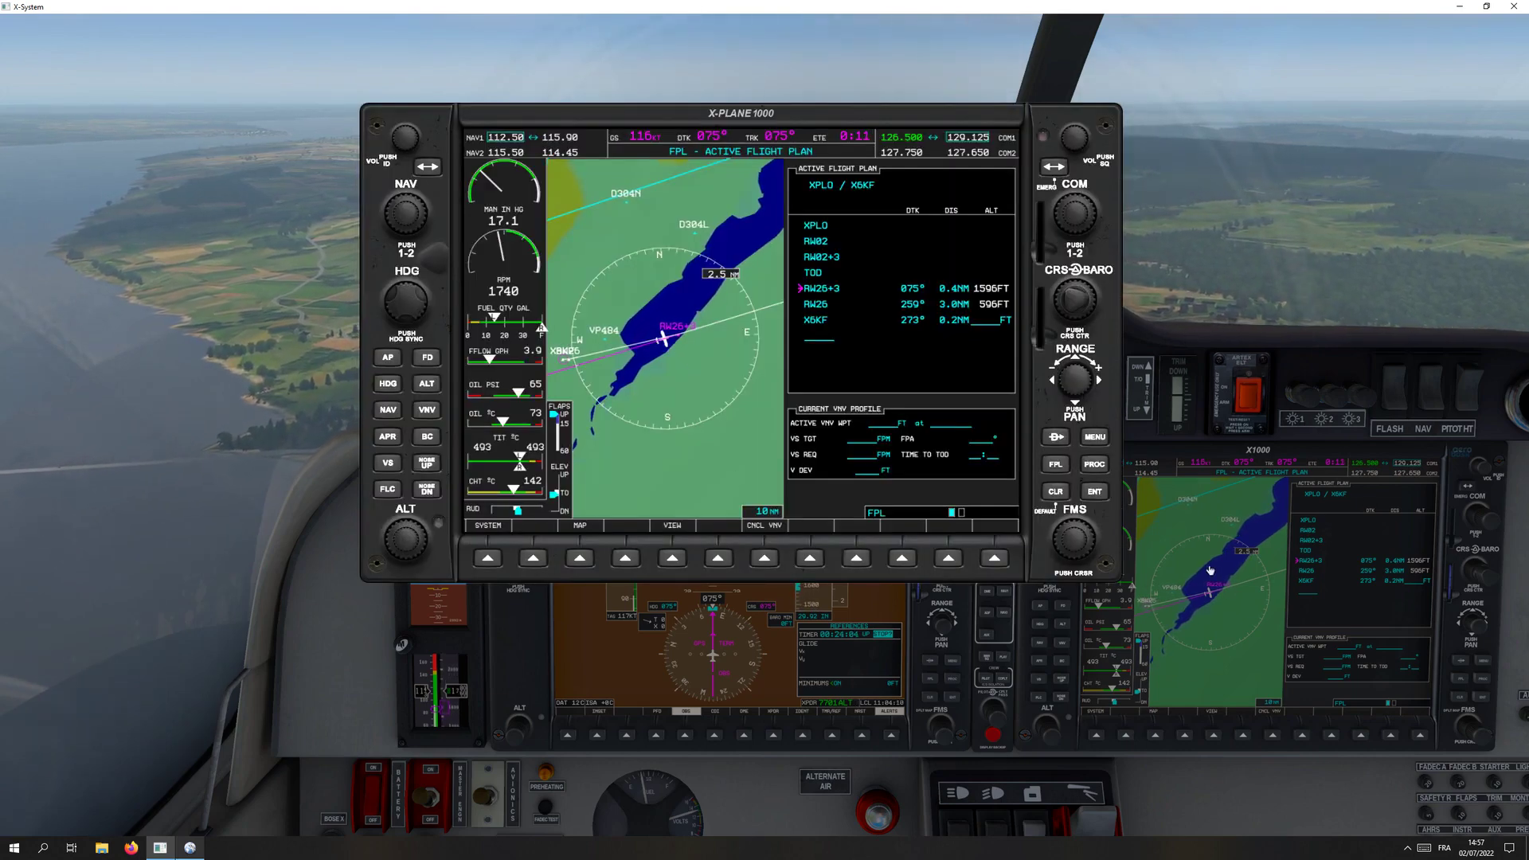
{"action": "left_click", "coordinate": [679, 351]}
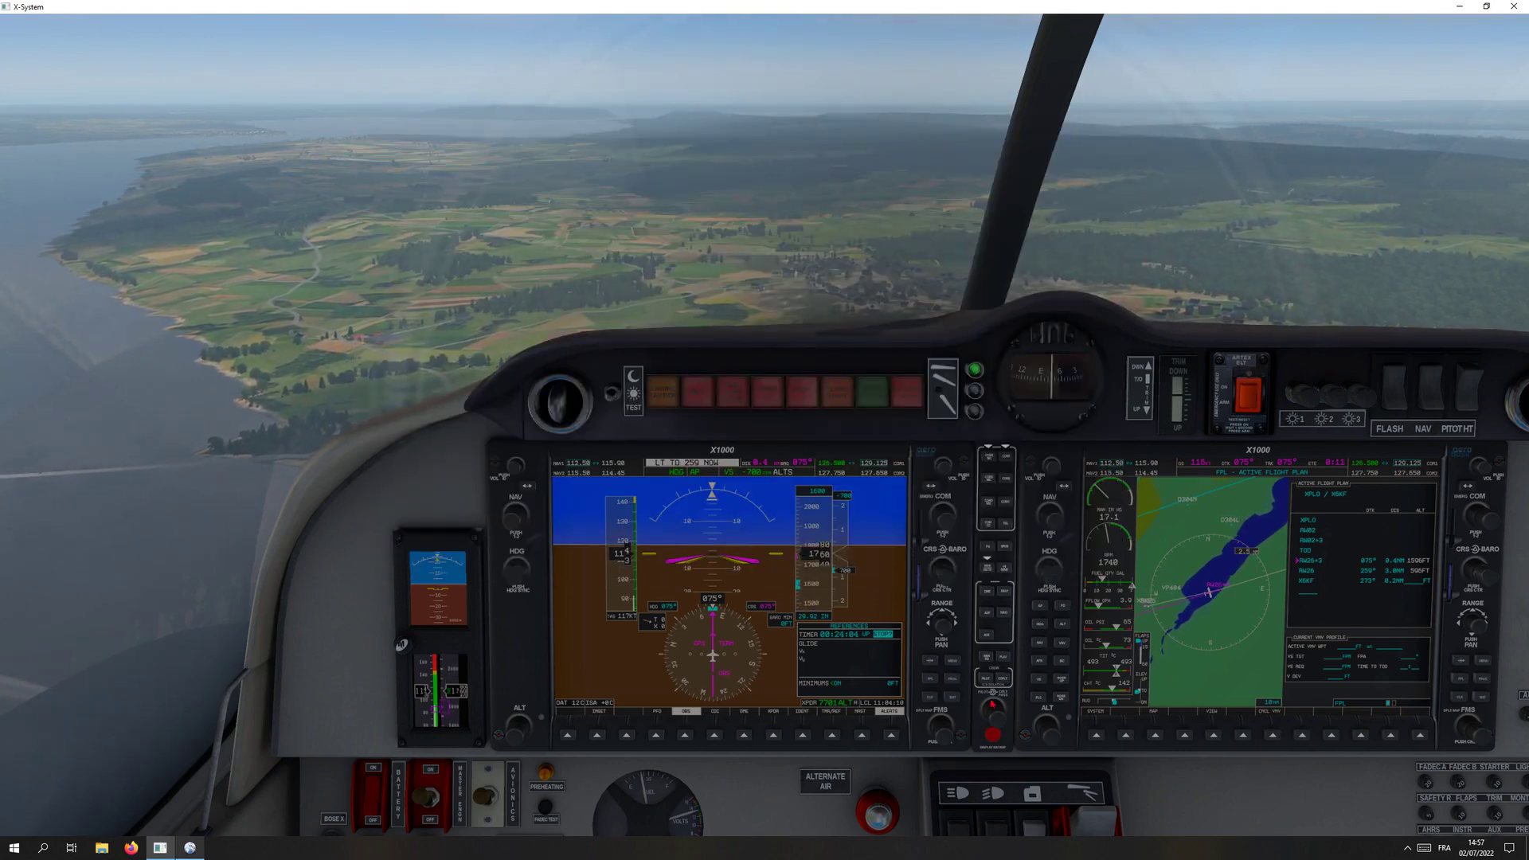
Stop, reset and restart the timer on the enlarged primary flight display when passing RW26+3, and close the enlargement.
{"action": "left_click", "coordinate": [714, 535]}
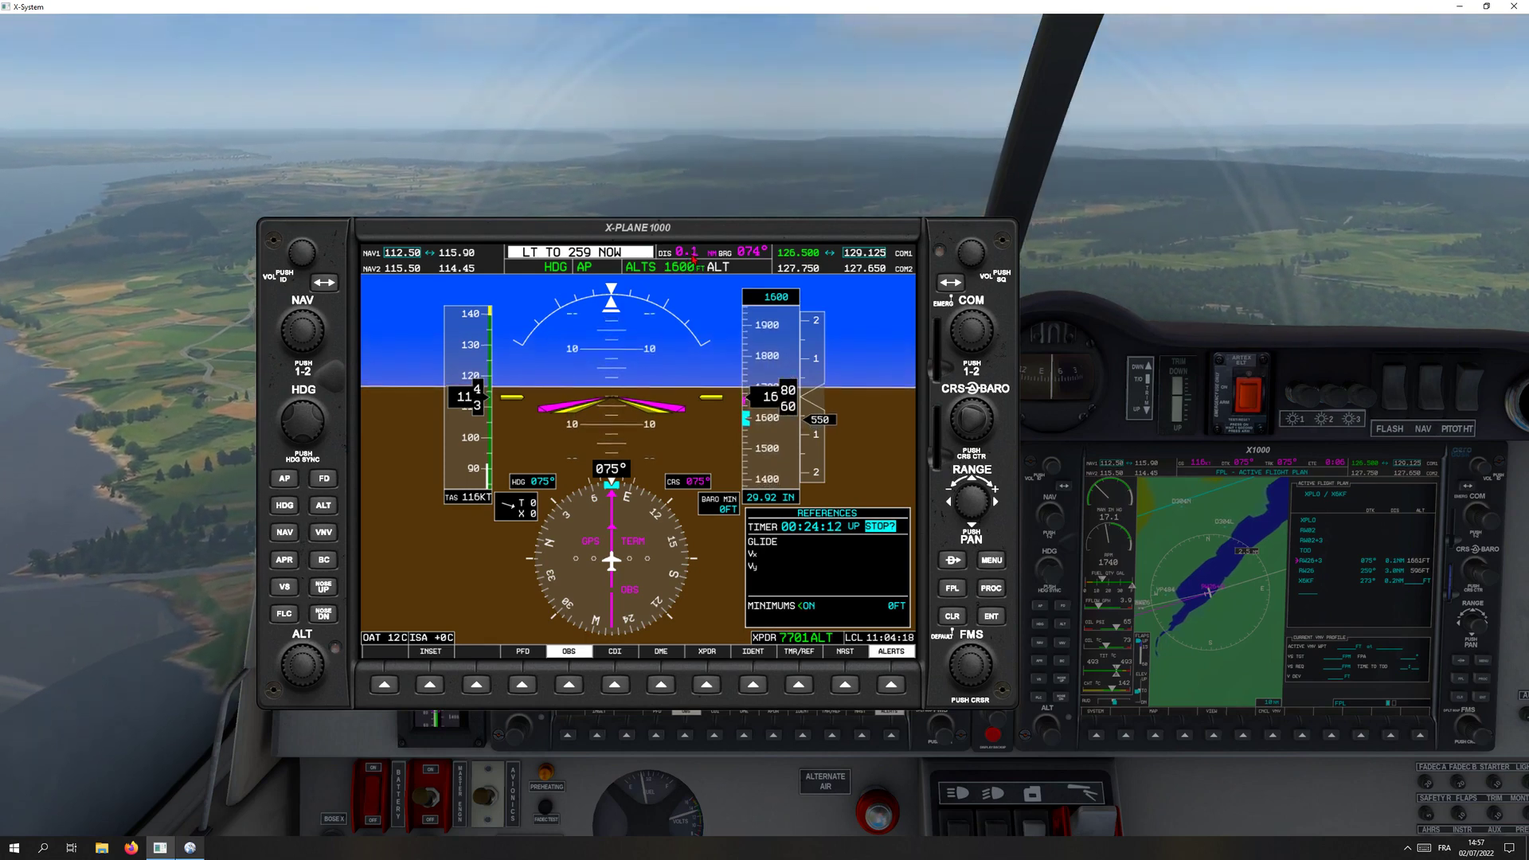
{"action": "left_click", "coordinate": [989, 617]}
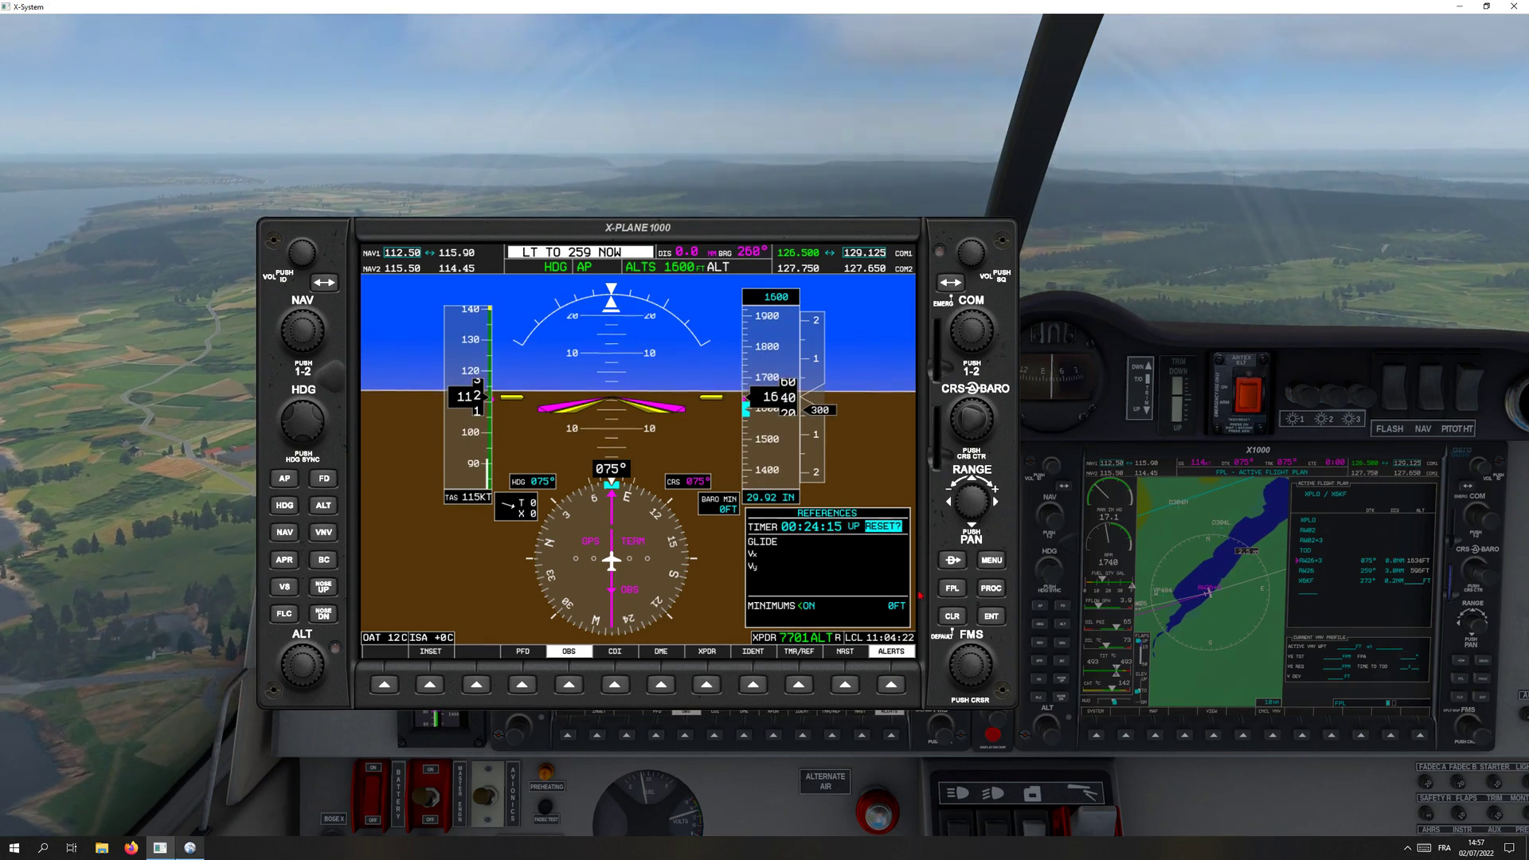
{"action": "left_click", "coordinate": [987, 613]}
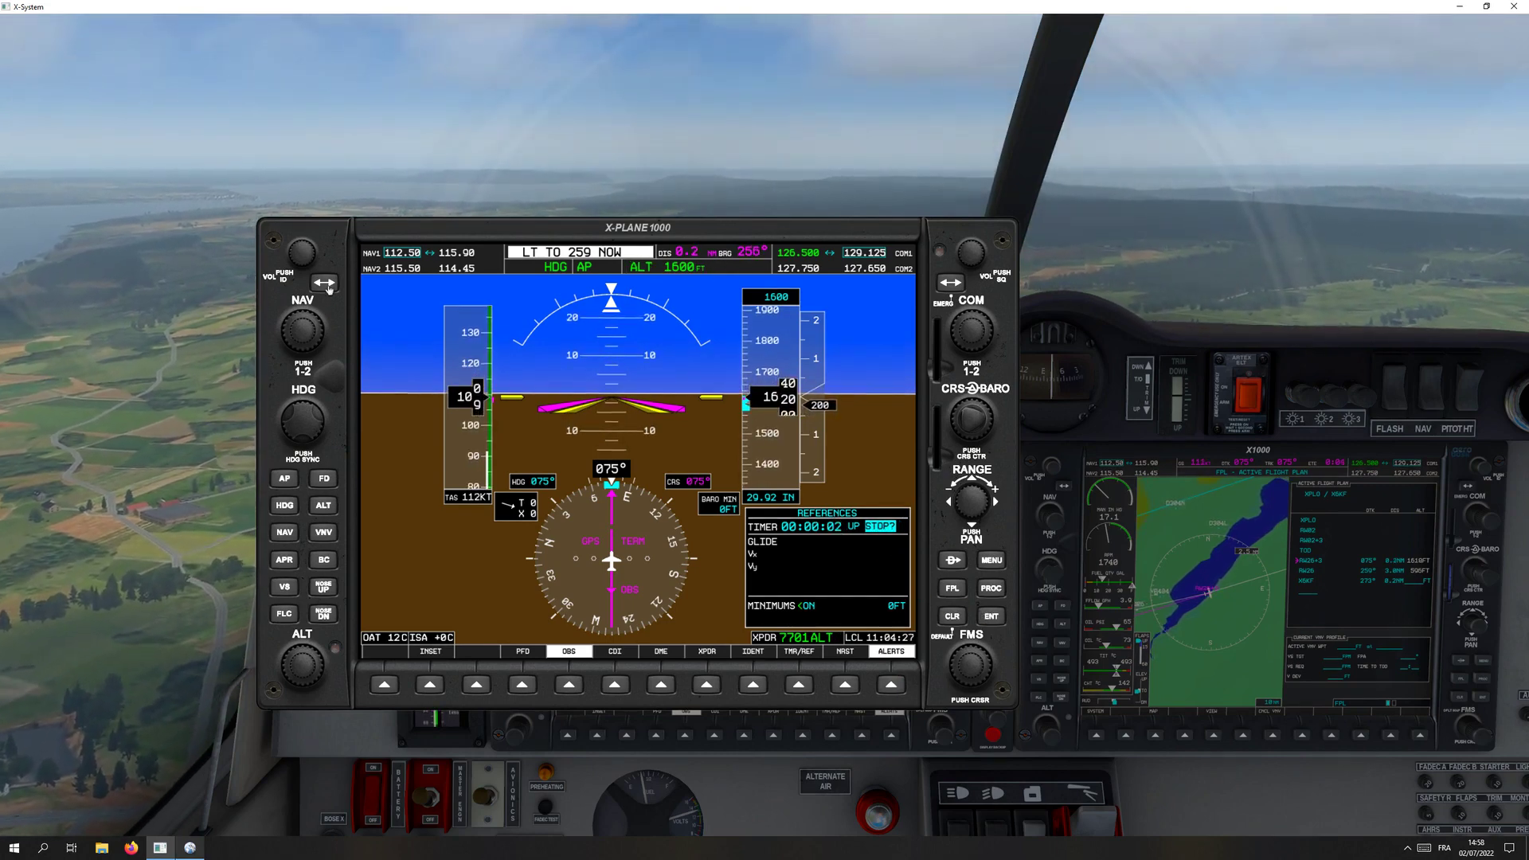
{"action": "left_click", "coordinate": [265, 226]}
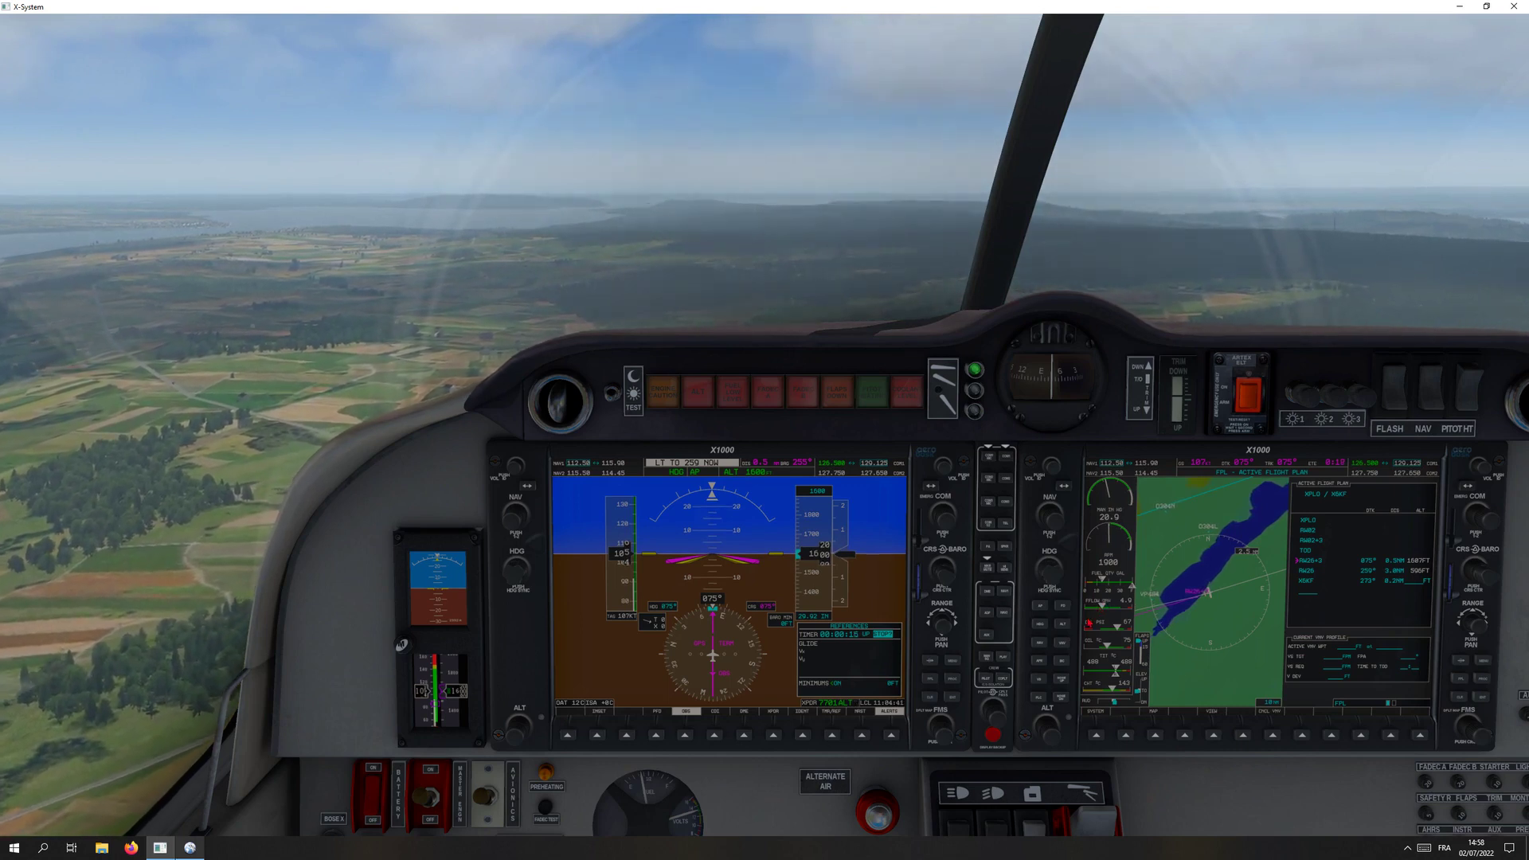
Check the distance flown past RW26+3 in Little Navmap and on the enlarged multifunction display, and close the enlargement.
{"action": "key", "text": "alt+Tab"}
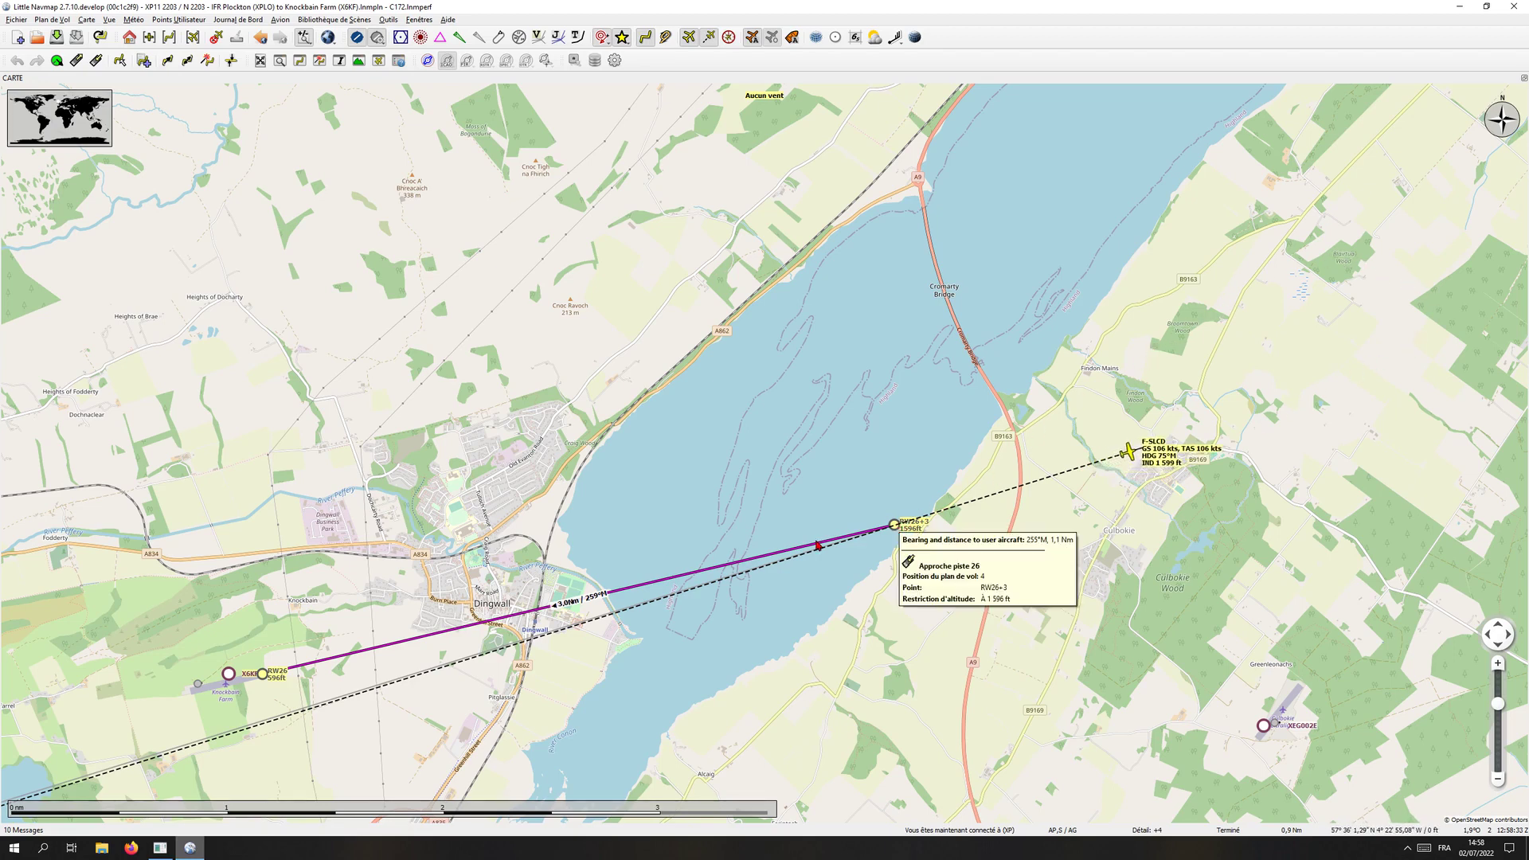
{"action": "key", "text": "alt+Tab"}
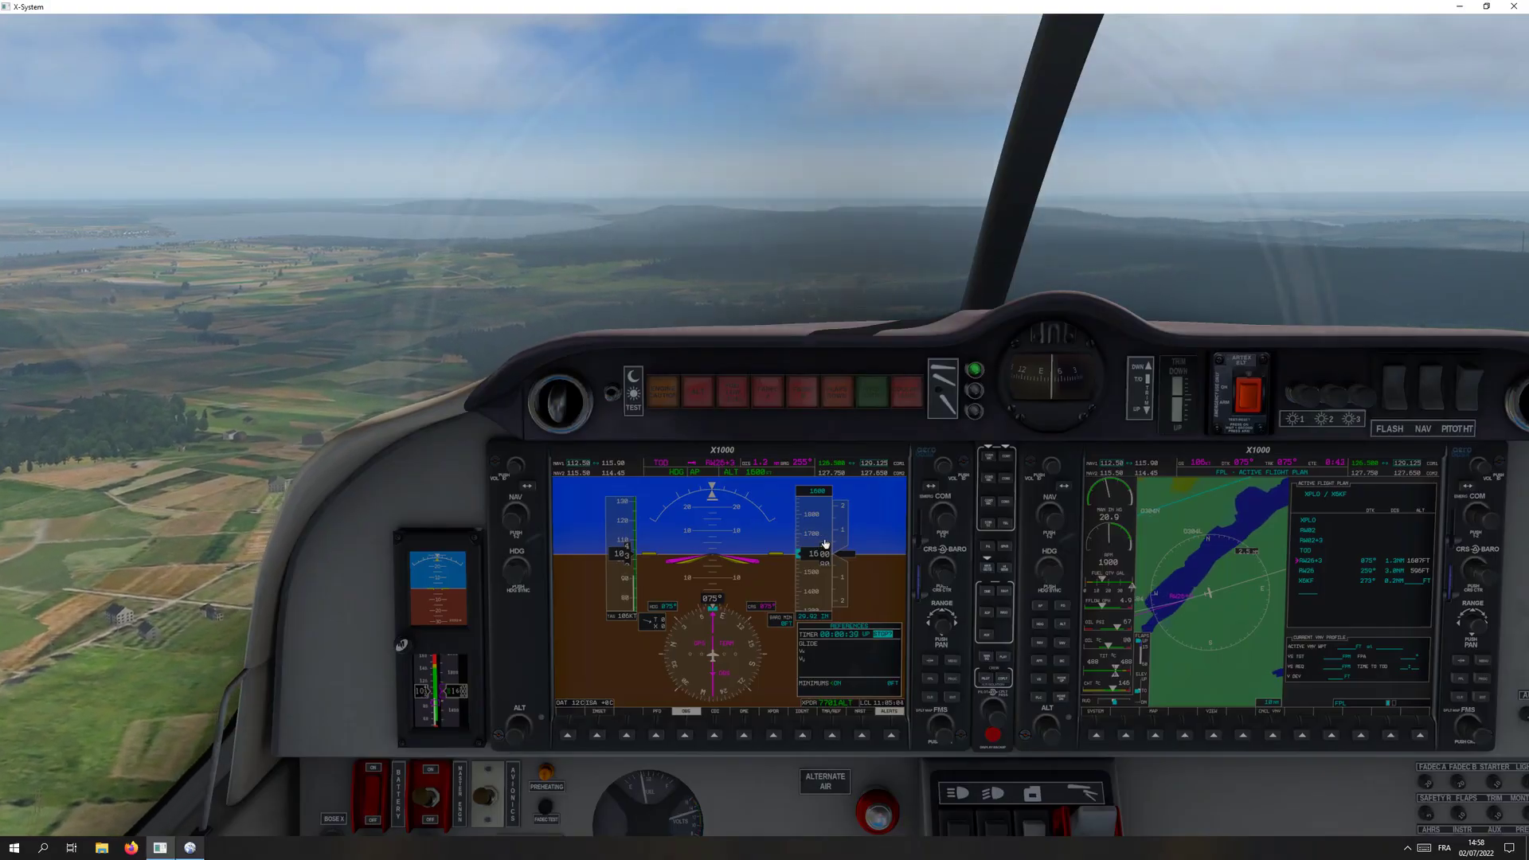
{"action": "left_click", "coordinate": [1309, 539]}
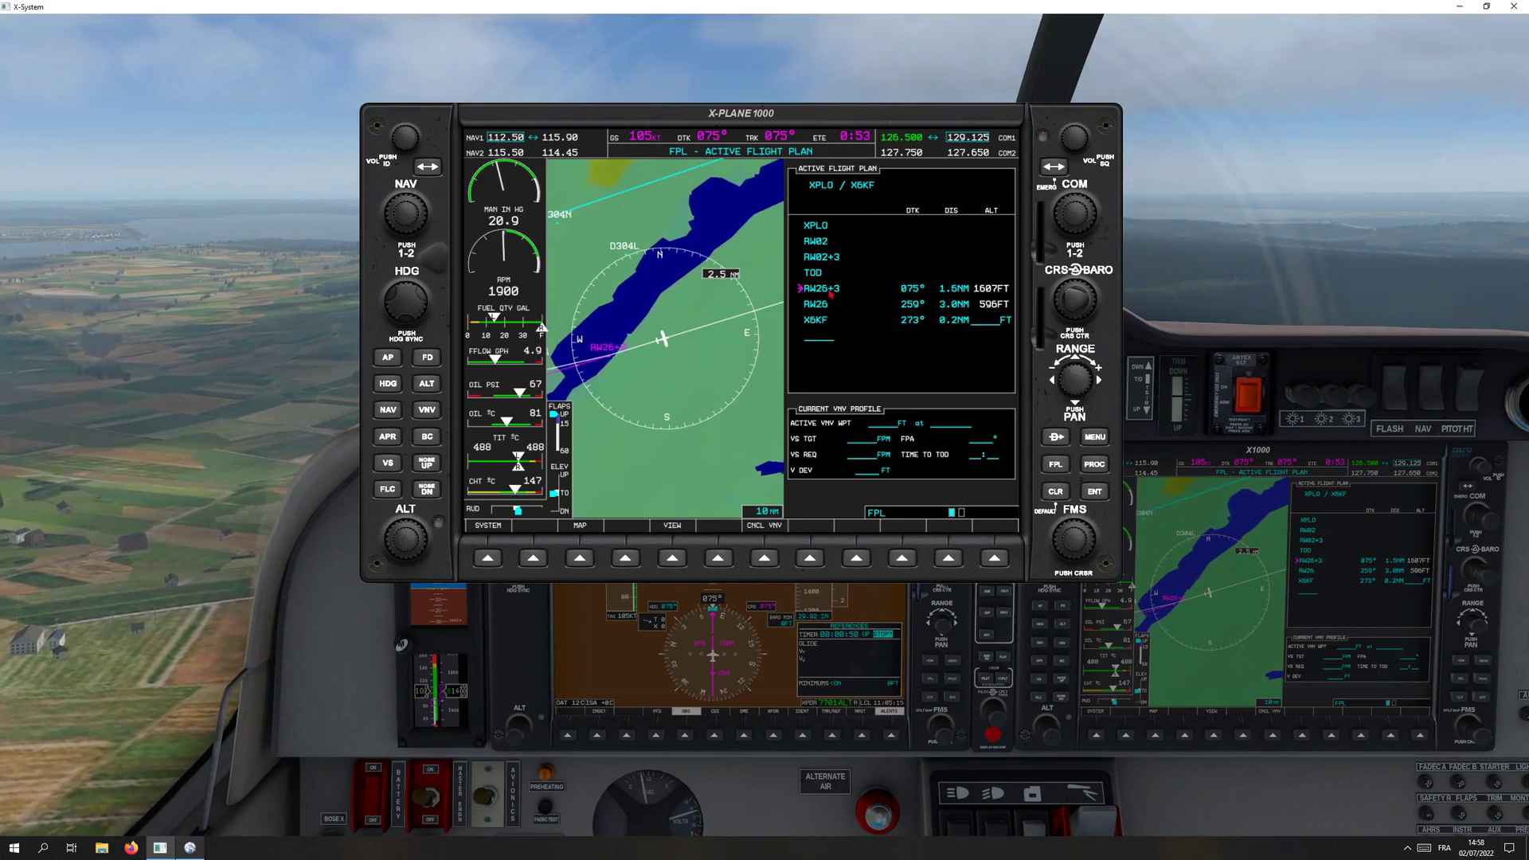
{"action": "key", "text": "alt+Tab"}
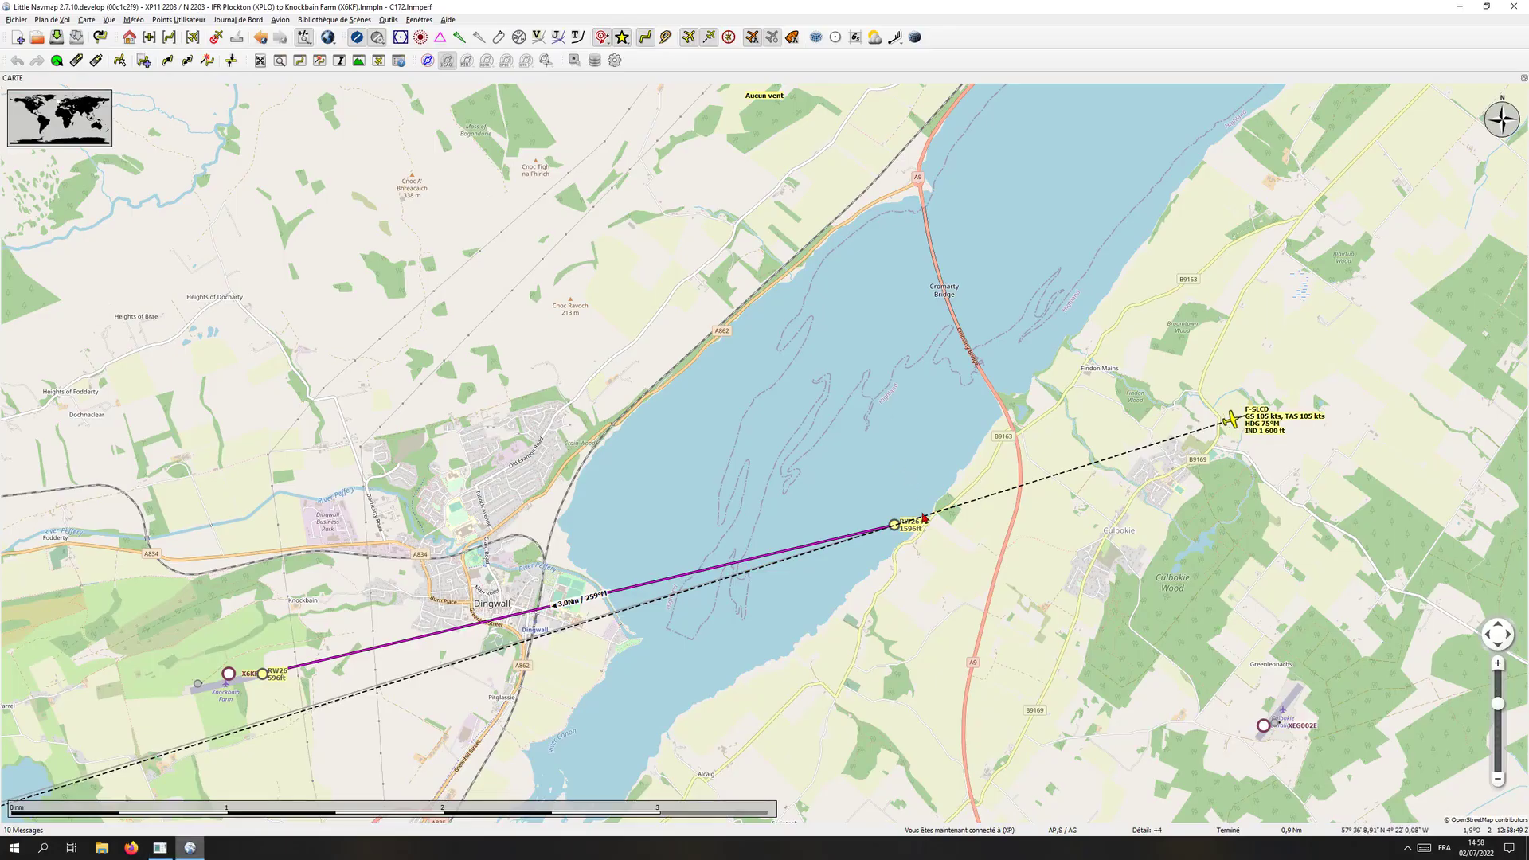
{"action": "key", "text": "alt+Tab"}
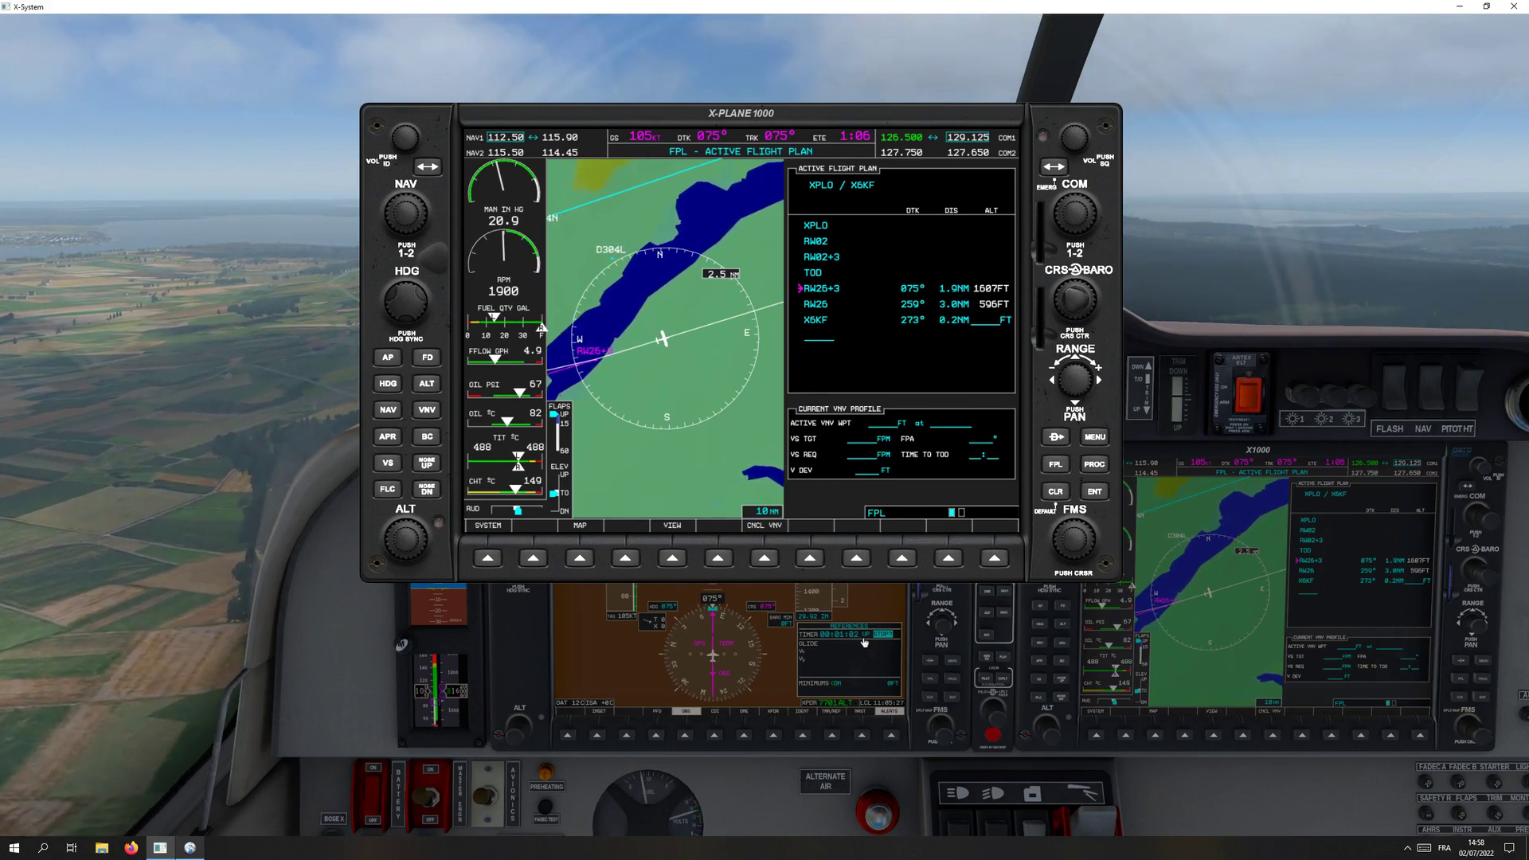
{"action": "key", "text": "alt+Tab"}
{"action": "key", "text": "alt+Tab"}
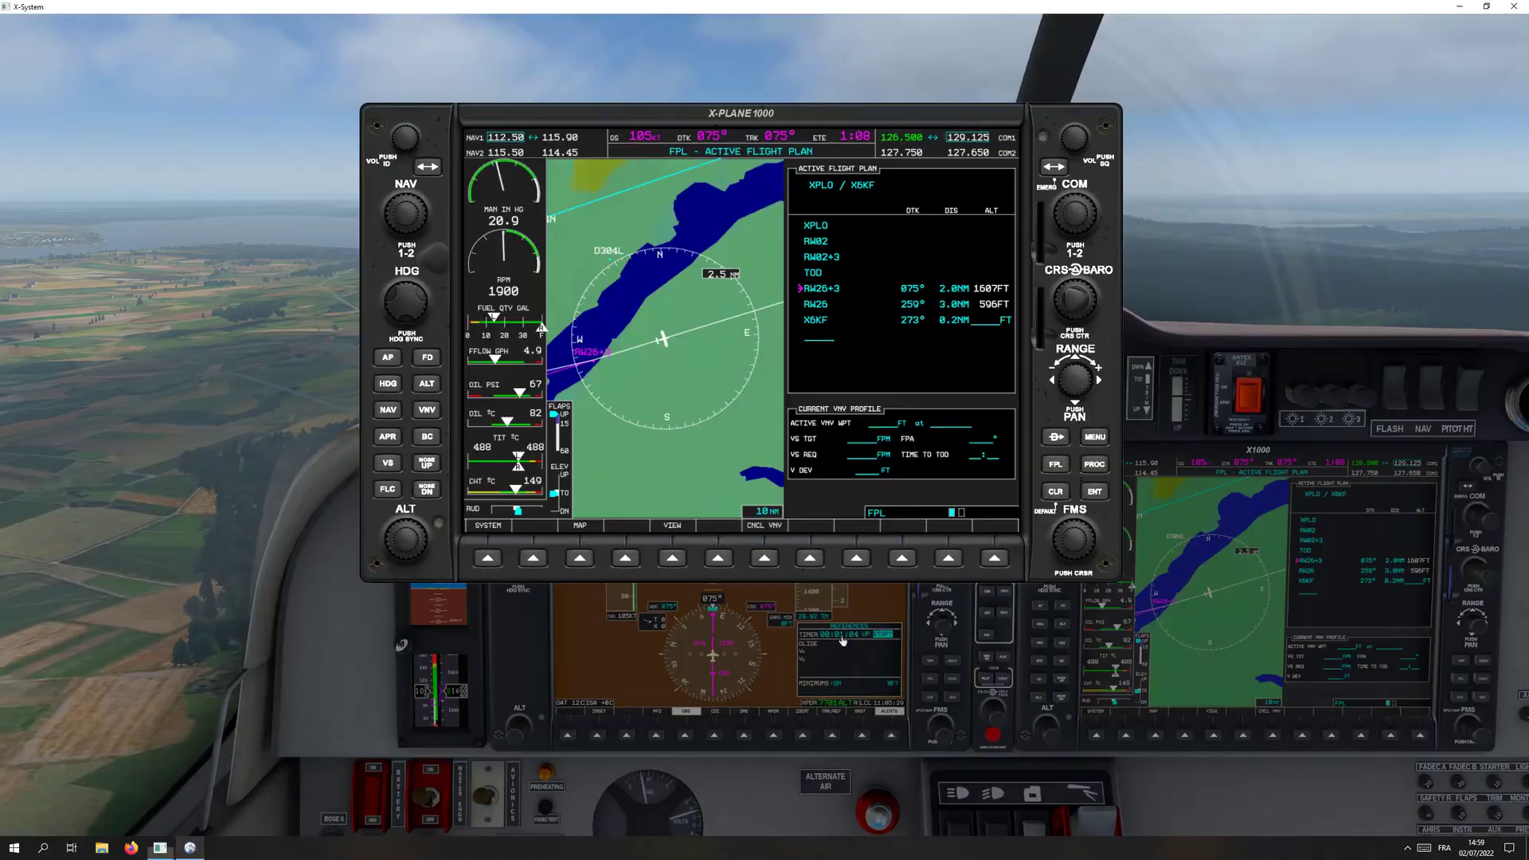
{"action": "left_click", "coordinate": [1219, 555]}
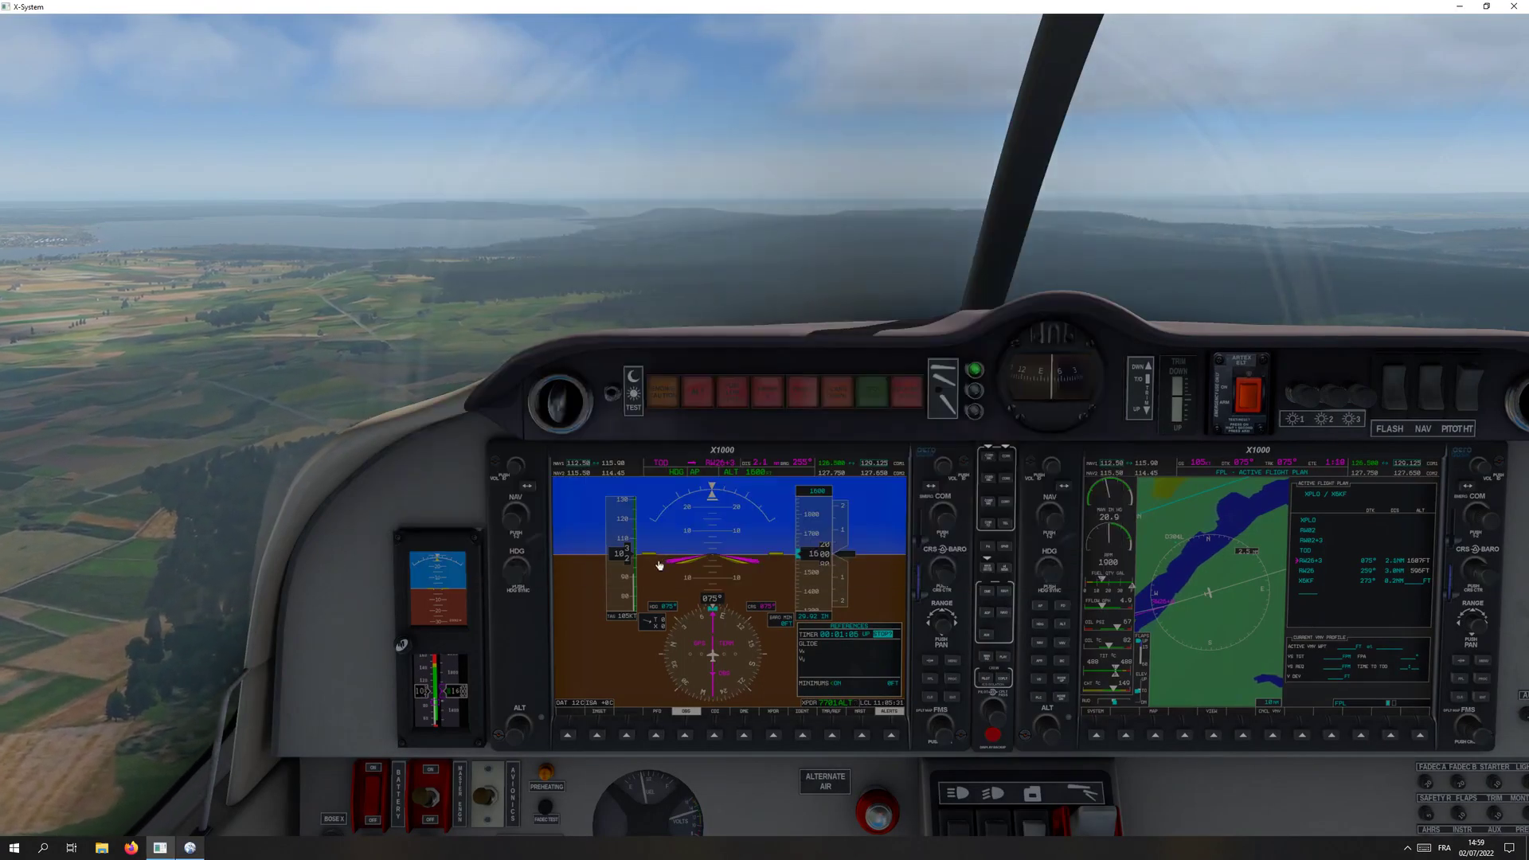
Compare the aircraft's position in Little Navmap with the RW26+3 distance on the enlarged multifunction display, and close the enlargement.
{"action": "key", "text": "alt+Tab"}
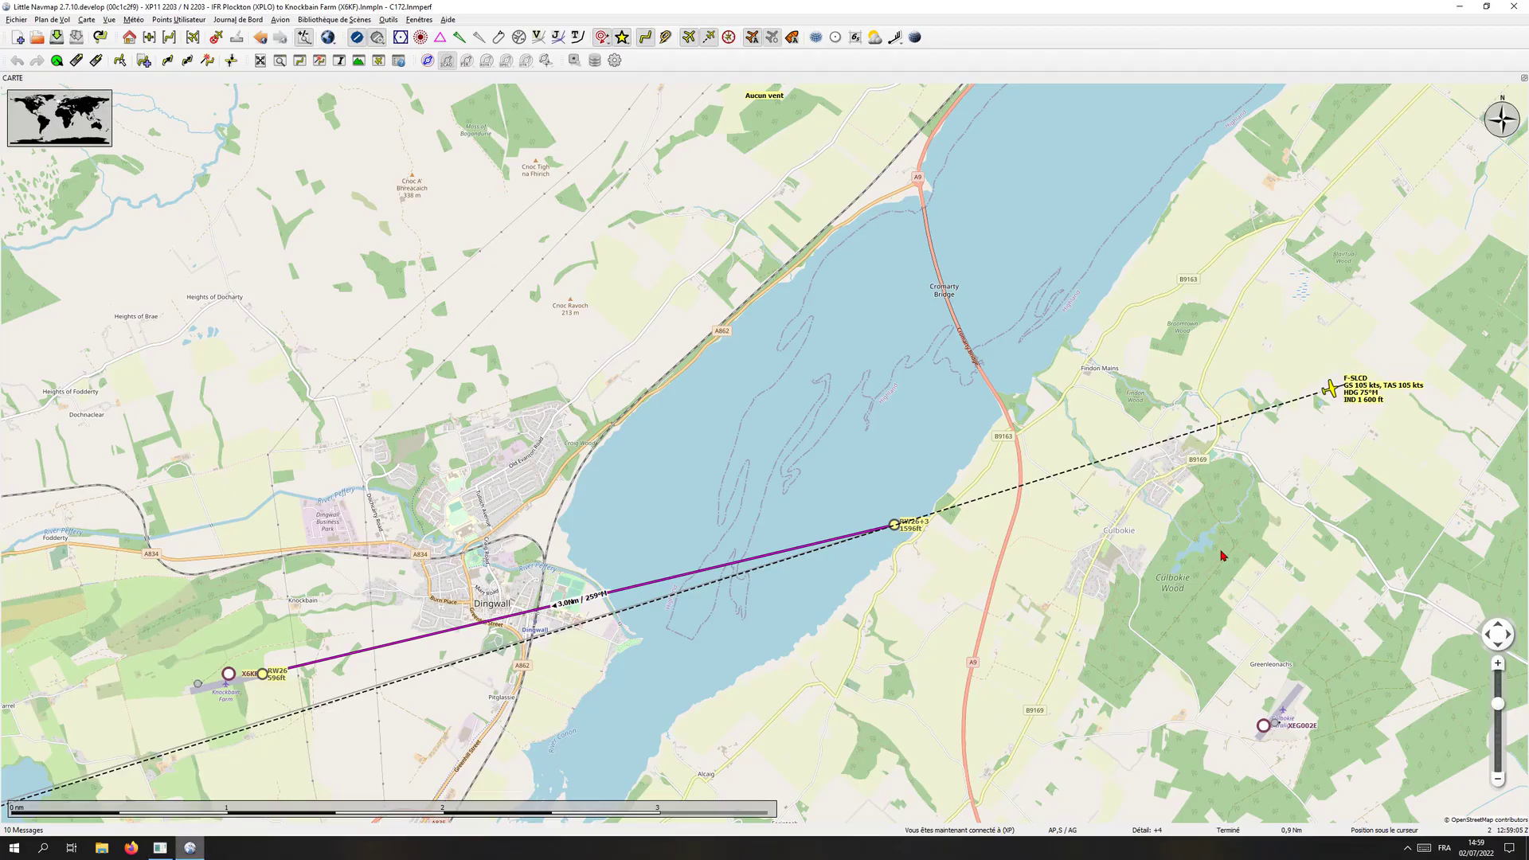
{"action": "key", "text": "alt+Tab"}
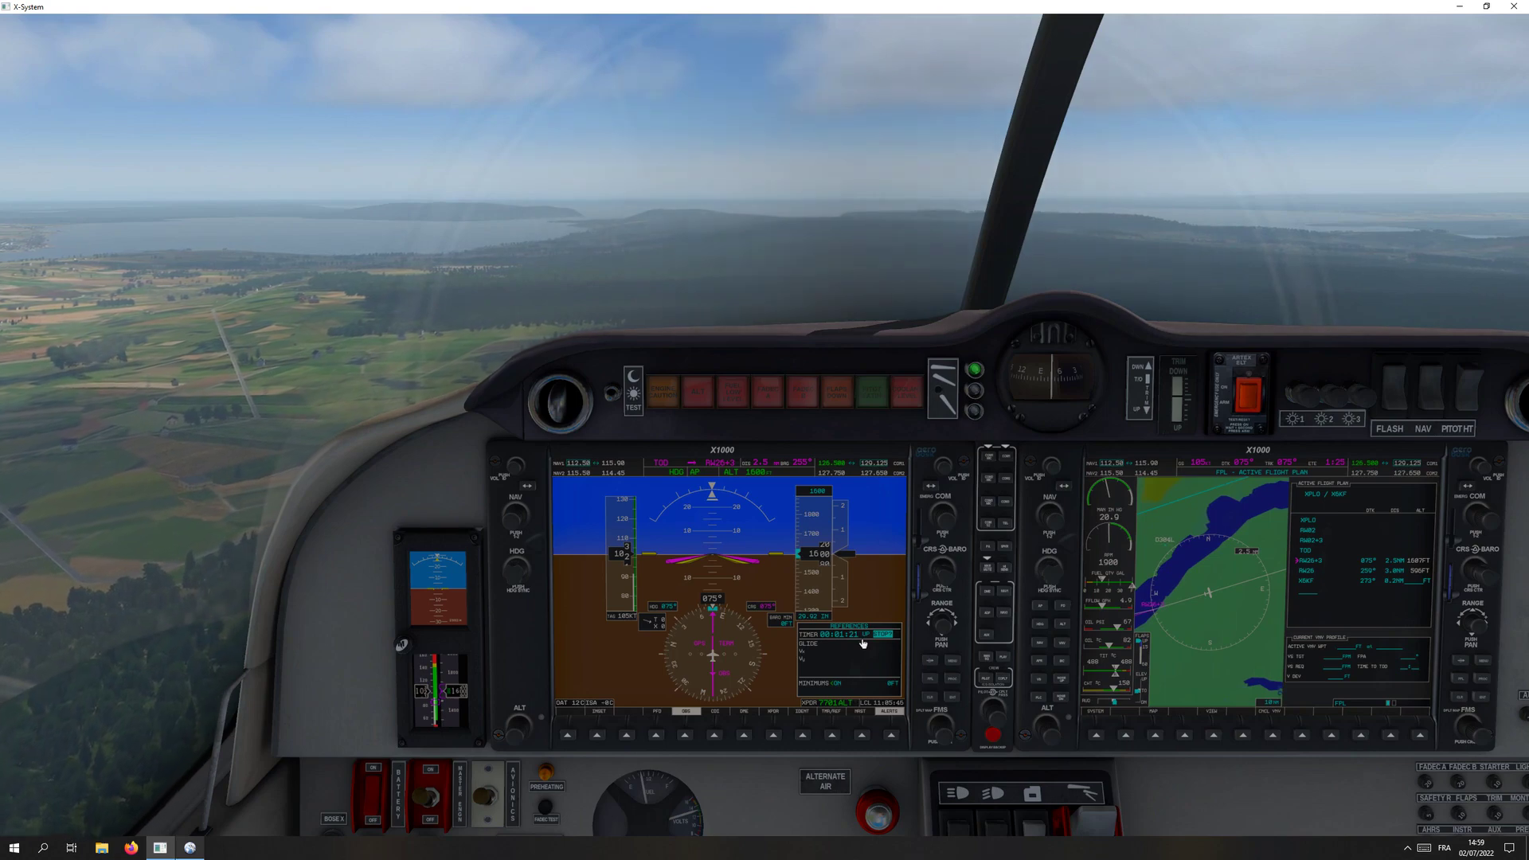
{"action": "left_click", "coordinate": [1300, 619]}
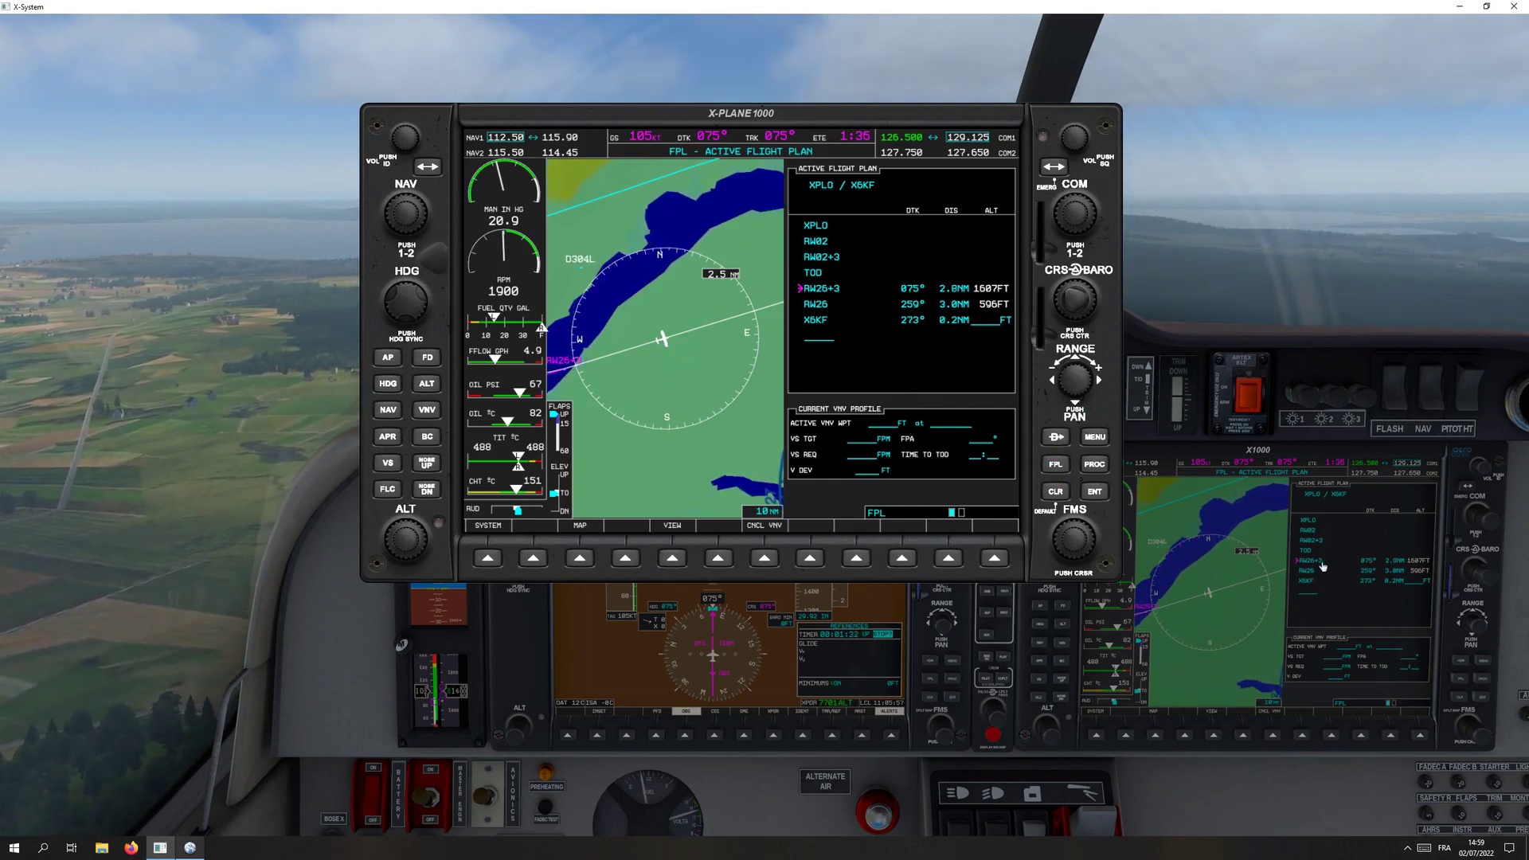
{"action": "left_click", "coordinate": [1257, 568]}
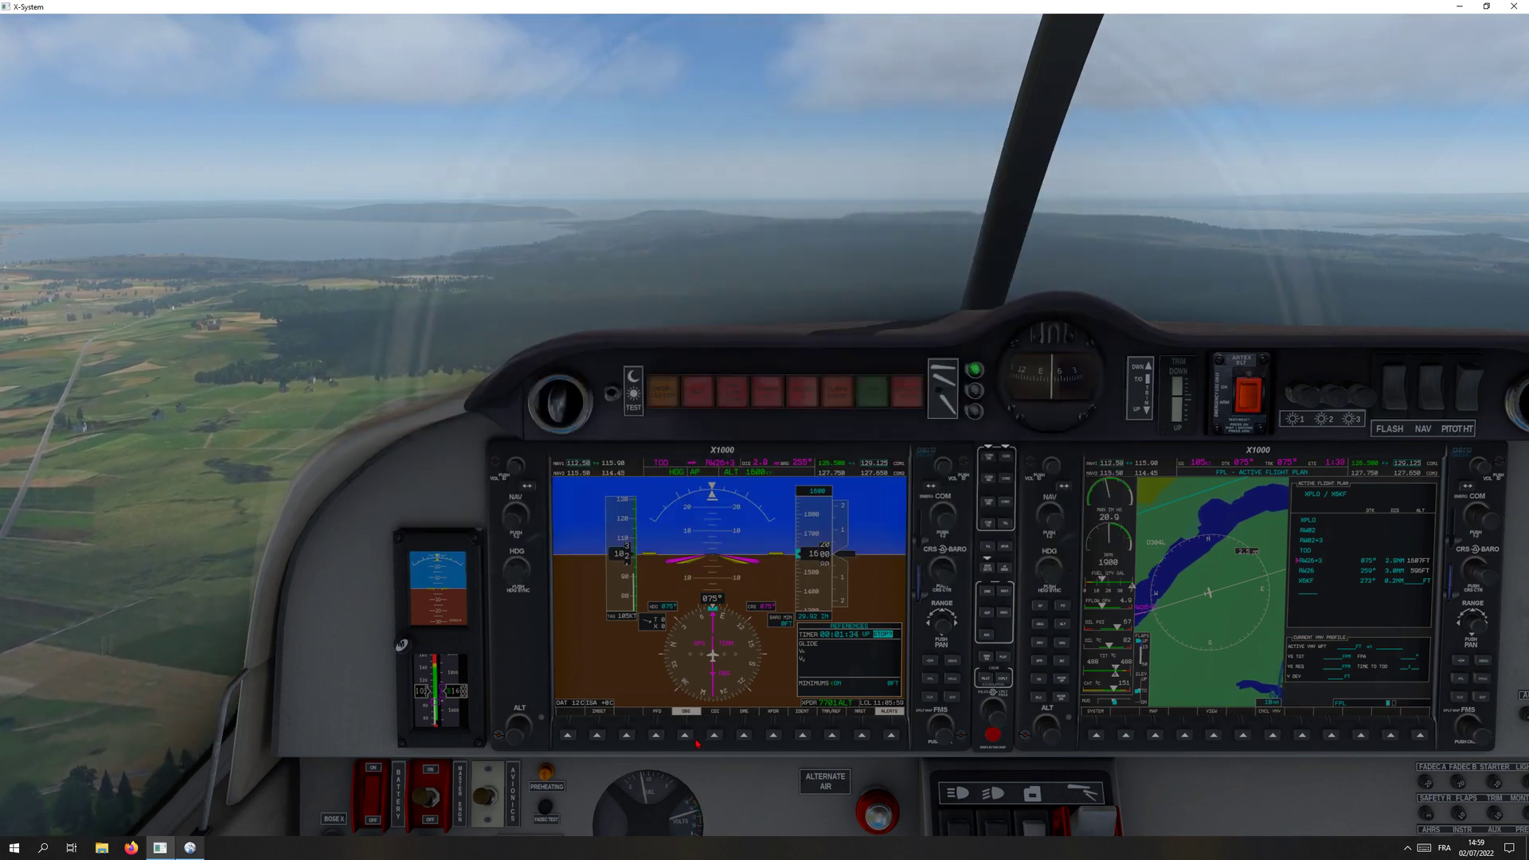
Activate a direct course to RW26+3 on the enlarged multifunction display, engage the autopilot's NAV mode, and close the enlargement.
{"action": "left_click", "coordinate": [1207, 622]}
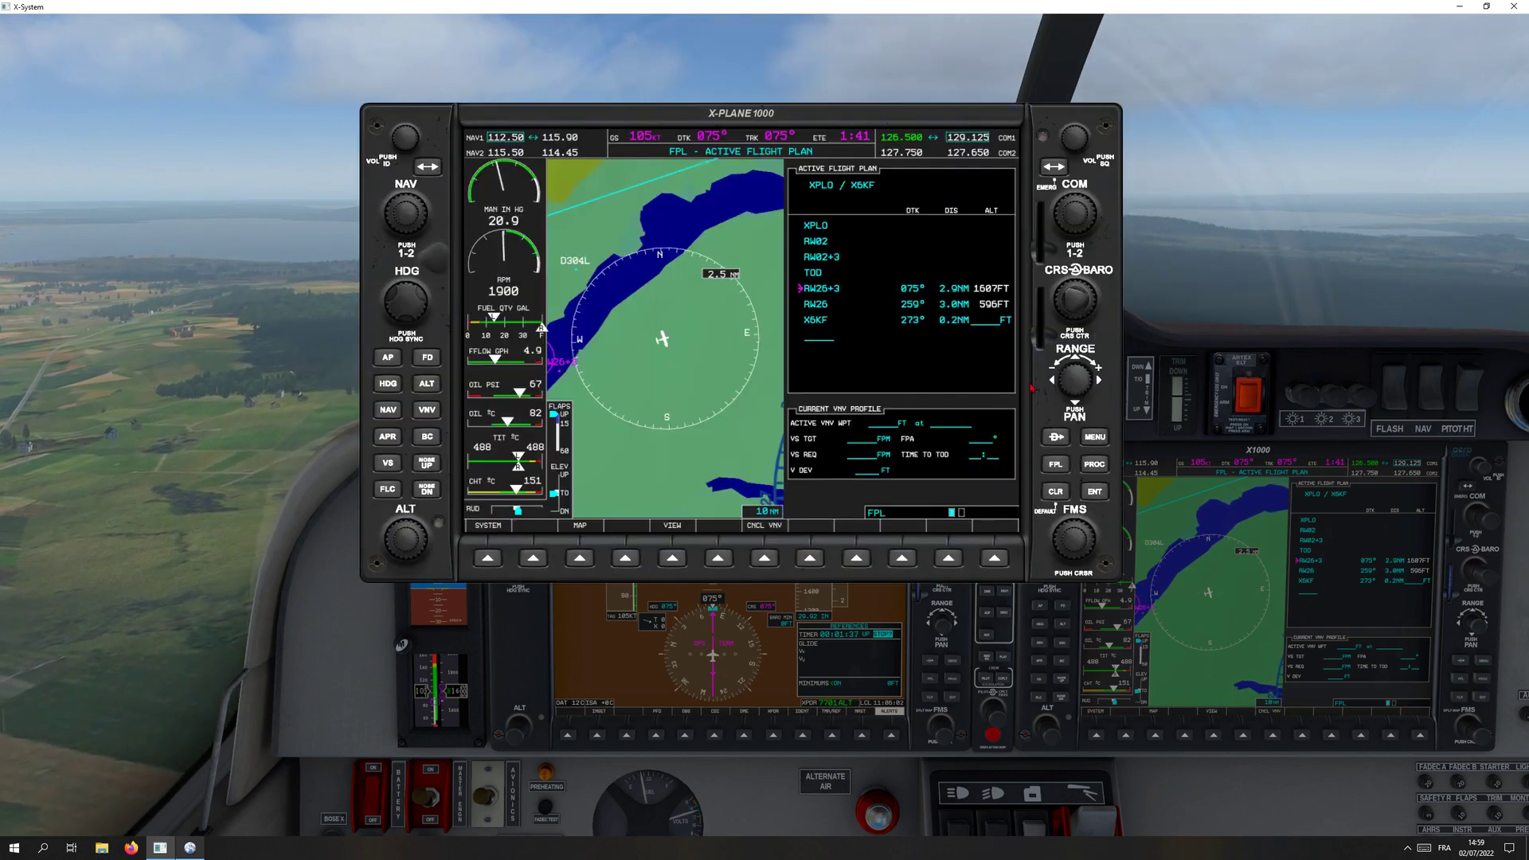
{"action": "left_click", "coordinate": [1056, 437]}
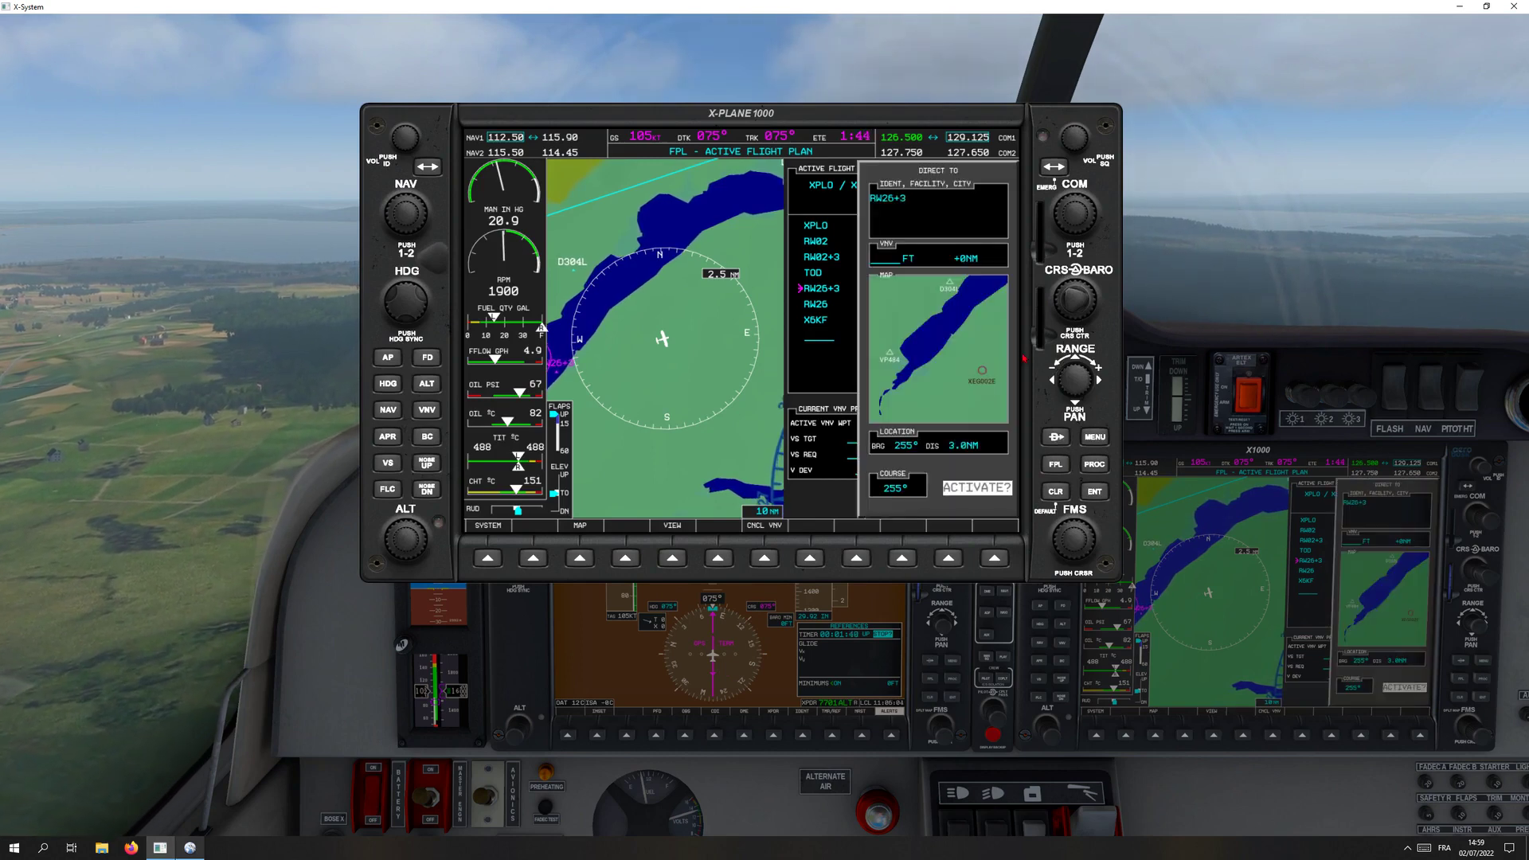
{"action": "left_click", "coordinate": [1091, 492]}
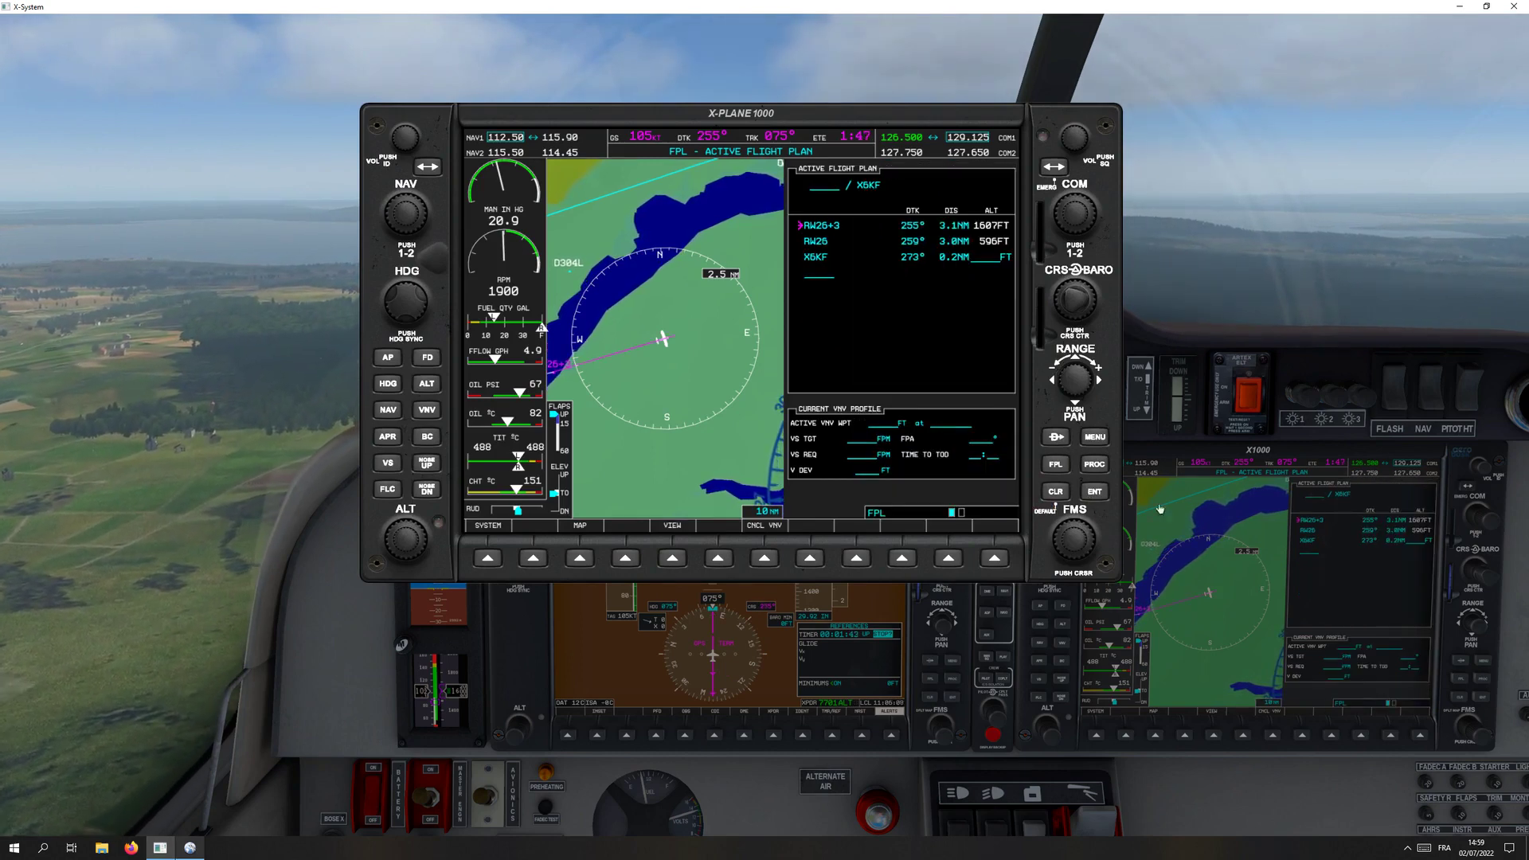
{"action": "left_click", "coordinate": [1255, 548]}
{"action": "left_click", "coordinate": [1218, 659]}
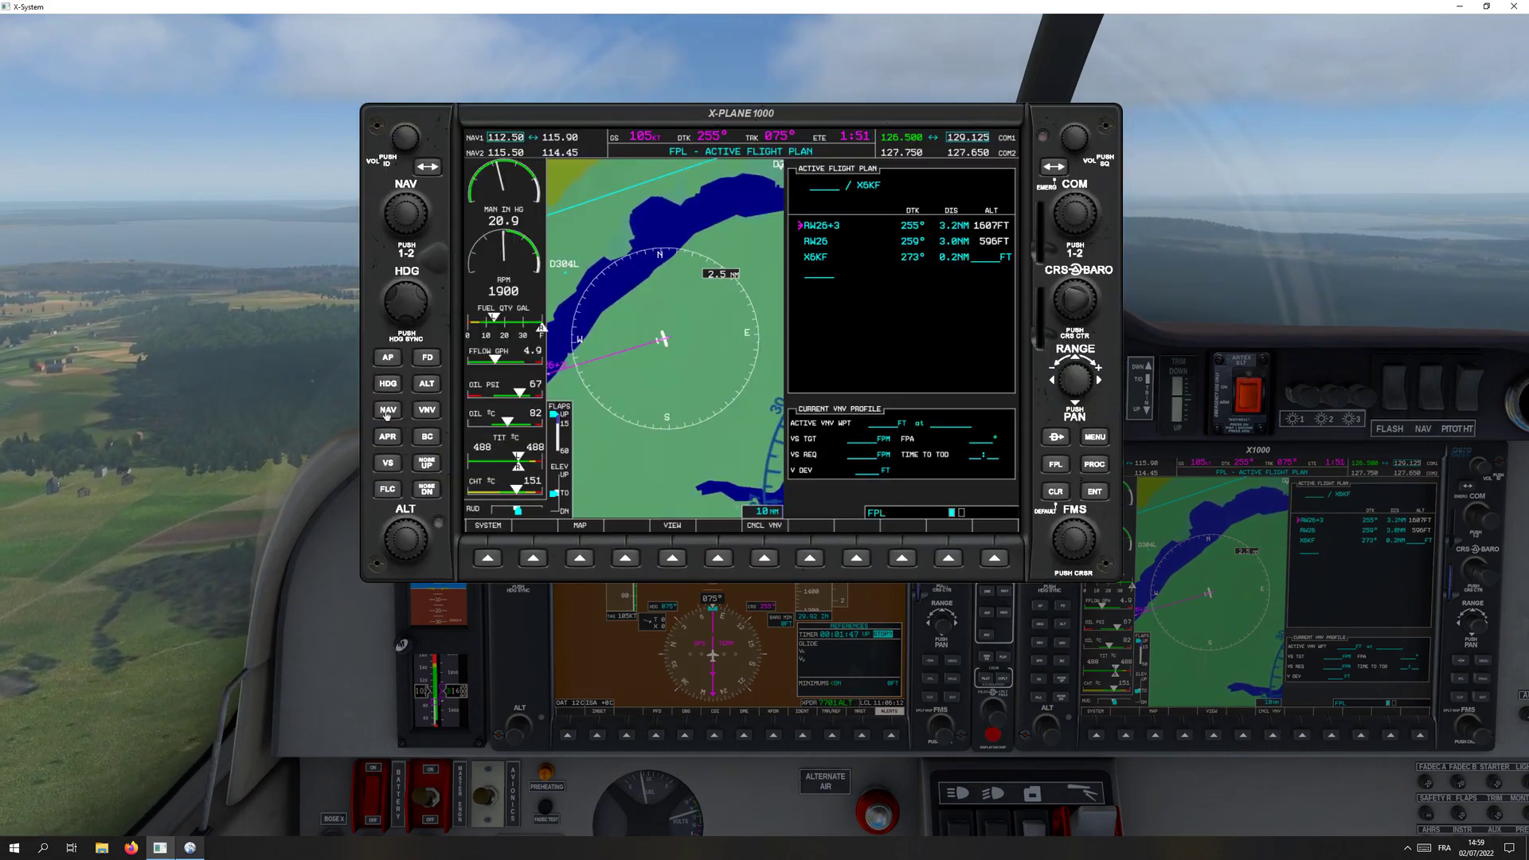
{"action": "left_click", "coordinate": [1165, 561]}
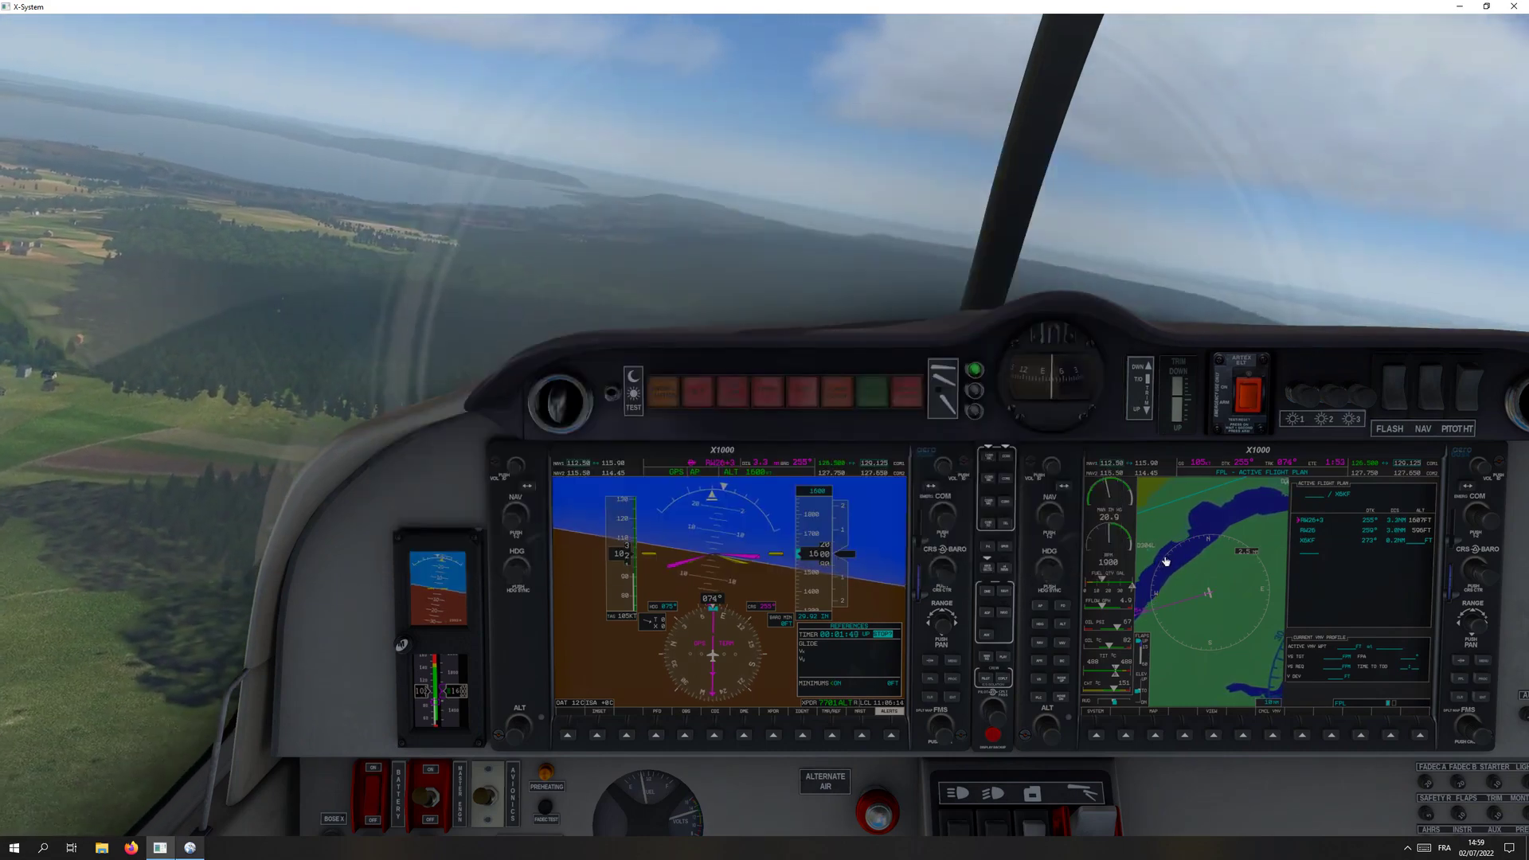
Follow the left turn back toward RW26+3, alternating between the Little Navmap chart and the X-Plane cockpit.
{"action": "key", "text": "alt+Tab"}
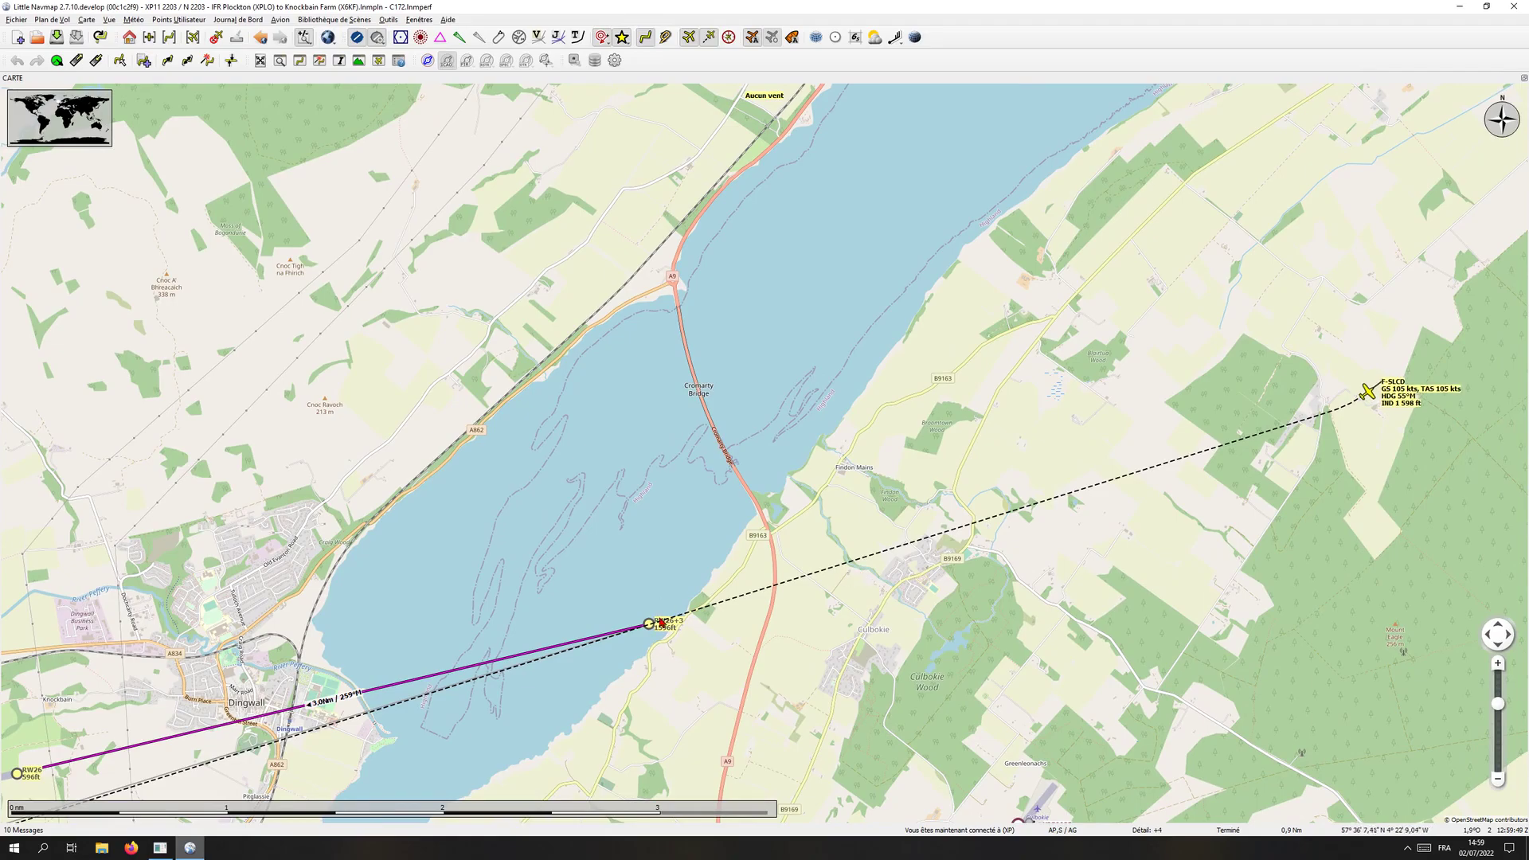
{"action": "key", "text": "alt+Tab"}
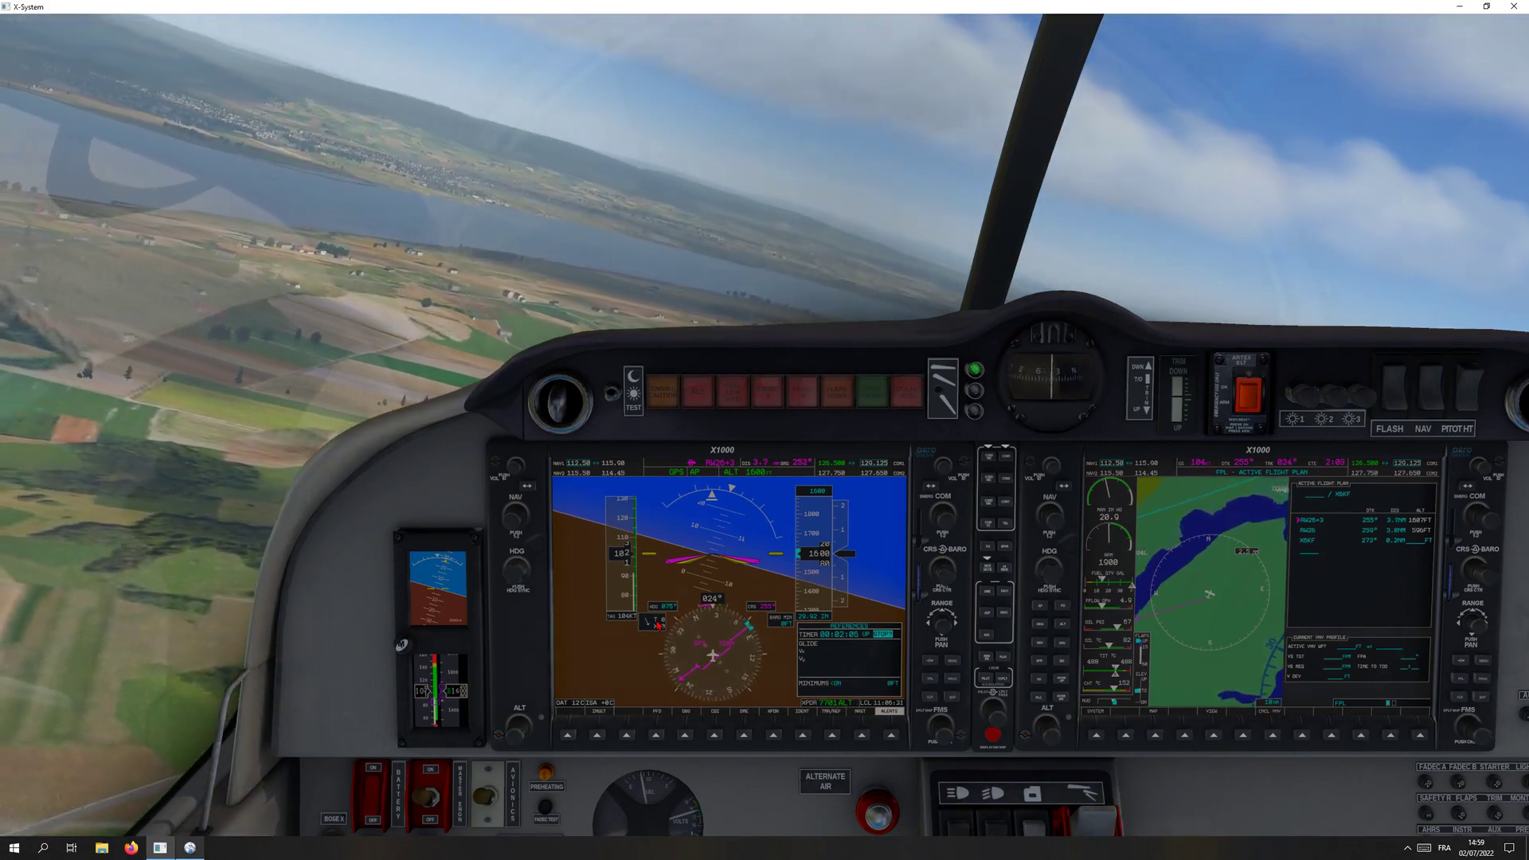
{"action": "key", "text": "alt+Tab"}
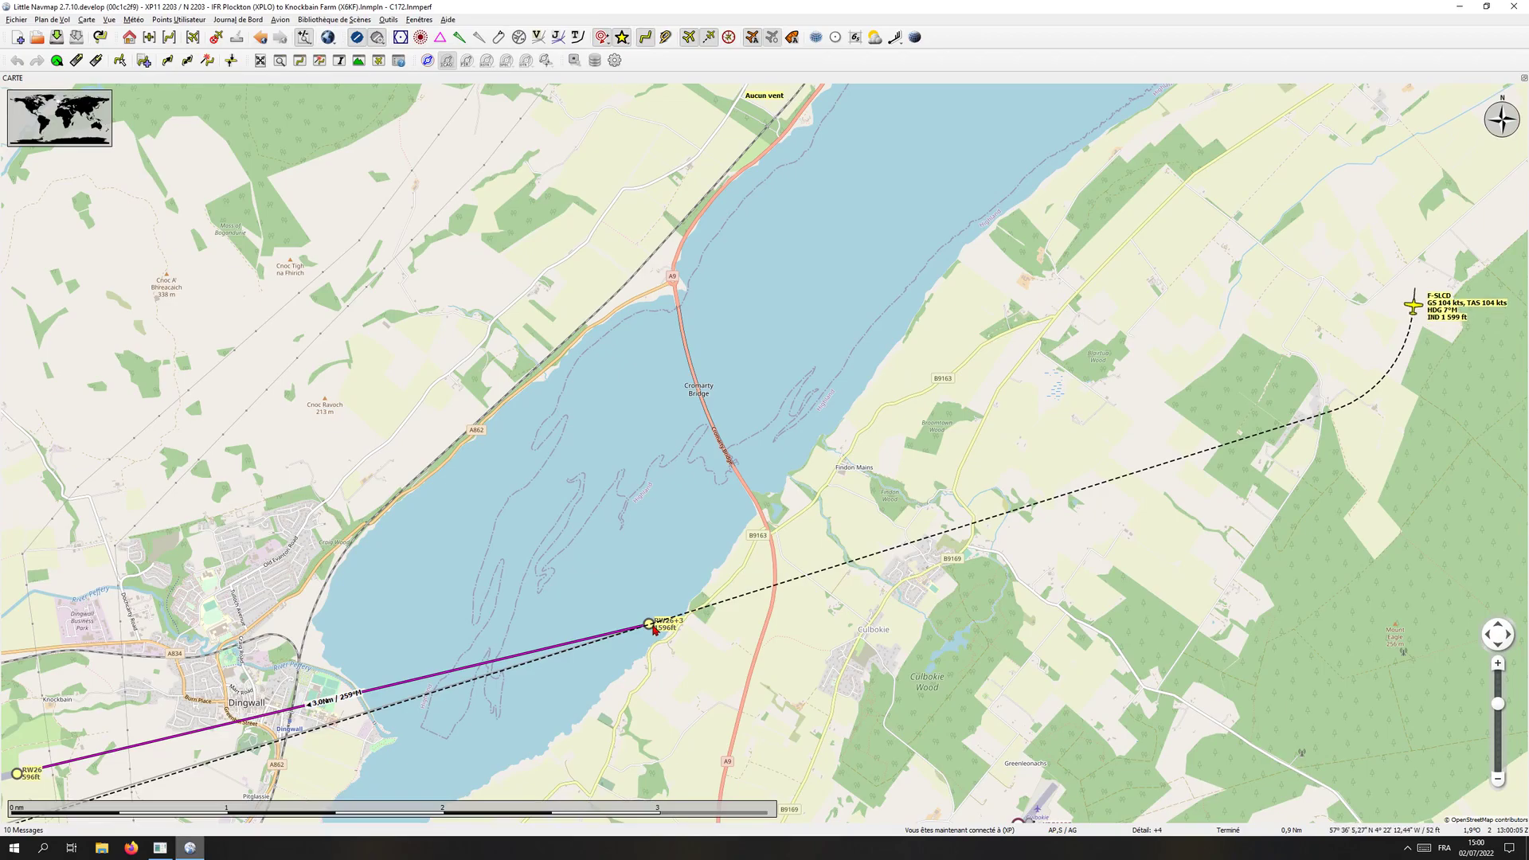
{"action": "key", "text": "alt+Tab"}
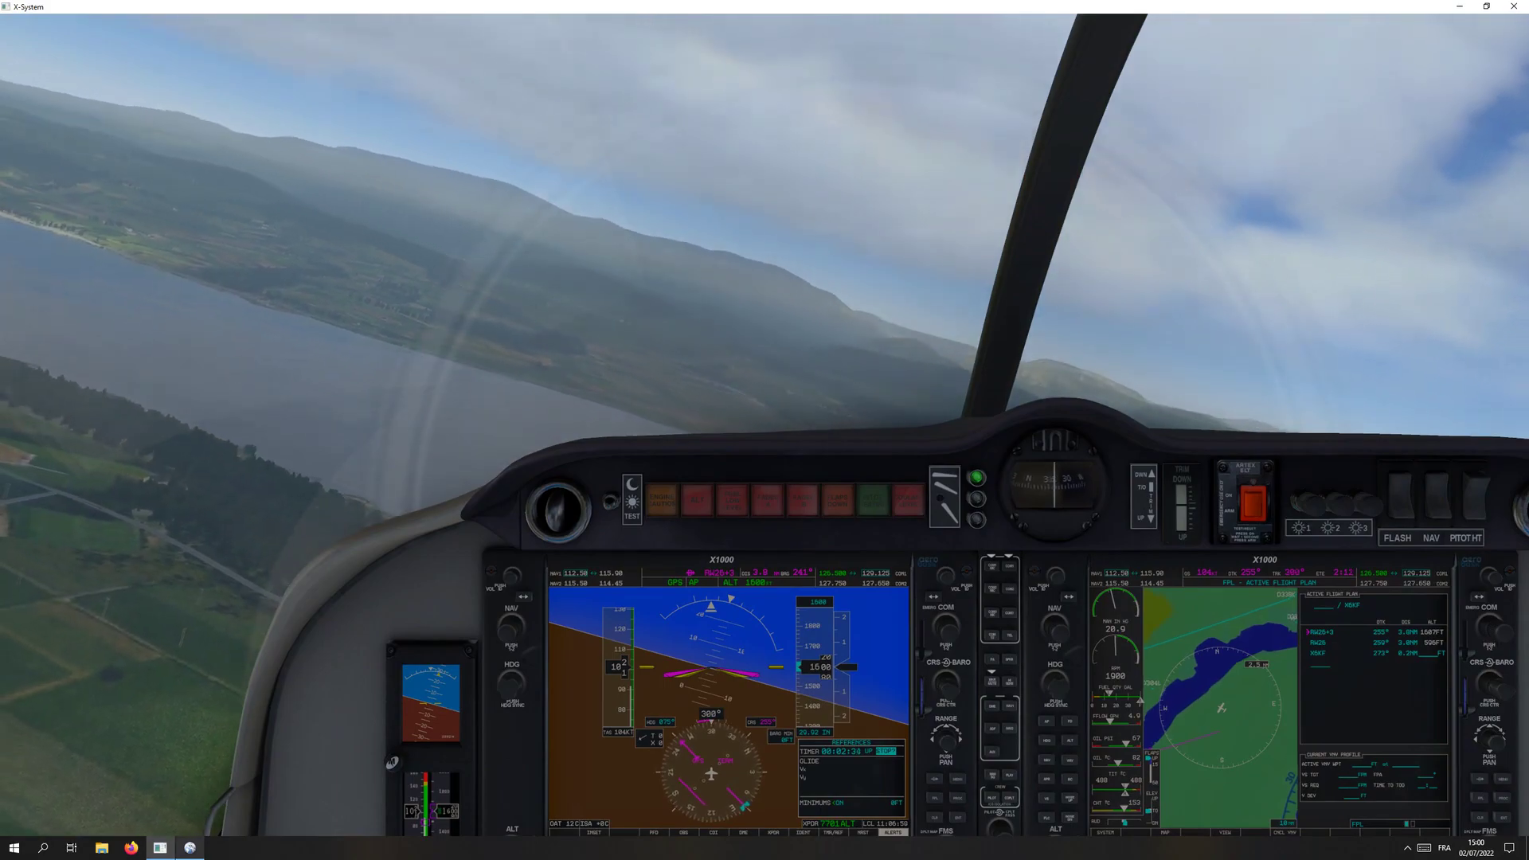
{"action": "key", "text": "alt+Tab"}
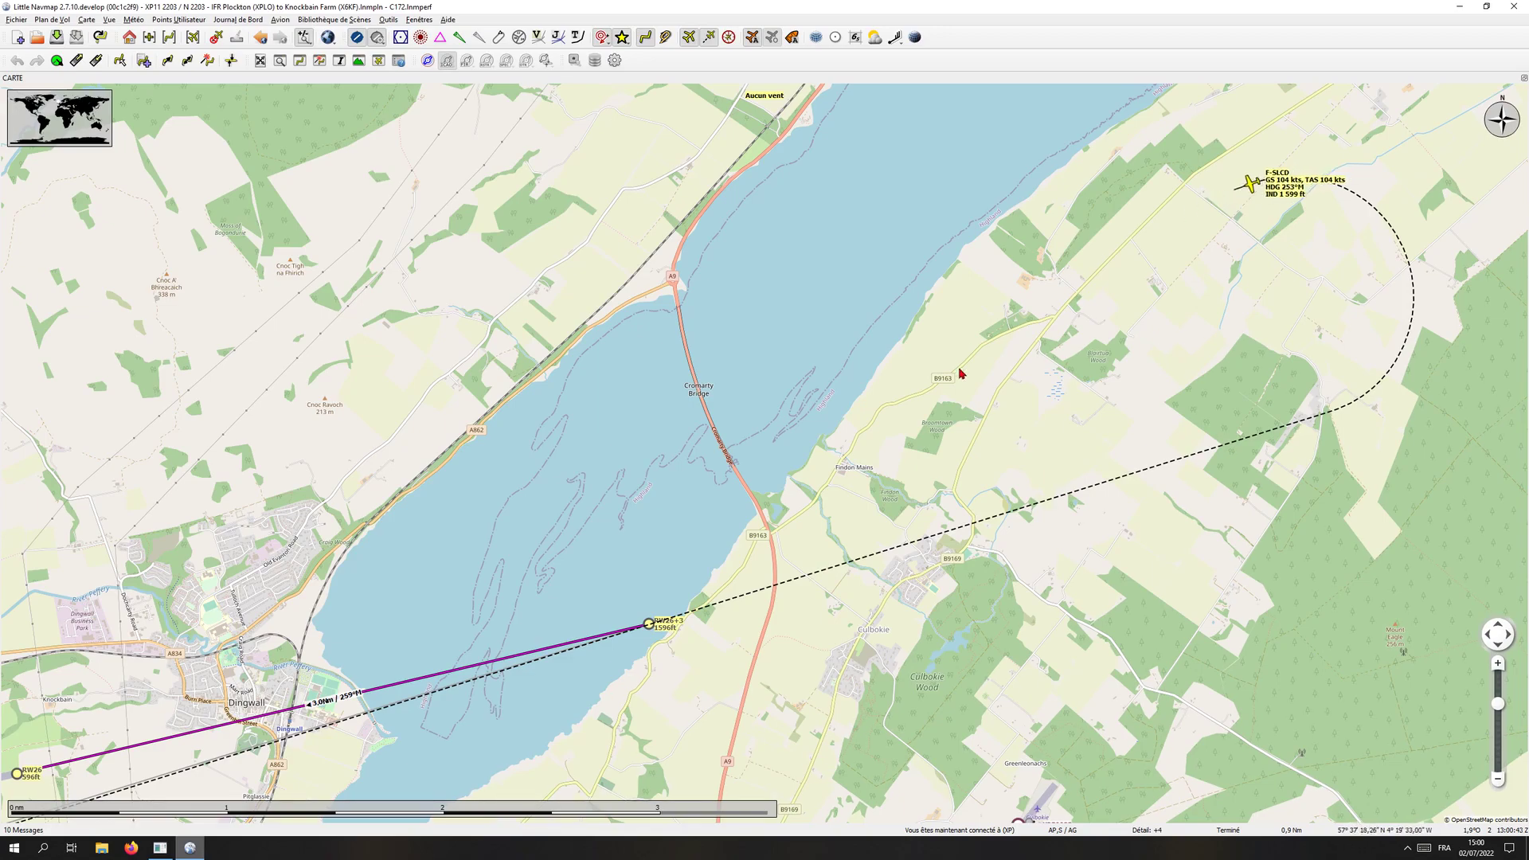
{"action": "key", "text": "alt+Tab"}
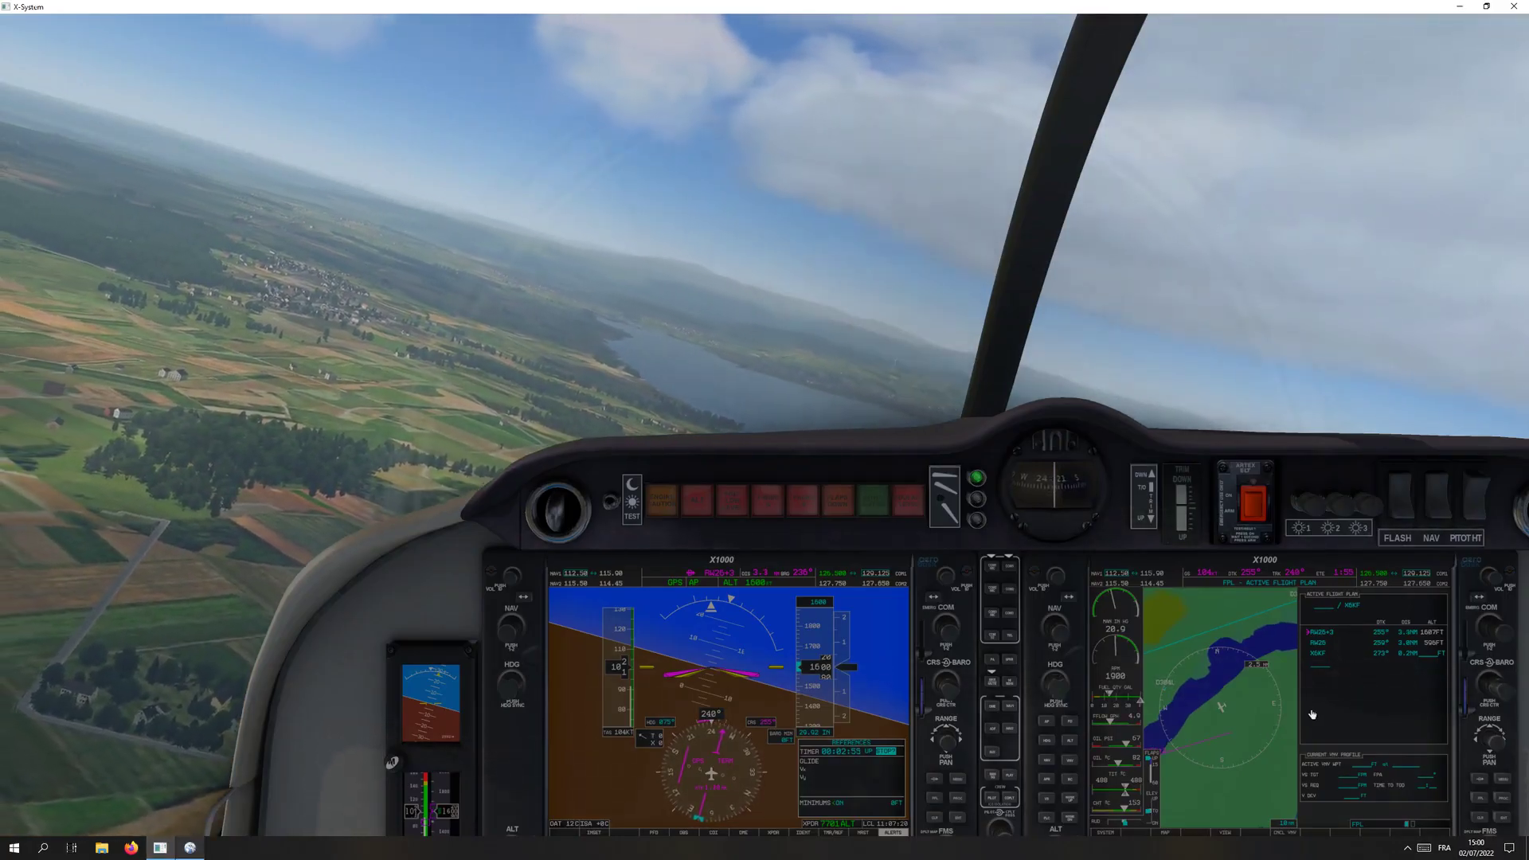
Check the aircraft's intercept track against the final leg to runway 26 in Little Navmap, and return to X-Plane.
{"action": "key", "text": "alt+Tab"}
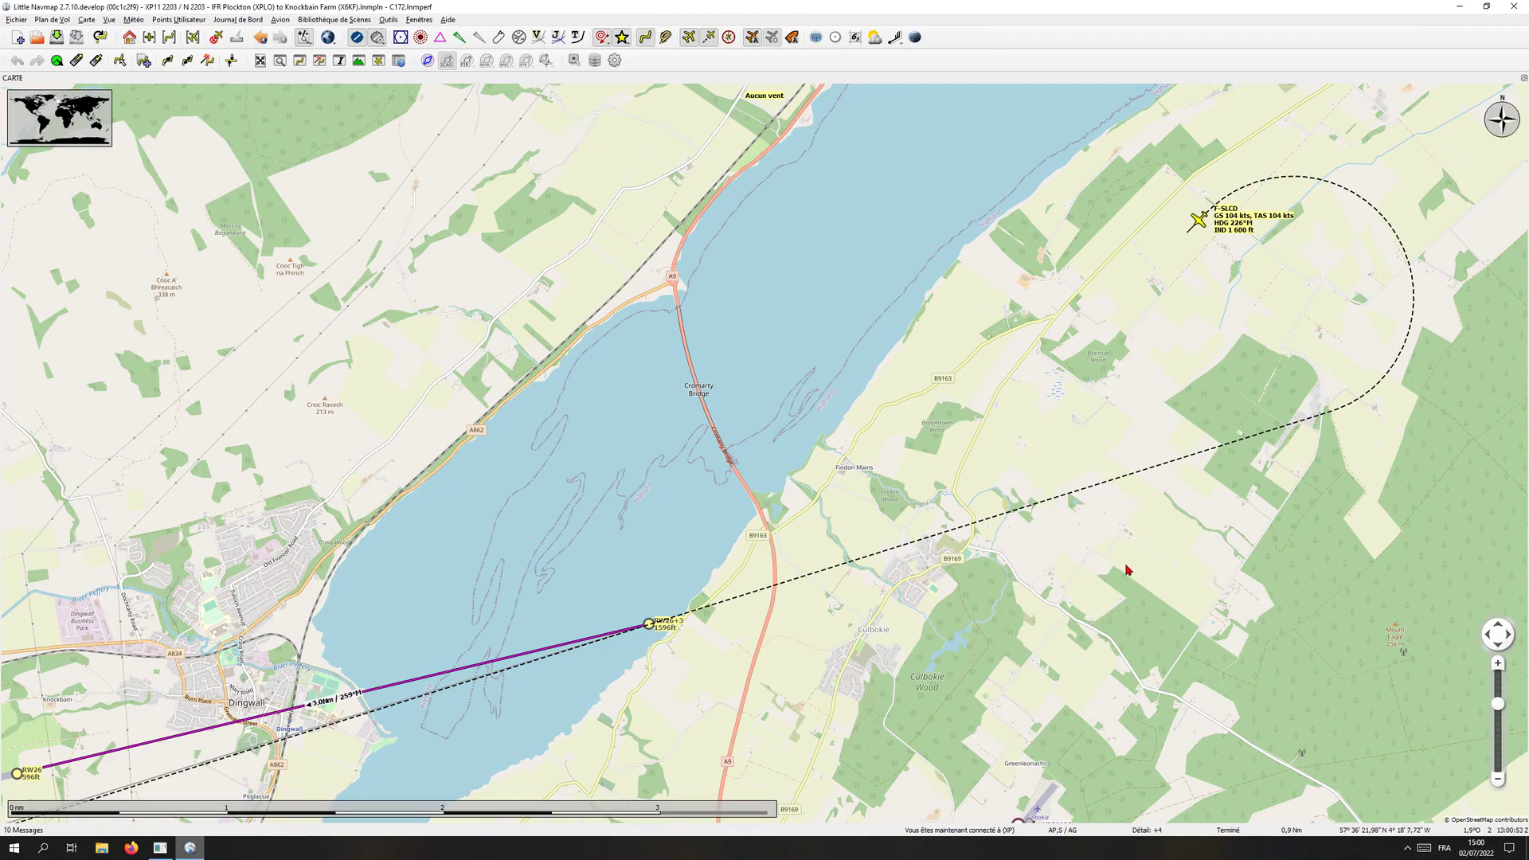
{"action": "key", "text": "alt+Tab"}
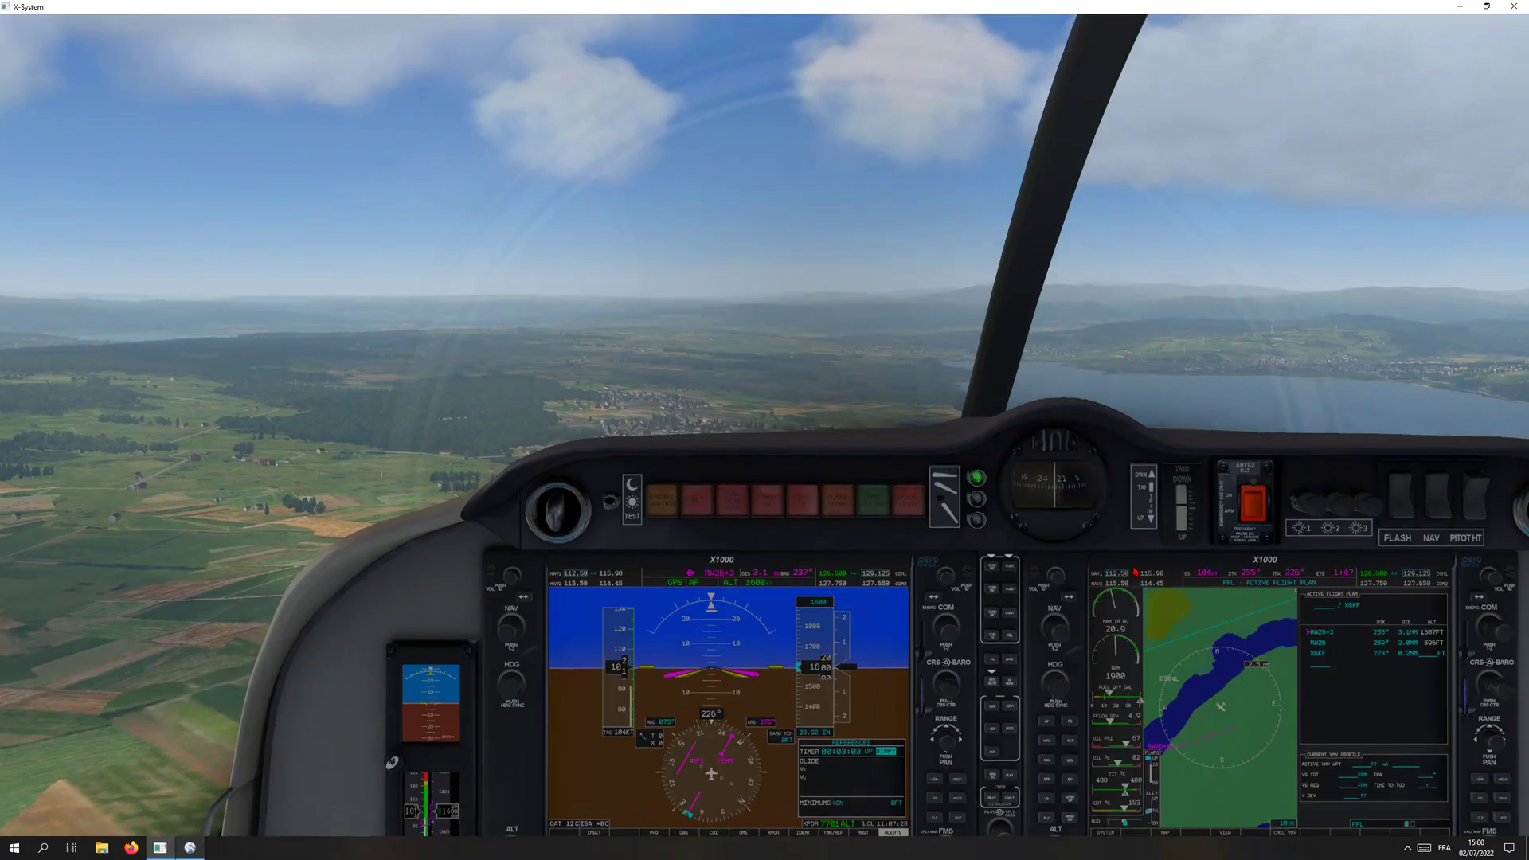
{"action": "key", "text": "alt+Tab"}
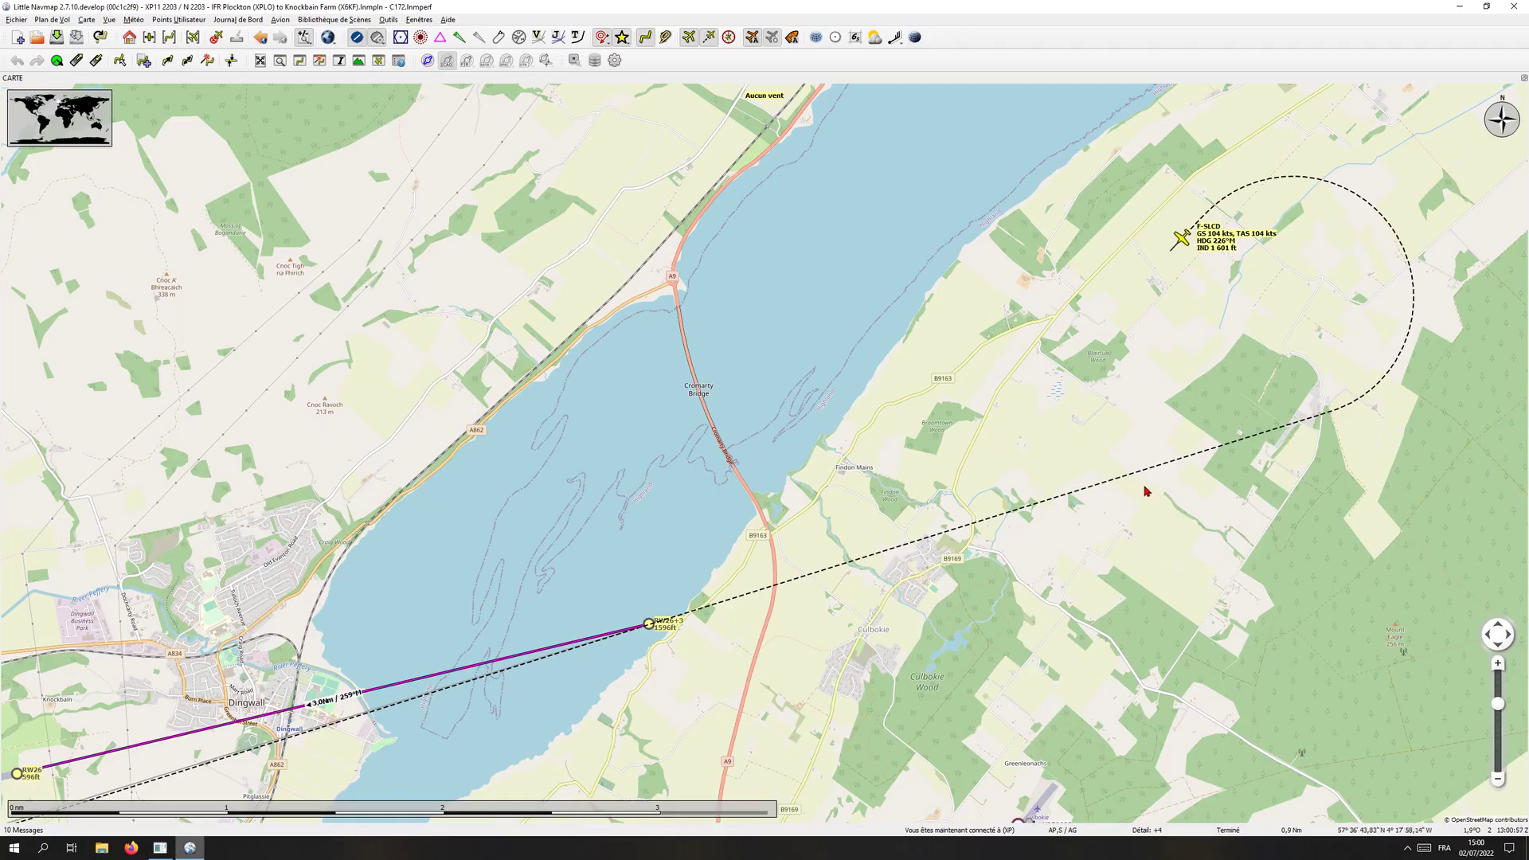
{"action": "key", "text": "alt+Tab"}
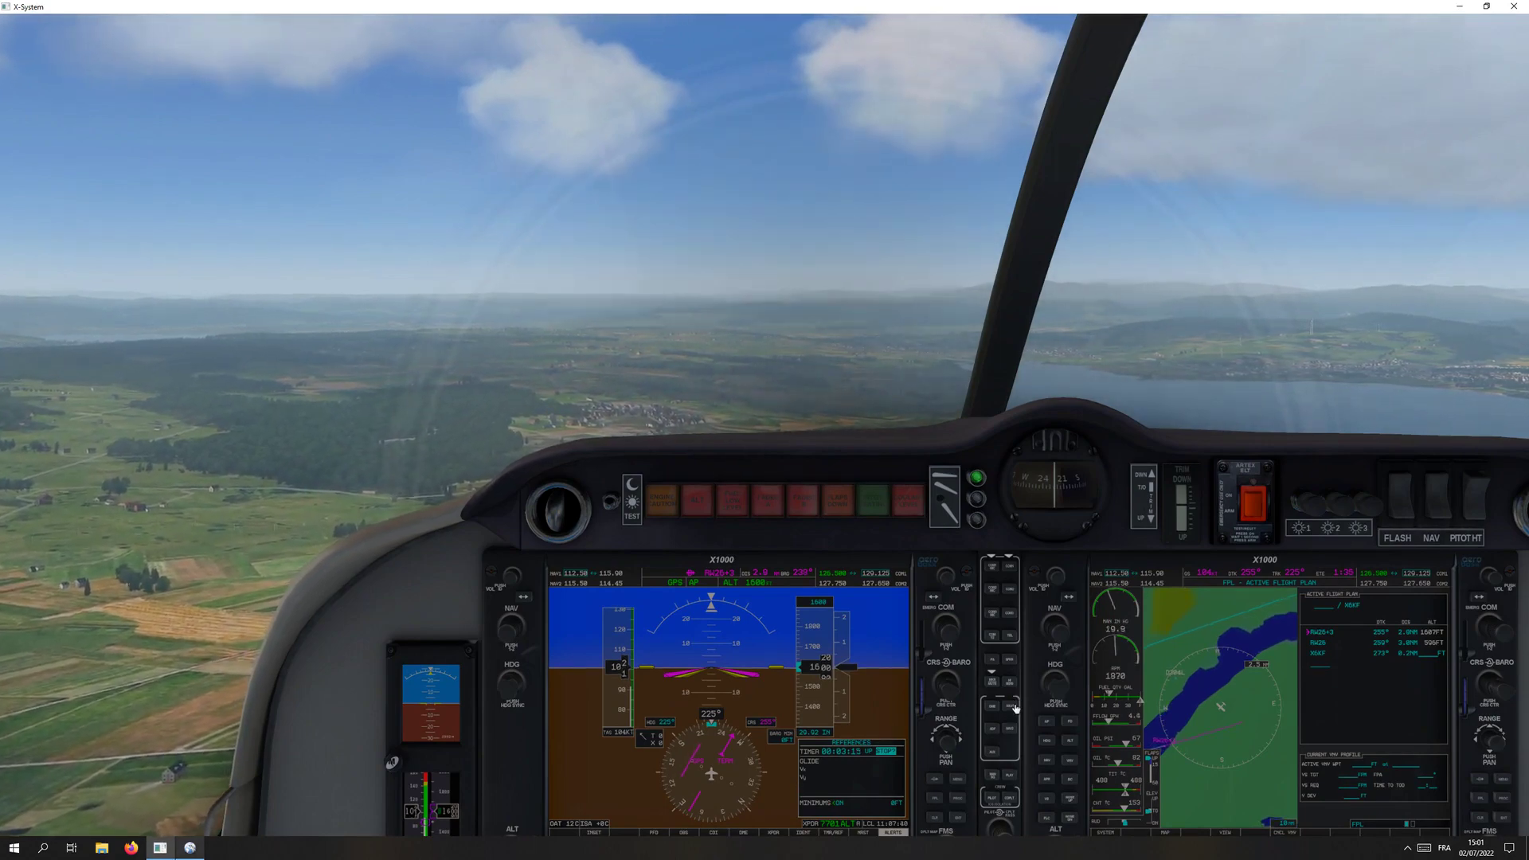
{"action": "key", "text": "alt+Tab"}
{"action": "scroll", "coordinate": [1084, 427], "scroll_direction": "up", "scroll_amount": 3}
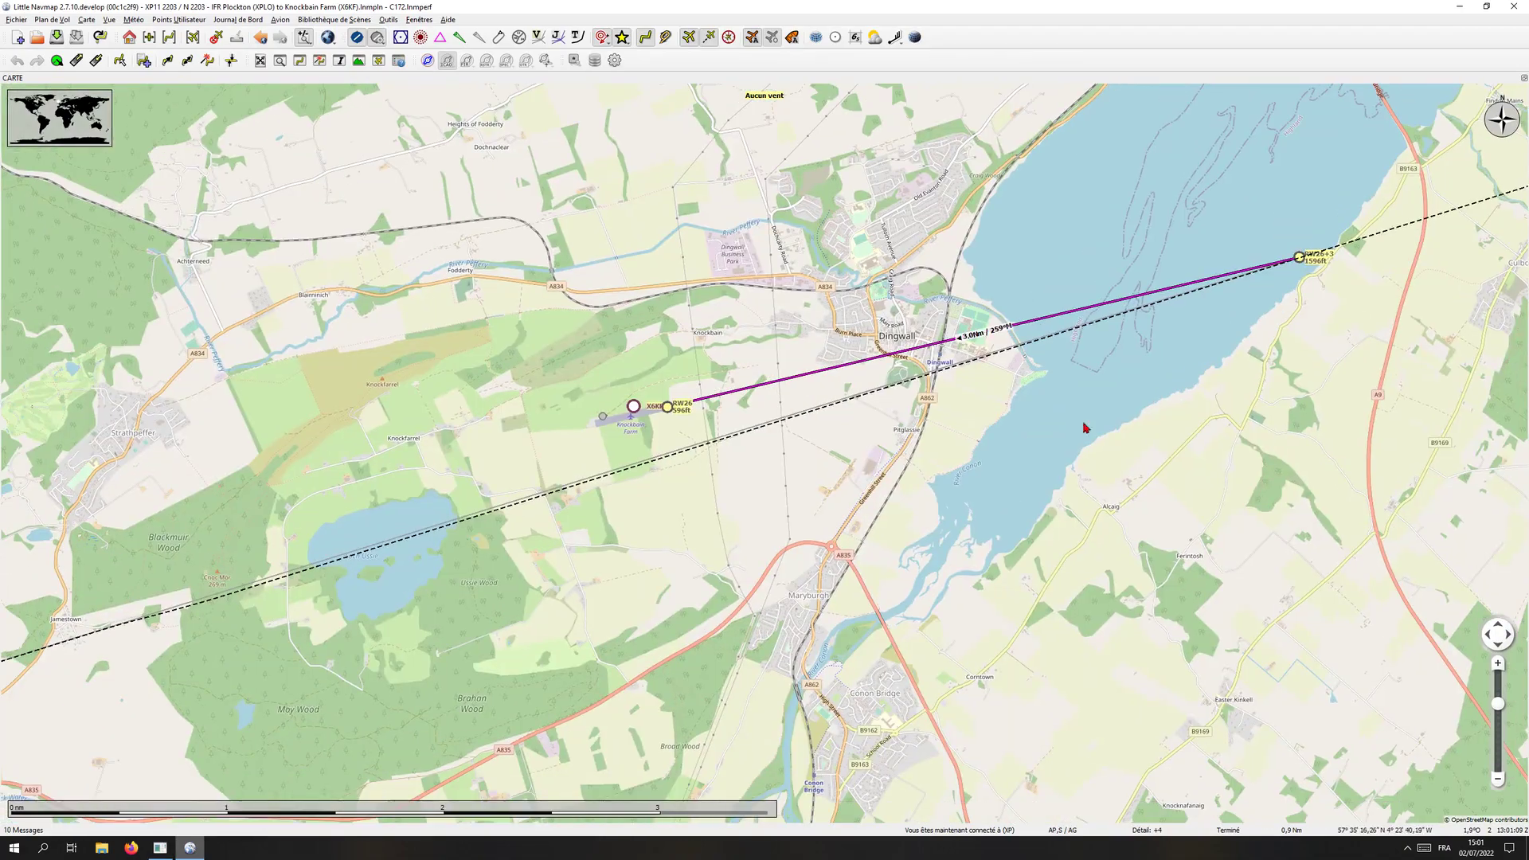
{"action": "key", "text": "alt+Tab"}
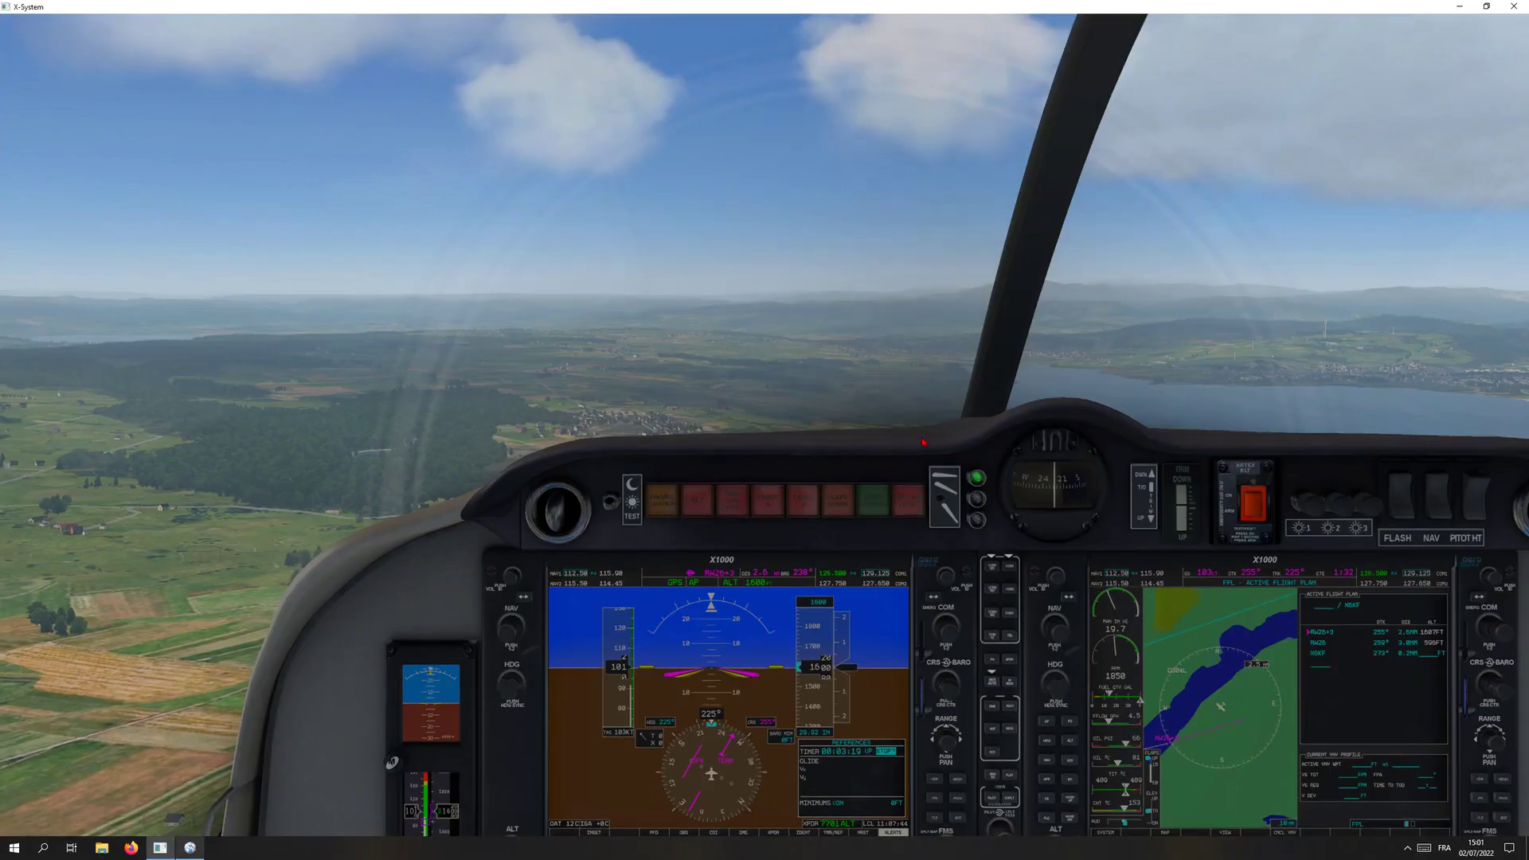
Enable OBS on the primary flight display, set the course to 259°, check it on the enlarged display, and close the enlargement.
{"action": "key", "text": "f"}
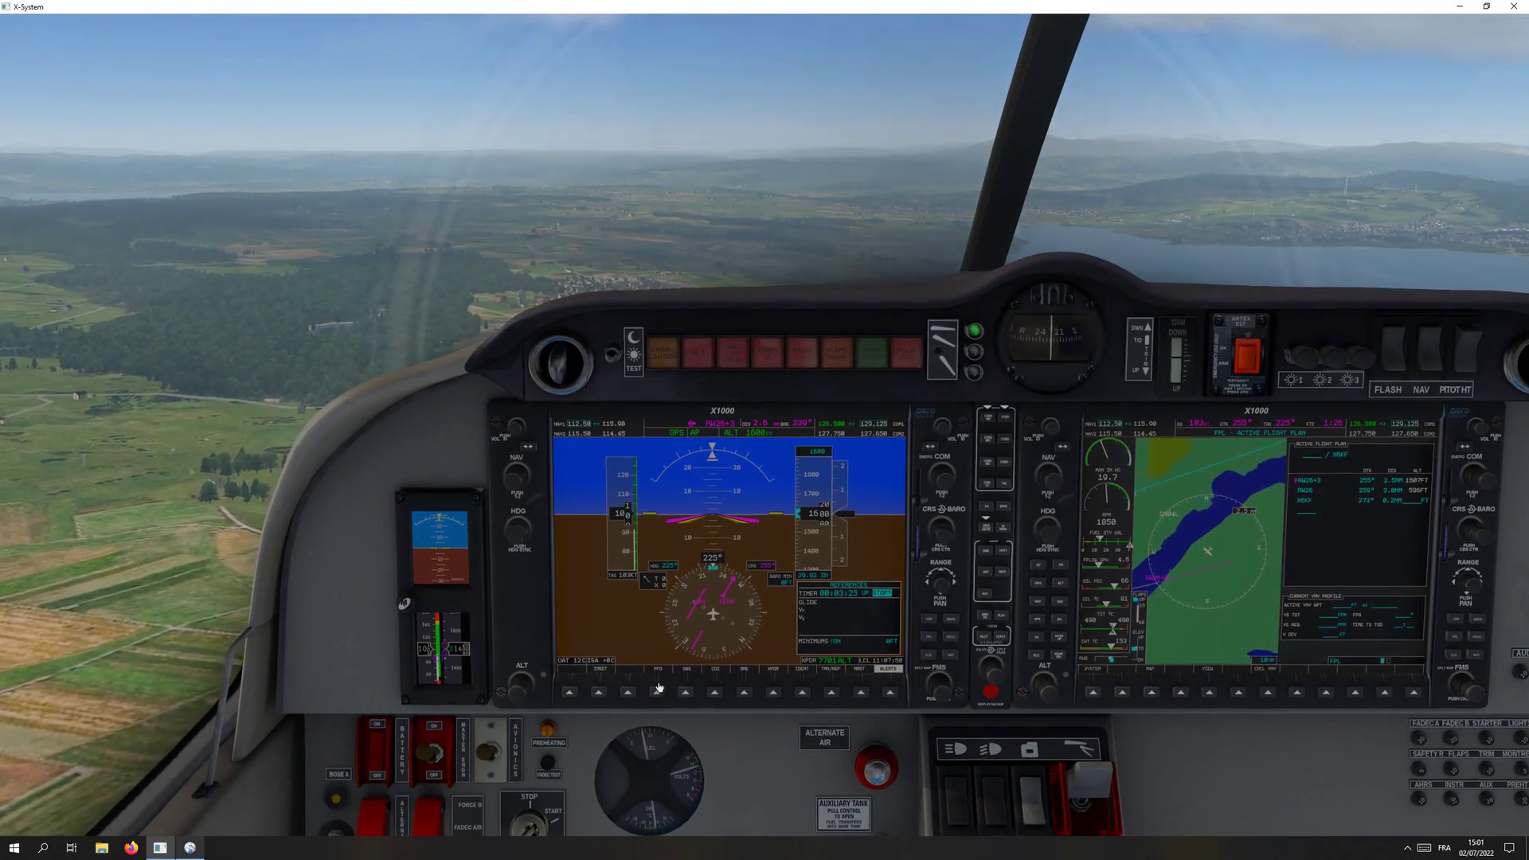
{"action": "left_click", "coordinate": [686, 691]}
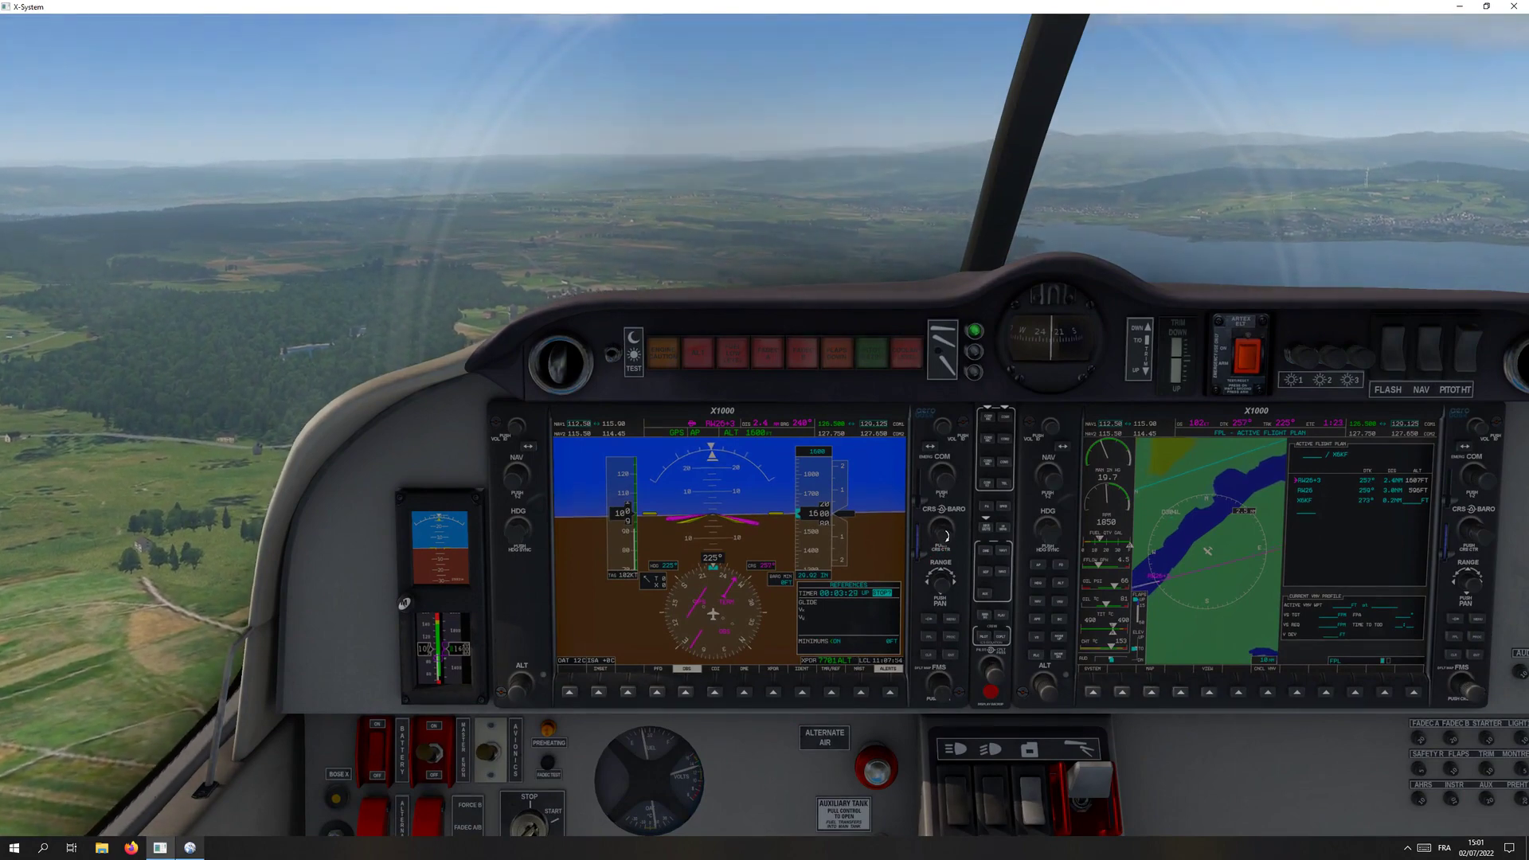
{"action": "left_click", "coordinate": [795, 607]}
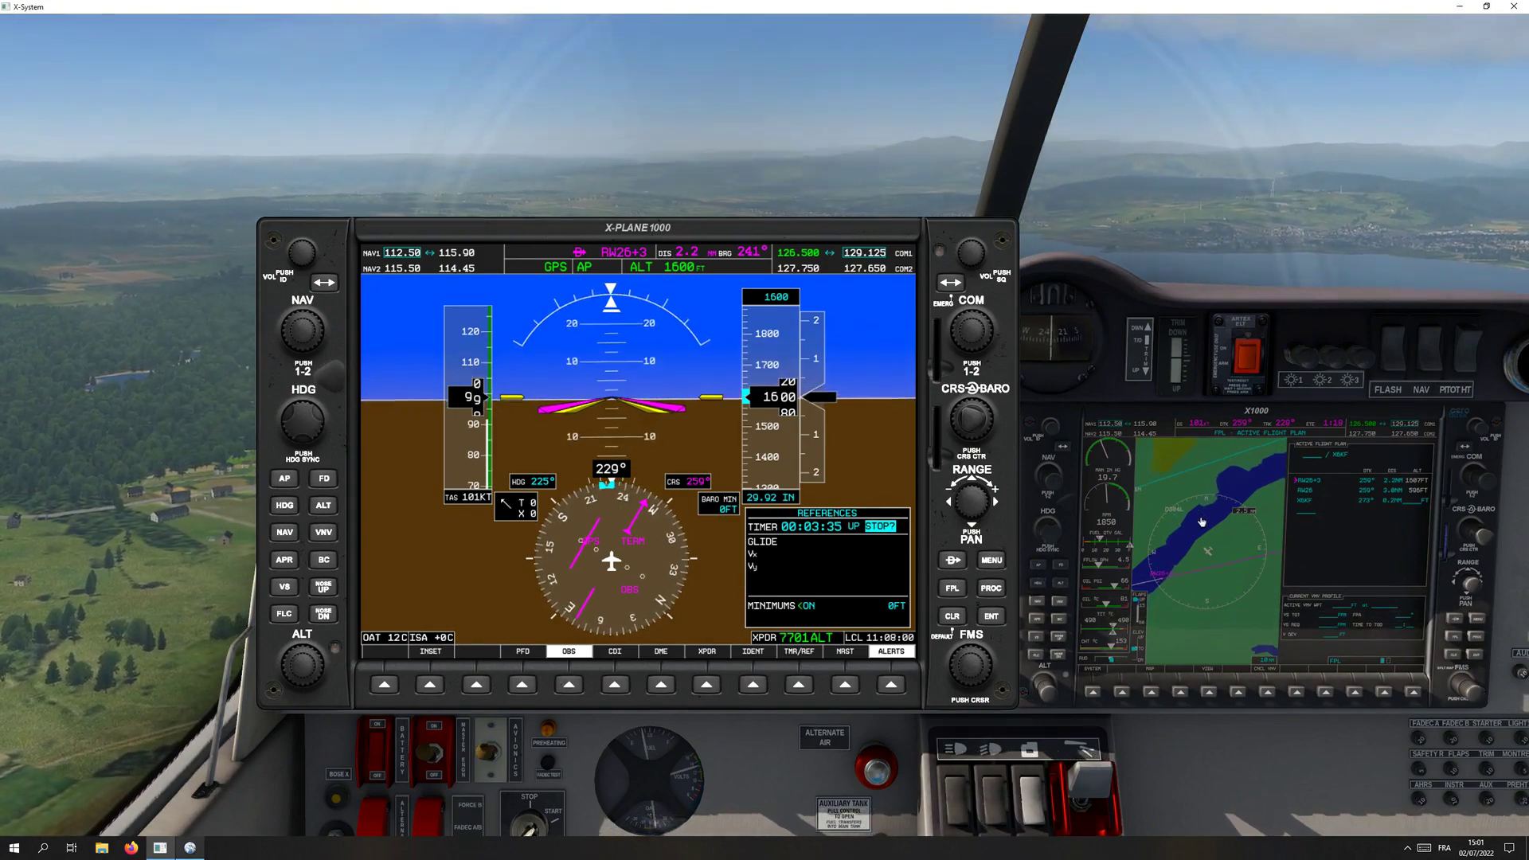
{"action": "key", "text": "alt+Tab"}
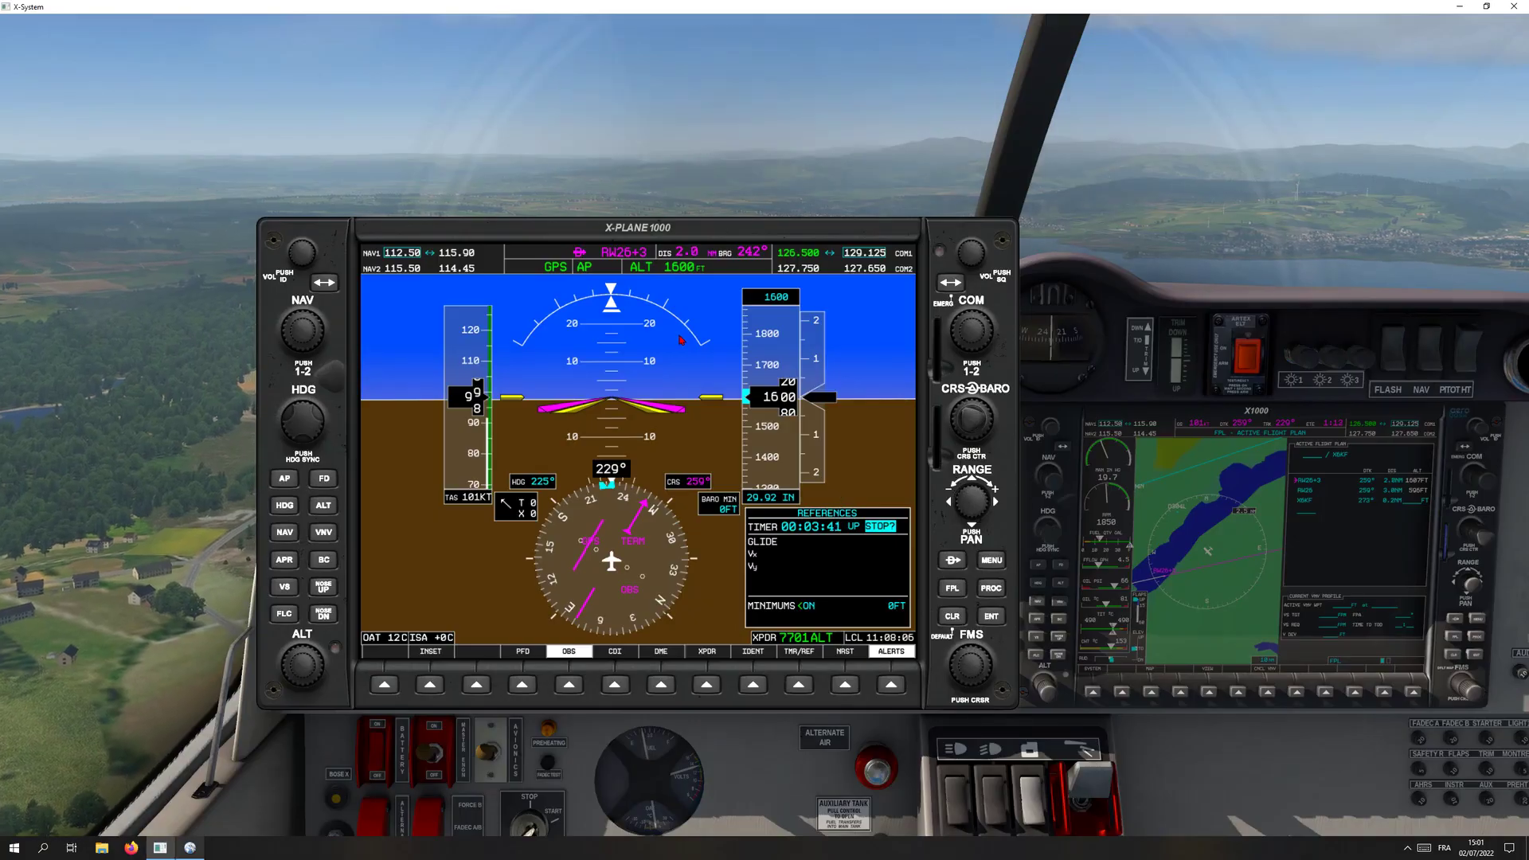
{"action": "left_click", "coordinate": [265, 226]}
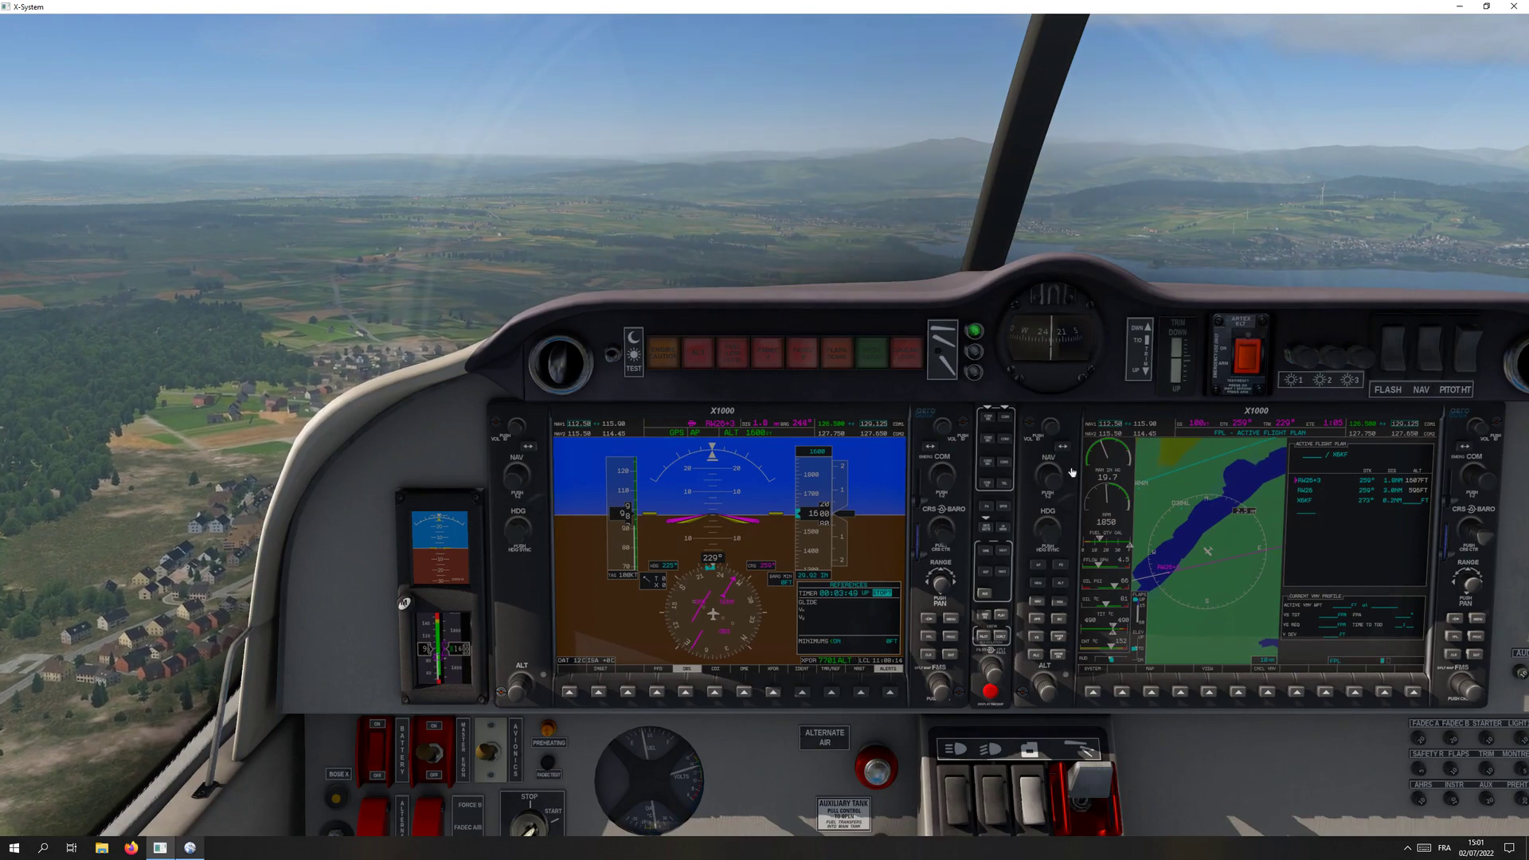
Check the distance and course to RW26+3 on the enlarged primary flight and multifunction displays, and close both enlargements.
{"action": "left_click", "coordinate": [763, 468]}
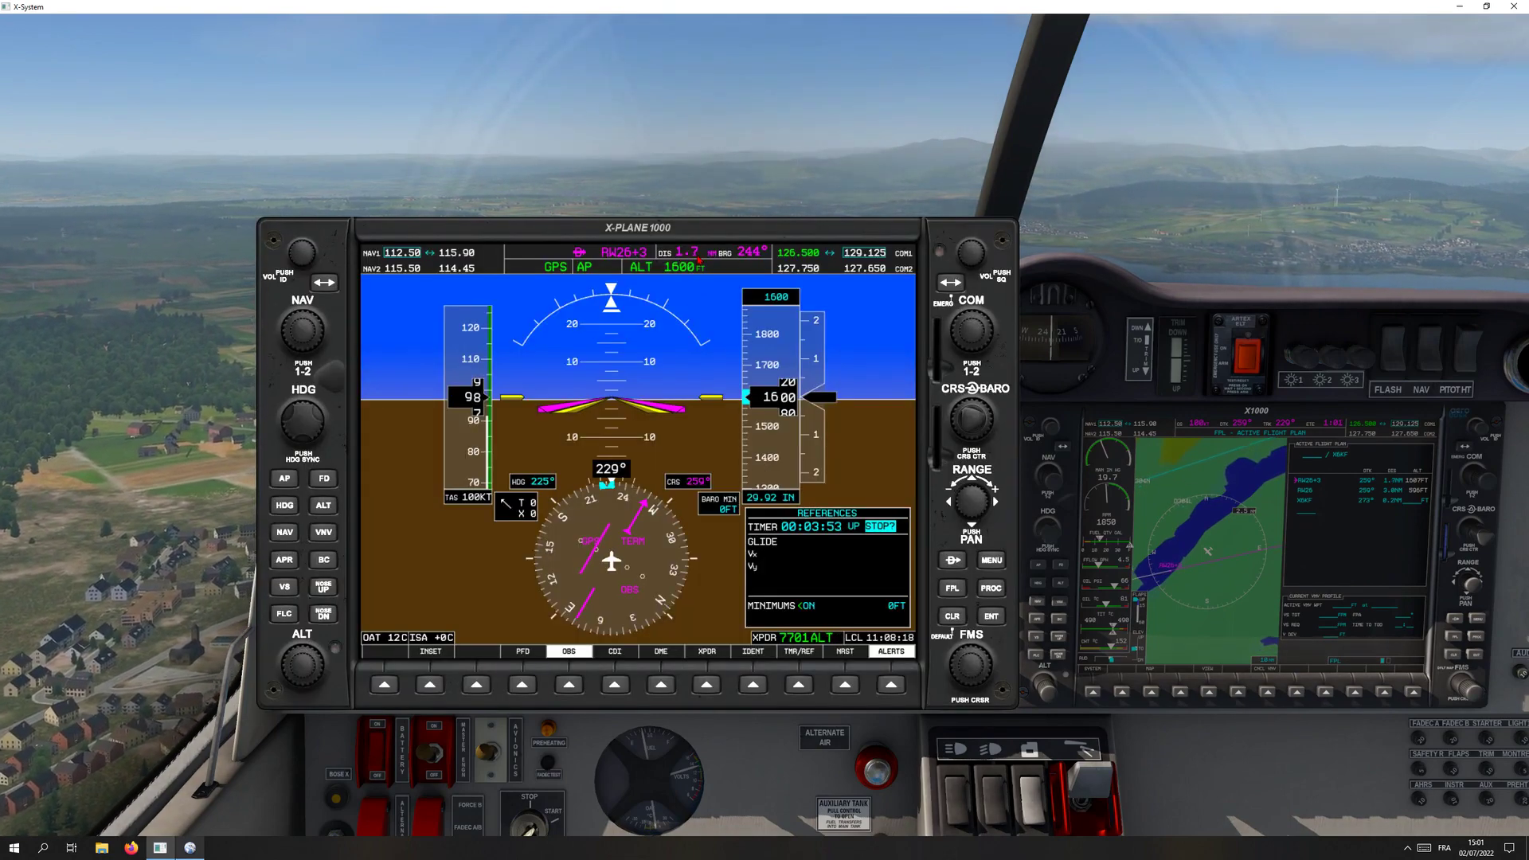
{"action": "left_click", "coordinate": [1199, 495]}
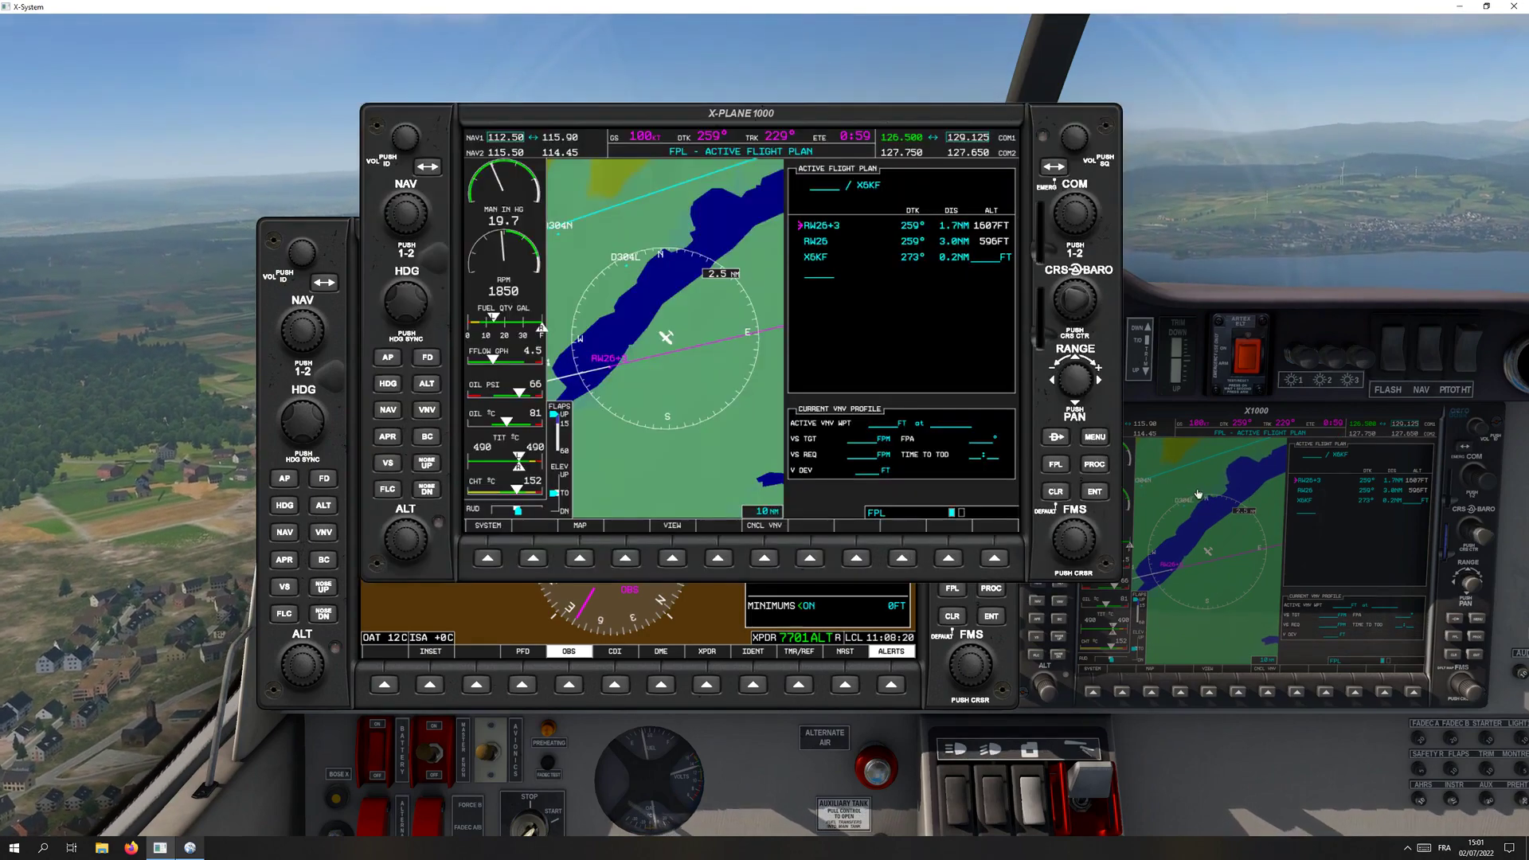
{"action": "left_click", "coordinate": [368, 112]}
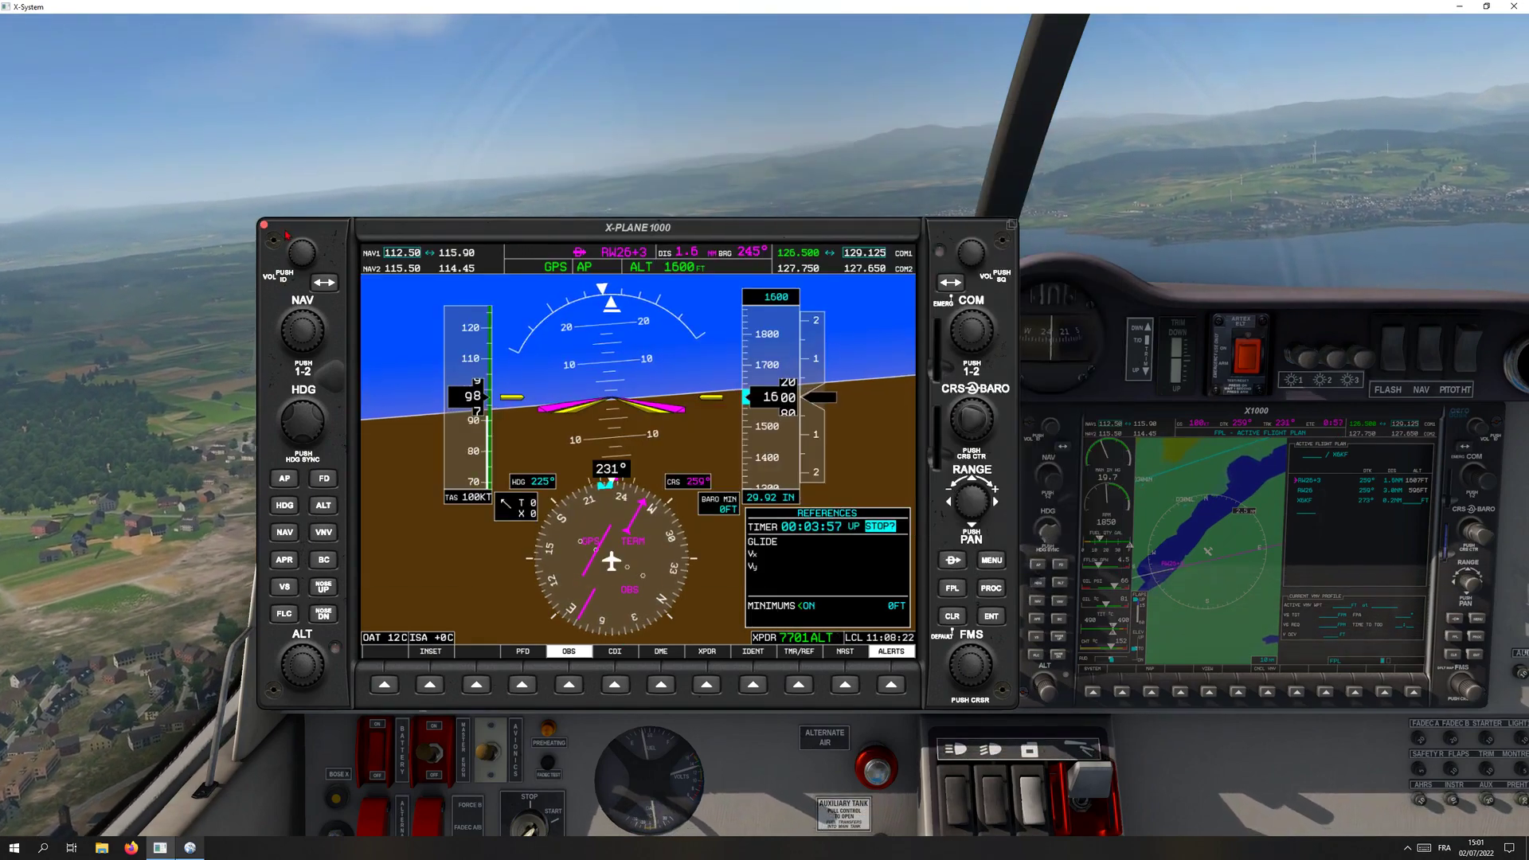
{"action": "left_click", "coordinate": [264, 226]}
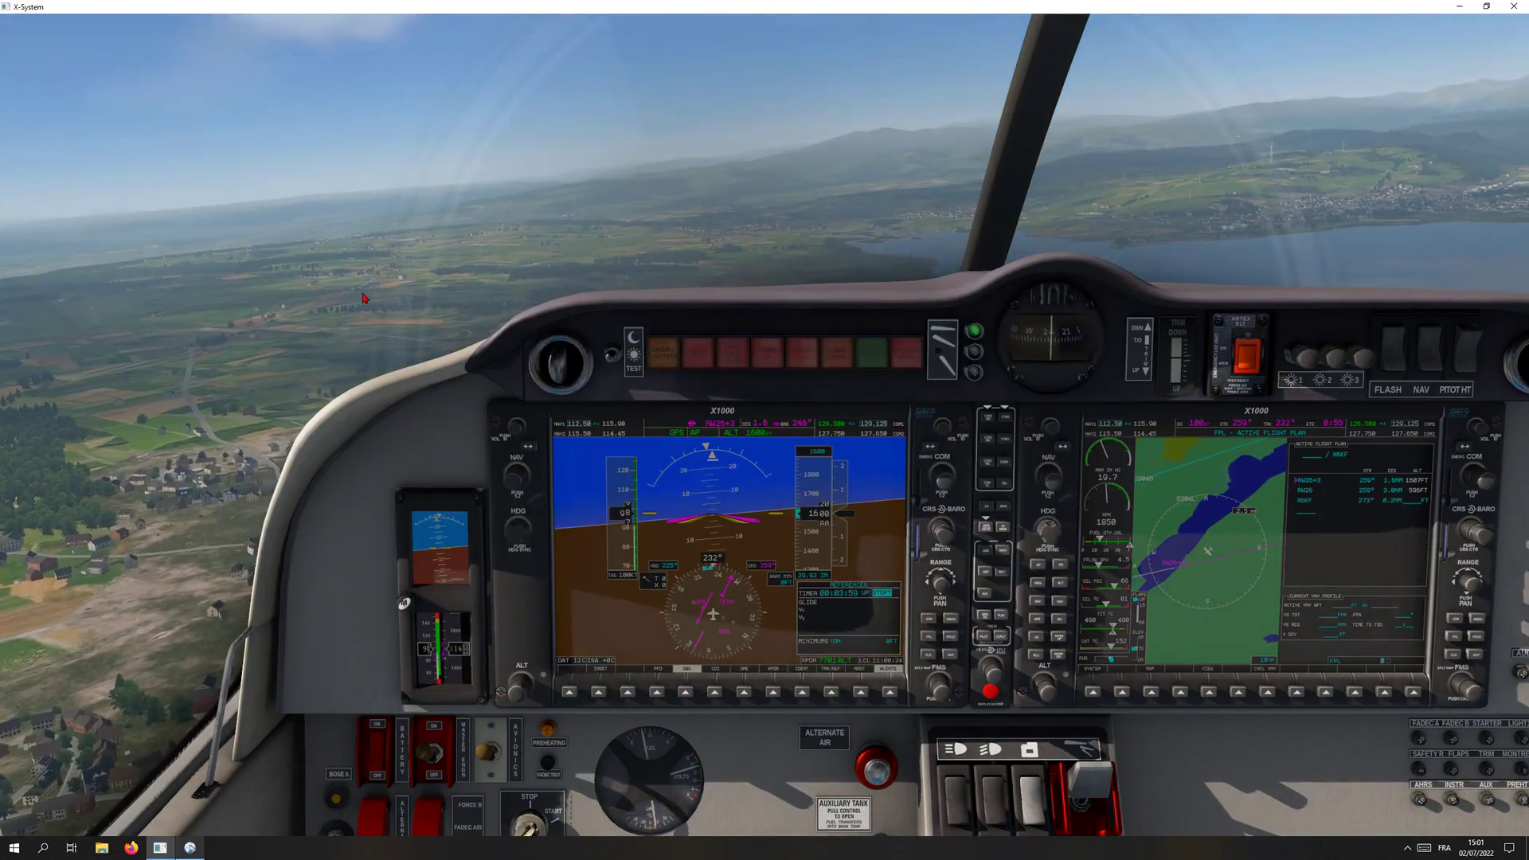
Check the final course intercept on the enlarged primary flight display and in Little Navmap, close the enlargement, and extend the flaps one notch.
{"action": "left_click", "coordinate": [800, 557]}
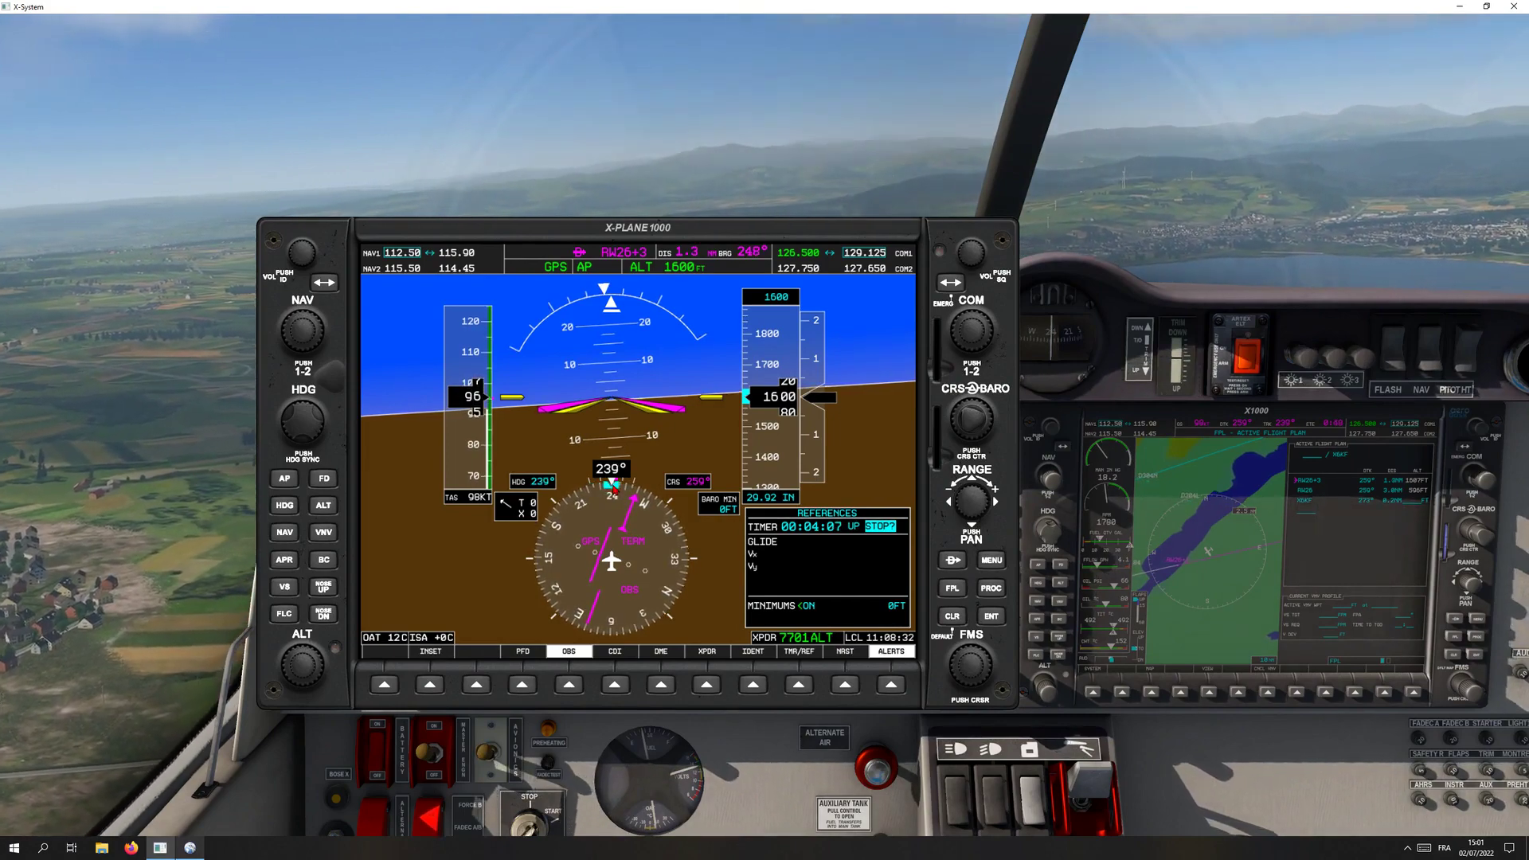
{"action": "key", "text": "alt+Tab"}
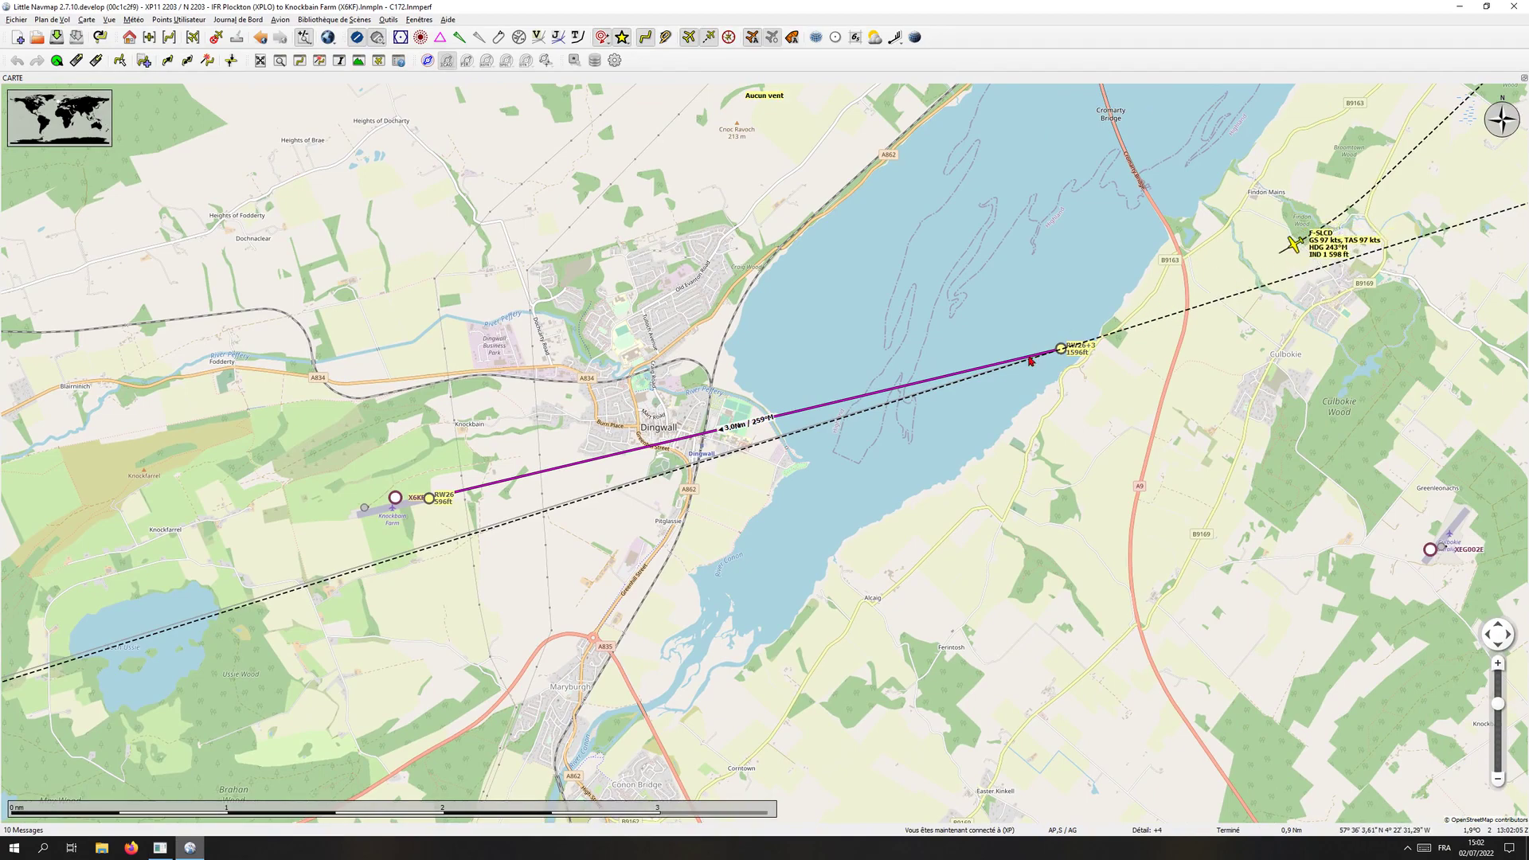
{"action": "key", "text": "alt+Tab"}
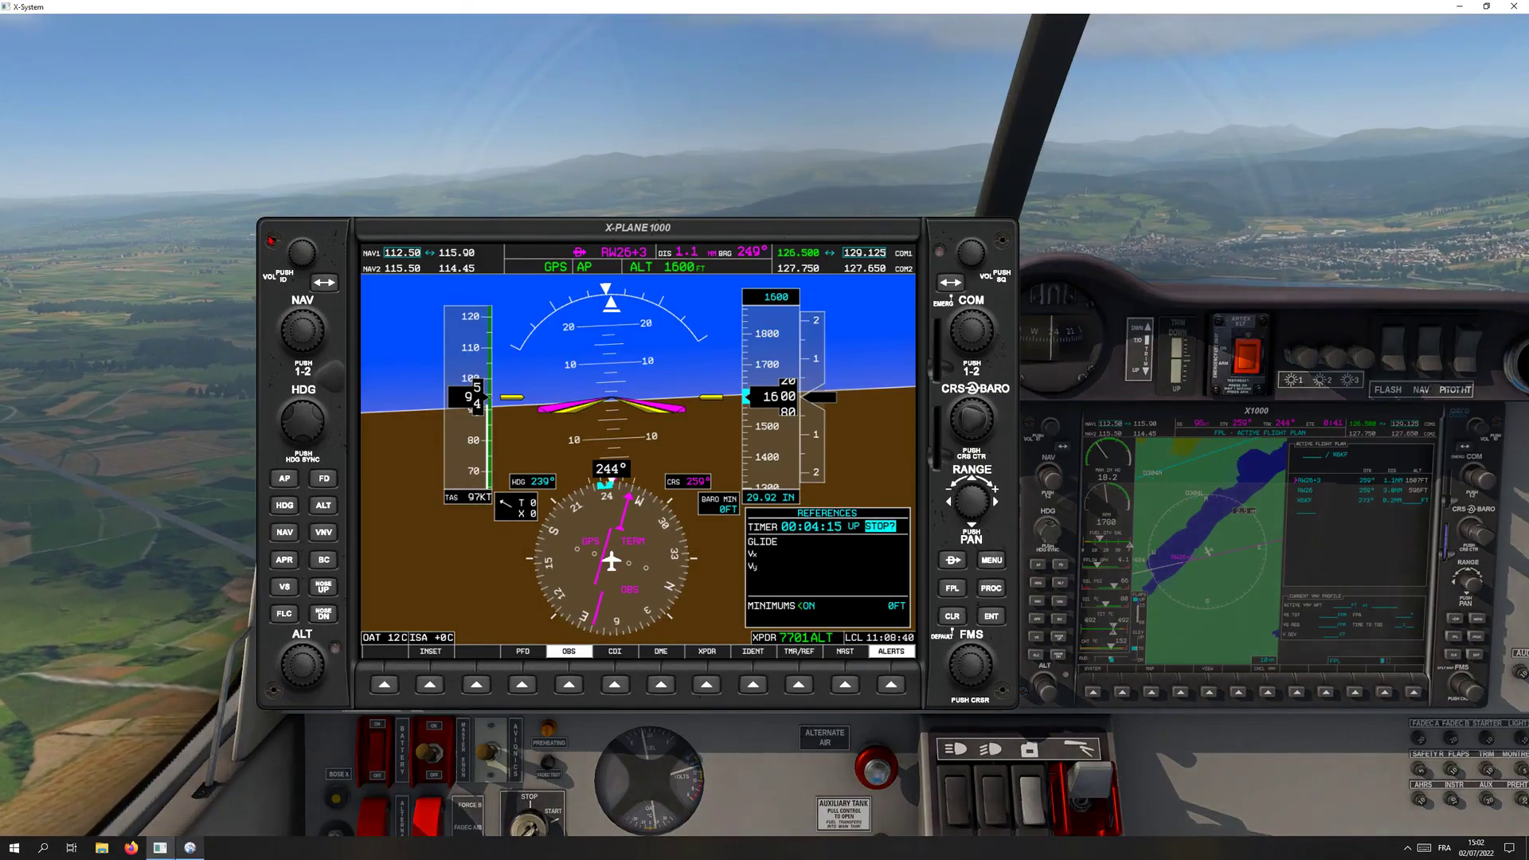
{"action": "left_click", "coordinate": [265, 228]}
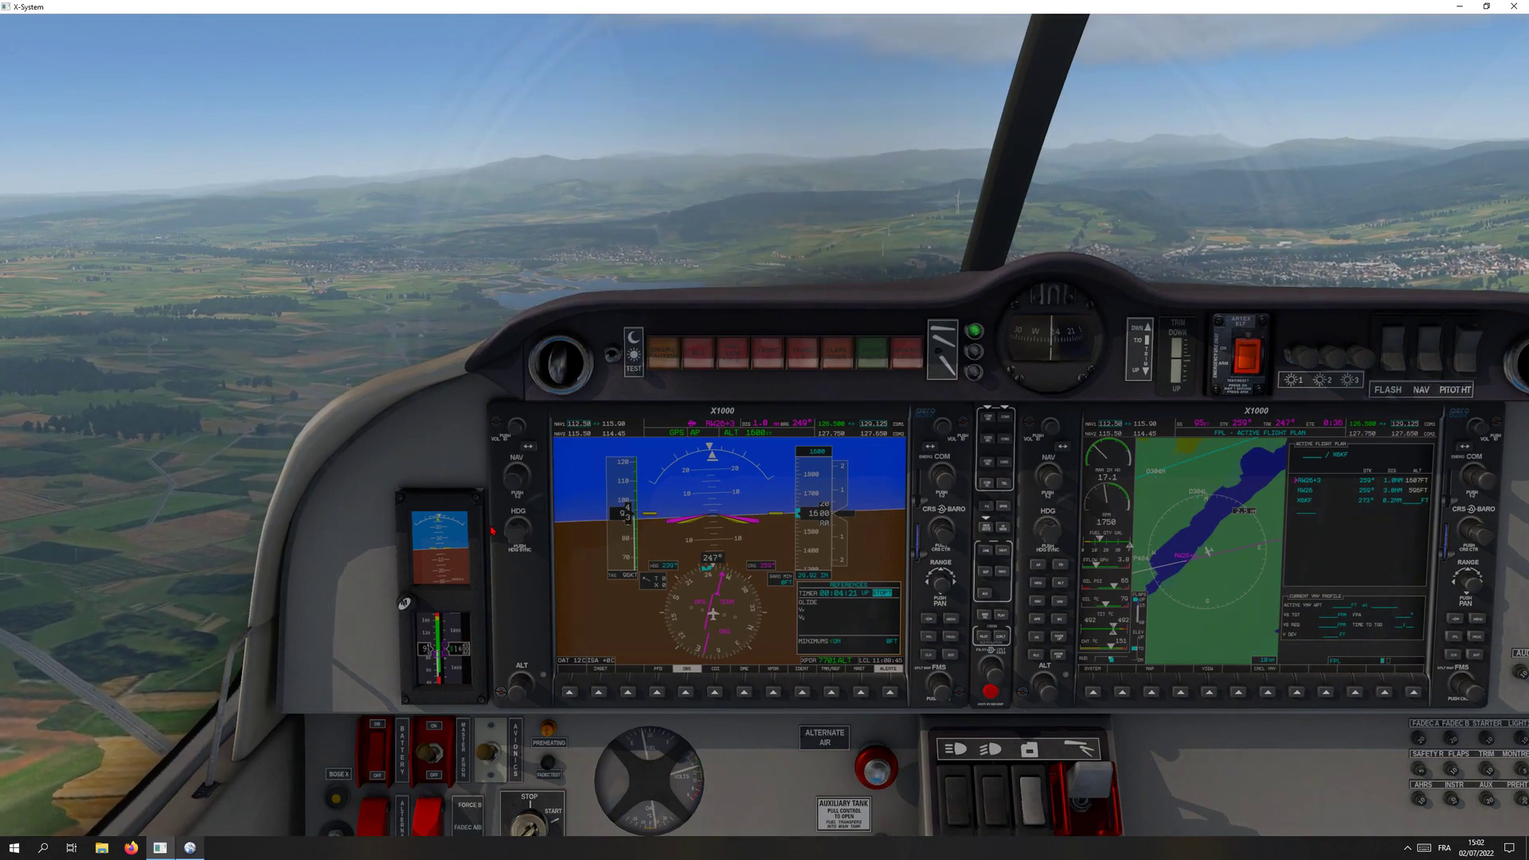
{"action": "key", "text": "f"}
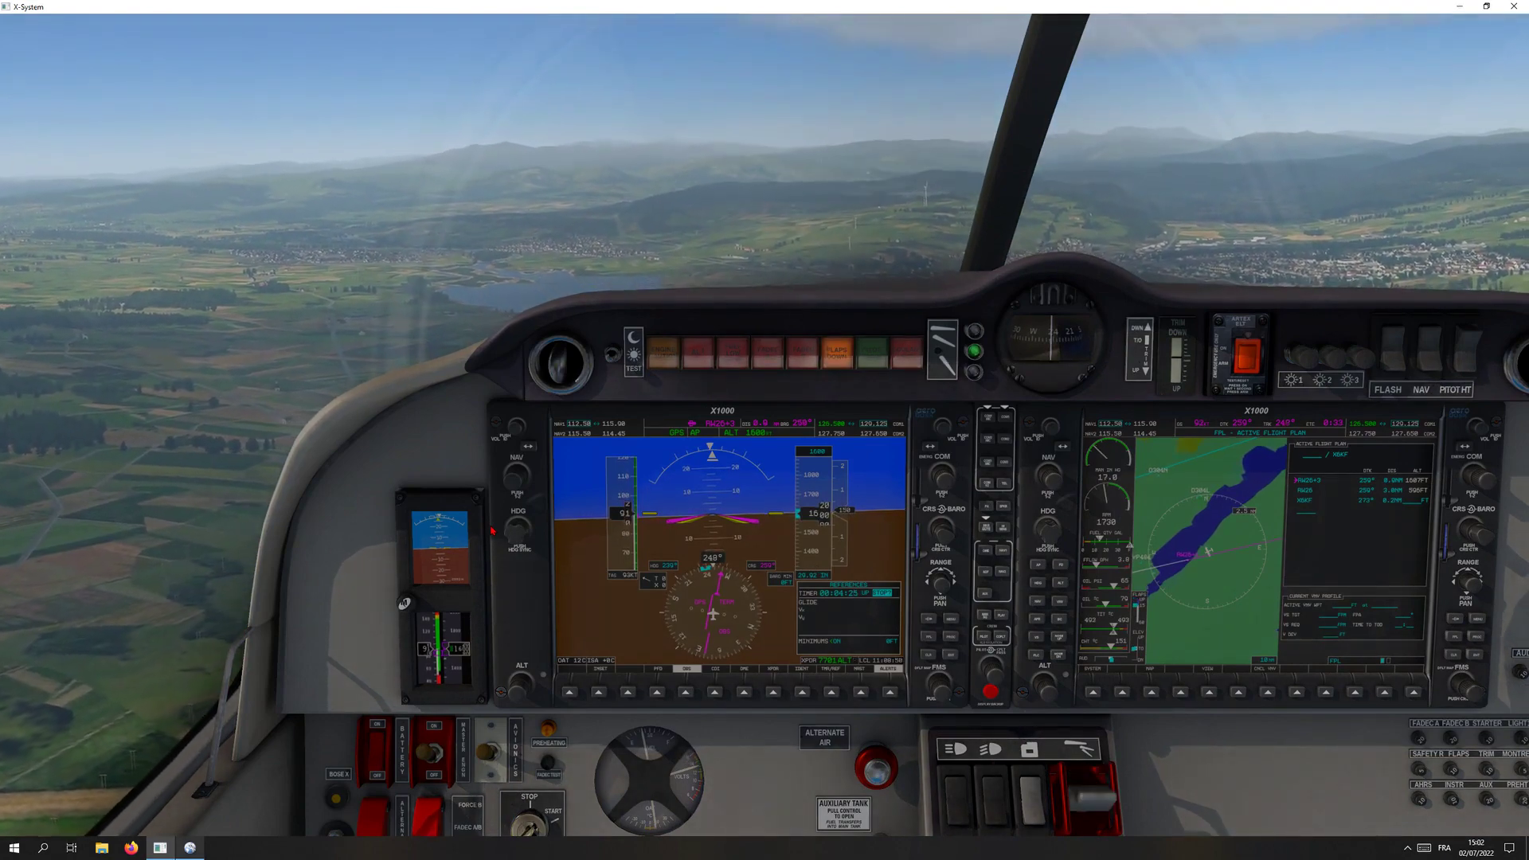
Check the course alignment and distance to RW26+3 on the enlarged primary flight display, and move the enlargement clear of the forward view.
{"action": "left_click", "coordinate": [858, 453]}
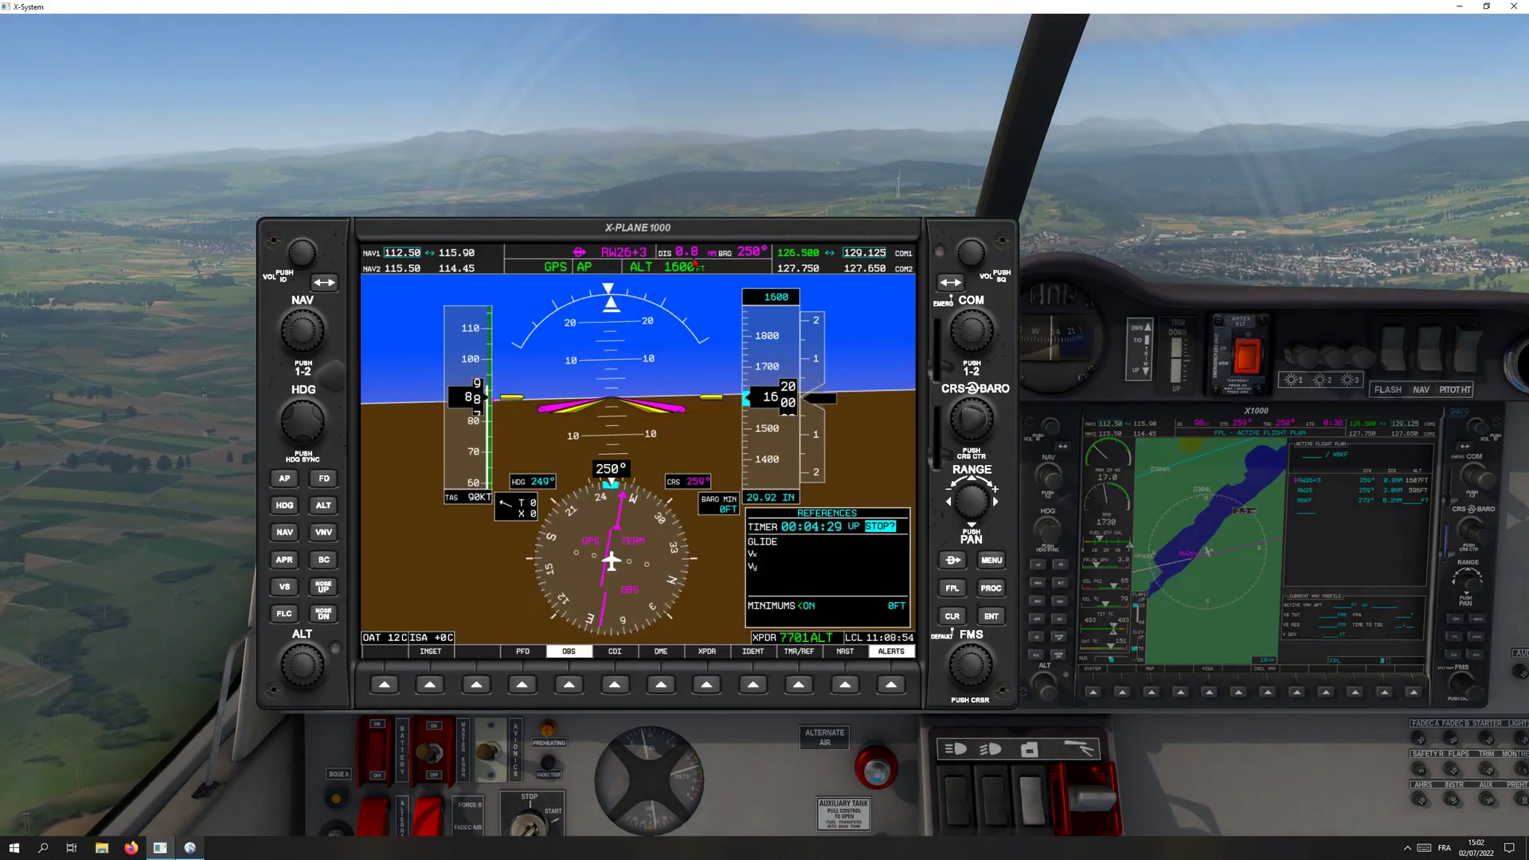
{"action": "left_click", "coordinate": [271, 234]}
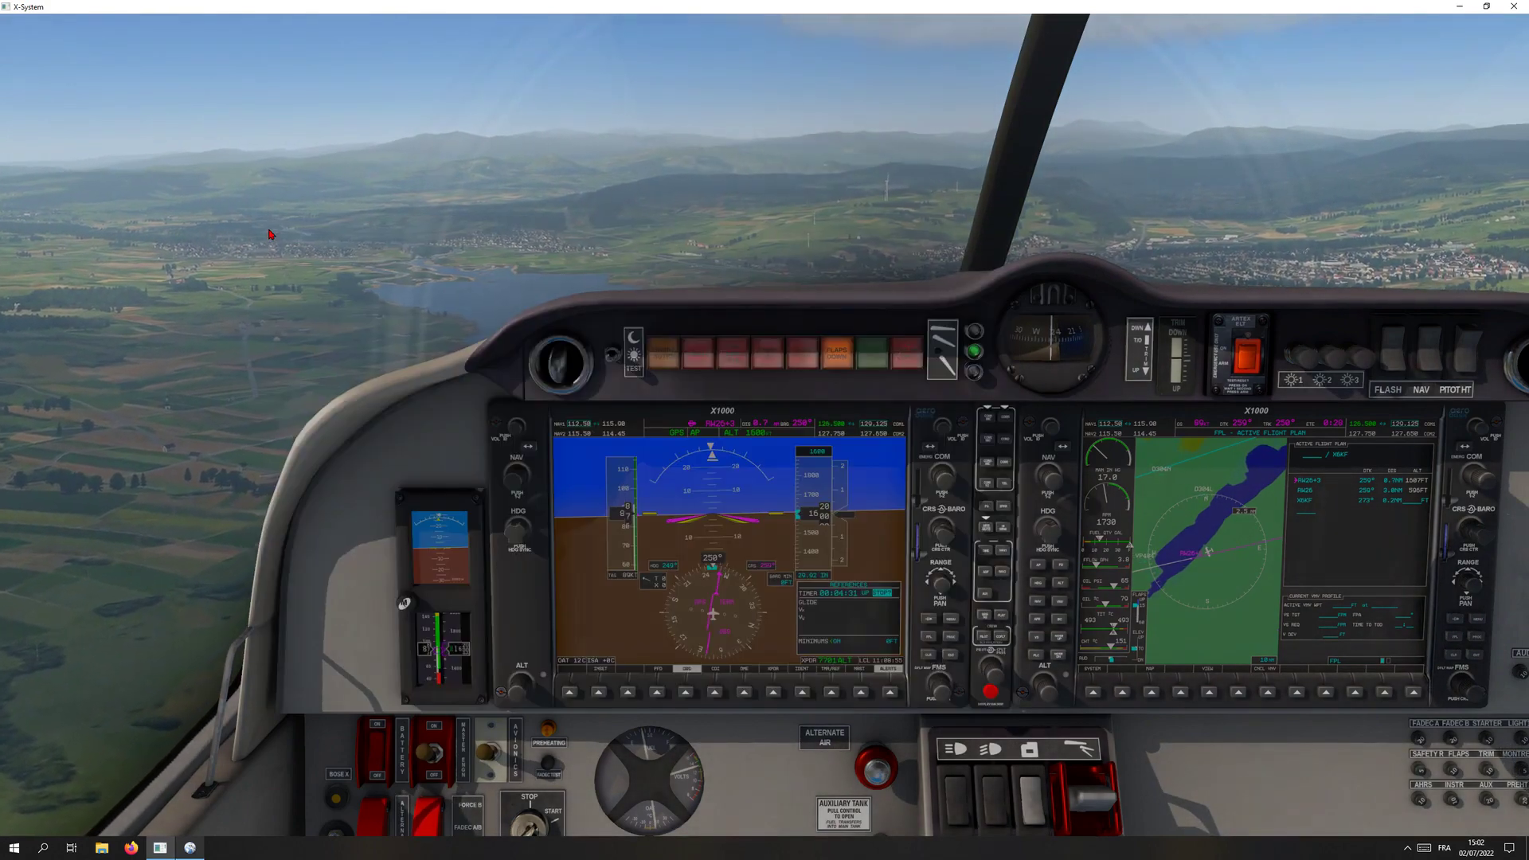
{"action": "left_click", "coordinate": [671, 633]}
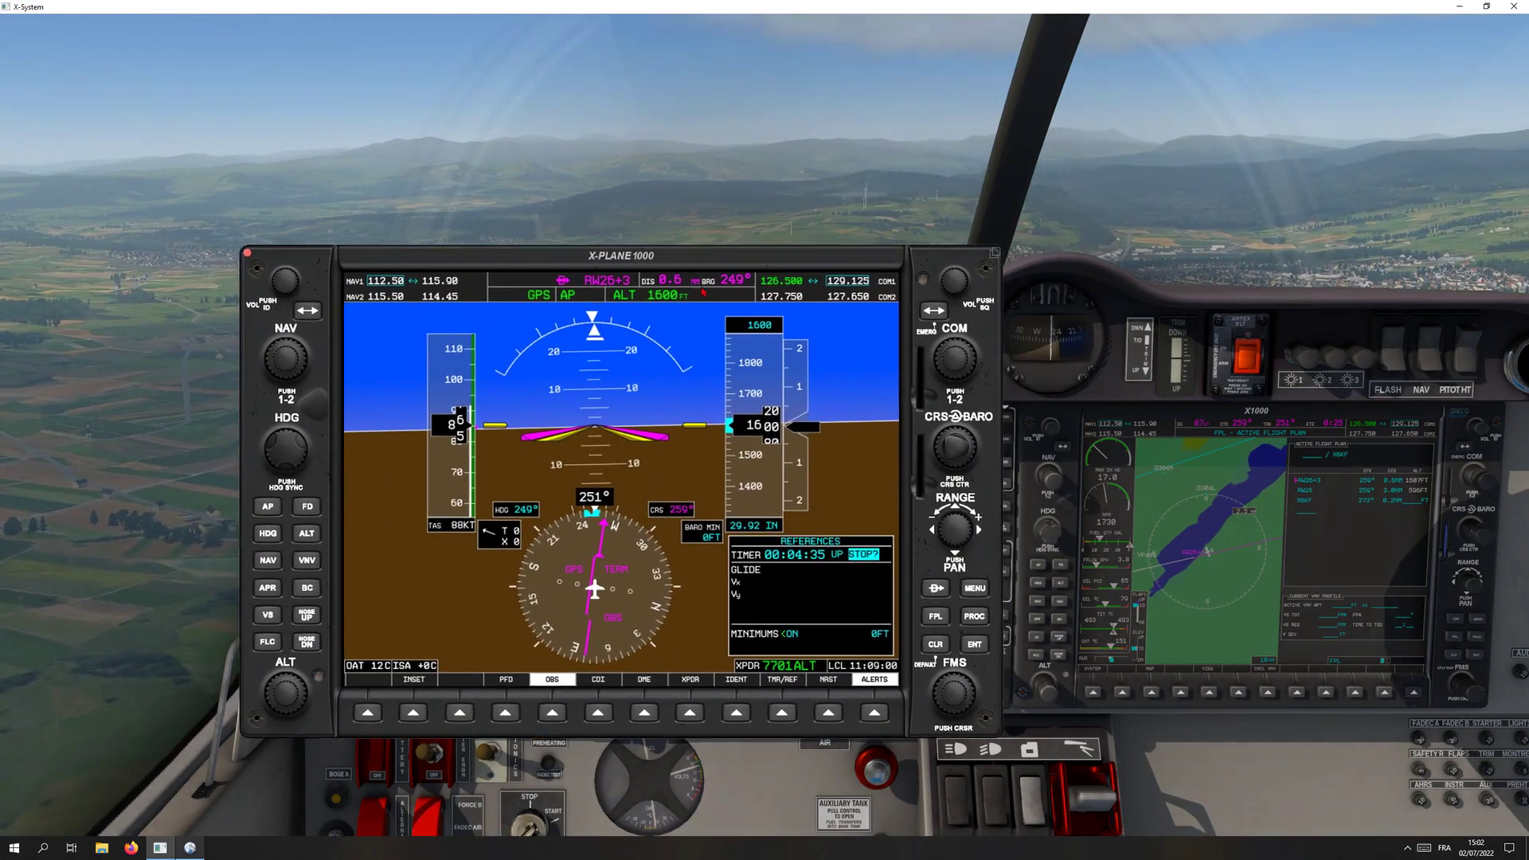
{"action": "left_click_drag", "start_coordinate": [743, 258], "coordinate": [508, 352]}
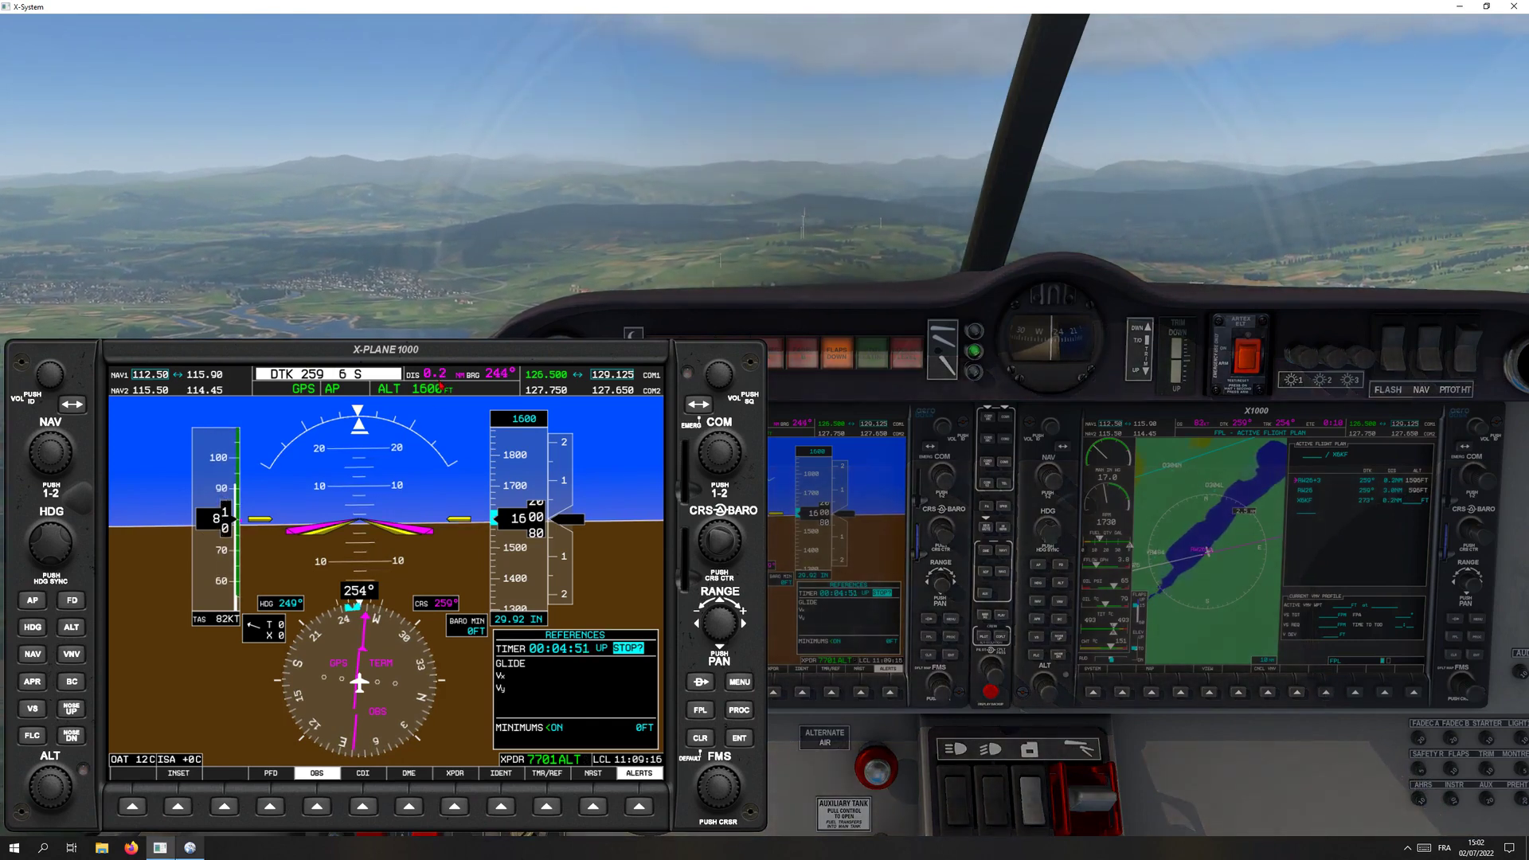
Switch the autopilot to vertical speed mode with a 500 ft/min descent, and close the enlarged primary flight display.
{"action": "left_click", "coordinate": [32, 710]}
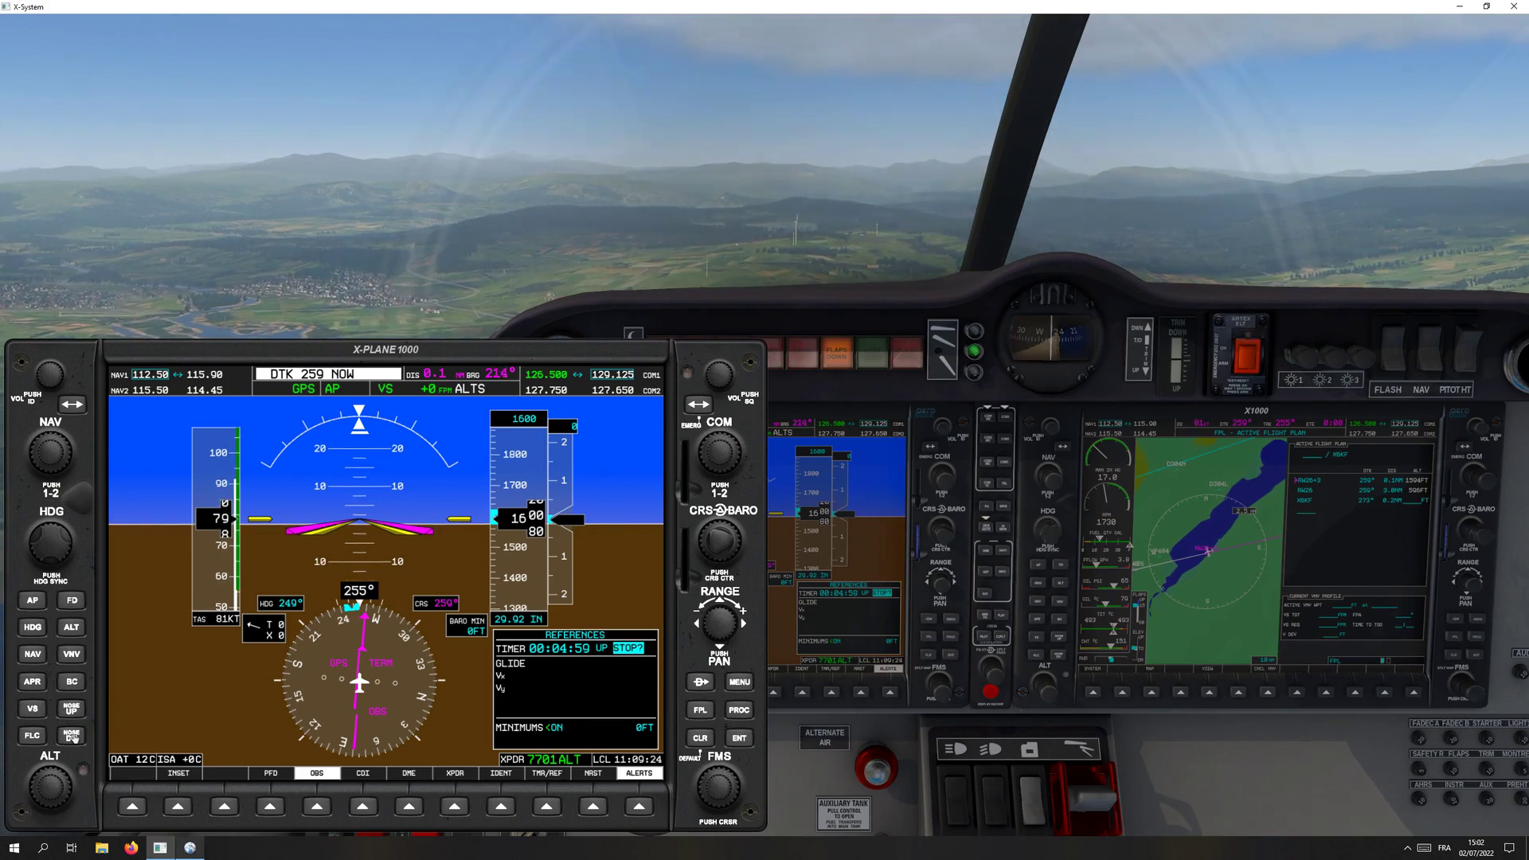
{"action": "left_click", "coordinate": [72, 736]}
{"action": "left_click", "coordinate": [71, 736]}
{"action": "left_click", "coordinate": [71, 736]}
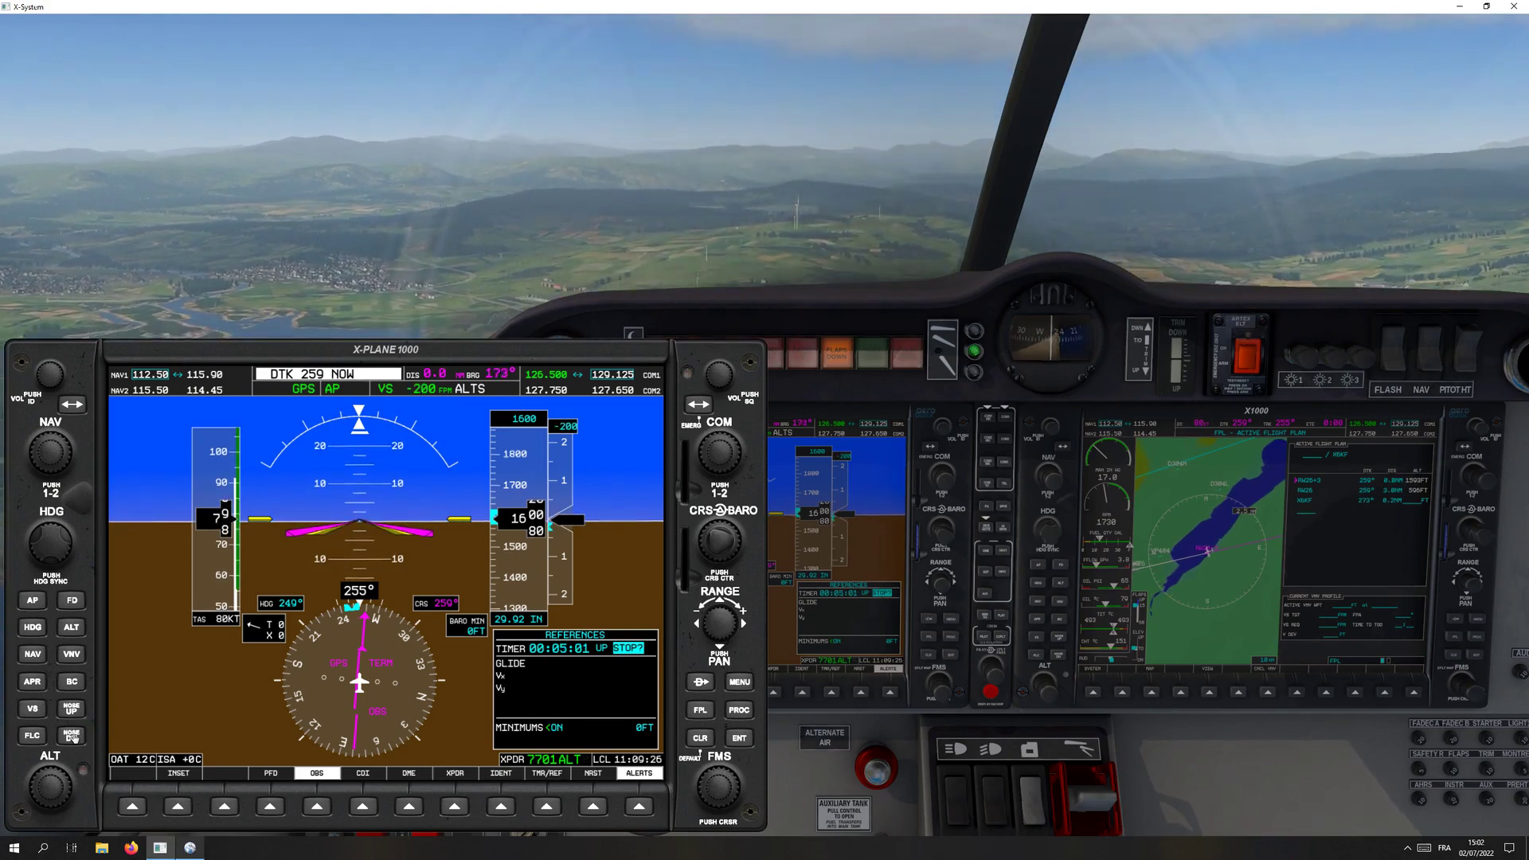
{"action": "left_click", "coordinate": [71, 736]}
{"action": "left_click", "coordinate": [72, 735]}
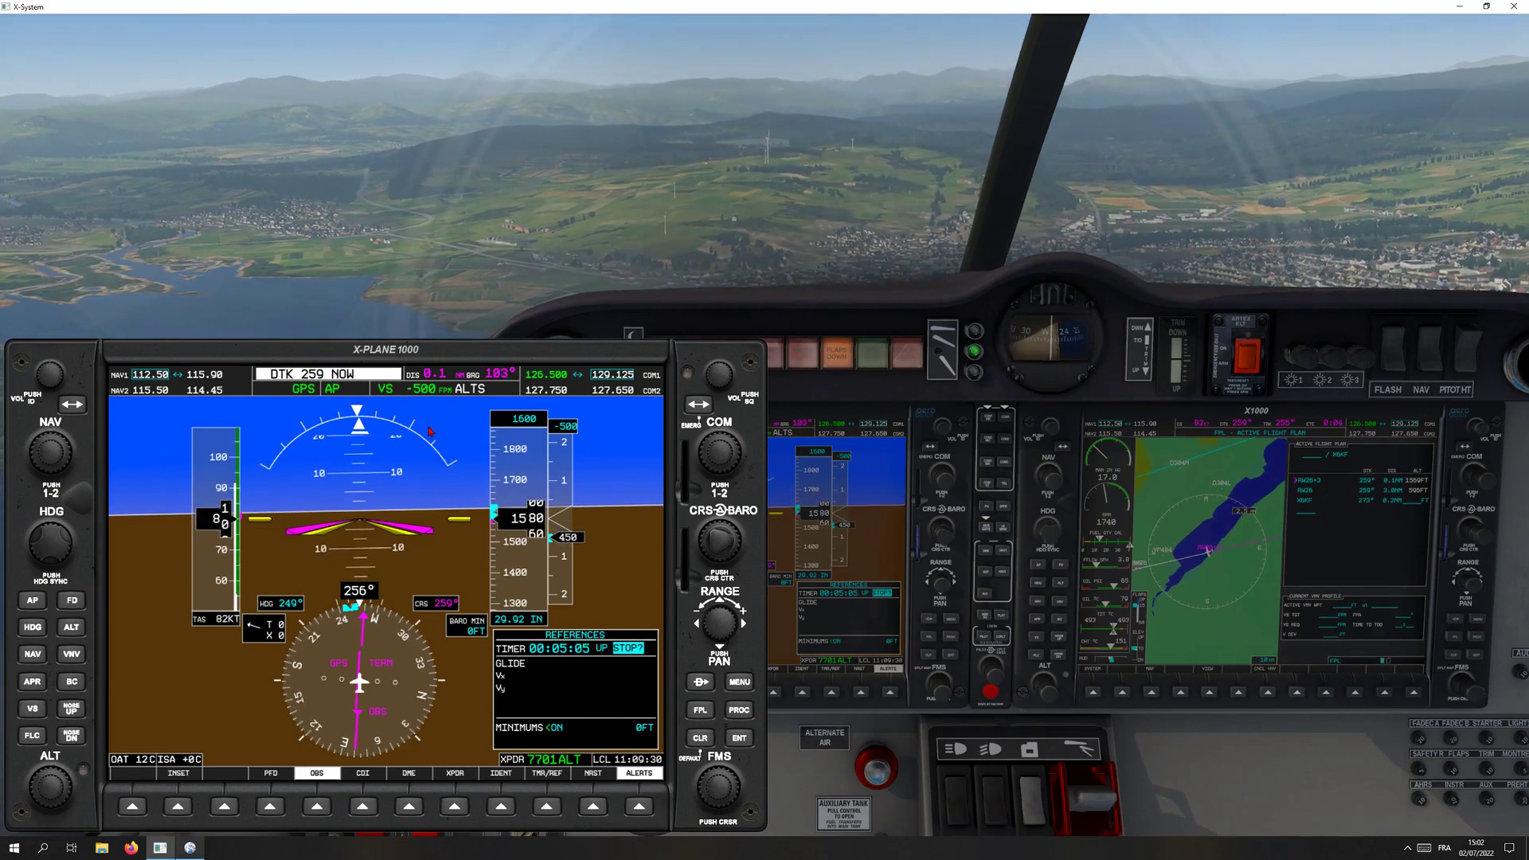
{"action": "left_click", "coordinate": [860, 553]}
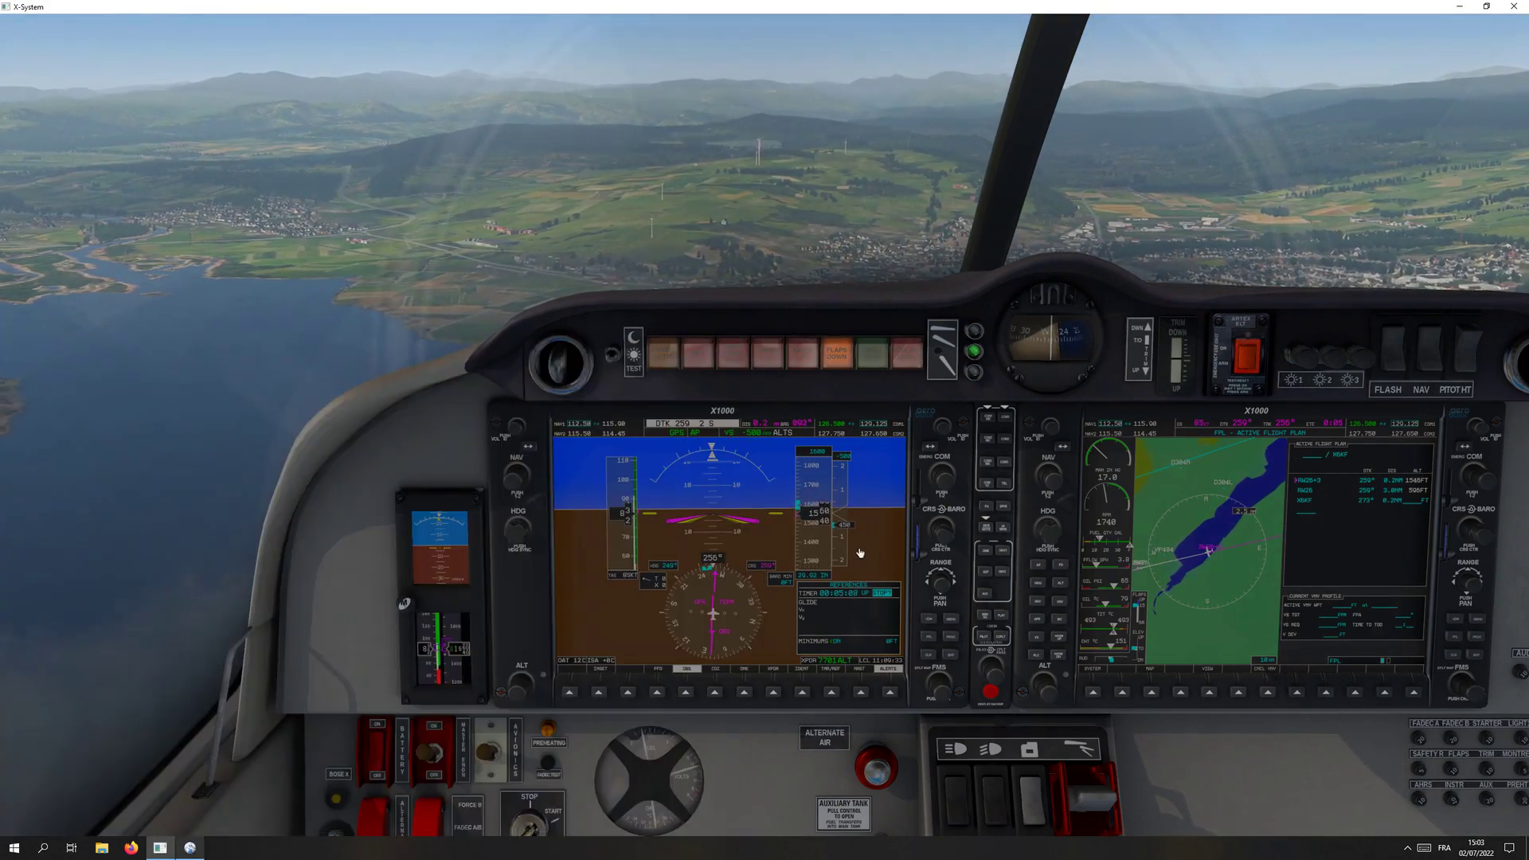
Check the aircraft's position on the final leg to runway 26 in Little Navmap, and return to X-Plane.
{"action": "left_click", "coordinate": [828, 691]}
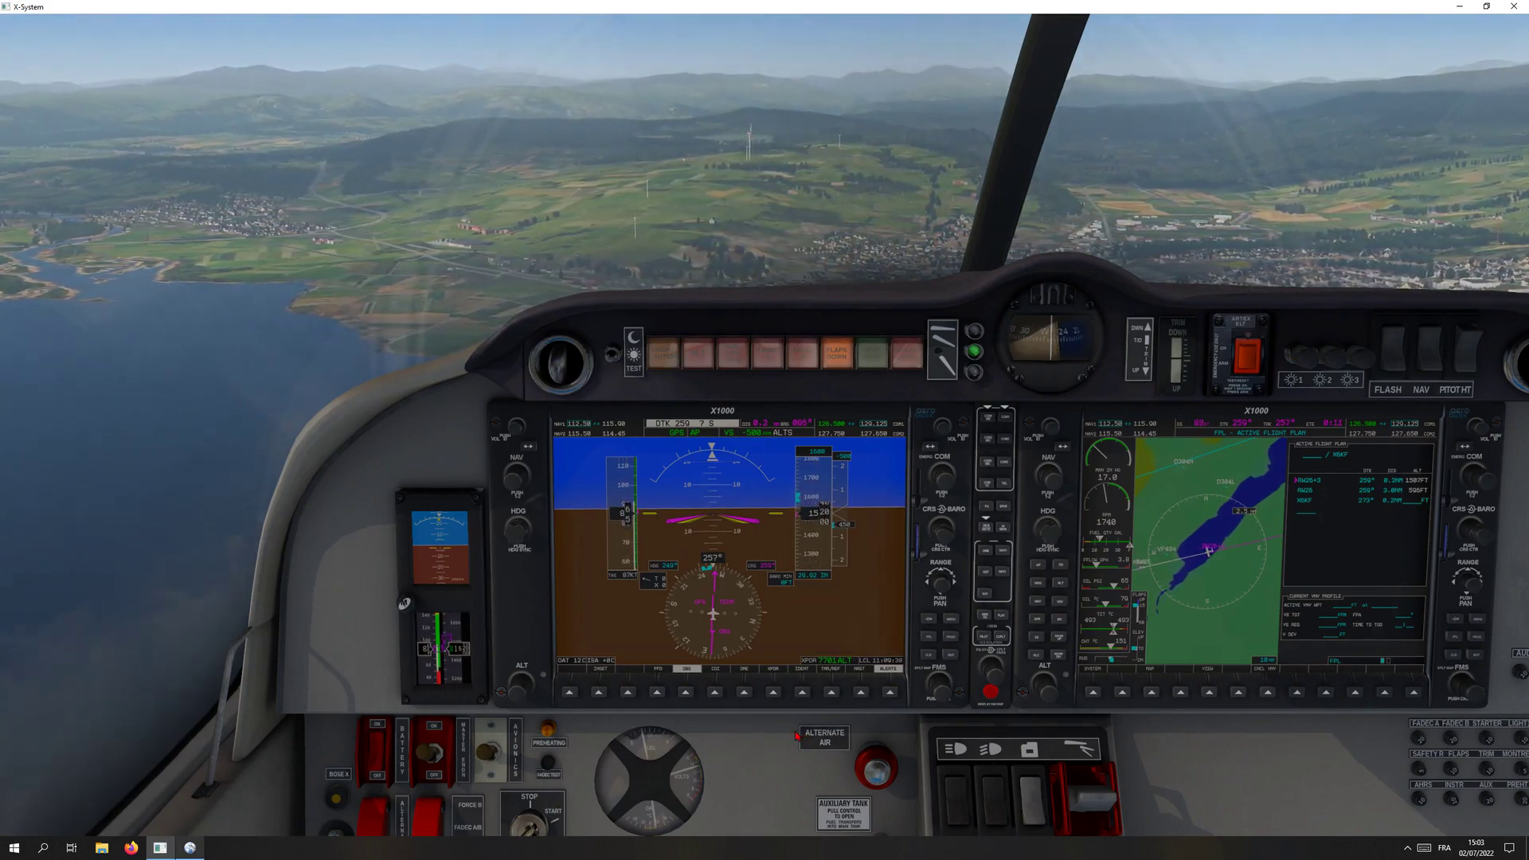
{"action": "key", "text": "alt+Tab"}
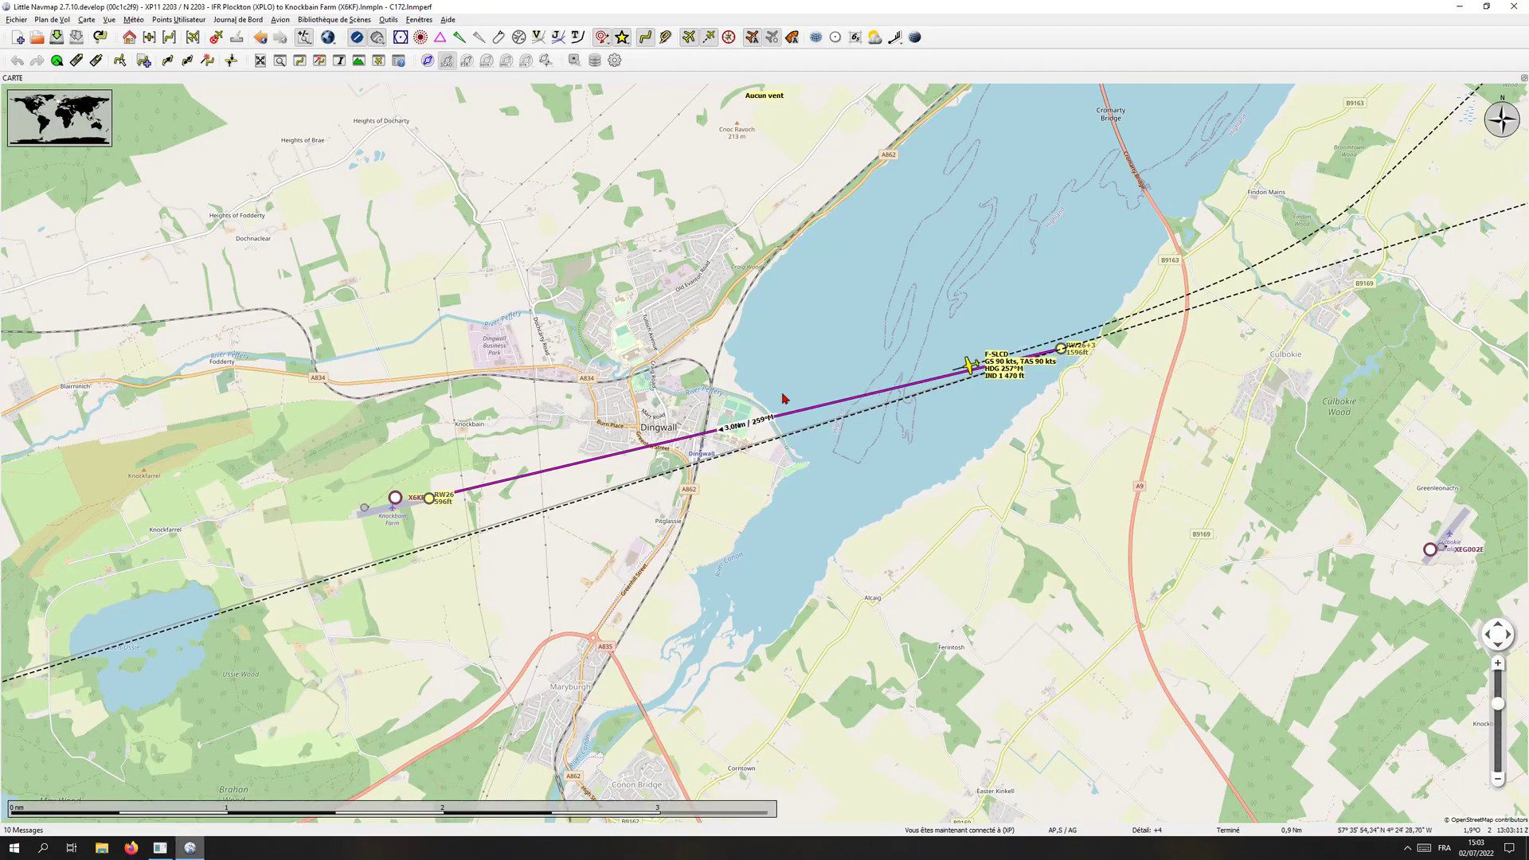
{"action": "key", "text": "alt+Tab"}
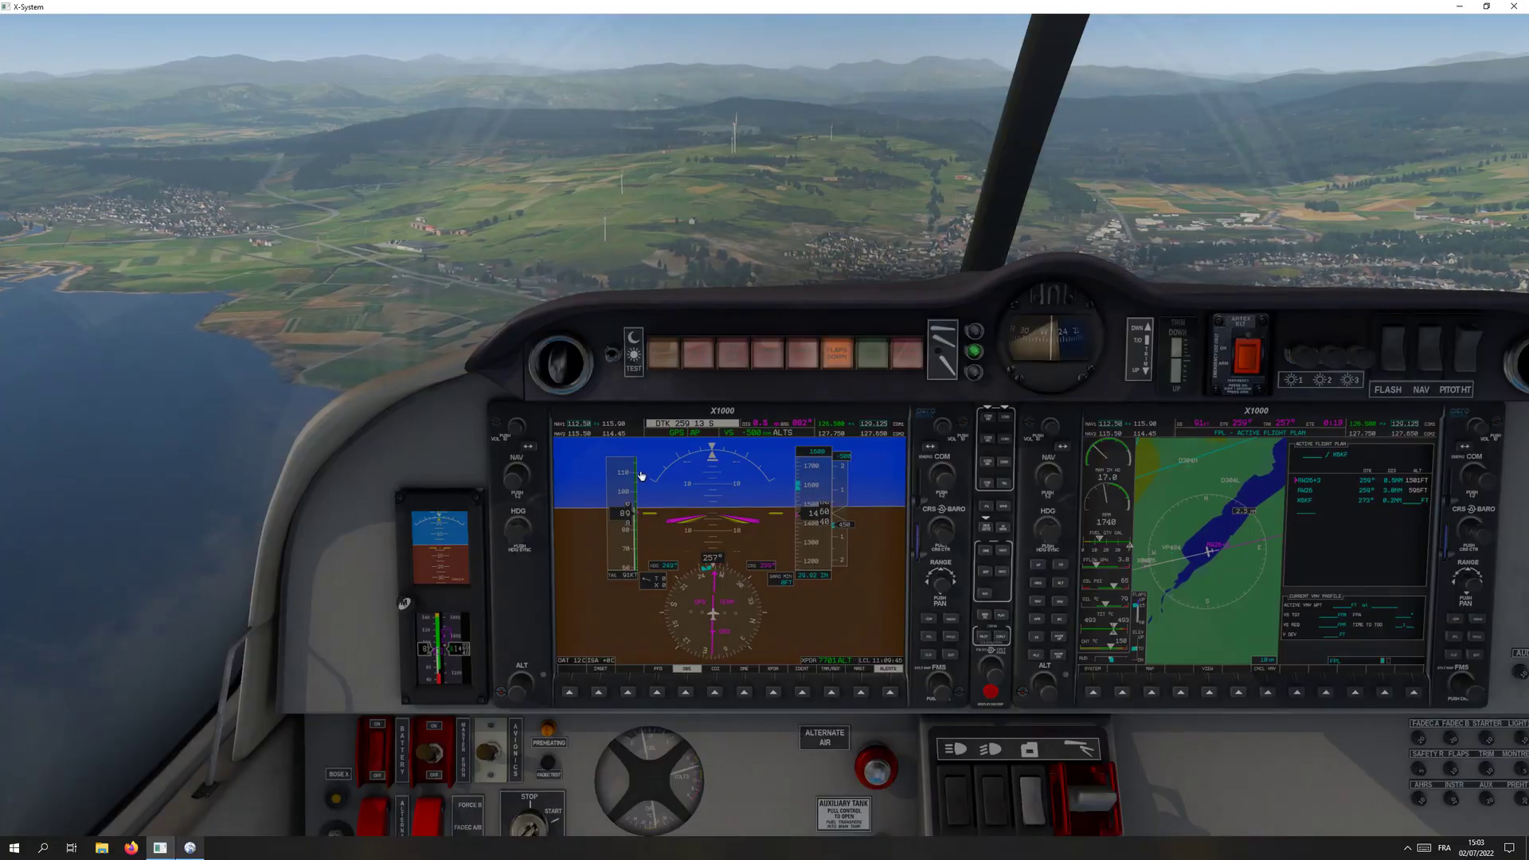
Examine the Knockbain Farm runway ahead in close-up through the windshield during the descent, returning to the normal cockpit view each time.
{"action": "scroll", "coordinate": [856, 199], "scroll_direction": "up", "scroll_amount": 5}
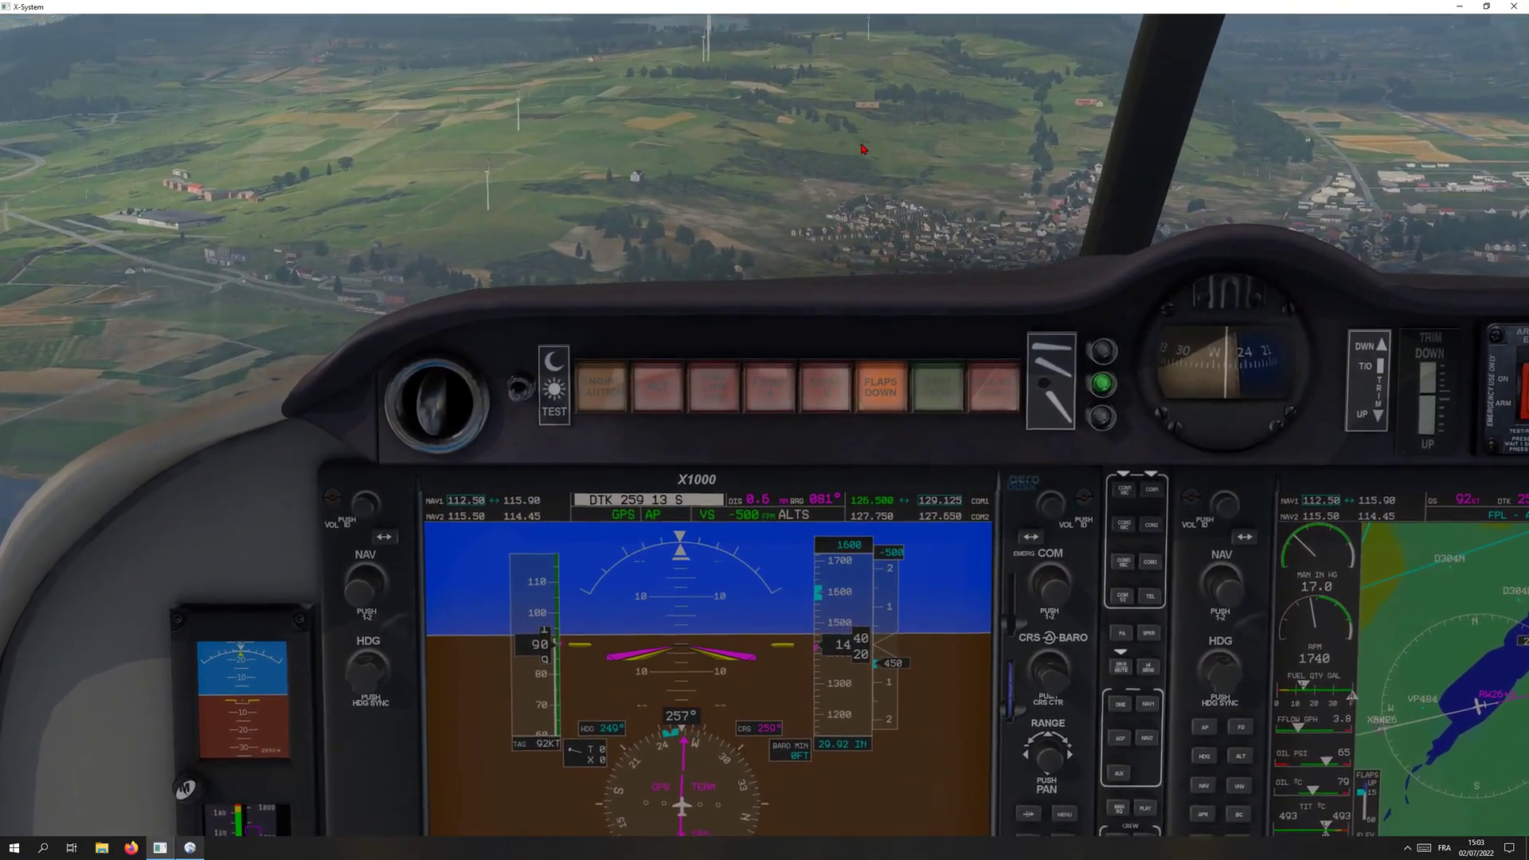
{"action": "left_click_drag", "start_coordinate": [864, 149], "coordinate": [829, 273]}
{"action": "scroll", "coordinate": [833, 282], "scroll_direction": "up", "scroll_amount": 4}
{"action": "scroll", "coordinate": [832, 282], "scroll_direction": "up", "scroll_amount": 5}
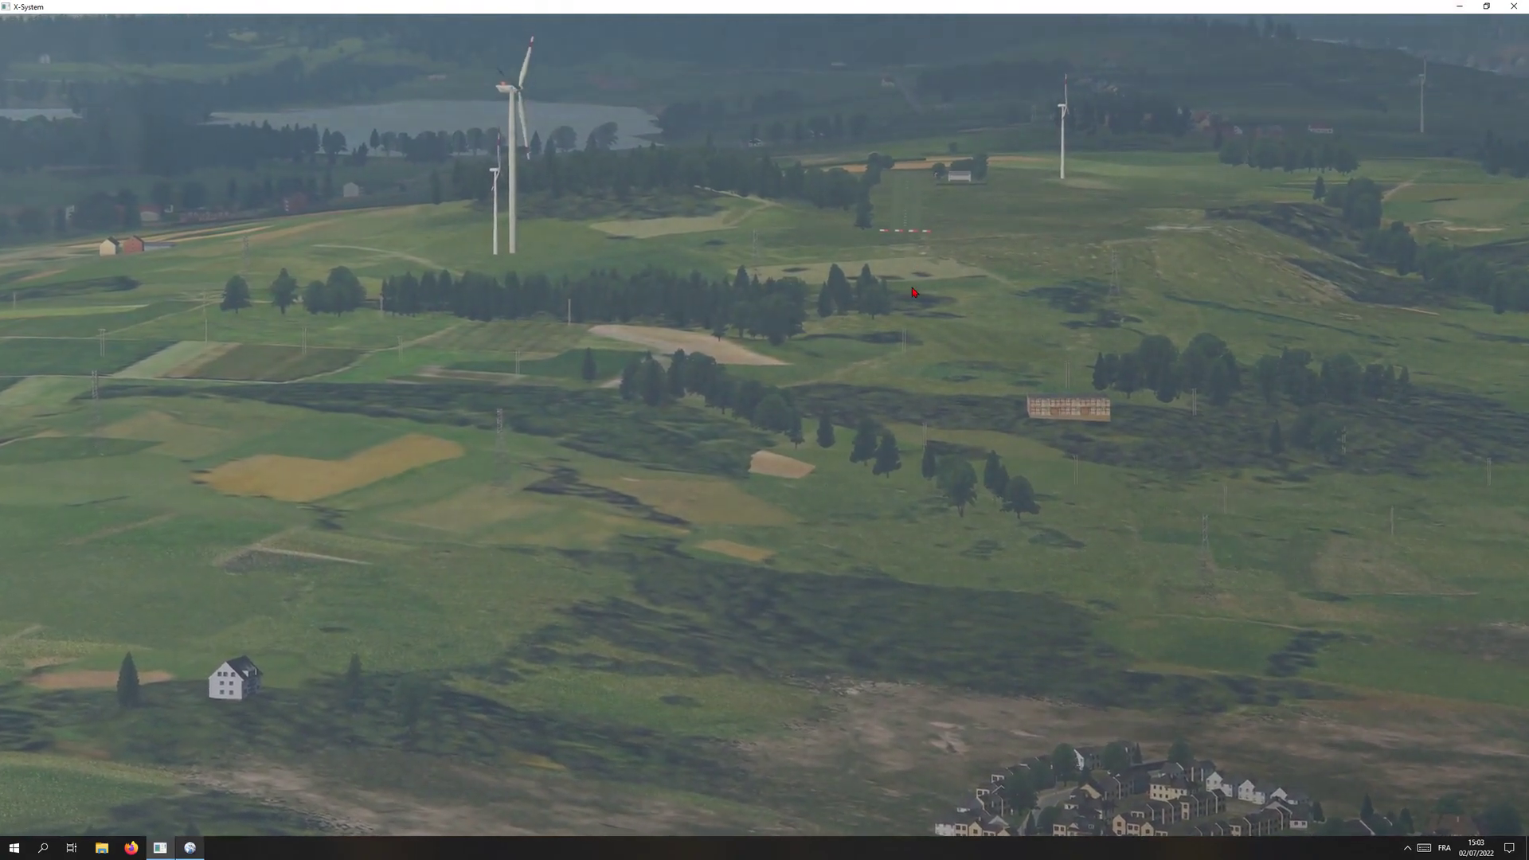
{"action": "scroll", "coordinate": [914, 292], "scroll_direction": "down", "scroll_amount": 5}
{"action": "scroll", "coordinate": [914, 292], "scroll_direction": "down", "scroll_amount": 5}
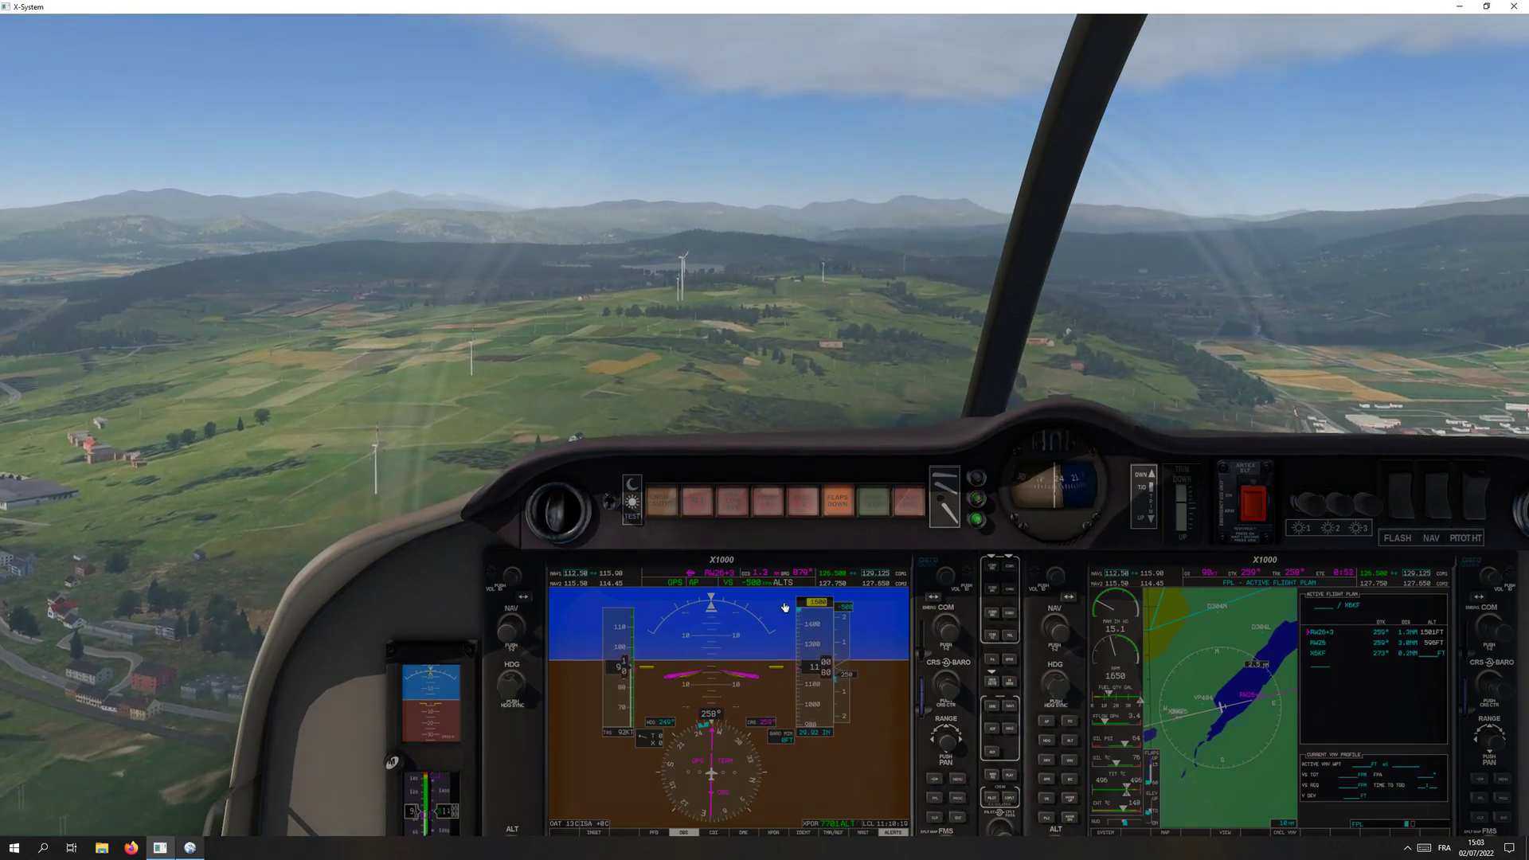
{"action": "scroll", "coordinate": [751, 284], "scroll_direction": "up", "scroll_amount": 3}
{"action": "scroll", "coordinate": [752, 284], "scroll_direction": "up", "scroll_amount": 5}
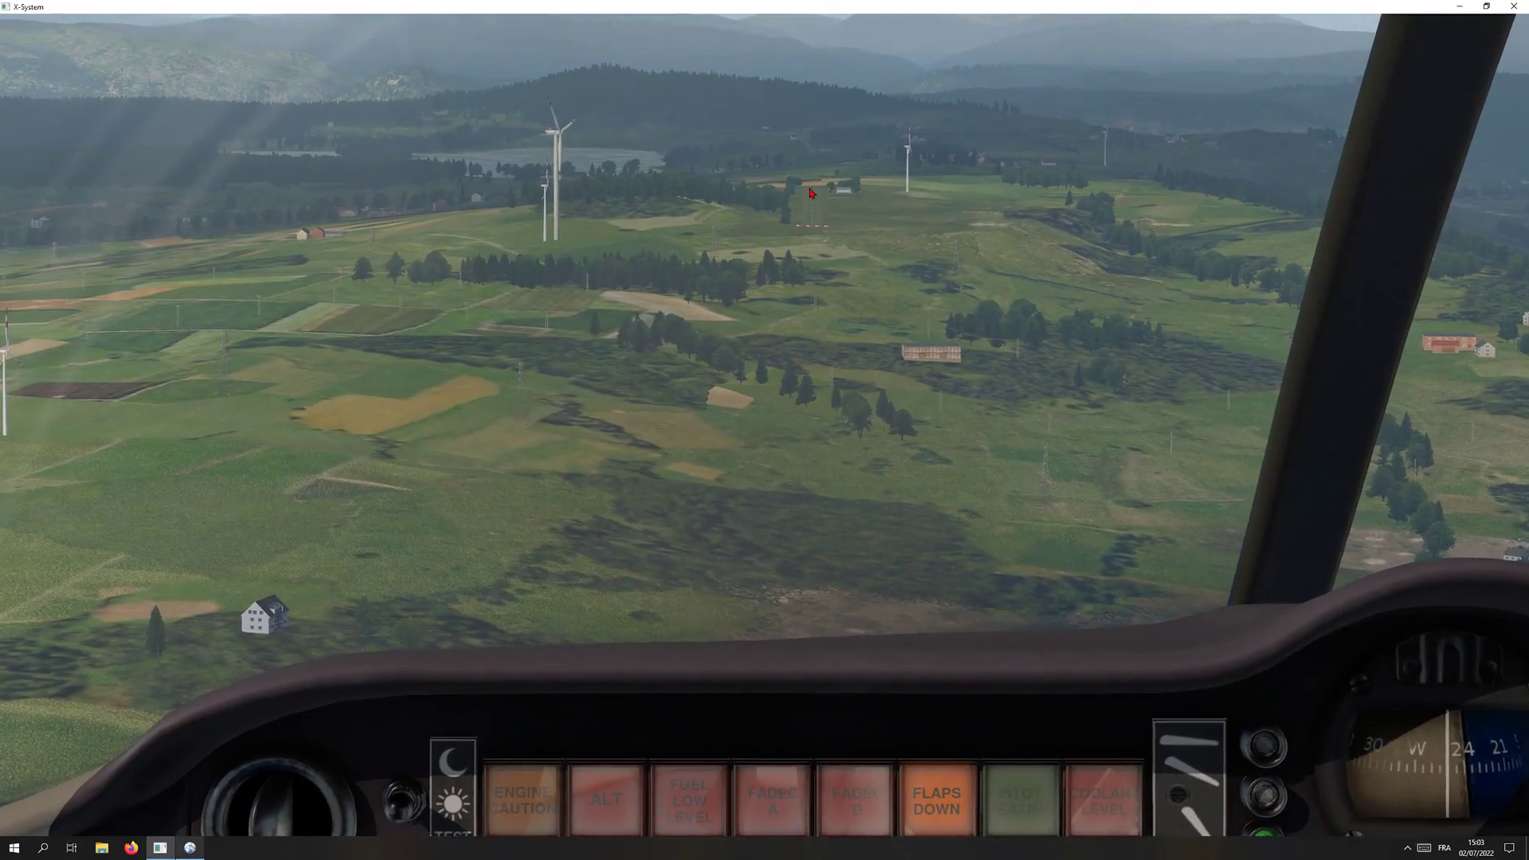
{"action": "scroll", "coordinate": [818, 235], "scroll_direction": "up", "scroll_amount": 4}
{"action": "scroll", "coordinate": [818, 231], "scroll_direction": "down", "scroll_amount": 10}
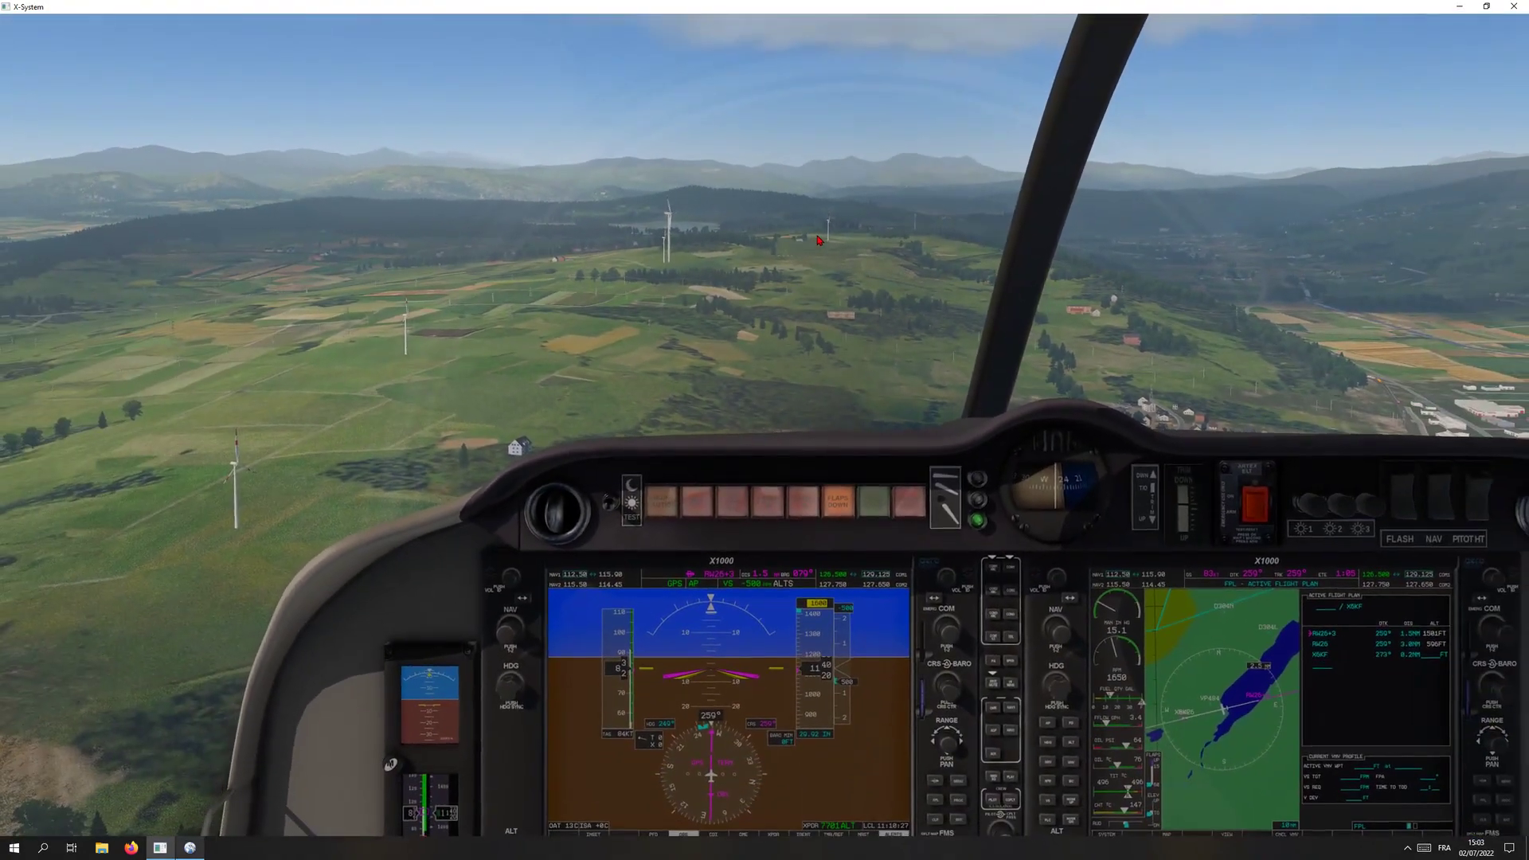
{"action": "scroll", "coordinate": [818, 239], "scroll_direction": "up", "scroll_amount": 10}
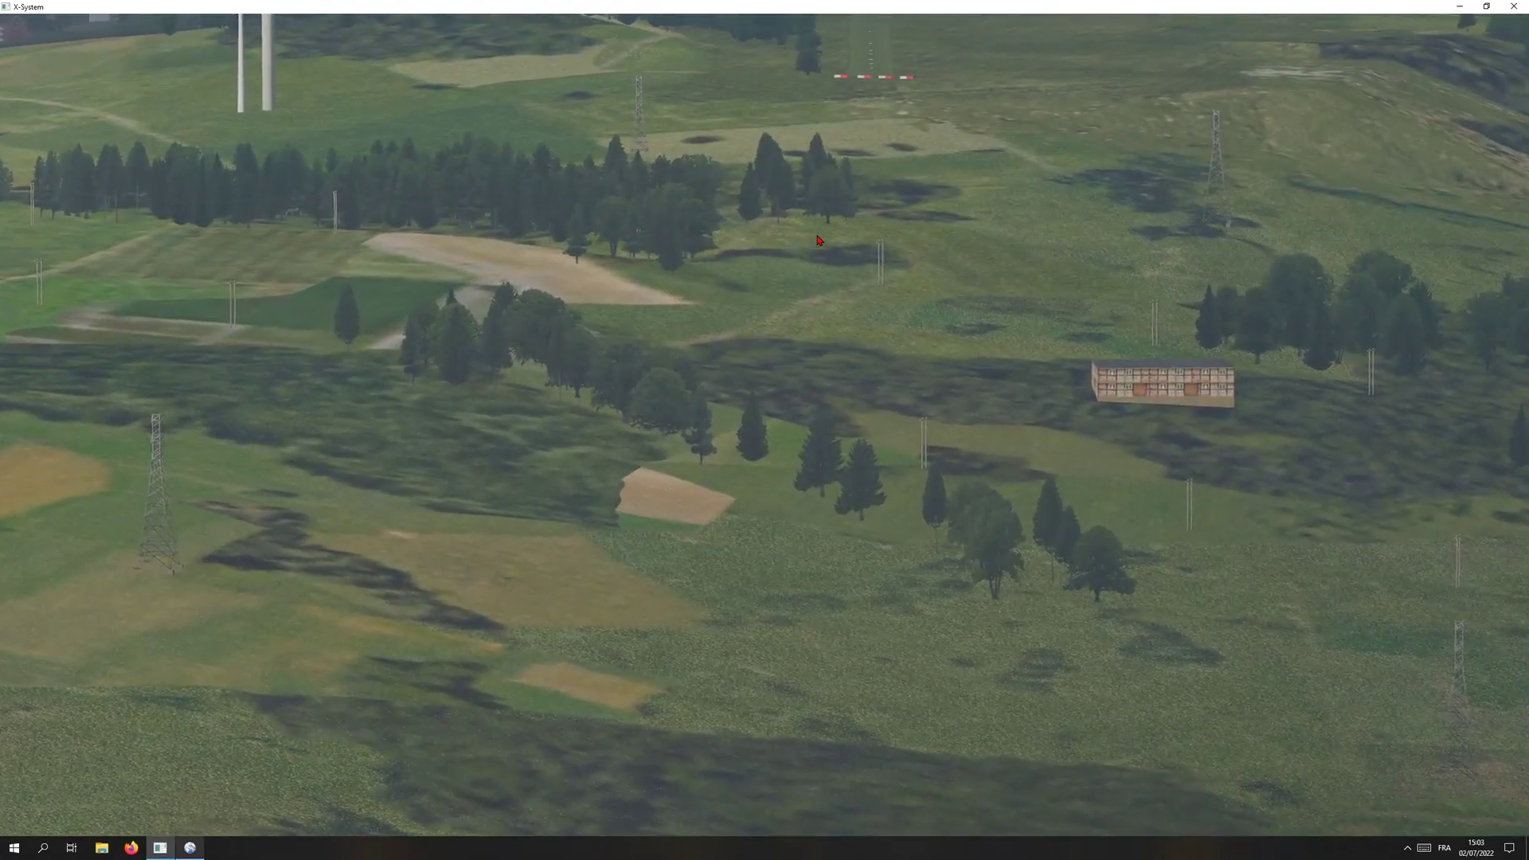
{"action": "scroll", "coordinate": [819, 239], "scroll_direction": "down", "scroll_amount": 10}
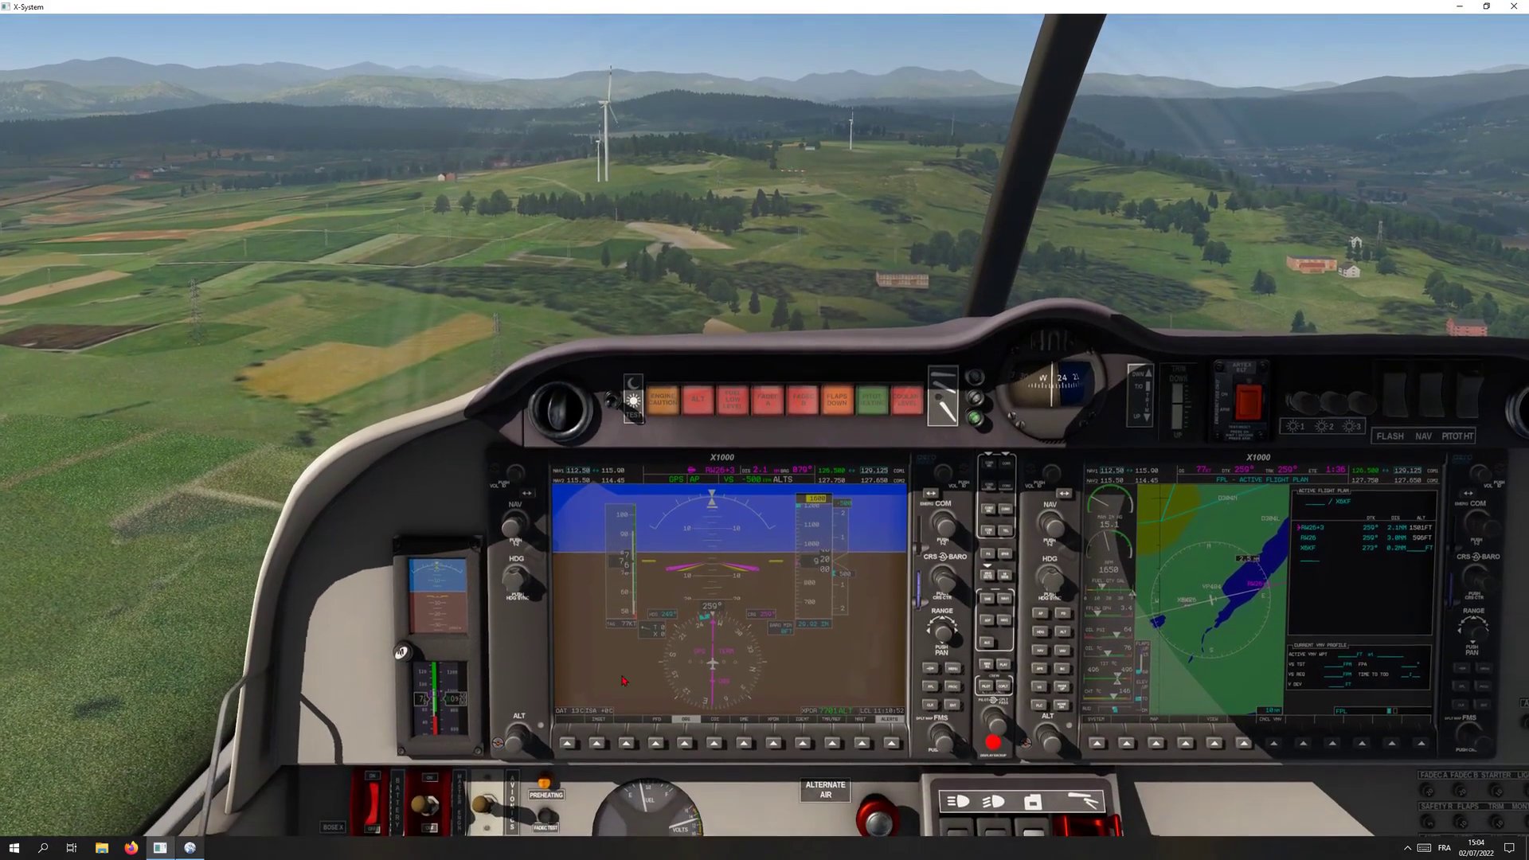
Reduce the autopilot's descent rate to 400 ft/min on the enlarged primary flight display, and close the enlargement.
{"action": "left_click", "coordinate": [637, 699]}
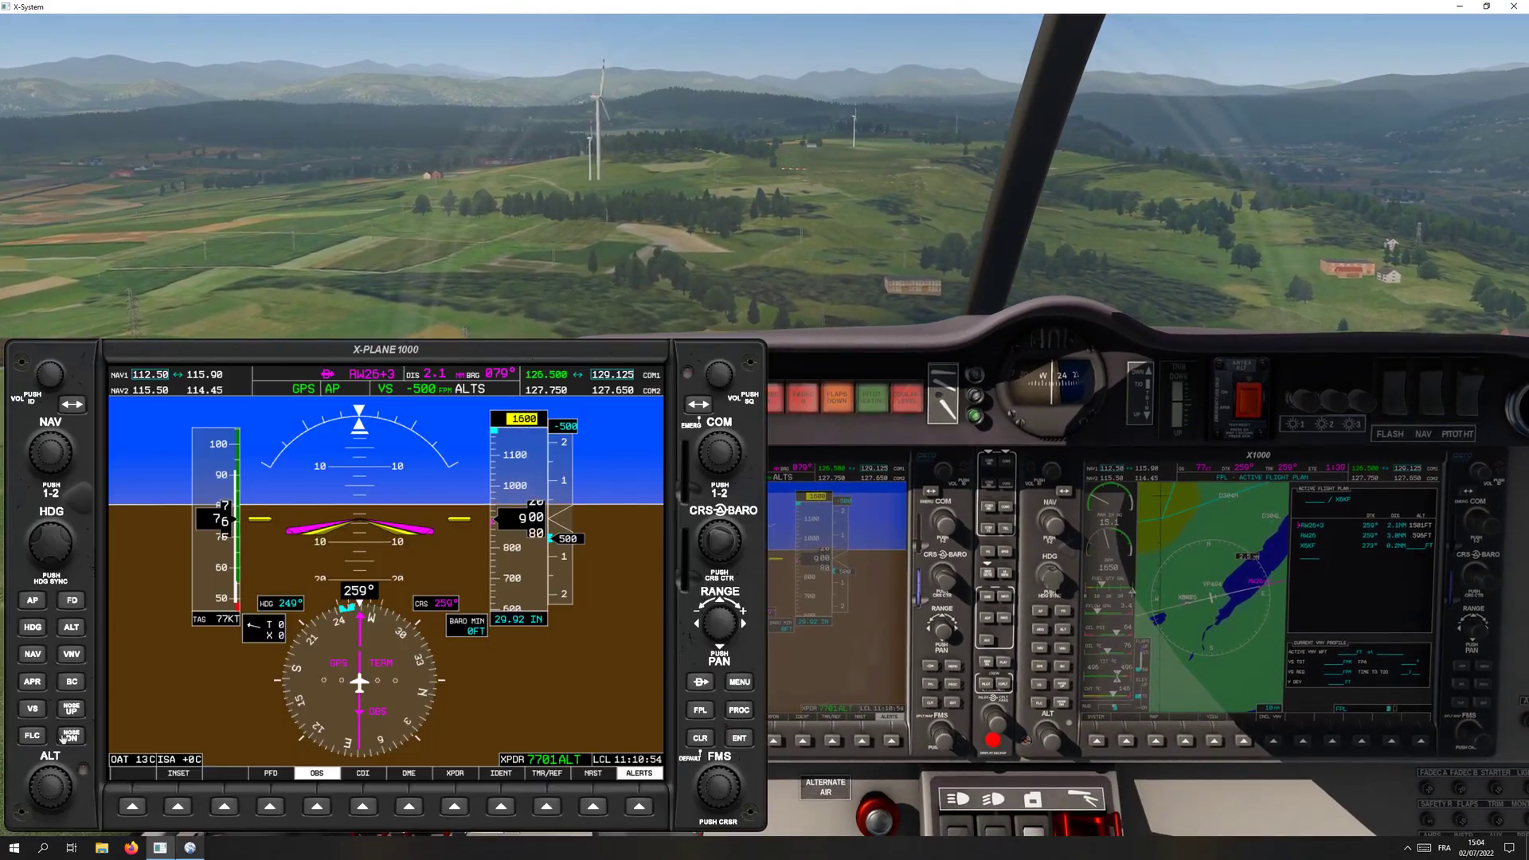
{"action": "left_click", "coordinate": [64, 736]}
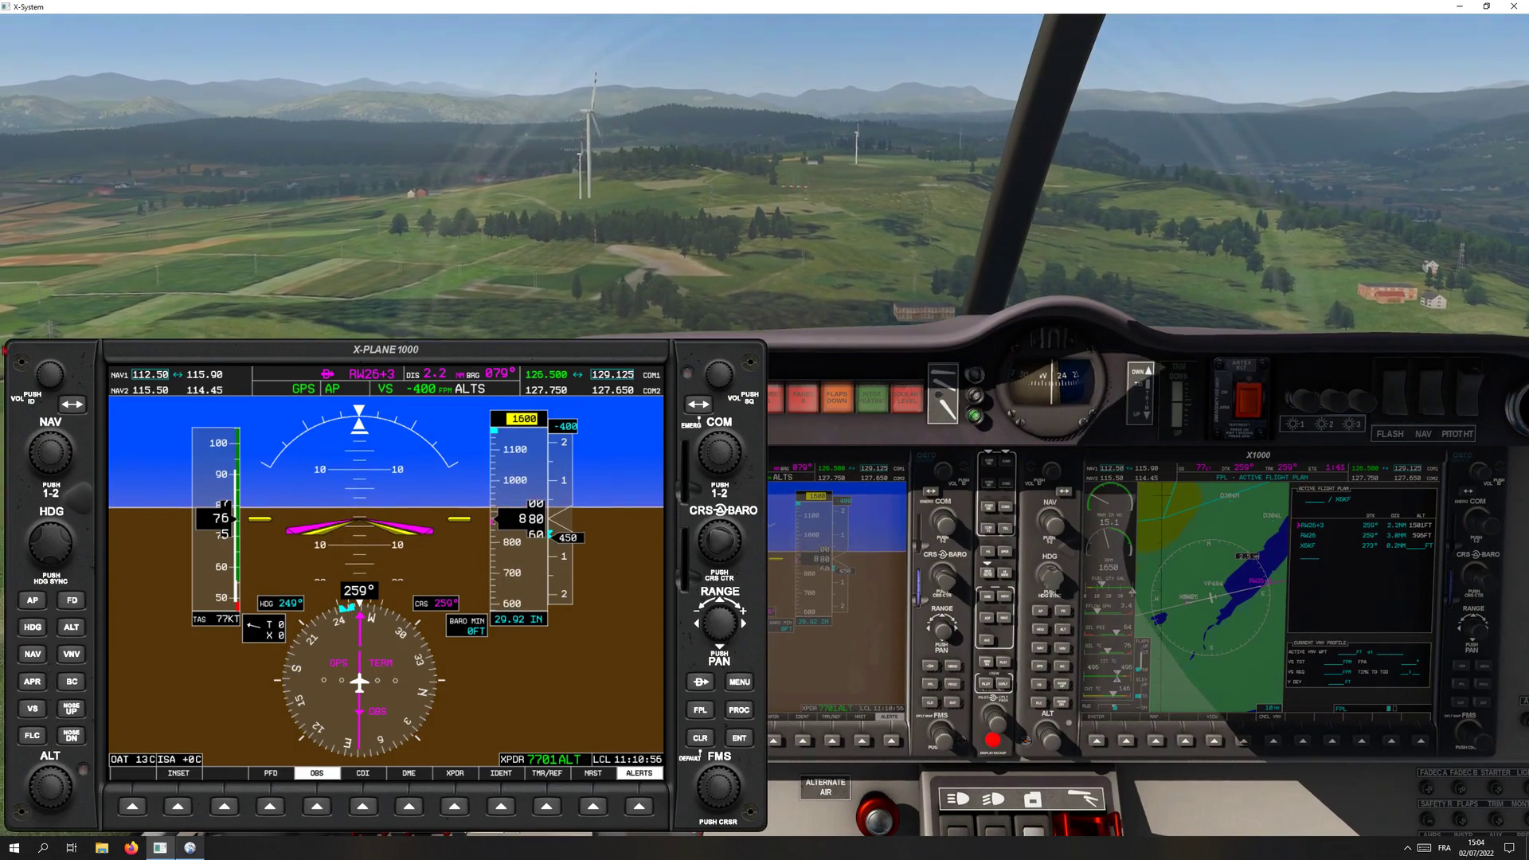
{"action": "left_click", "coordinate": [56, 355]}
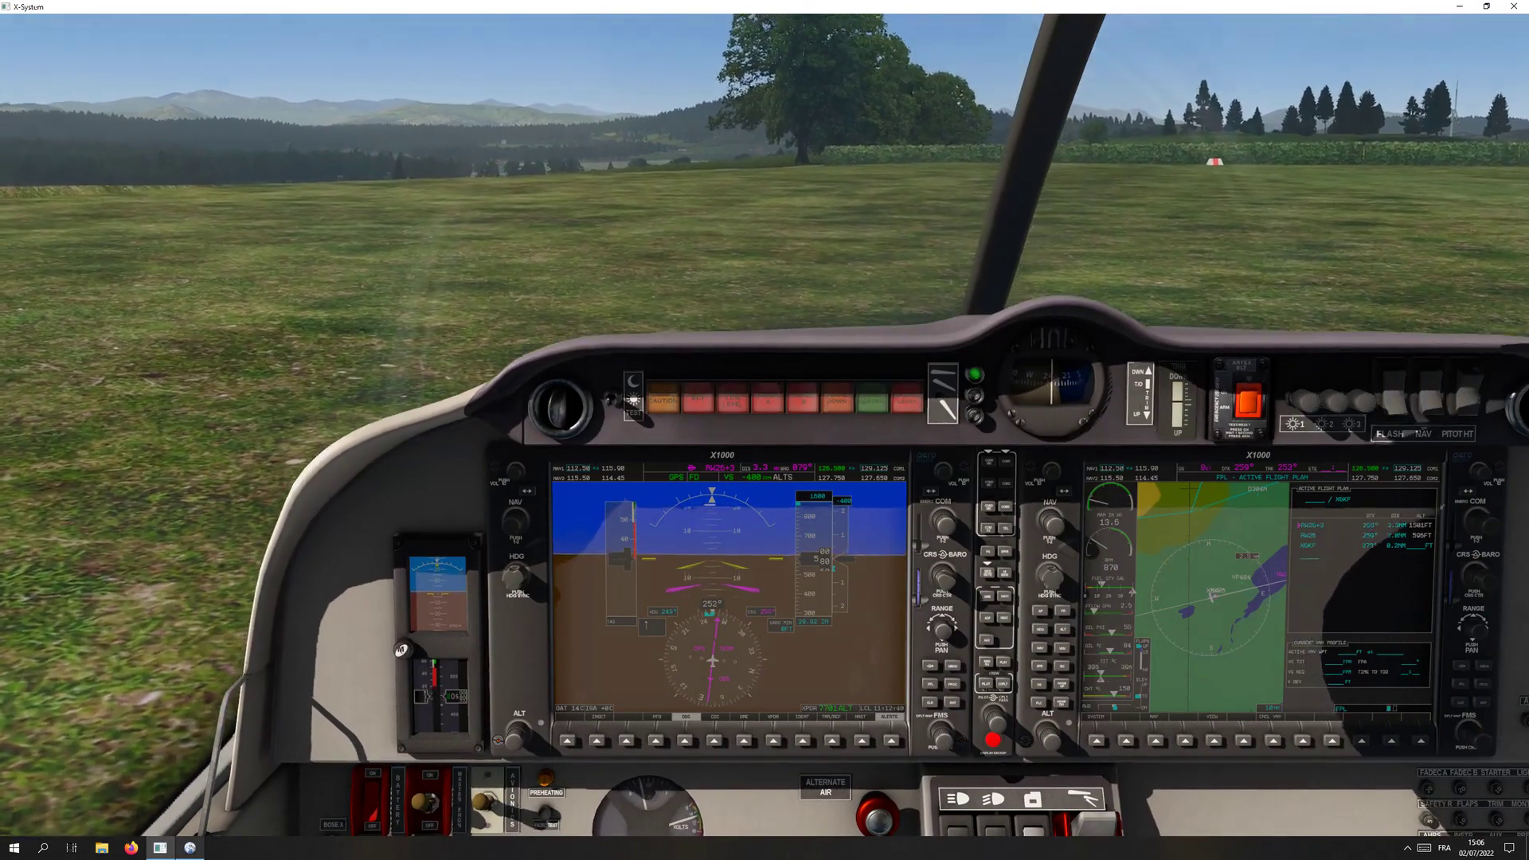
View the lower instrument panel with the aircraft stopped on the grass, and switch to the external view from behind.
{"action": "left_click_drag", "start_coordinate": [88, 565], "coordinate": [88, 362]}
{"action": "left_click", "coordinate": [769, 522]}
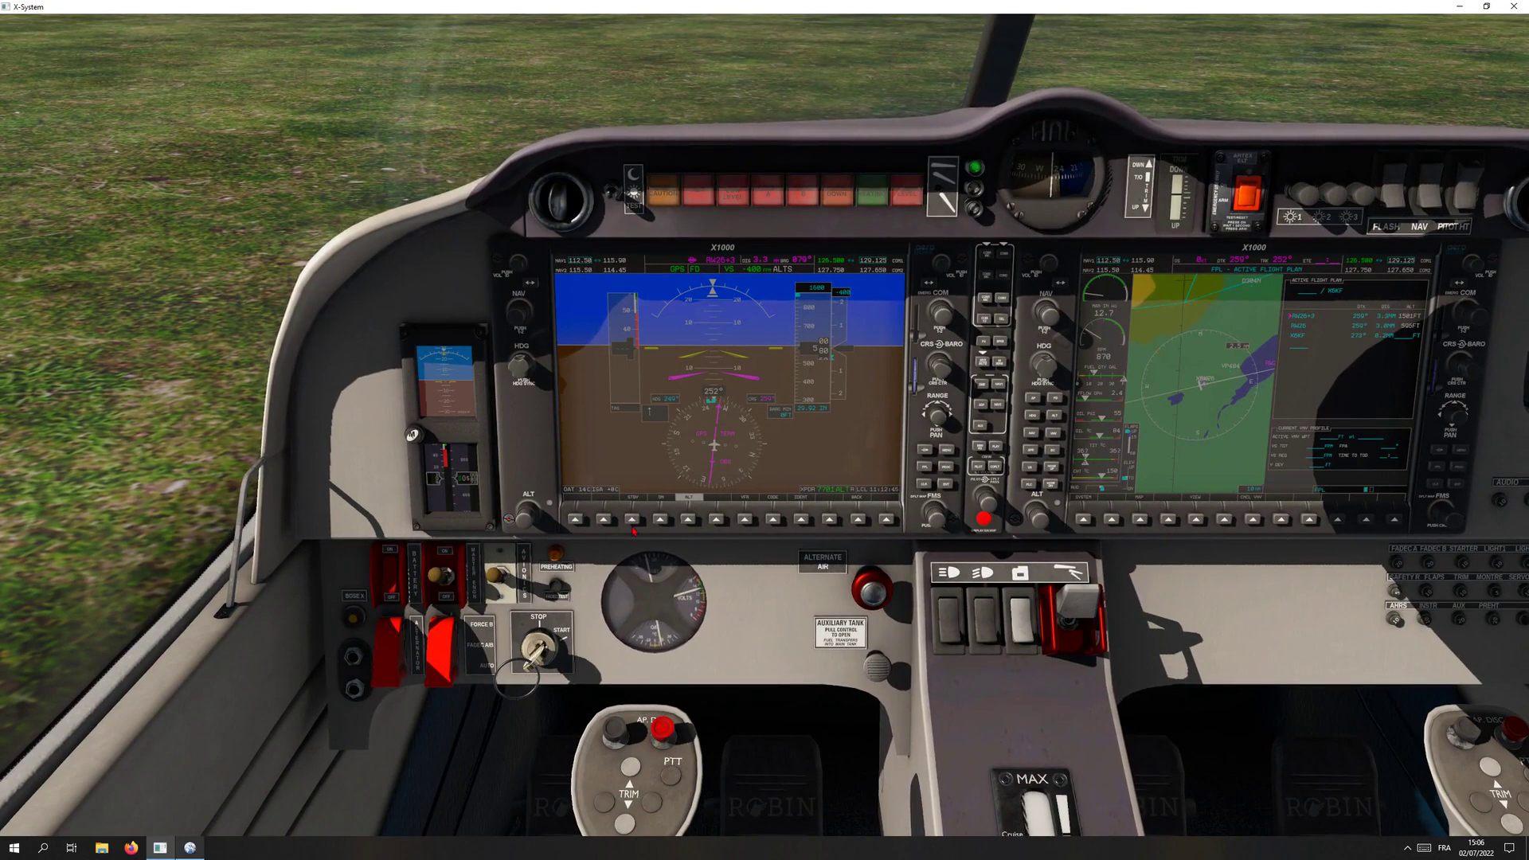
{"action": "key", "text": "shift+4"}
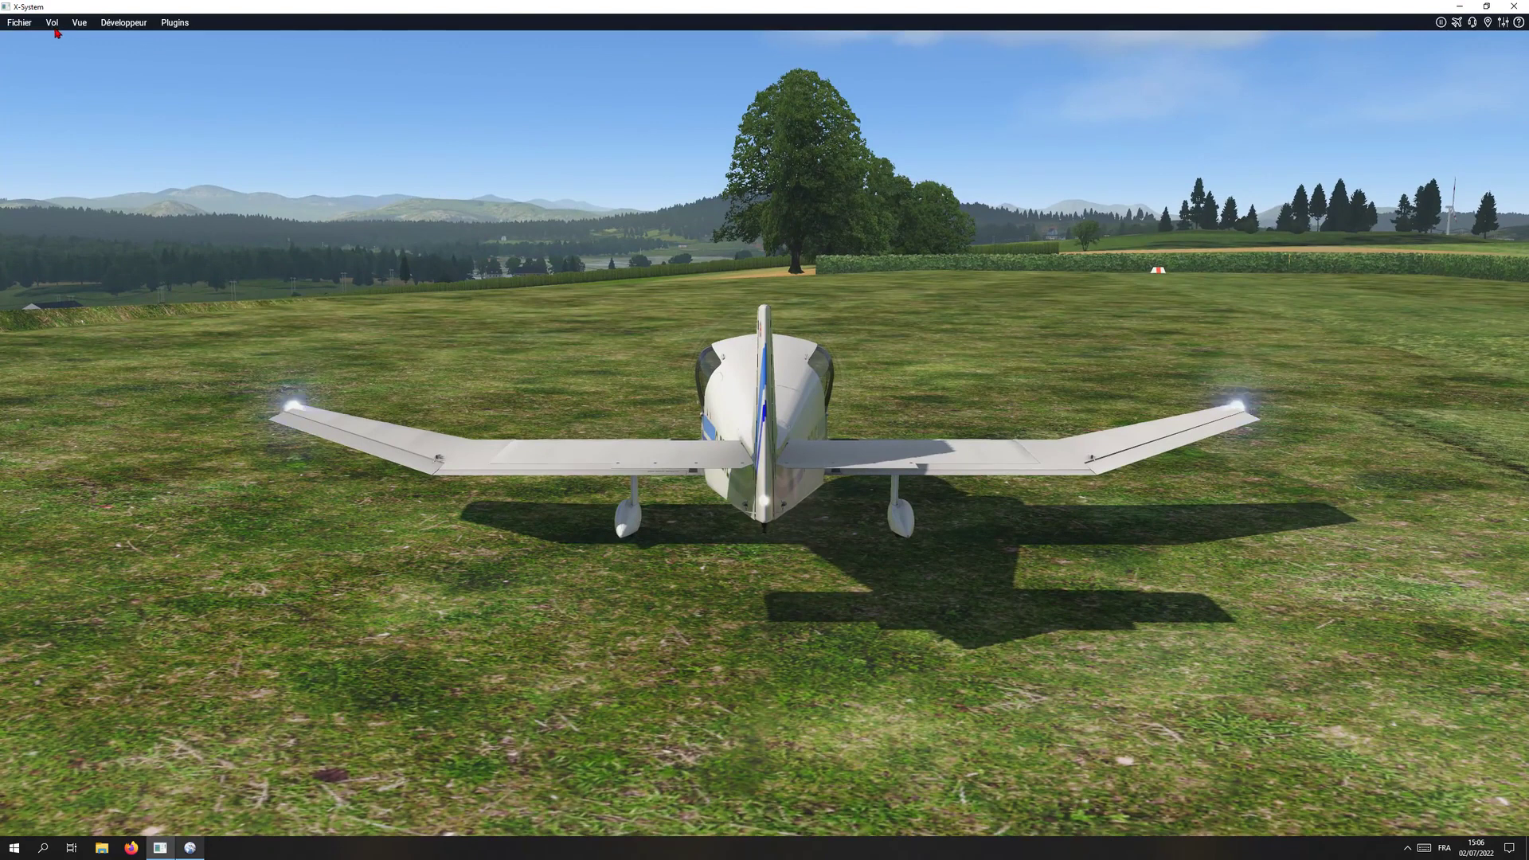
Switch to replay mode and rewind the flight to the final approach over the water, at about 42:40.
{"action": "left_click", "coordinate": [54, 26]}
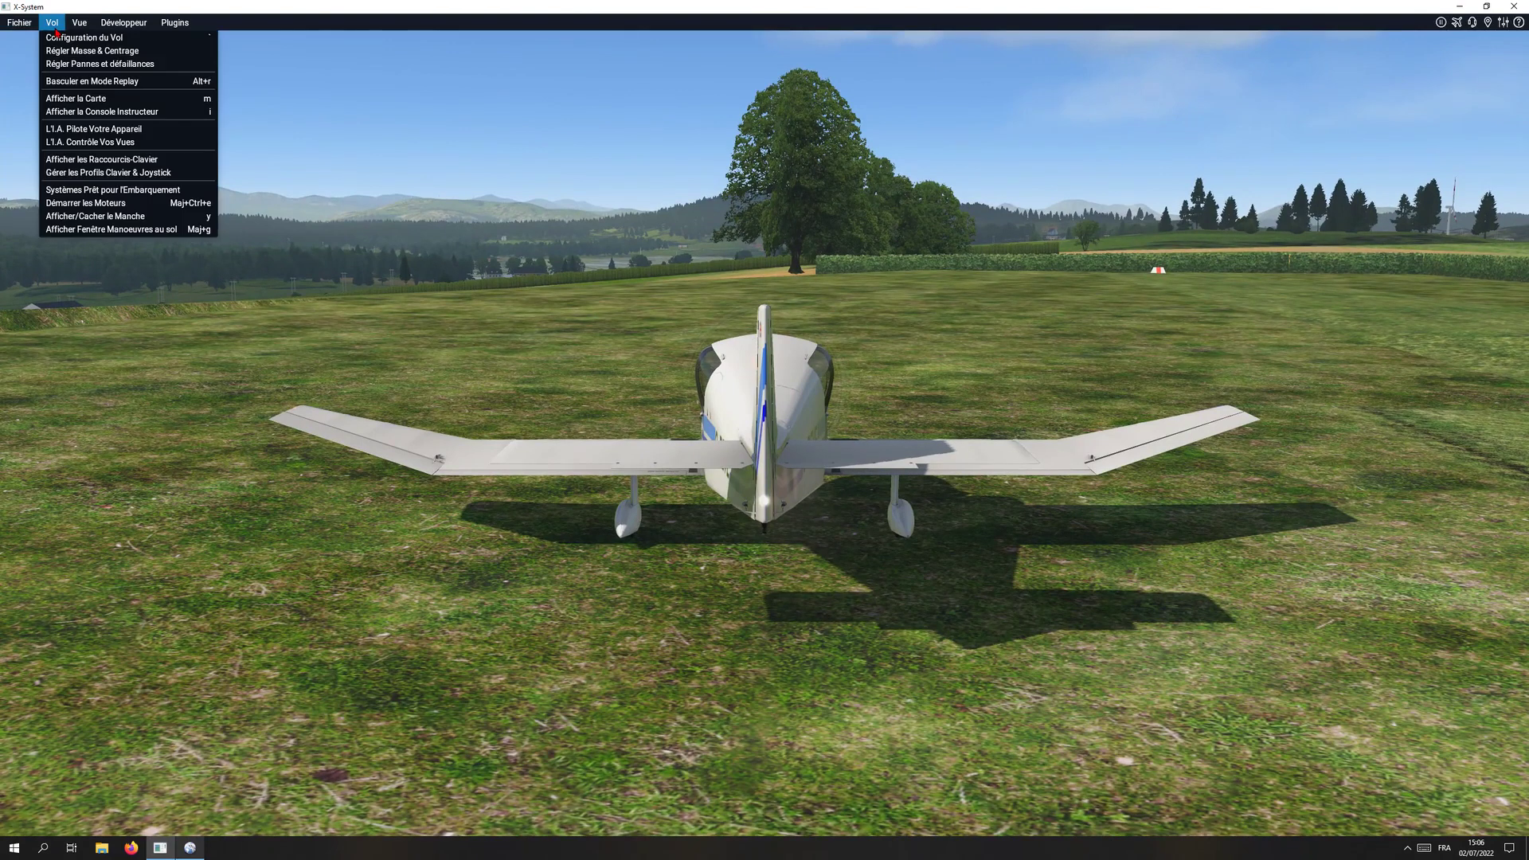
{"action": "left_click", "coordinate": [88, 81]}
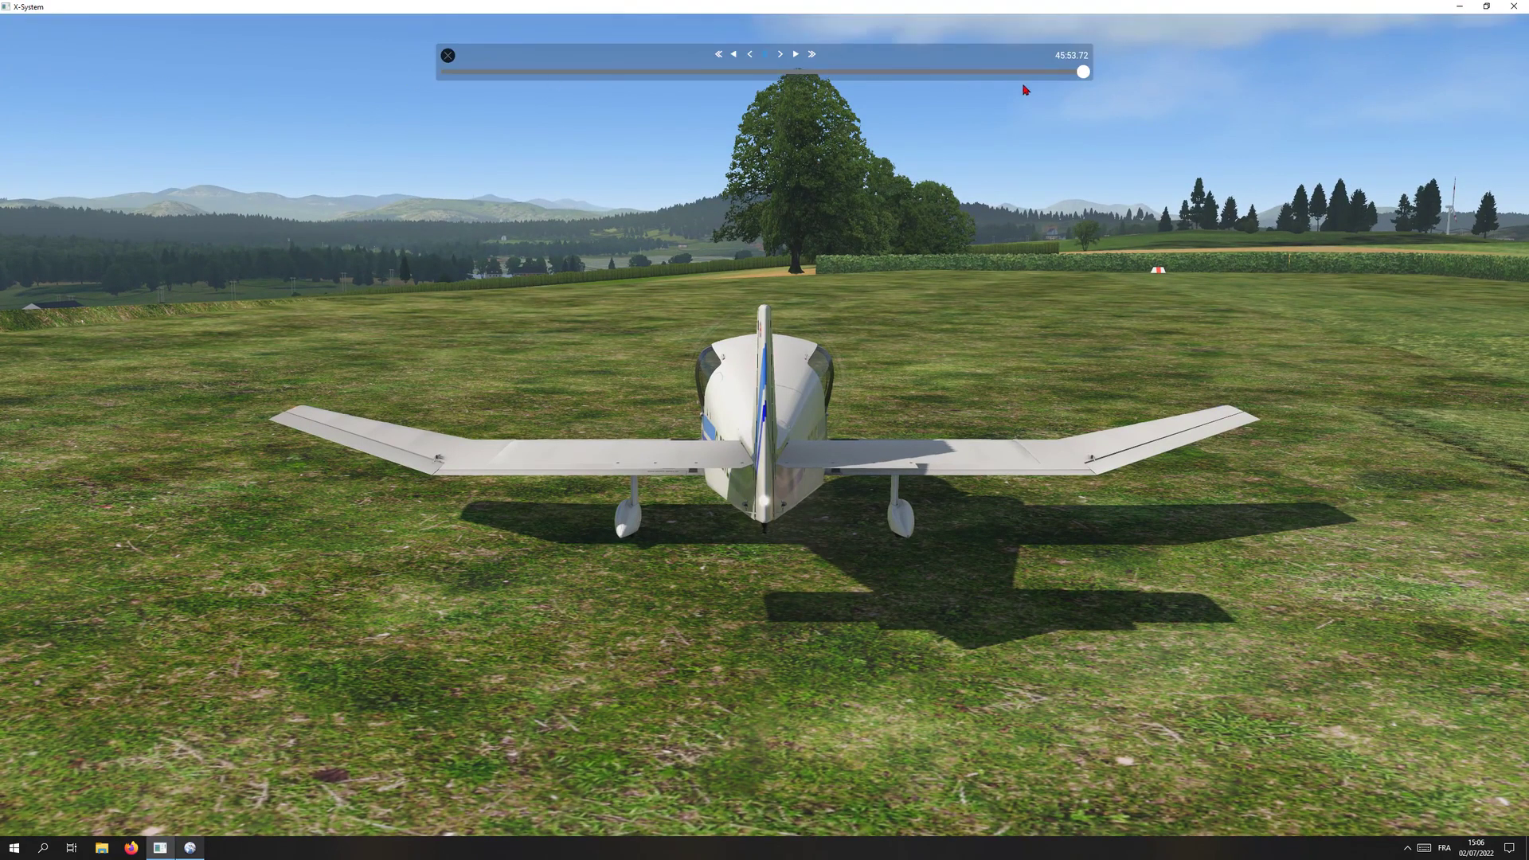
{"action": "left_click", "coordinate": [1049, 72]}
{"action": "left_click", "coordinate": [1002, 72]}
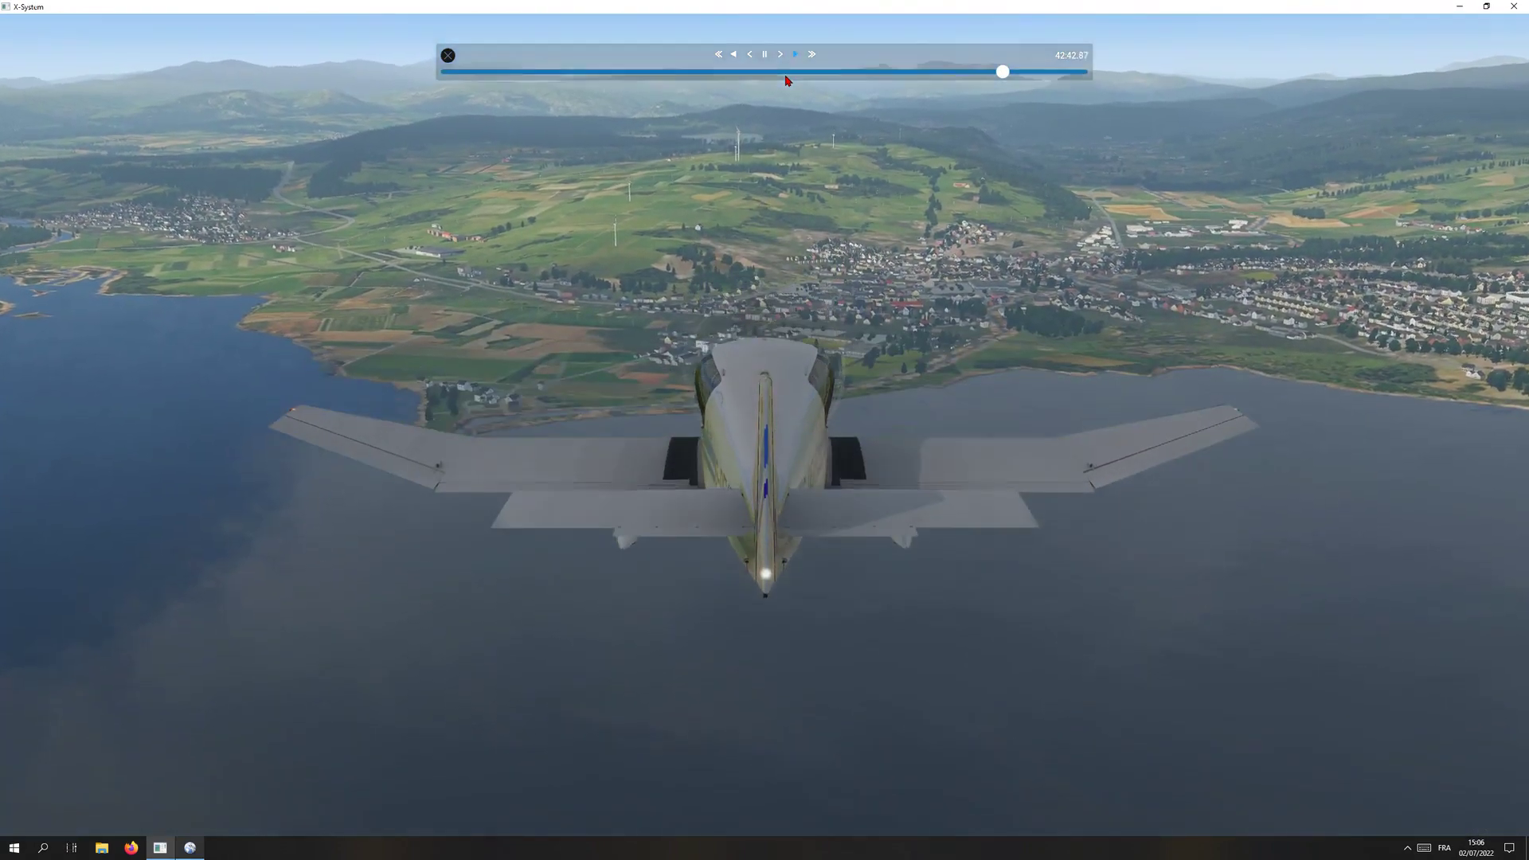
View the replayed approach from the cockpit and examine the runway ahead in close-up before returning to the wider view.
{"action": "key", "text": "shift+9"}
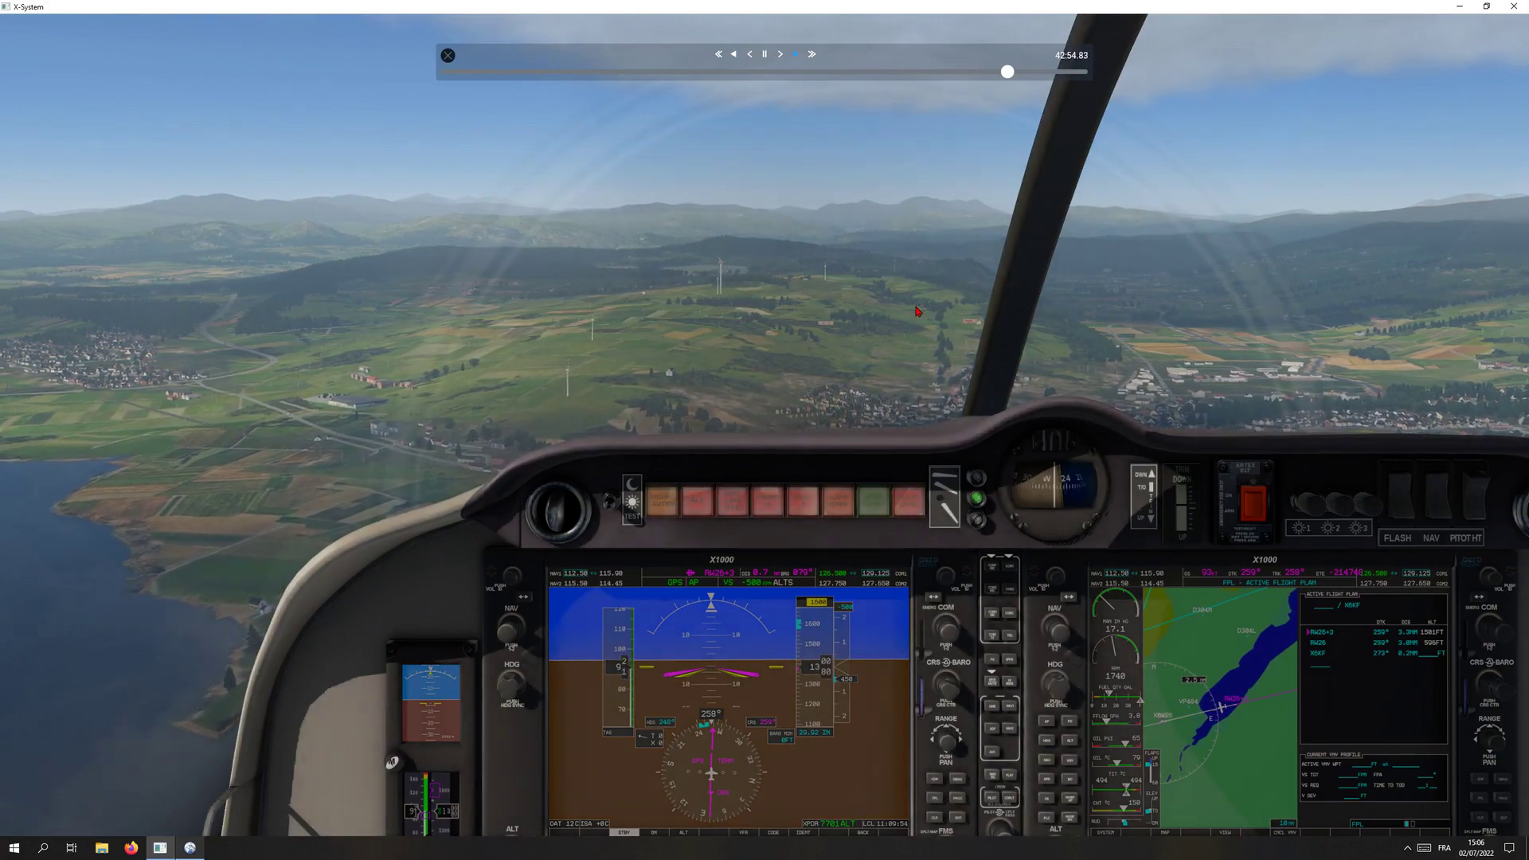
{"action": "scroll", "coordinate": [824, 284], "scroll_direction": "up", "scroll_amount": 5}
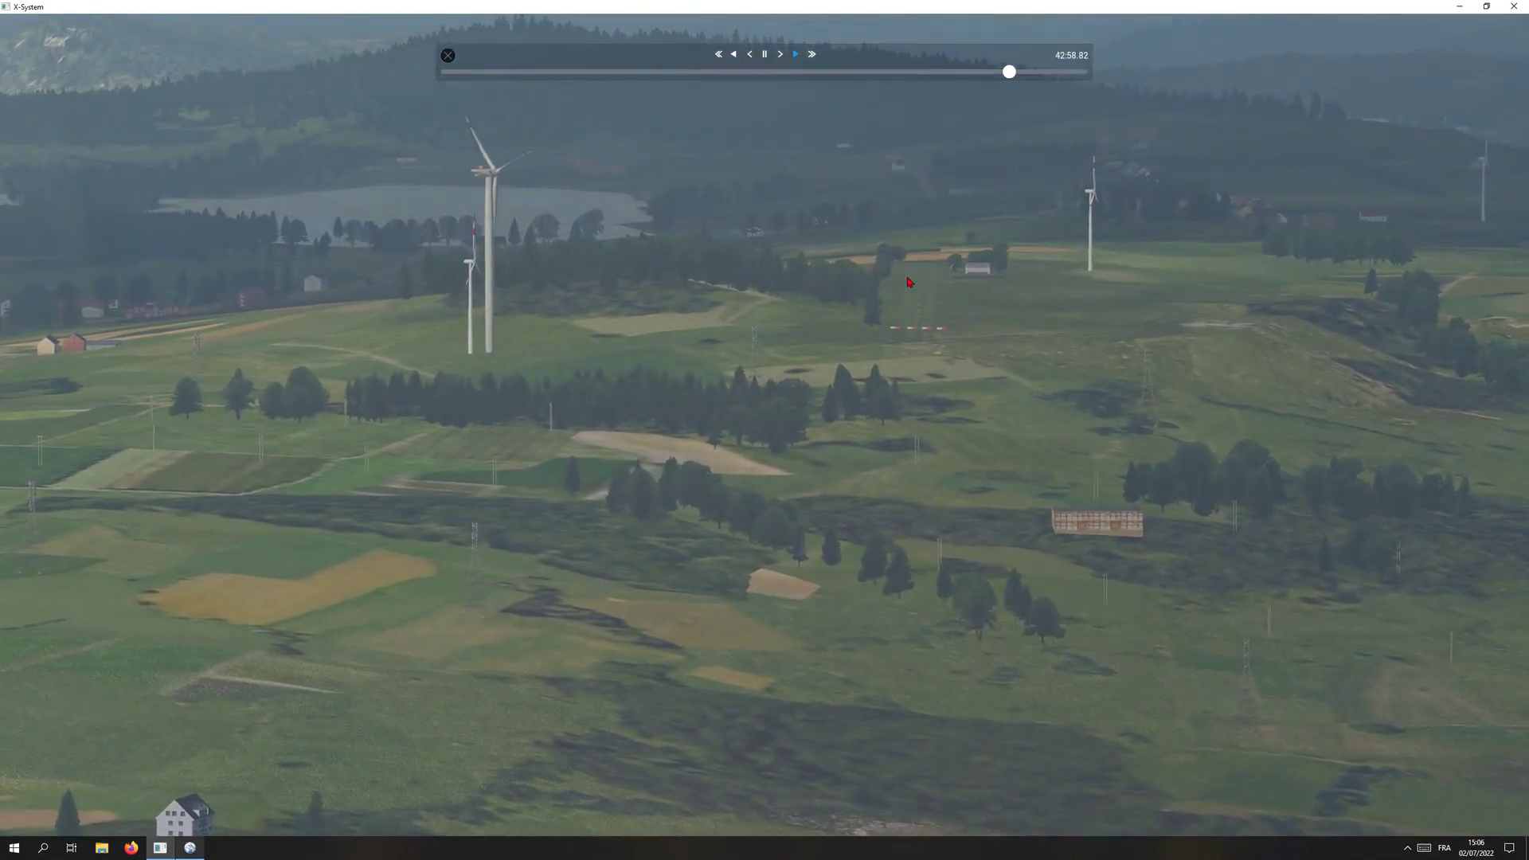
{"action": "scroll", "coordinate": [905, 292], "scroll_direction": "down", "scroll_amount": 3}
{"action": "scroll", "coordinate": [904, 293], "scroll_direction": "down", "scroll_amount": 4}
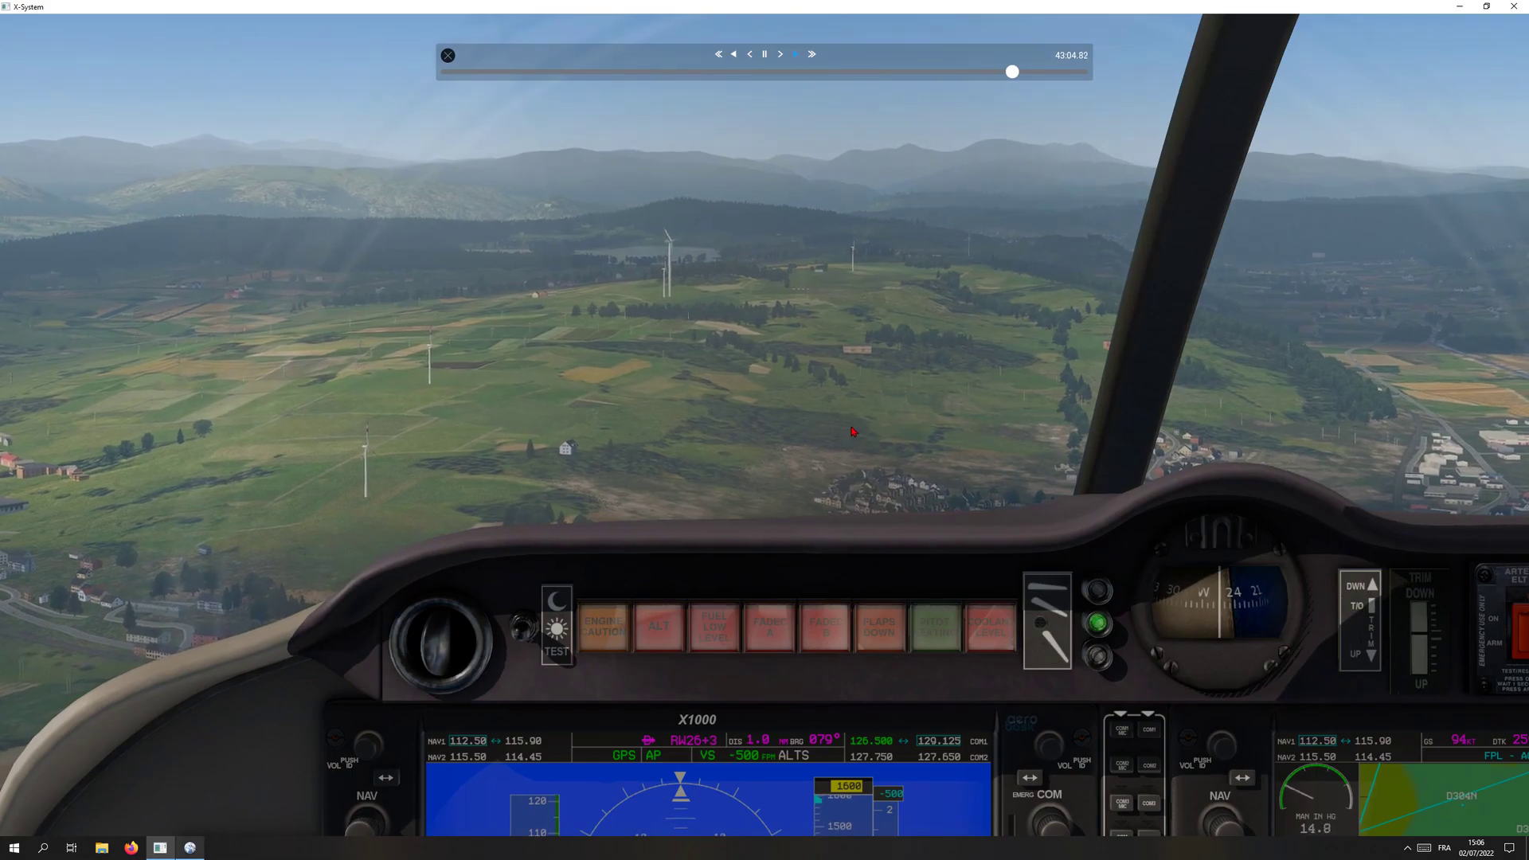
{"action": "left_click_drag", "start_coordinate": [808, 295], "coordinate": [836, 433]}
Compare the replayed aircraft's position with the final leg from RW26+3 in Little Navmap at two points, returning to X-Plane each time.
{"action": "key", "text": "alt+Tab"}
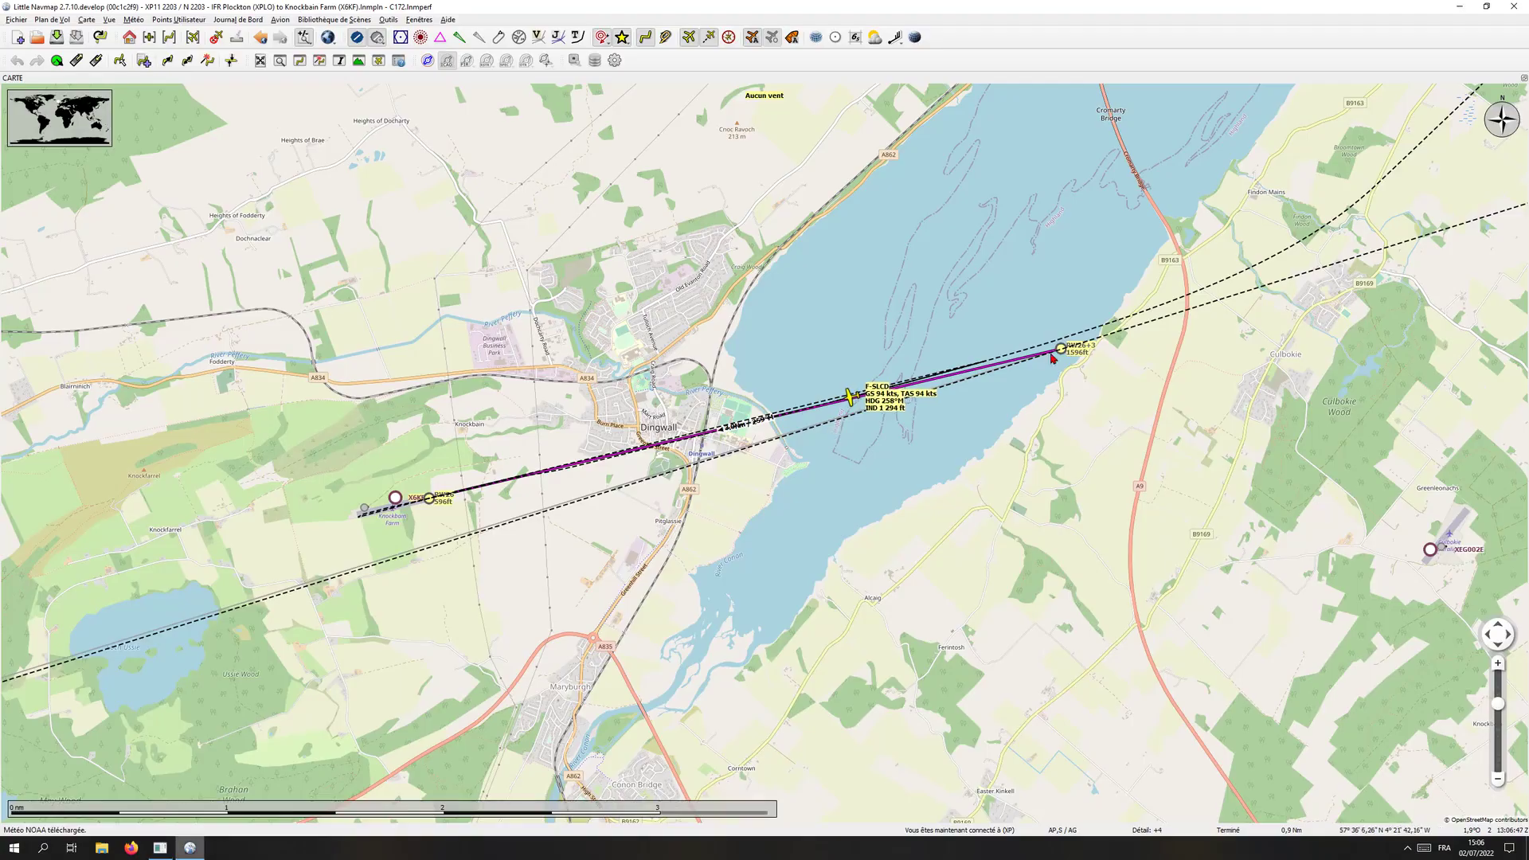
{"action": "key", "text": "alt+Tab"}
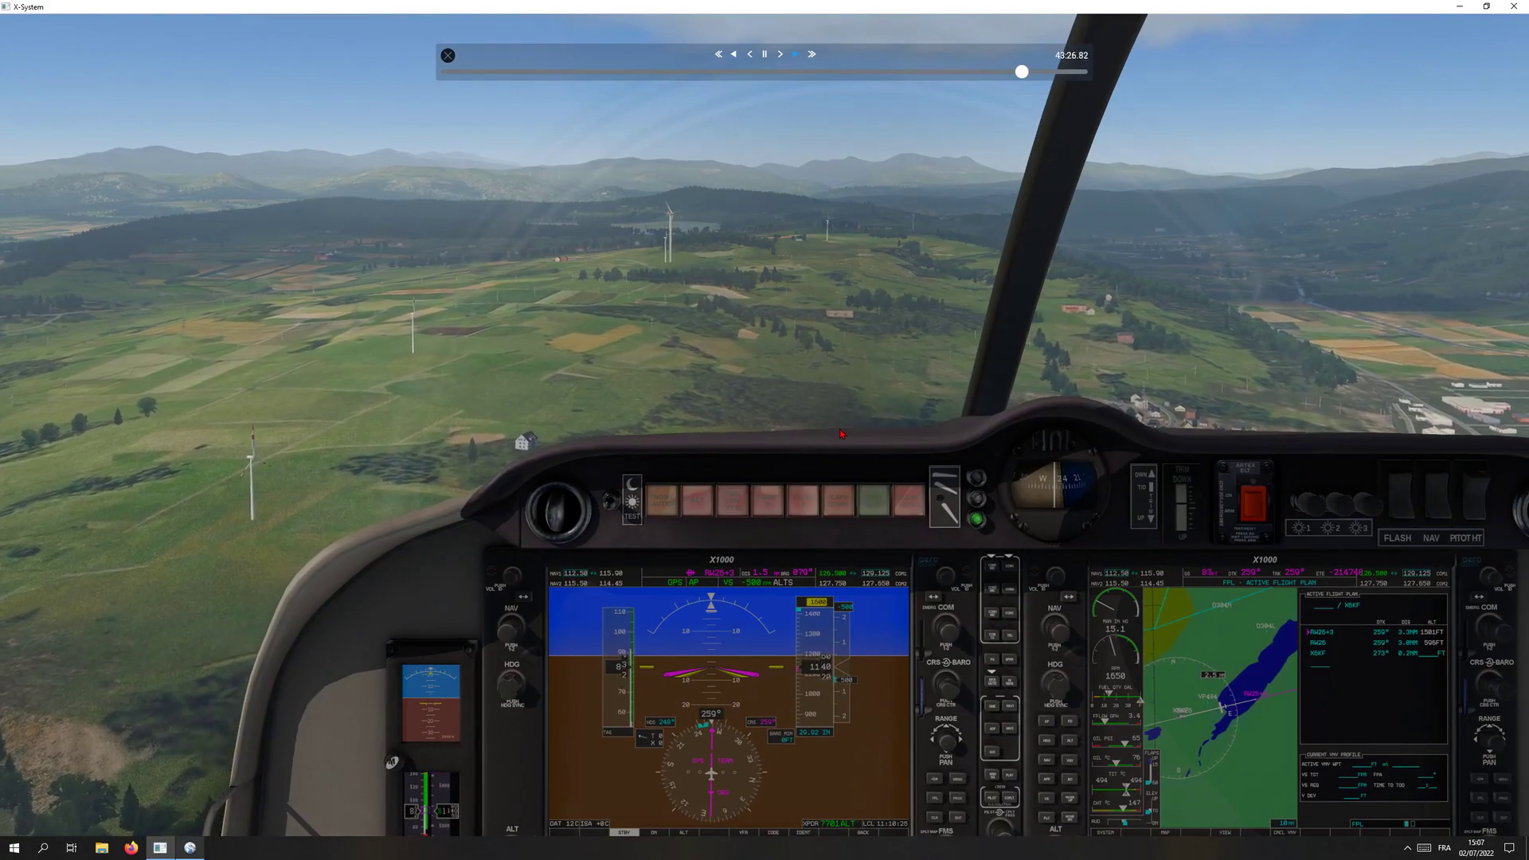
{"action": "key", "text": "alt+Tab"}
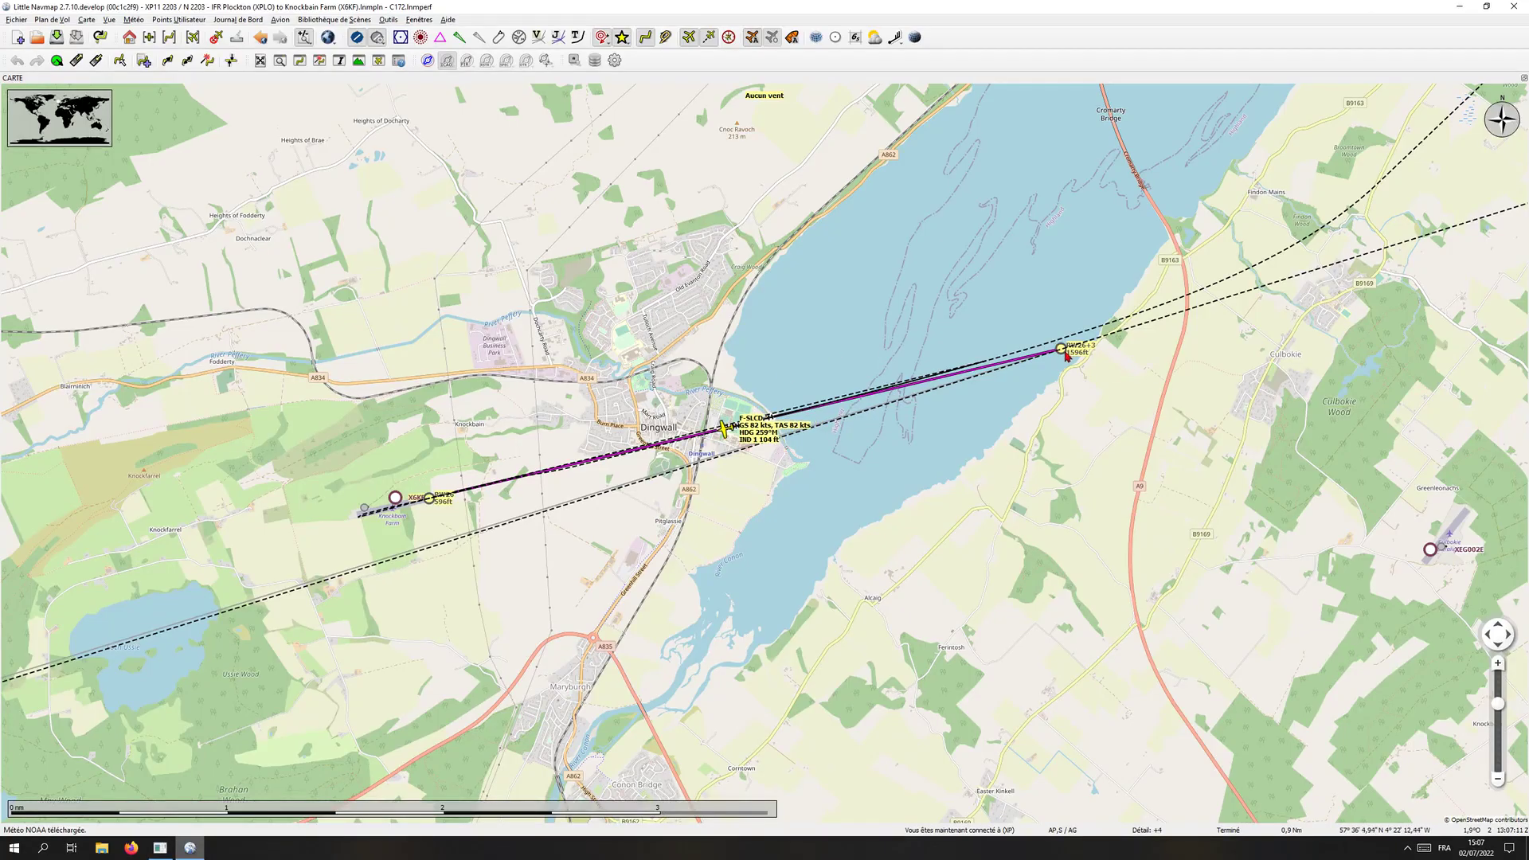
{"action": "key", "text": "alt+Tab"}
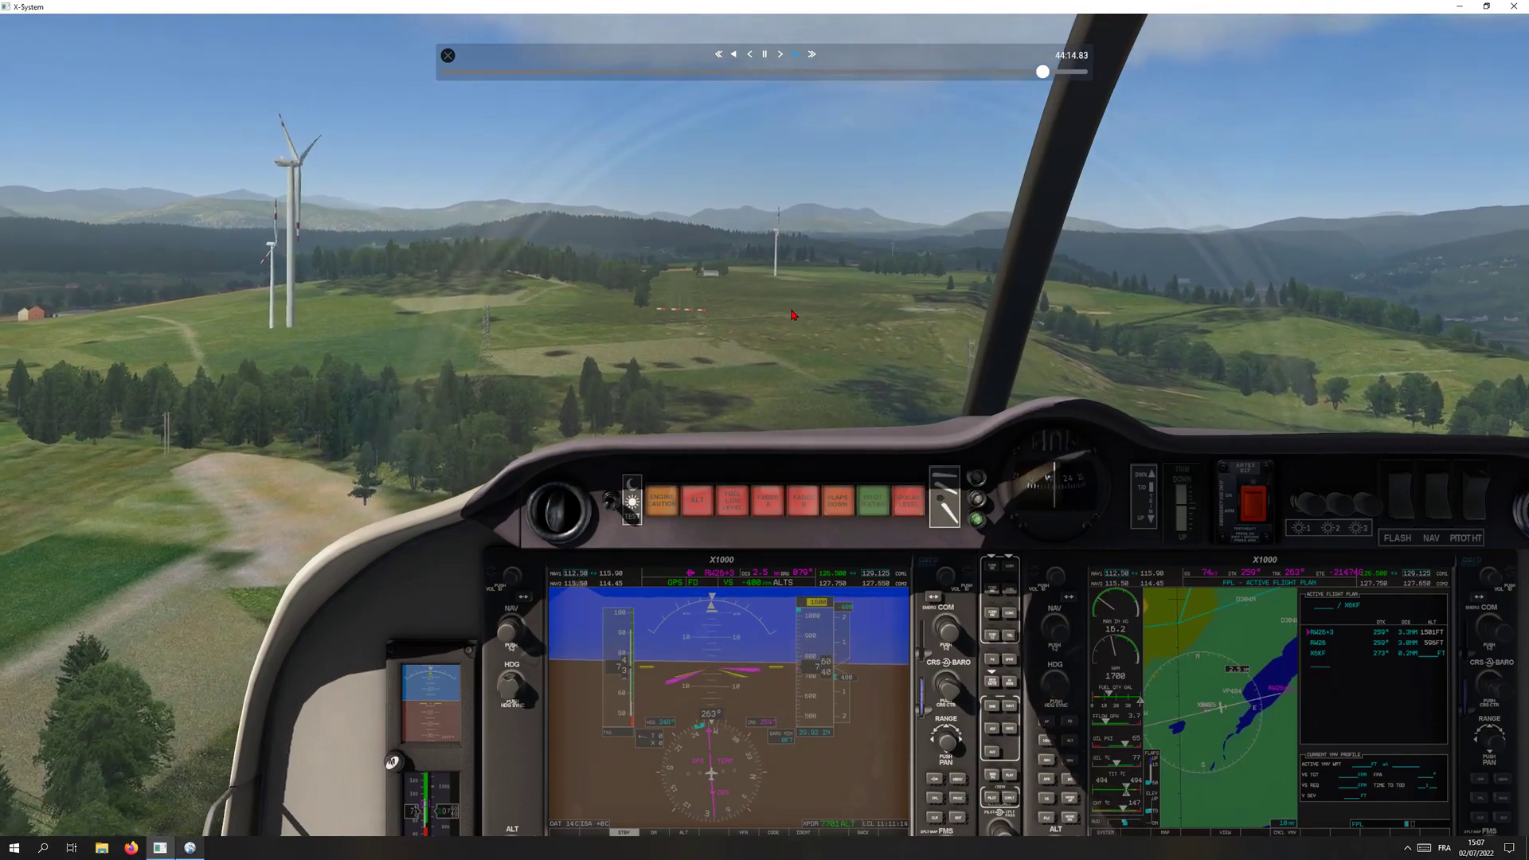
View the Knockbain Farm airfield from outside the aircraft during the replay, and return to the forward cockpit view.
{"action": "key", "text": "shift+8"}
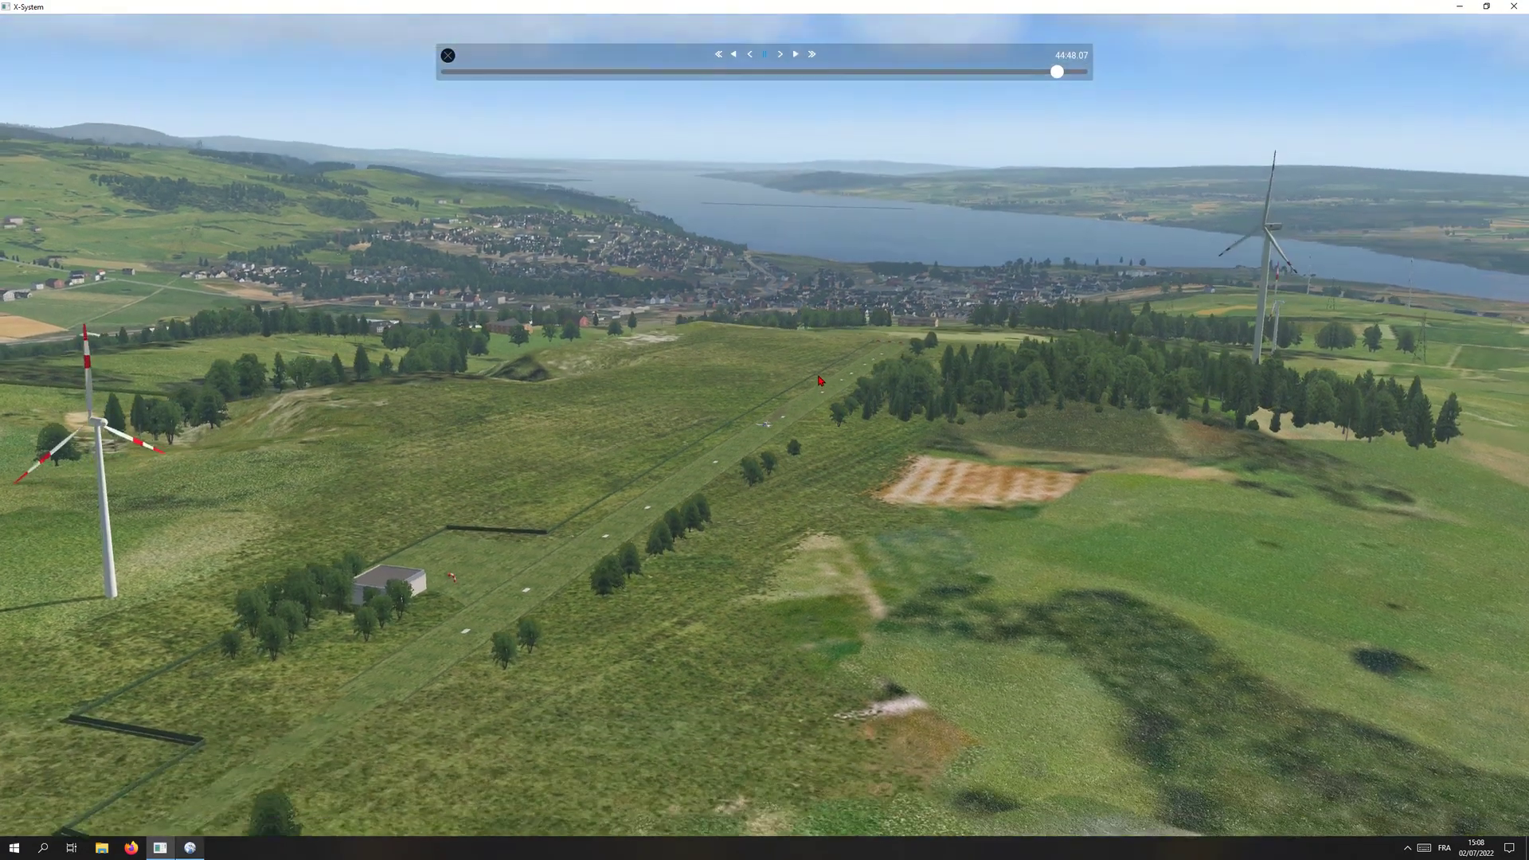
{"action": "key", "text": "w"}
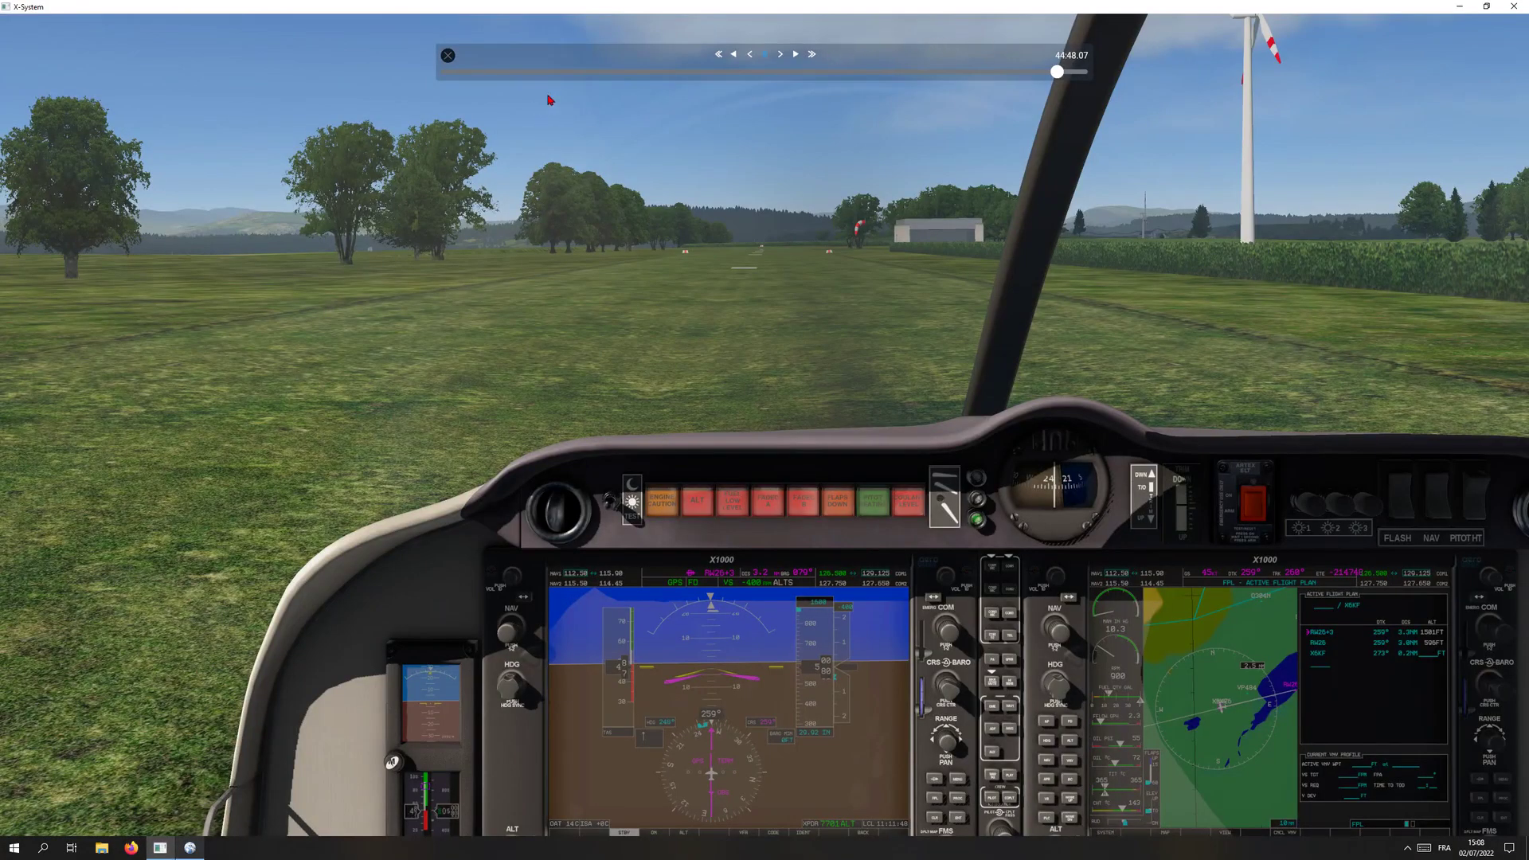
Exit replay mode, and switch off the avionics and the battery master in the parked aircraft's cockpit.
{"action": "left_click", "coordinate": [55, 21]}
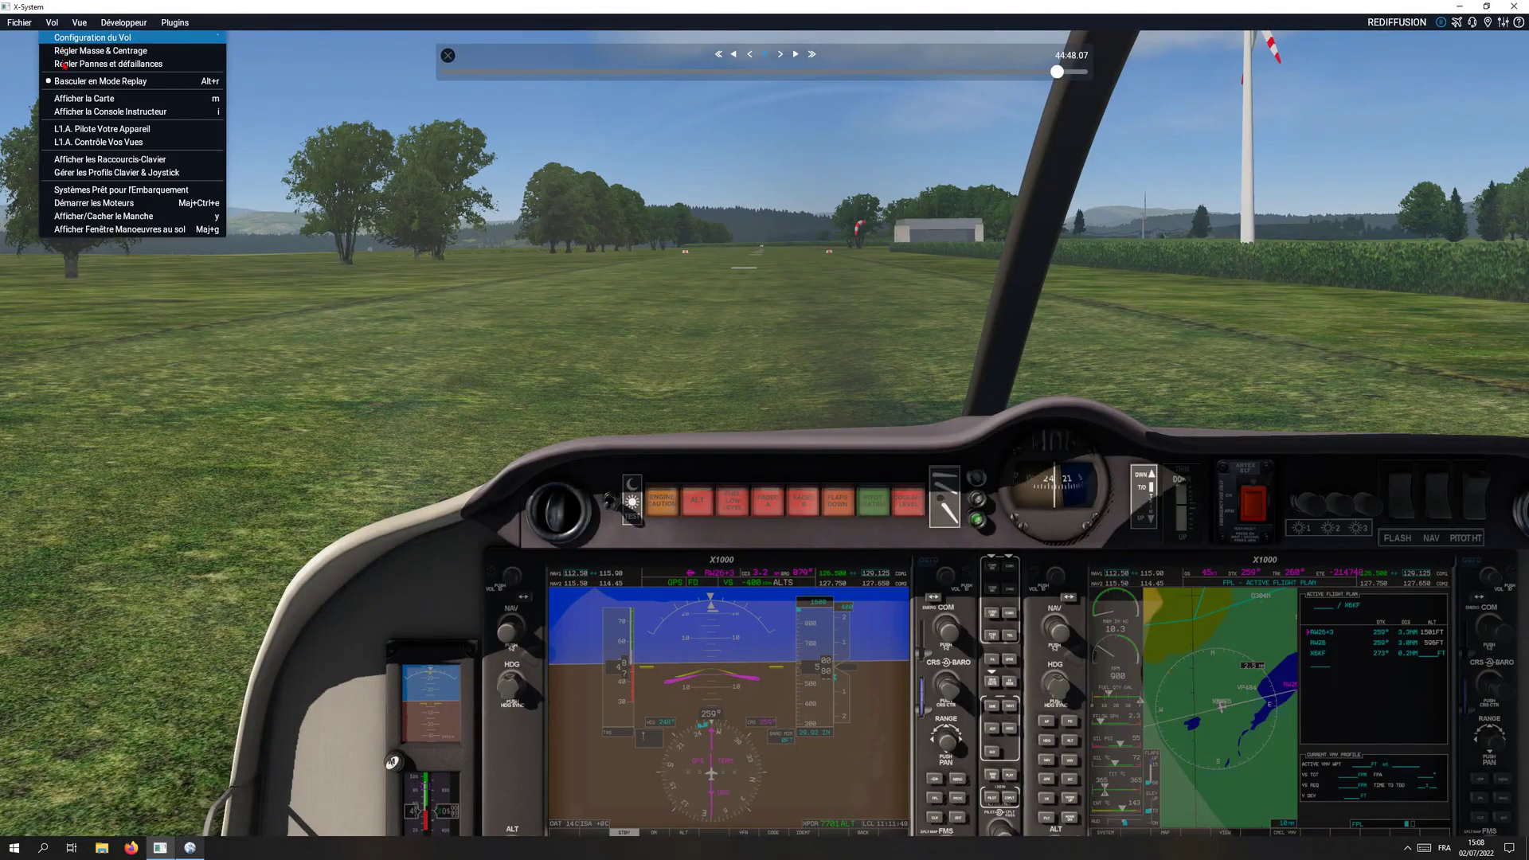
{"action": "left_click", "coordinate": [79, 93]}
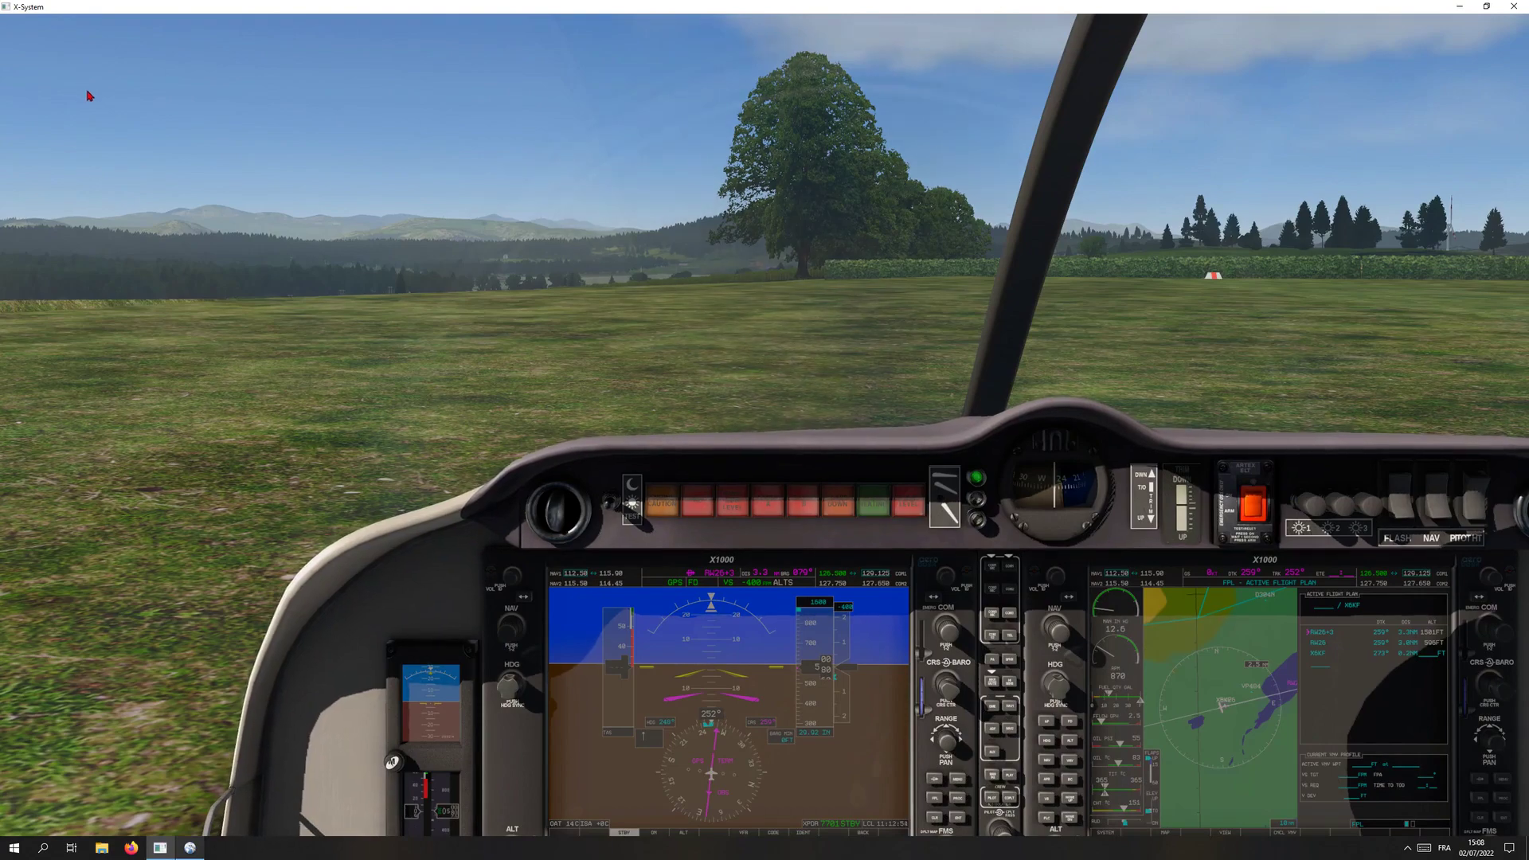
{"action": "key", "text": "Down"}
{"action": "key", "text": "Down"}
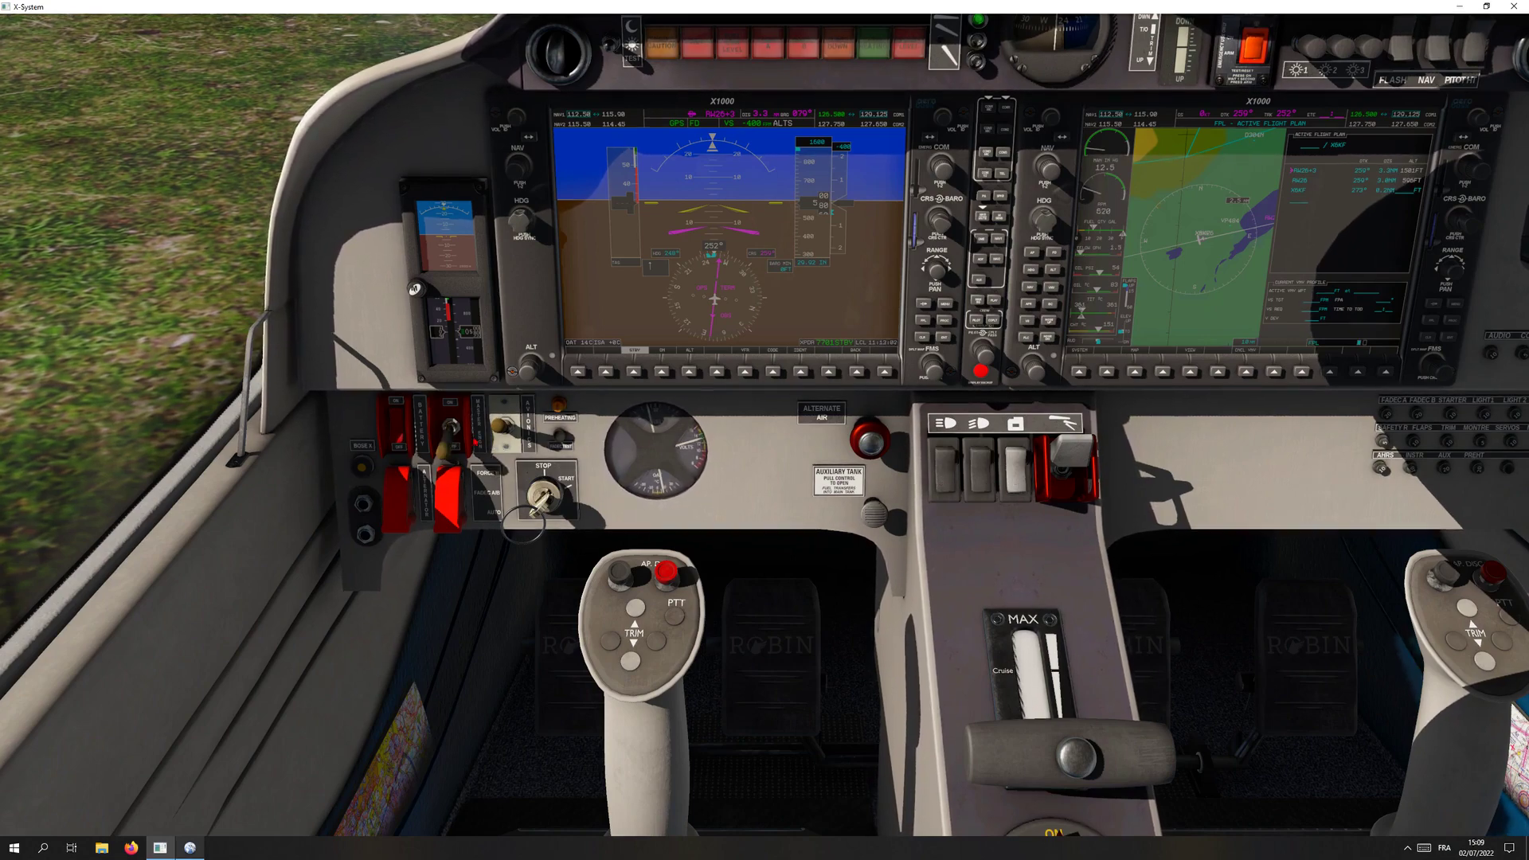
{"action": "left_click", "coordinate": [505, 434]}
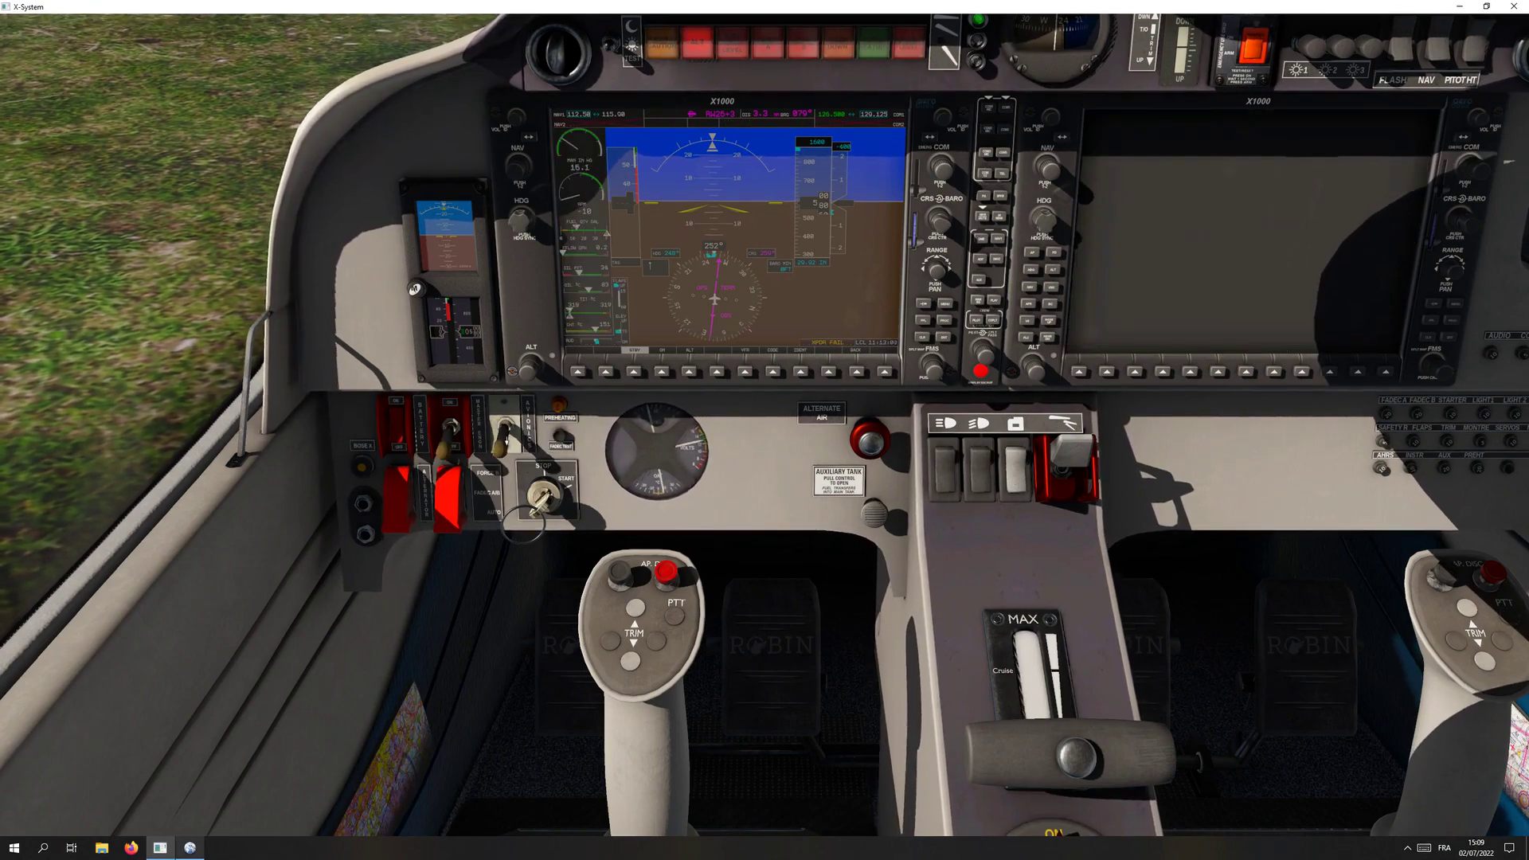
{"action": "left_click", "coordinate": [398, 446]}
{"action": "left_click", "coordinate": [400, 490]}
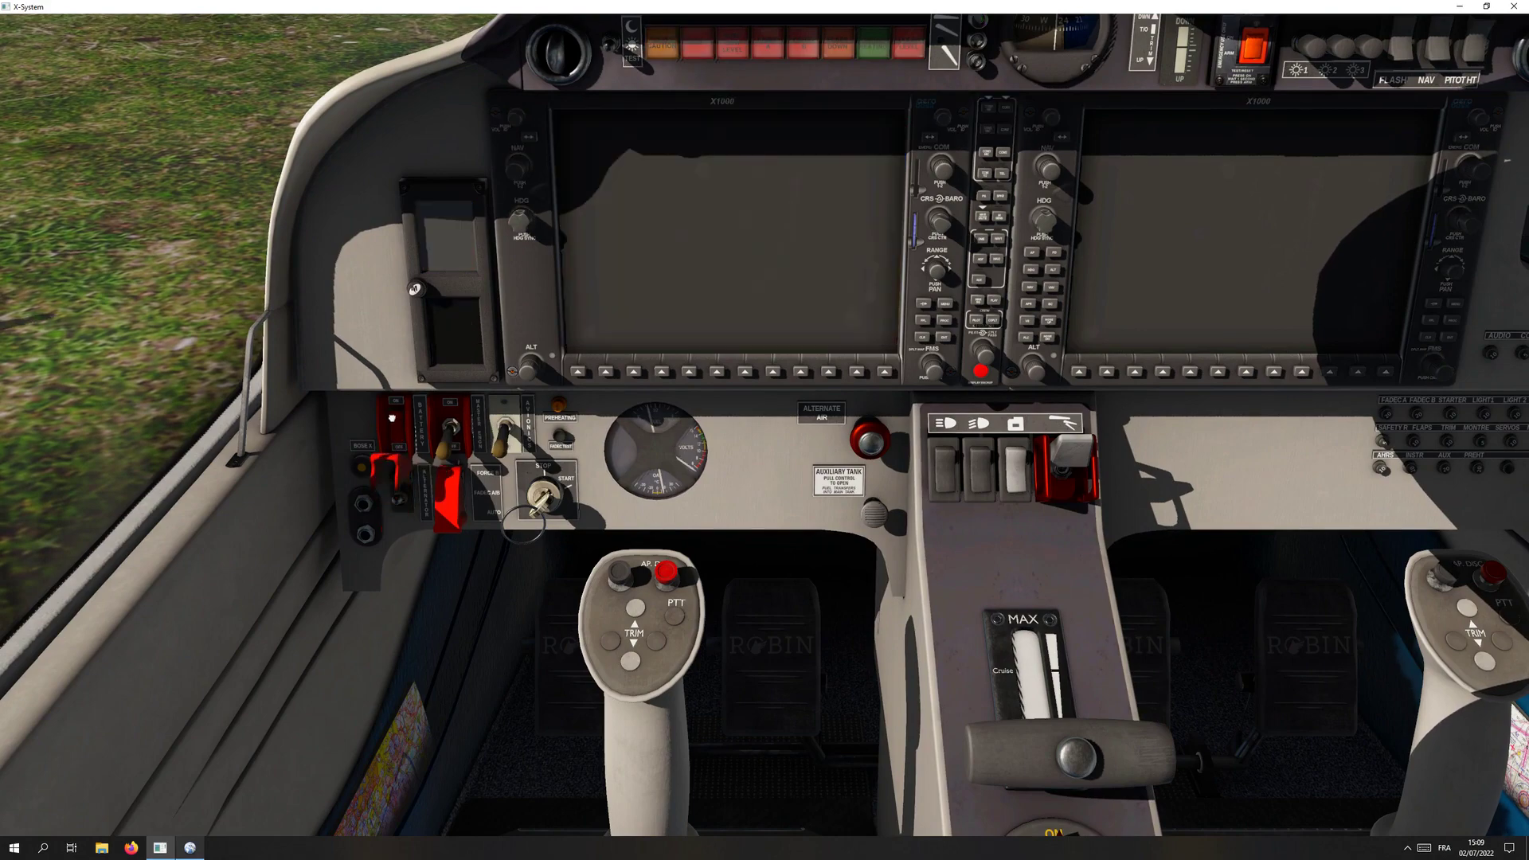
{"action": "left_click", "coordinate": [394, 491]}
Turn the fuel selector on the centre console to OFF and open the canopy.
{"action": "key", "text": "f"}
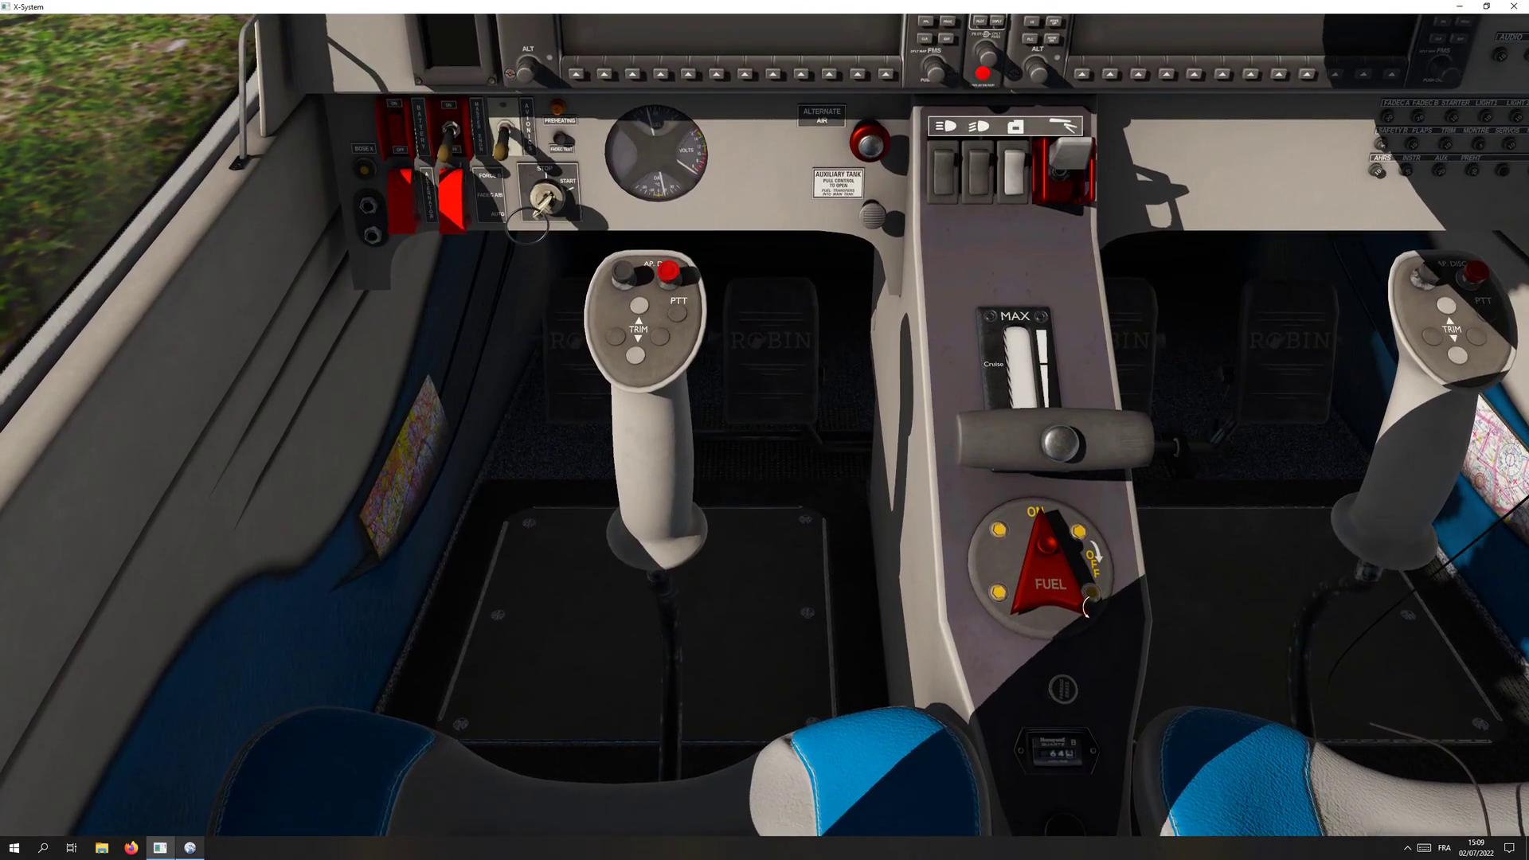
{"action": "left_click", "coordinate": [1033, 521]}
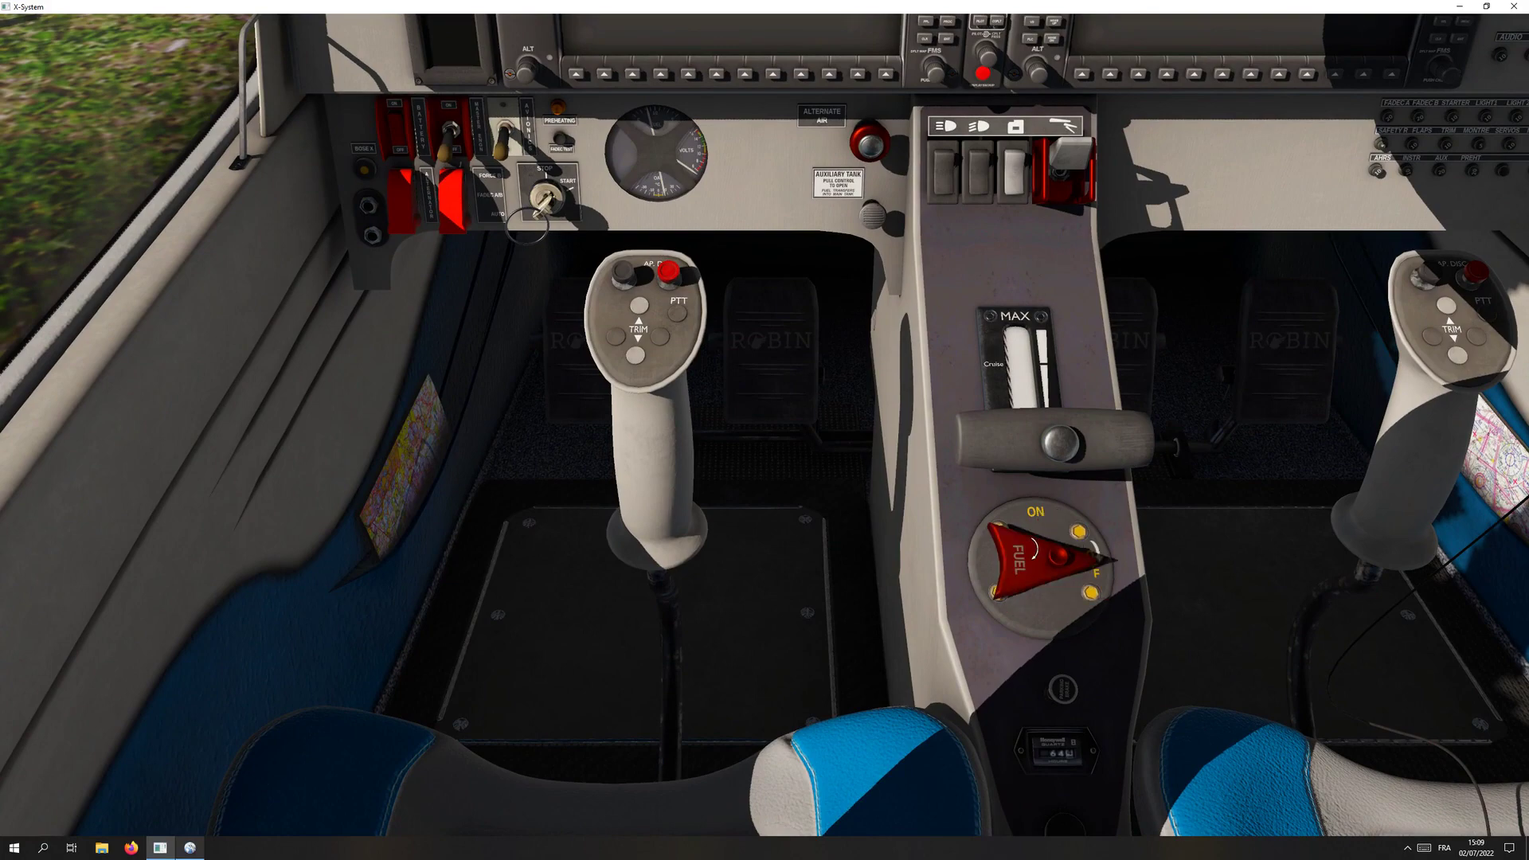
{"action": "key", "text": "shift+w"}
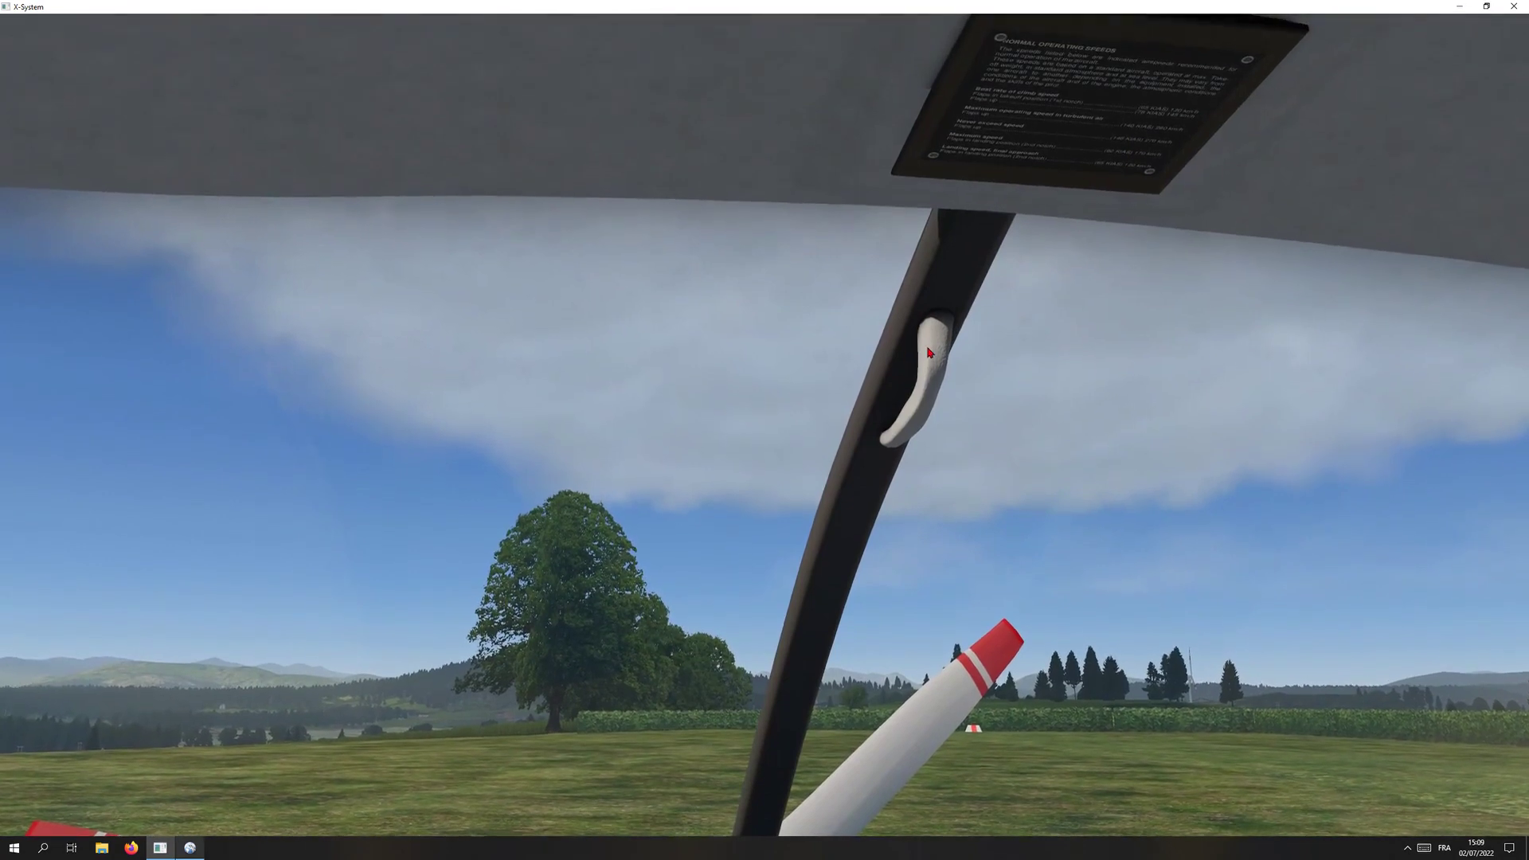
{"action": "left_click_drag", "start_coordinate": [932, 406], "coordinate": [1038, 293]}
View the parked aircraft from outside and circle round to see its left side.
{"action": "key", "text": "shift+8"}
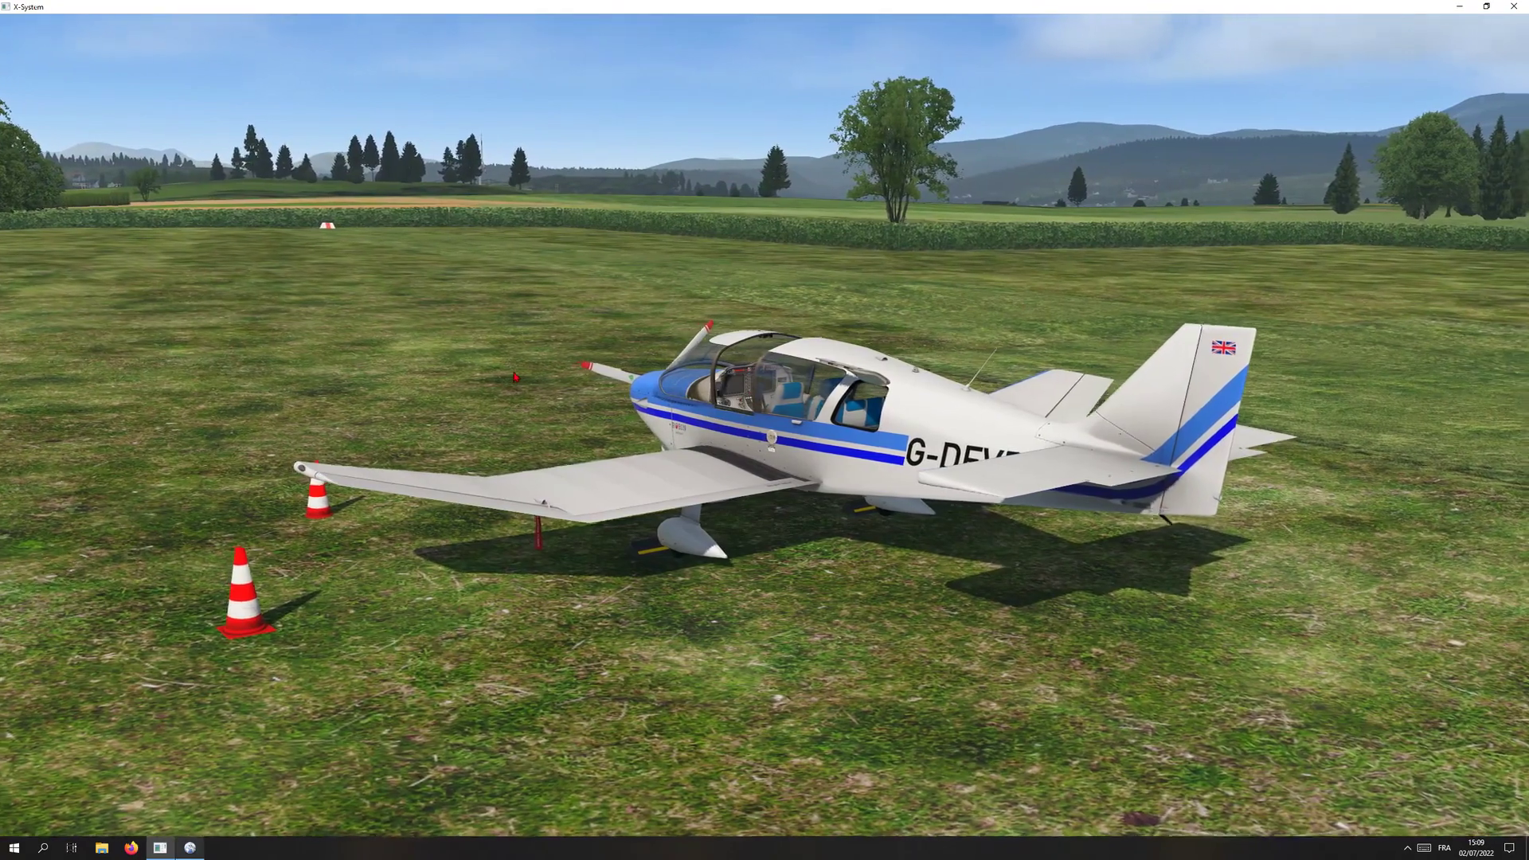
{"action": "left_click_drag", "start_coordinate": [1035, 307], "coordinate": [516, 377]}
{"action": "key", "text": "Left"}
{"action": "key", "text": "Left"}
{"action": "key", "text": "Left"}
{"action": "key", "text": "Left"}
{"action": "key", "text": "Left"}
{"action": "key", "text": "Left"}
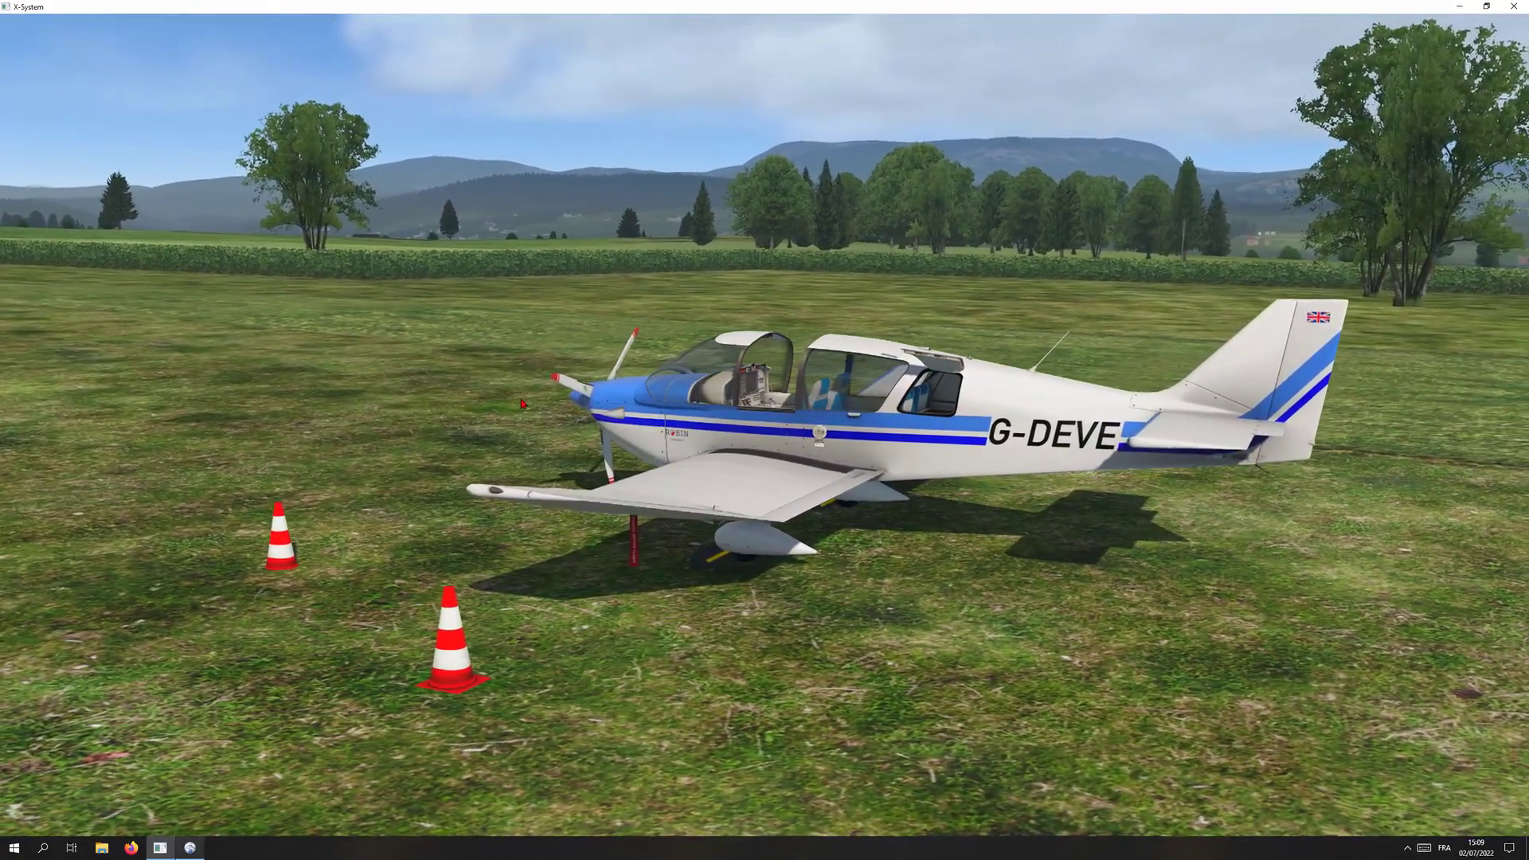
Switch to Little Navmap and delete the aircraft trail from the map.
{"action": "key", "text": "alt+Tab"}
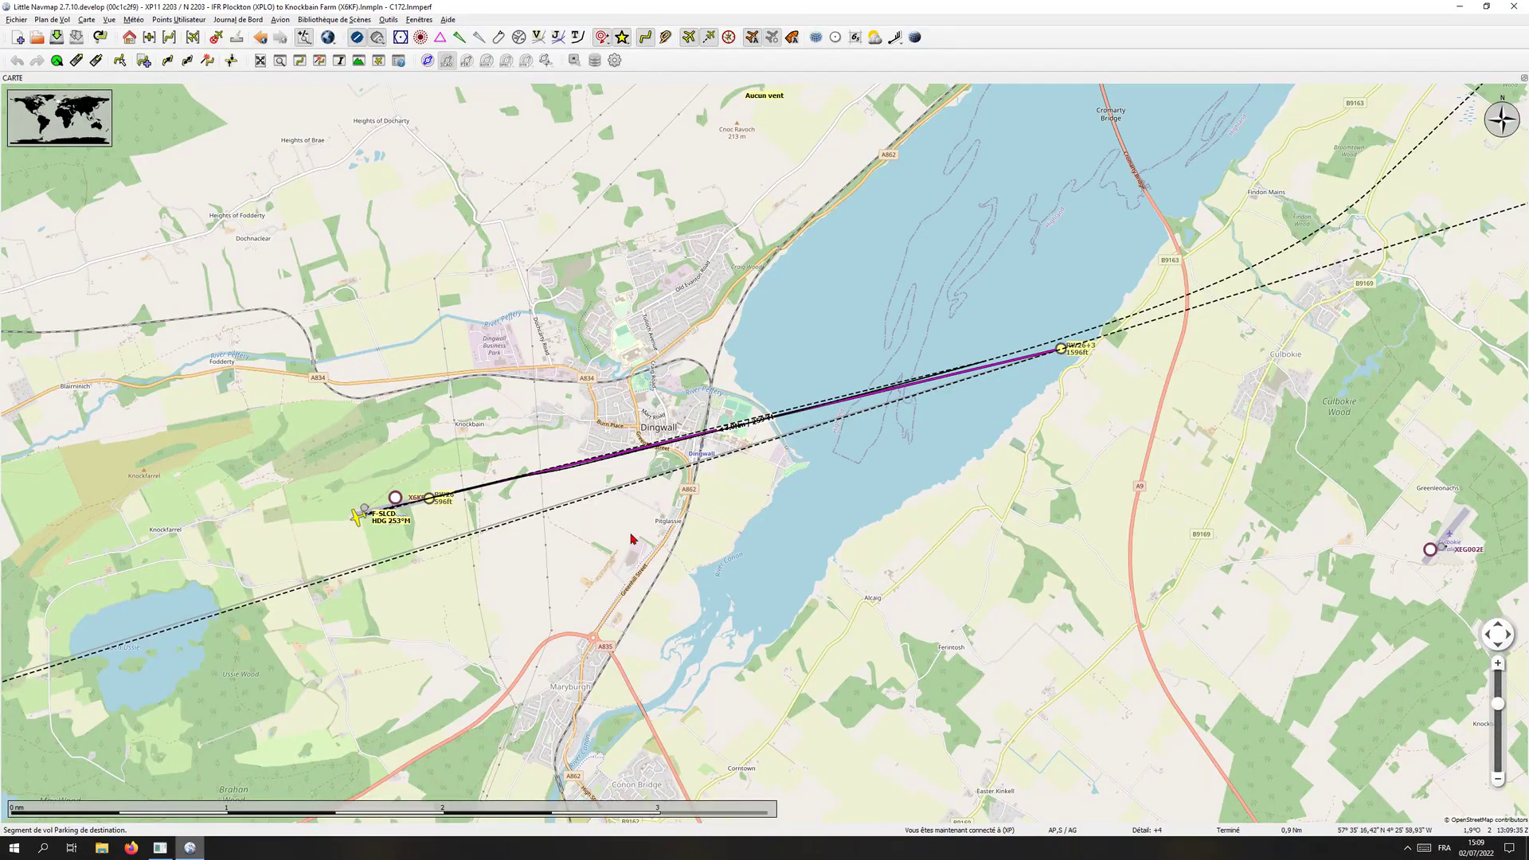
{"action": "scroll", "coordinate": [635, 543], "scroll_direction": "down", "scroll_amount": 5}
{"action": "left_click_drag", "start_coordinate": [779, 667], "coordinate": [1228, 517]}
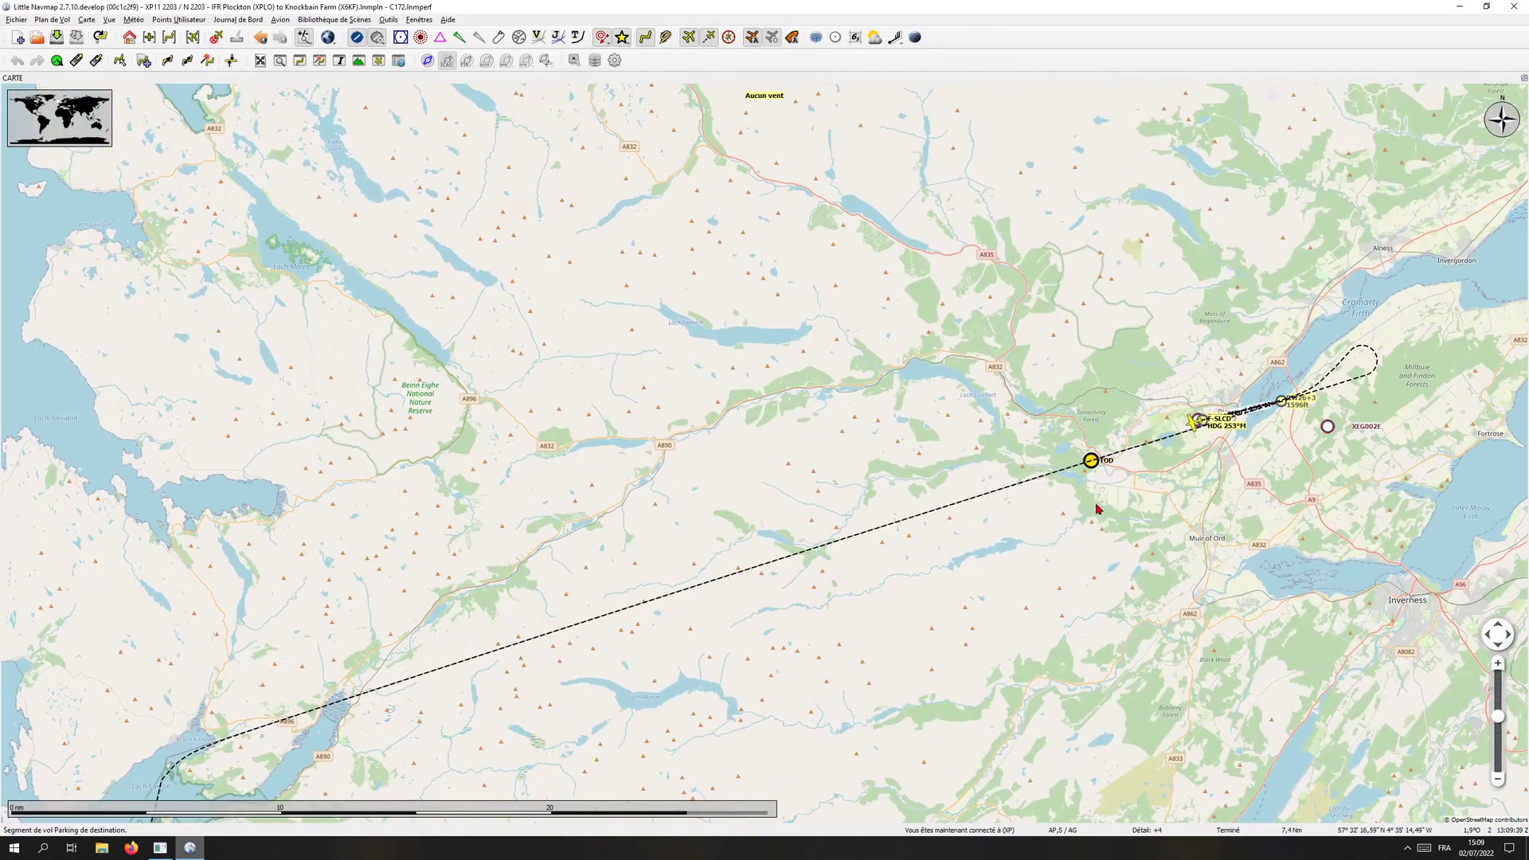
{"action": "scroll", "coordinate": [1132, 493], "scroll_direction": "up", "scroll_amount": 3}
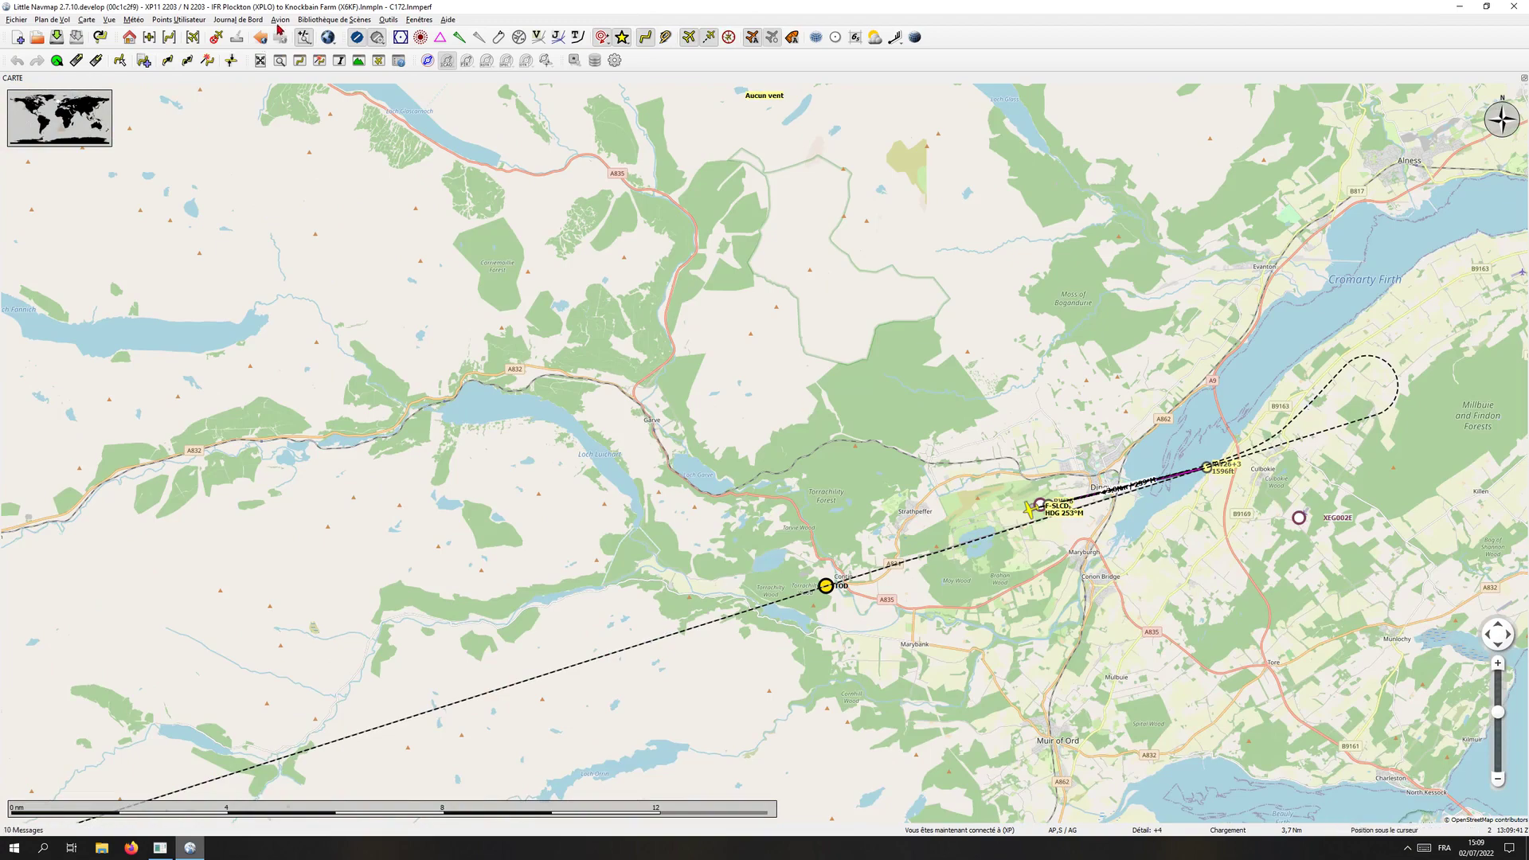
{"action": "left_click", "coordinate": [215, 36]}
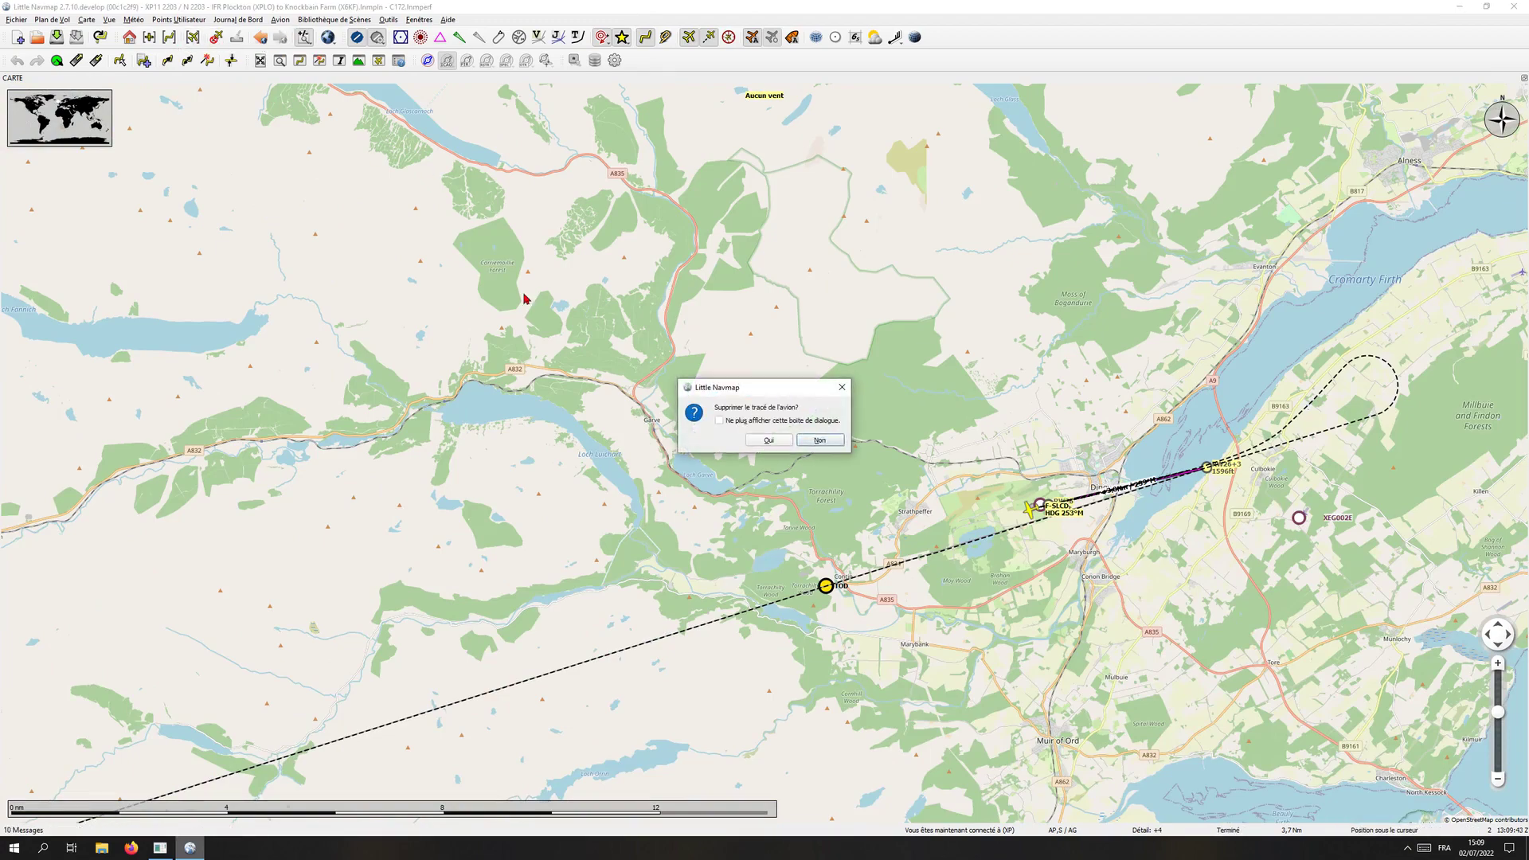
{"action": "left_click", "coordinate": [766, 441]}
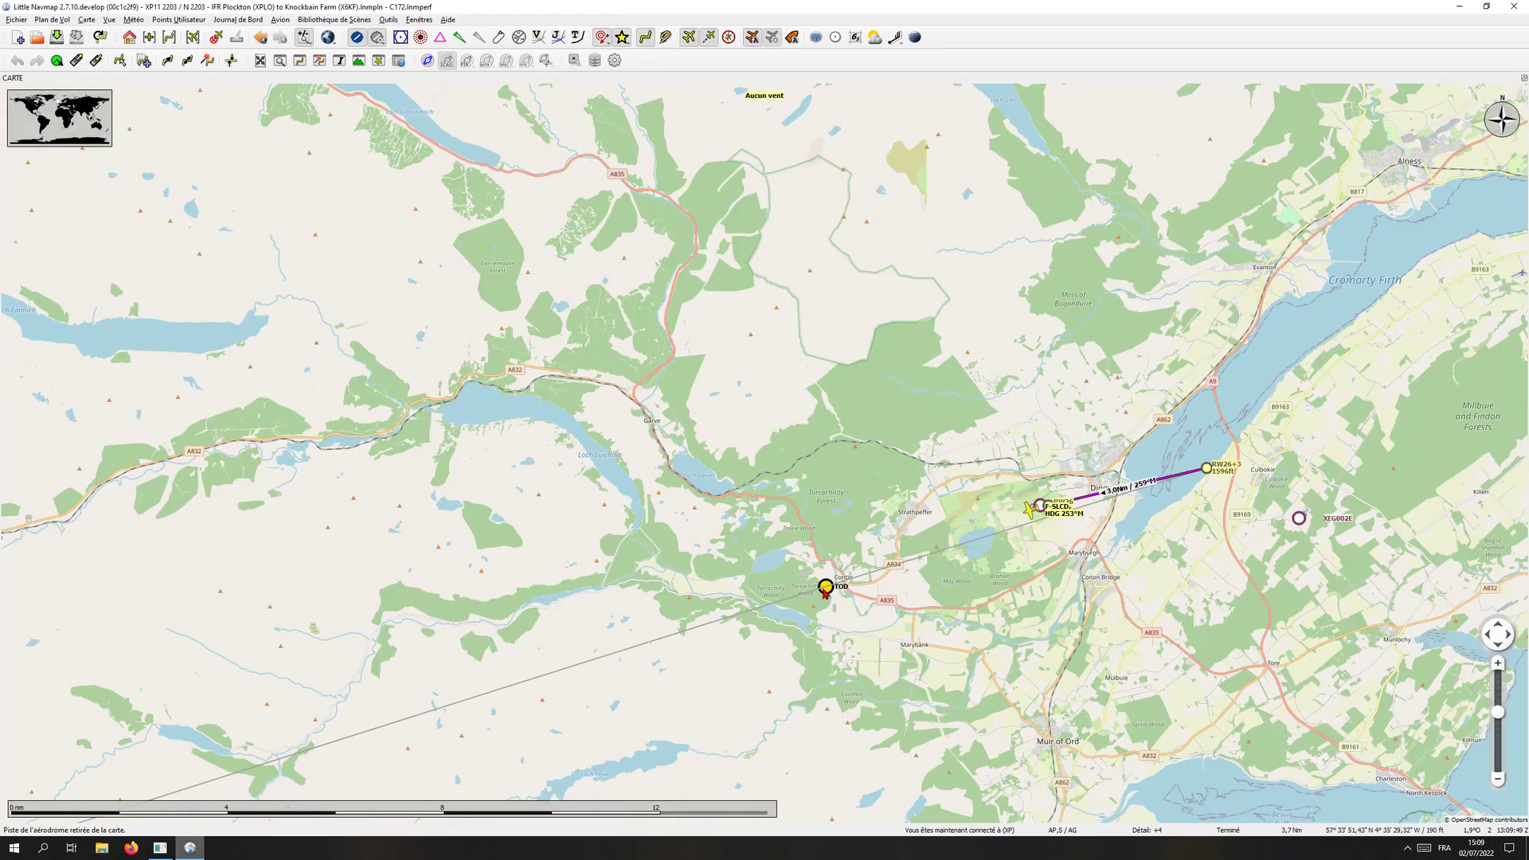
Examine the details of waypoint RW26+3 and the final leg from it to RW26 on the map.
{"action": "scroll", "coordinate": [824, 589], "scroll_direction": "up", "scroll_amount": 6}
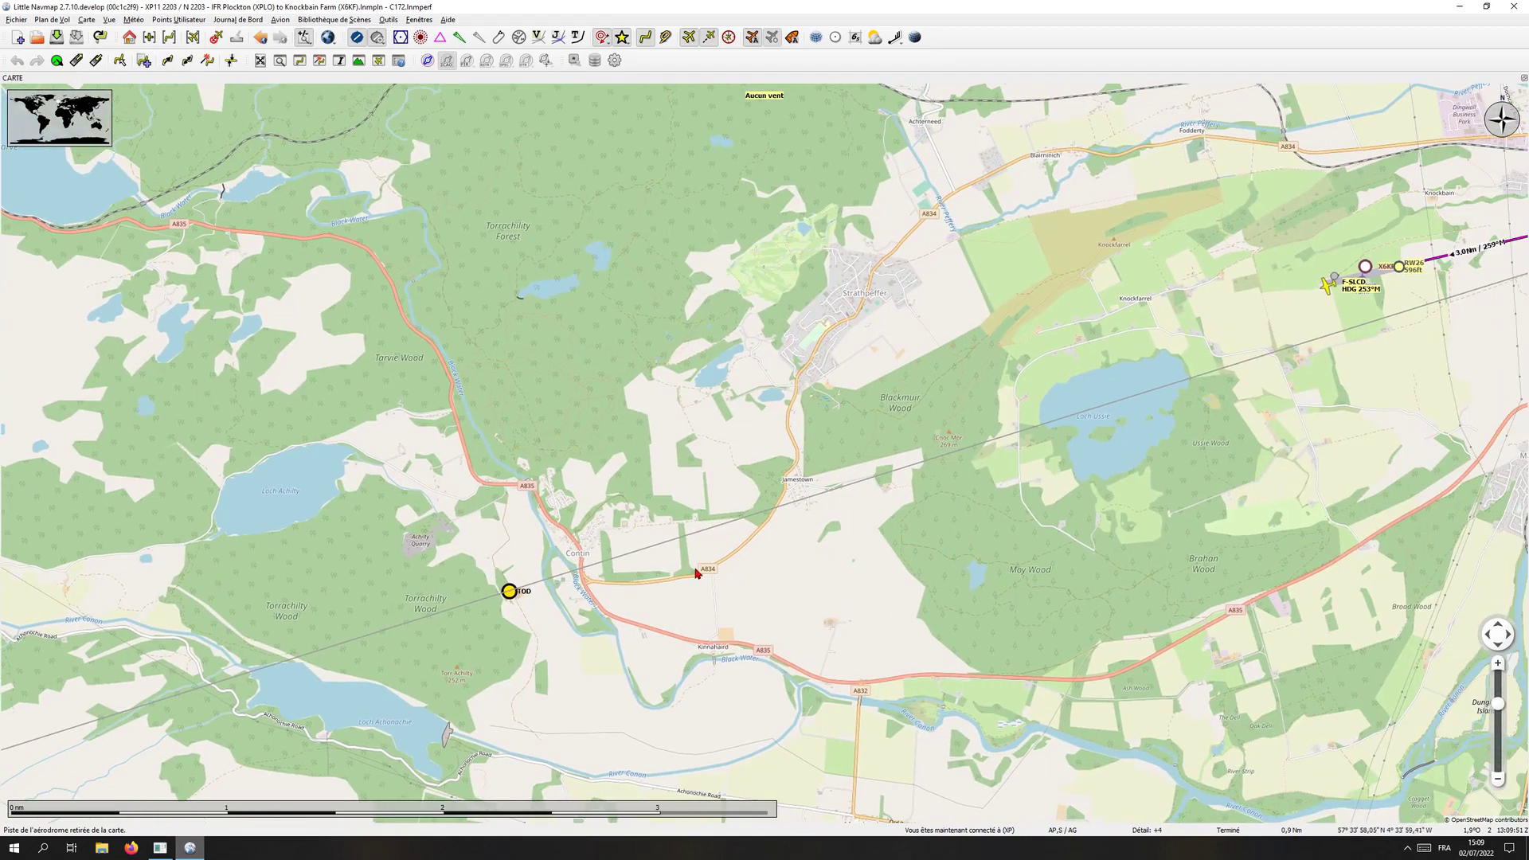
{"action": "right_click", "coordinate": [1435, 311]}
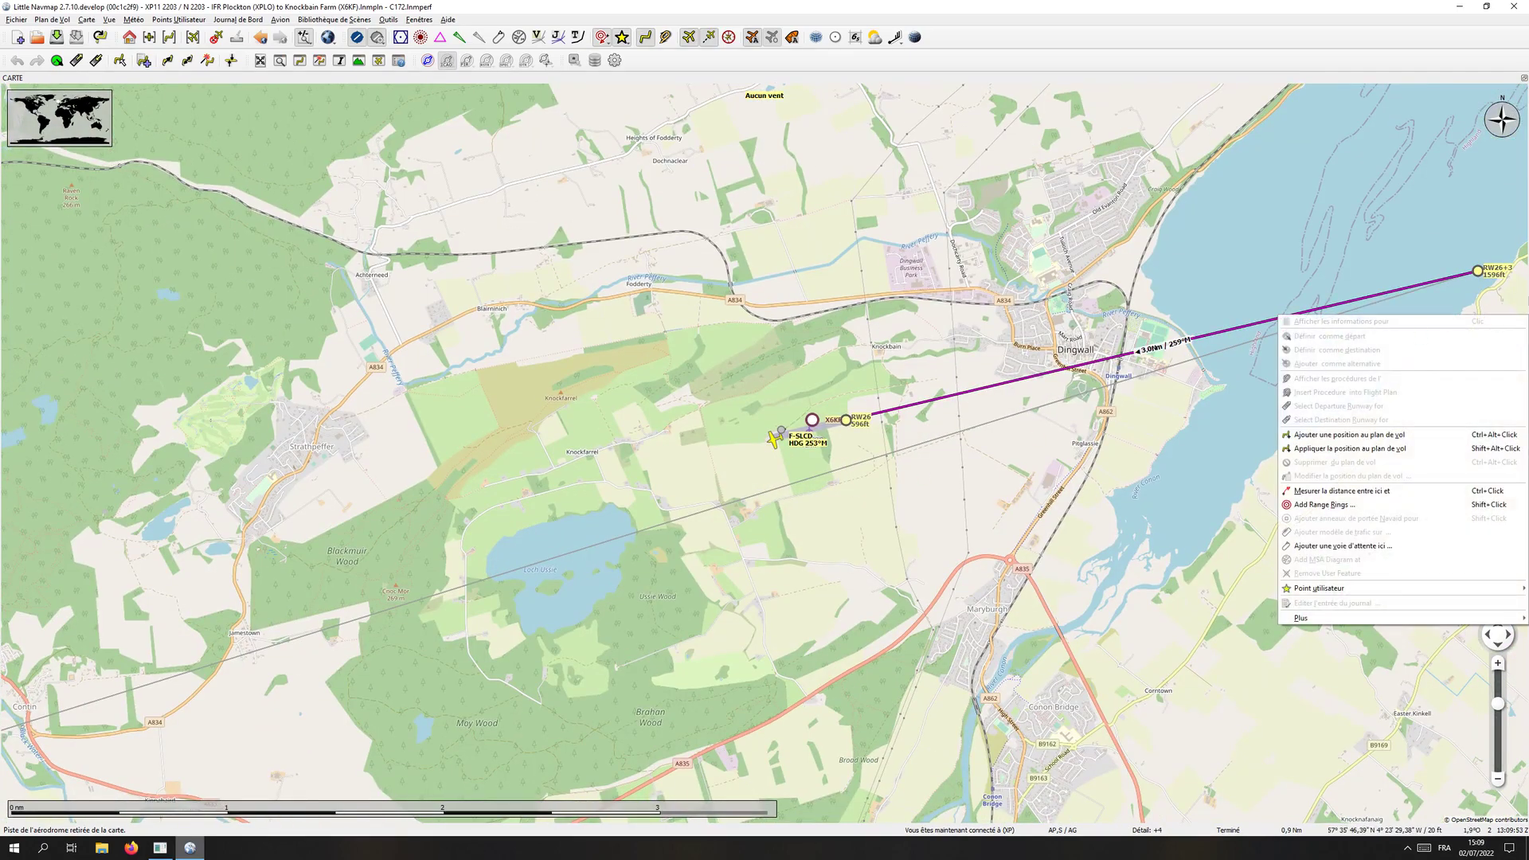
{"action": "left_click_drag", "start_coordinate": [1494, 279], "coordinate": [933, 594]}
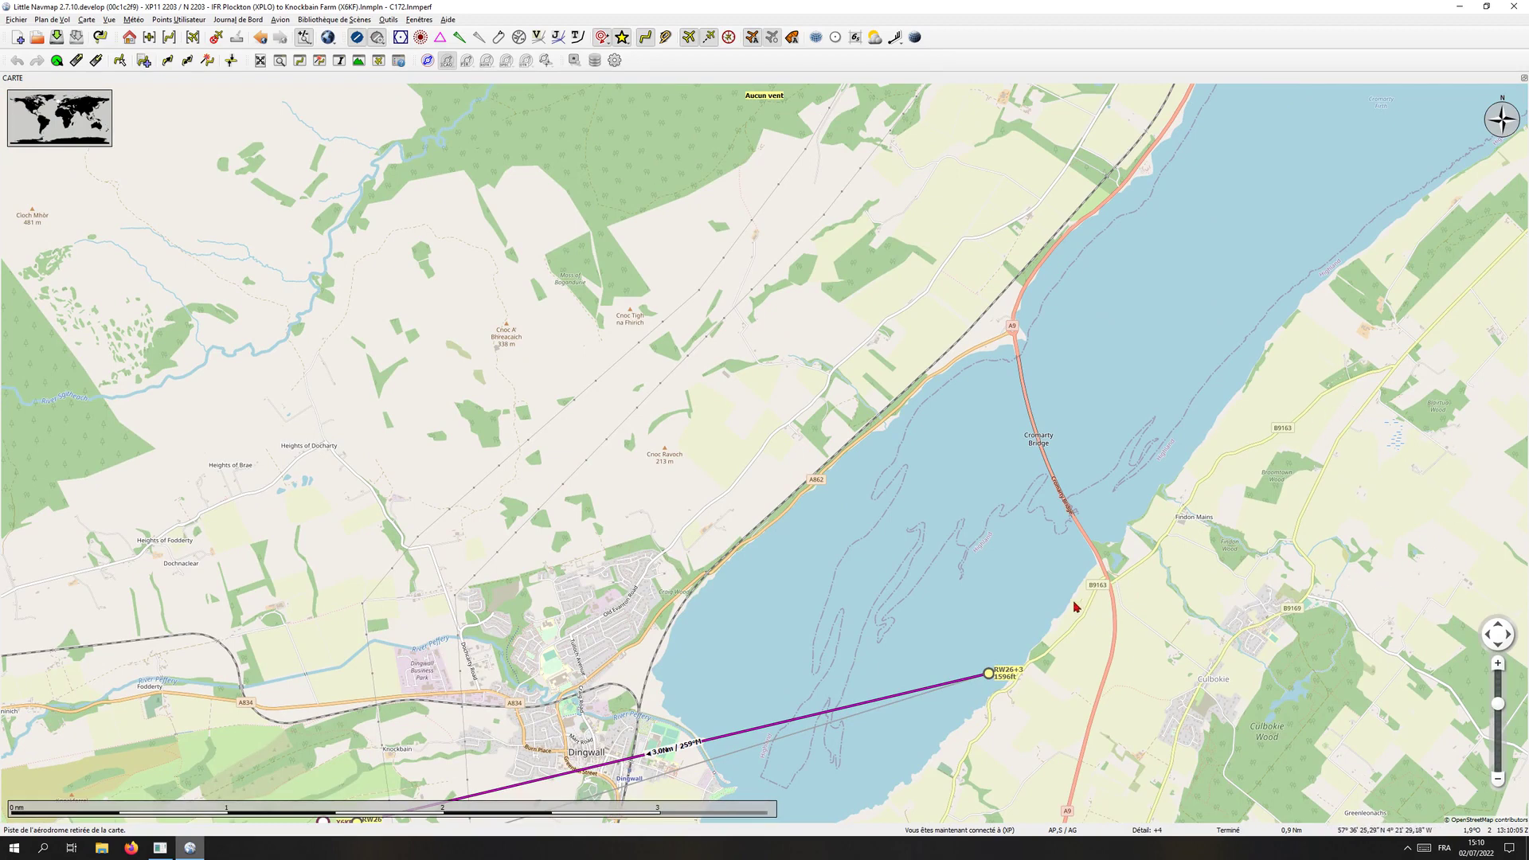
{"action": "mouse_move", "coordinate": [990, 682]}
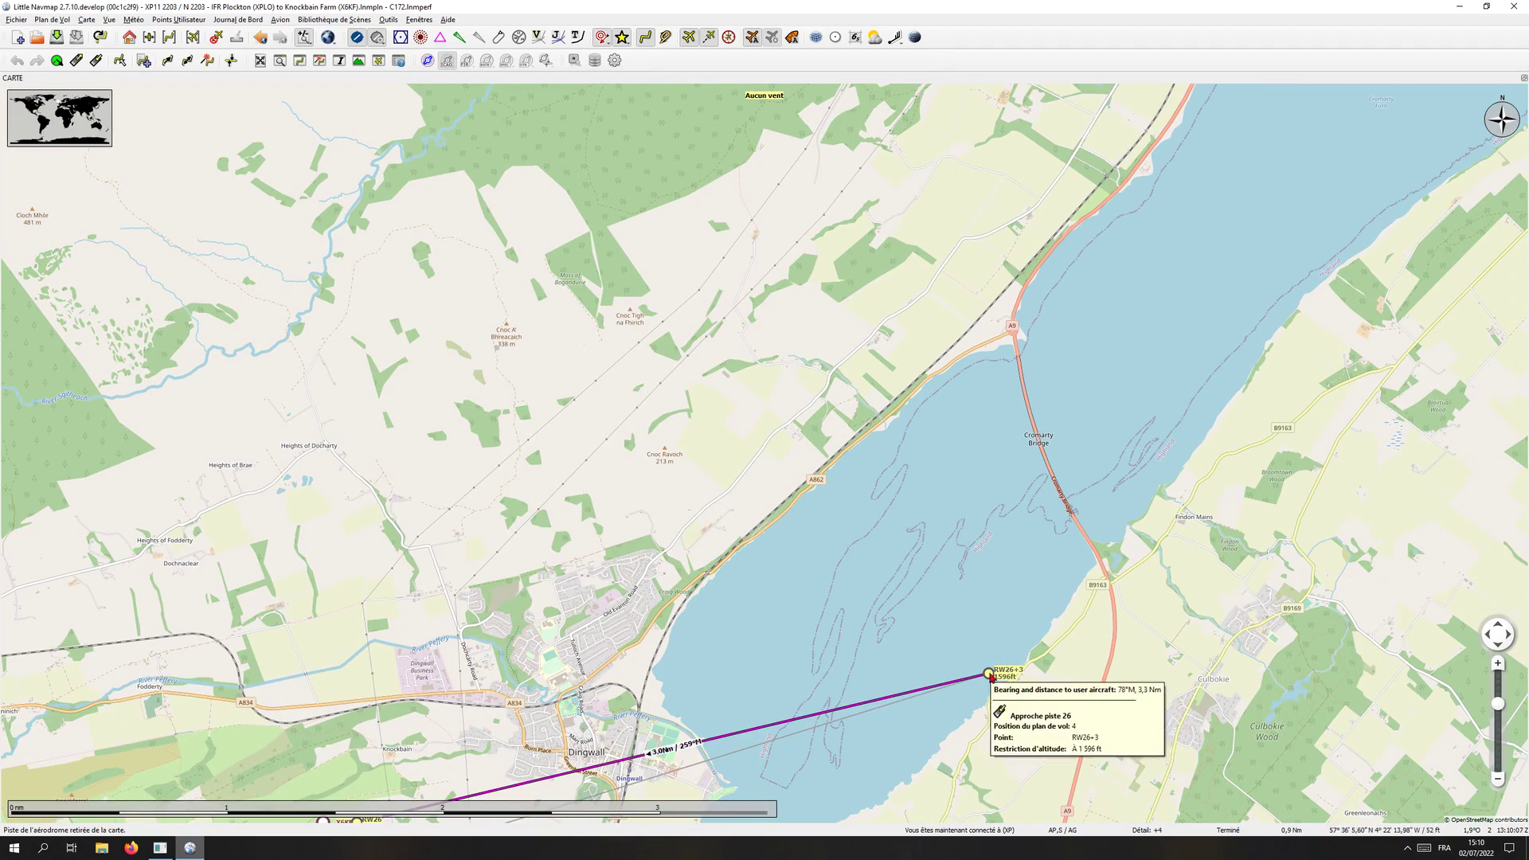
{"action": "left_click_drag", "start_coordinate": [990, 677], "coordinate": [1167, 397]}
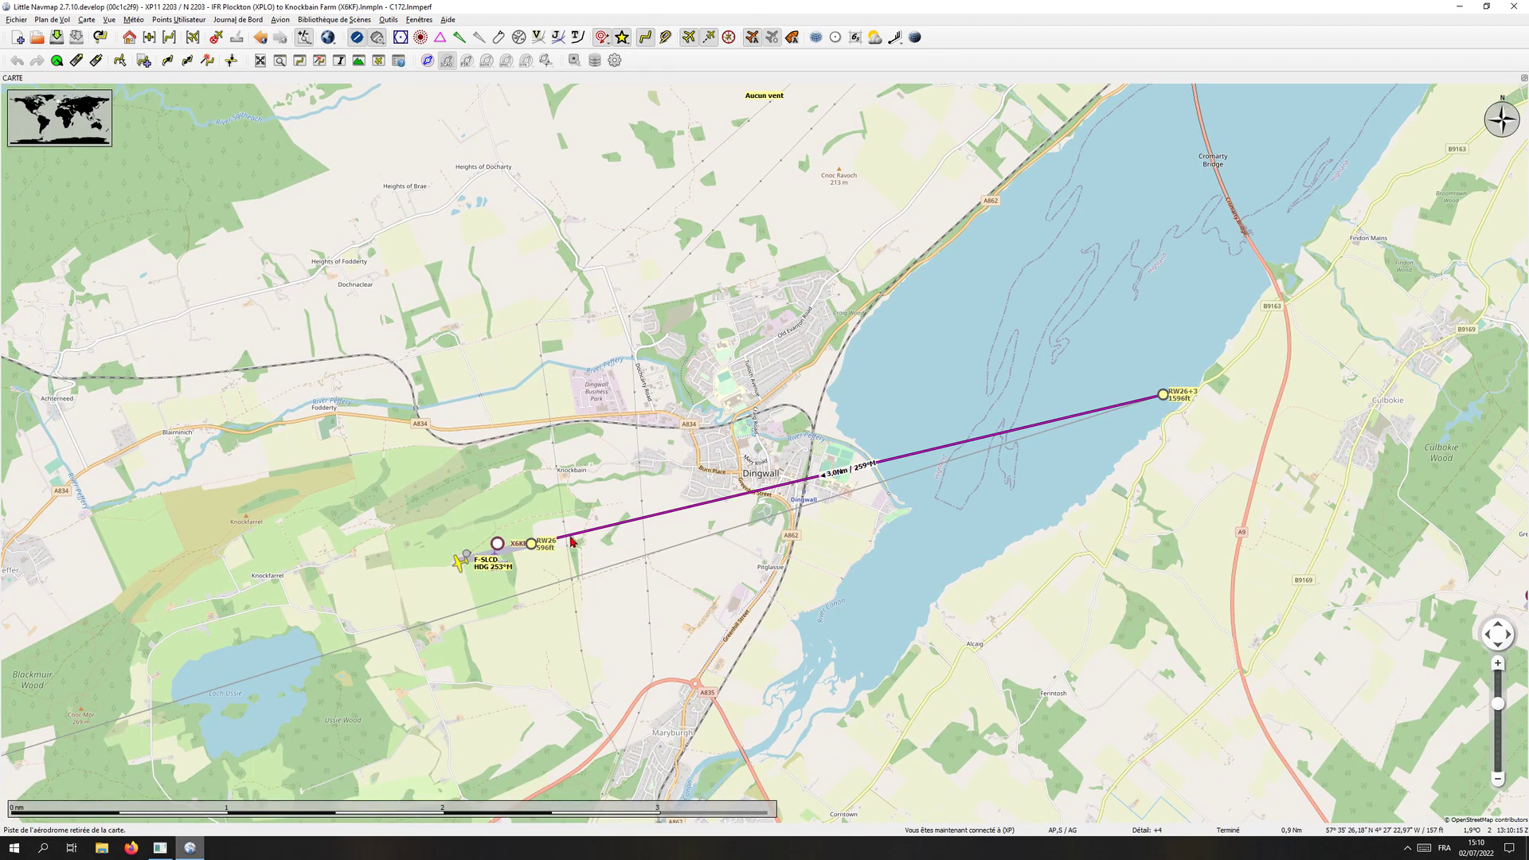
Return to the X-Plane cockpit, switch the battery and avionics on, and open the enlarged primary flight display.
{"action": "key", "text": "alt+Tab"}
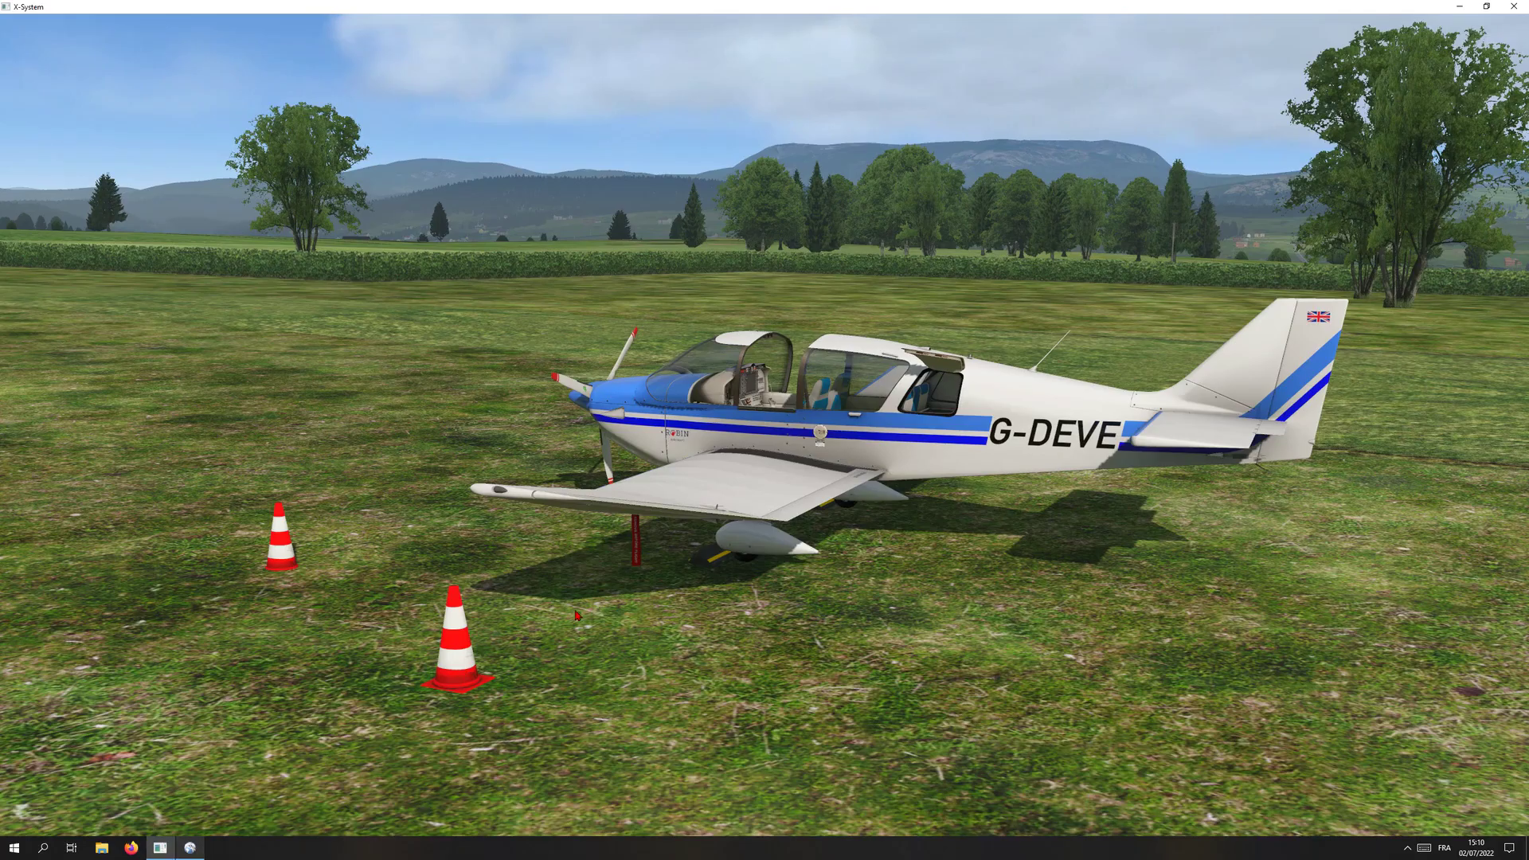
{"action": "key", "text": "w"}
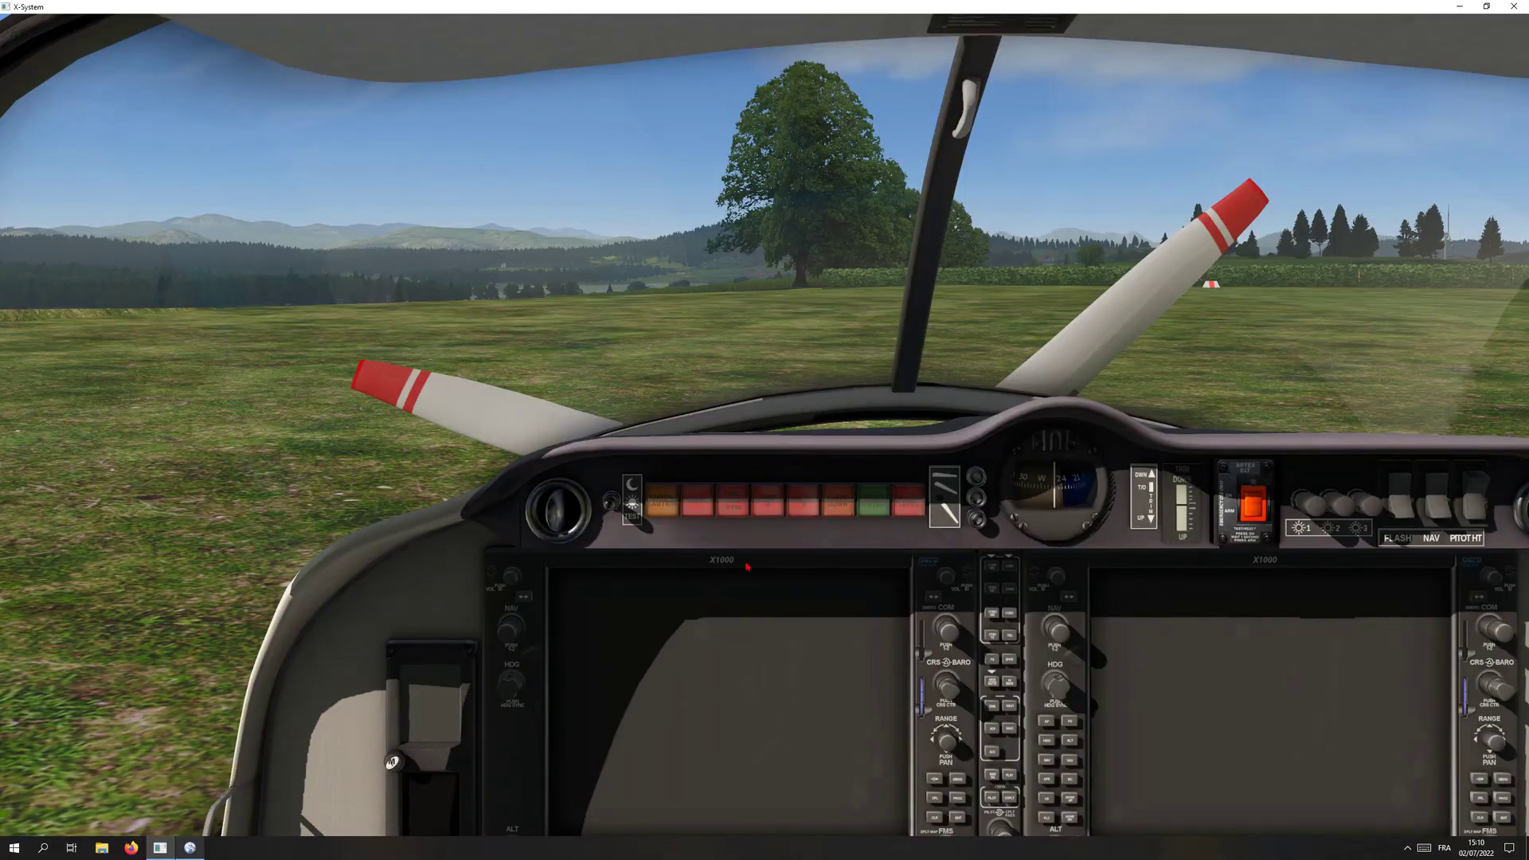
{"action": "key", "text": "Down"}
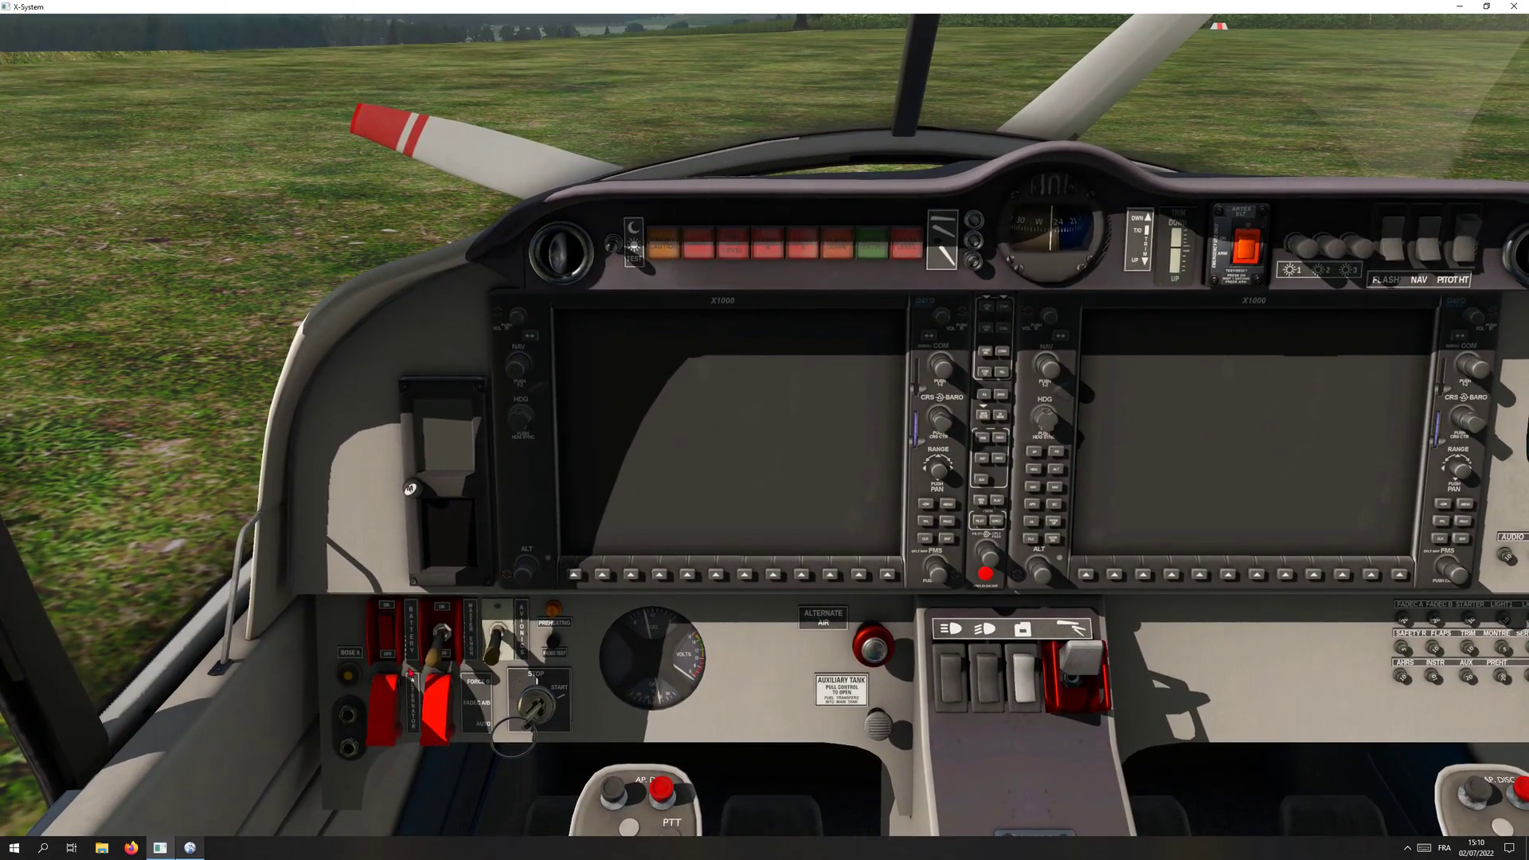
{"action": "left_click", "coordinate": [388, 620]}
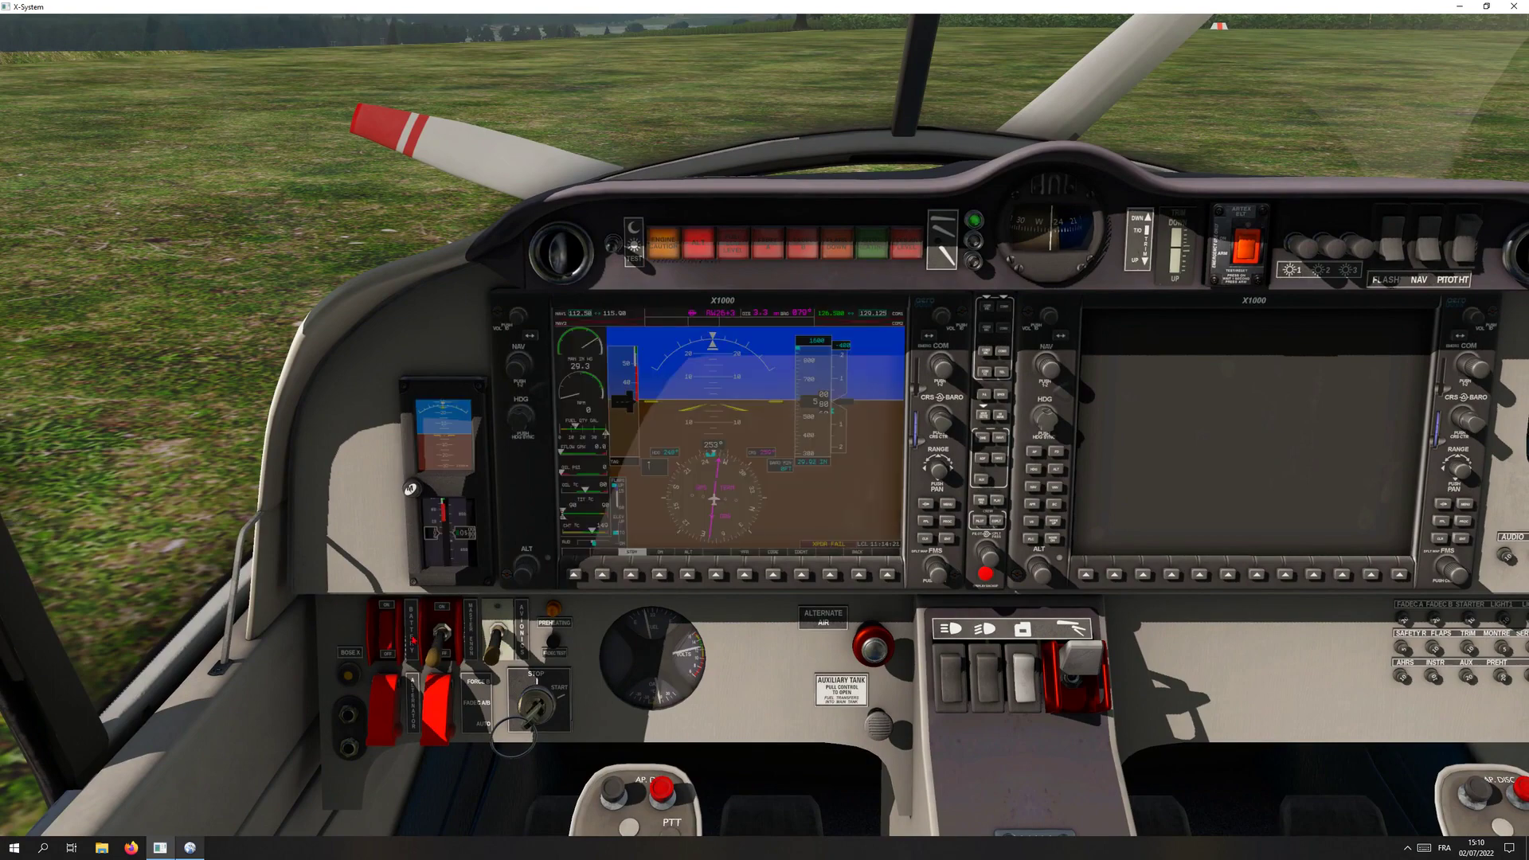
{"action": "left_click", "coordinate": [500, 624]}
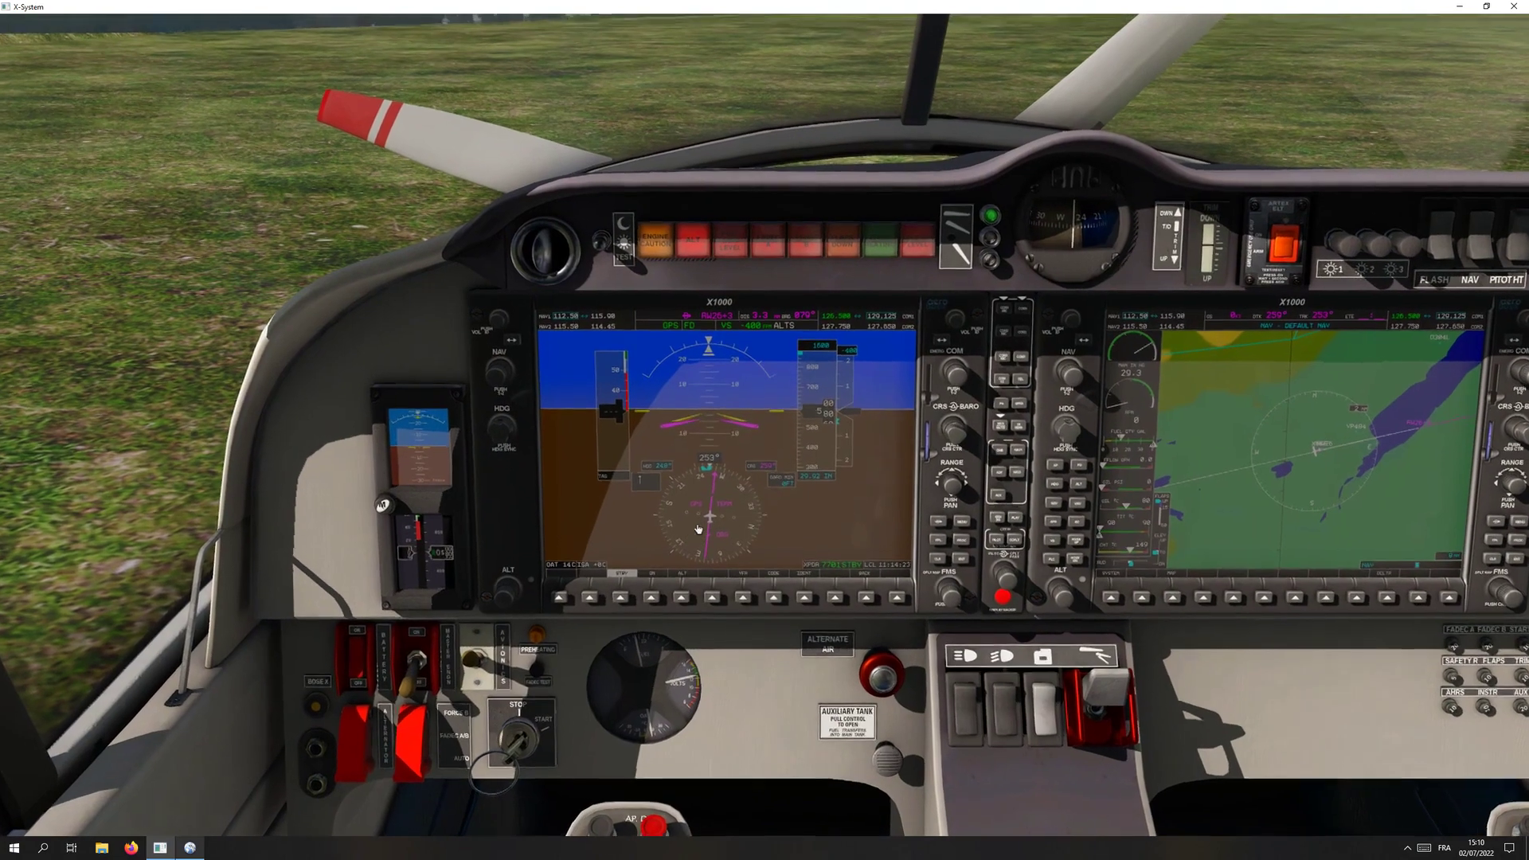
{"action": "left_click", "coordinate": [698, 528]}
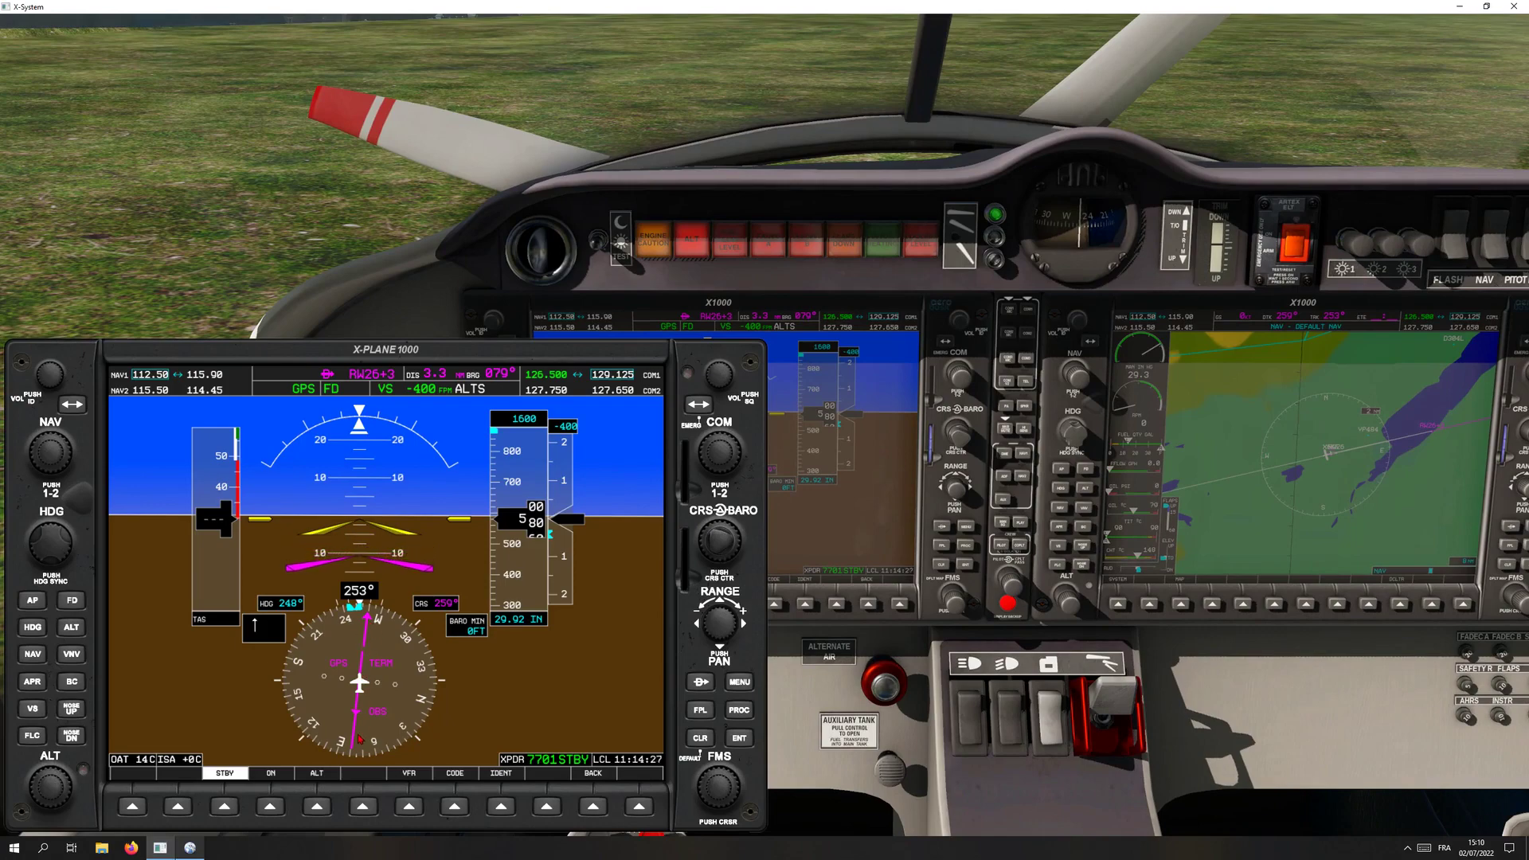
Check waypoint RW26+3 in Little Navmap against the flight display's approach data, and return to X-Plane.
{"action": "key", "text": "alt+Tab"}
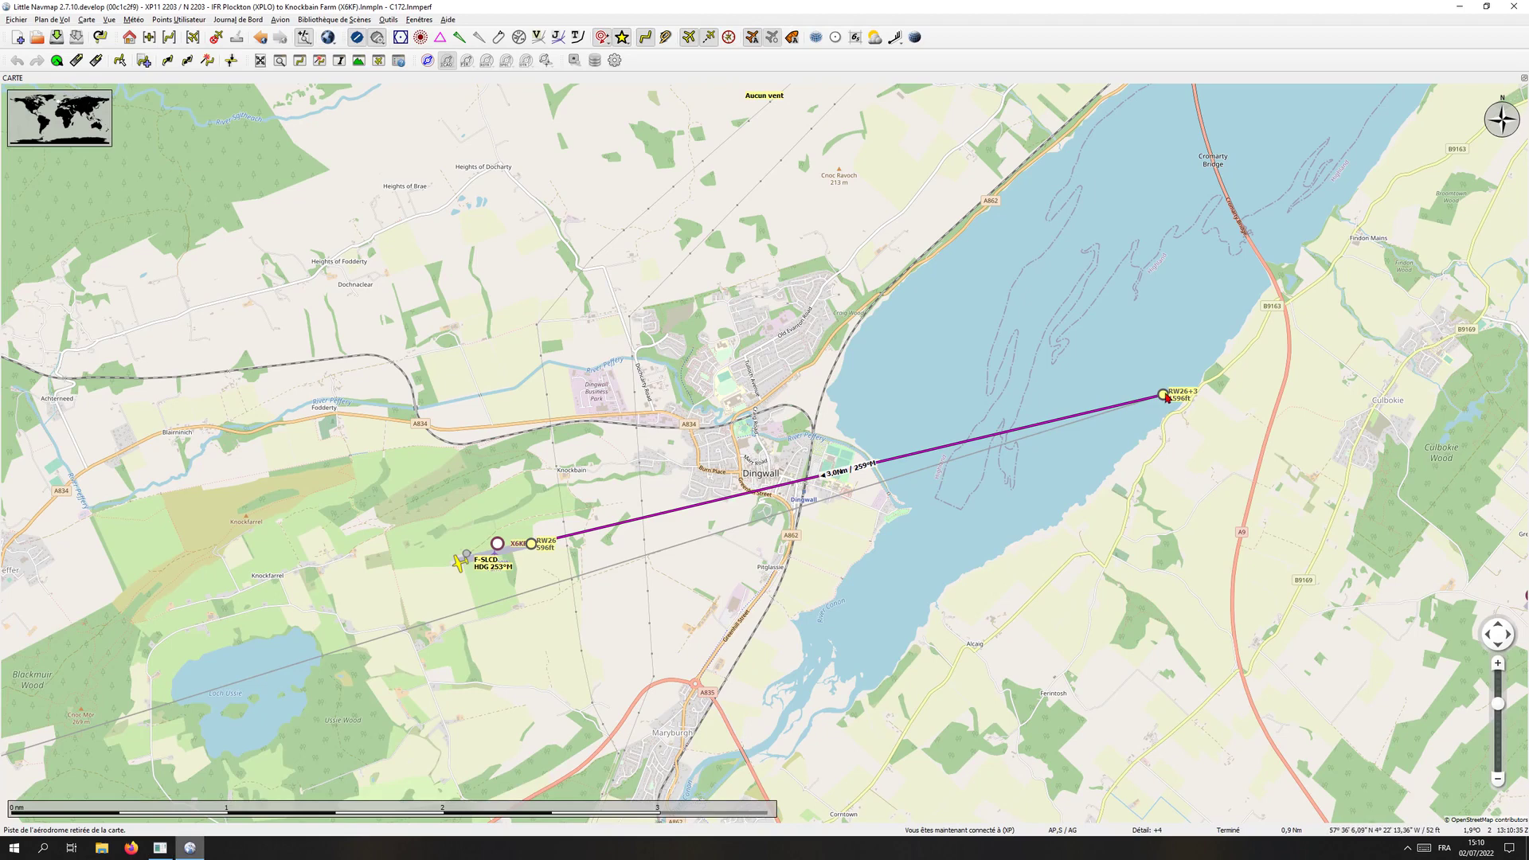
{"action": "mouse_move", "coordinate": [1168, 398]}
{"action": "key", "text": "alt+Tab"}
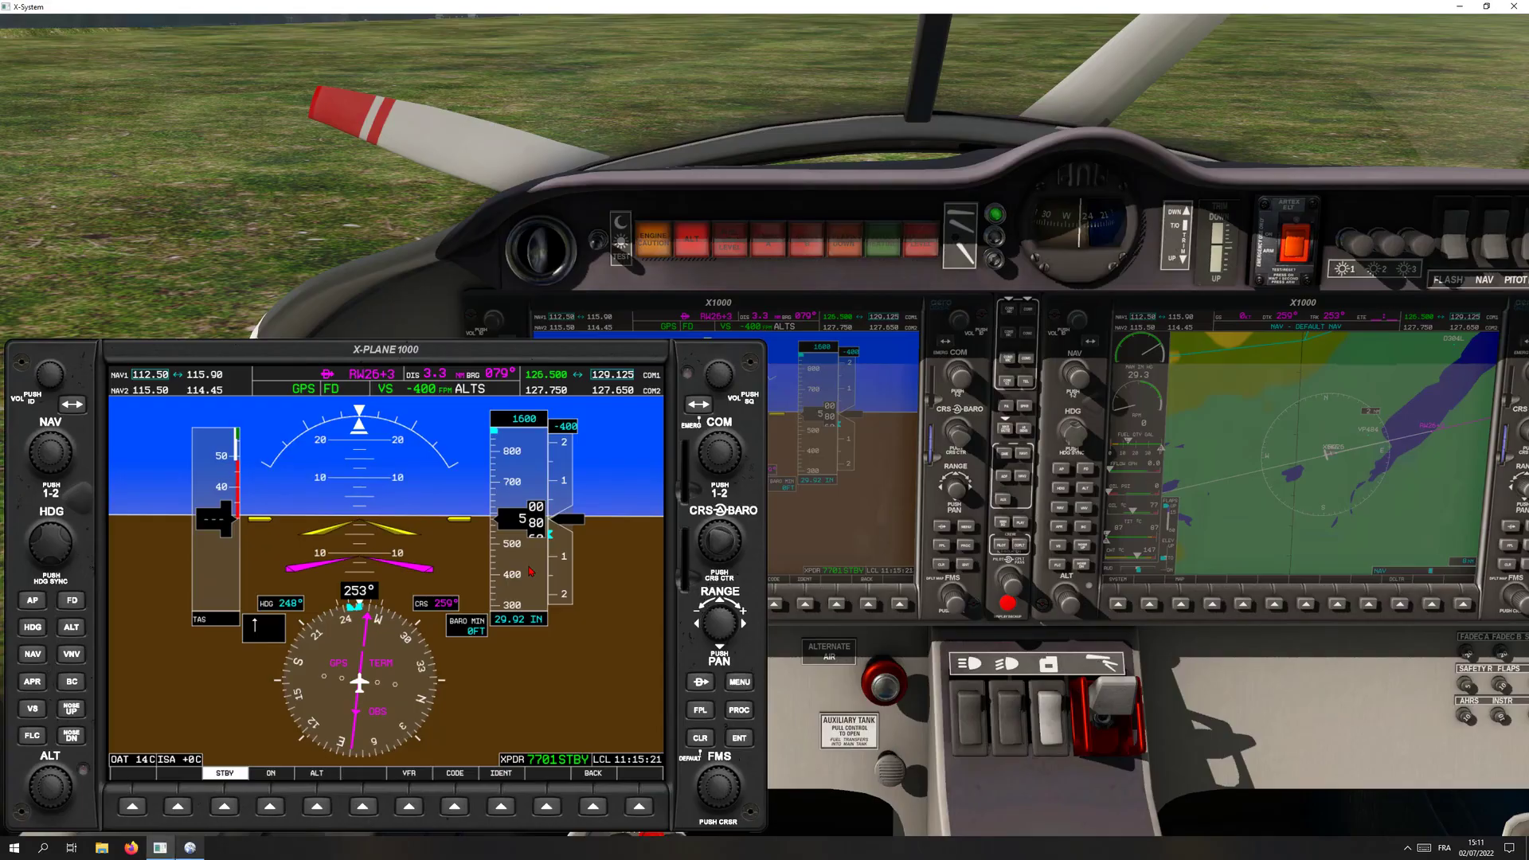
Close the enlarged flight display and switch off the battery and the avionics.
{"action": "left_click", "coordinate": [867, 536]}
{"action": "left_click", "coordinate": [347, 689]}
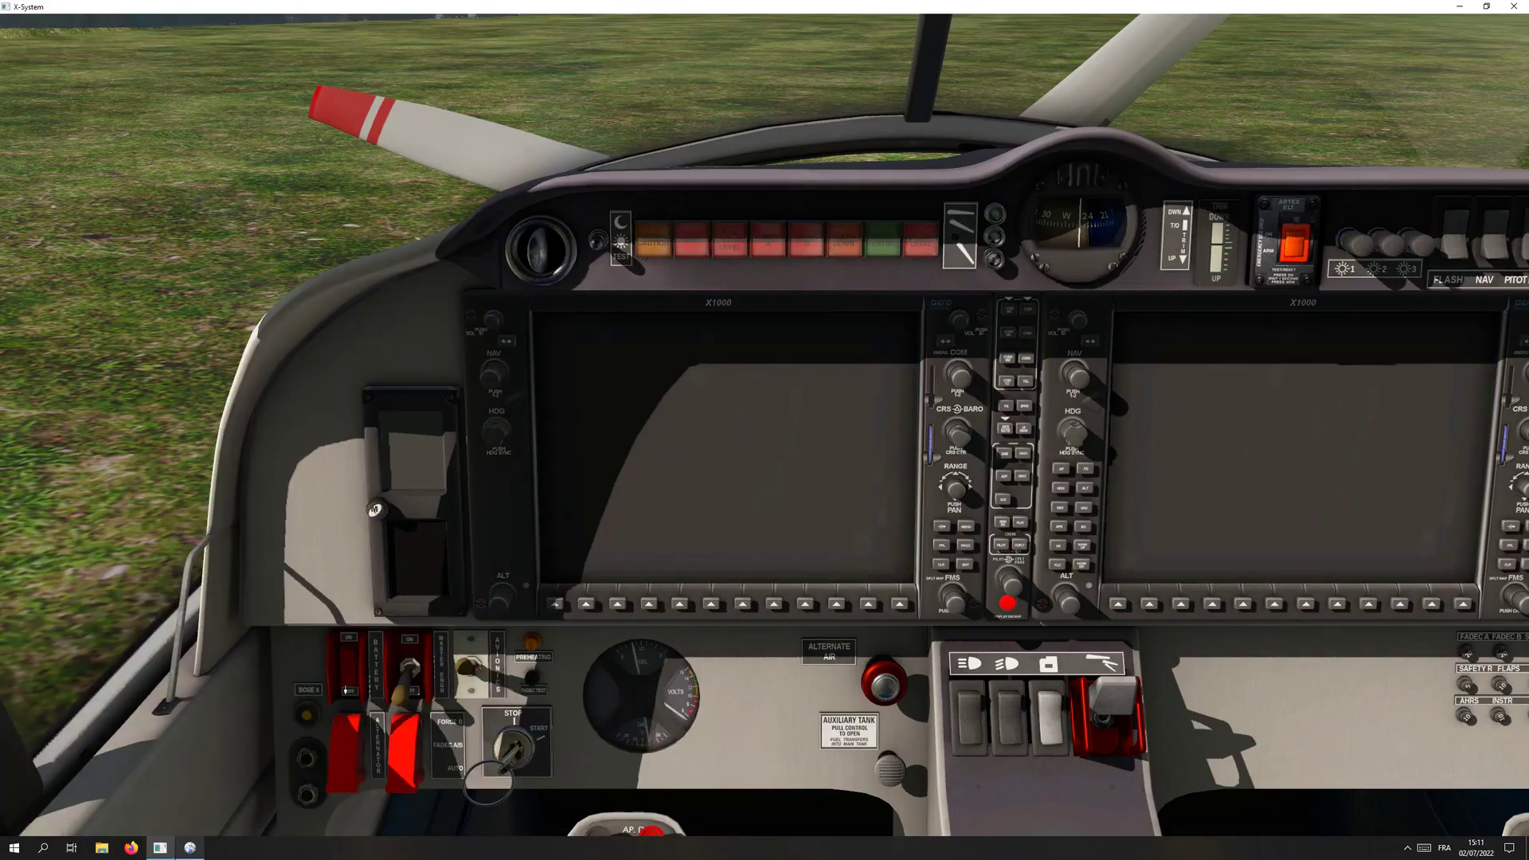
{"action": "left_click", "coordinate": [478, 679]}
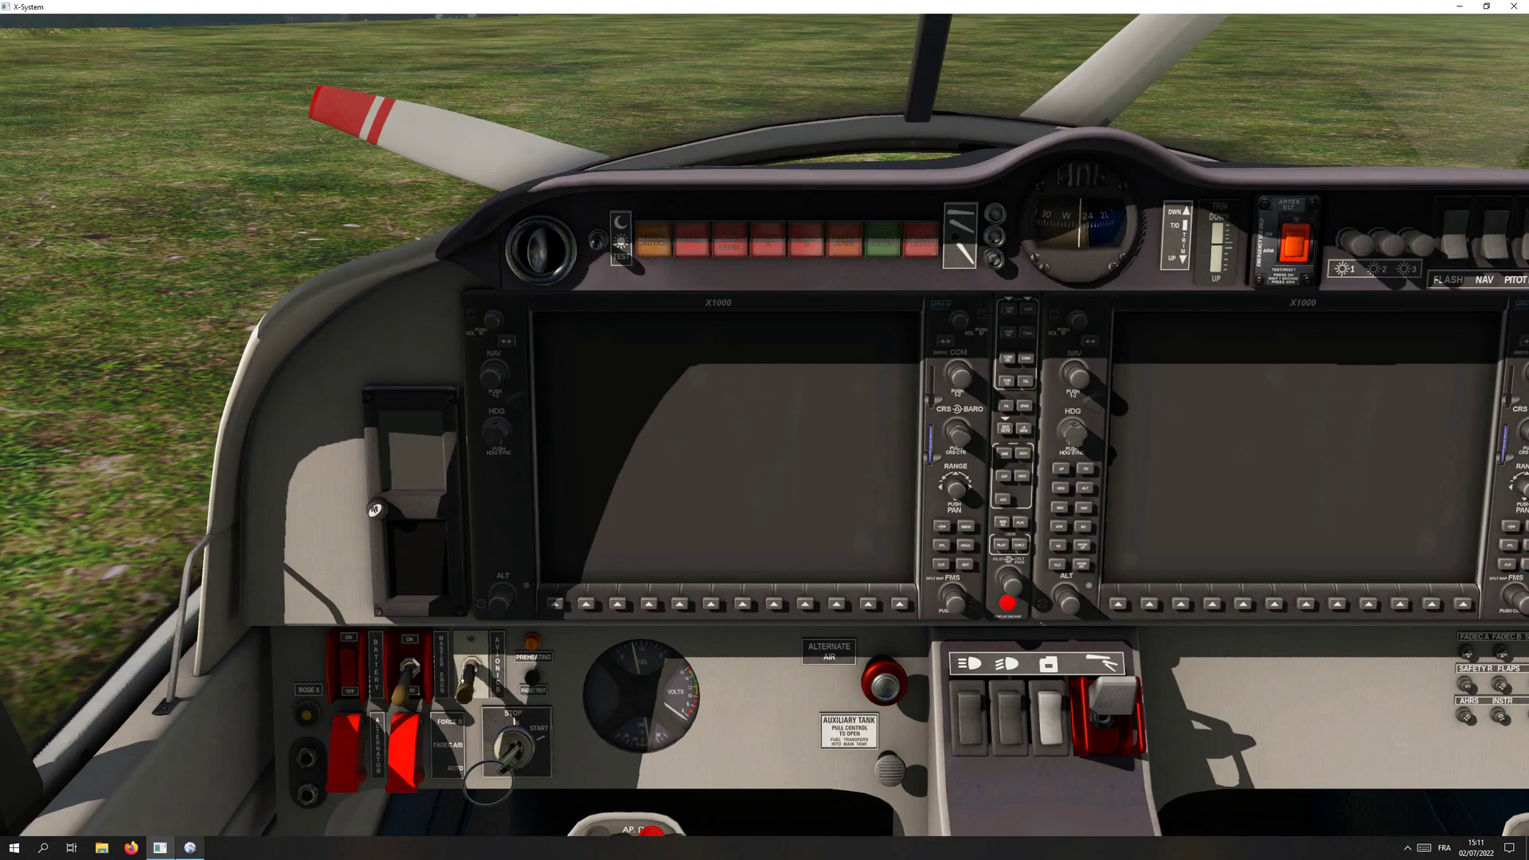
Leave the cockpit for the outside view and look at the parked aircraft from behind at a wider distance.
{"action": "scroll", "coordinate": [464, 680], "scroll_direction": "down", "scroll_amount": 6}
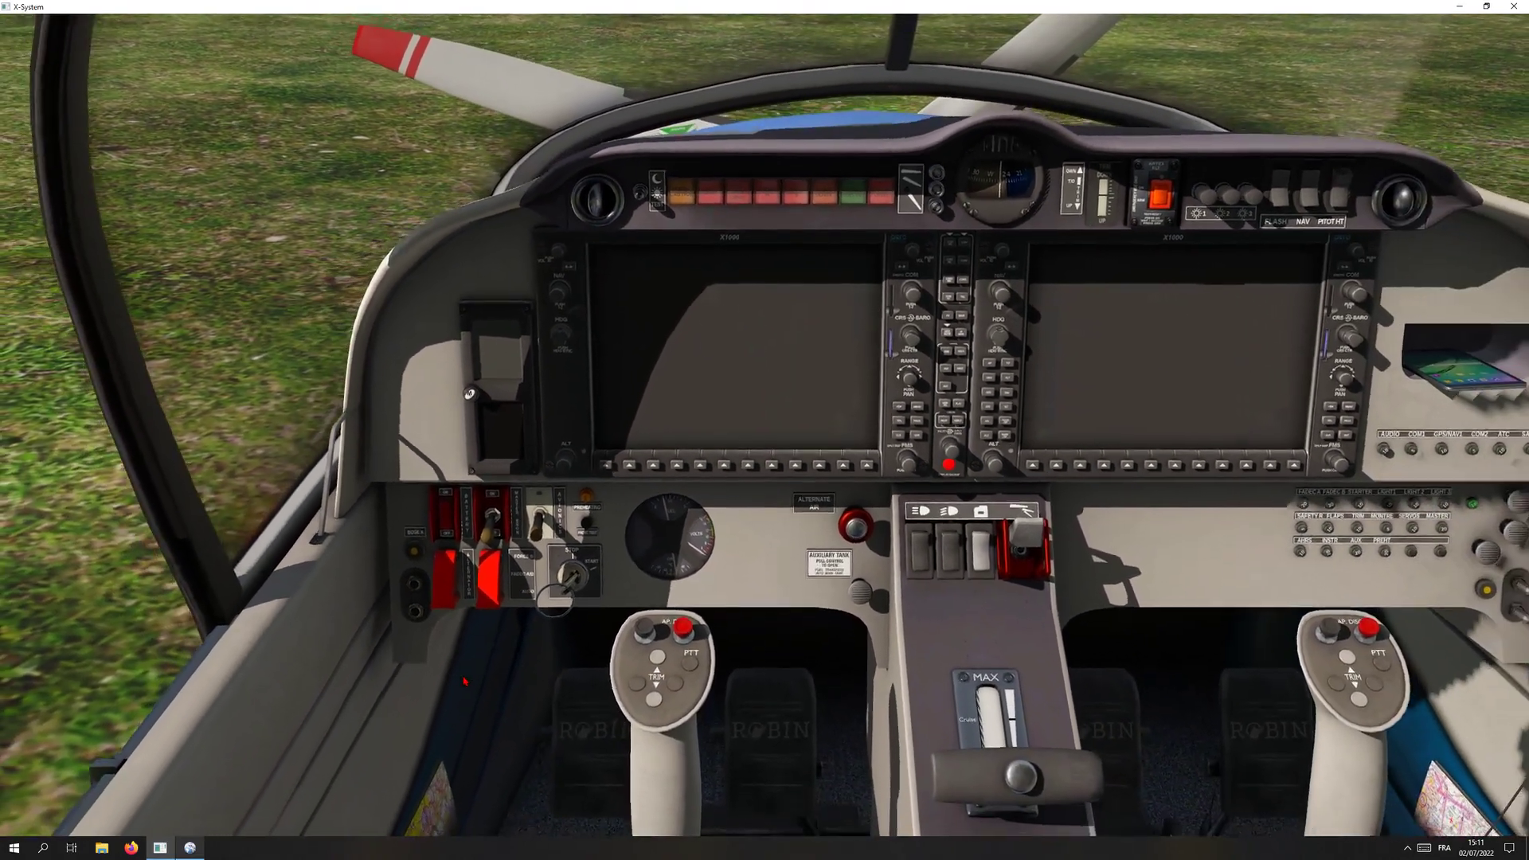
{"action": "scroll", "coordinate": [464, 681], "scroll_direction": "down", "scroll_amount": 4}
{"action": "key", "text": "shift+4"}
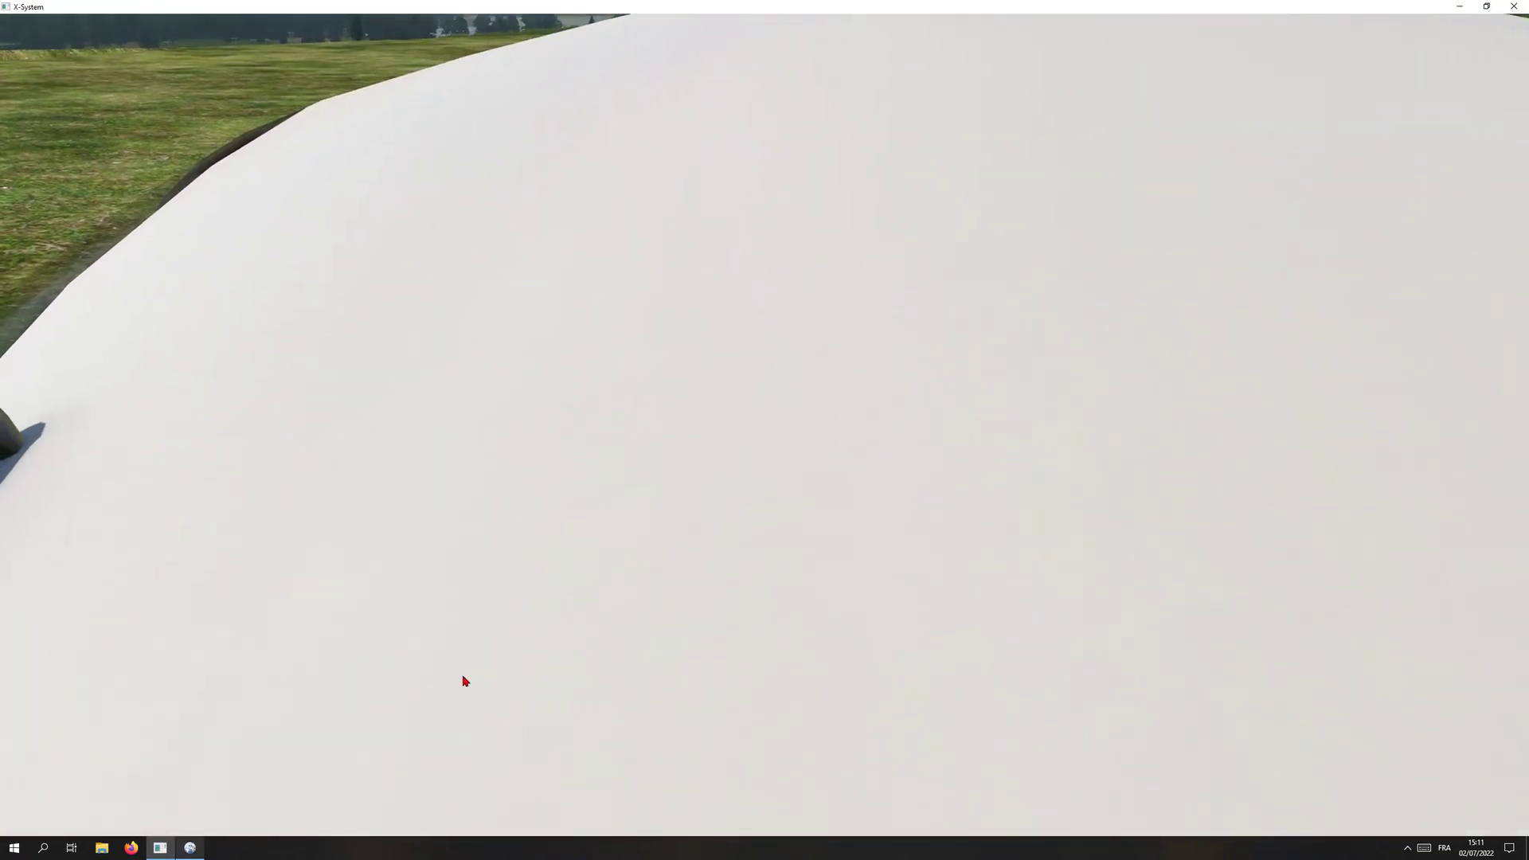
{"action": "key", "text": "shift+9"}
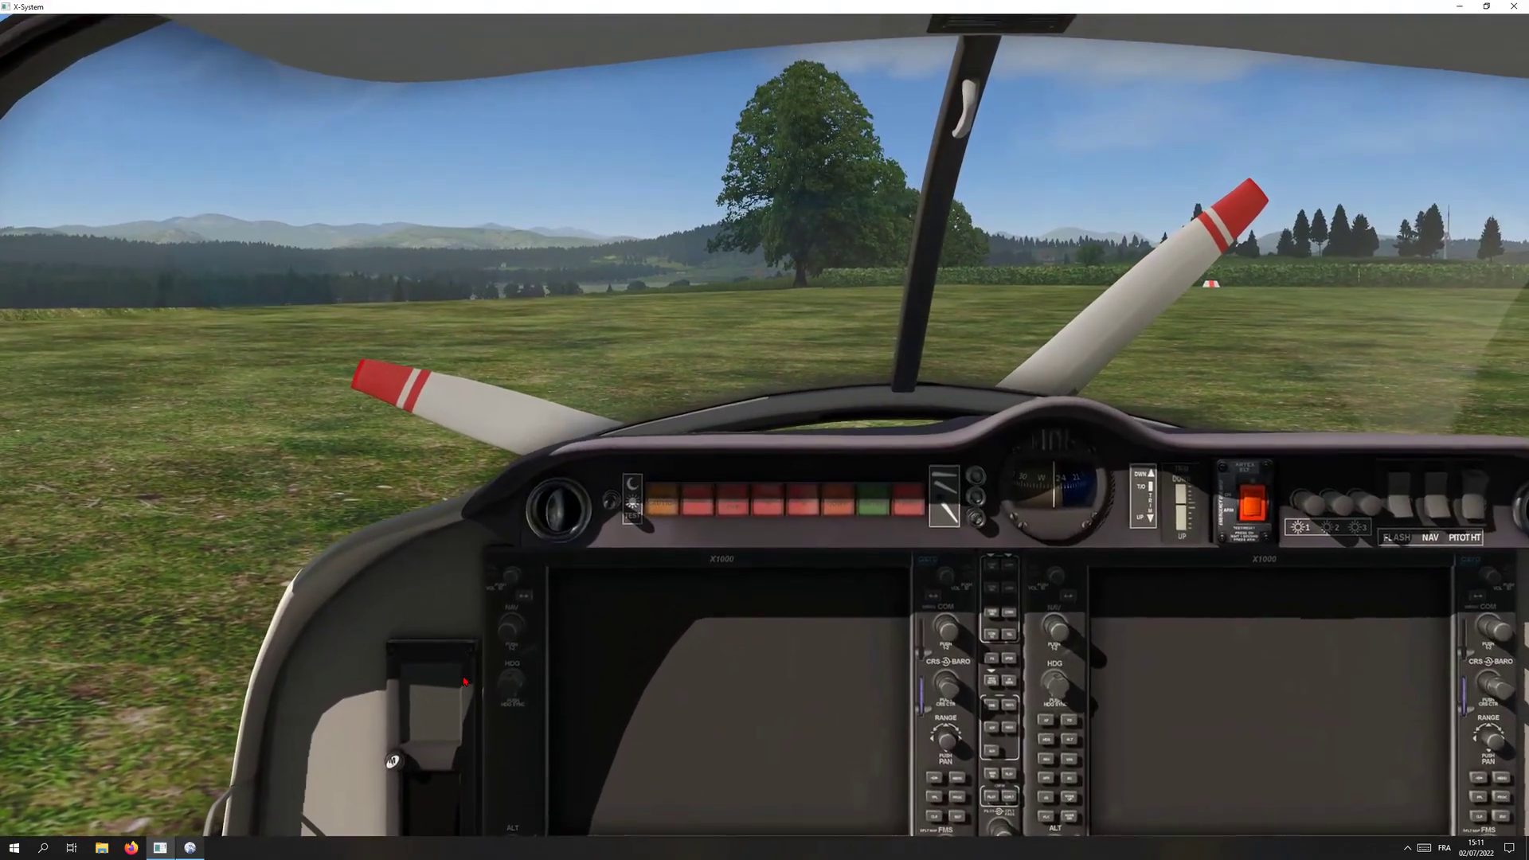
{"action": "key", "text": "shift+8"}
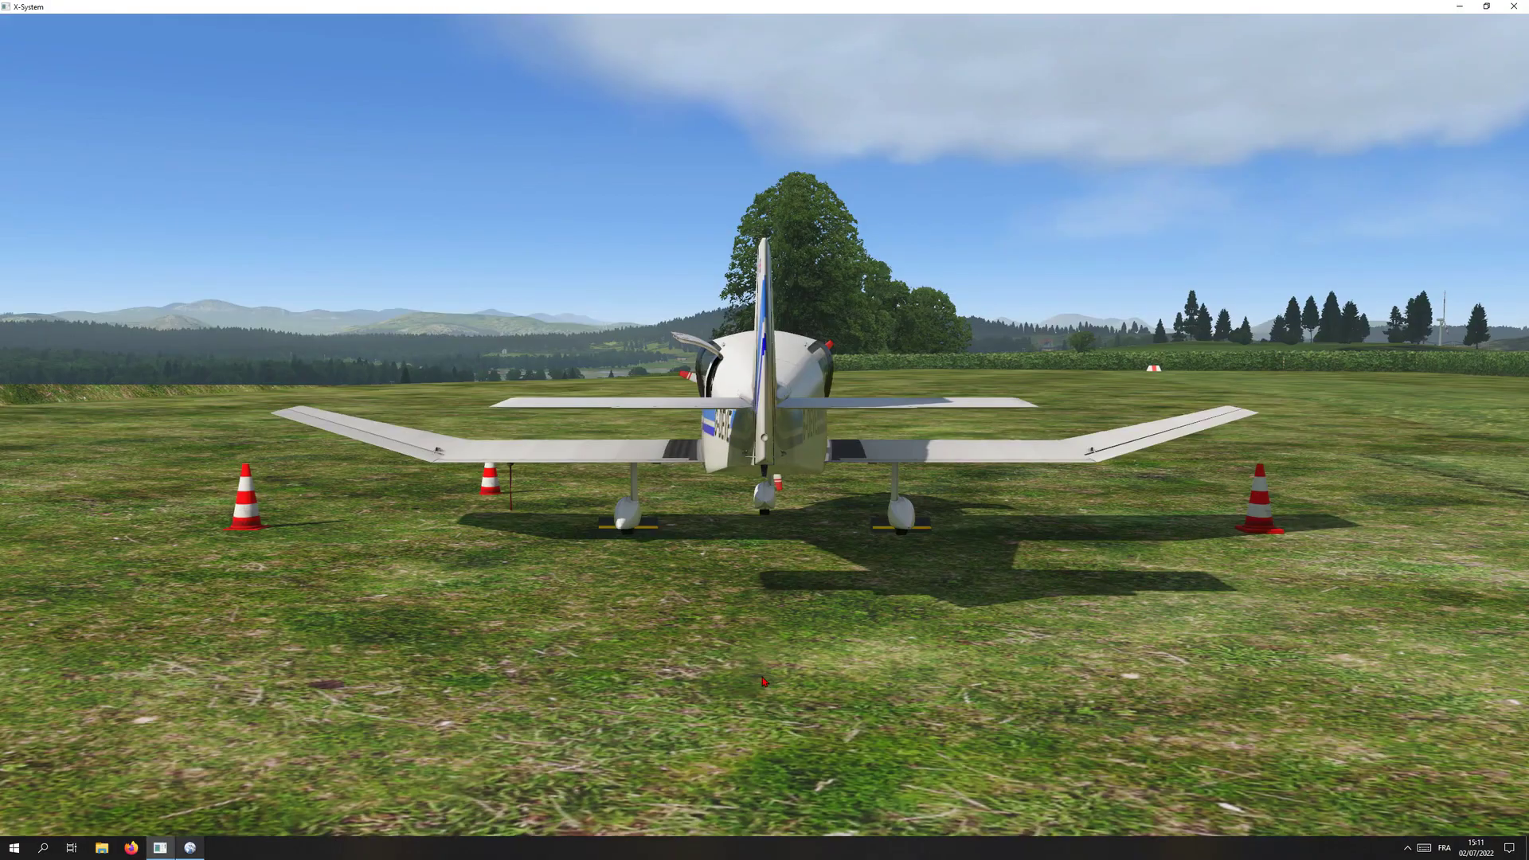
{"action": "scroll", "coordinate": [764, 682], "scroll_direction": "down", "scroll_amount": 10}
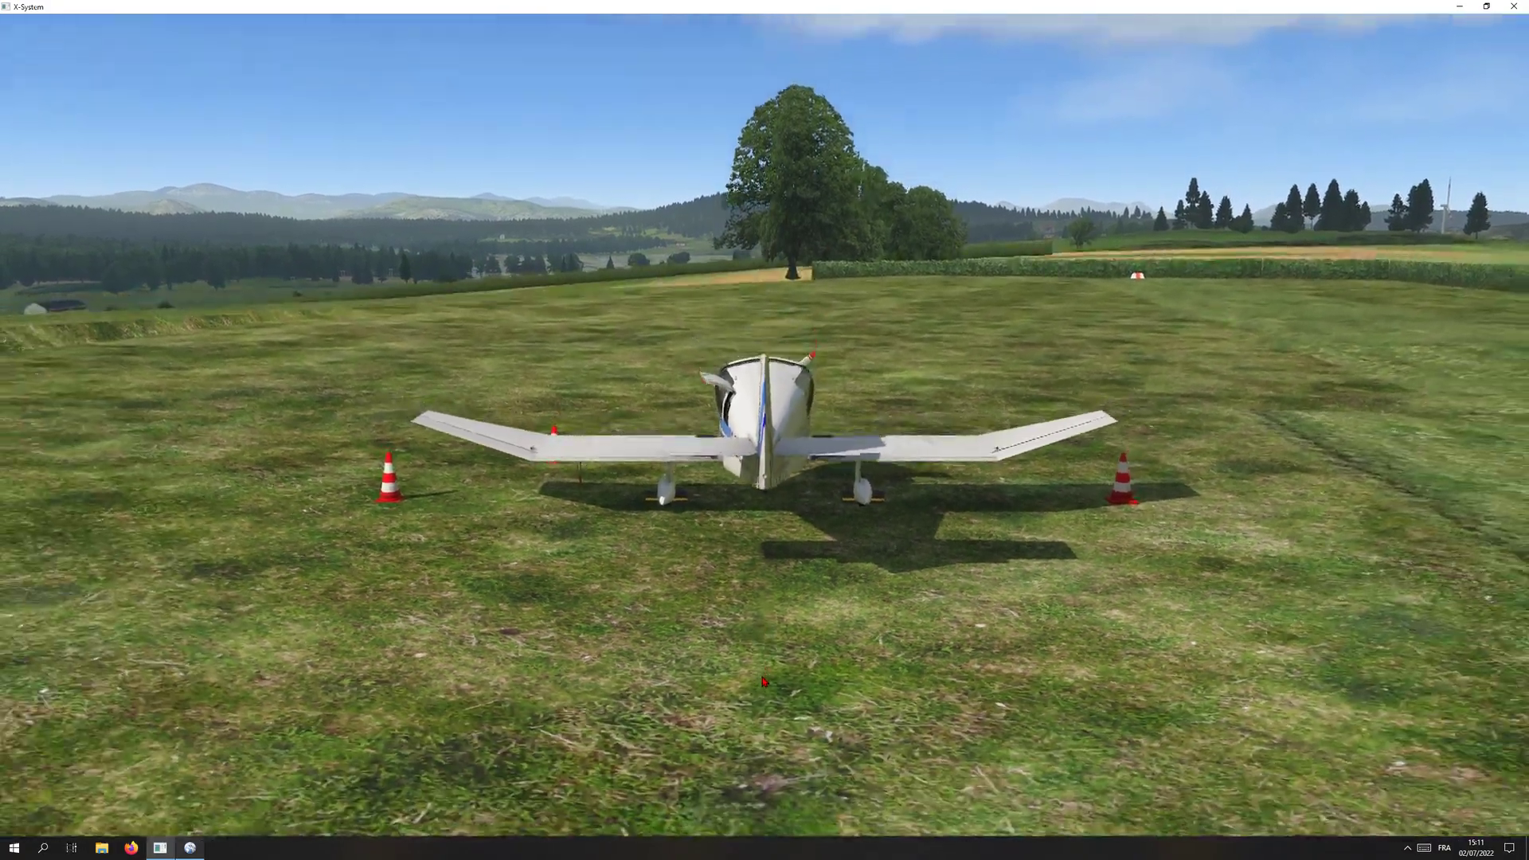
Pull the outside view back from the parked aircraft along the approach path to examine the grass runway and the surrounding terrain.
{"action": "scroll", "coordinate": [765, 682], "scroll_direction": "down", "scroll_amount": 5}
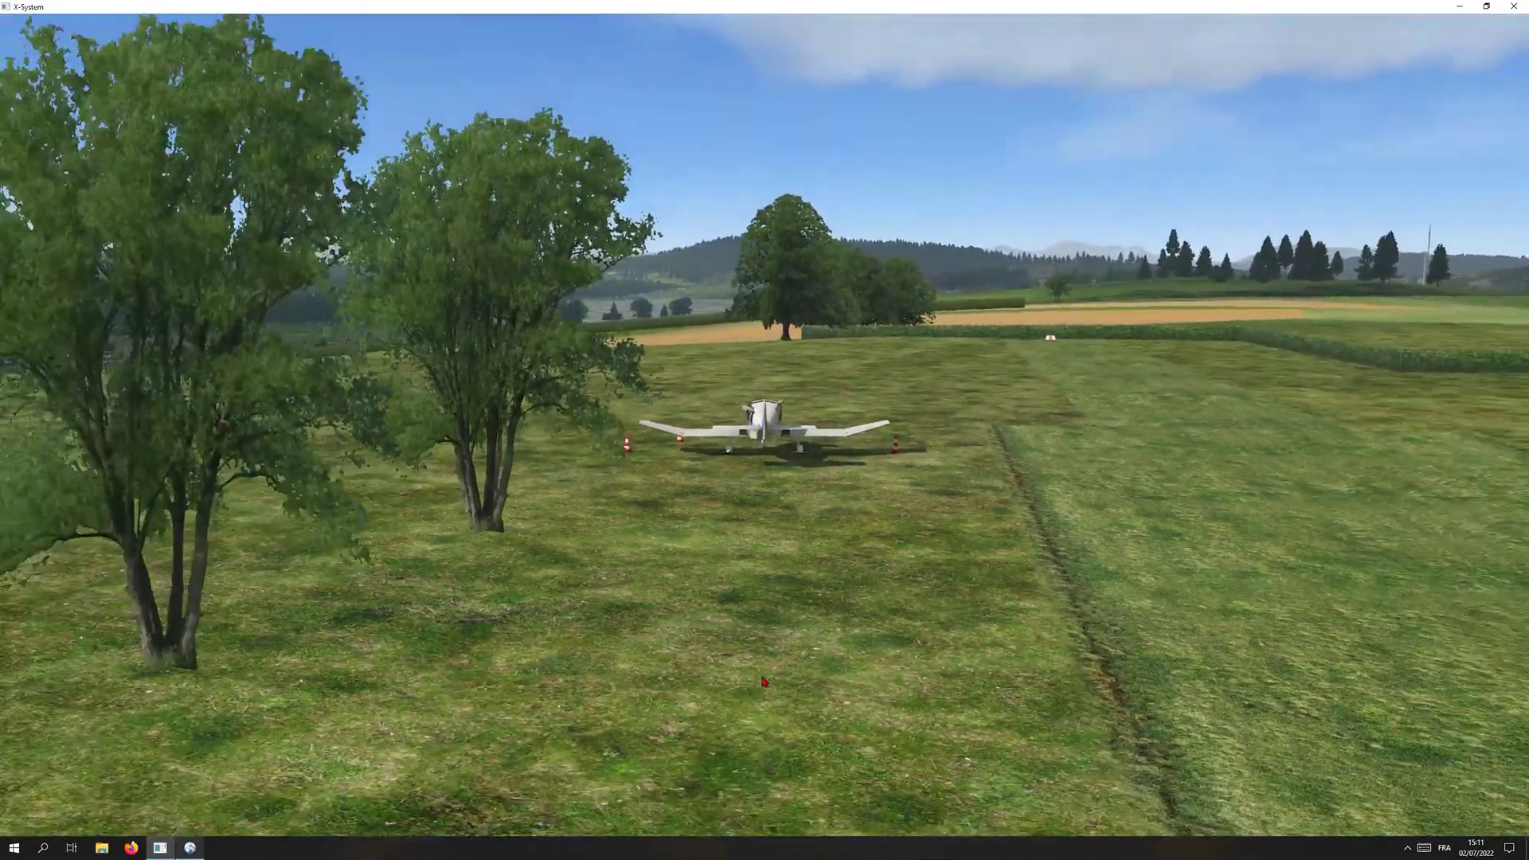
{"action": "scroll", "coordinate": [764, 682], "scroll_direction": "down", "scroll_amount": 10}
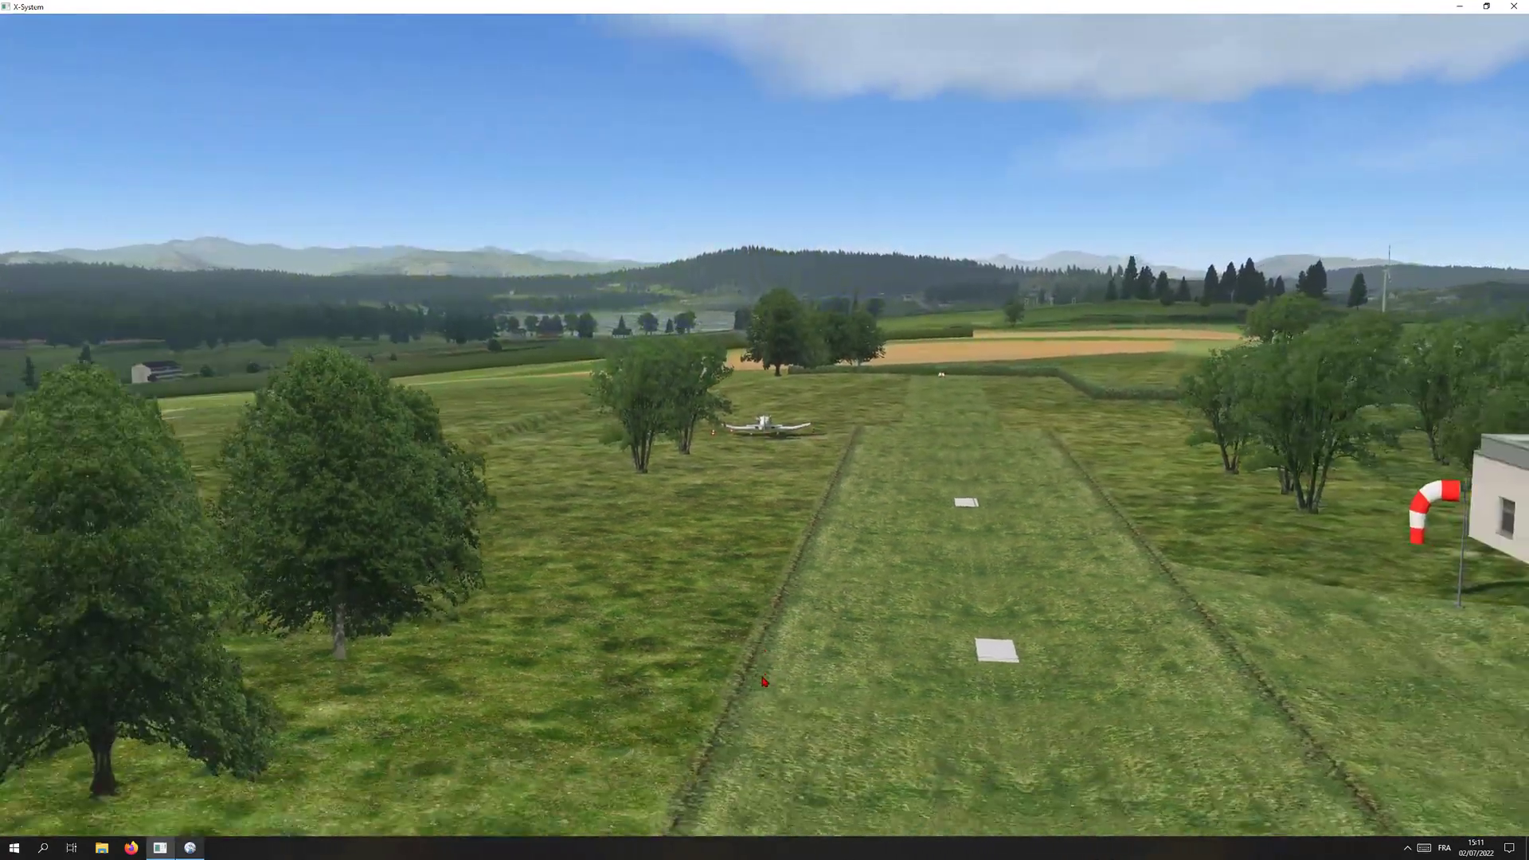
{"action": "scroll", "coordinate": [763, 682], "scroll_direction": "down", "scroll_amount": 10}
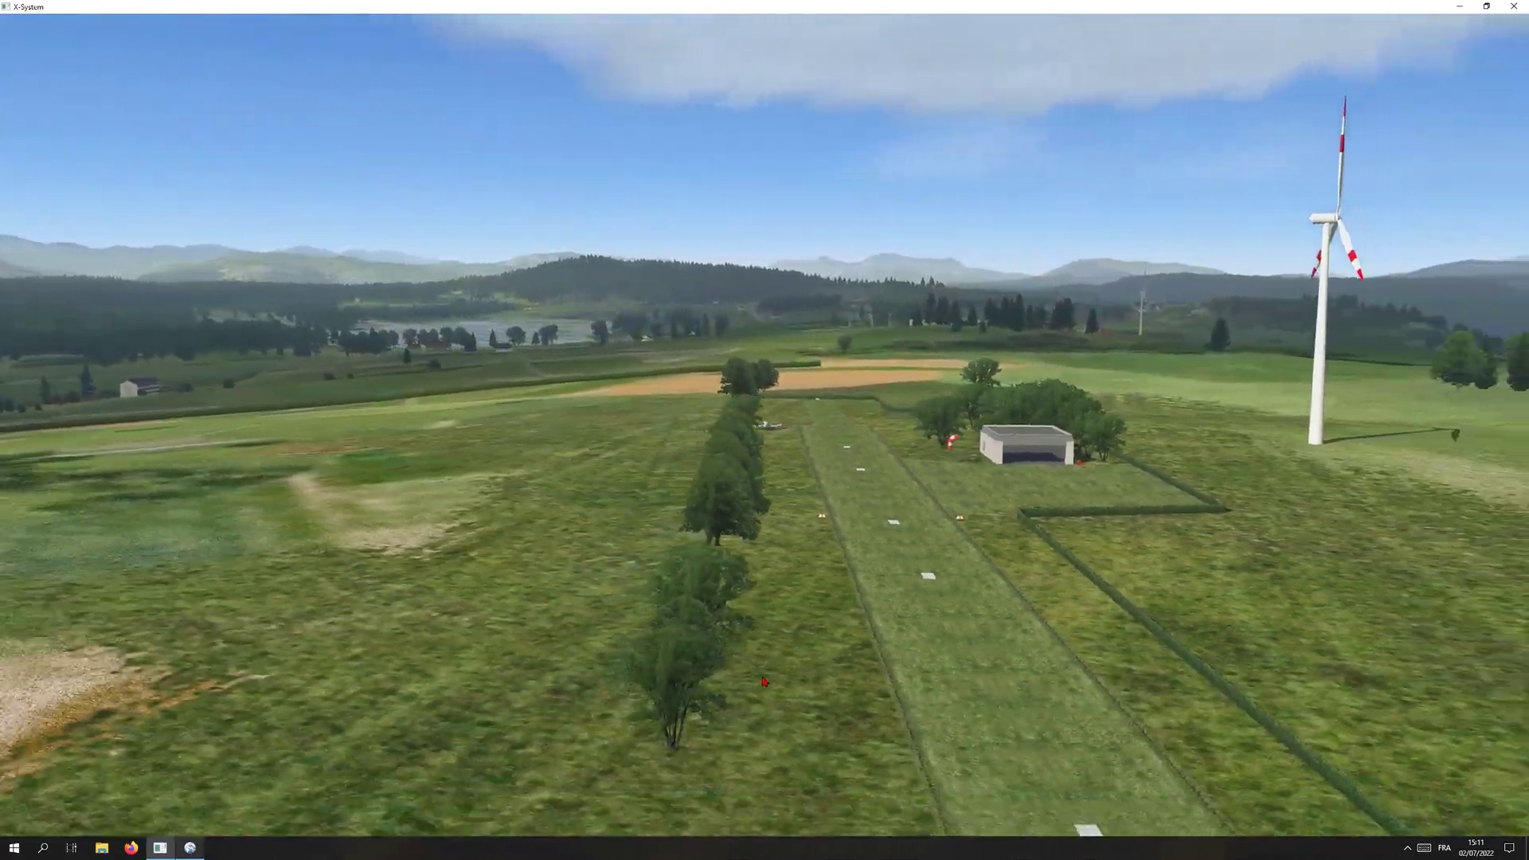
{"action": "scroll", "coordinate": [763, 682], "scroll_direction": "down", "scroll_amount": 10}
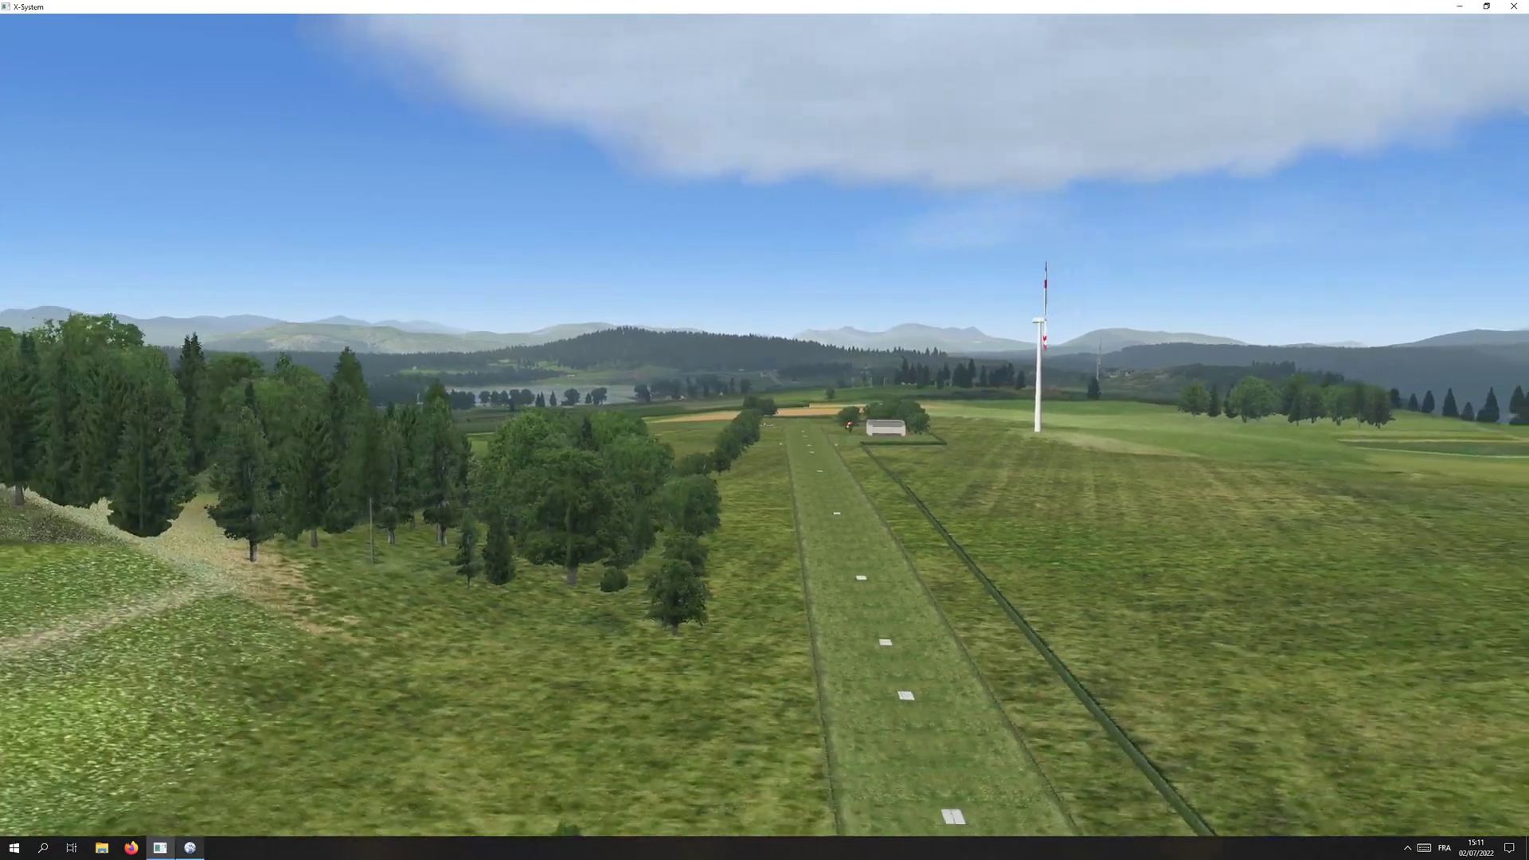
{"action": "scroll", "coordinate": [764, 430], "scroll_direction": "down", "scroll_amount": 10}
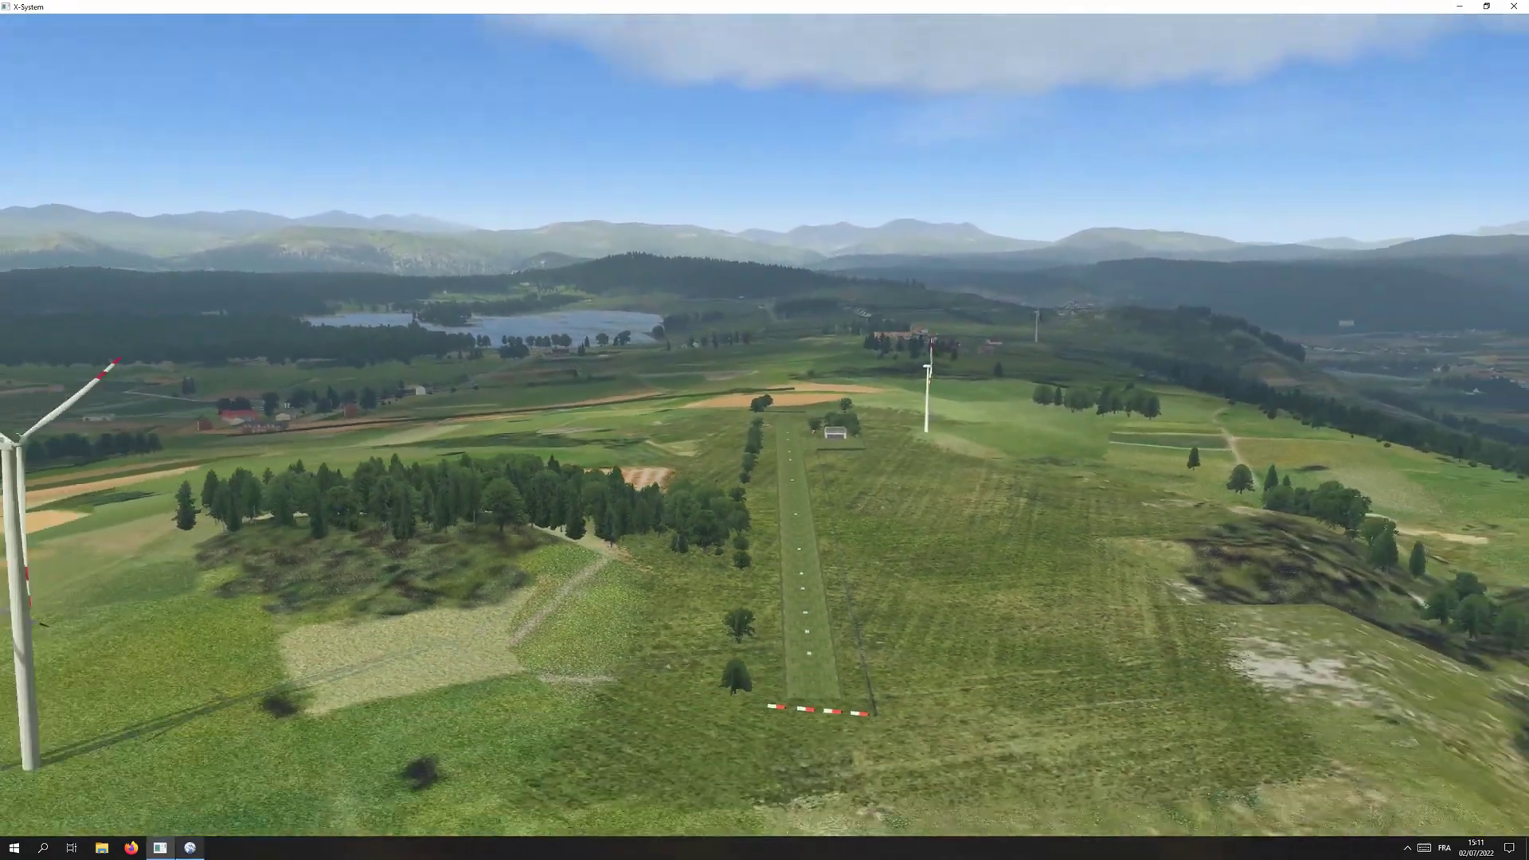
{"action": "scroll", "coordinate": [765, 430], "scroll_direction": "down", "scroll_amount": 2}
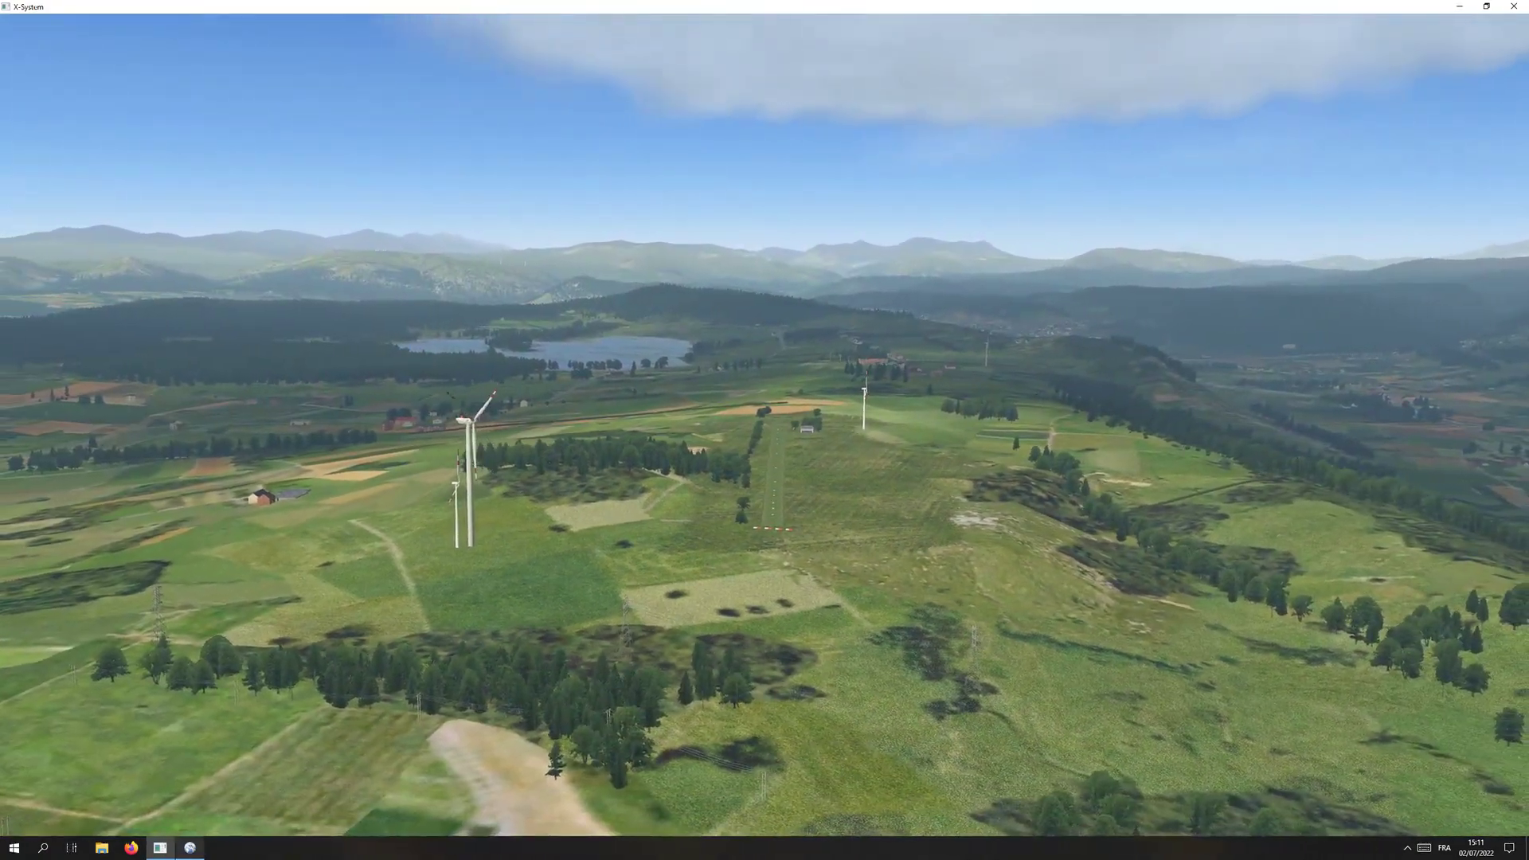
{"action": "scroll", "coordinate": [863, 390], "scroll_direction": "down", "scroll_amount": 2}
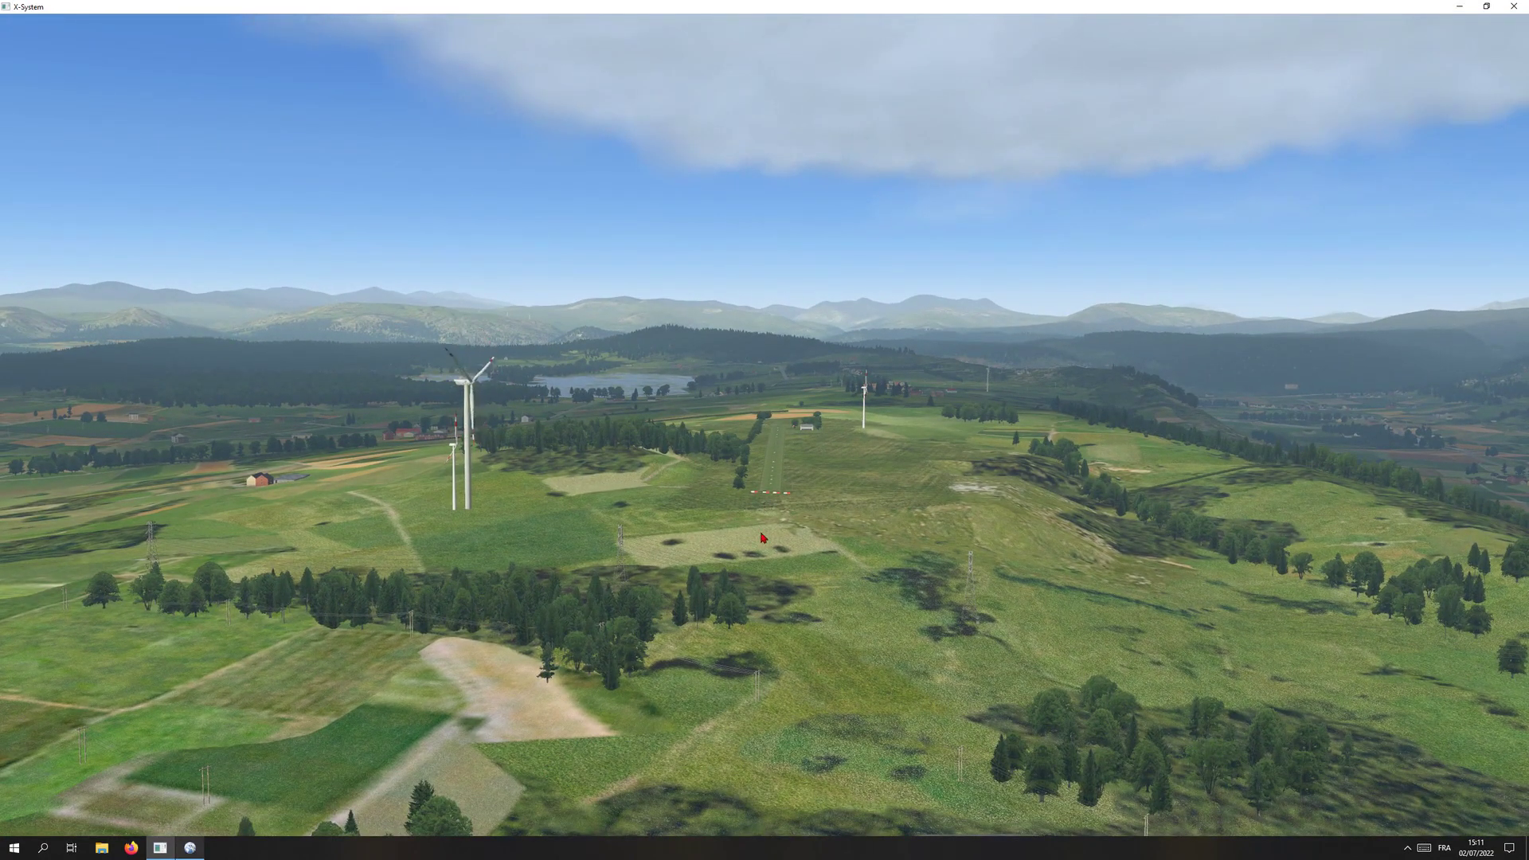
{"action": "scroll", "coordinate": [762, 539], "scroll_direction": "down", "scroll_amount": 5}
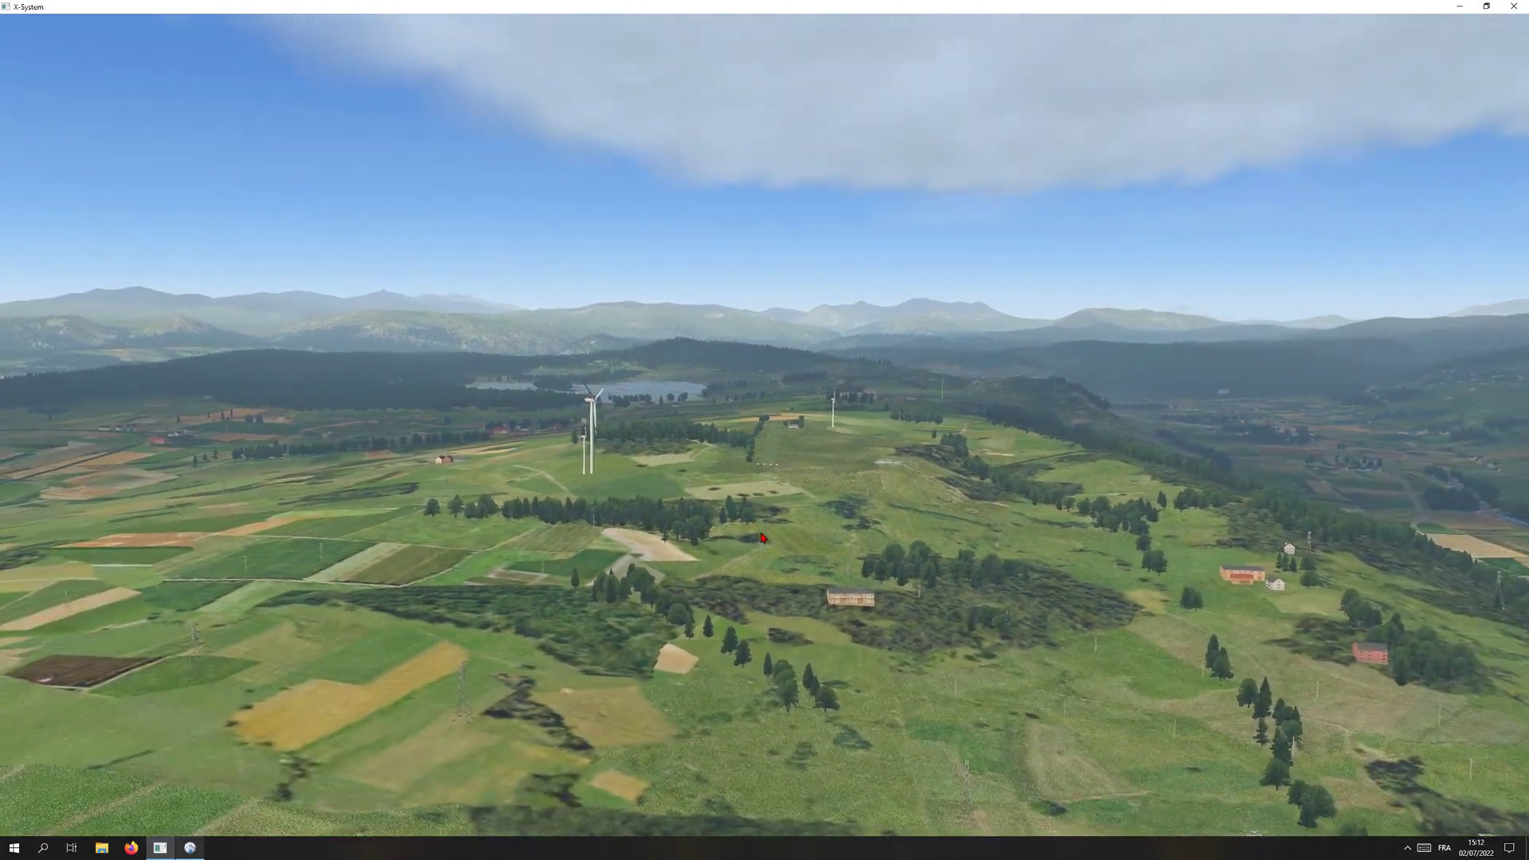
{"action": "key", "text": "Right"}
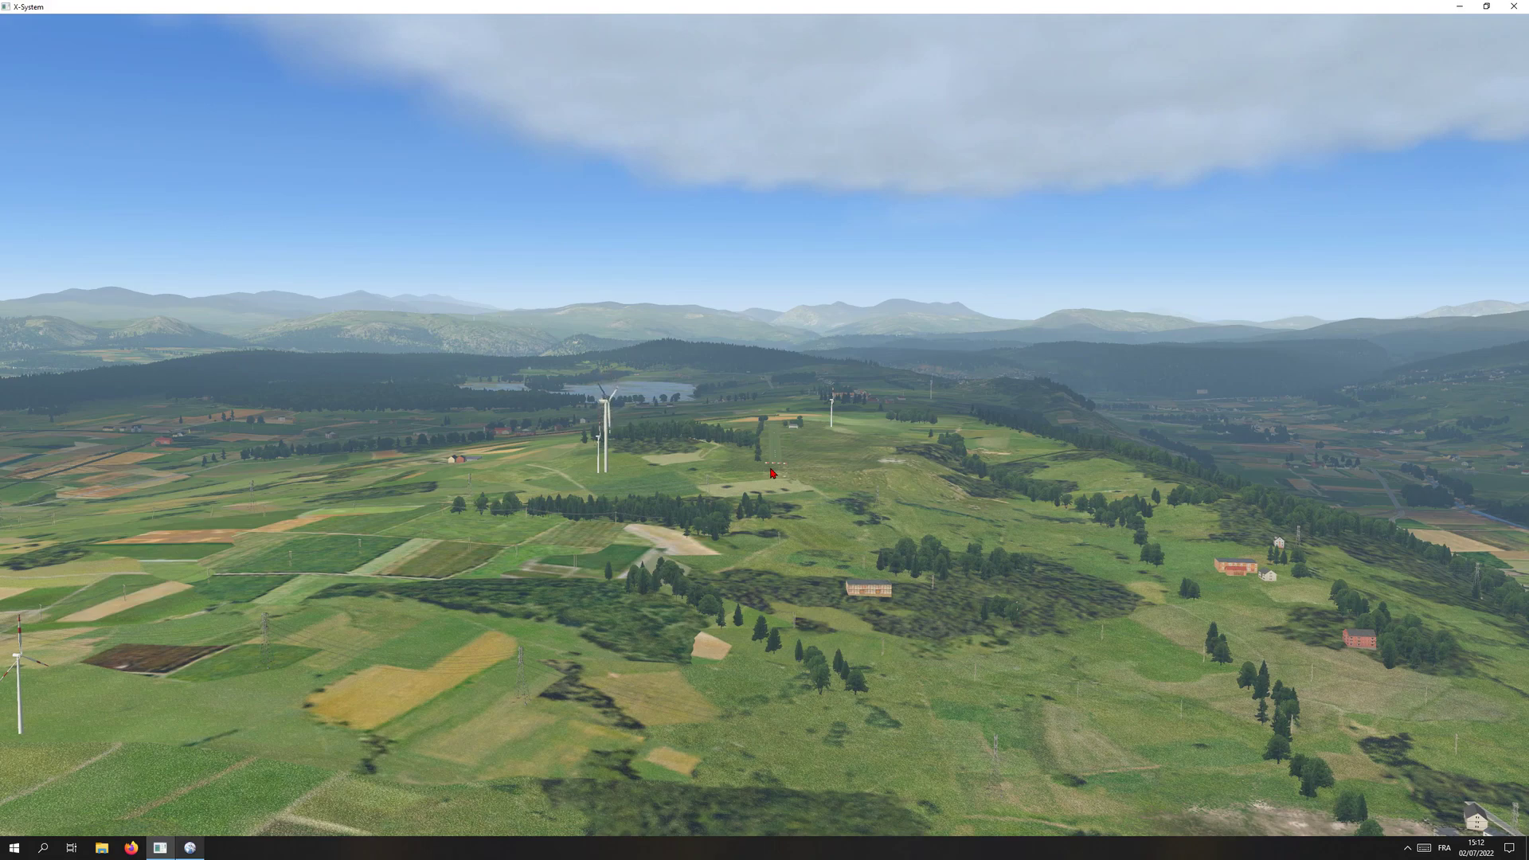
Examine the runway at close range from the approach side, and return to the cockpit view.
{"action": "scroll", "coordinate": [769, 473], "scroll_direction": "up", "scroll_amount": 5}
{"action": "scroll", "coordinate": [789, 511], "scroll_direction": "up", "scroll_amount": 8}
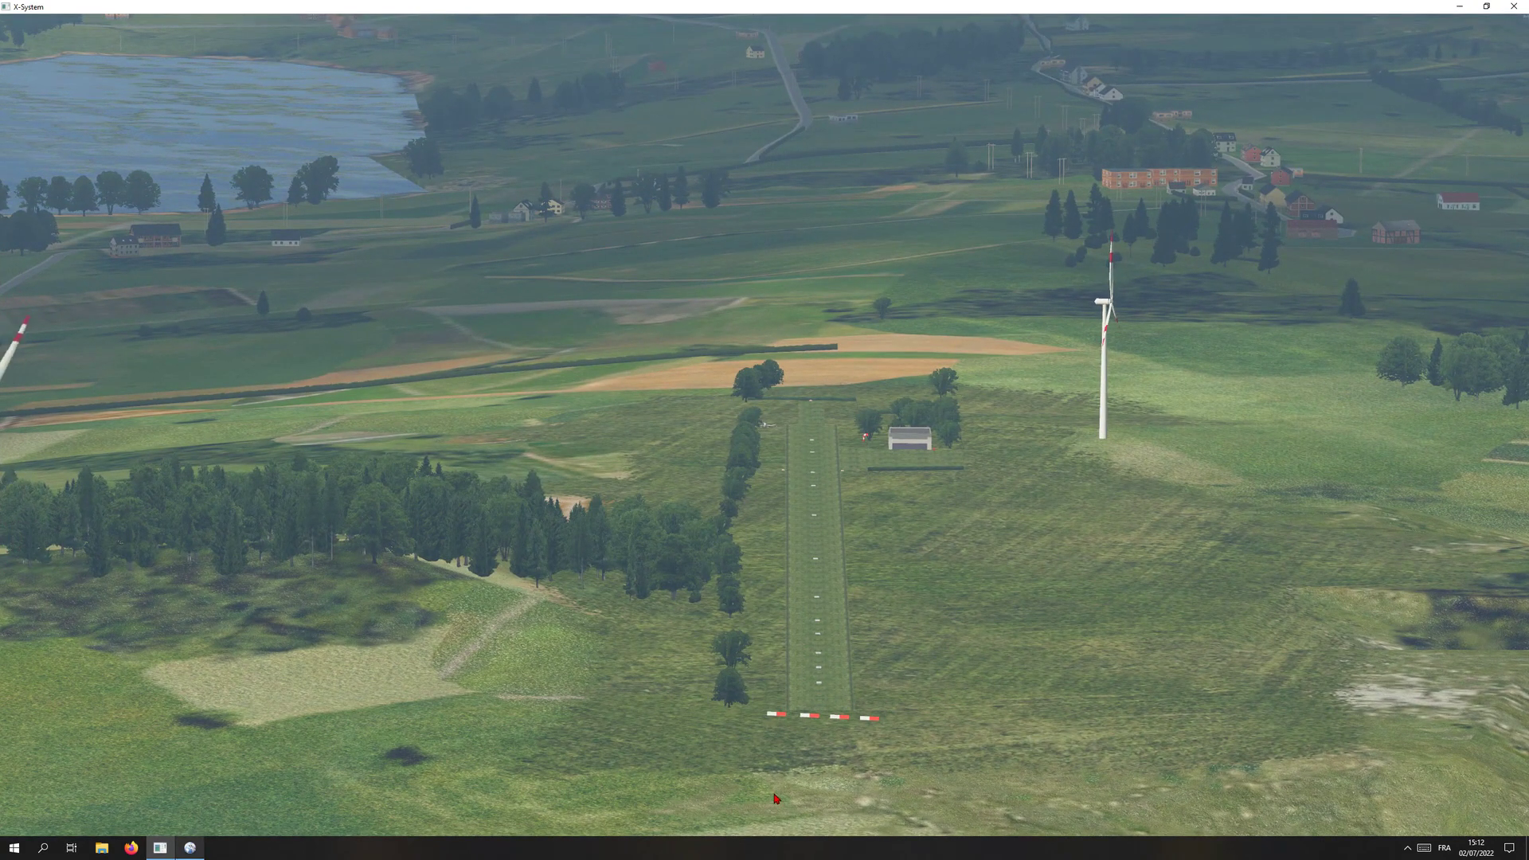
{"action": "key", "text": "shift+9"}
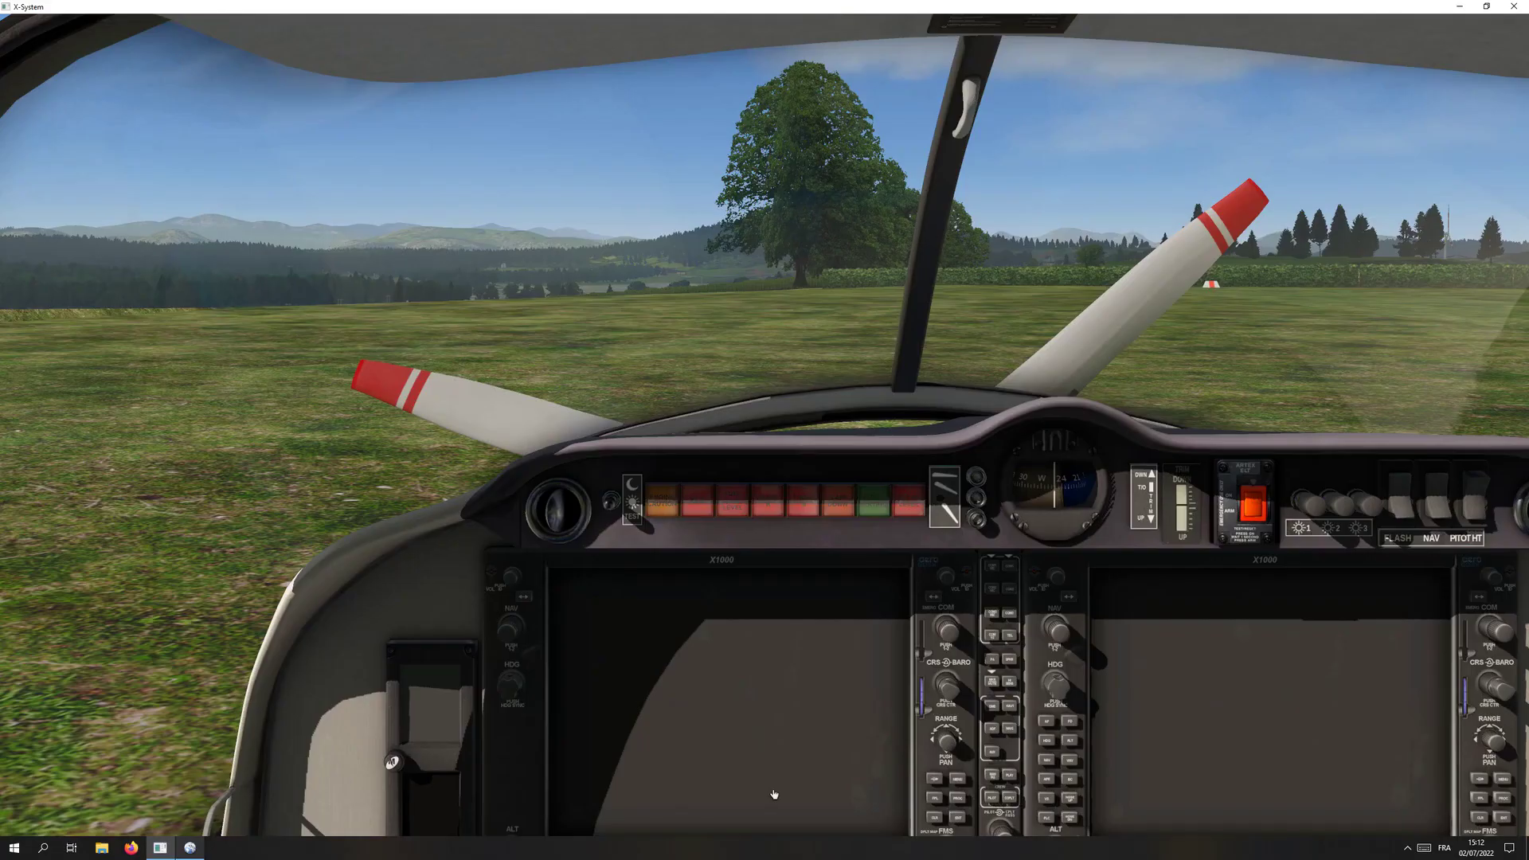